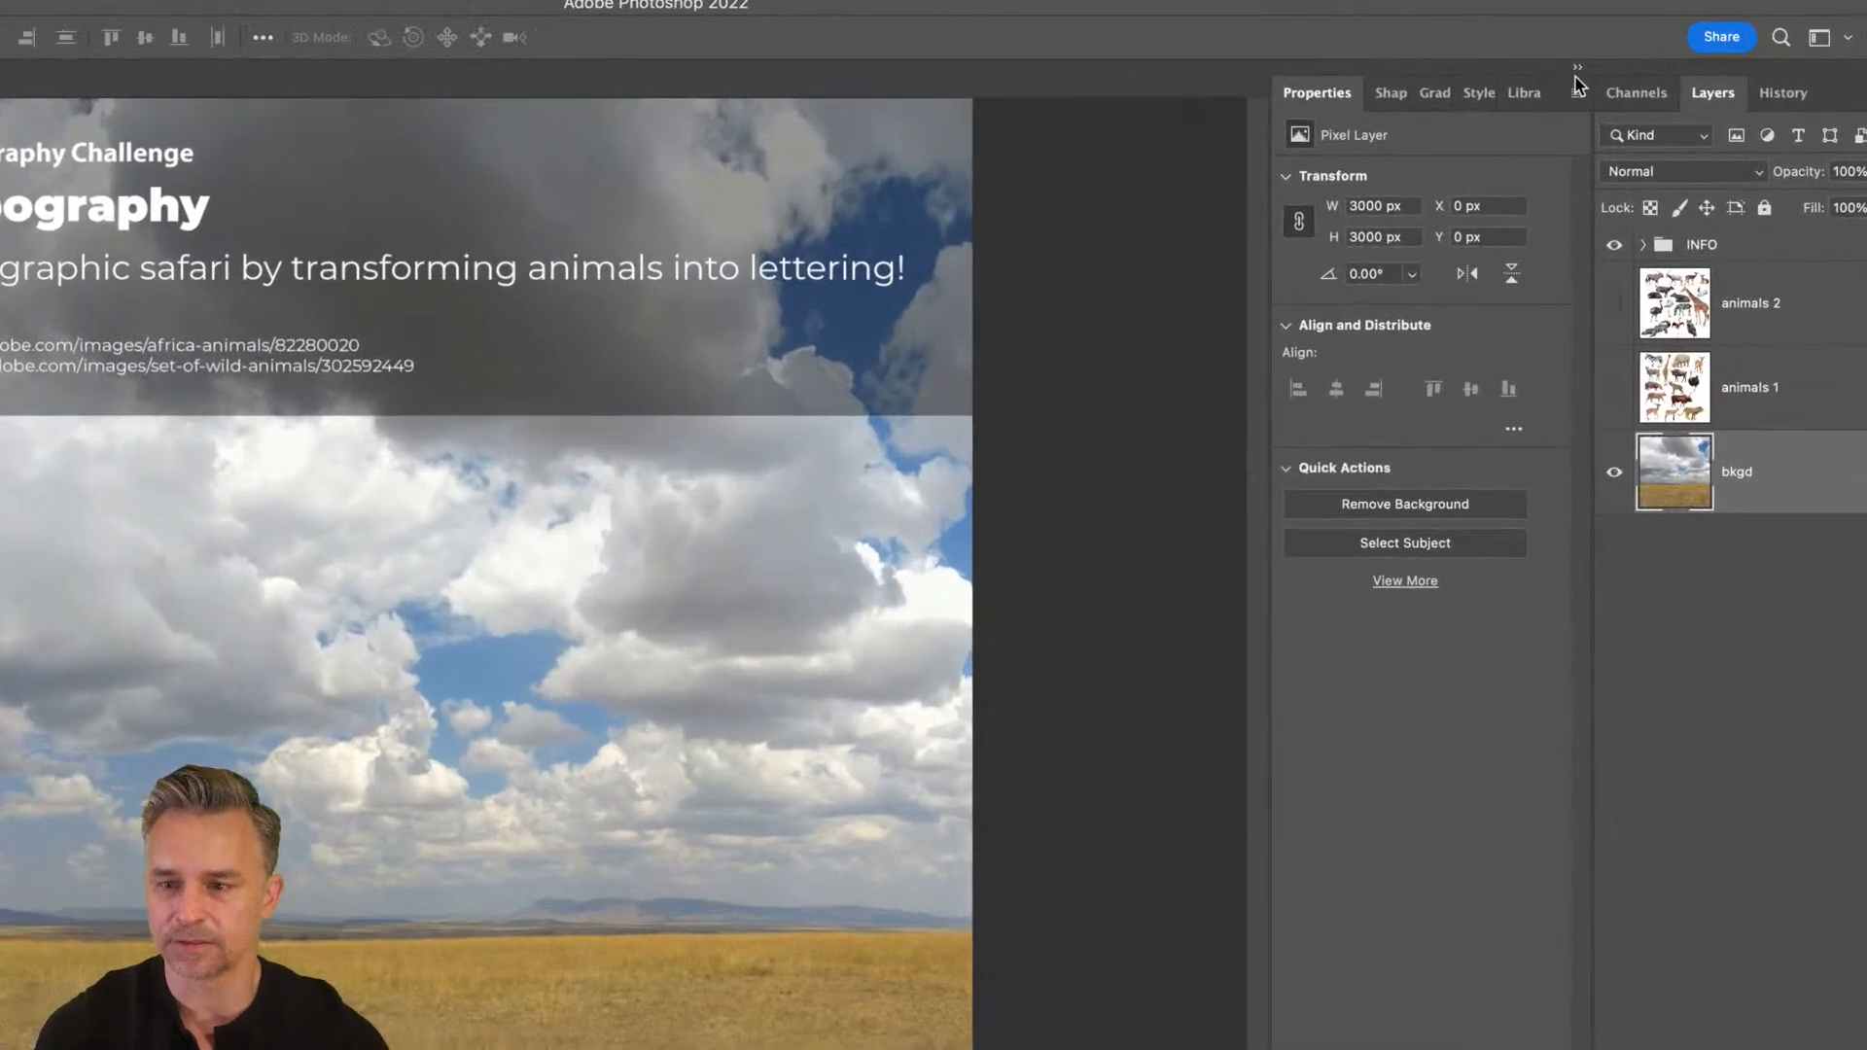
- Hide the INFO layer group so that only the savanna background is shown
left_click(1623, 84)
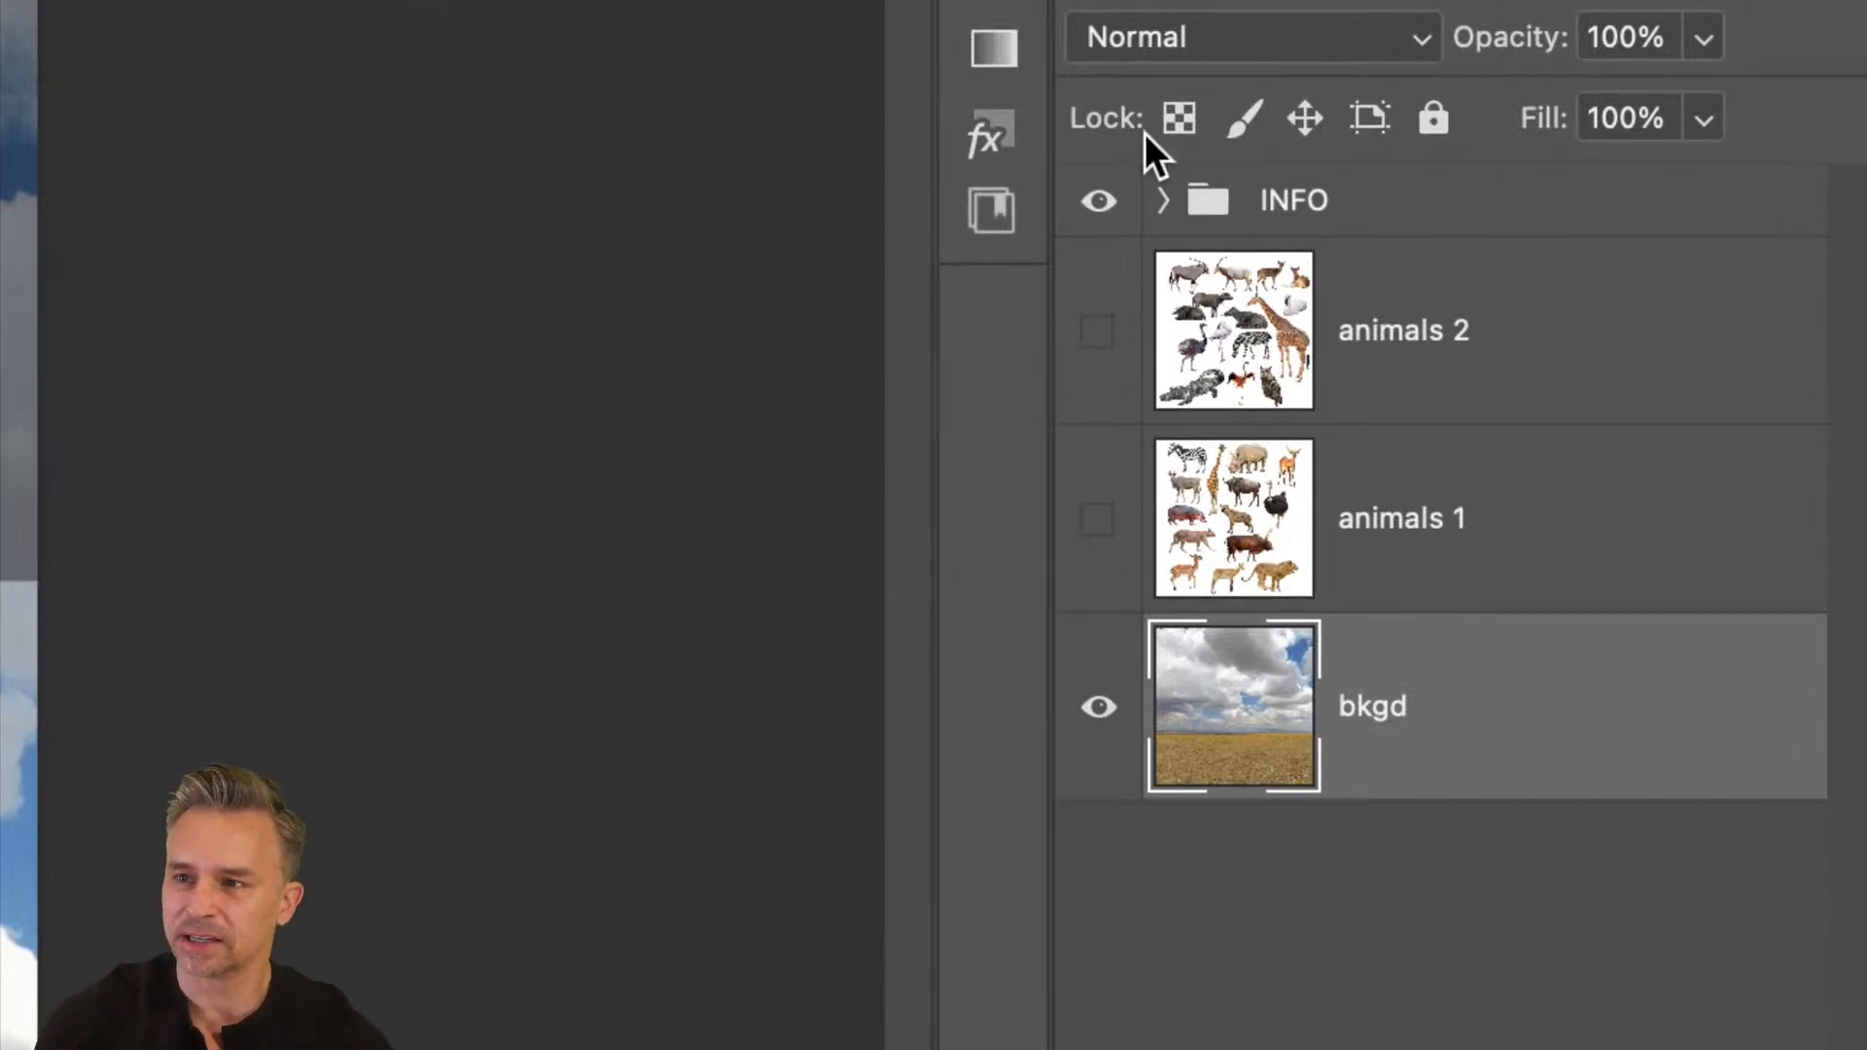
left_click(1098, 202)
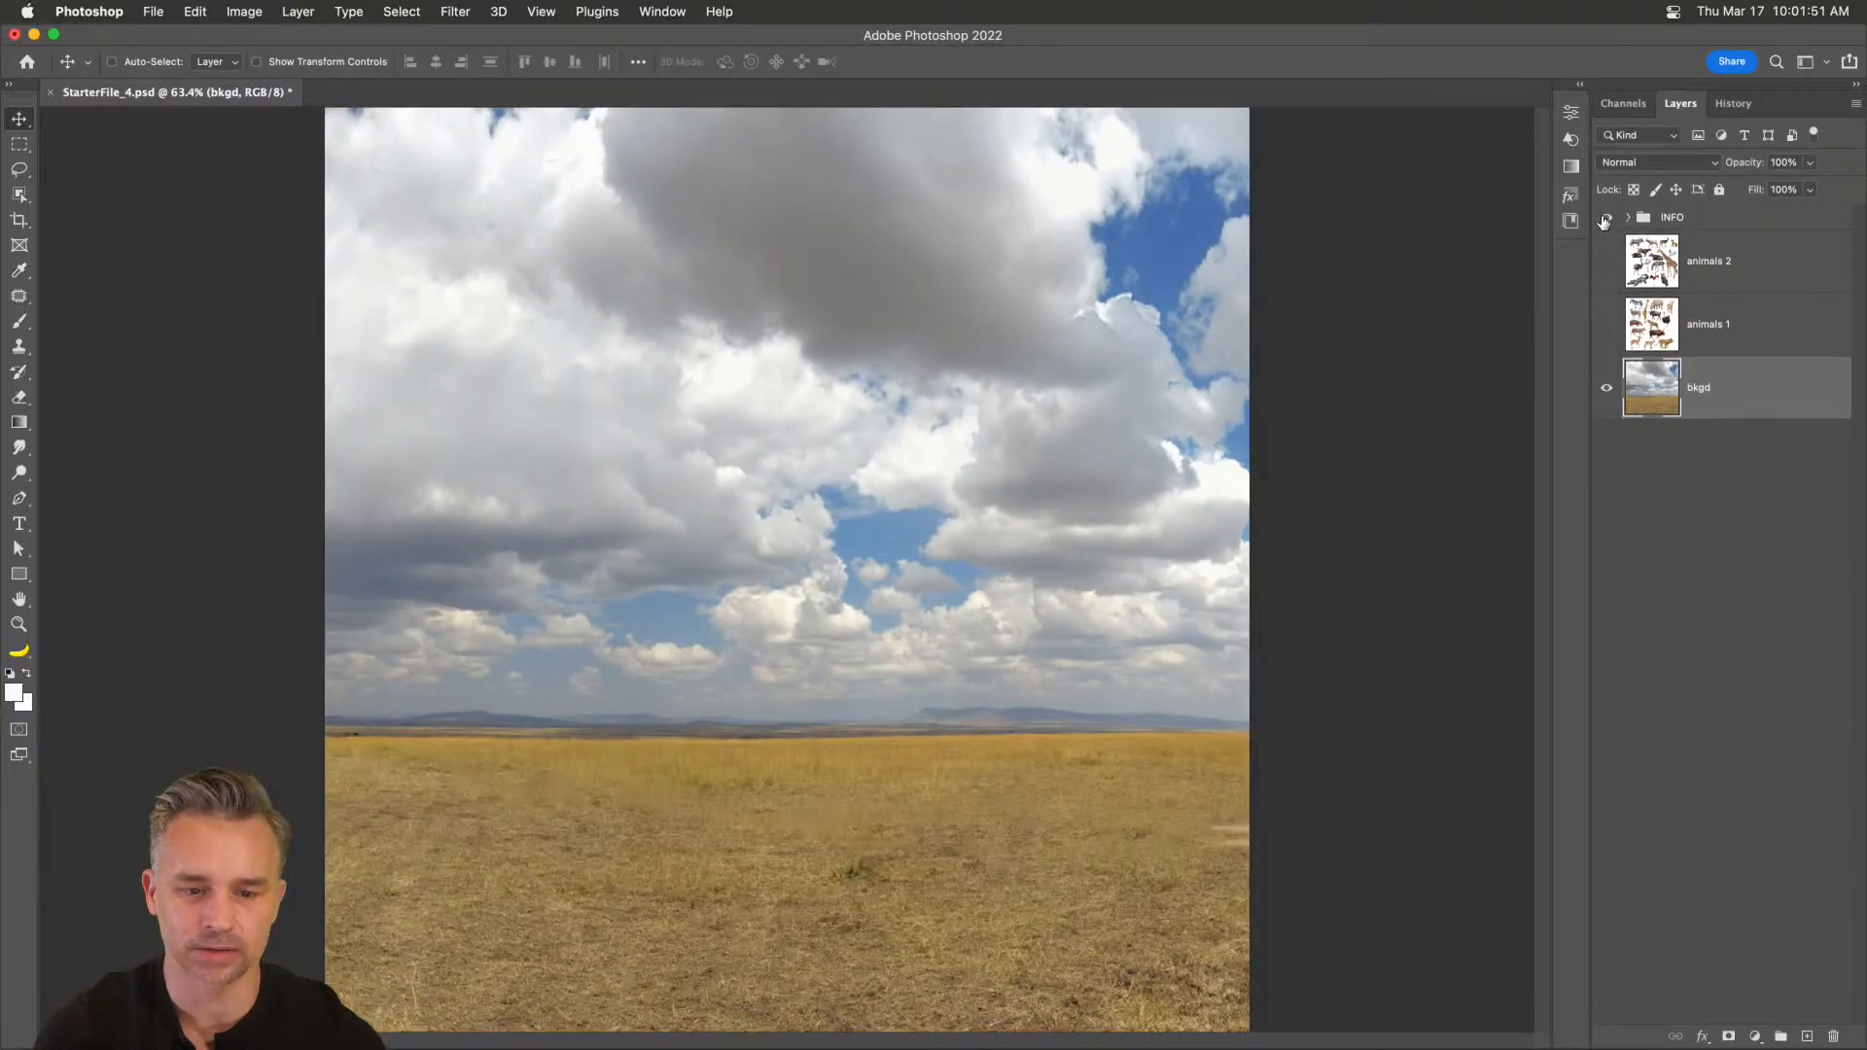
left_click(1092, 206)
left_click(1091, 206)
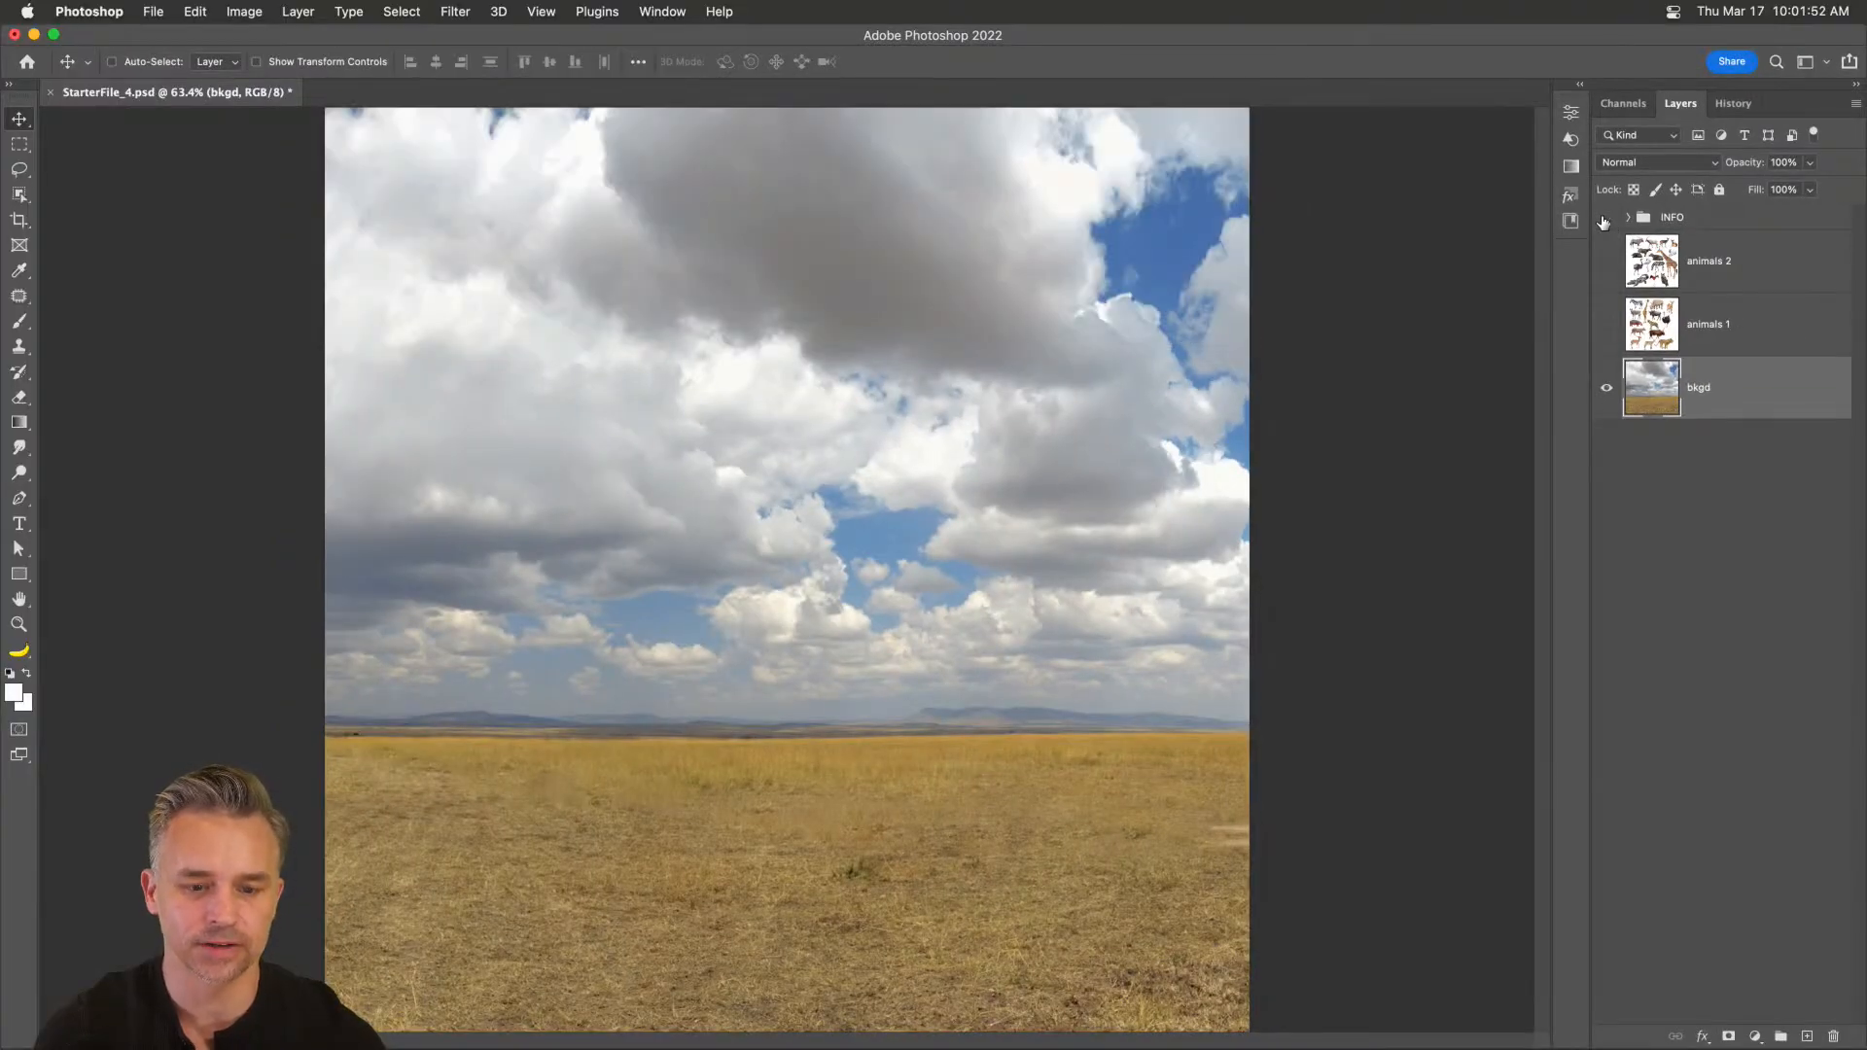
- Add the text "The Wilds of" in white 75 pt Montserrat Black and place it over the clouds above the horizon
left_click(24, 526)
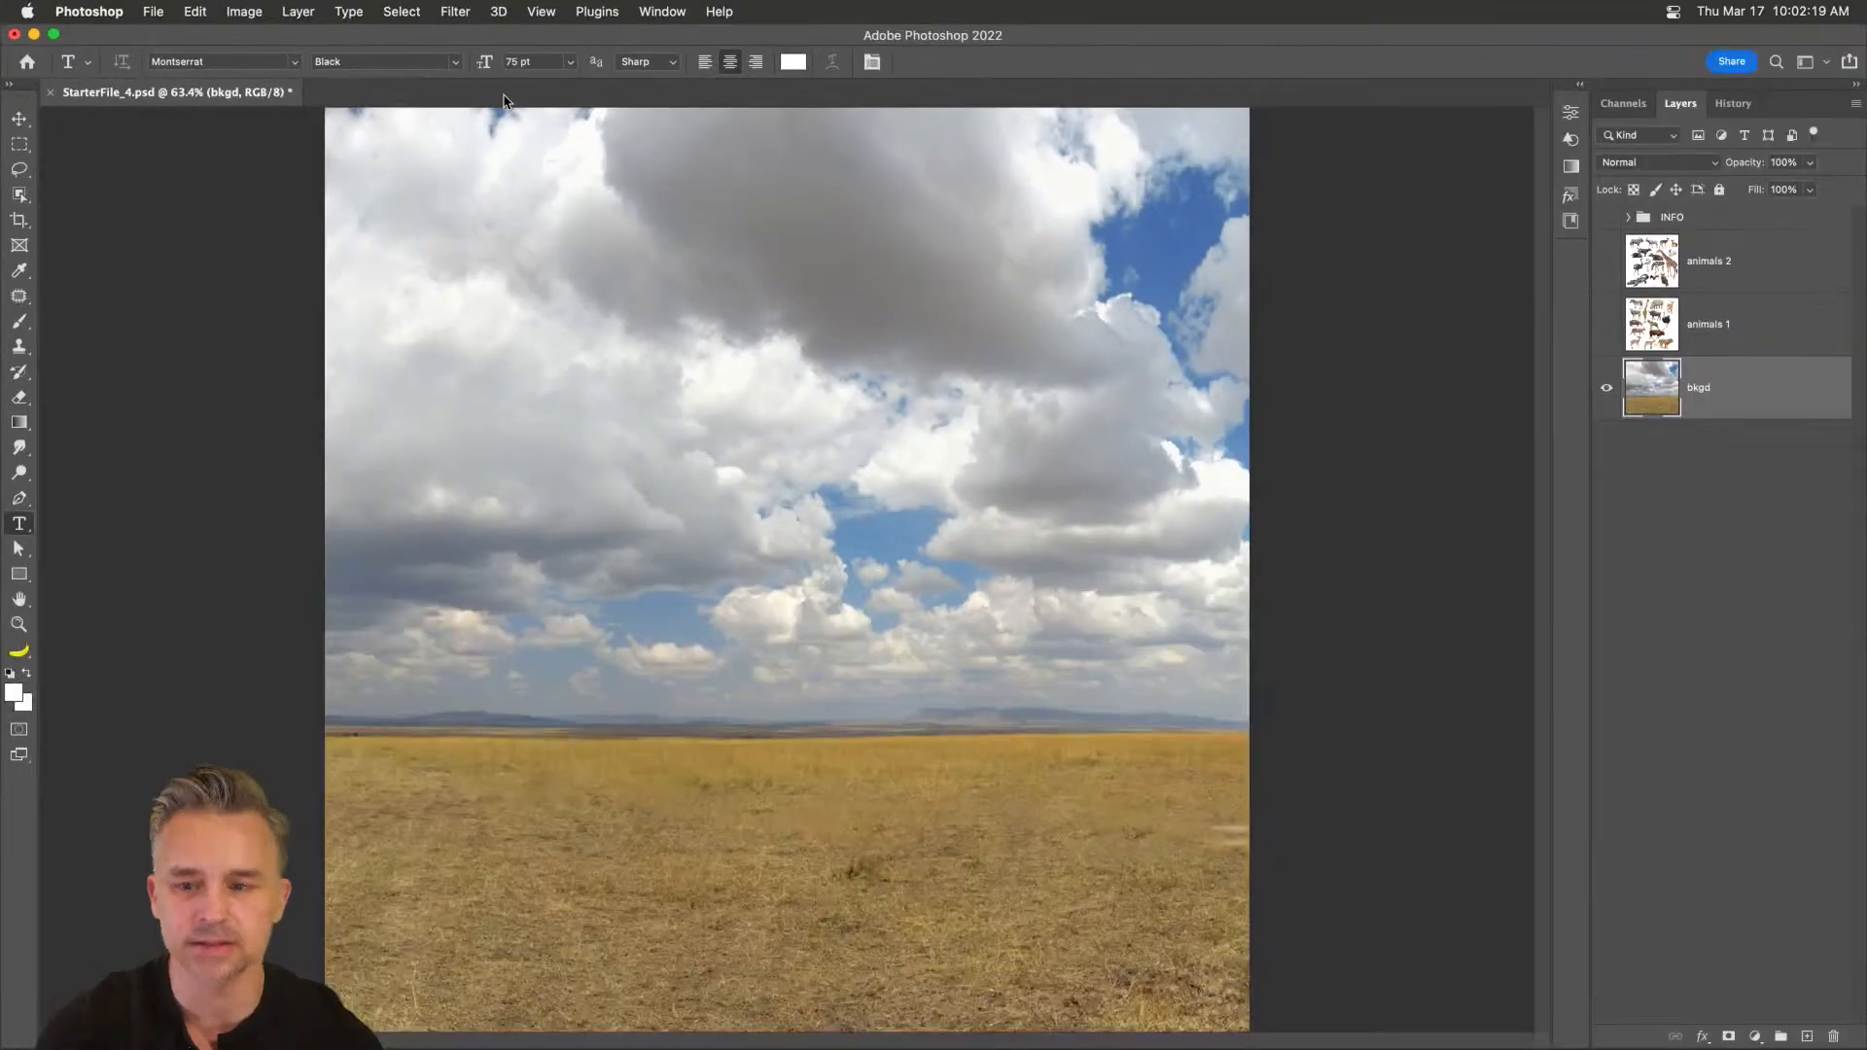
left_click(1579, 85)
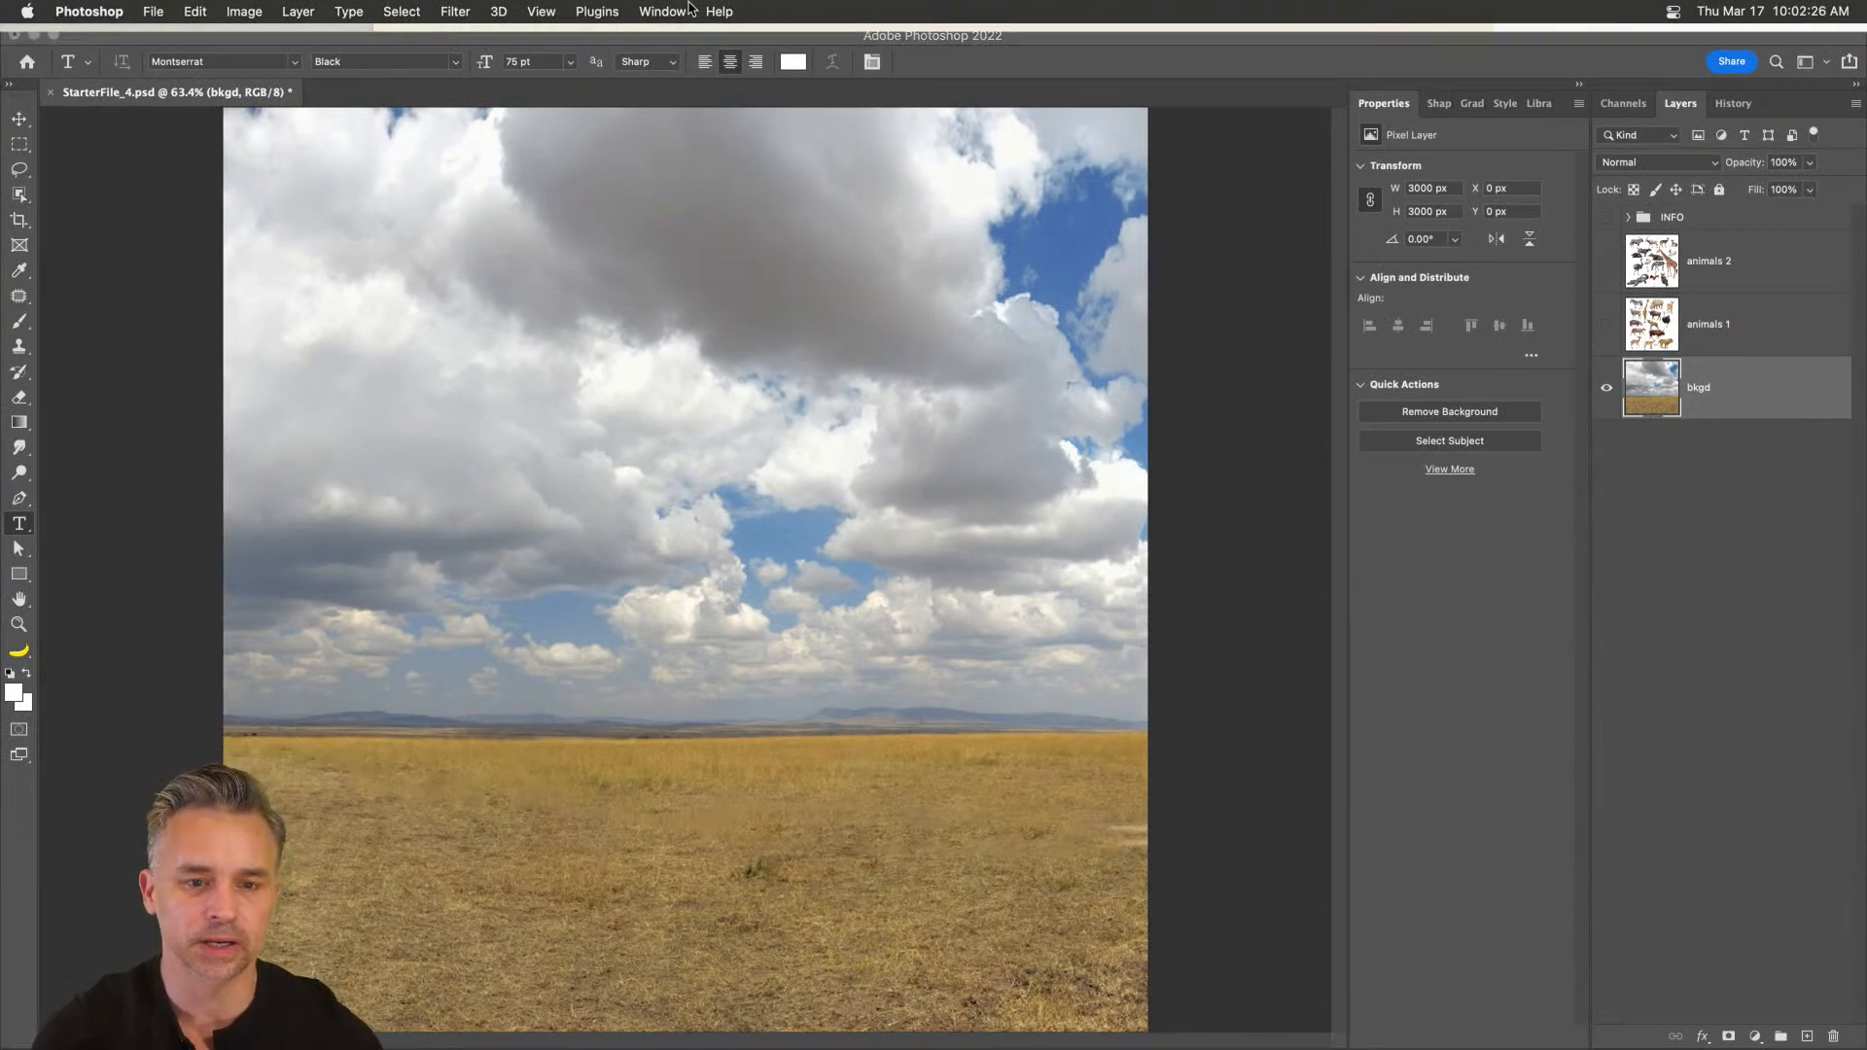
scroll(689, 5, "down", 2)
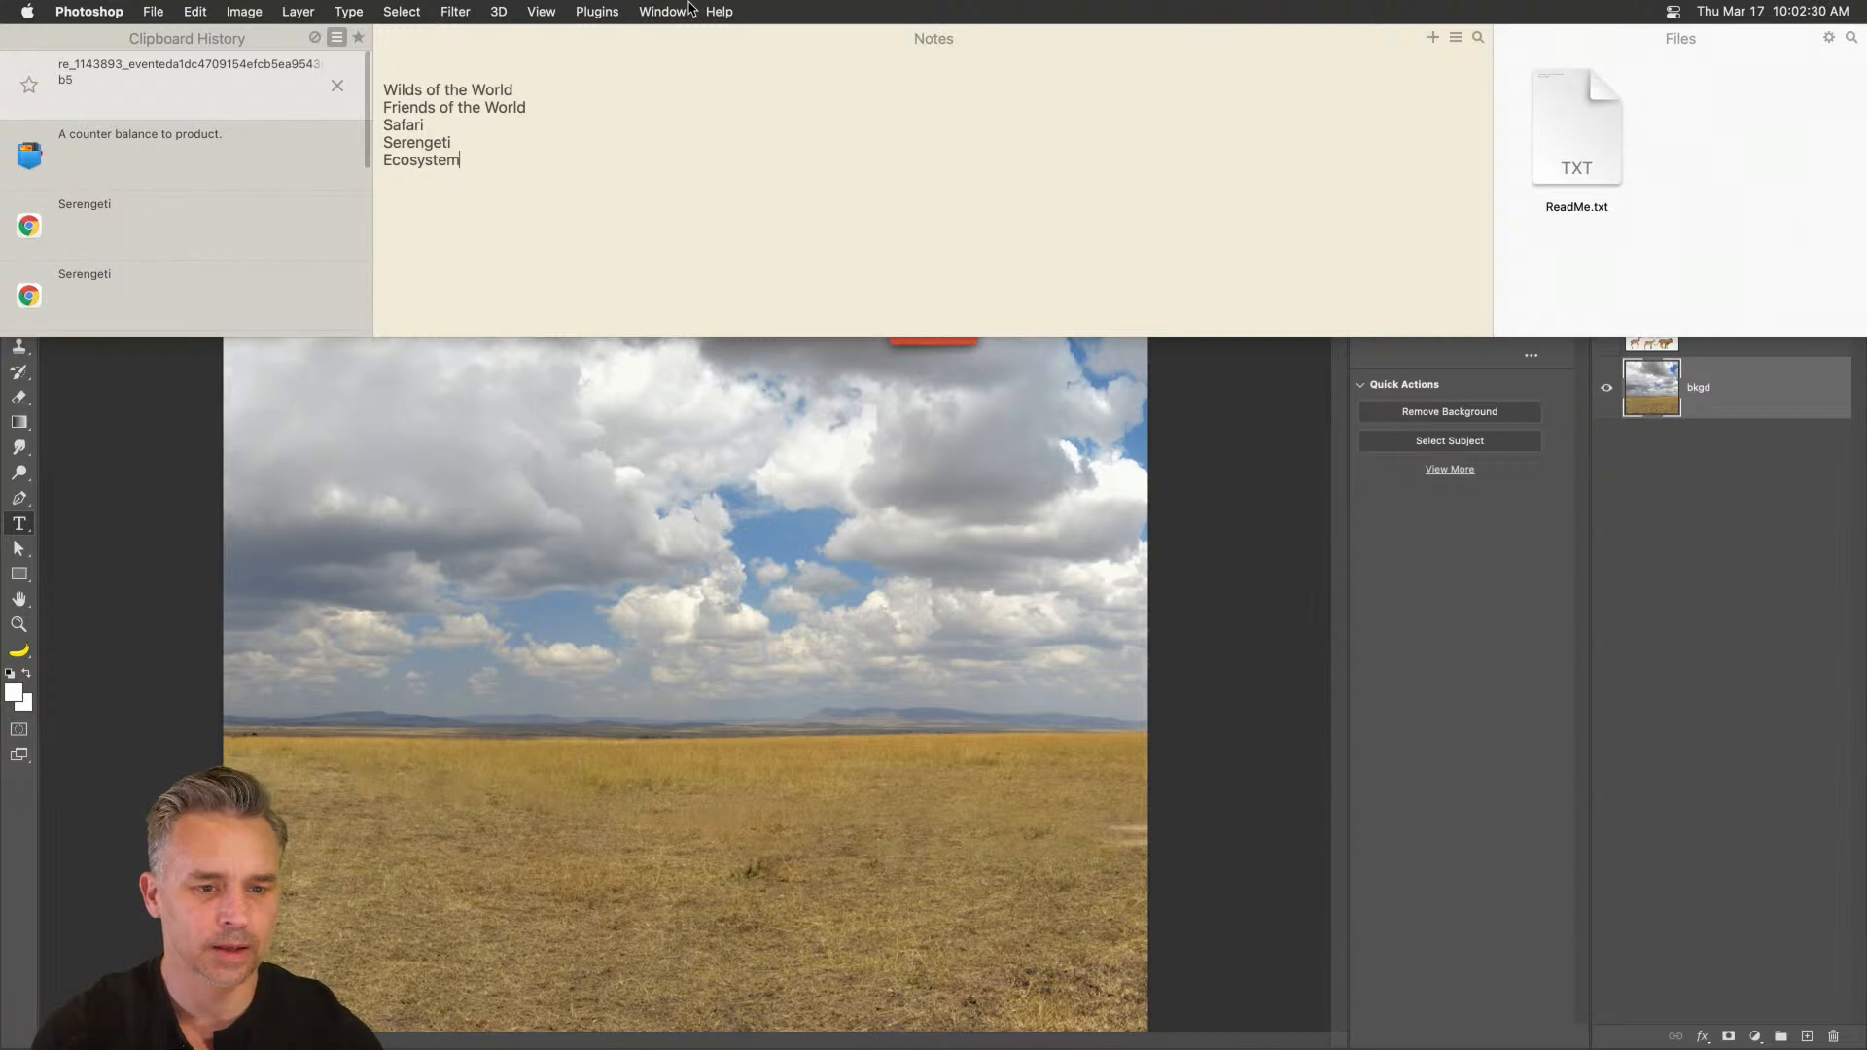
left_click(446, 452)
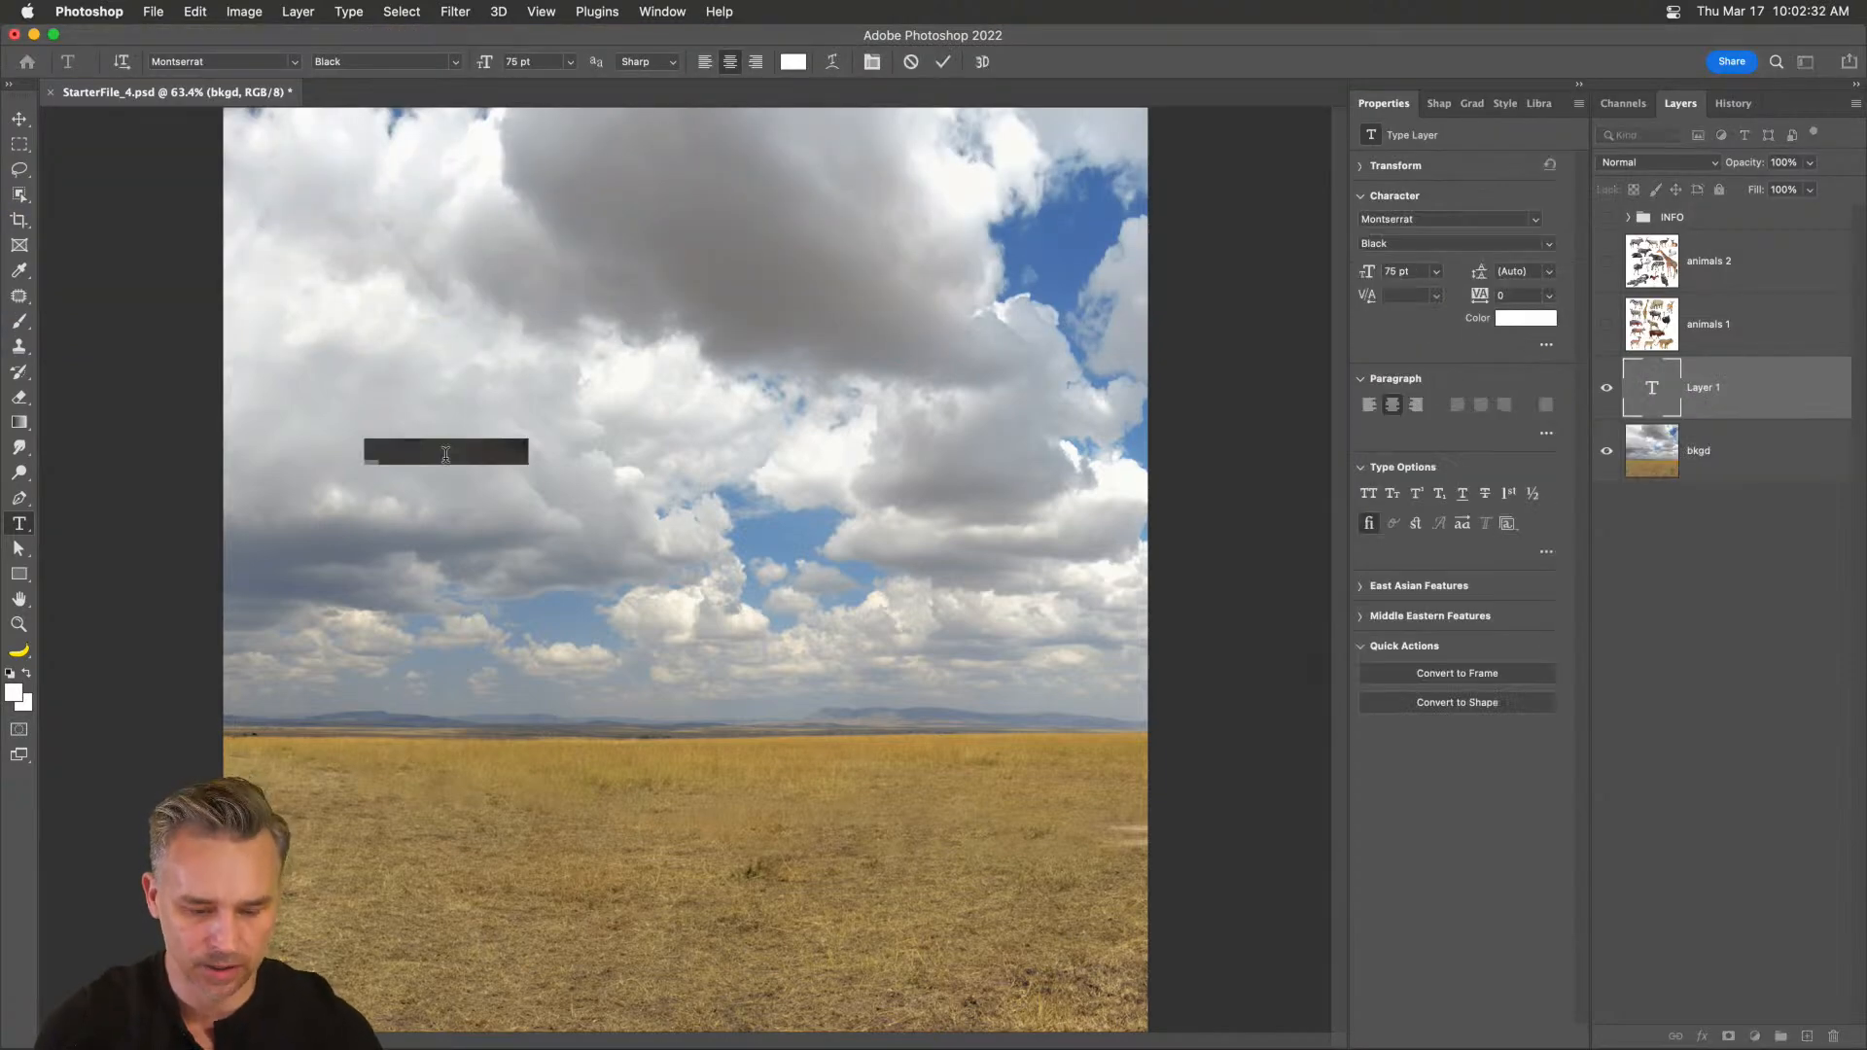
type("The Wilds")
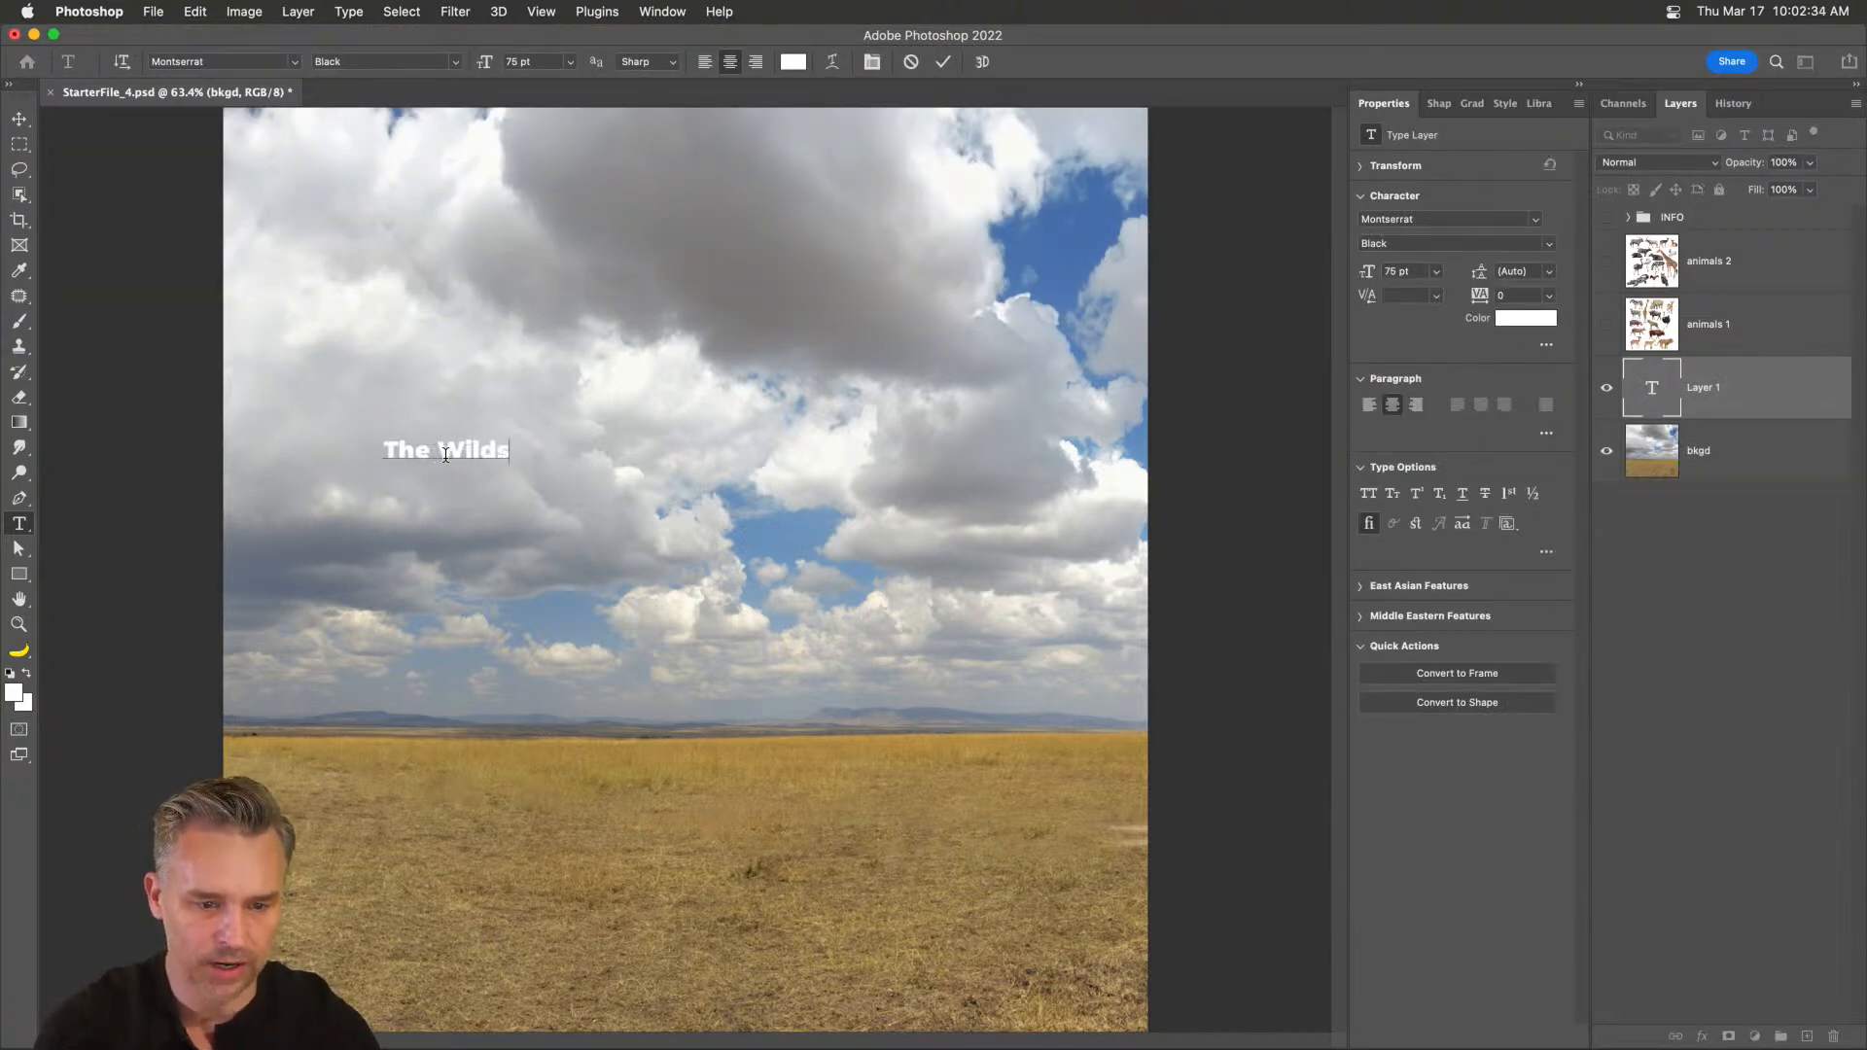
type(" of")
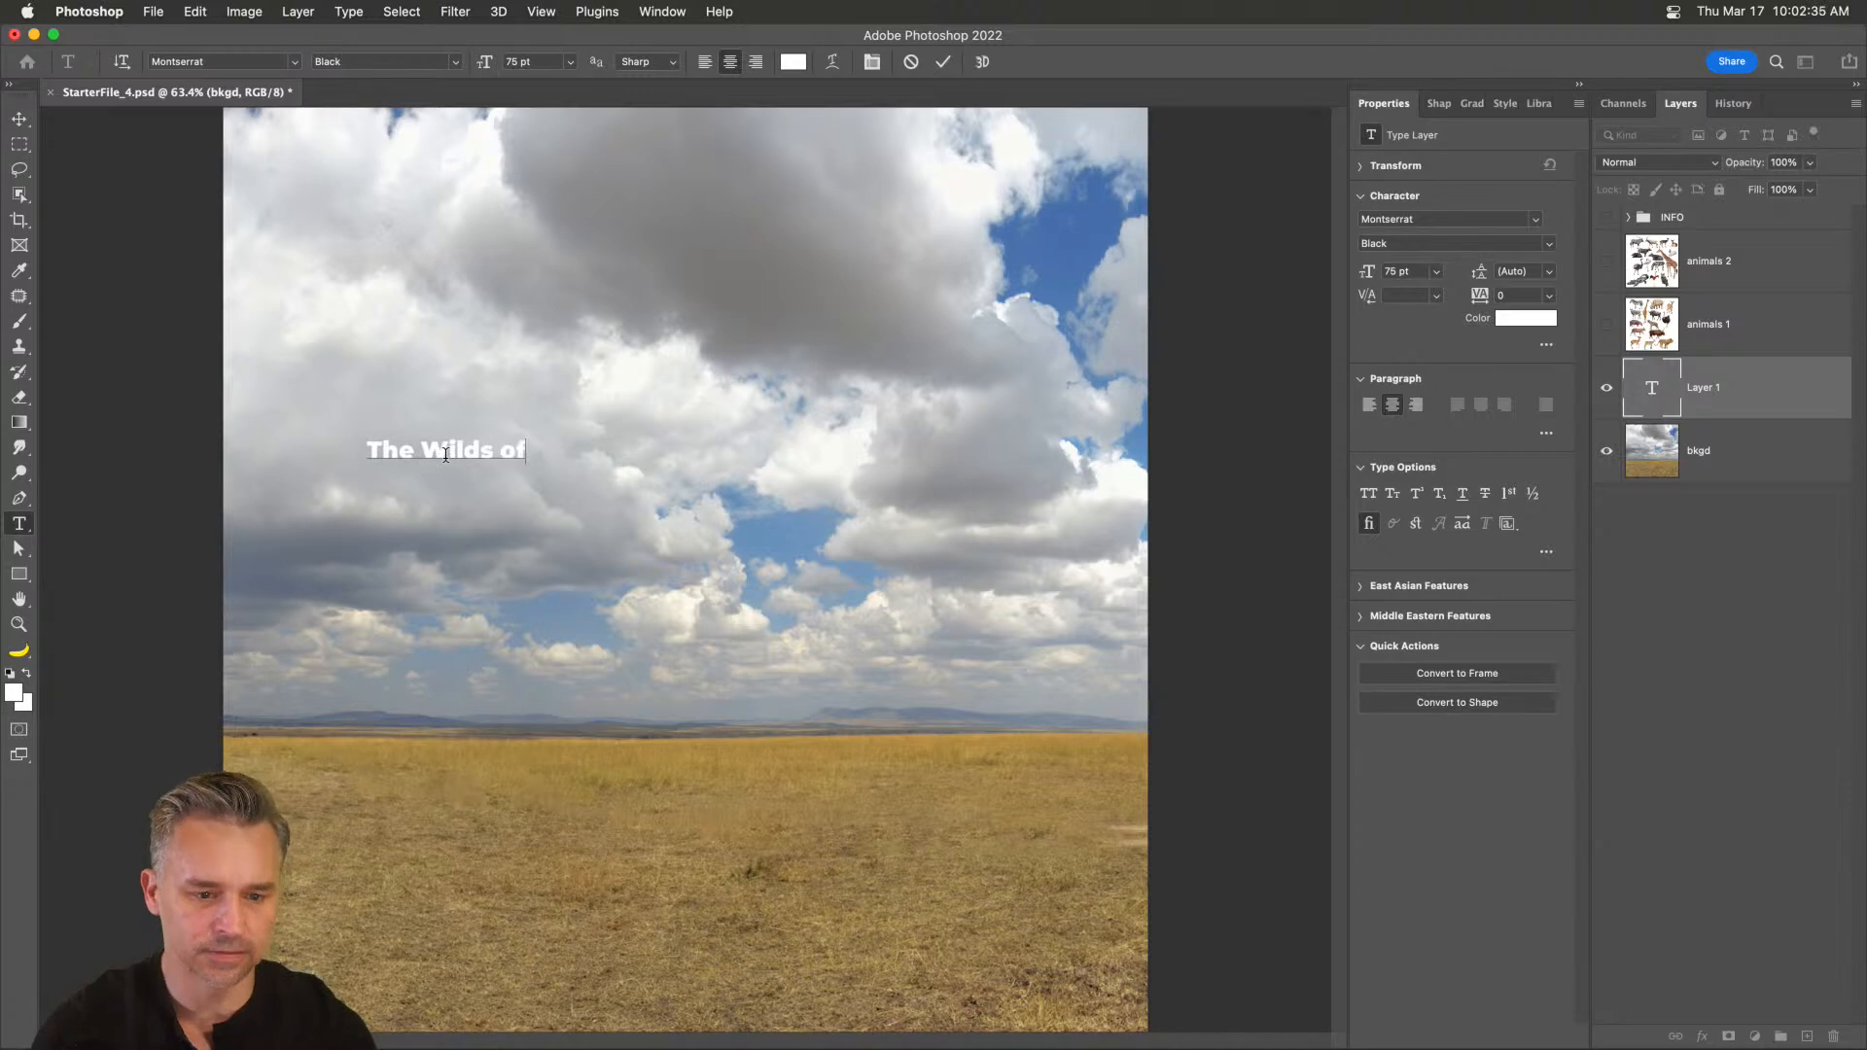
left_click(19, 118)
left_click_drag(463, 460, 528, 483)
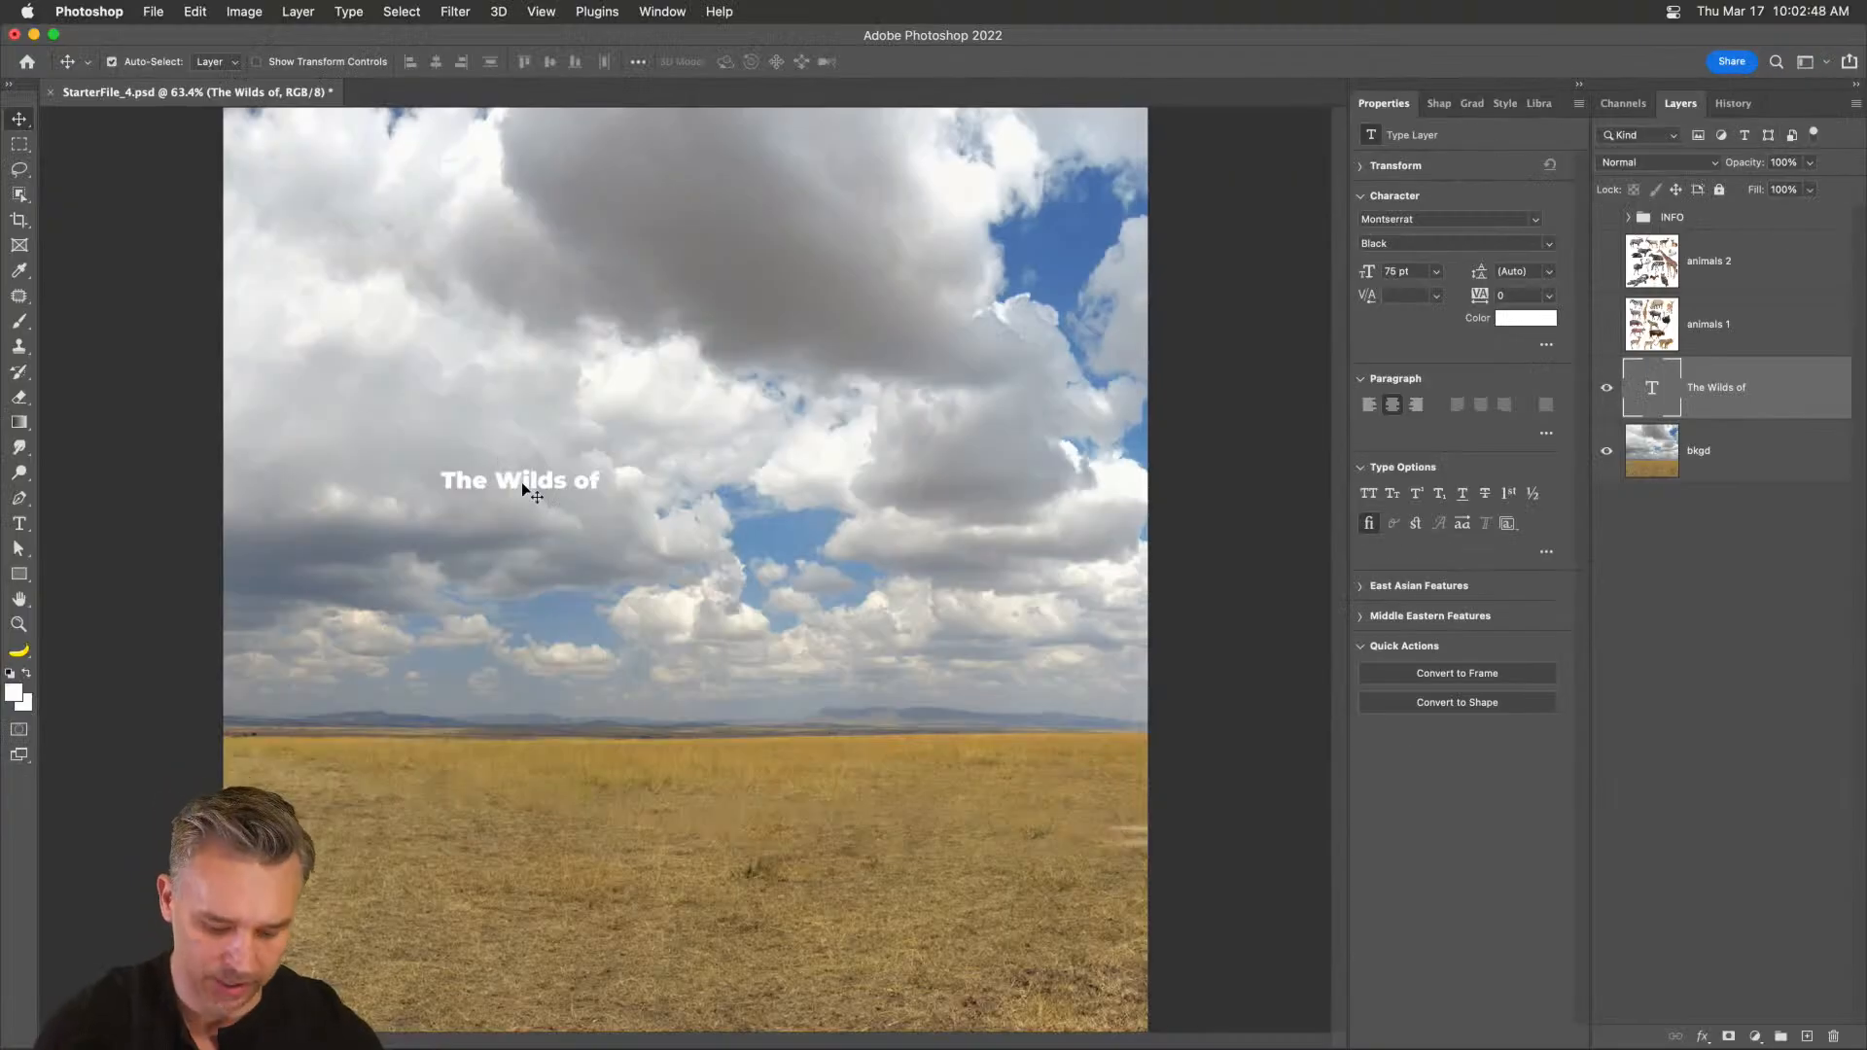
- Scale the "The Wilds of" text up to about 232 pt and position it above the horizon
key("super+t")
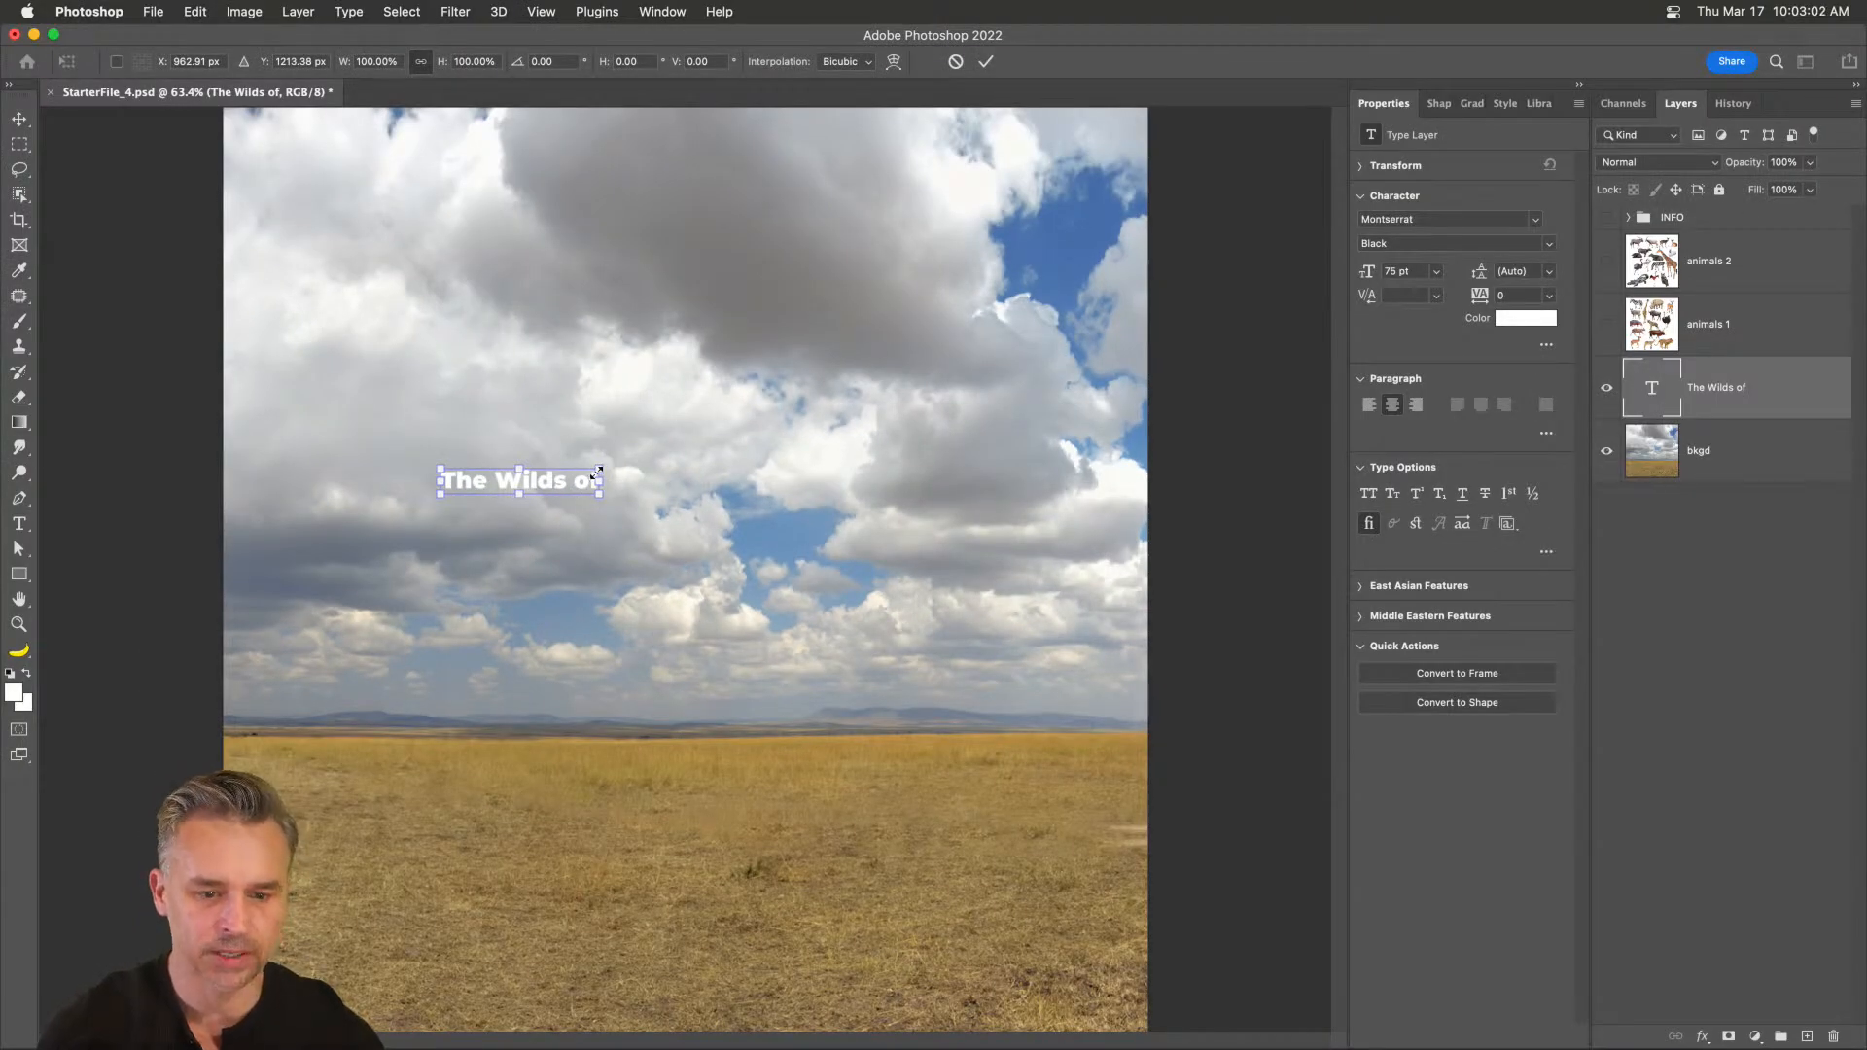
left_click_drag(596, 470, 1046, 393)
left_click_drag(645, 516, 527, 594)
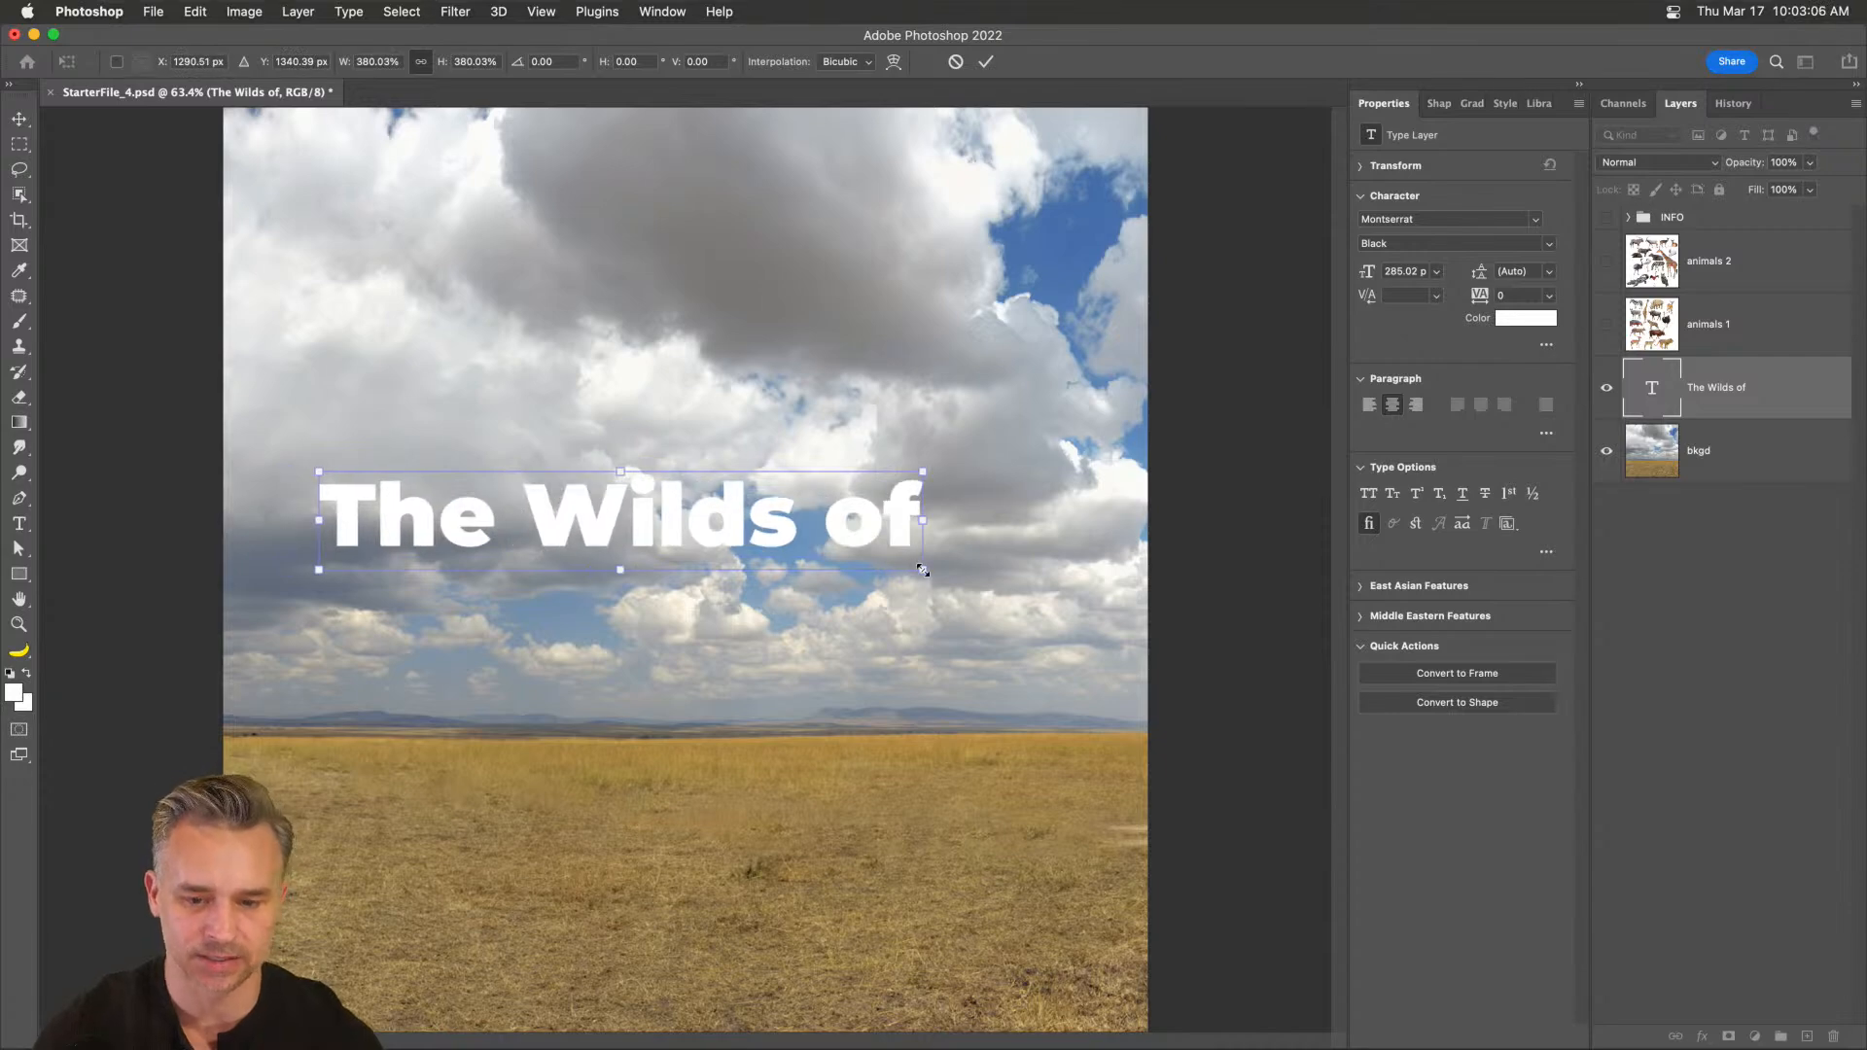
left_click_drag(920, 570, 810, 555)
key("Return")
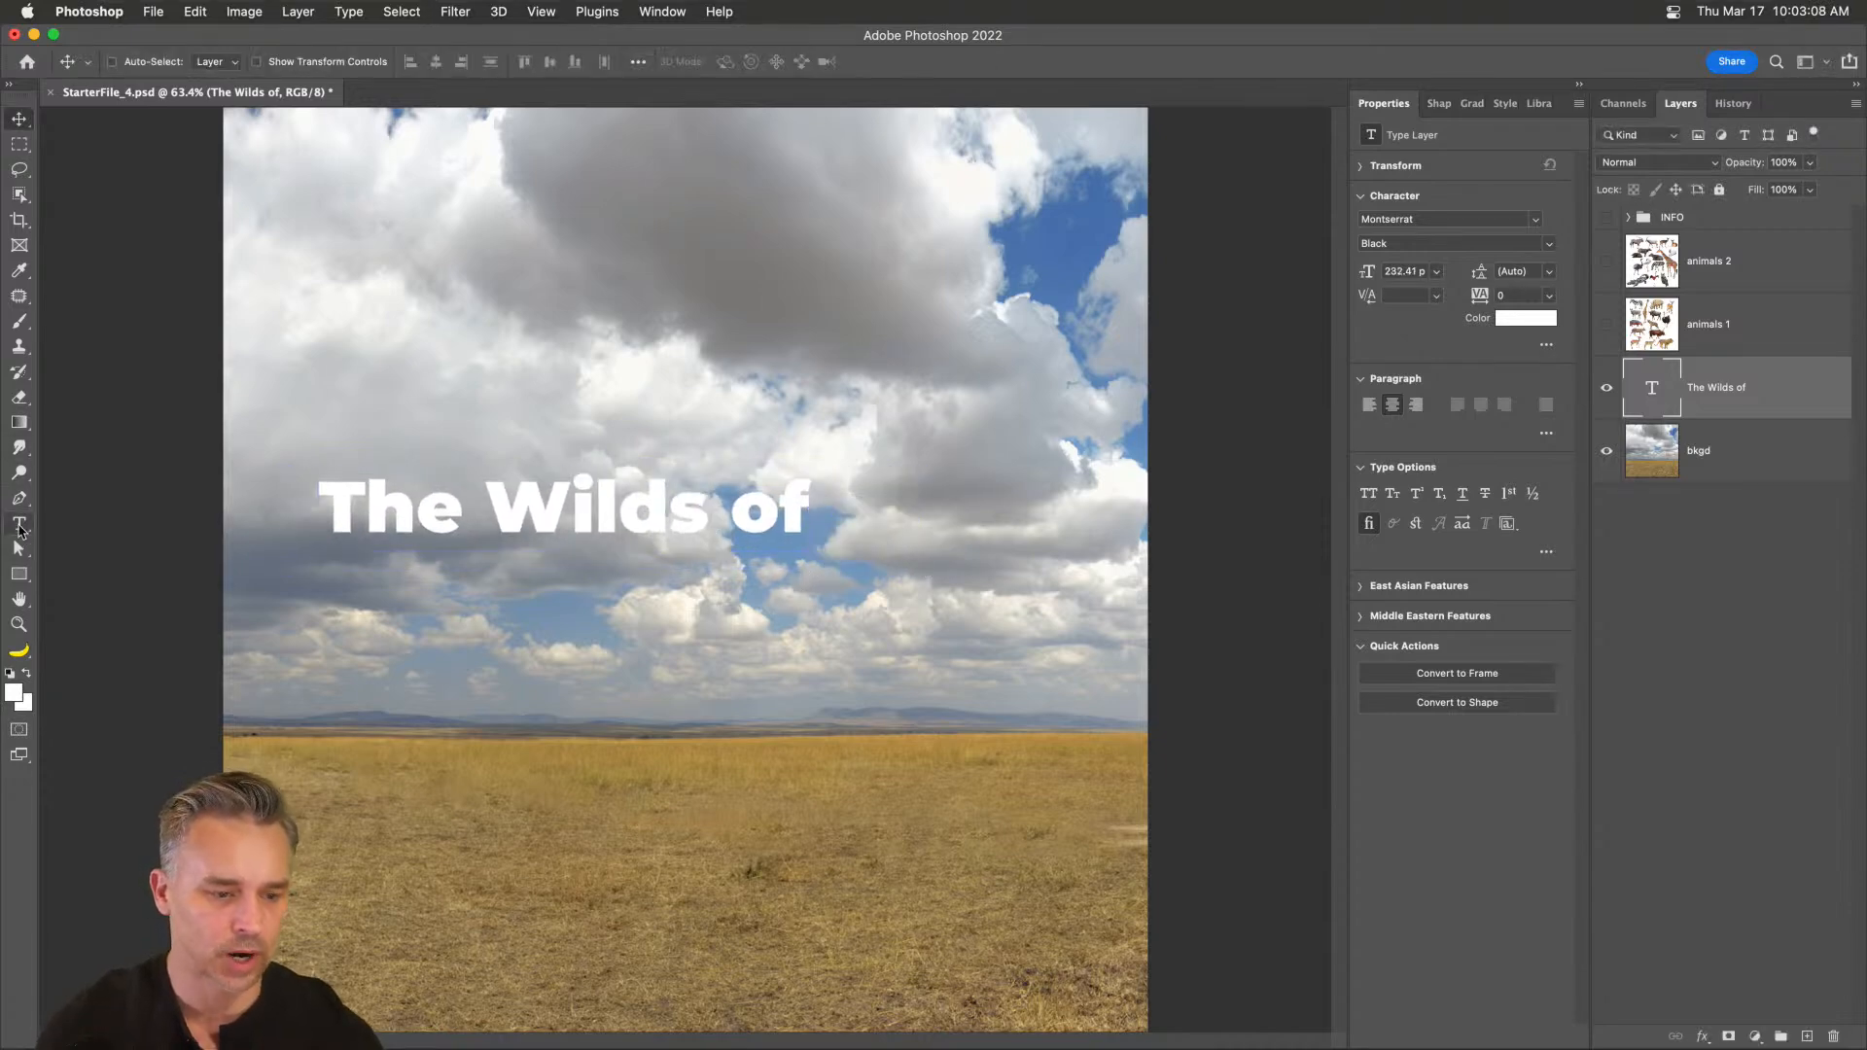
- Add "Africa" as a separate white 75 pt text layer below the "The Wilds of" line
left_click(19, 526)
left_click(428, 603)
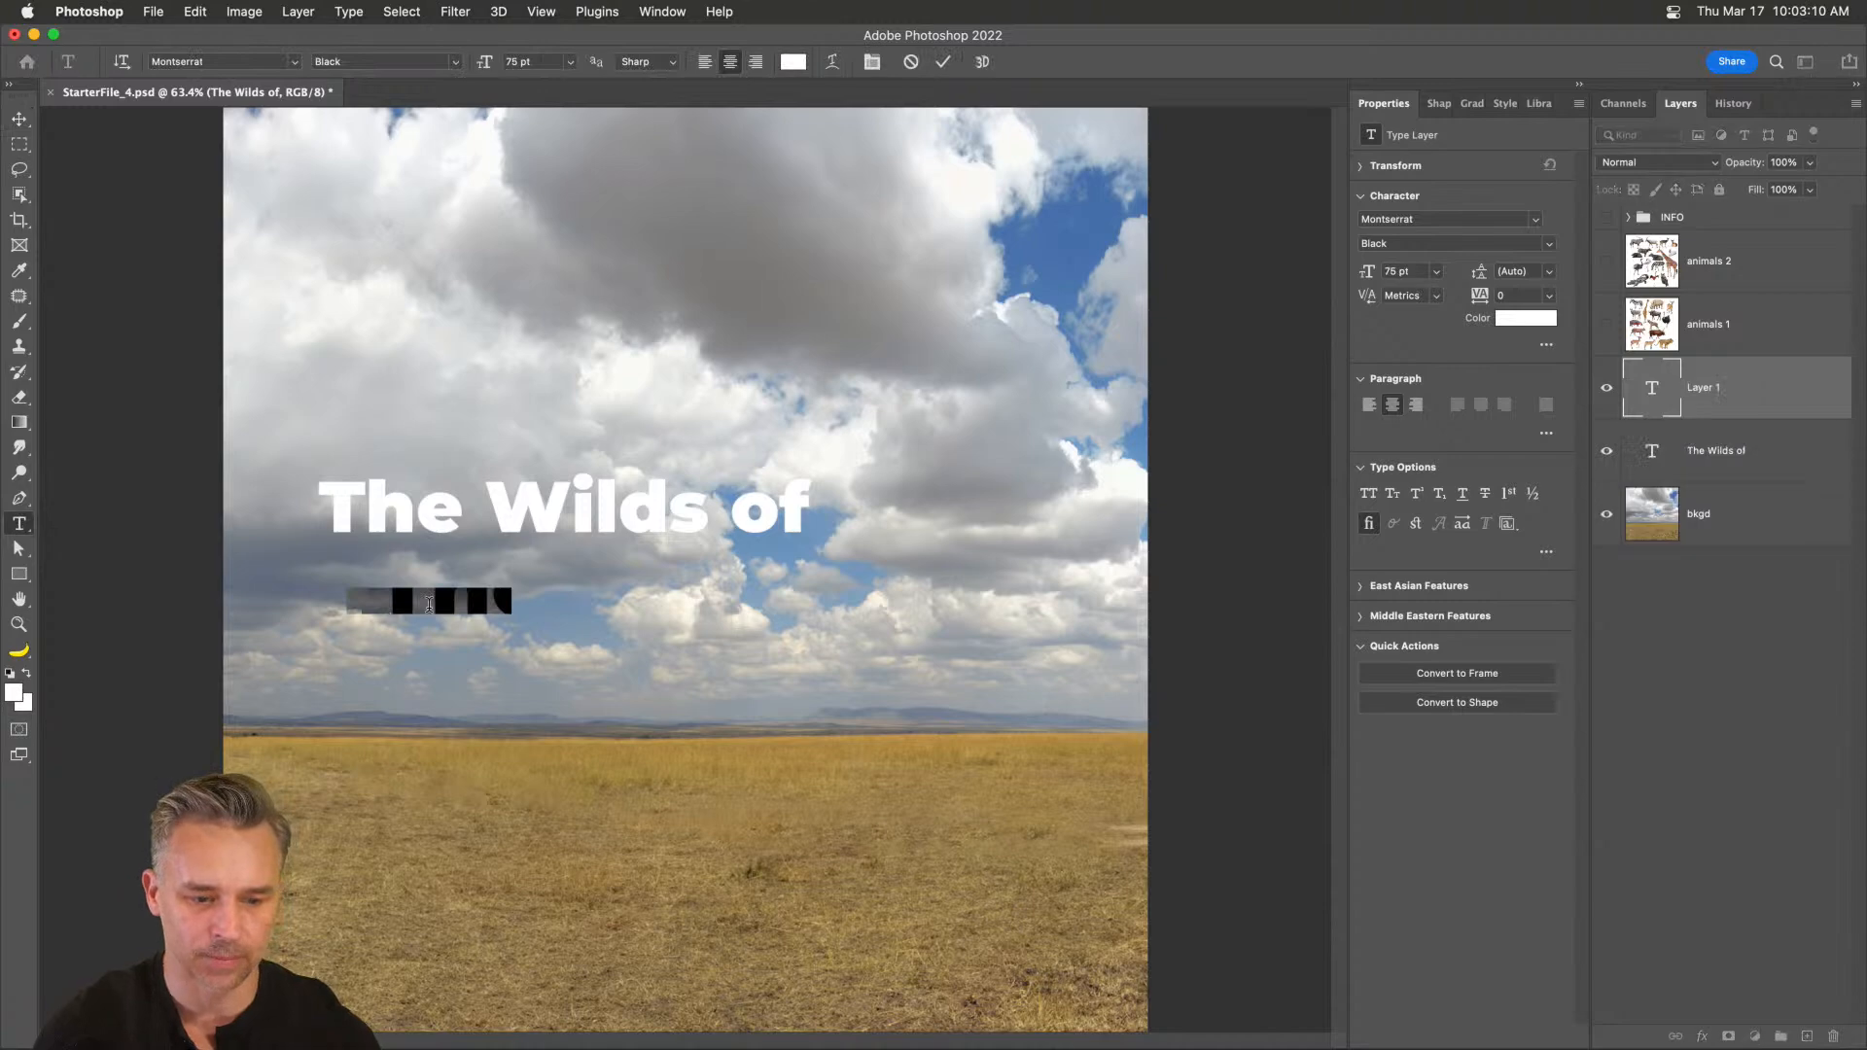
type("Africa")
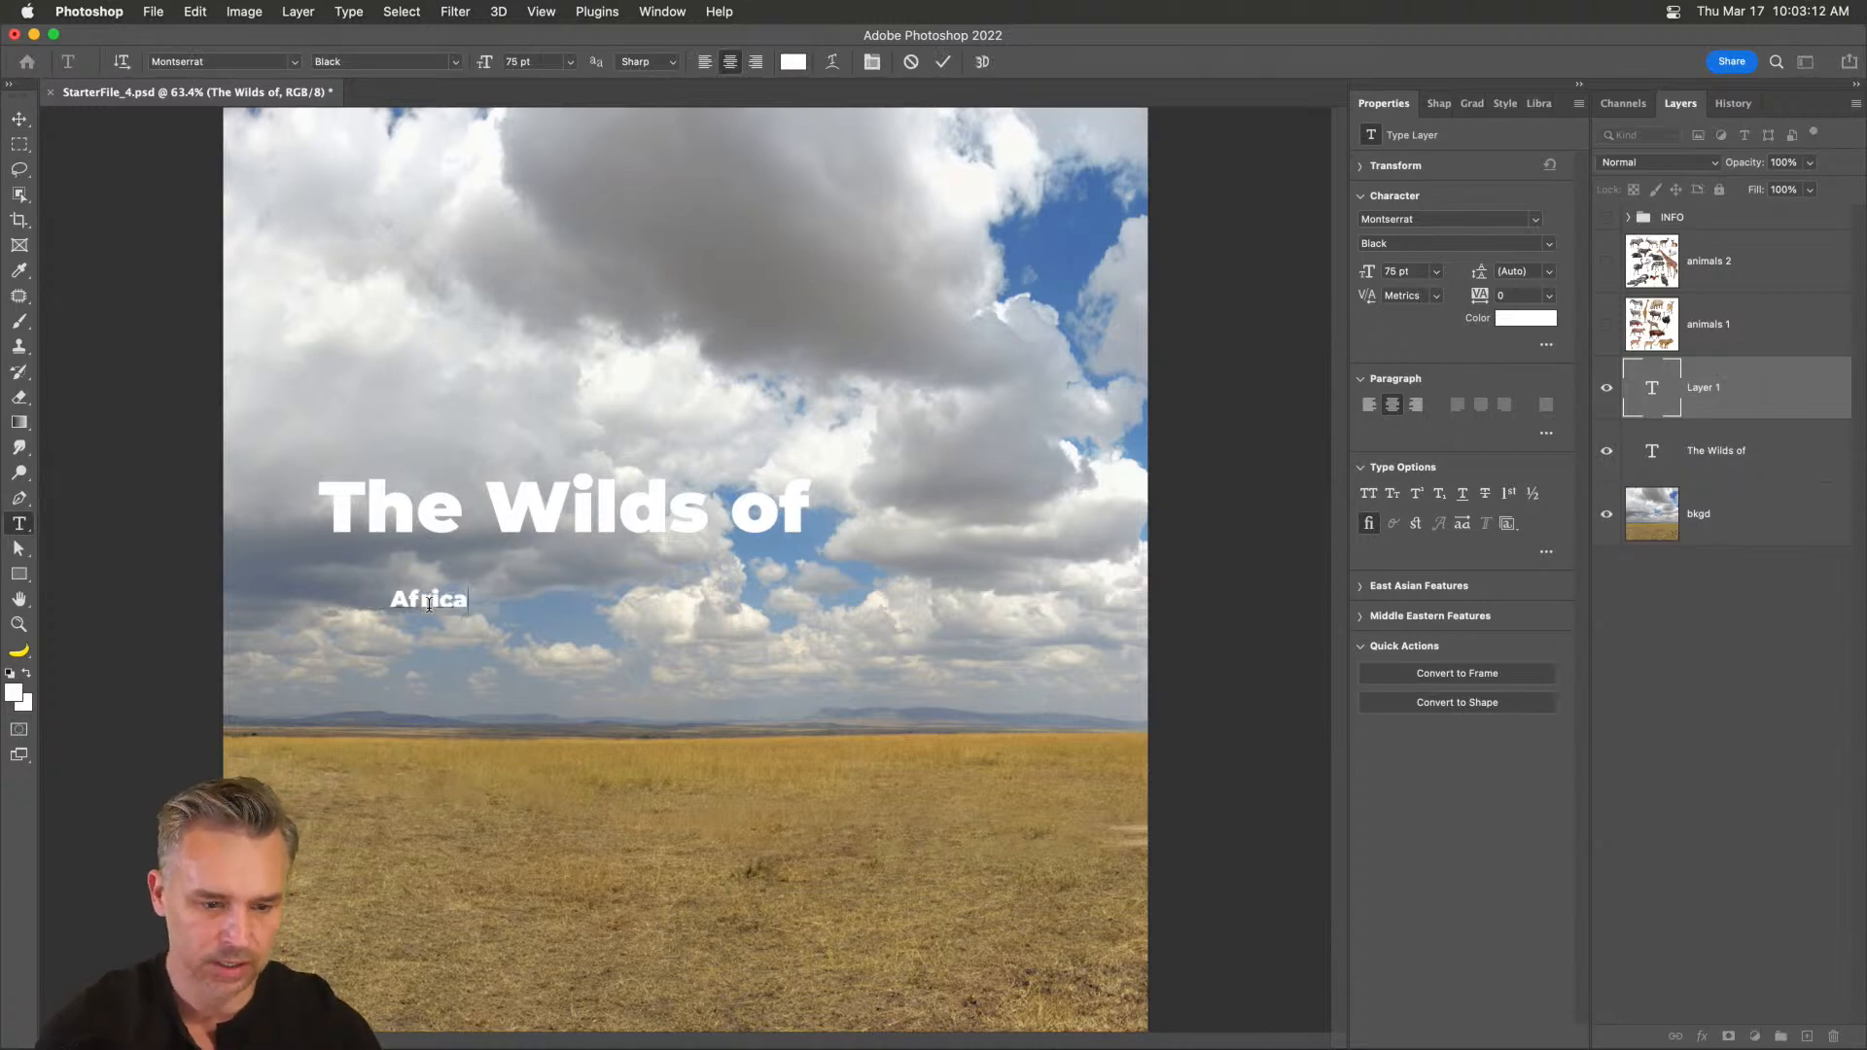
left_click(20, 119)
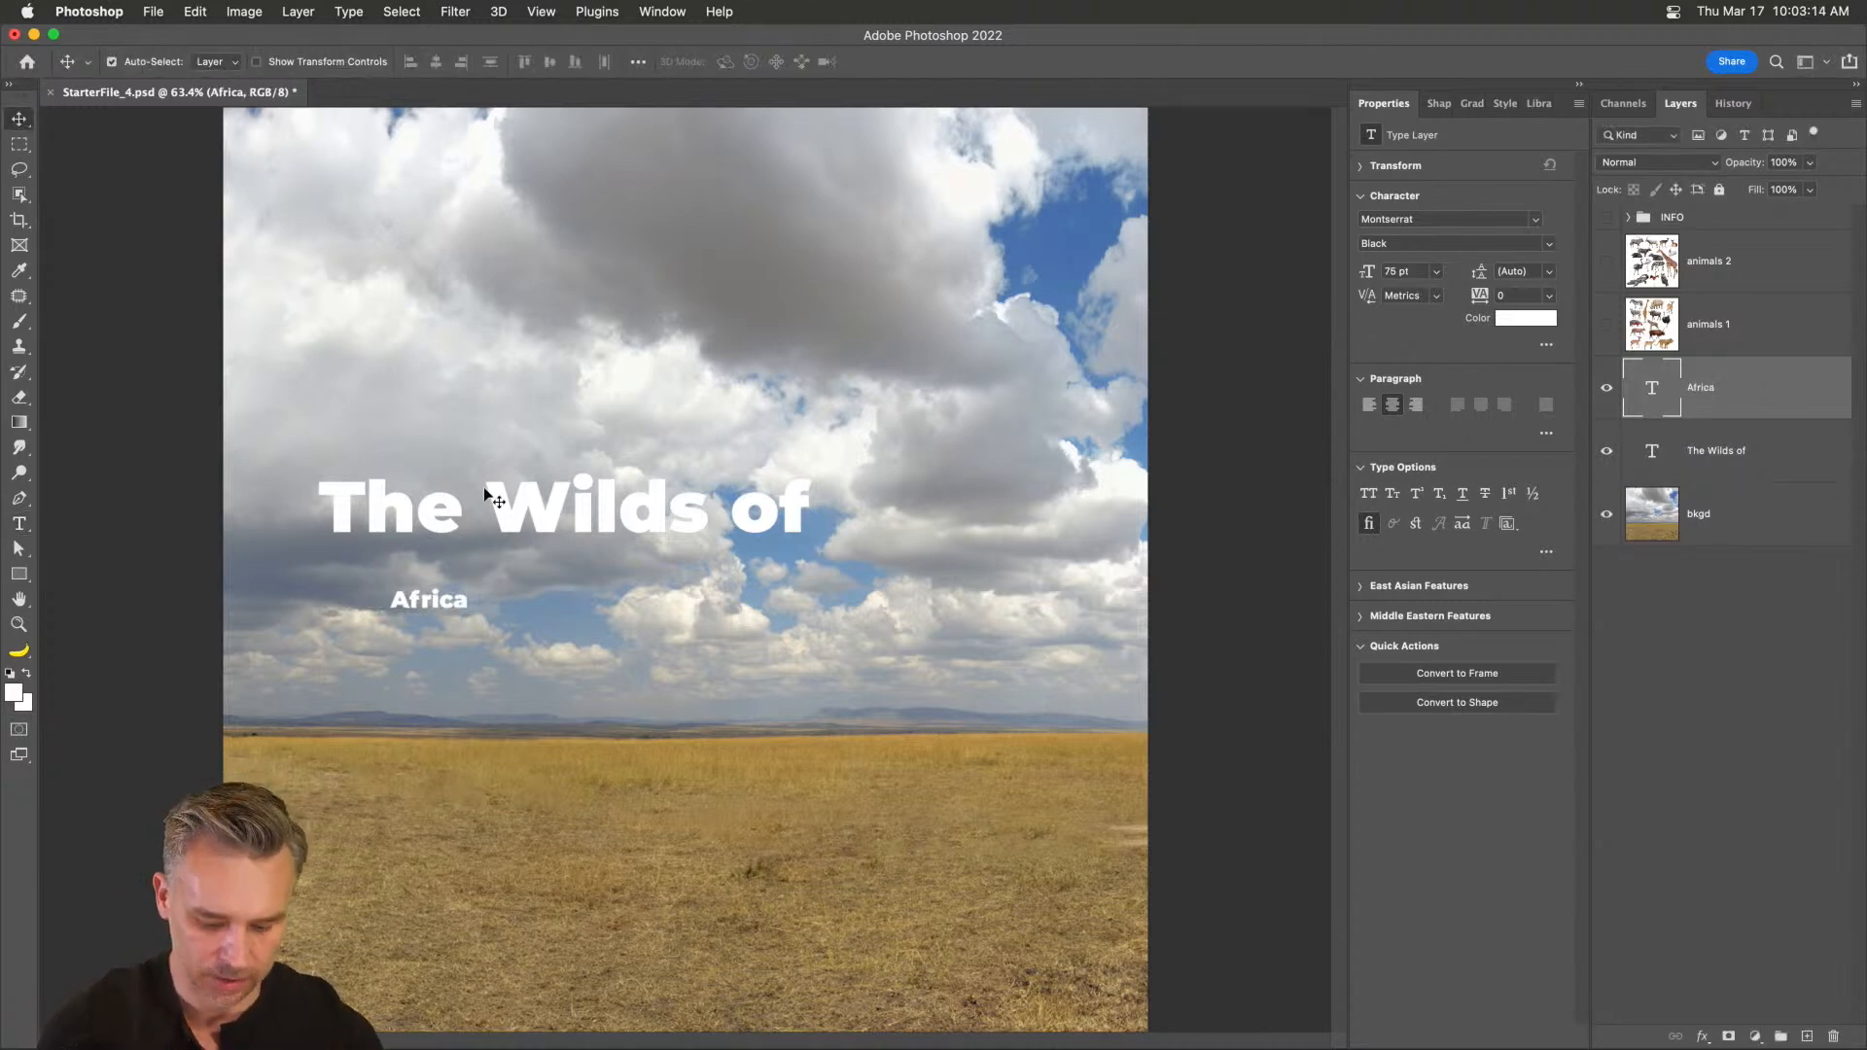
- Enlarge the "Africa" text to about 802 pt so it nearly spans the image, with its base near the horizon
key("super+t")
left_click_drag(465, 612, 1050, 804)
left_click_drag(572, 659, 504, 634)
left_click_drag(332, 549, 178, 497)
left_click_drag(262, 600, 353, 634)
key("Return")
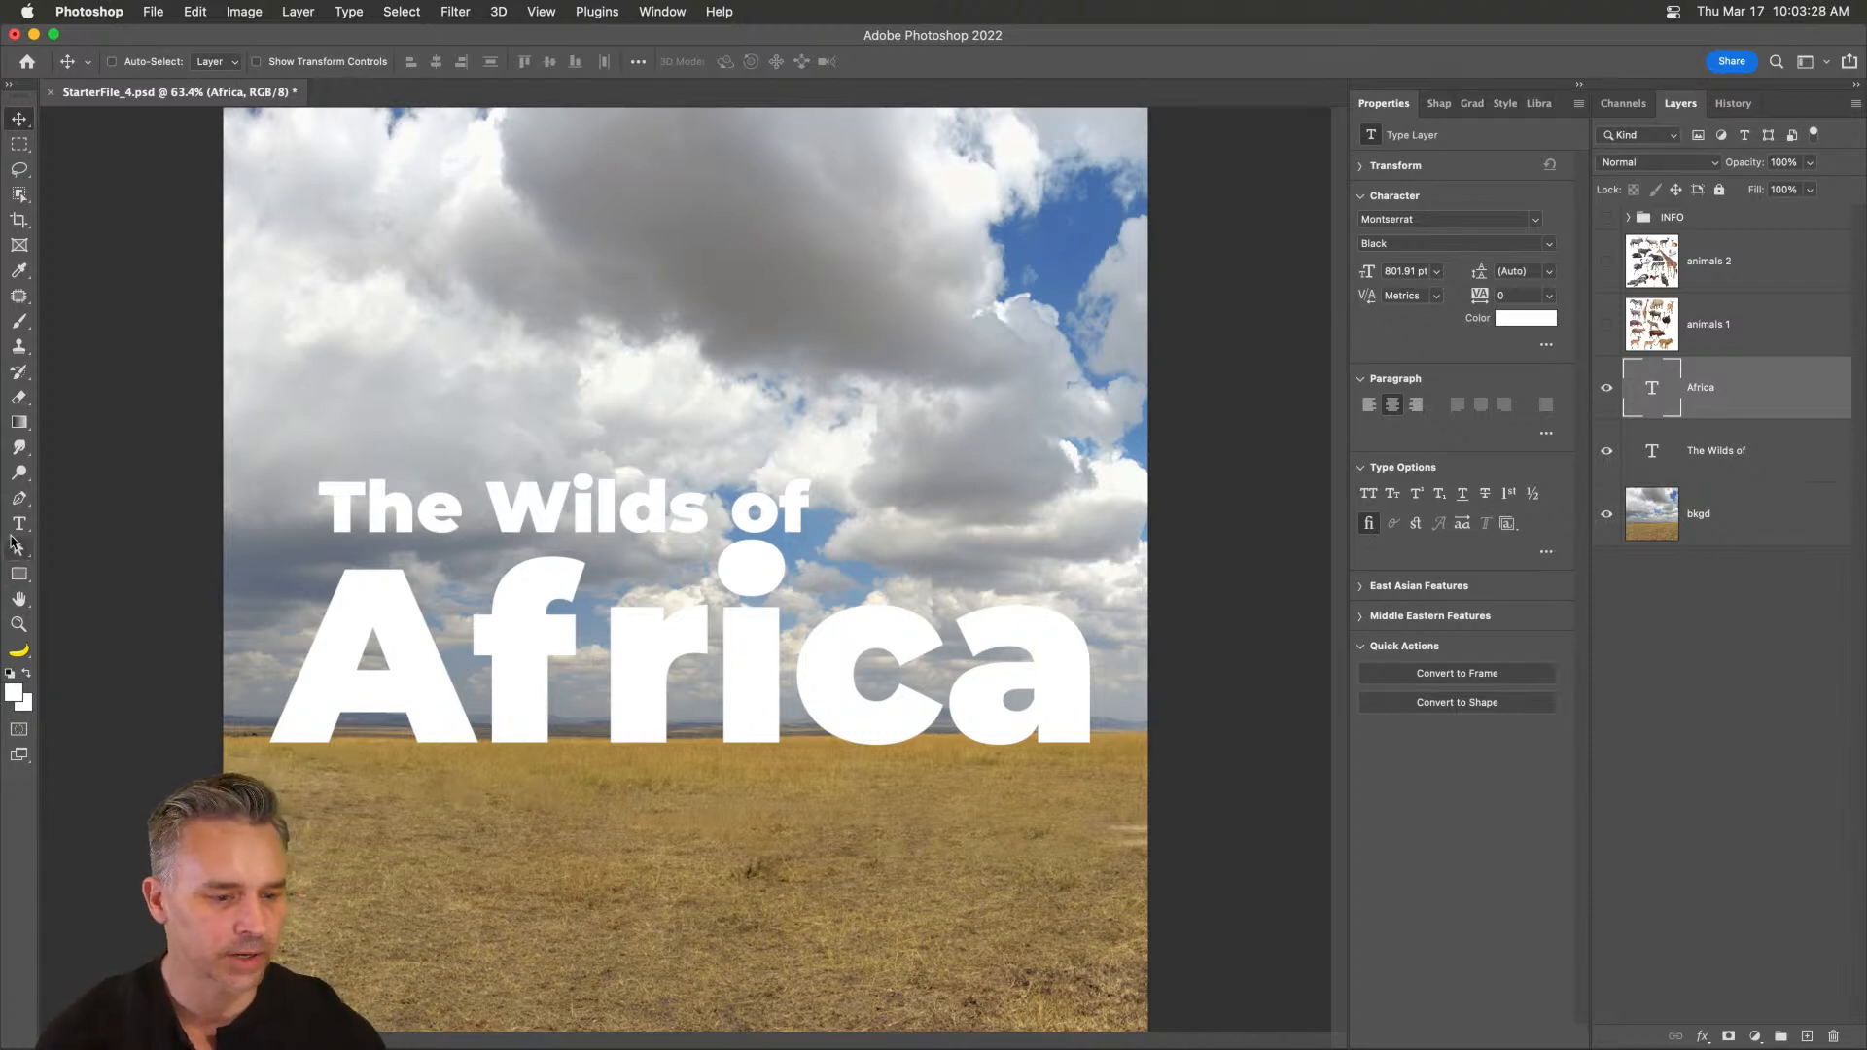
- Remove the word "of" from the "The Wilds of" text
left_click(18, 526)
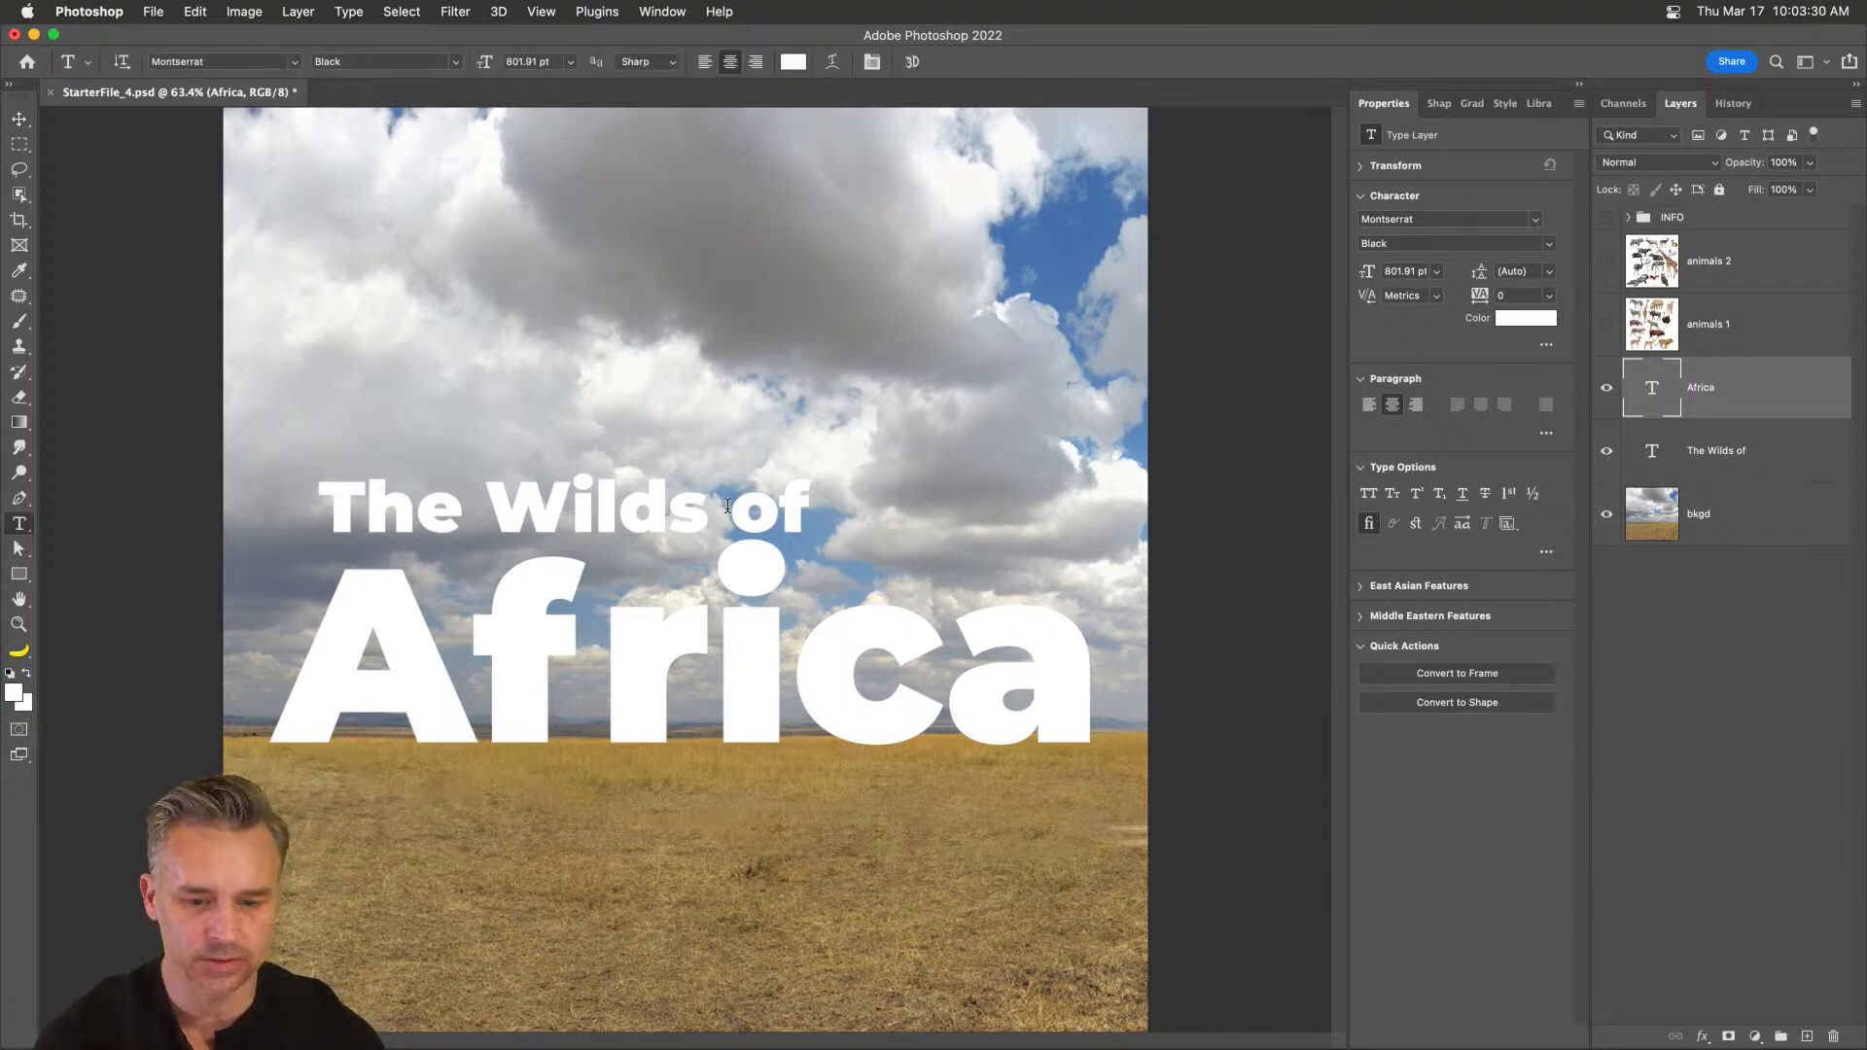
double_click(764, 506)
key("BackSpace")
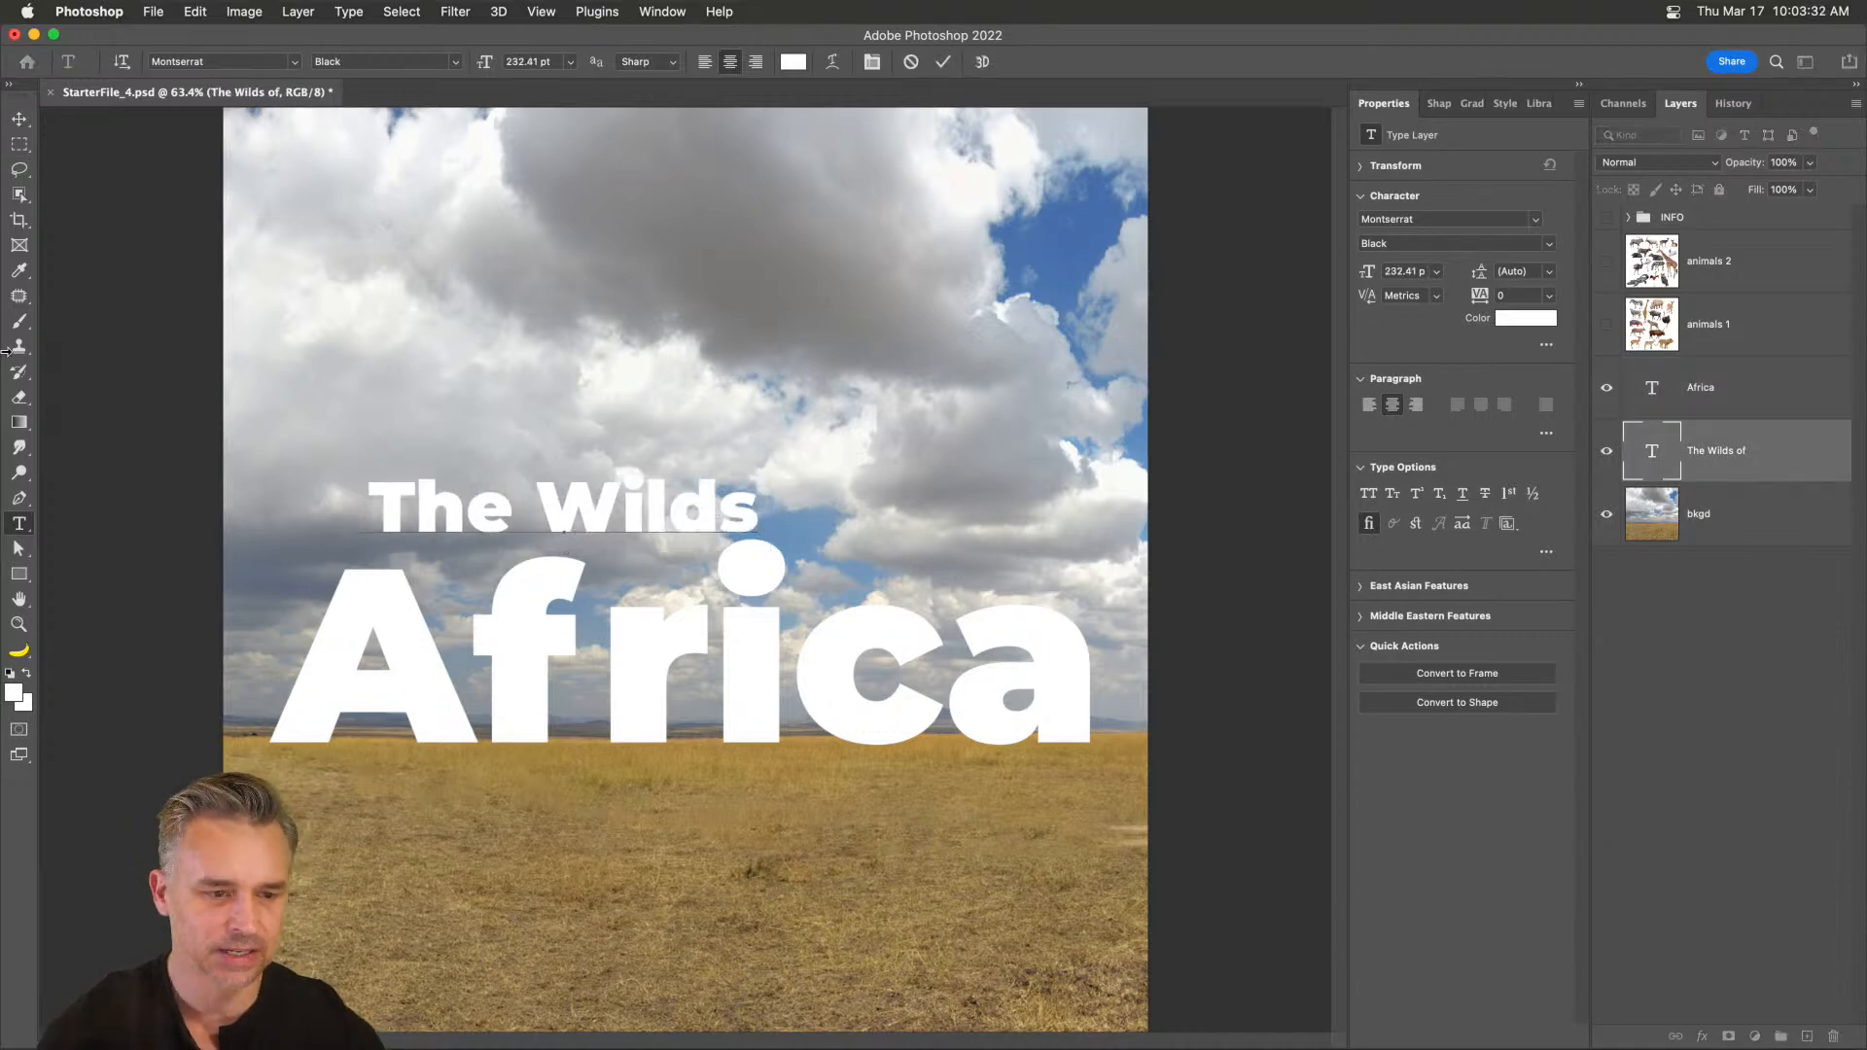
left_click(17, 169)
- Add "of" as its own small 75 pt text layer above and beyond the end of "The Wilds"
left_click(18, 524)
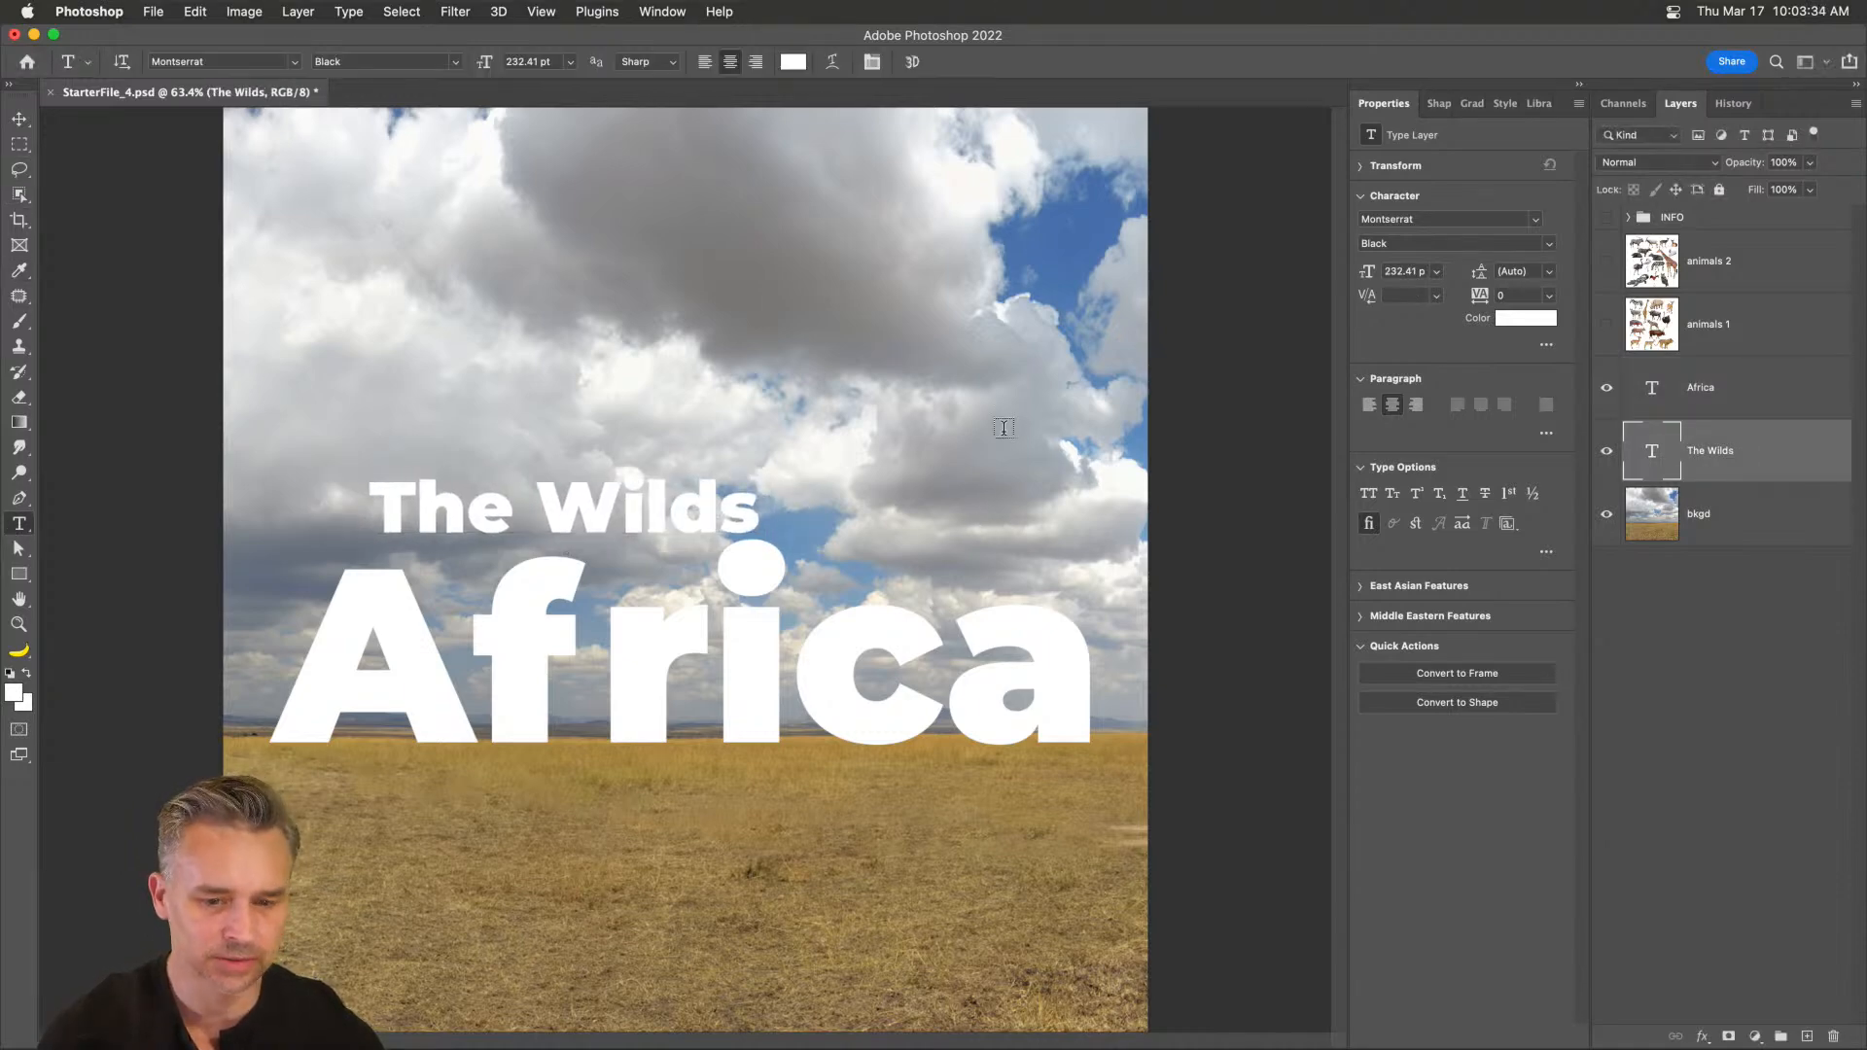
left_click(806, 439)
key("BackSpace")
type("of")
left_click(17, 118)
- Delete the word "The" from the "The Wilds" text, leaving only "Wilds"
left_click(17, 524)
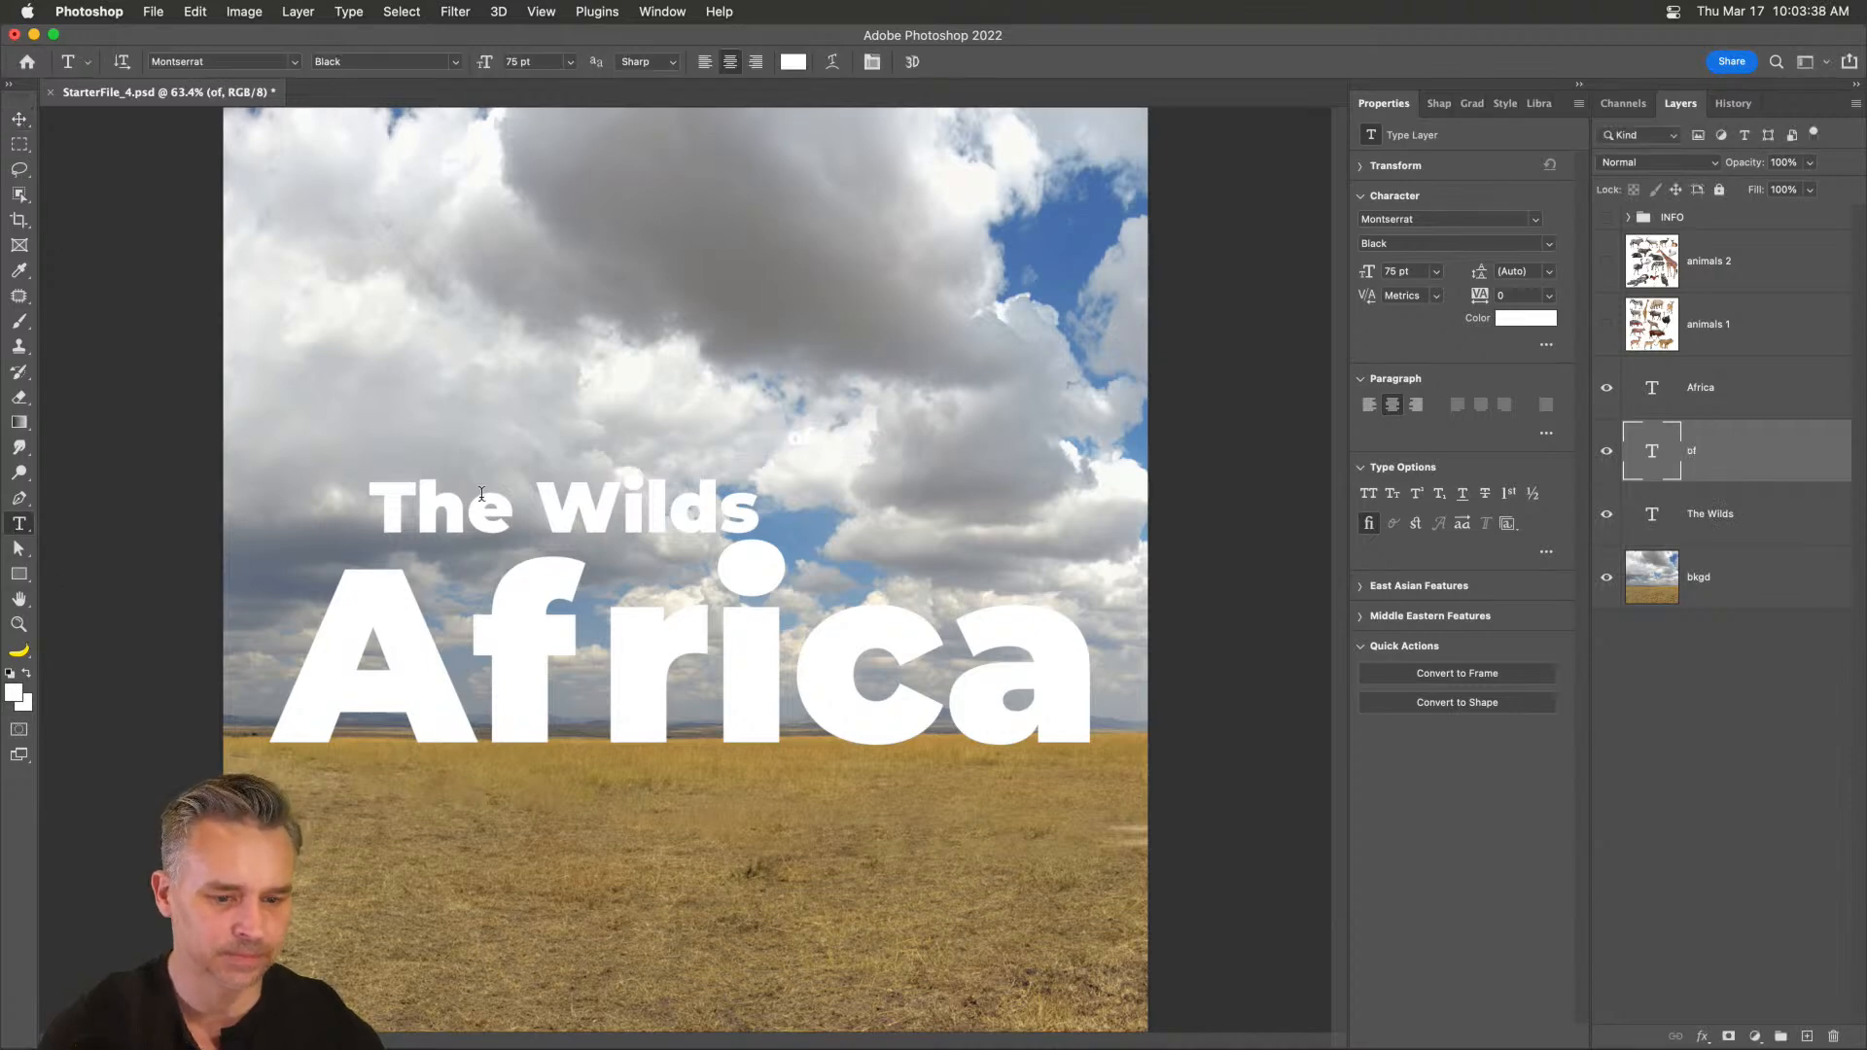
left_click_drag(534, 495, 367, 498)
key("BackSpace")
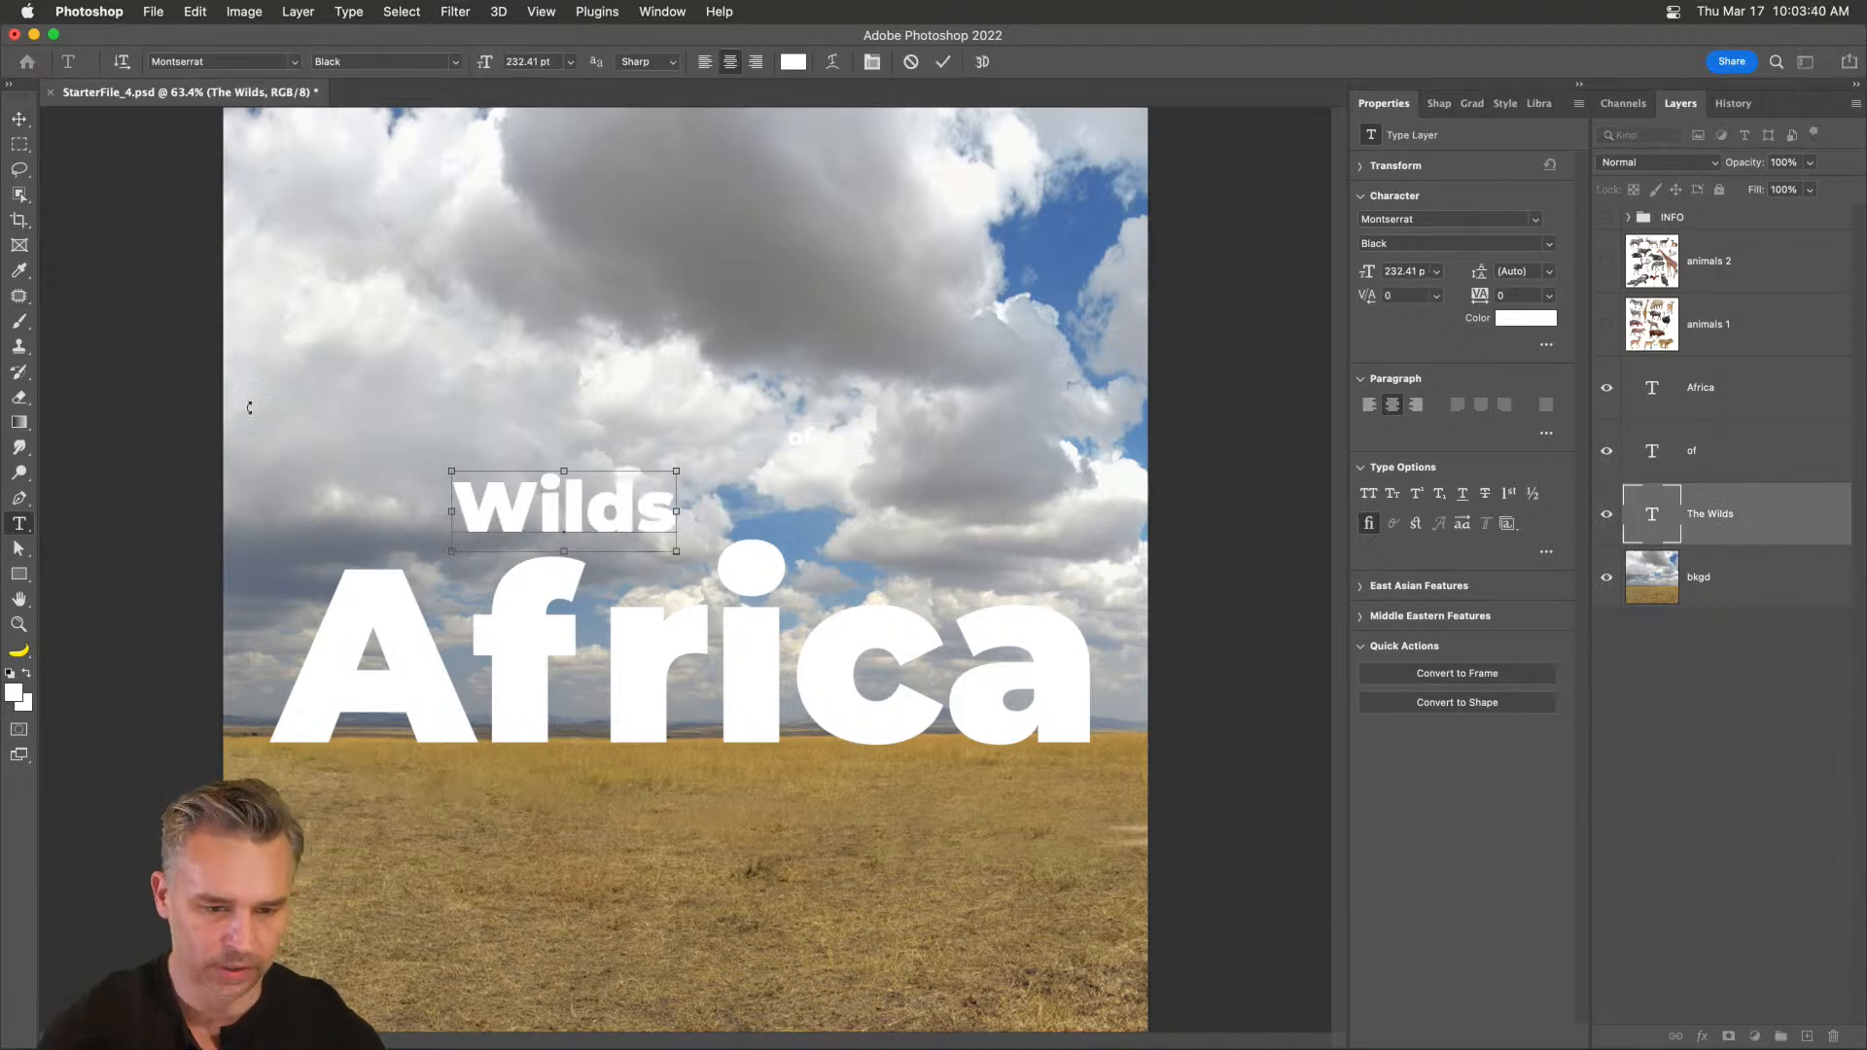
left_click(20, 170)
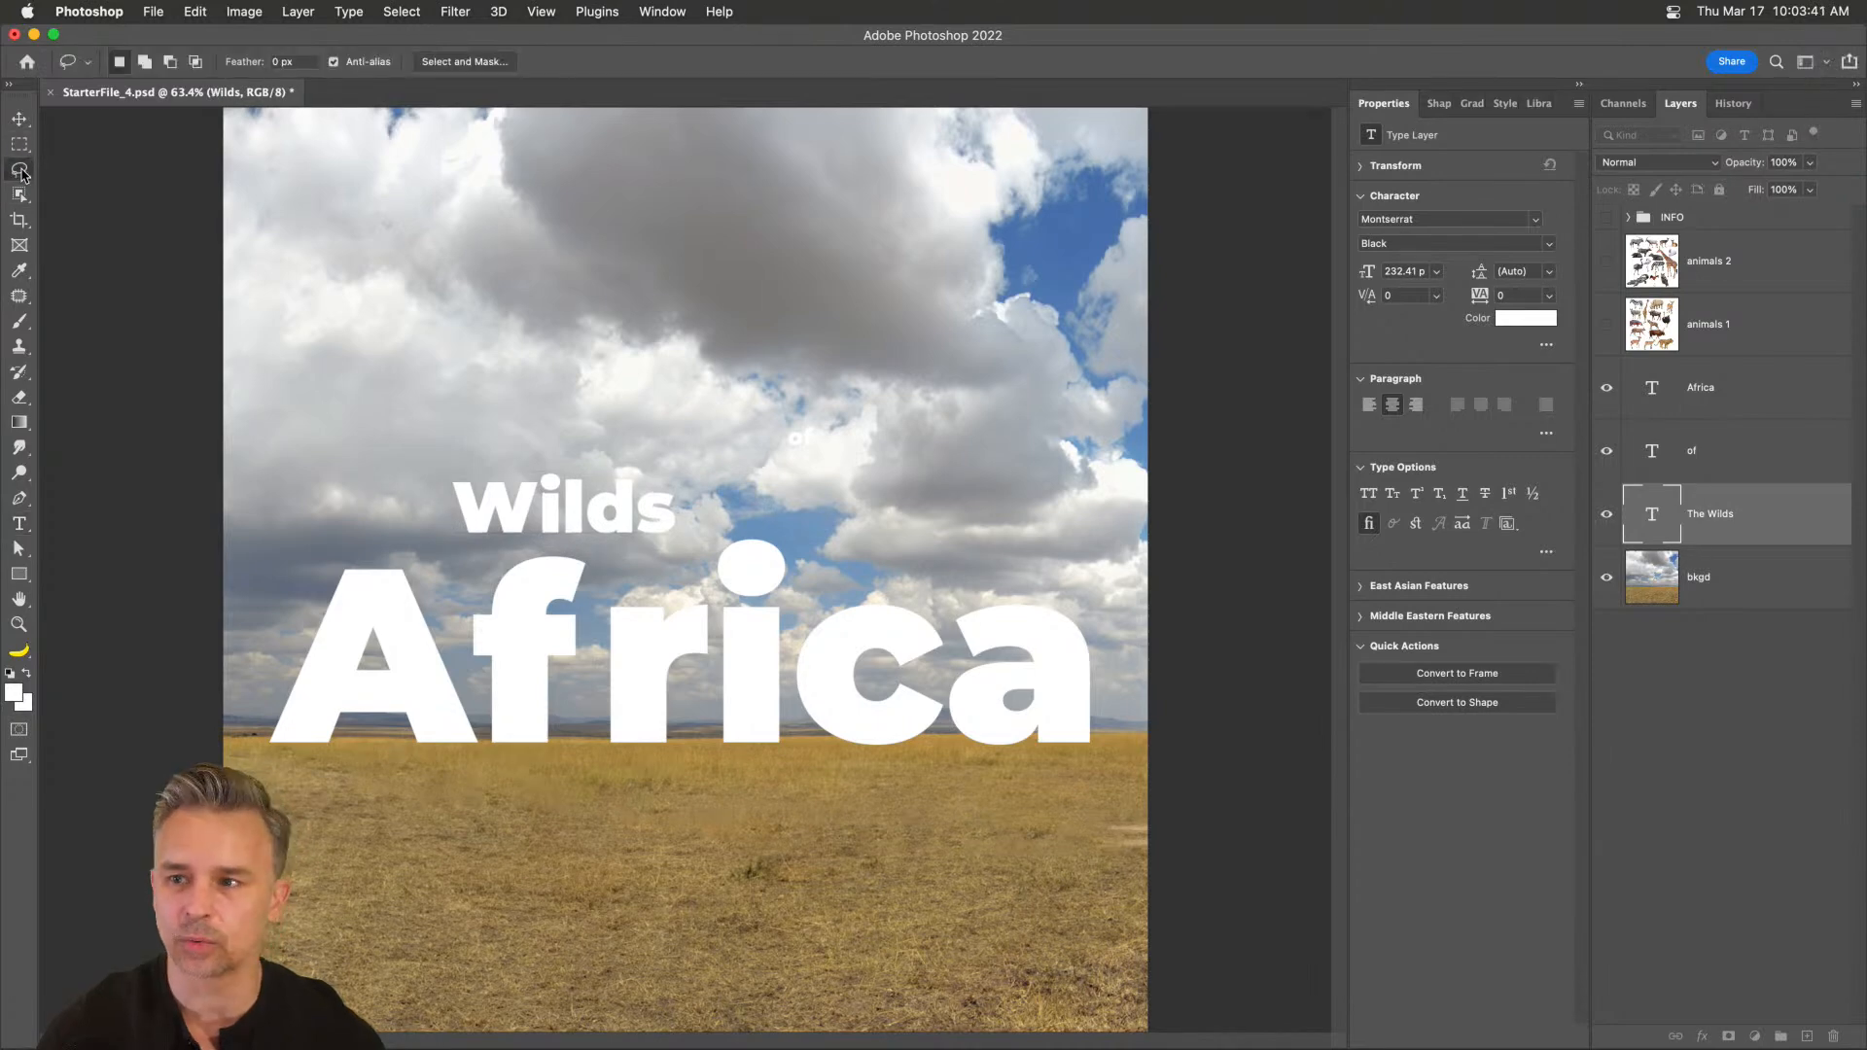
- Add "The" as its own 75 pt text layer and move it above the word "Wilds"
left_click(19, 523)
left_click(340, 399)
type("The")
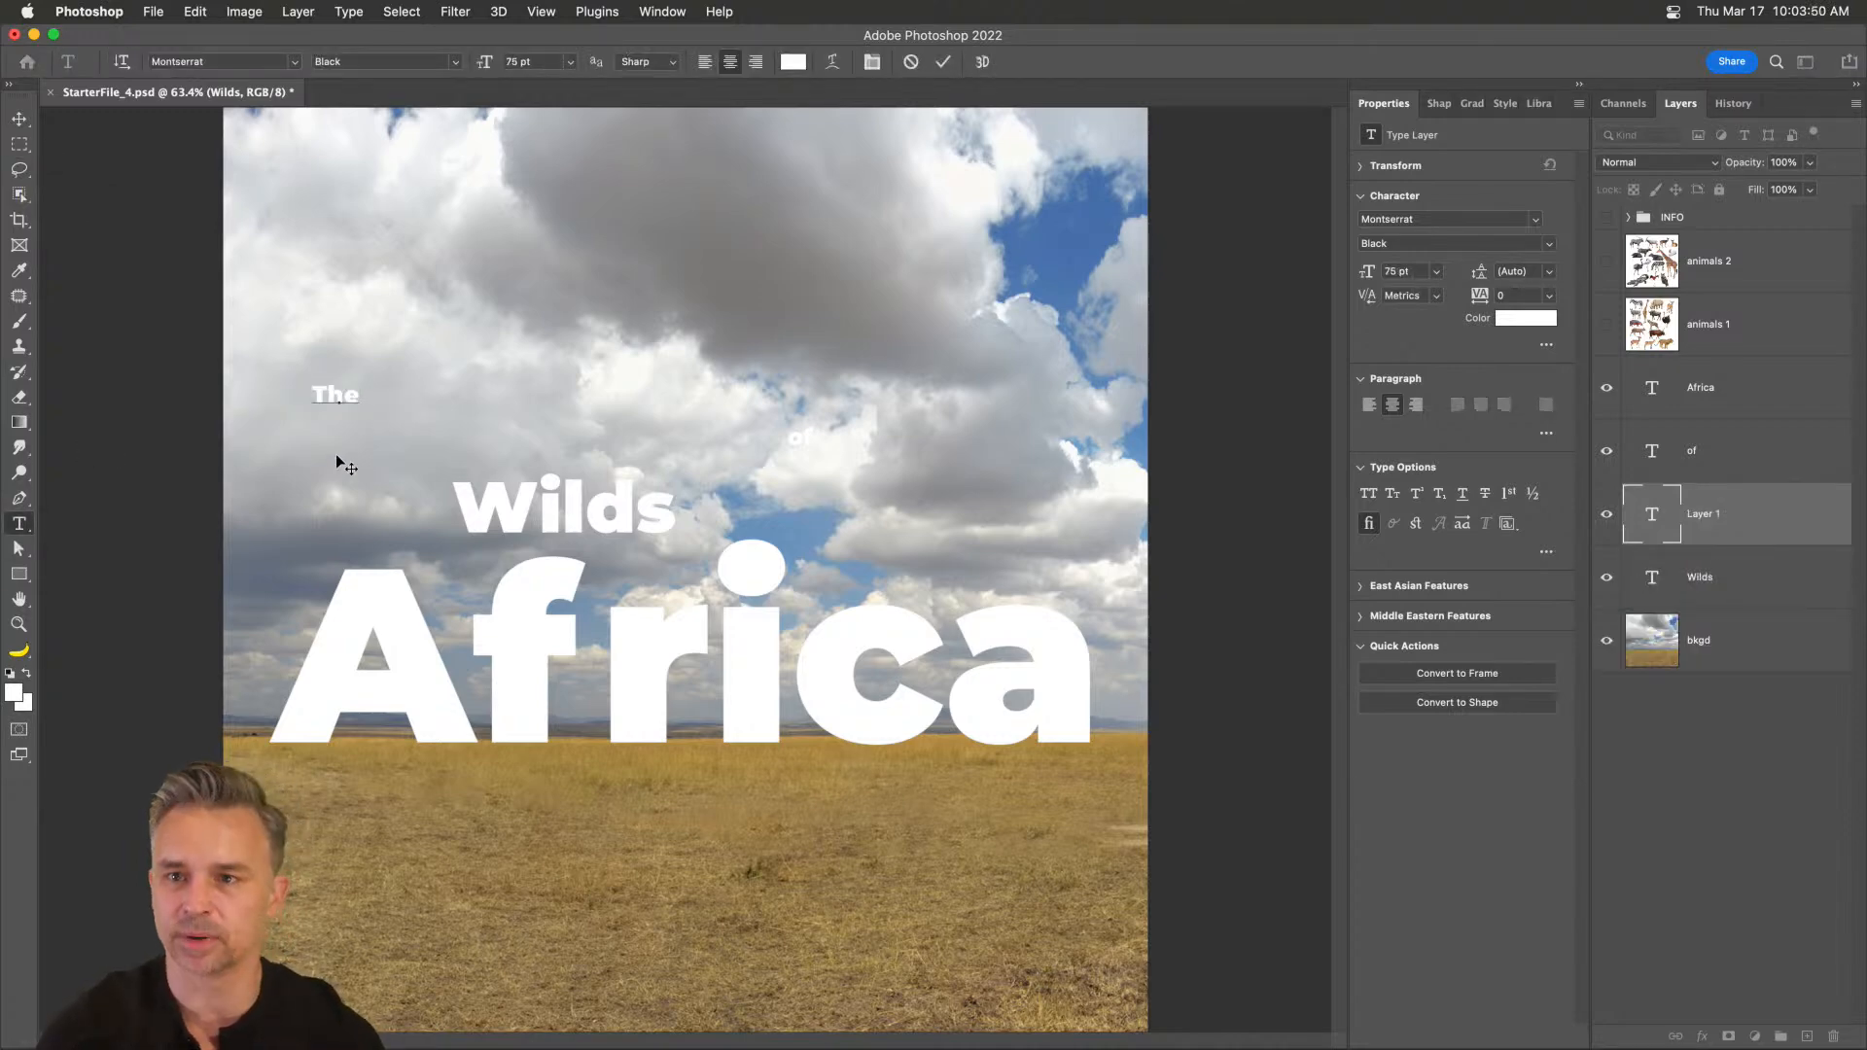
left_click(20, 118)
left_click_drag(308, 399, 575, 423)
- Recolor the Africa, of, The and Wilds text layers together with a brown sampled from the dry grass in the background
left_click(1713, 591)
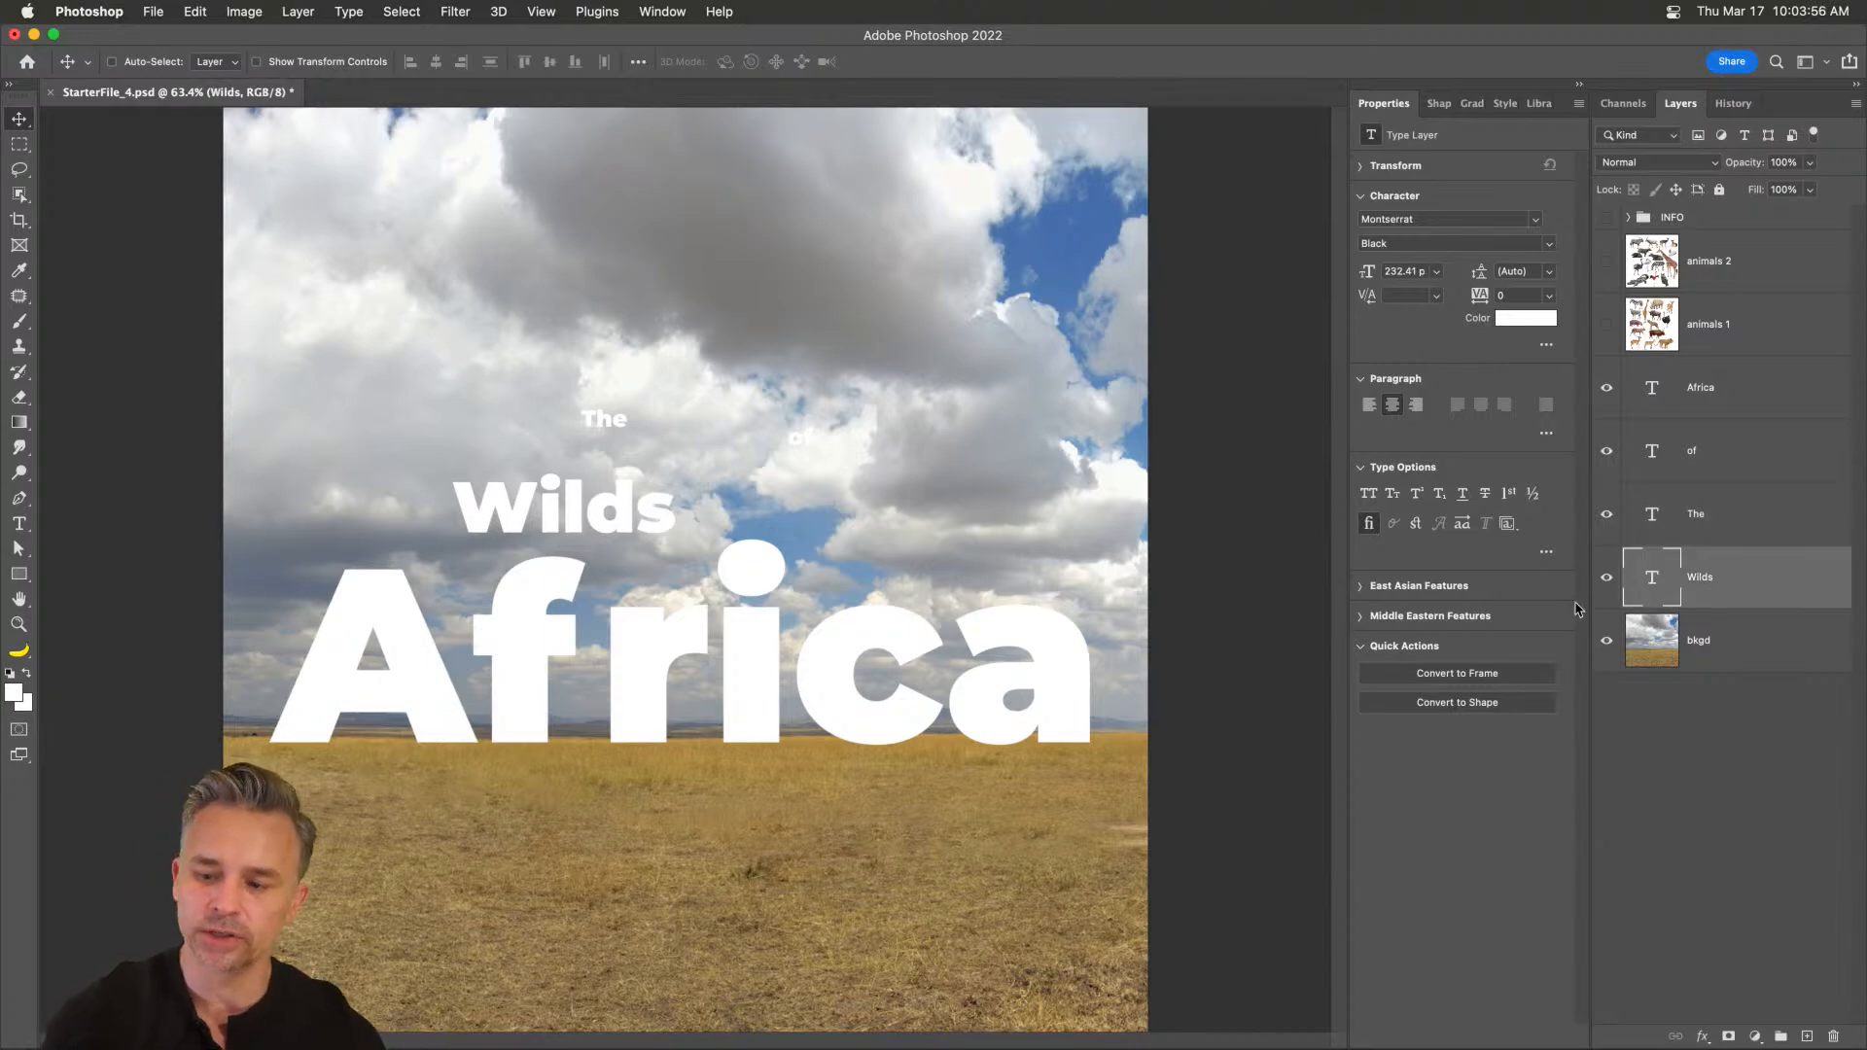
left_click(1605, 642)
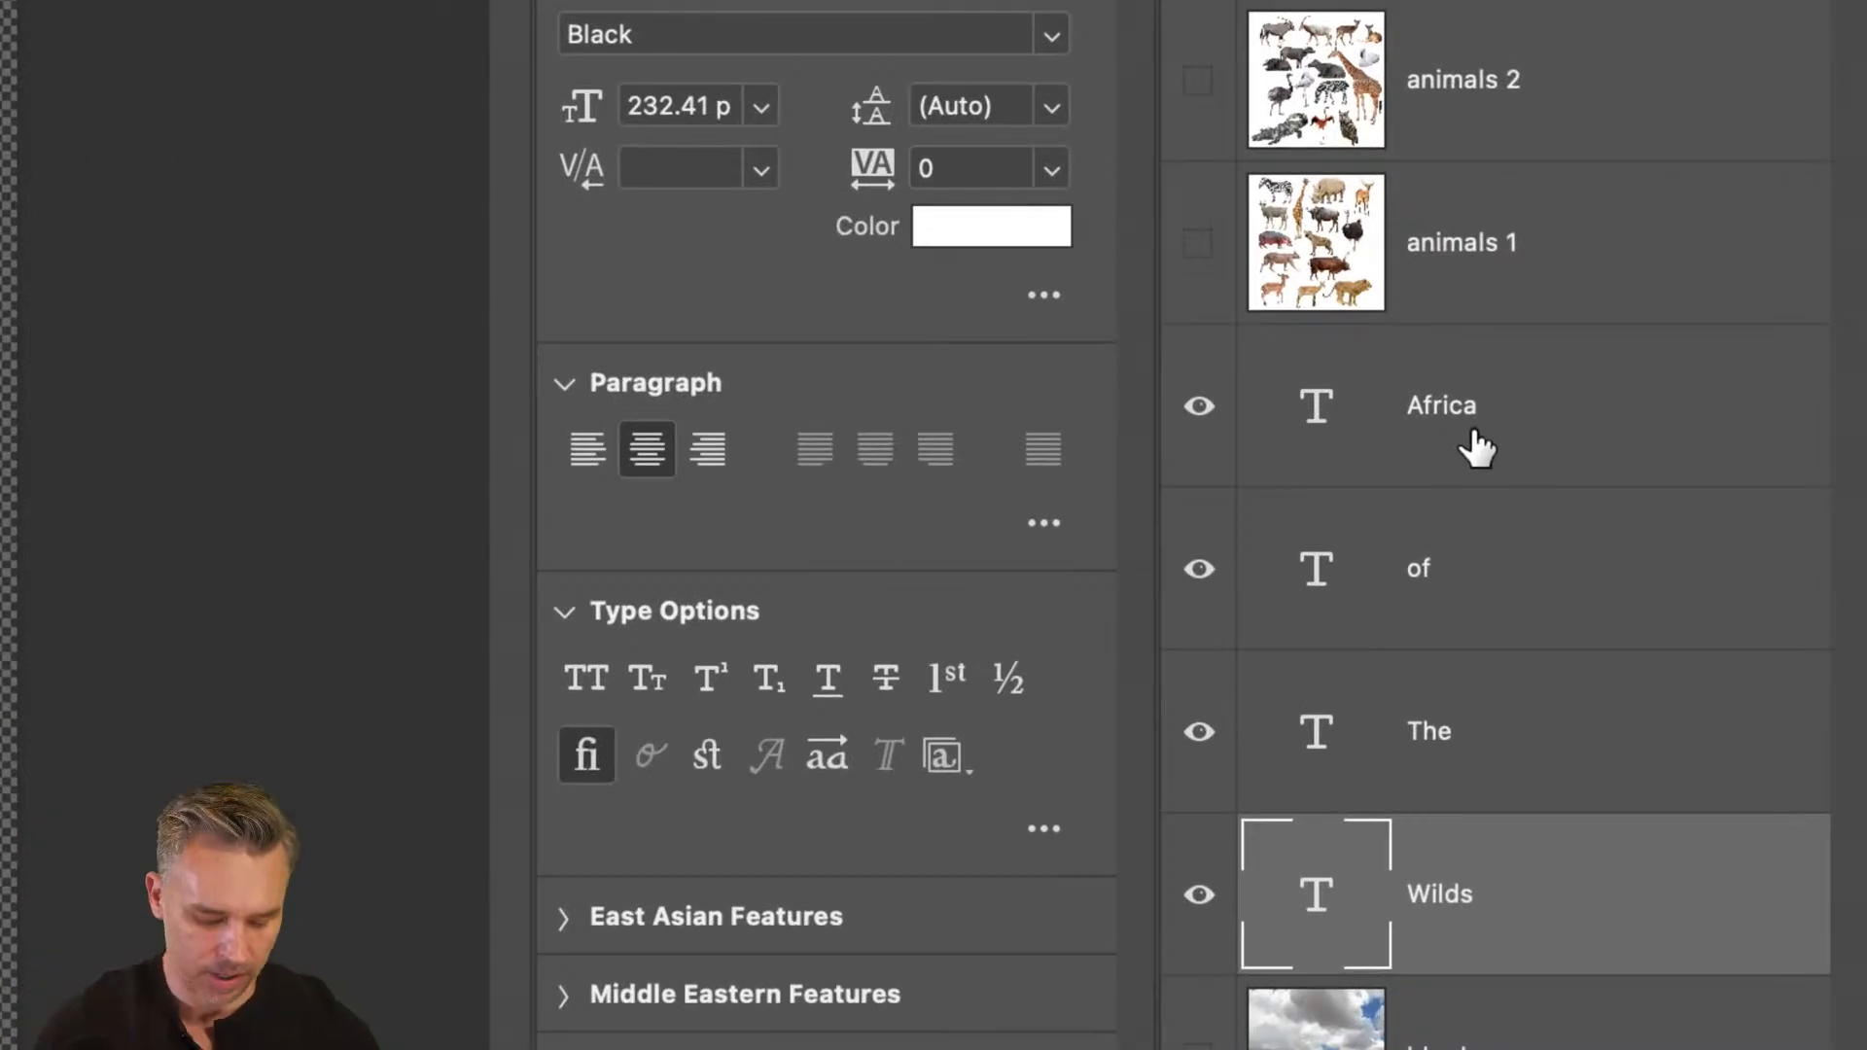
left_click(1556, 432, "shift")
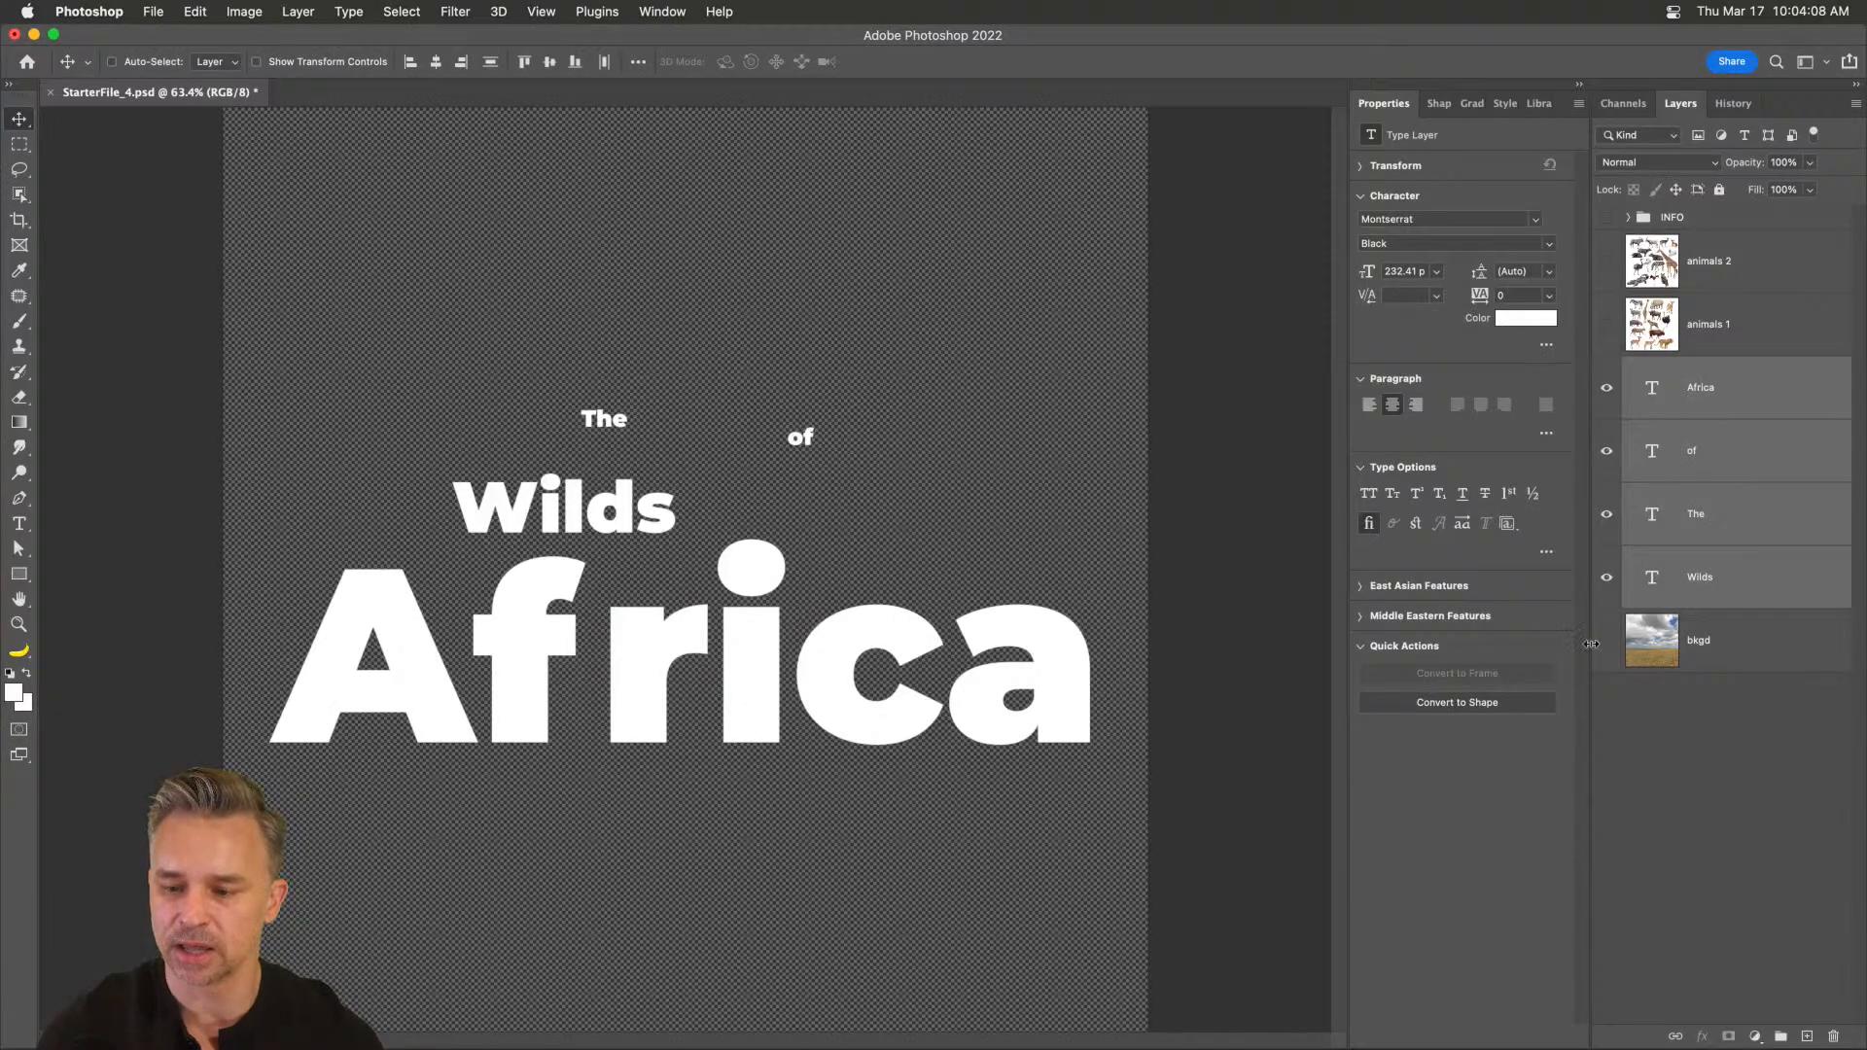
left_click(1609, 642)
left_click(1518, 317)
left_click_drag(1203, 409, 1196, 456)
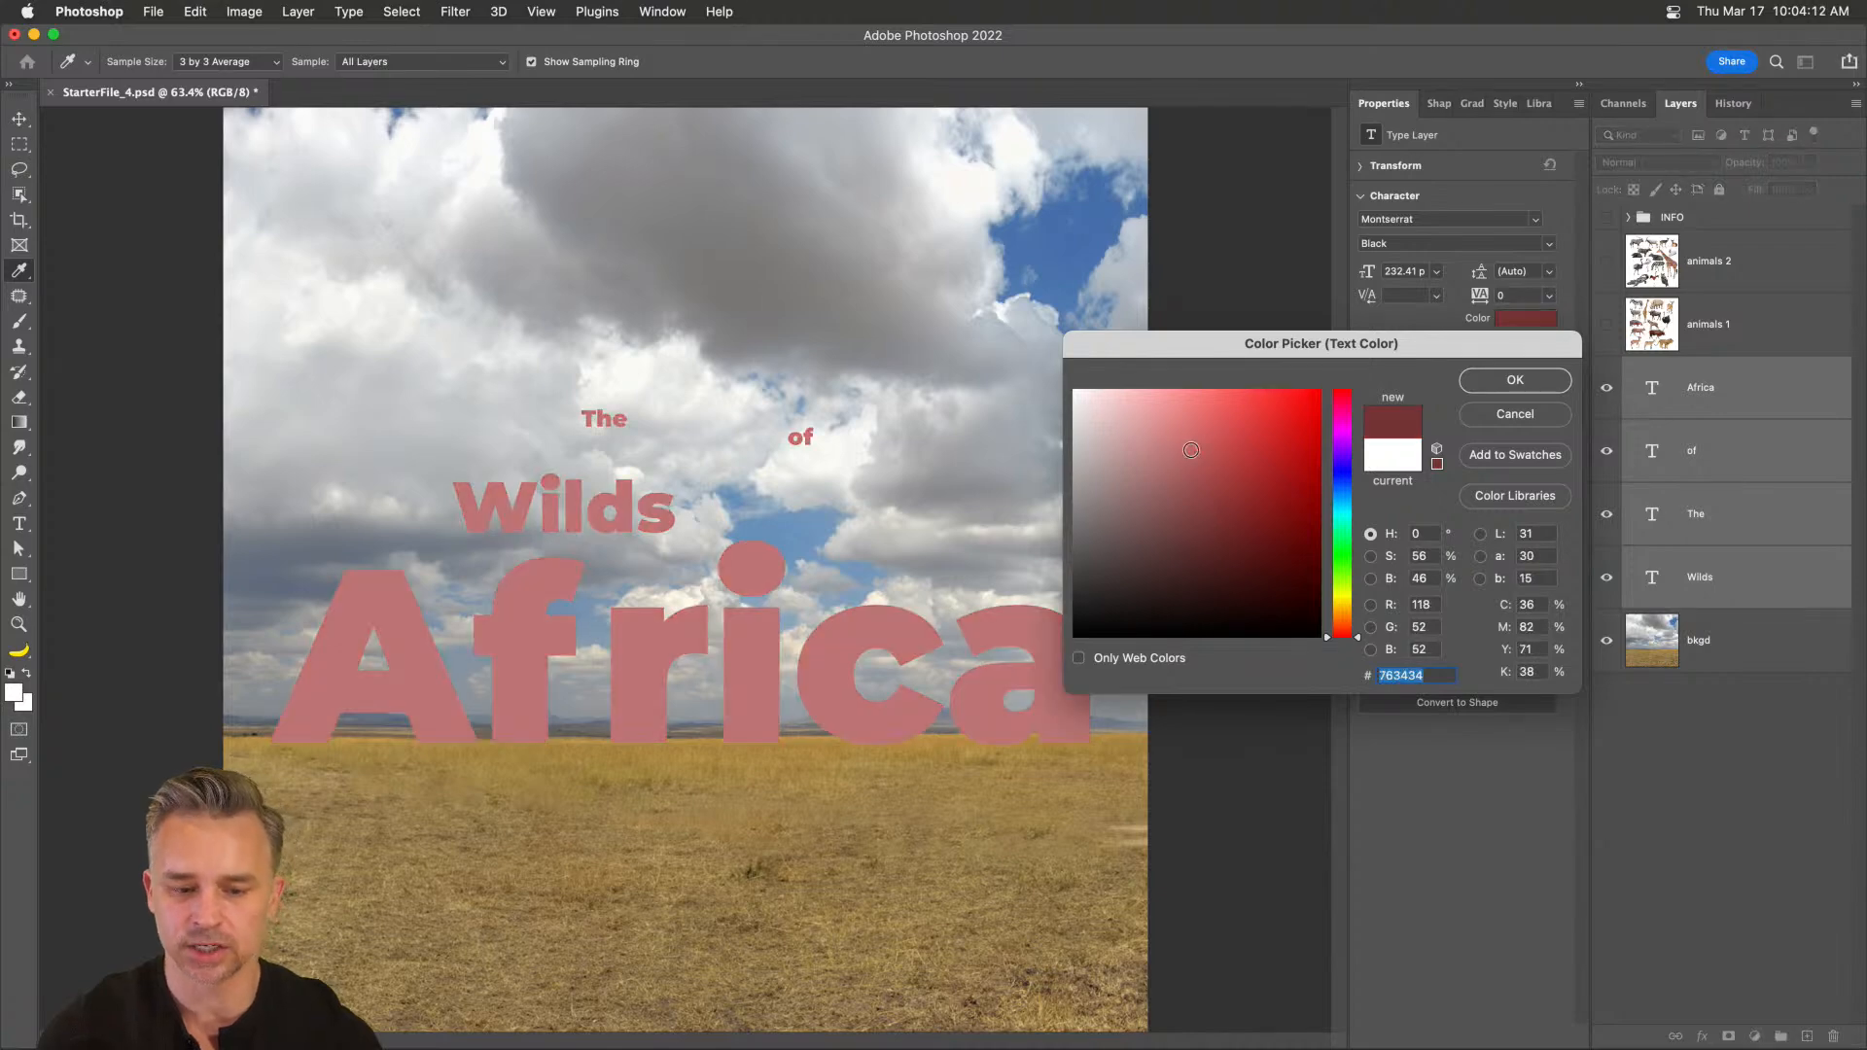
left_click(764, 804)
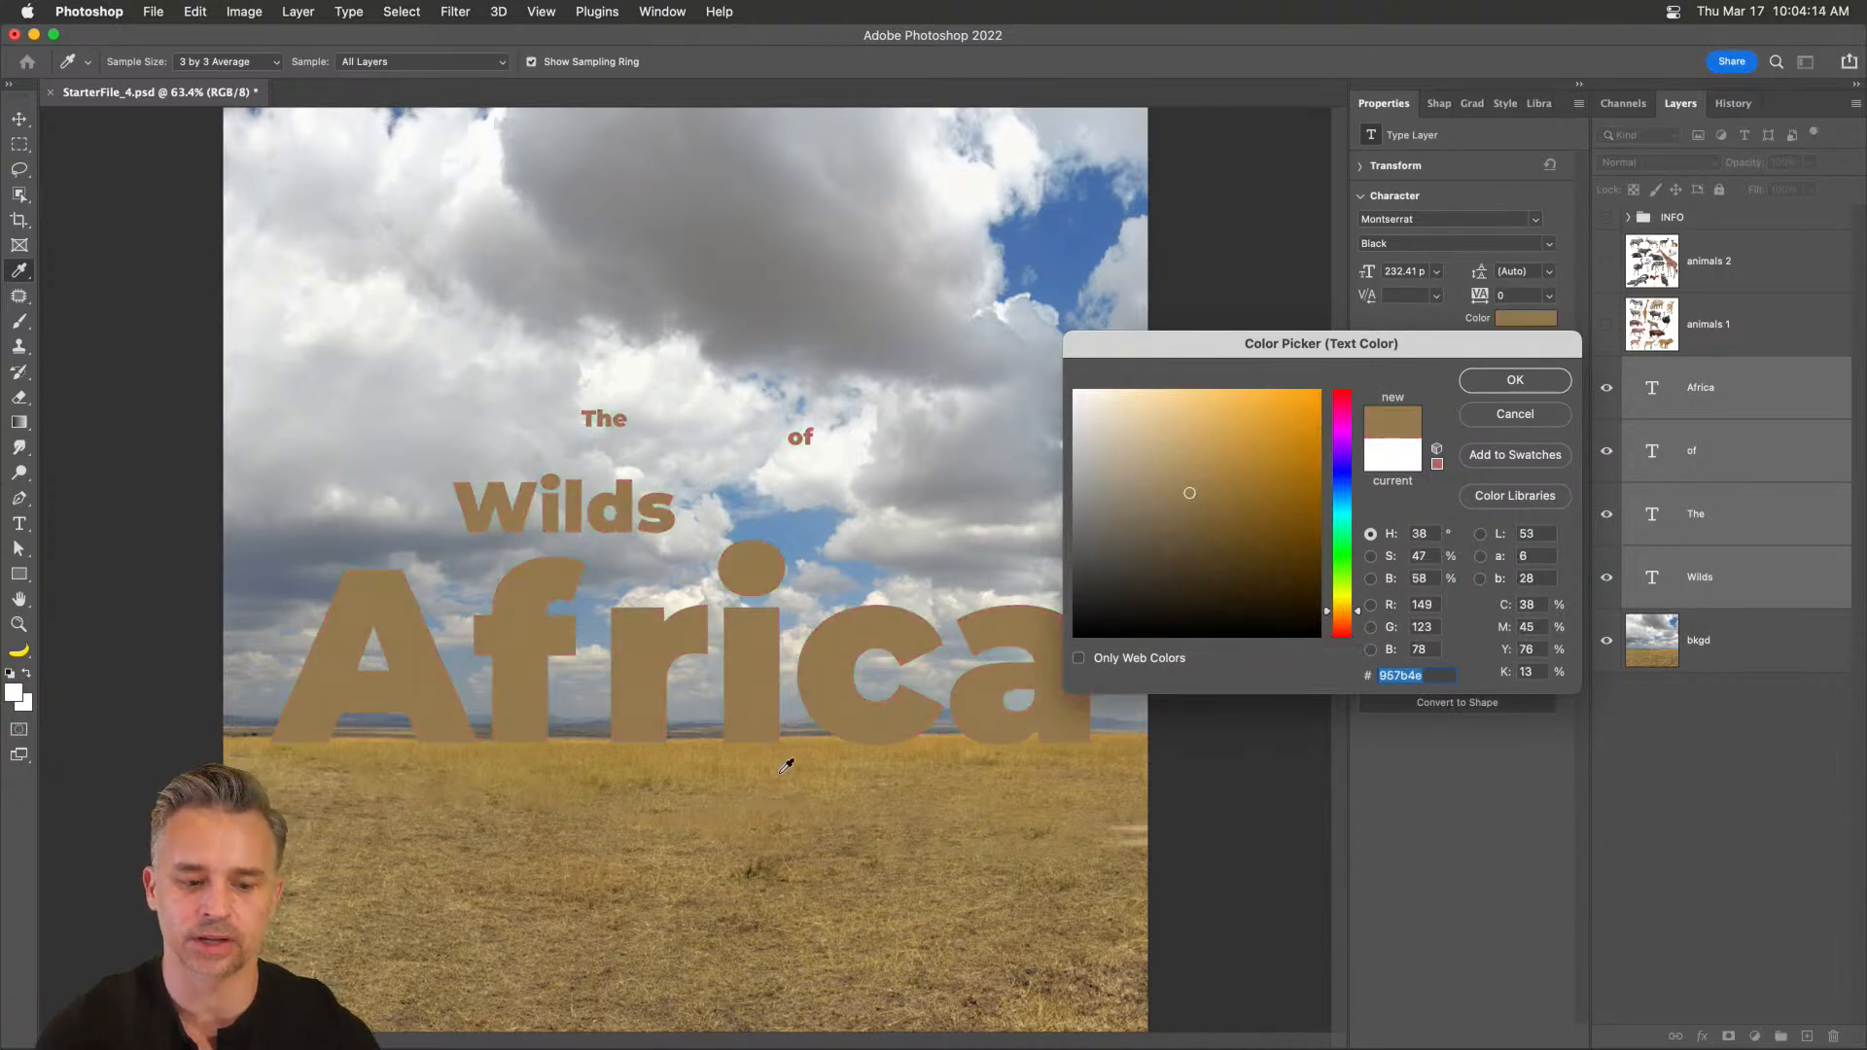
left_click(1480, 383)
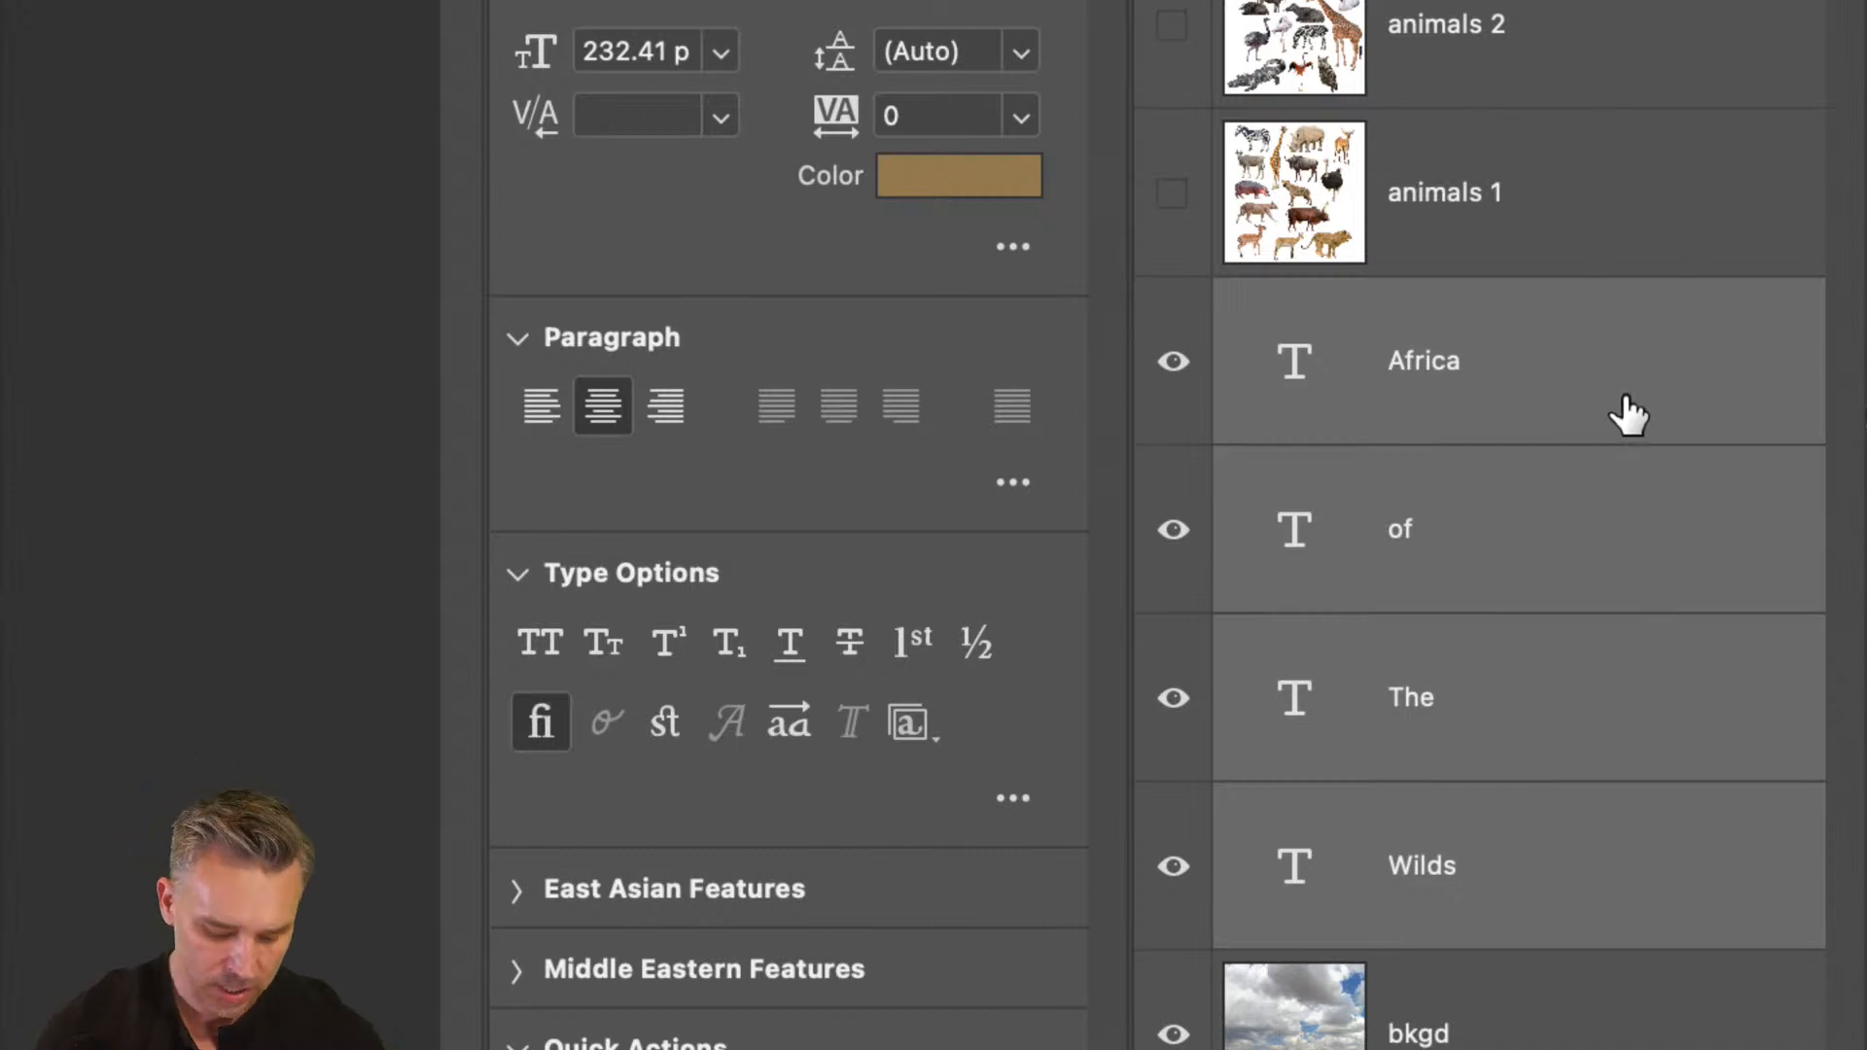
- Group the four selected text layers and name the group "wild type 1"
key("super+g")
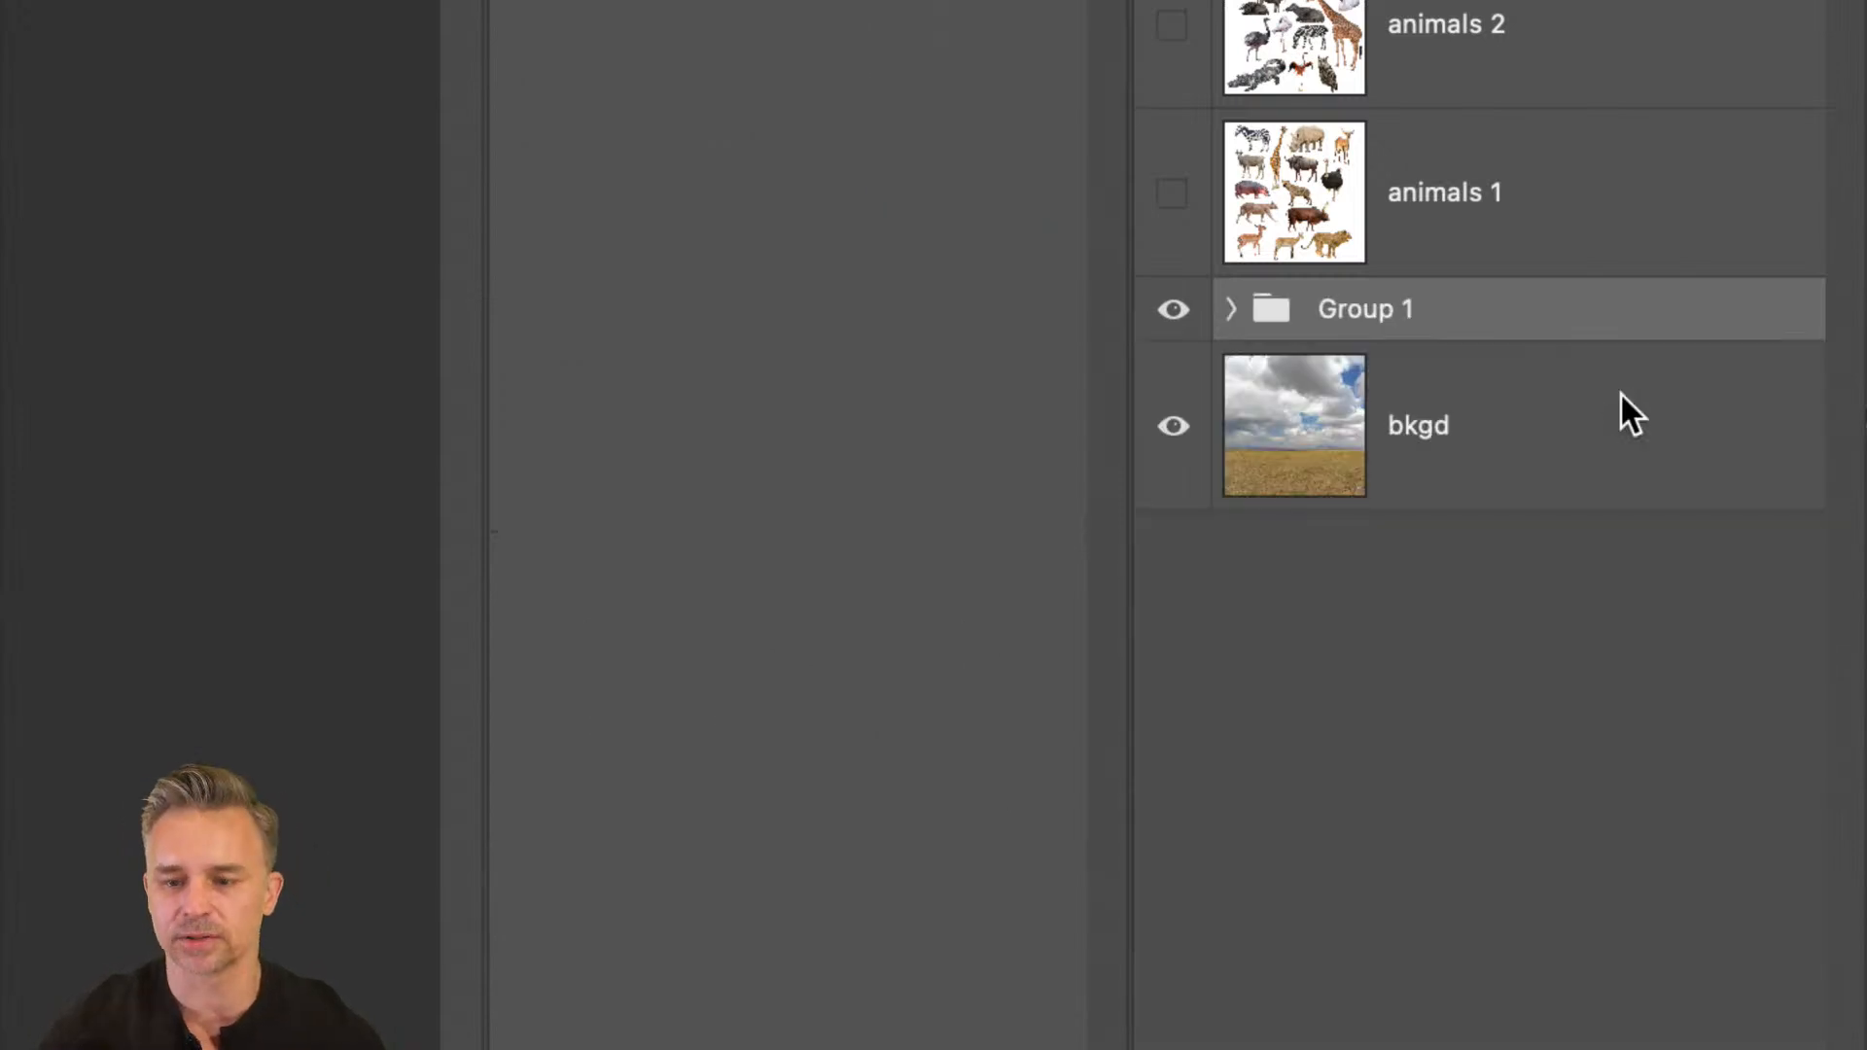
double_click(1346, 309)
type("t")
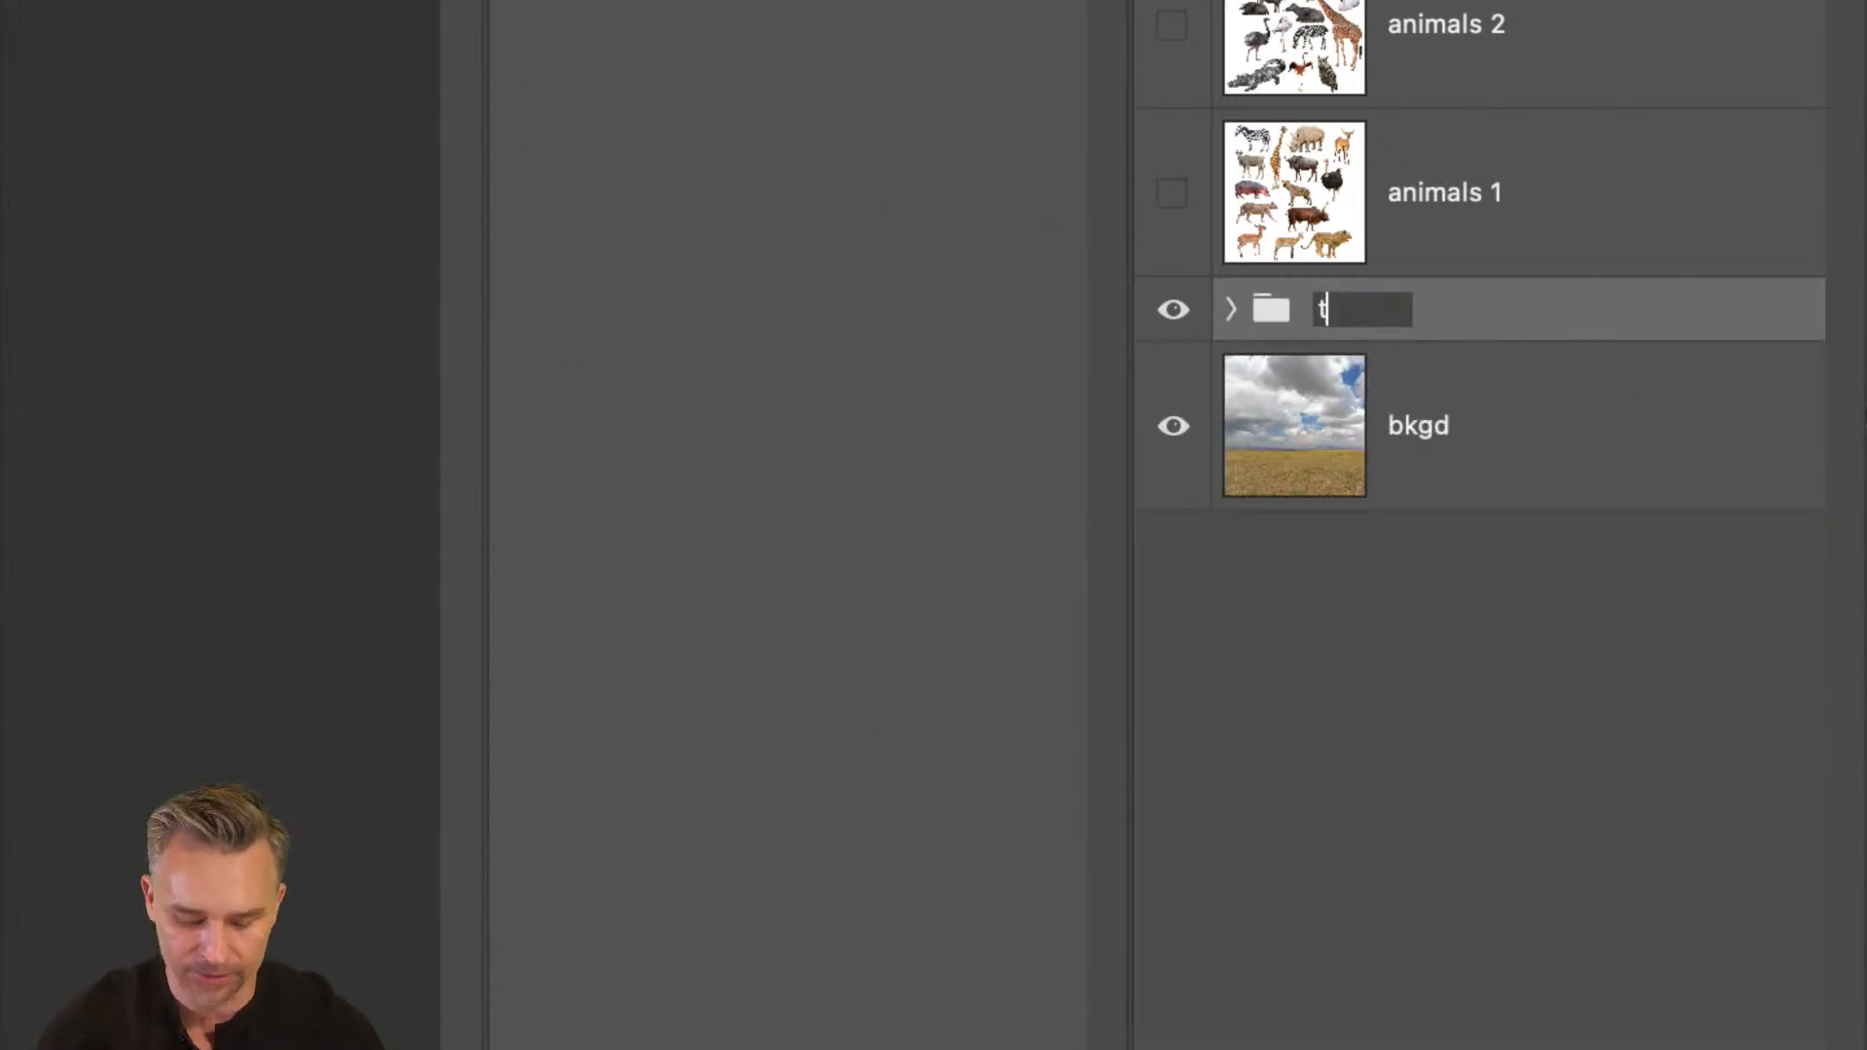
type("ype exa")
key("BackSpace")
key("BackSpace")
key("BackSpace")
key("BackSpace")
key("BackSpace")
key("BackSpace")
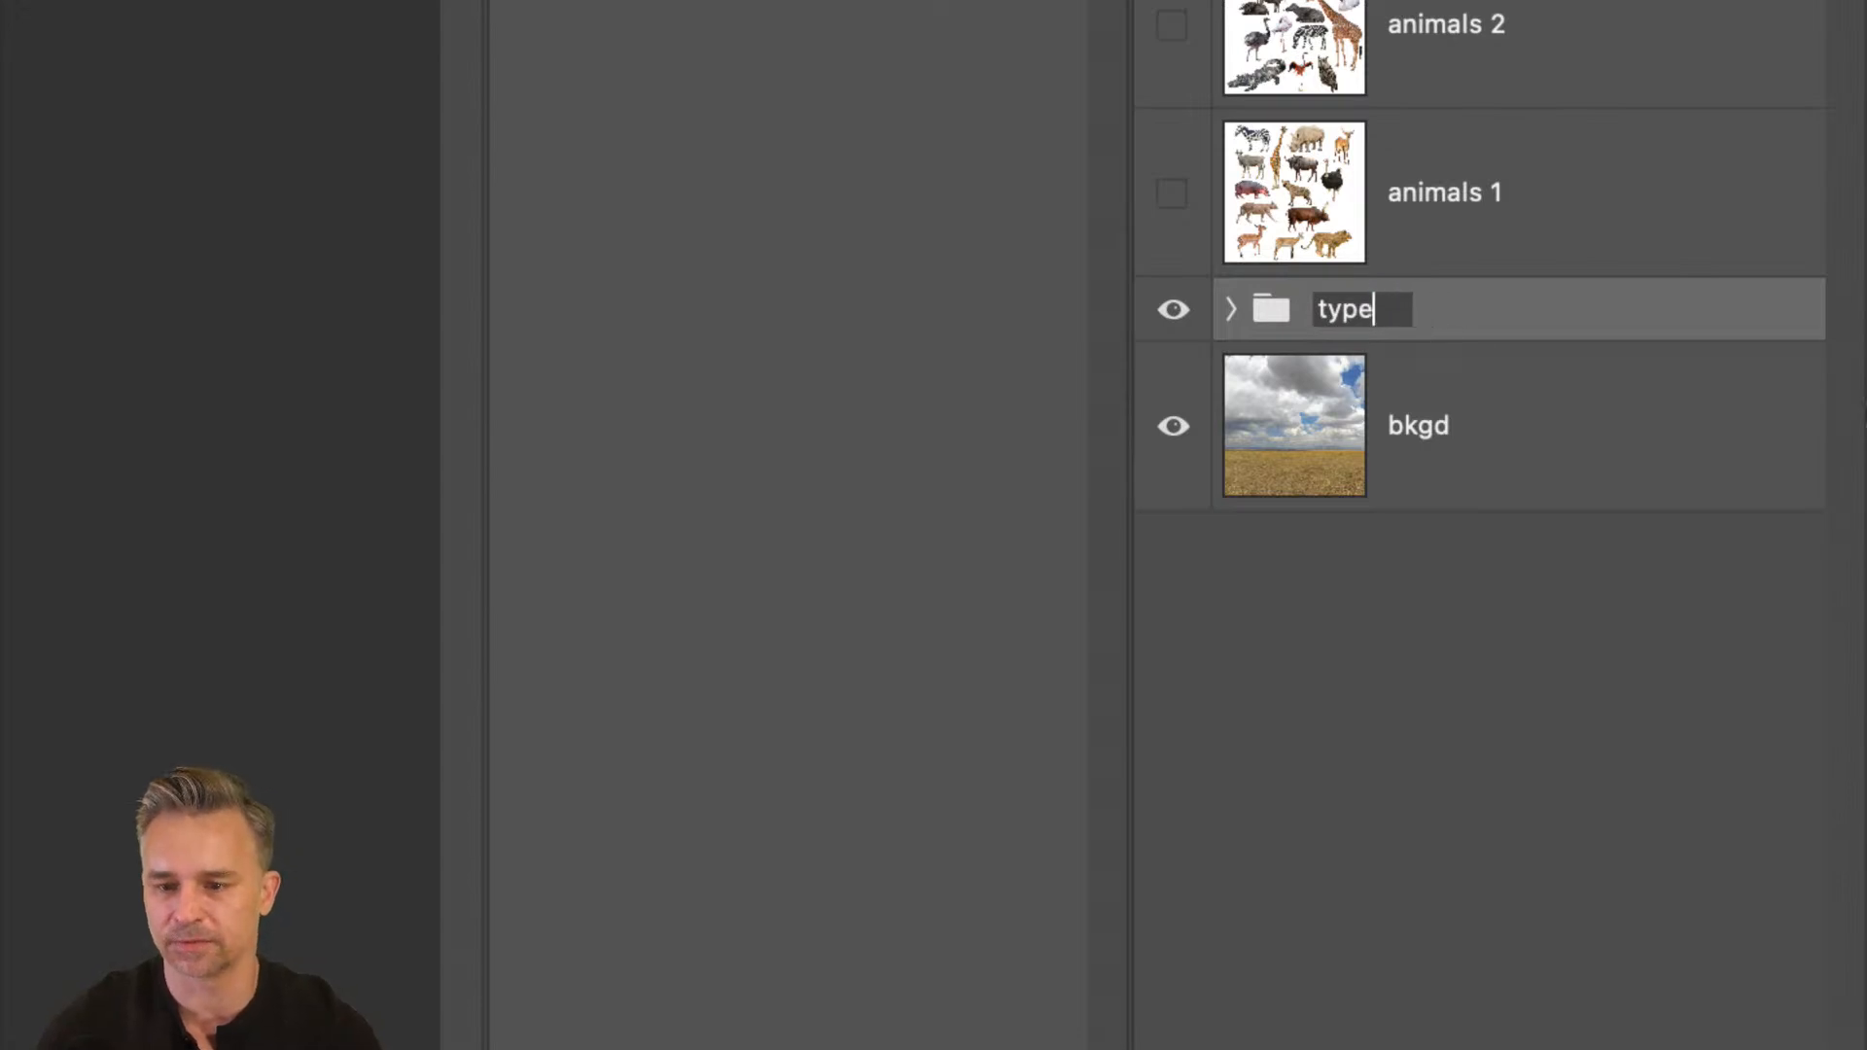
key("BackSpace")
key("BackSpace")
type("wild type 1")
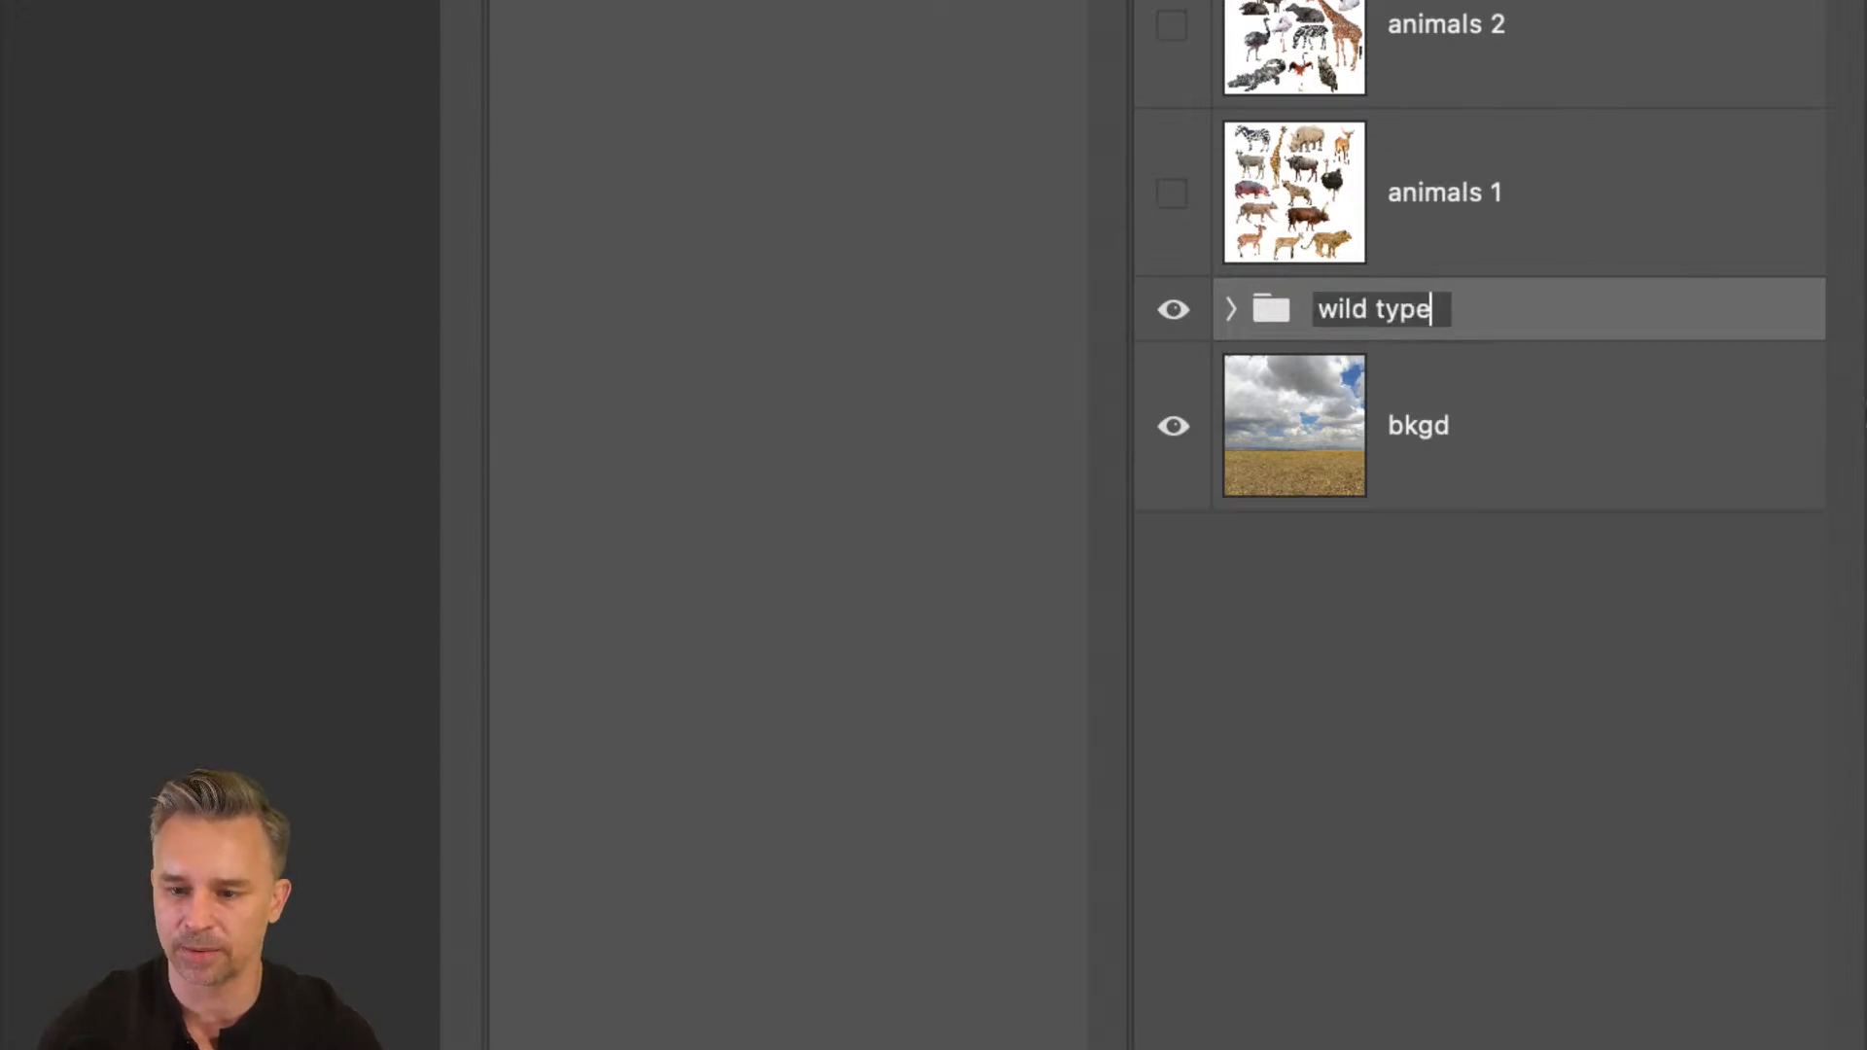
key("Return")
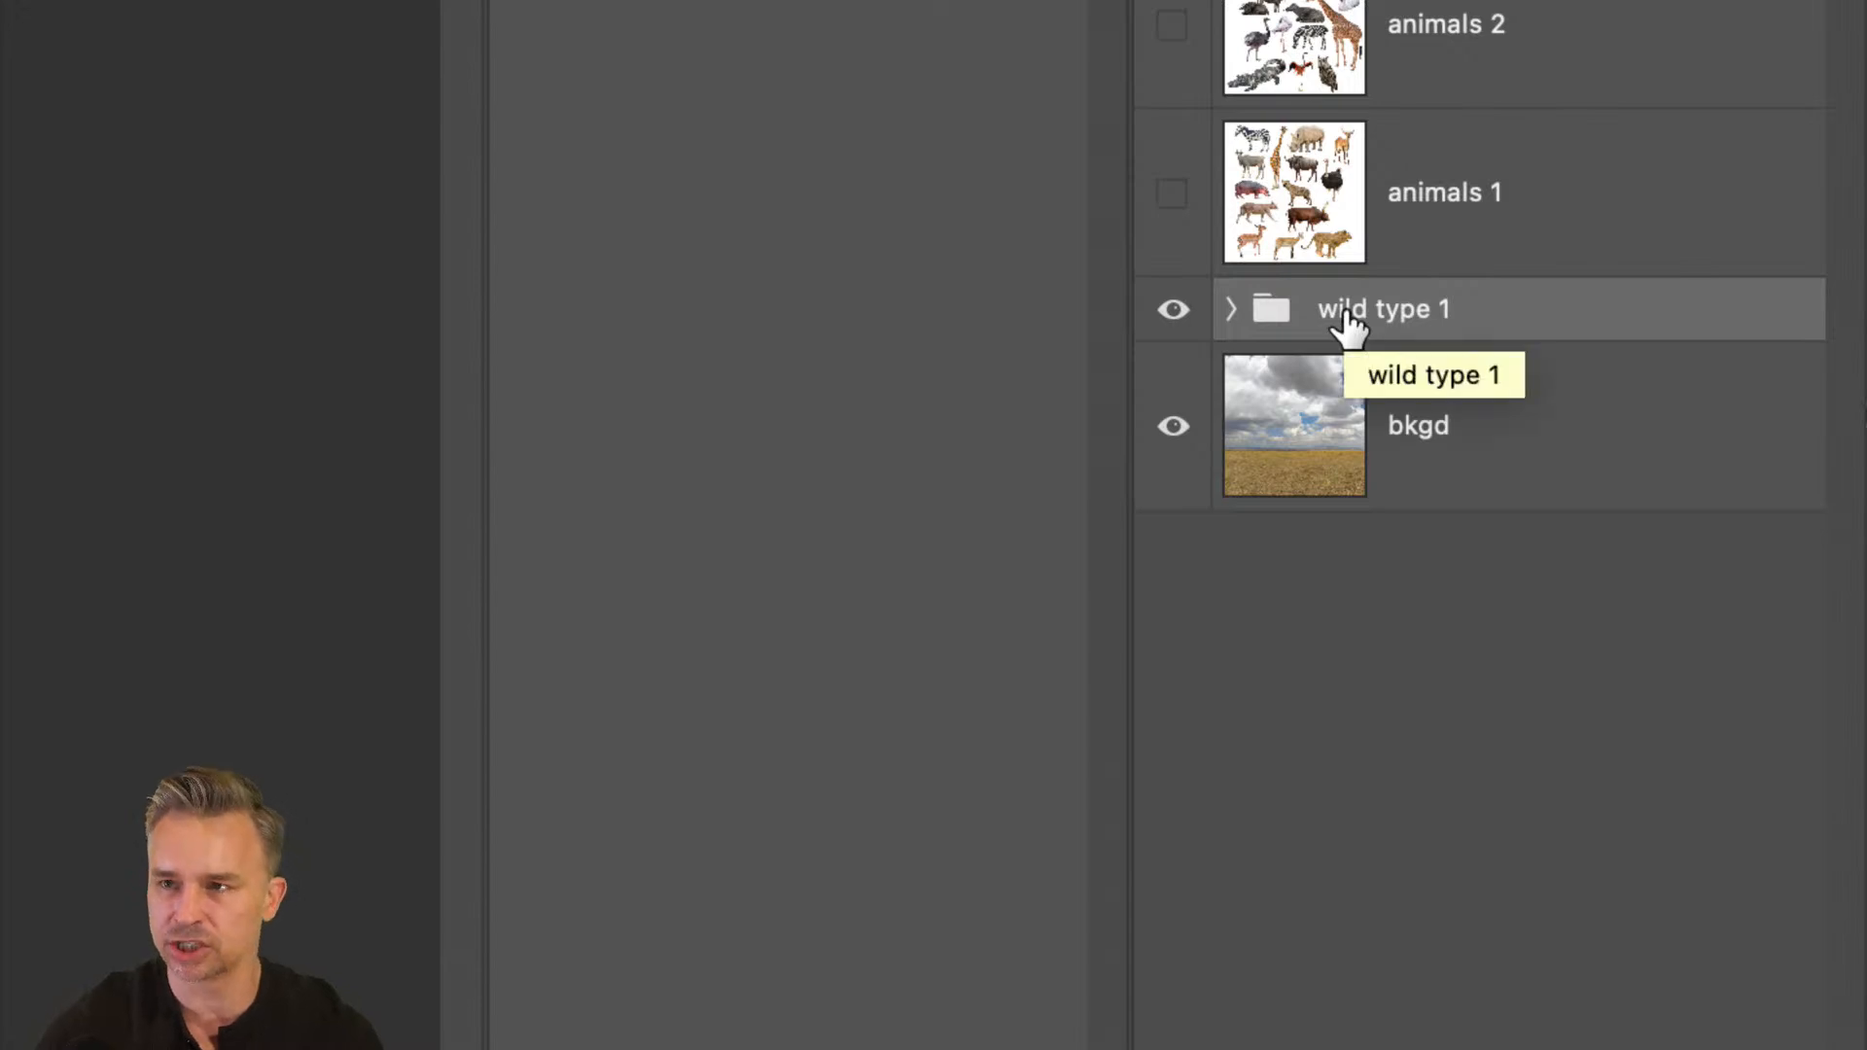
key("super+j")
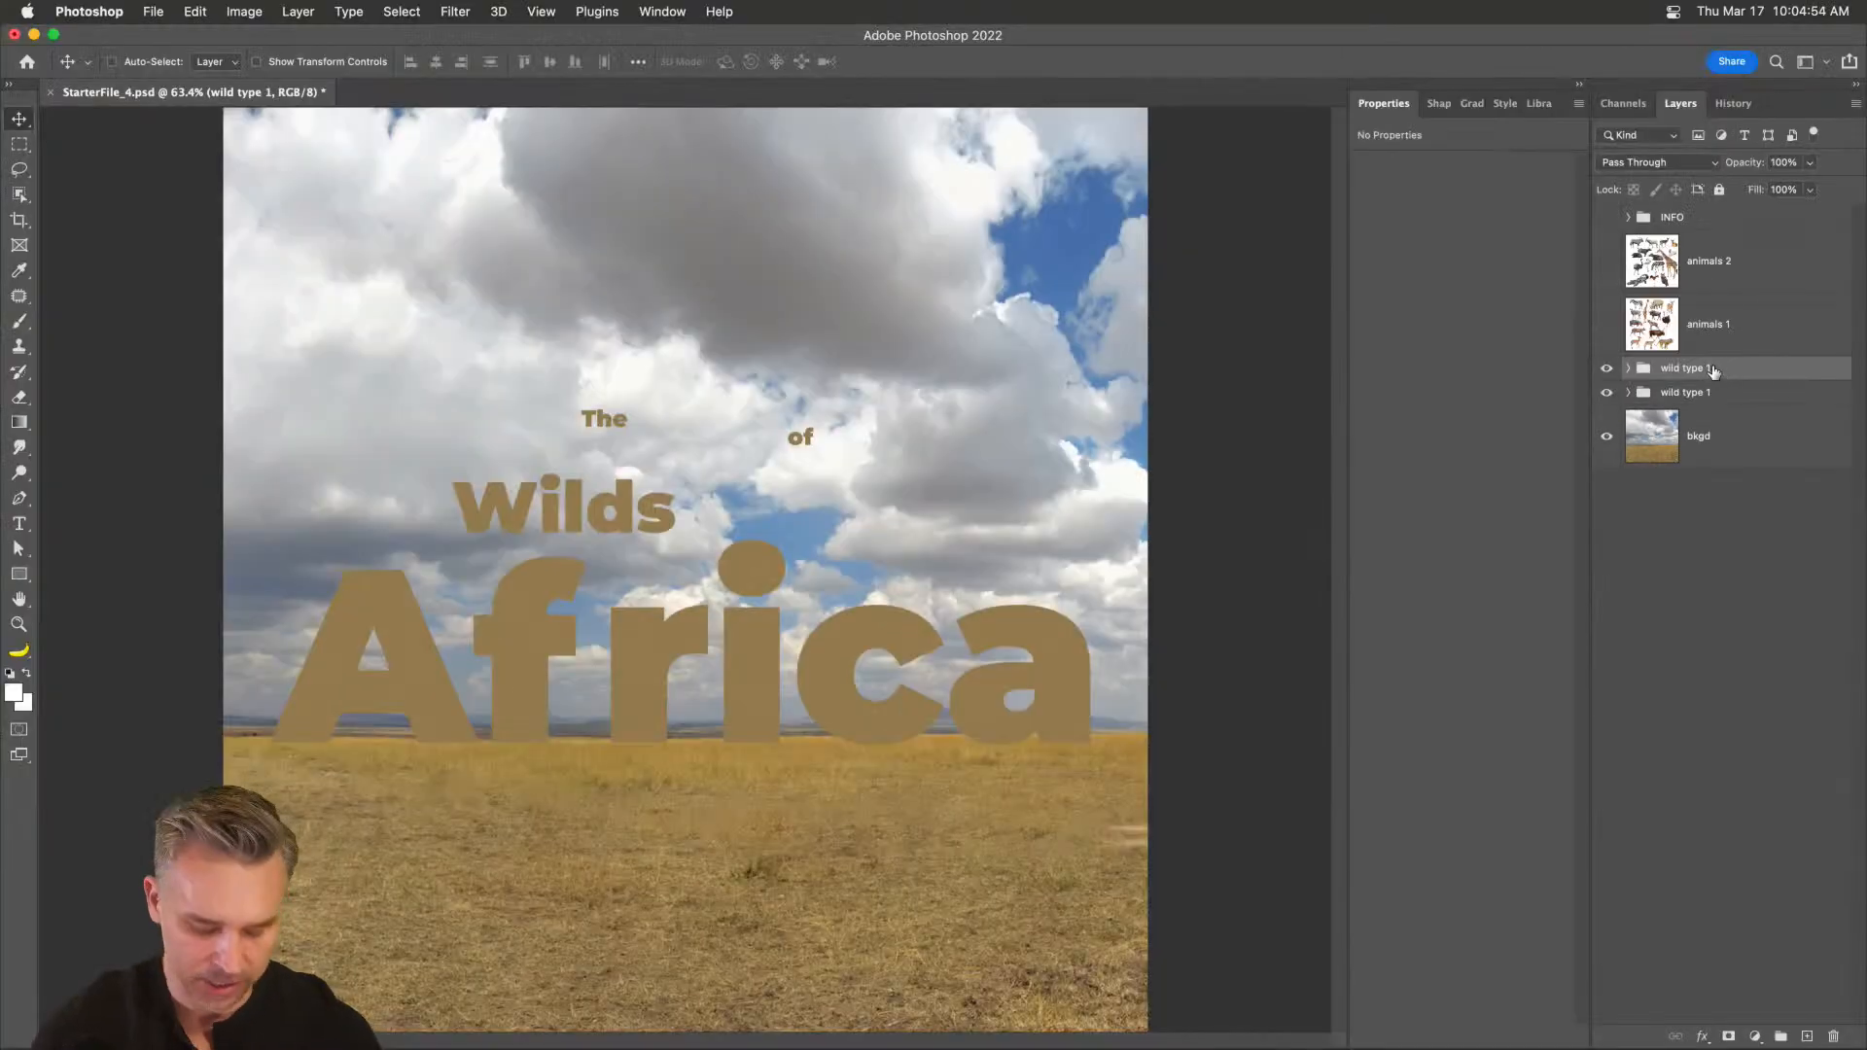
key("Delete")
left_click_drag(1748, 378, 1809, 1037)
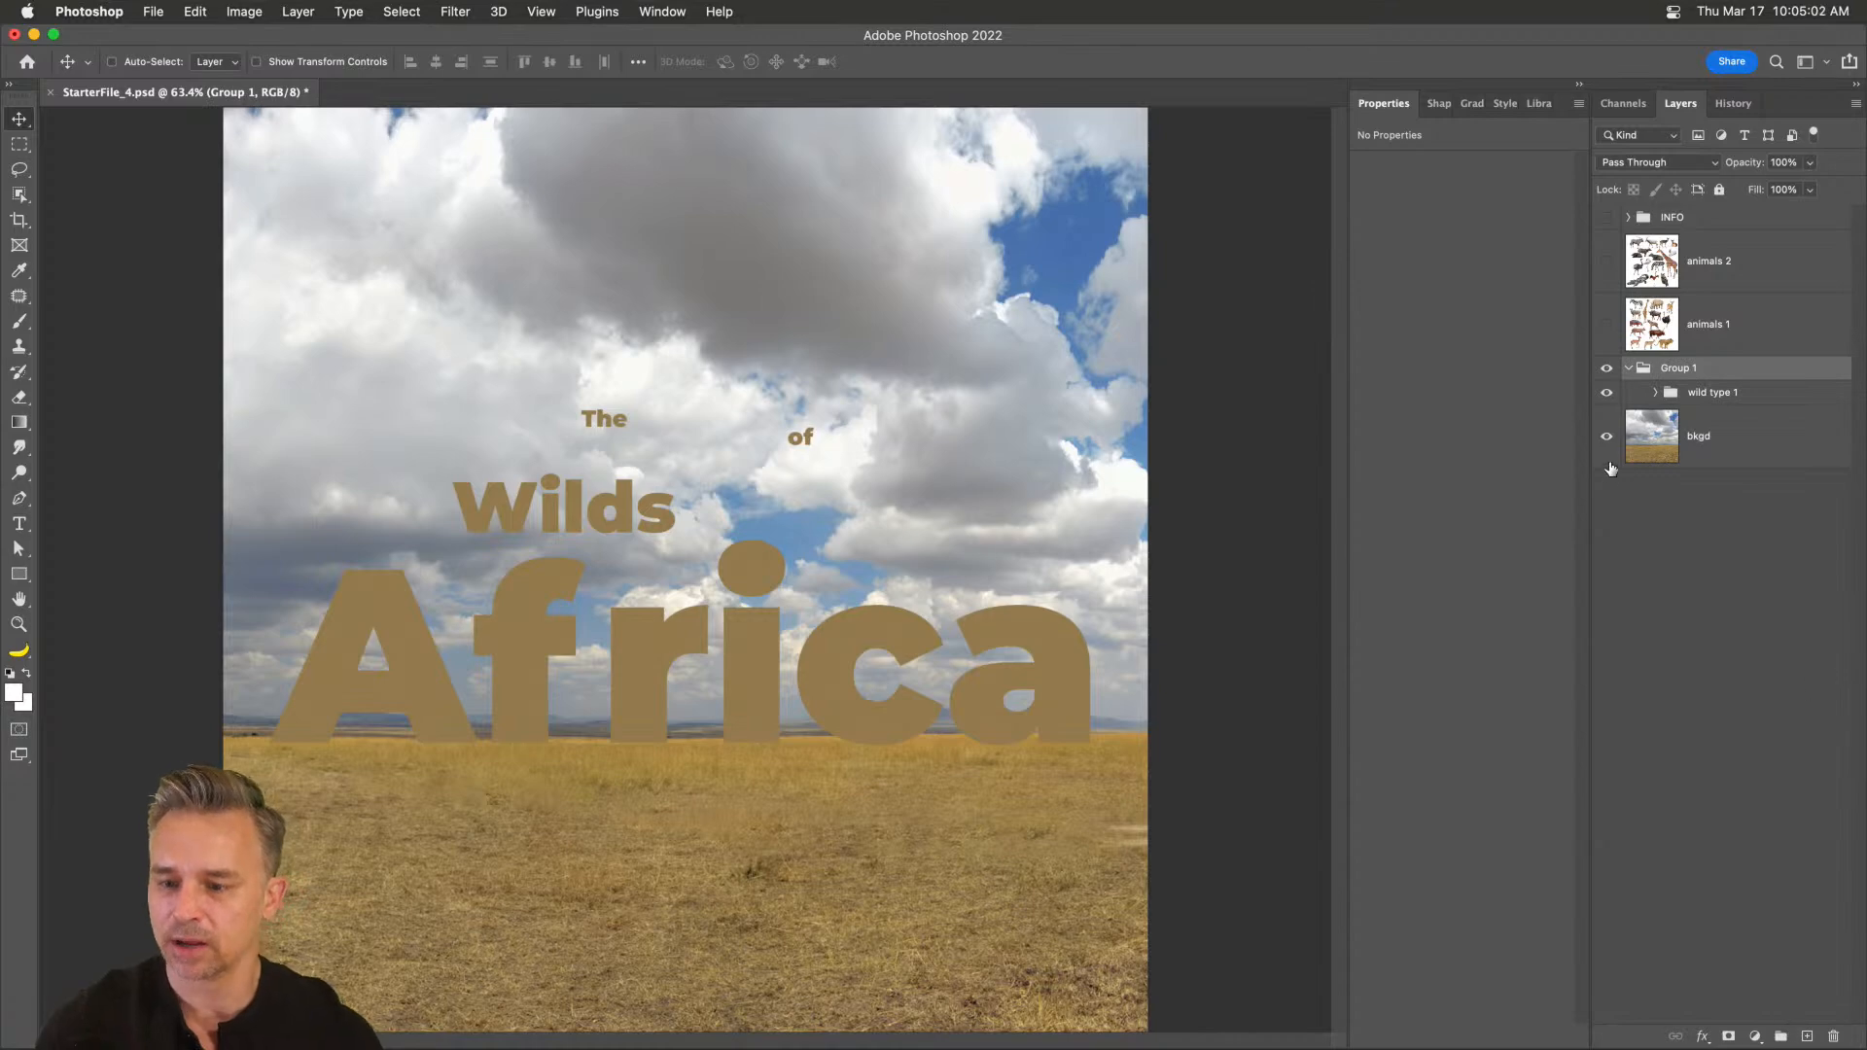
key("super+z")
- Duplicate the "wild type 1" group, hide the lower of the two groups and expand the upper one
left_click_drag(1678, 369, 1807, 1037)
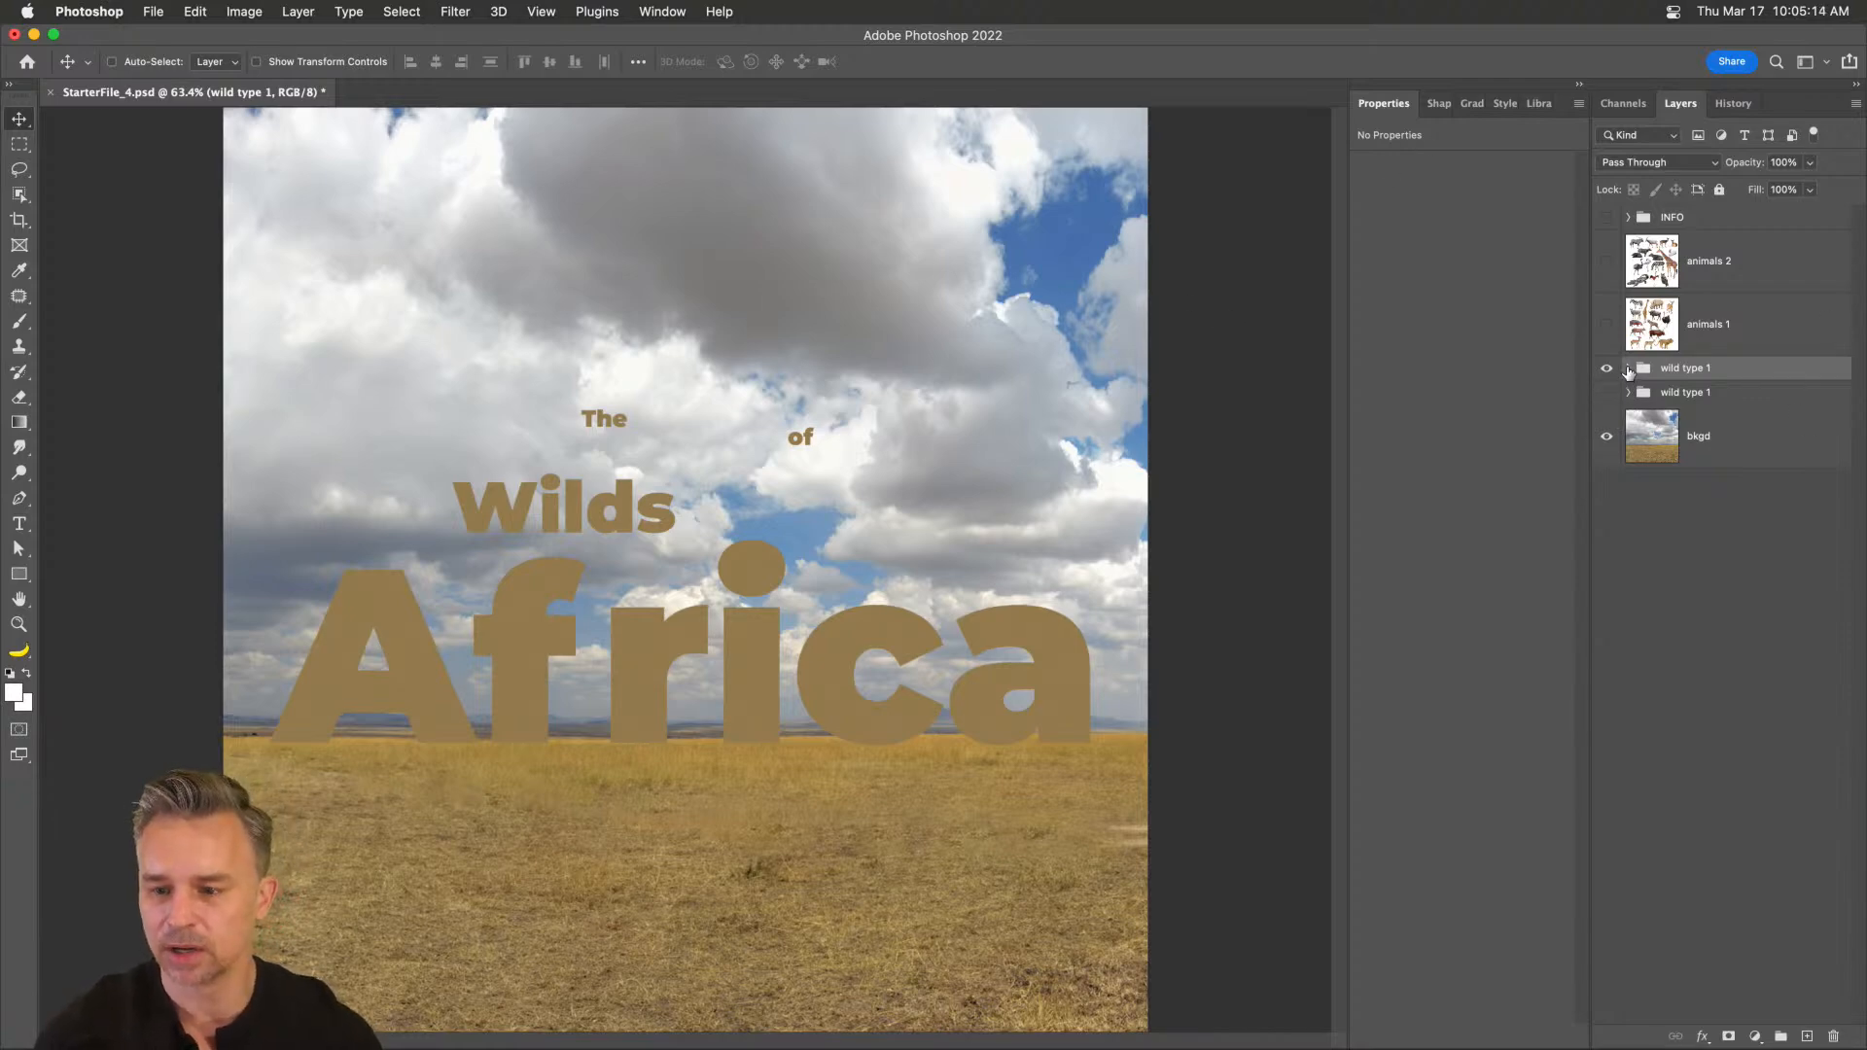
left_click(1629, 369)
- Set the Africa, of, The and Wilds text layers in the expanded group to Acumin Pro and recolor them black
left_click(1728, 411)
left_click(1724, 608, "shift")
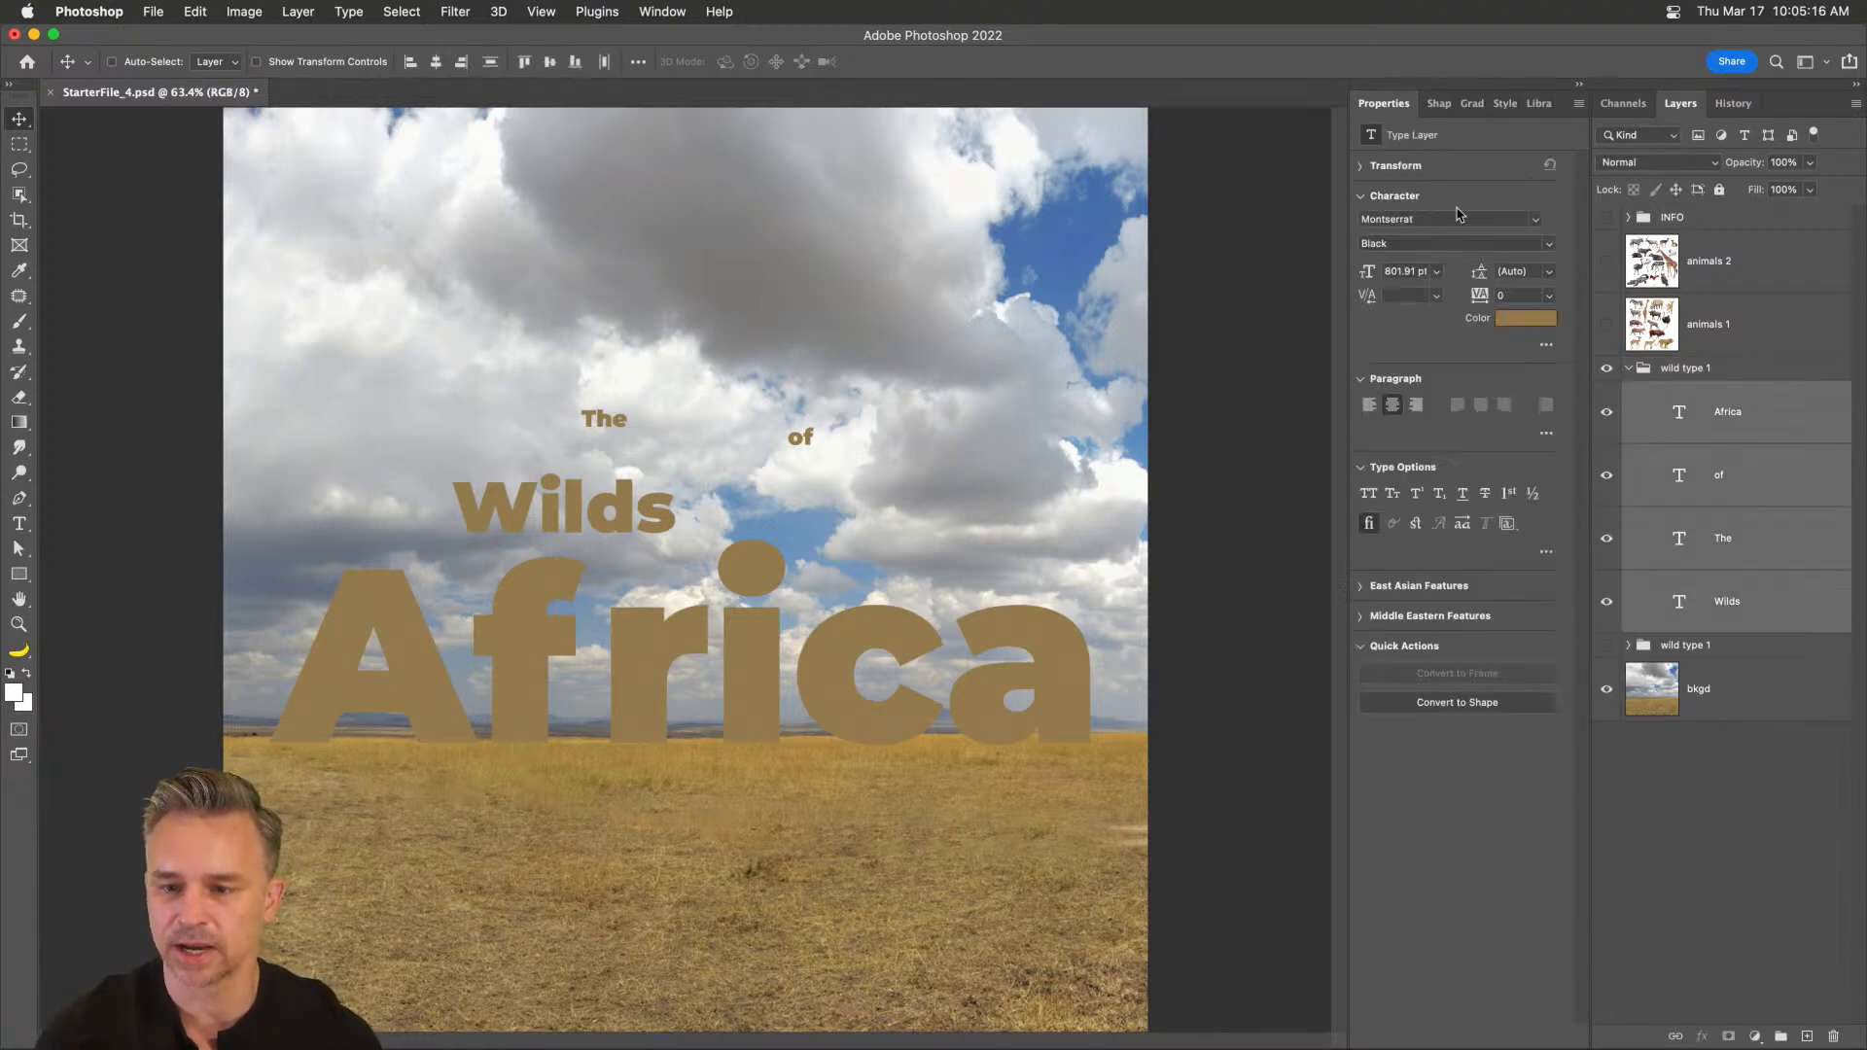
left_click(1537, 222)
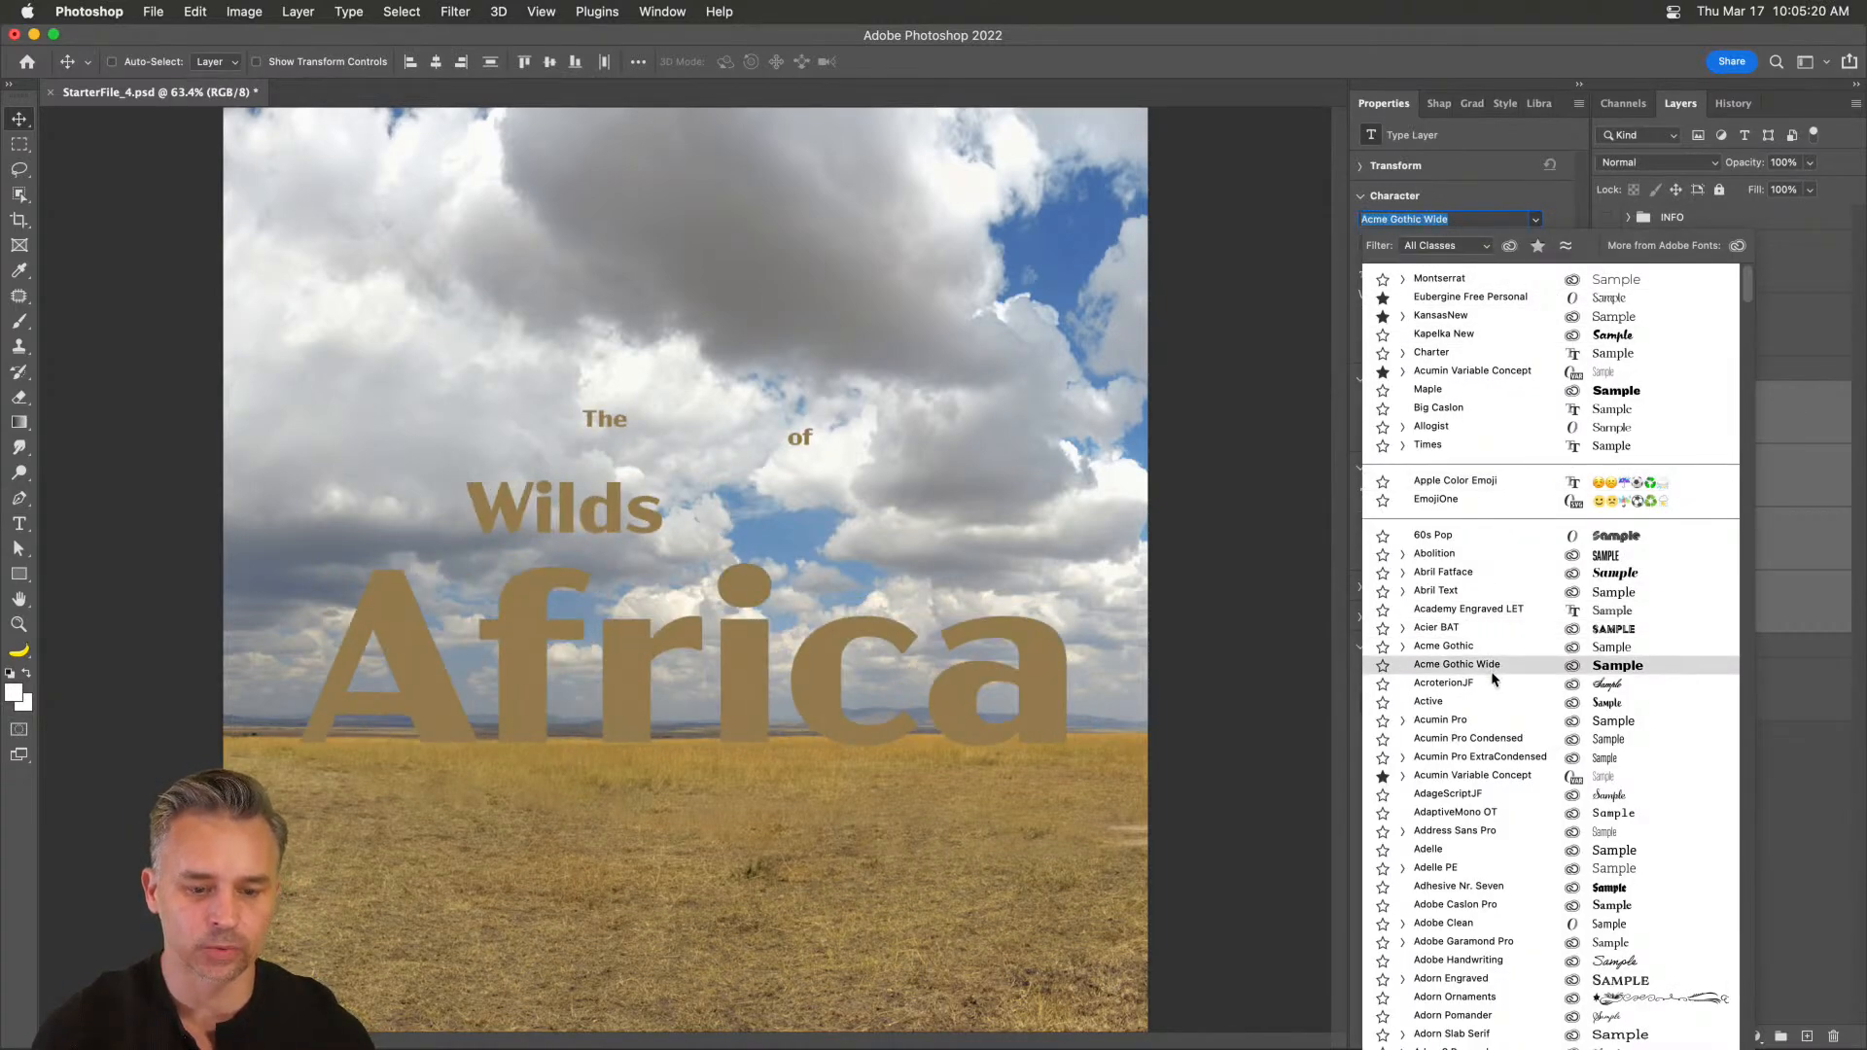
left_click(1501, 725)
left_click(1526, 318)
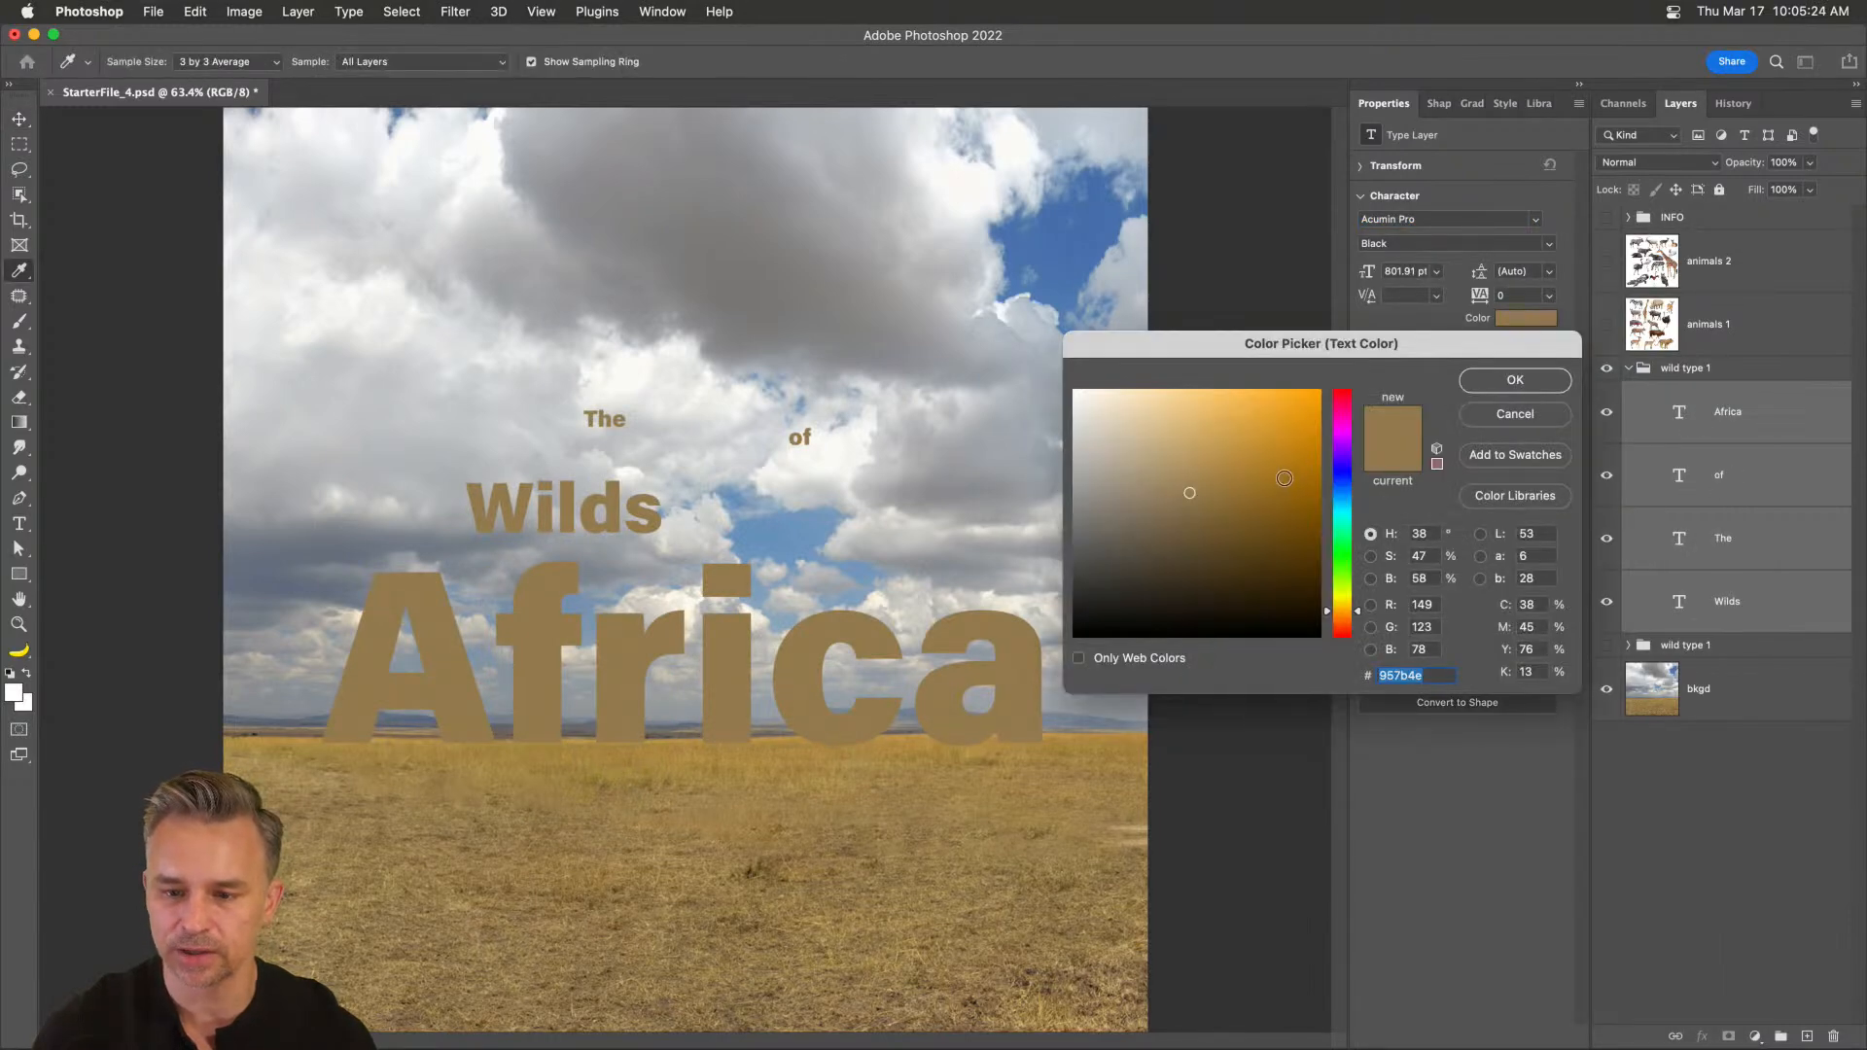
left_click_drag(1192, 506, 1222, 671)
left_click(1518, 379)
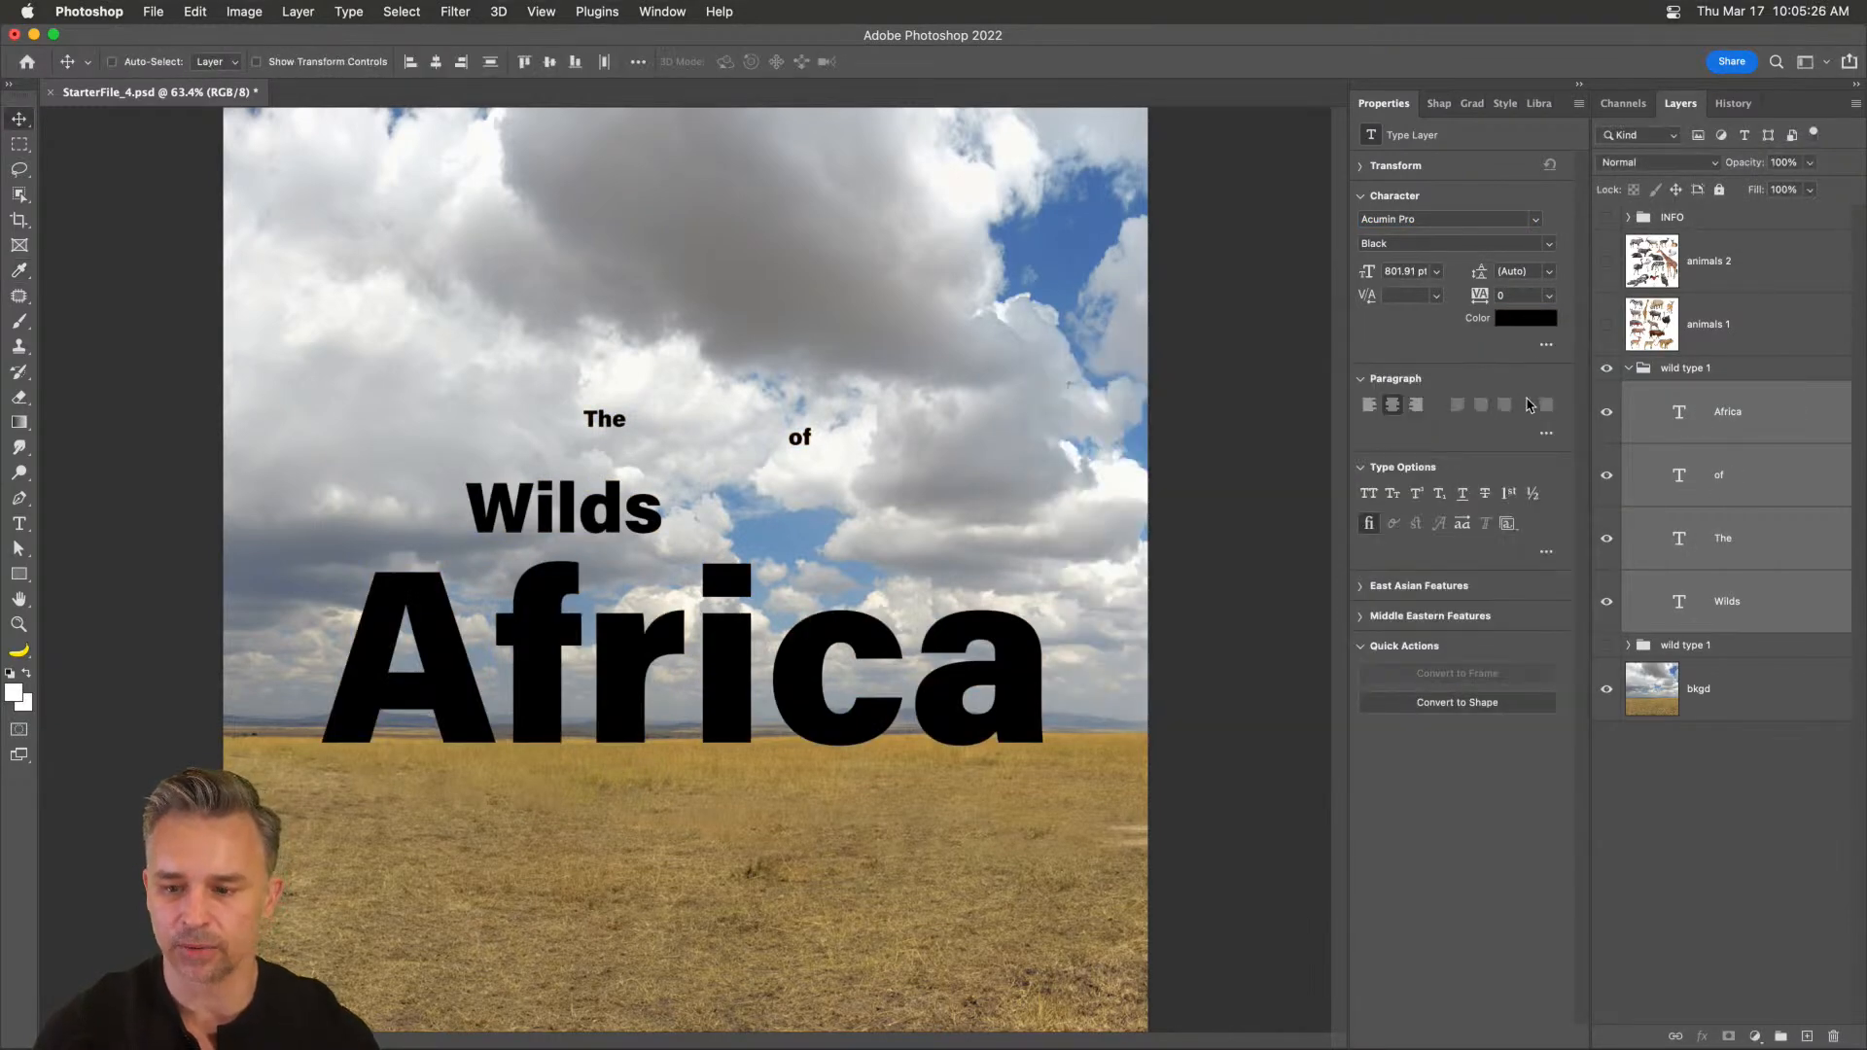
- Compare typefaces on the four selected text layers and set their font to KansasNew
left_click(1549, 243)
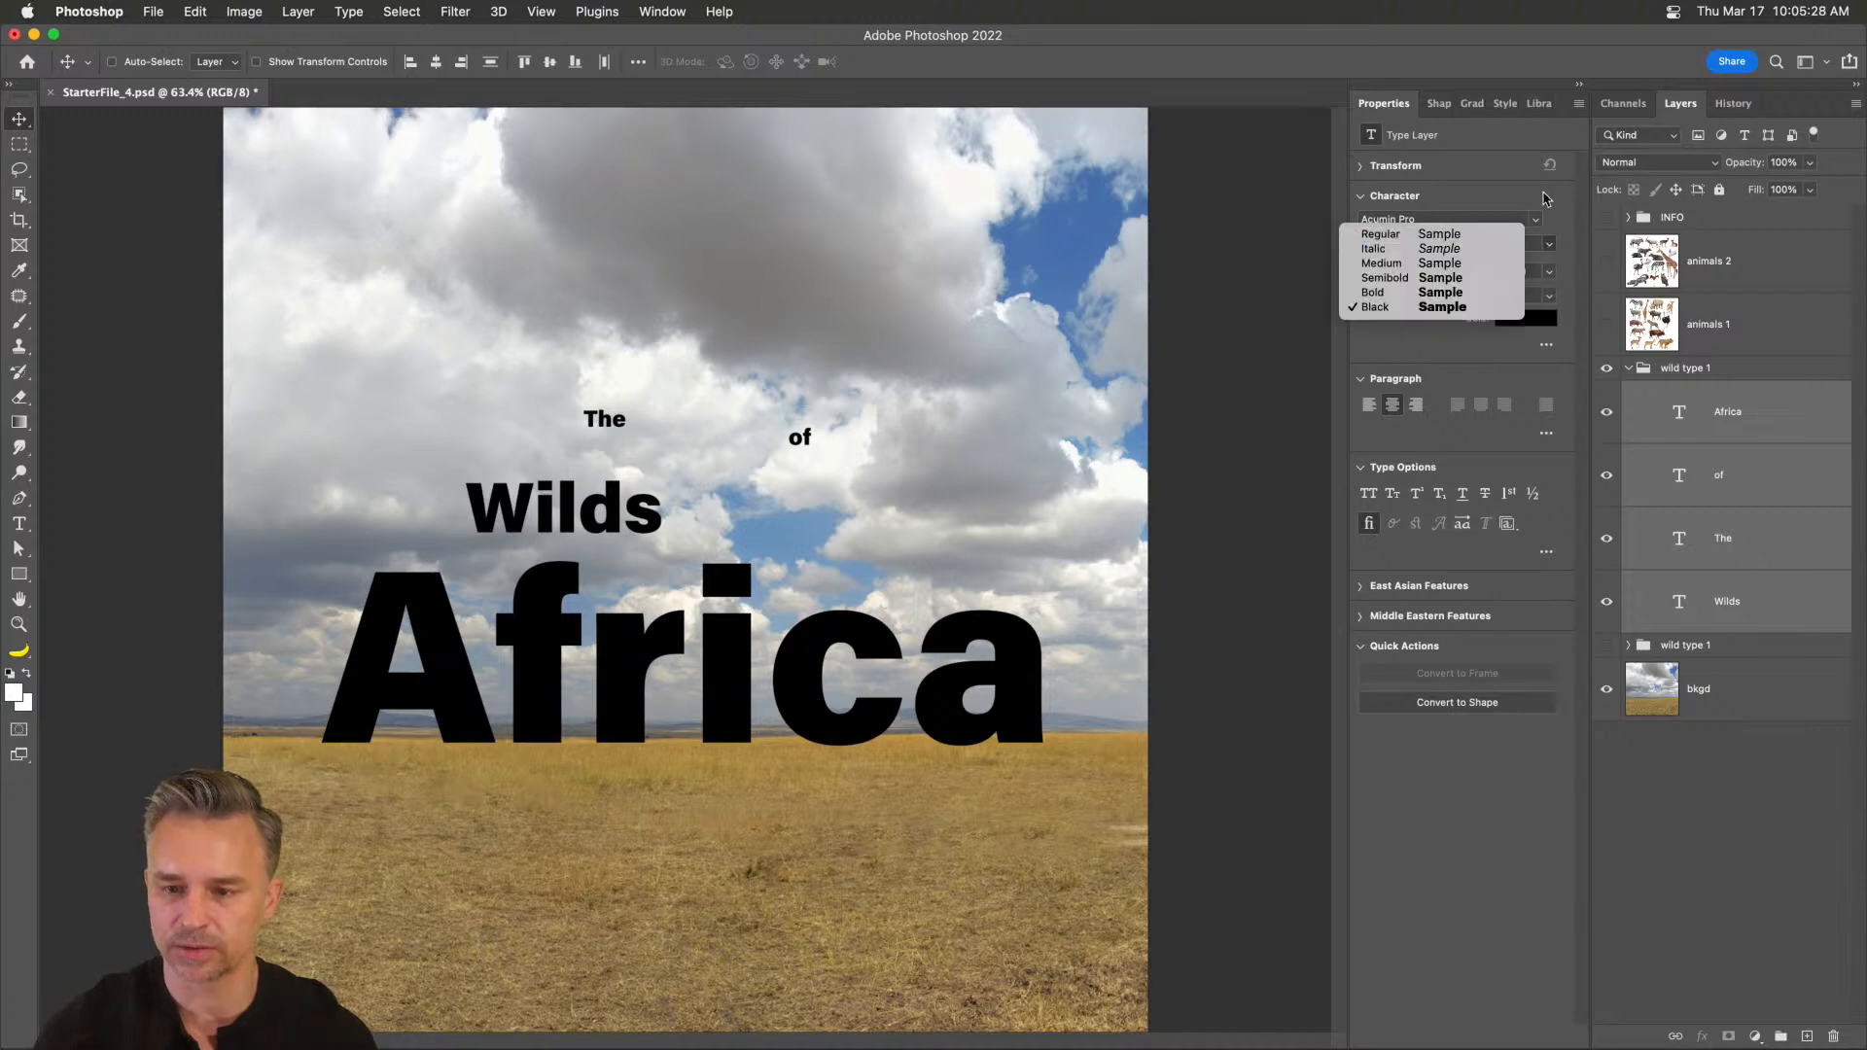
left_click(1546, 209)
left_click(1536, 223)
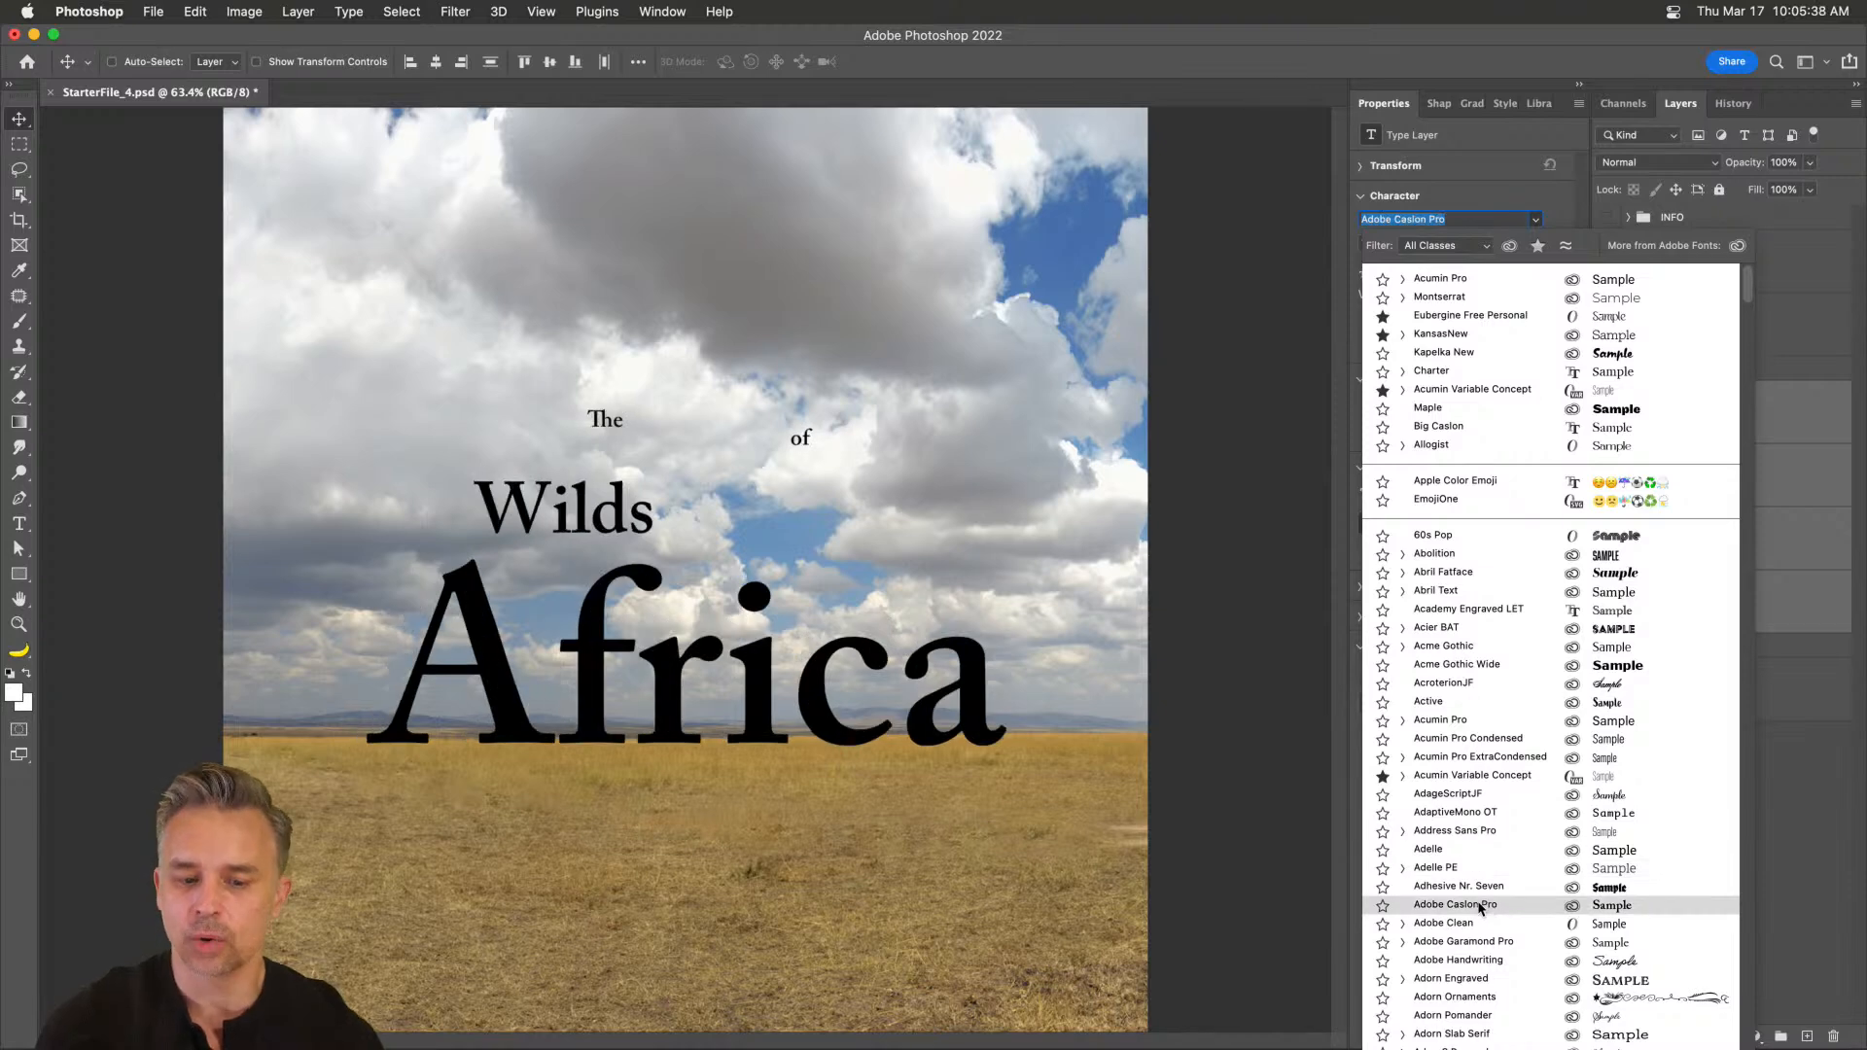
scroll(1480, 908, "down", 3)
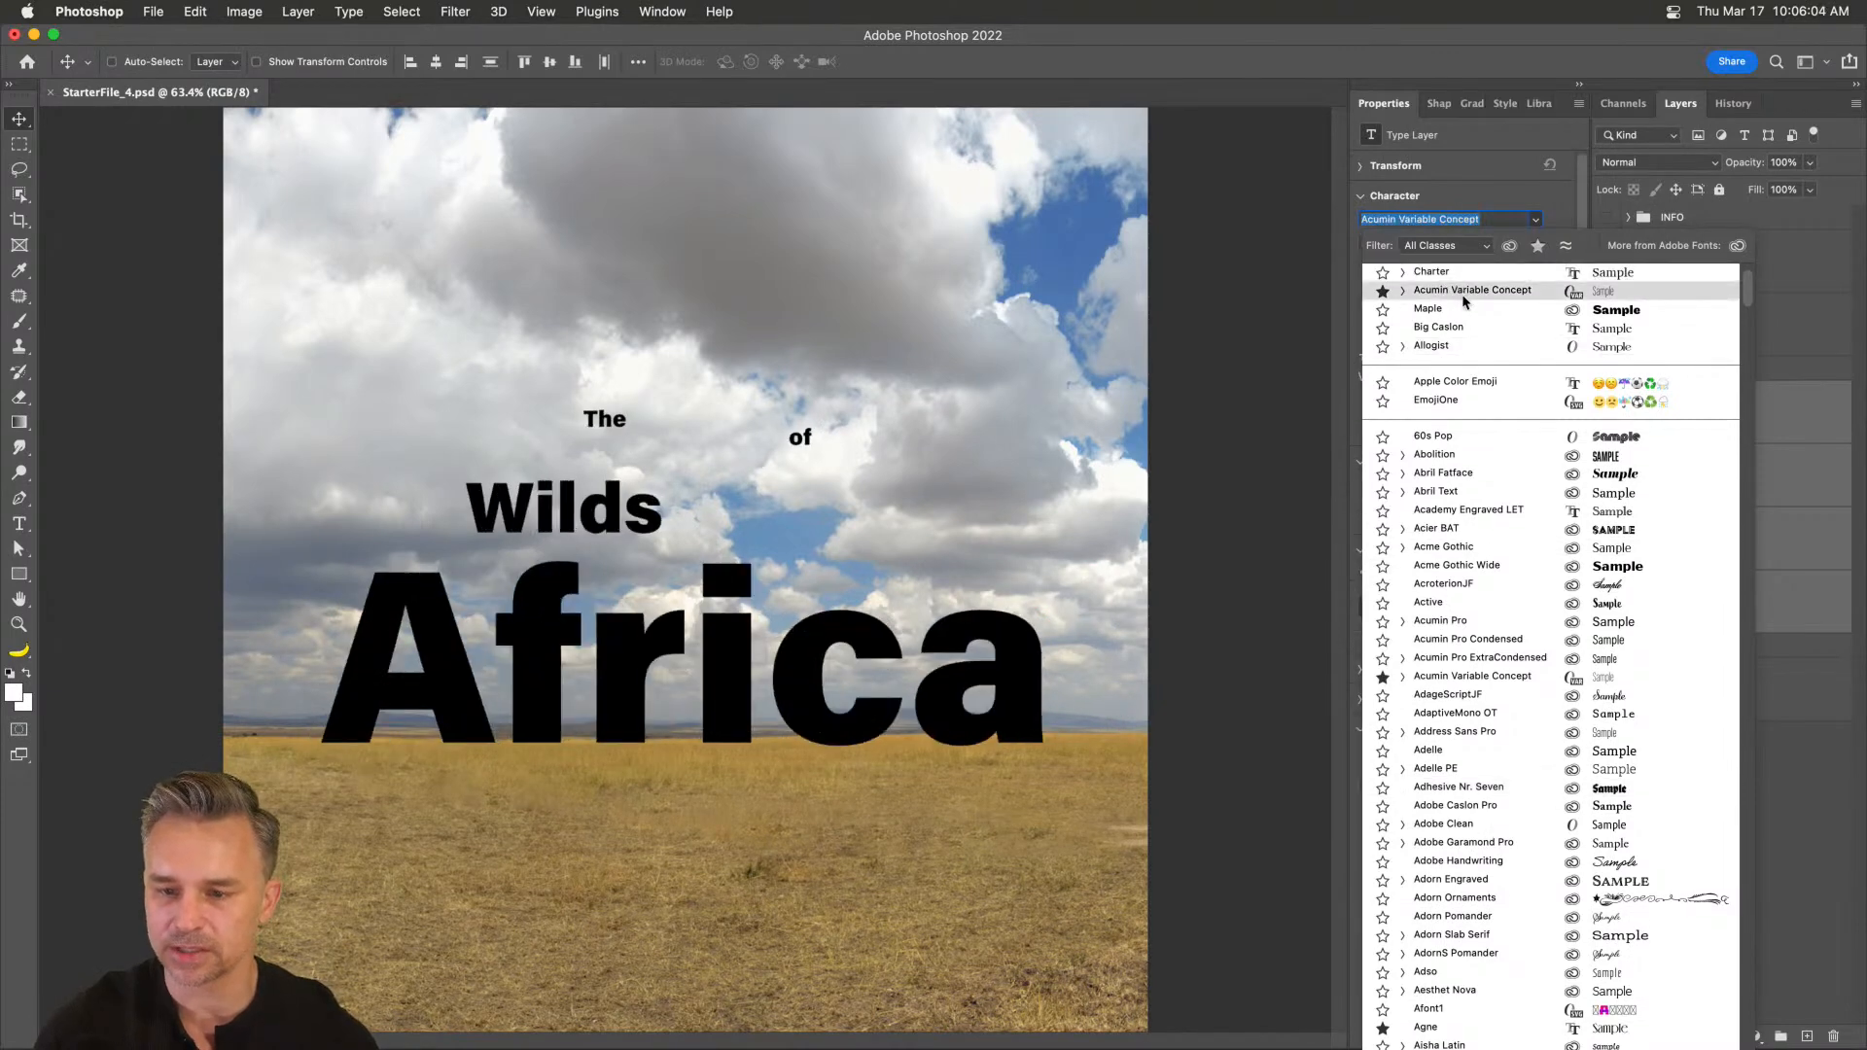
scroll(1461, 290, "up", 2)
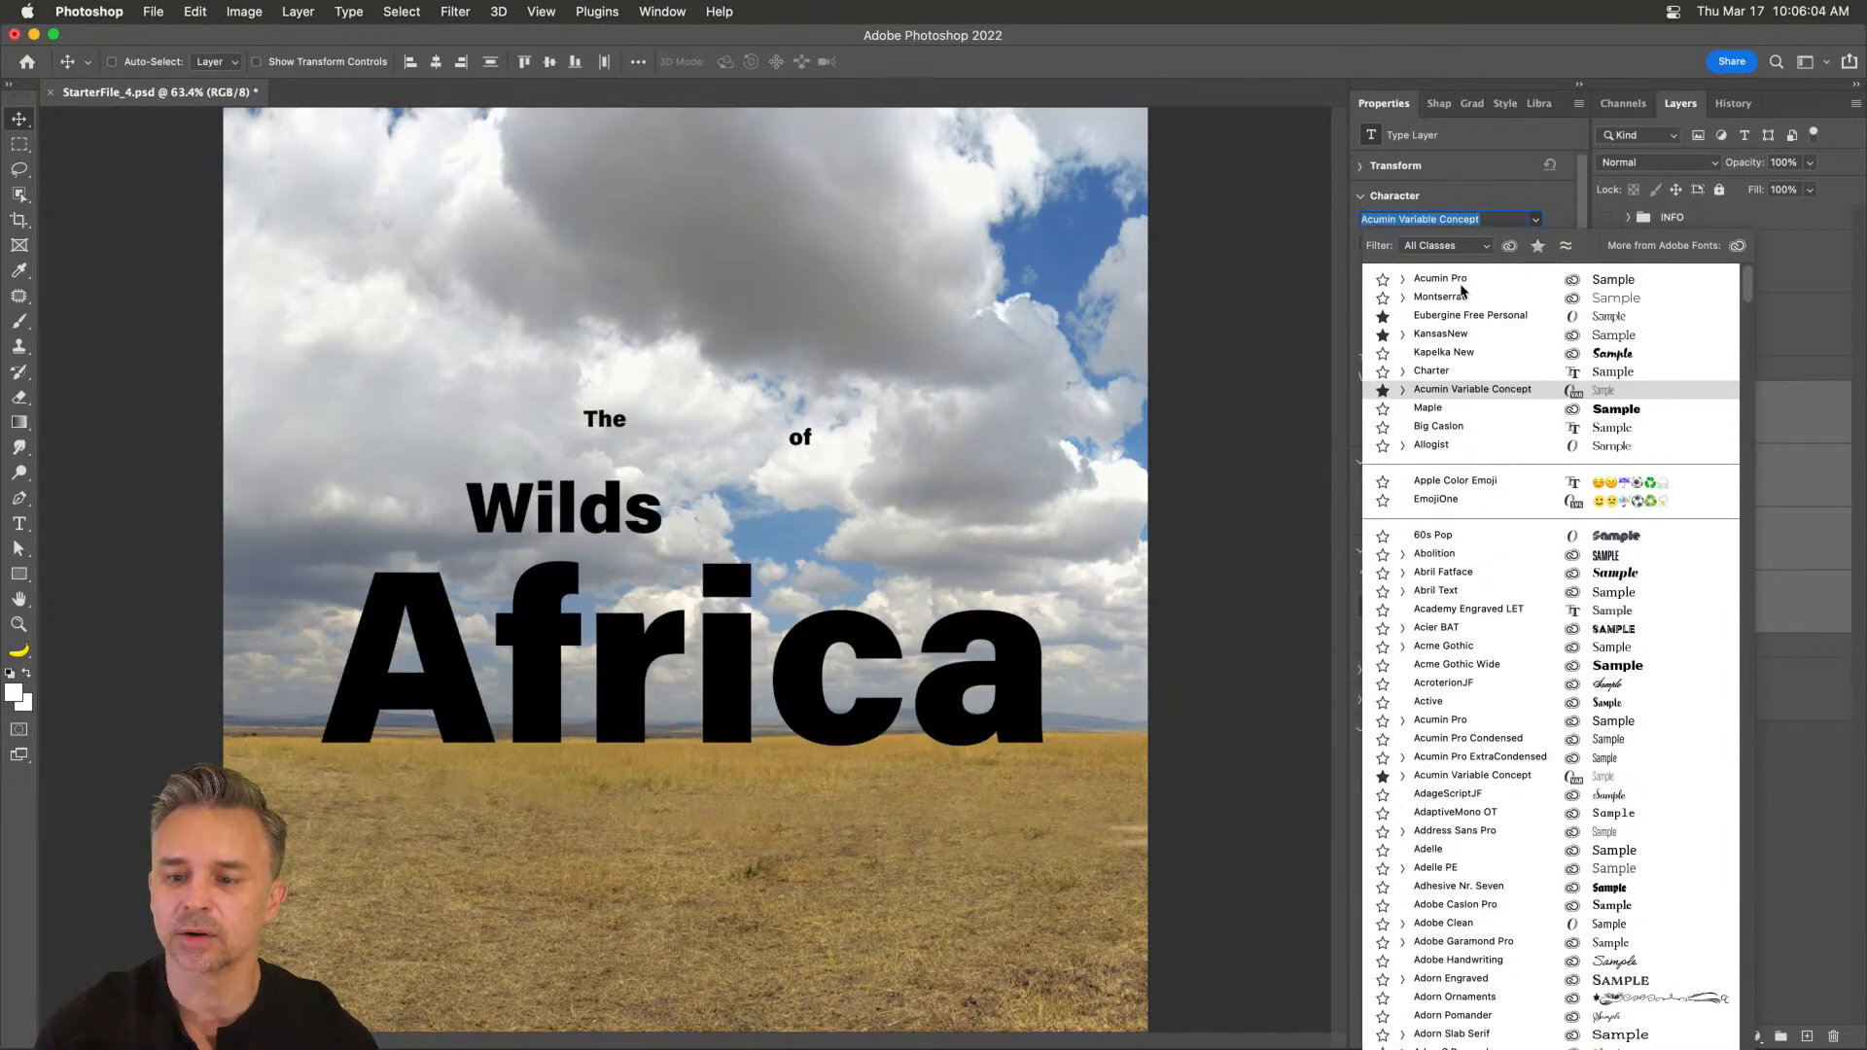
left_click(1485, 330)
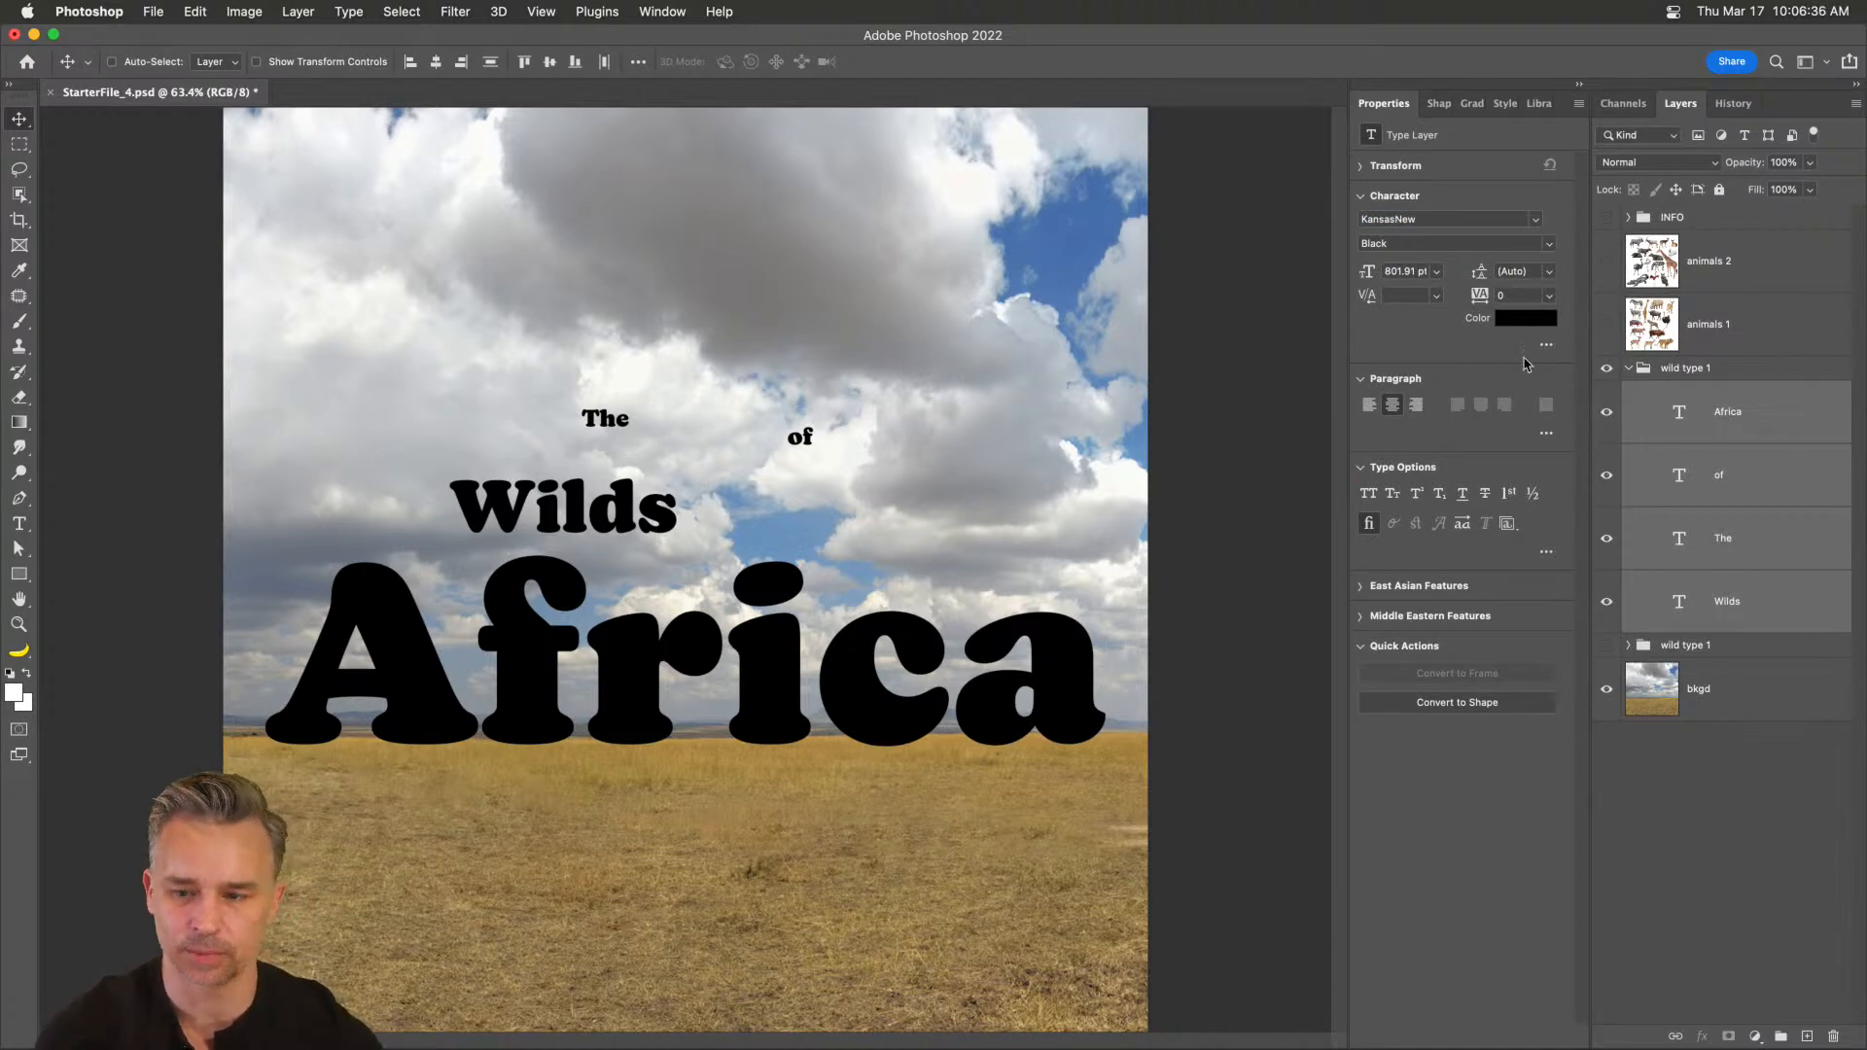
- Turn on Auto-Select for the Move tool and pick the words The, Wilds, Africa and of directly on the canvas
left_click(1704, 489)
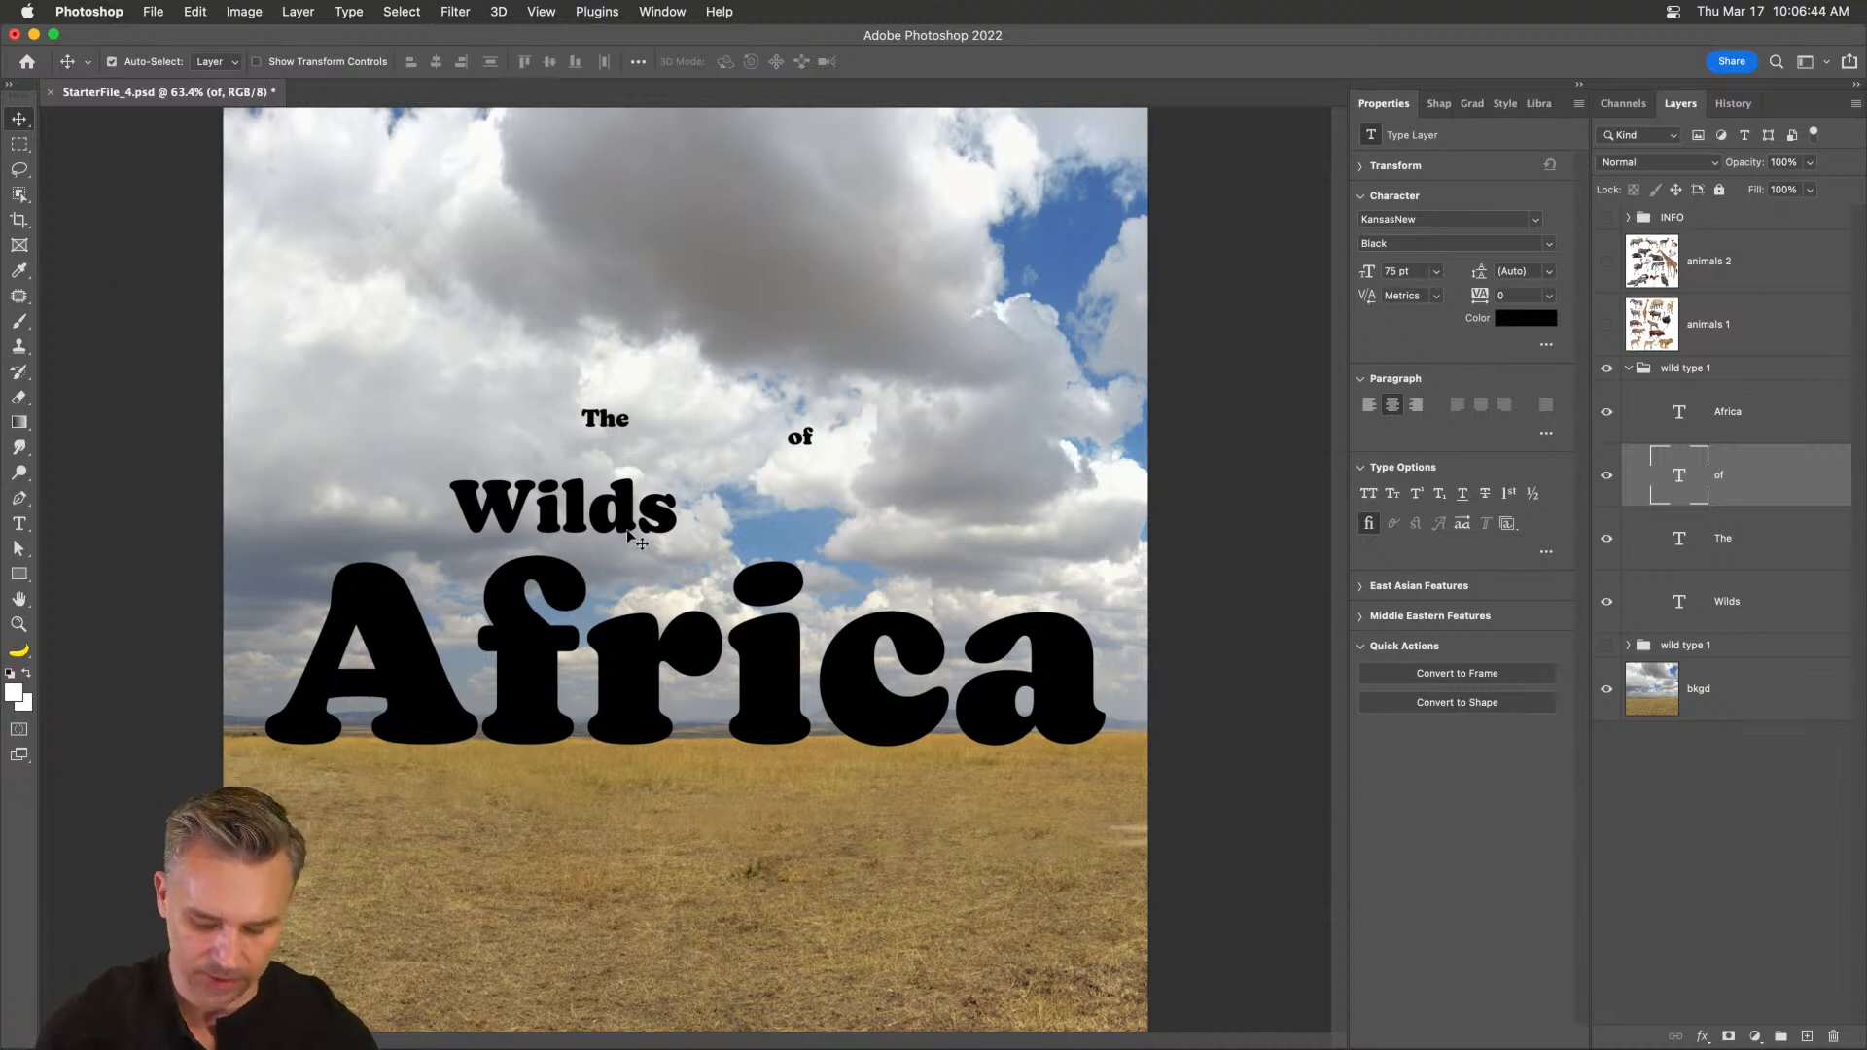
key("super+1")
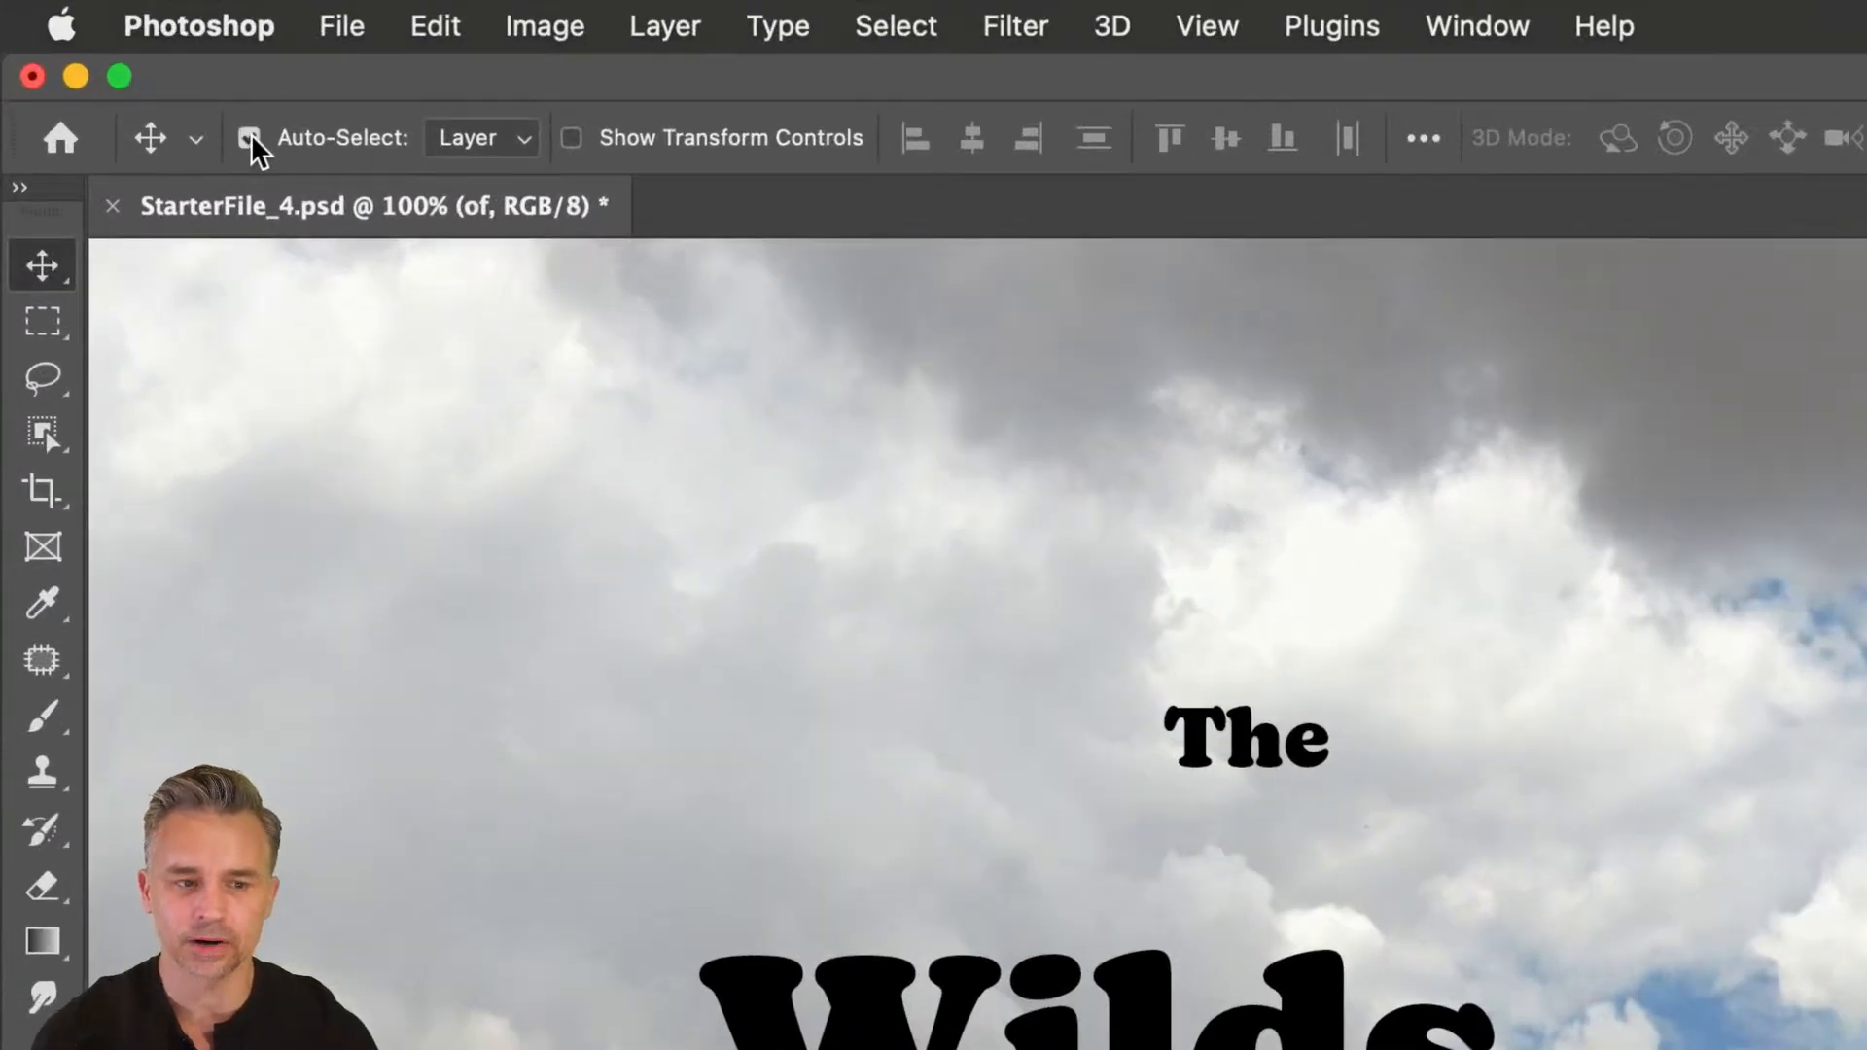
left_click(250, 140)
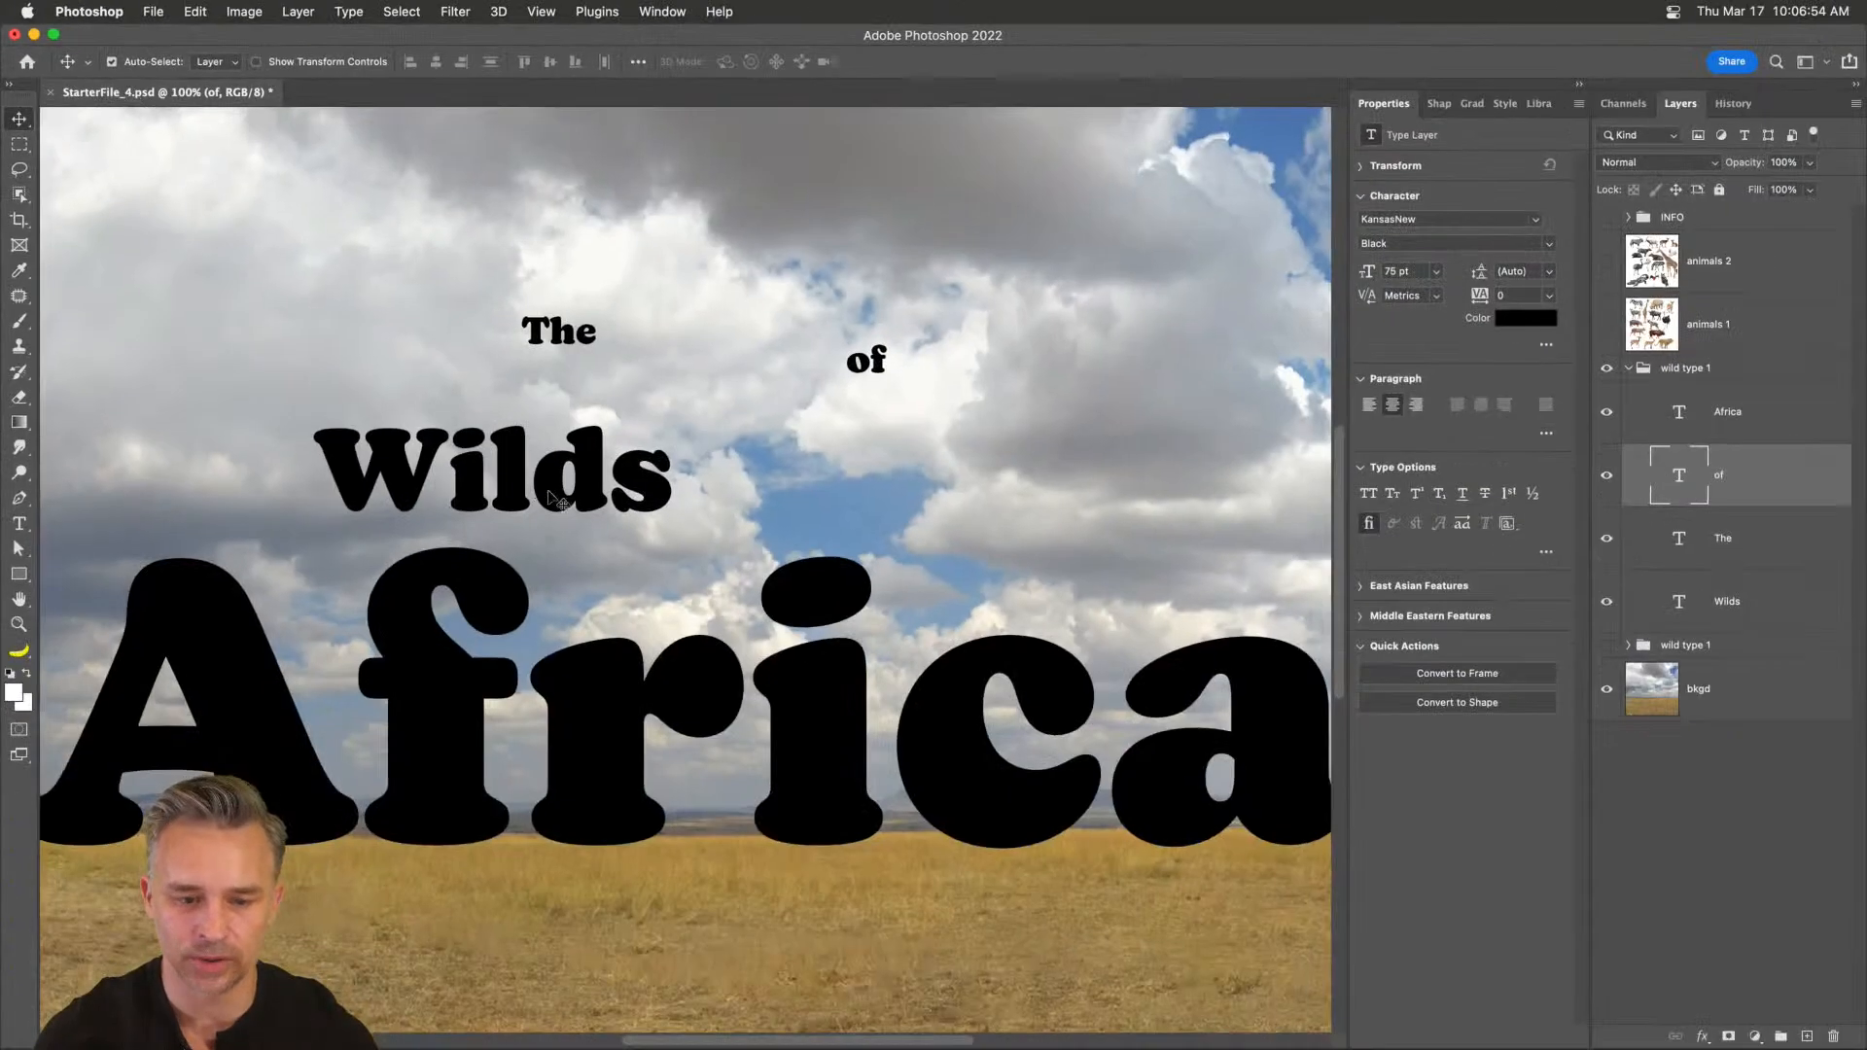
left_click(564, 338)
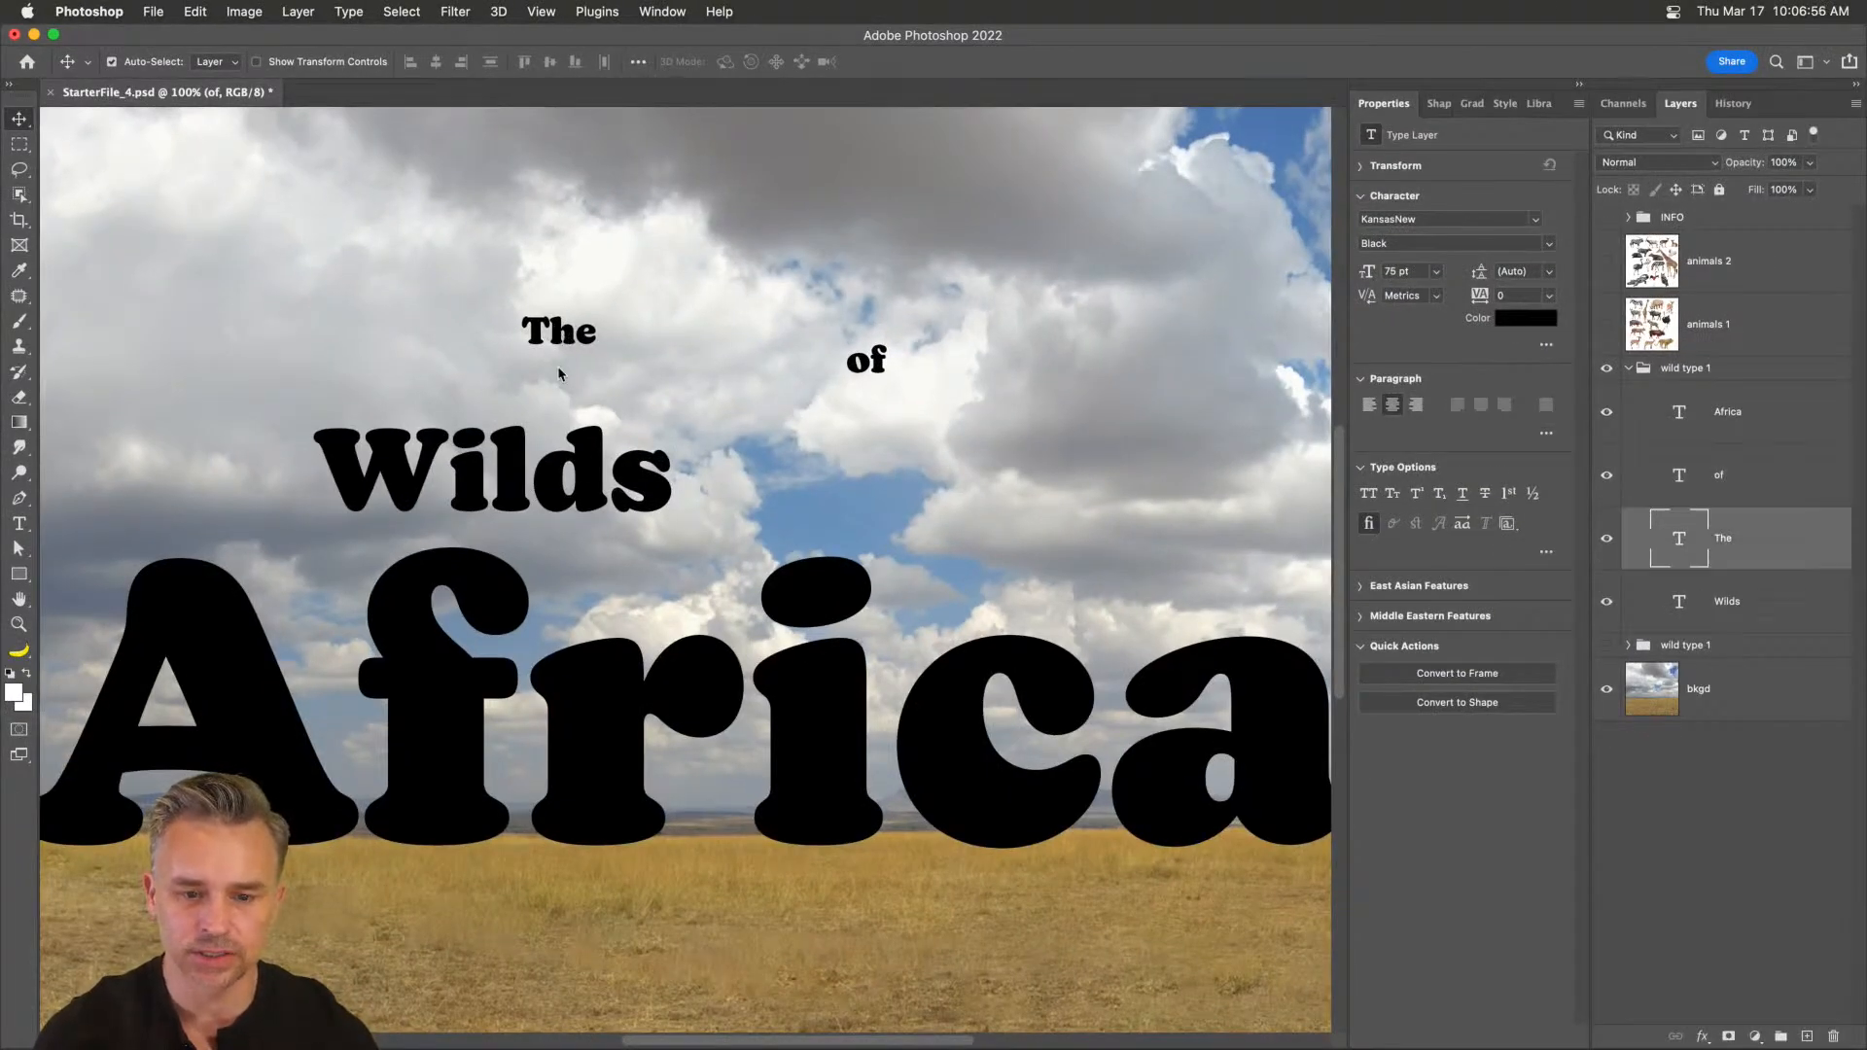
left_click(587, 471)
left_click(597, 715)
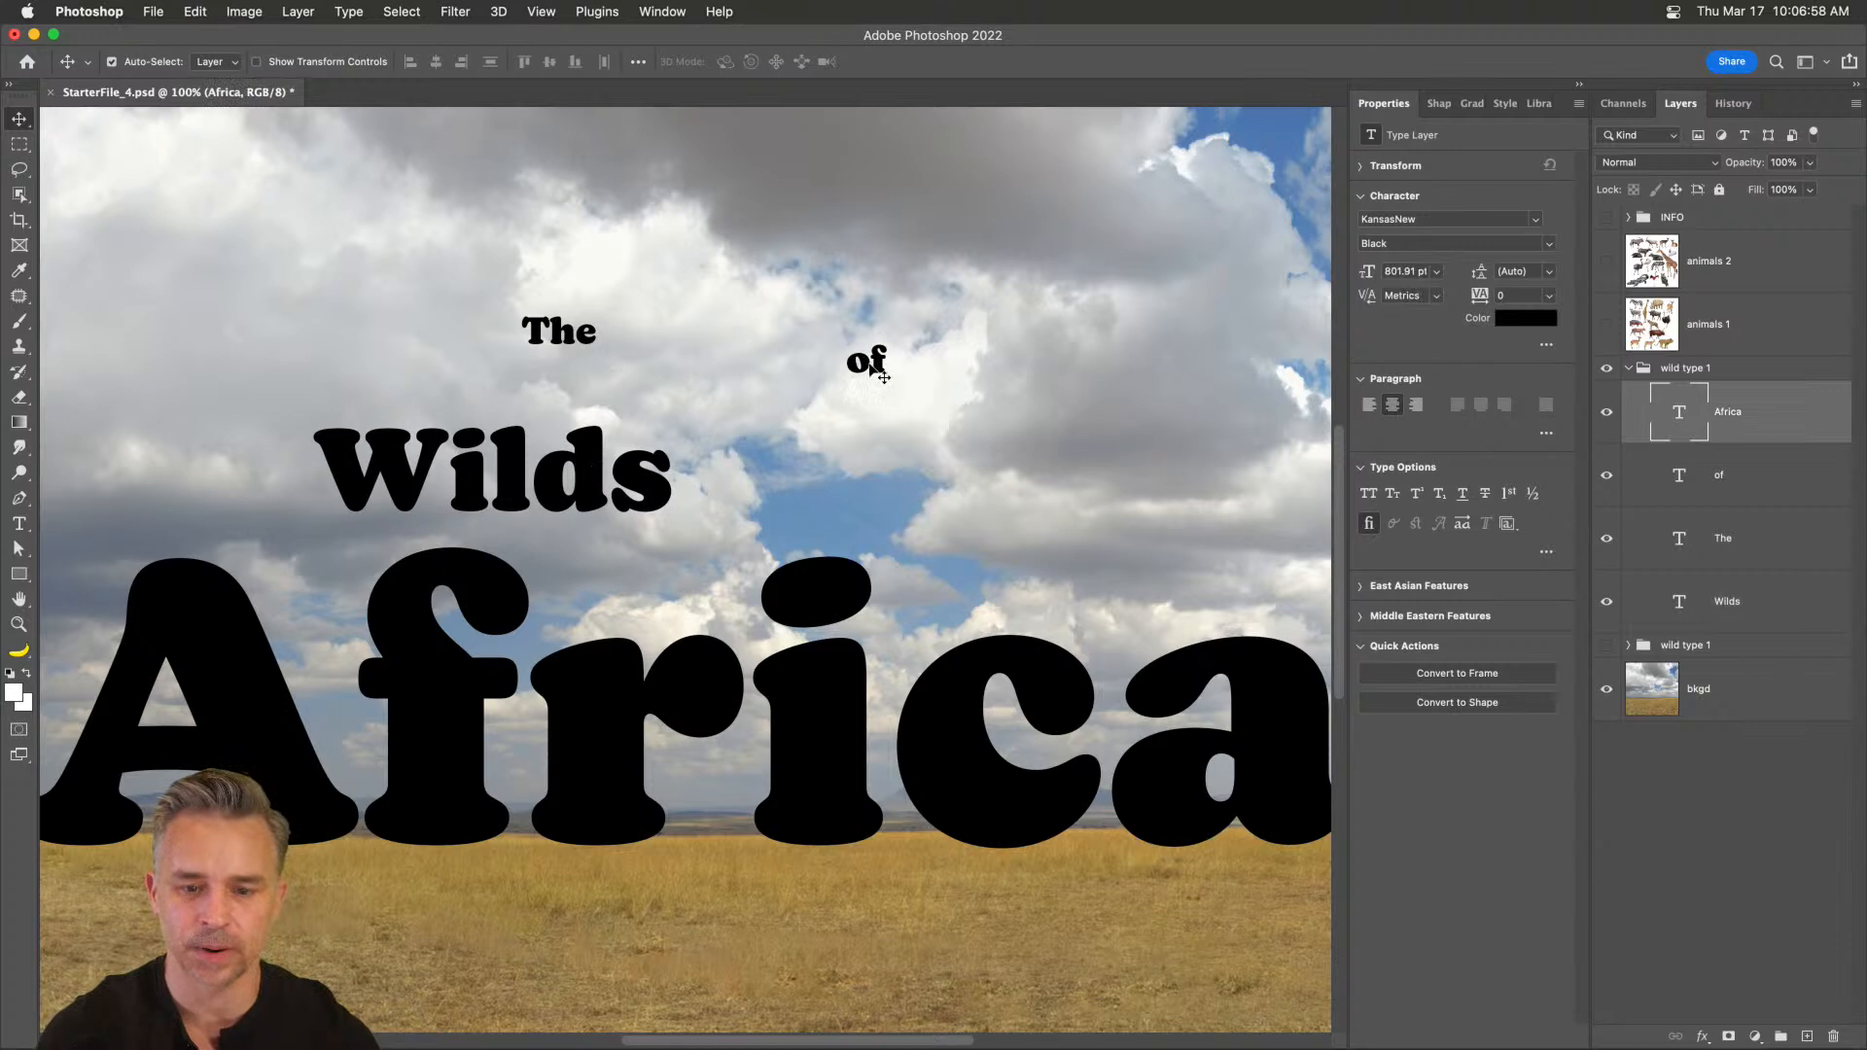
left_click(881, 369)
left_click(622, 484)
left_click(581, 790)
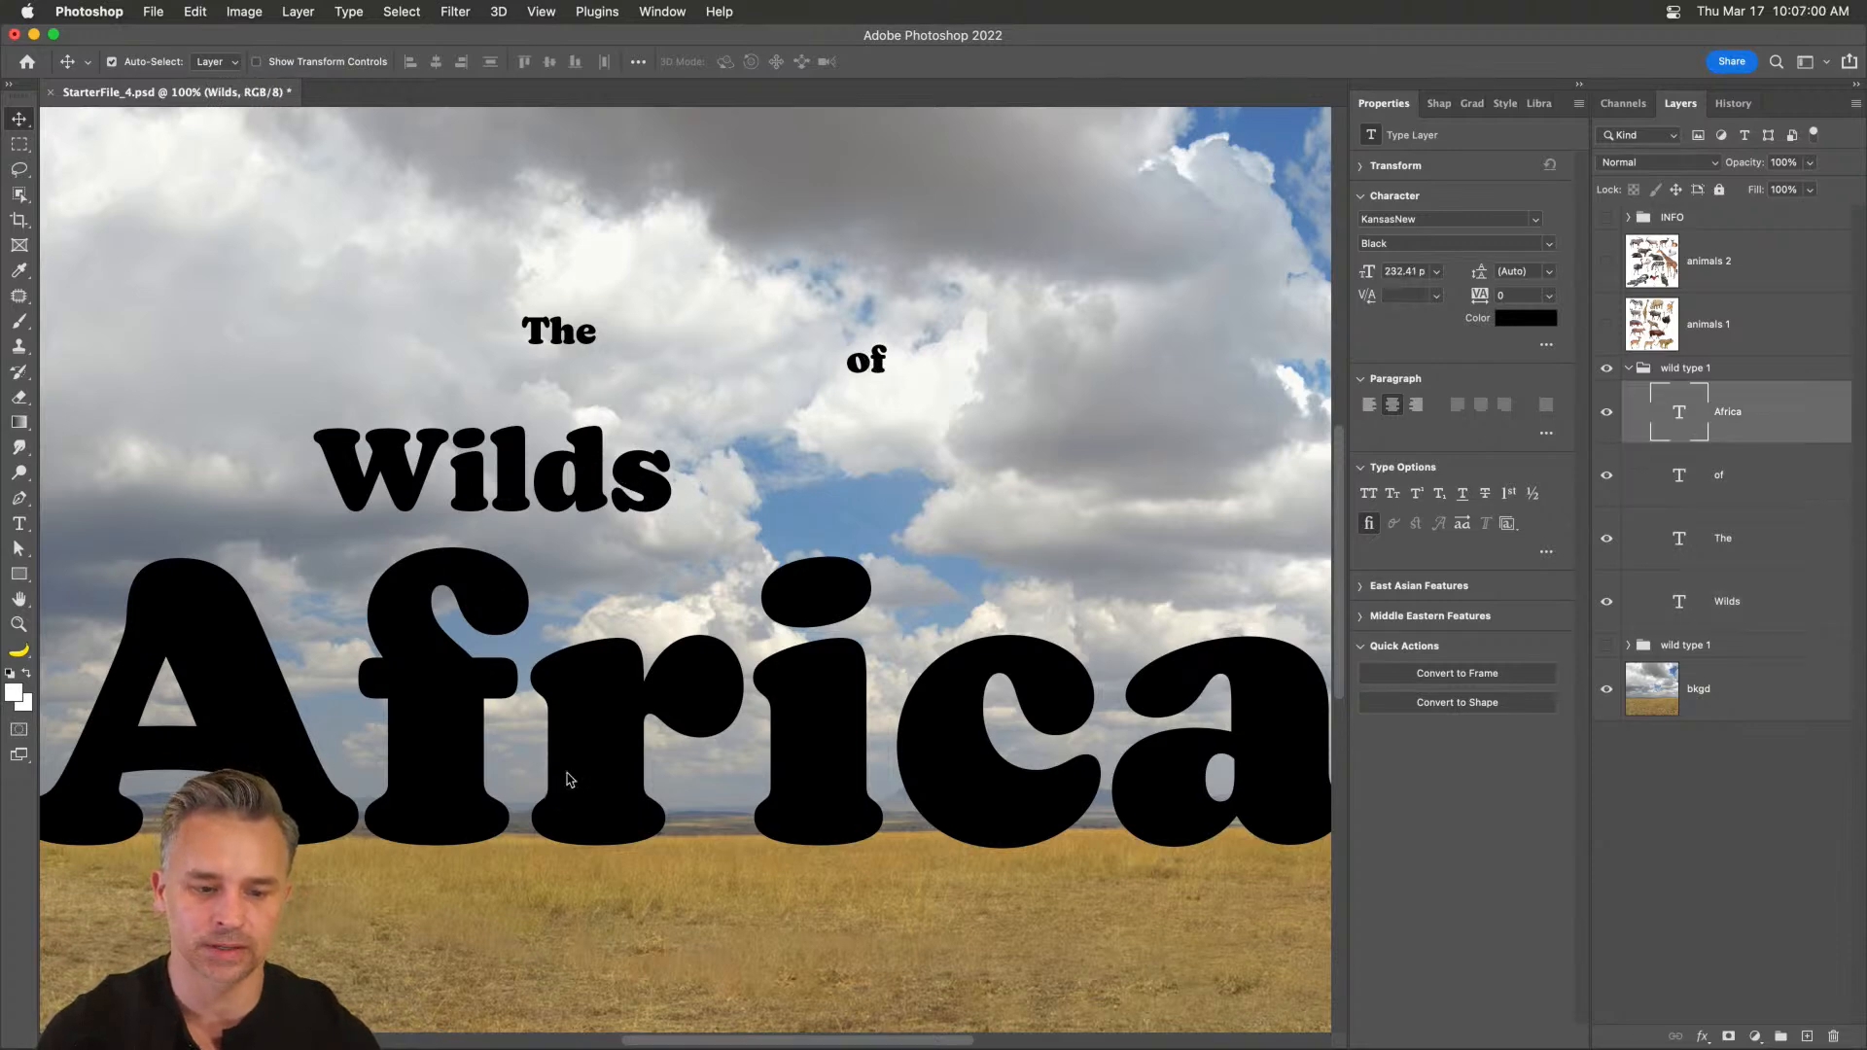
left_click(476, 499)
left_click(546, 330)
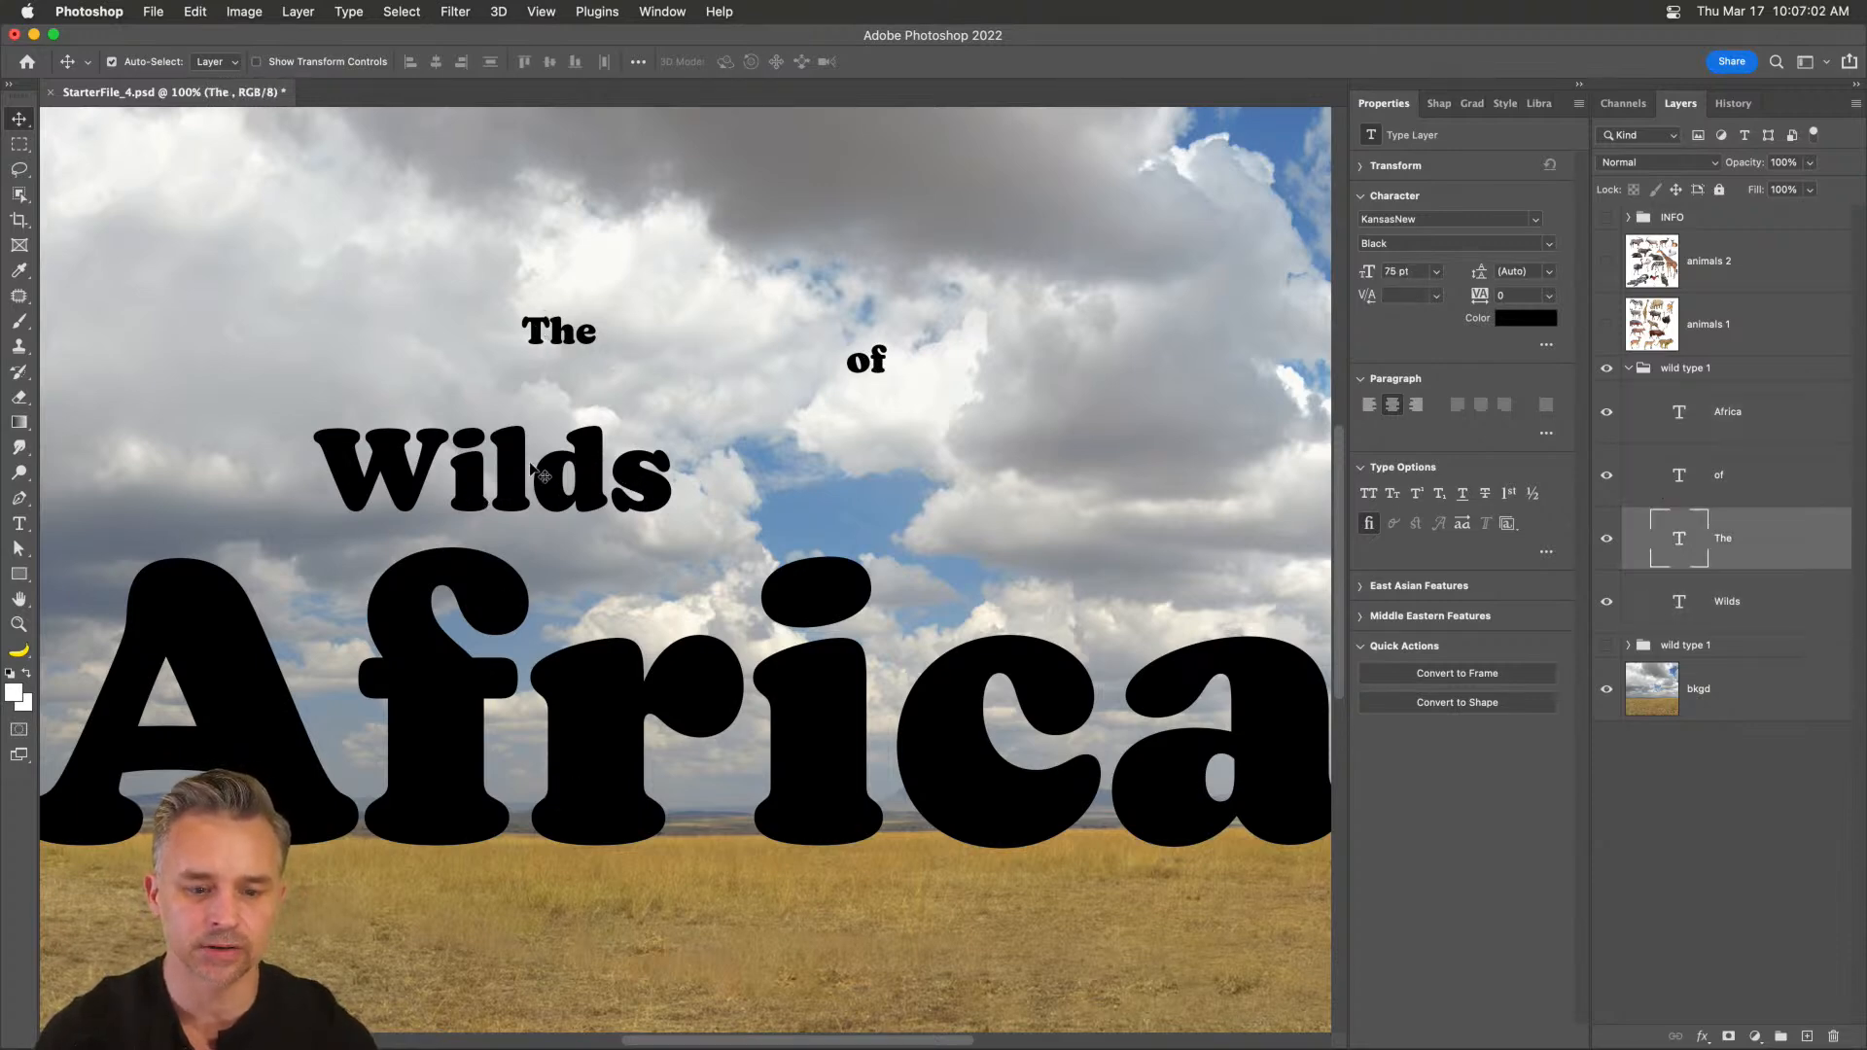
left_click(421, 649)
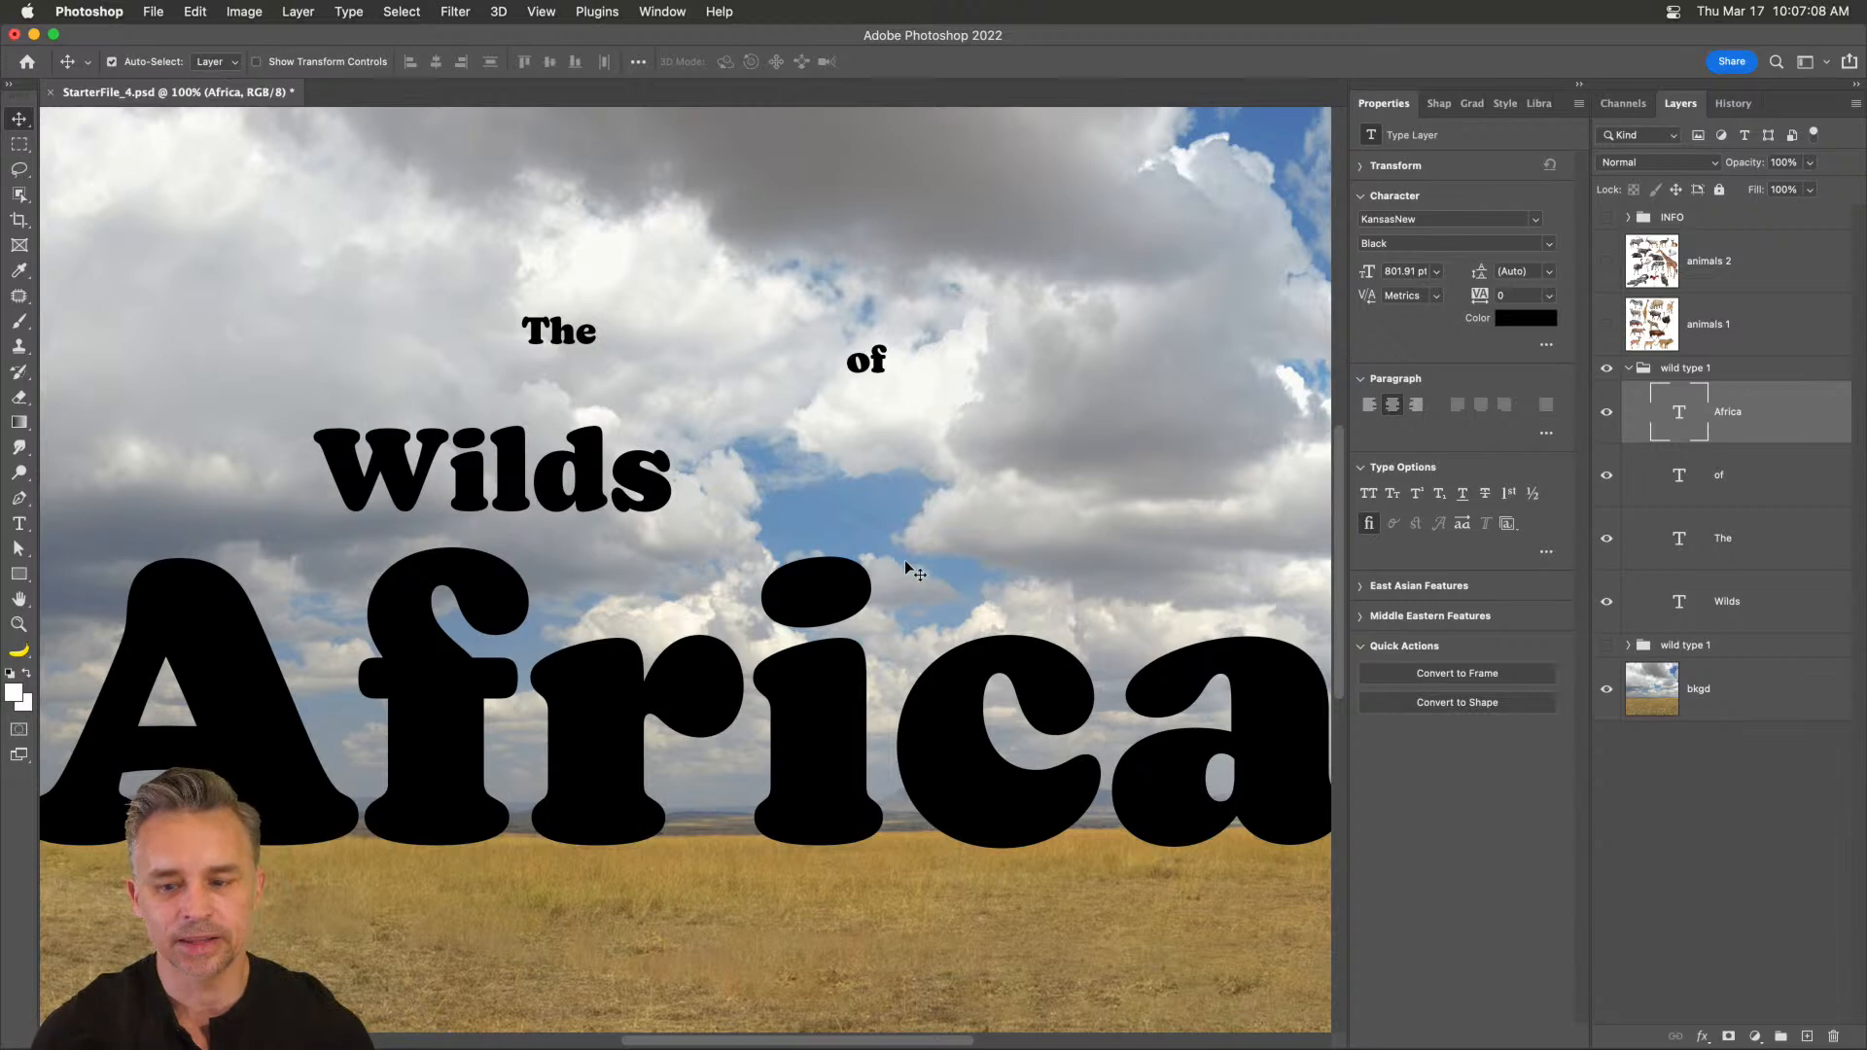
- Lock the bkgd layer completely
left_click(1805, 697)
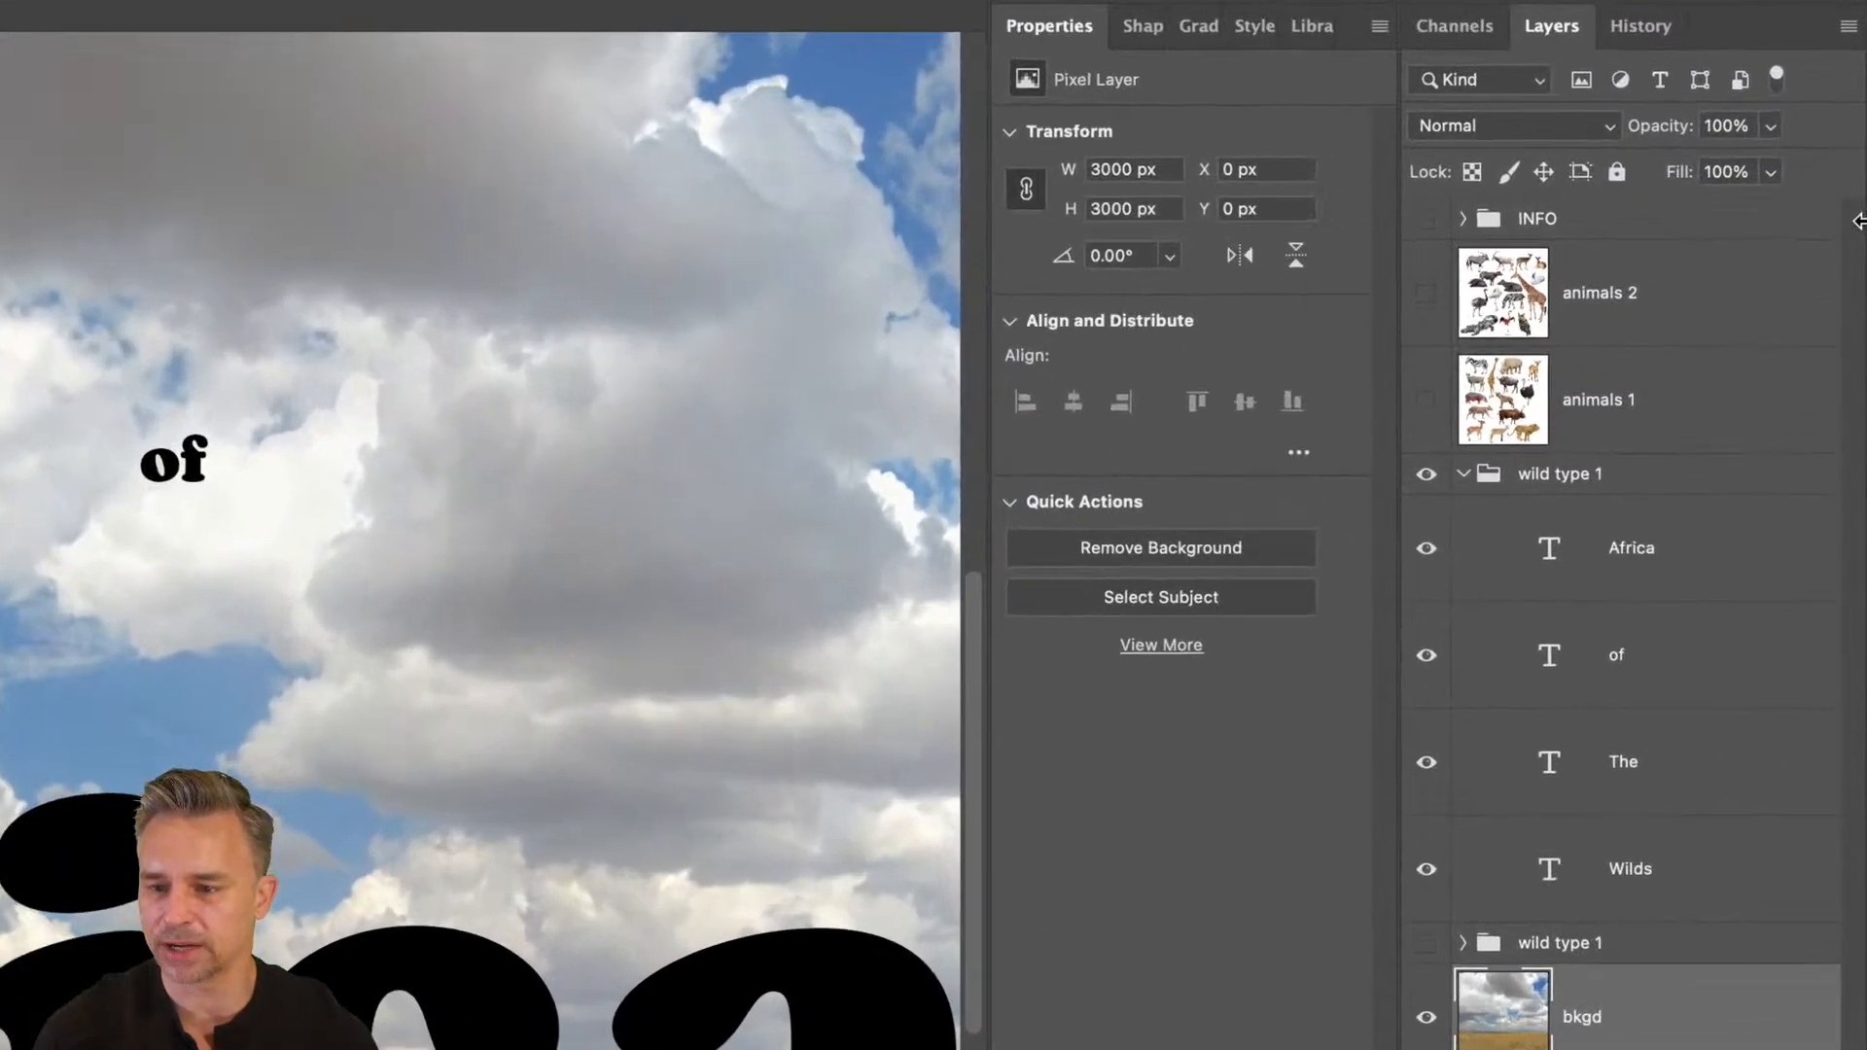
left_click(1616, 171)
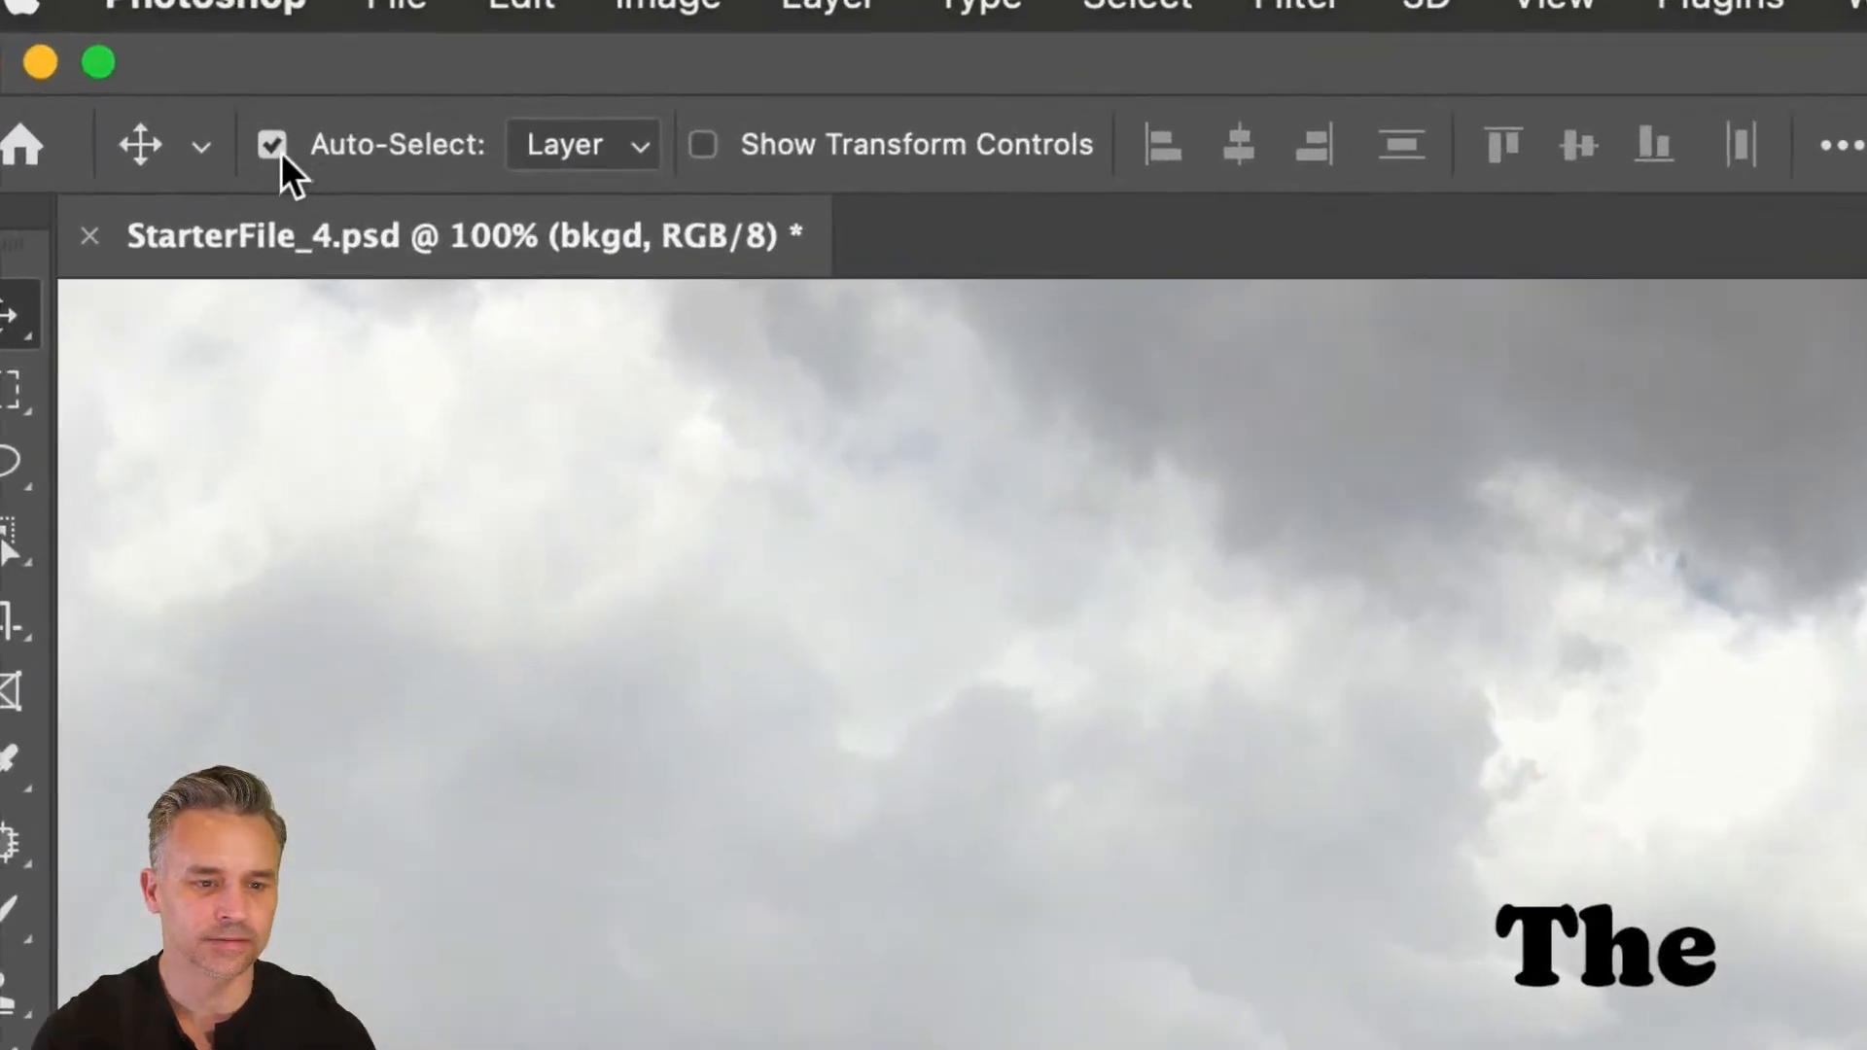
- Turn off Auto-Select for the Move tool and try its temporary toggle
left_click(279, 149)
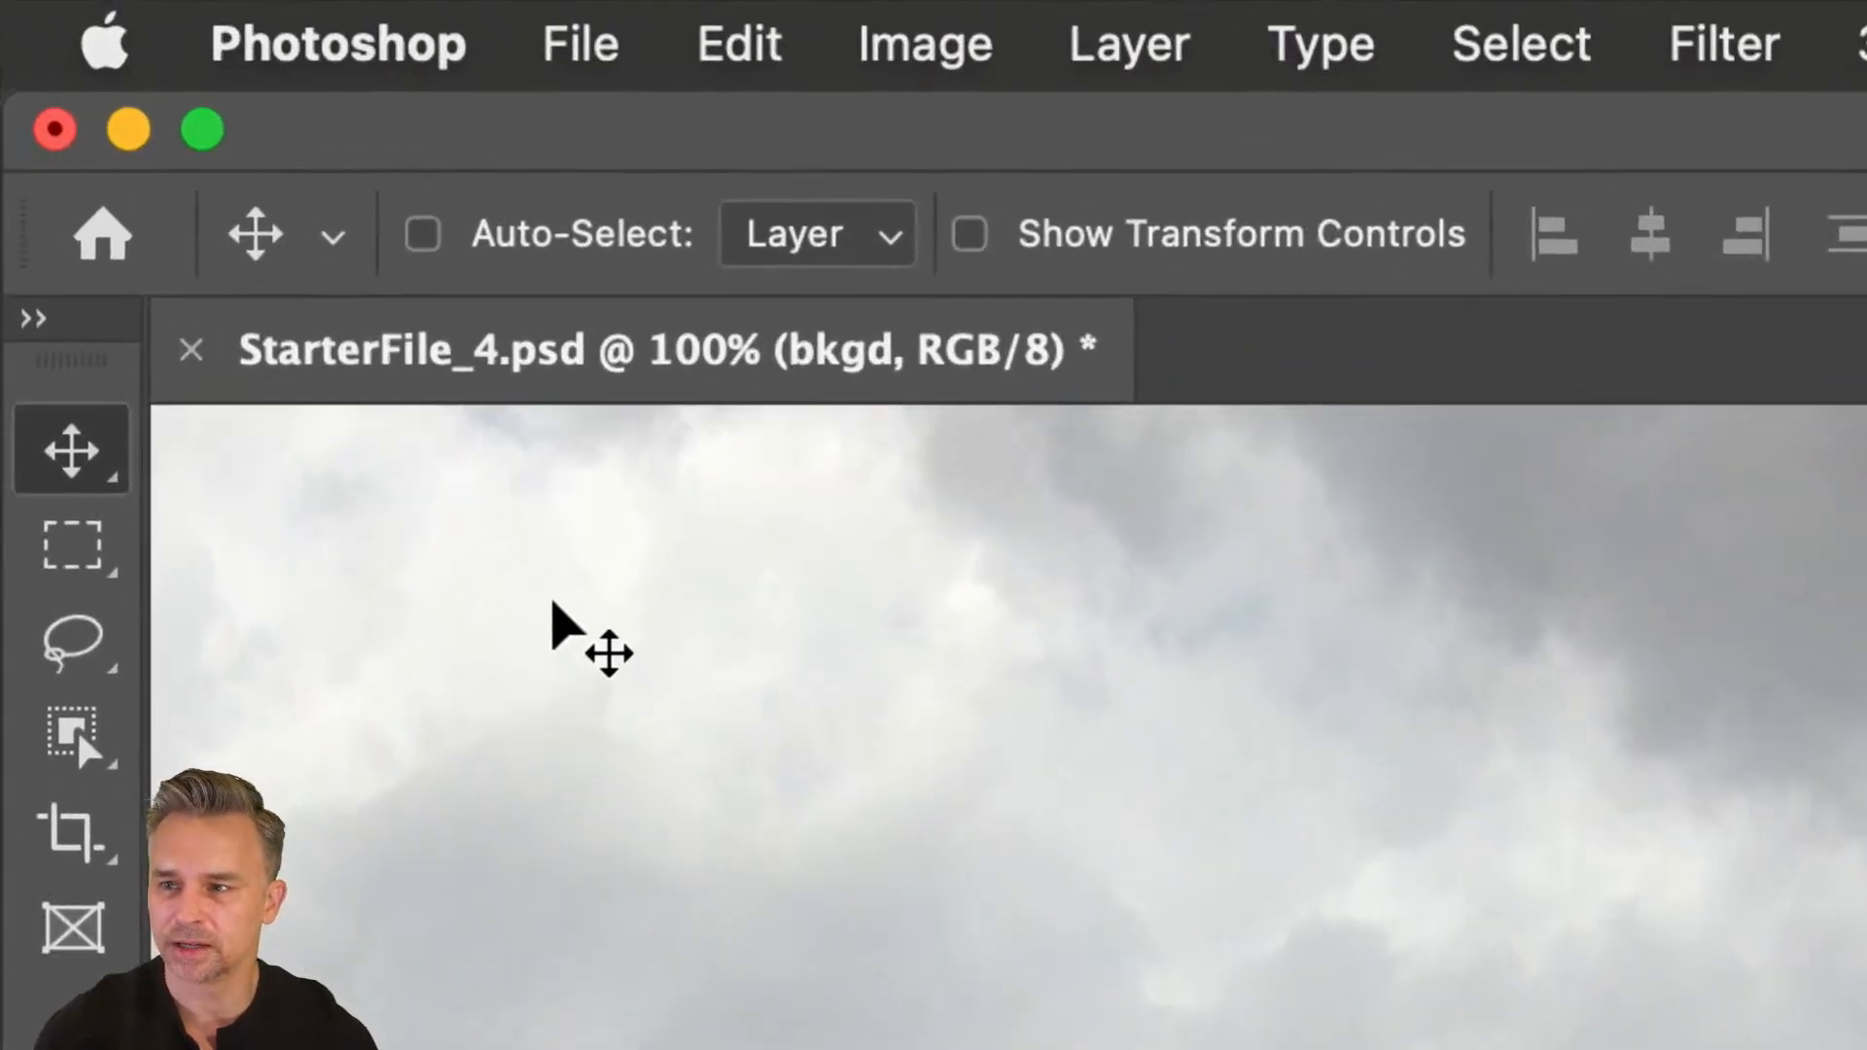
key("super")
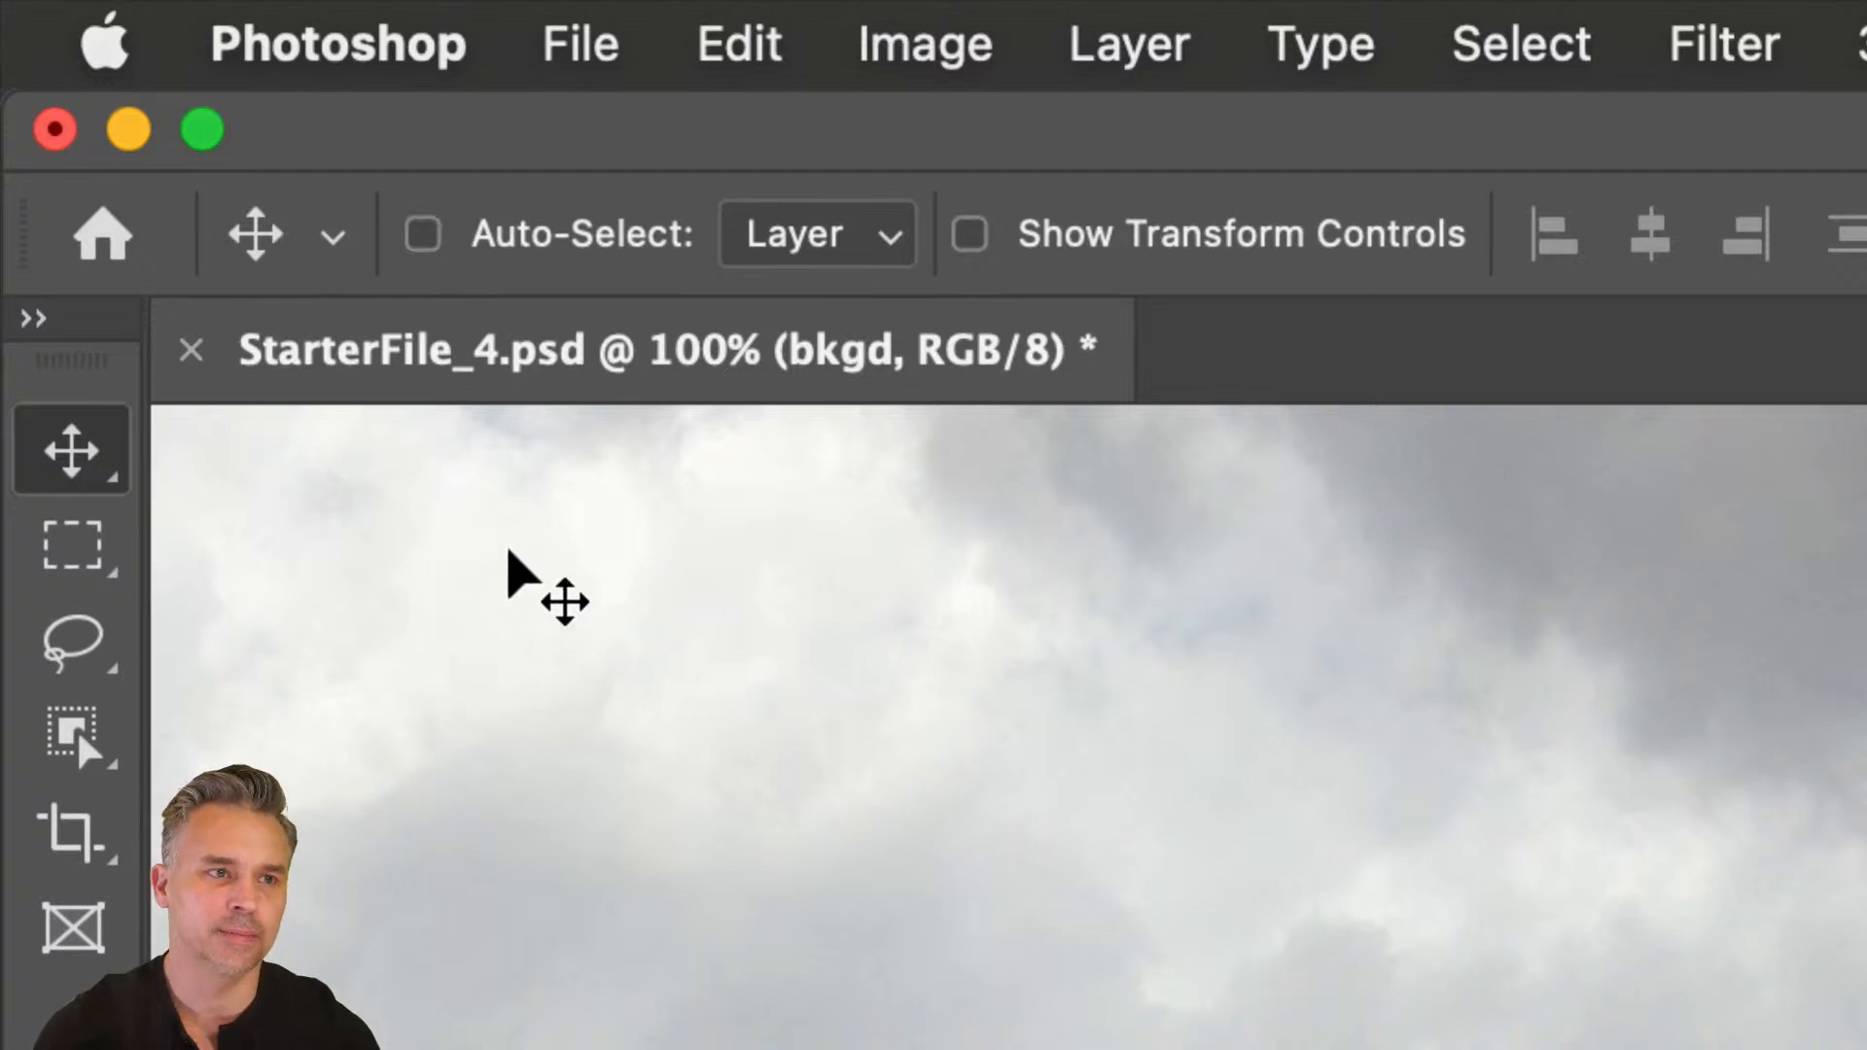
key("super")
key("super")
key("super")
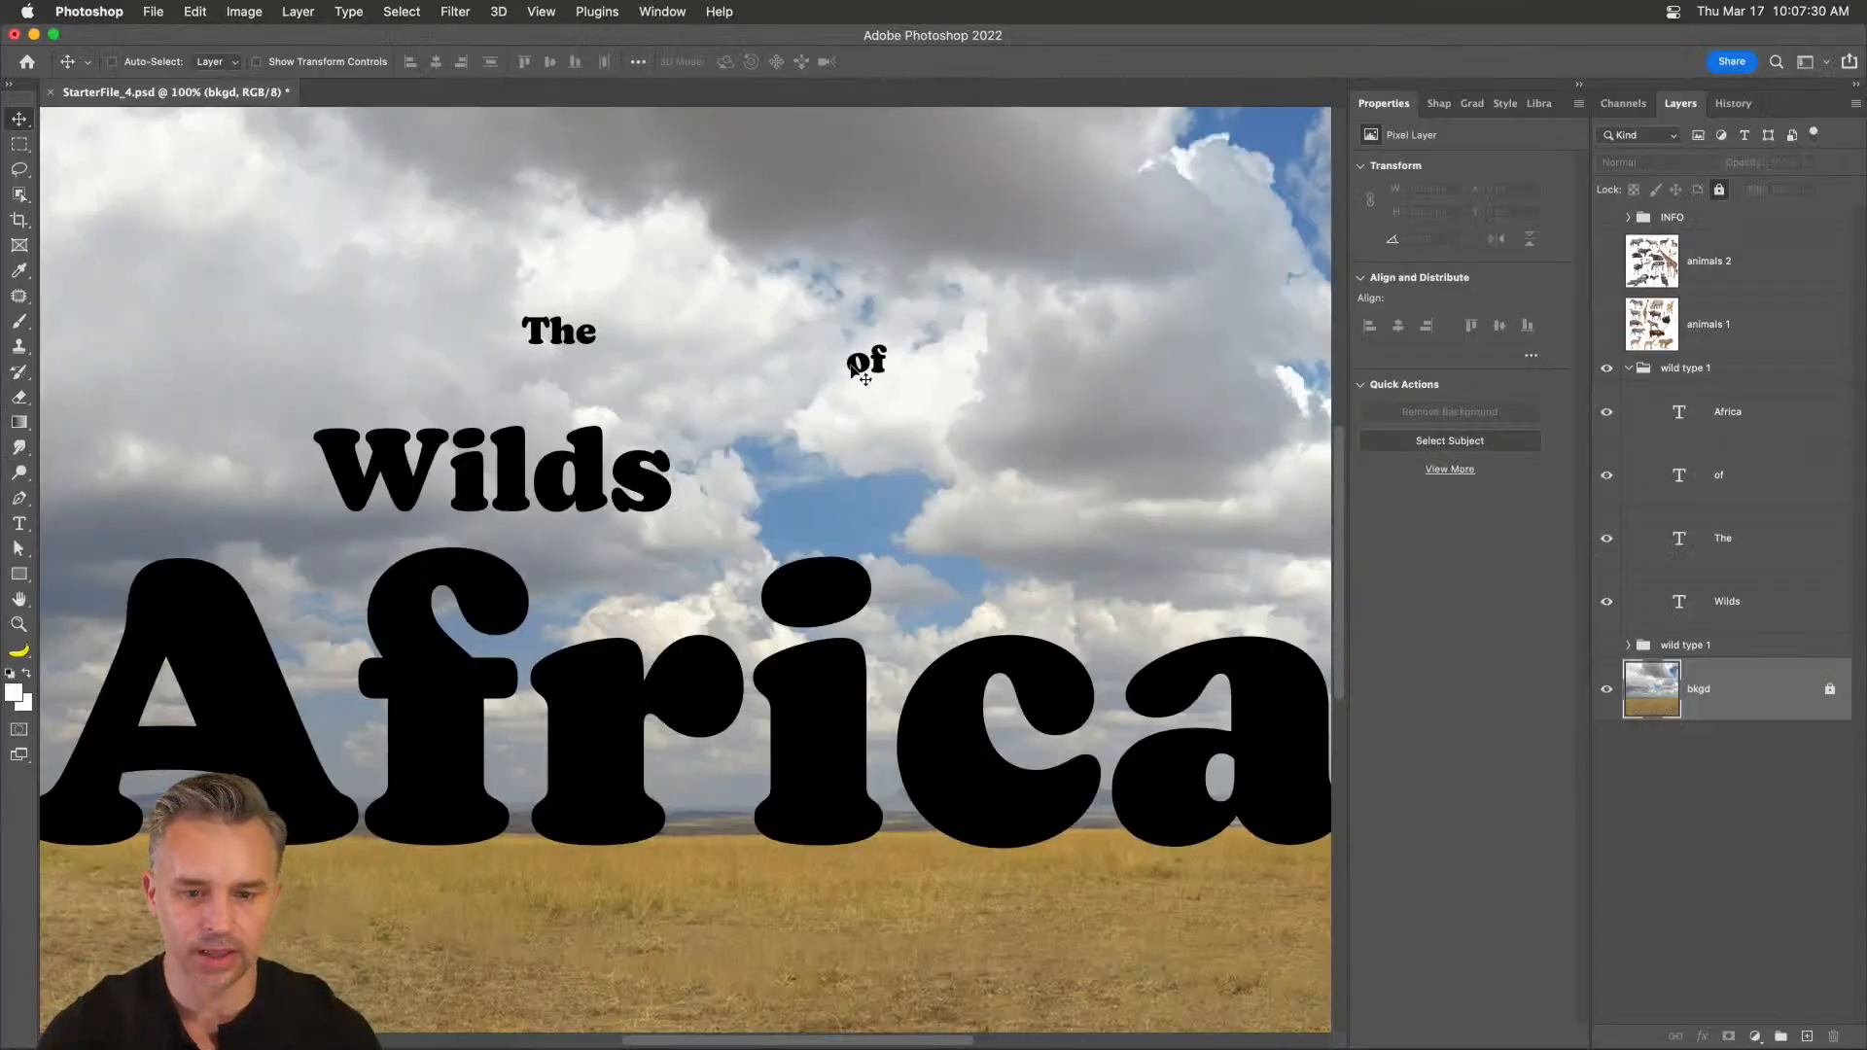
- Move the word "of" beside "The" and scale both words together to about 224 pt
key("super")
left_click_drag(873, 366, 632, 336)
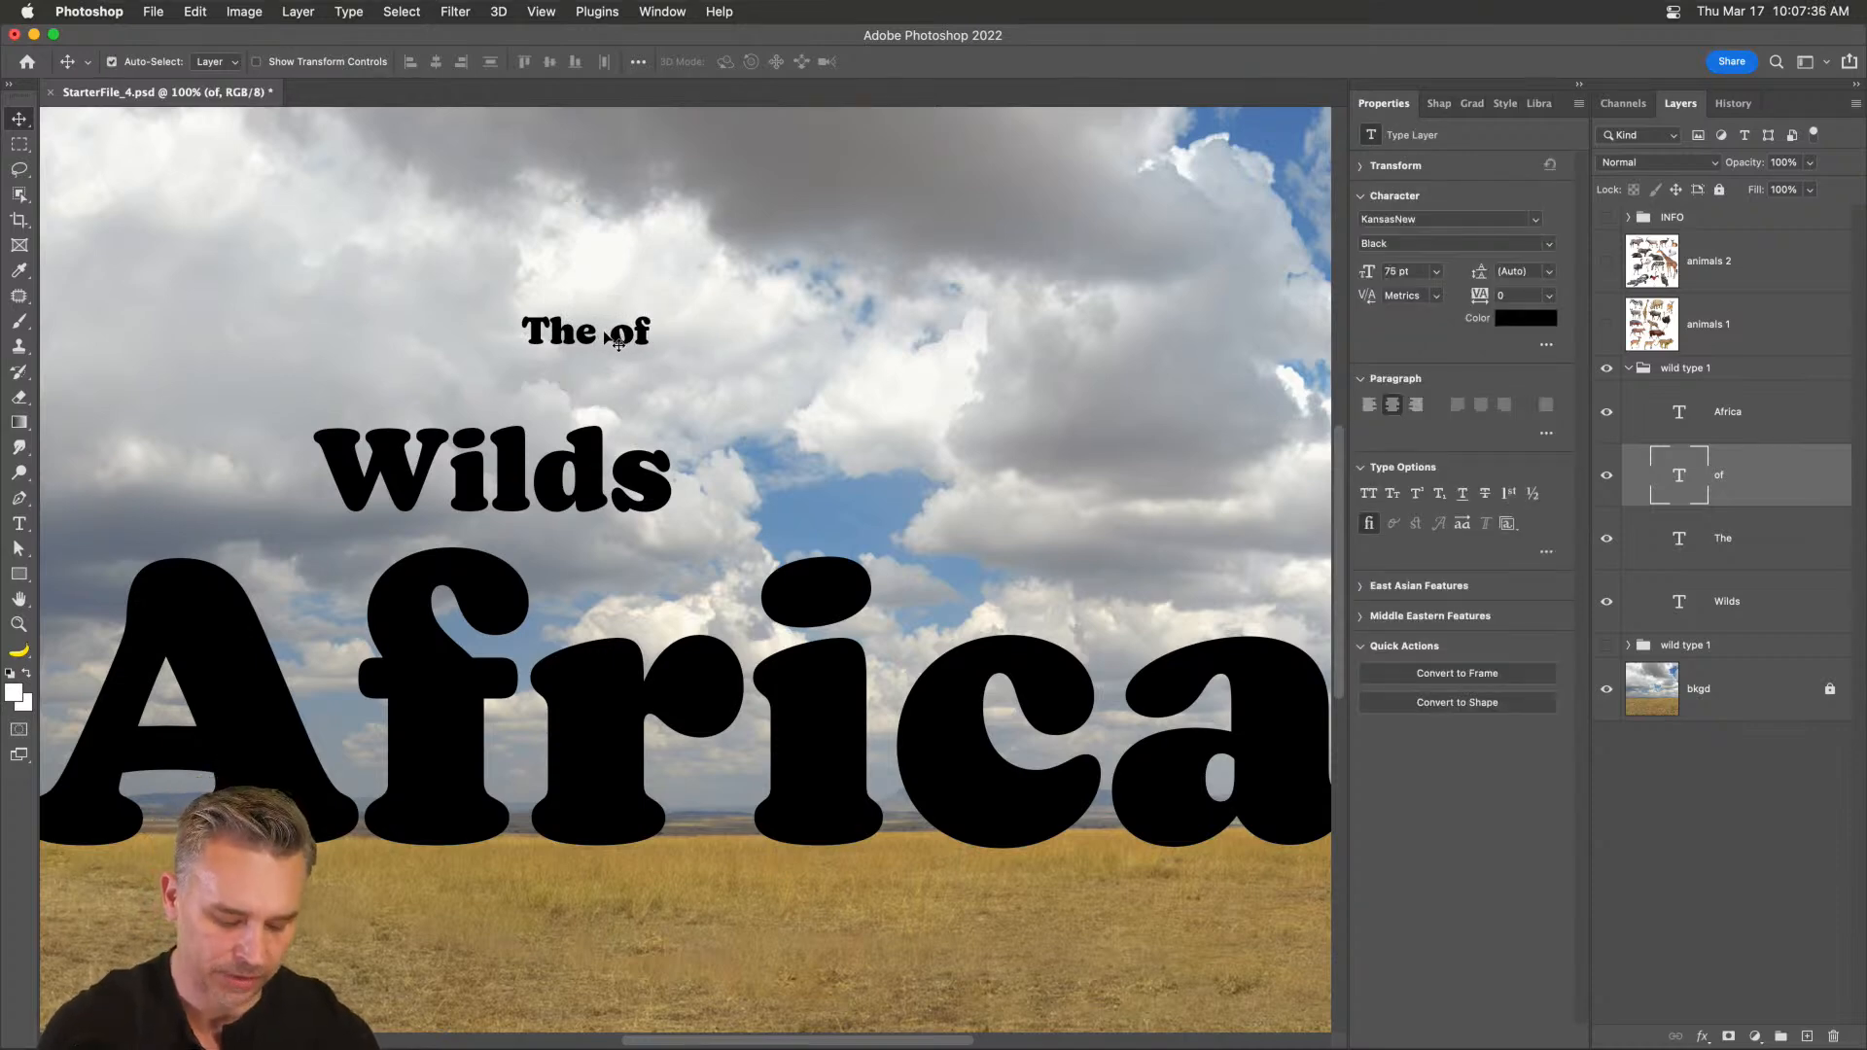
left_click(565, 338, "shift")
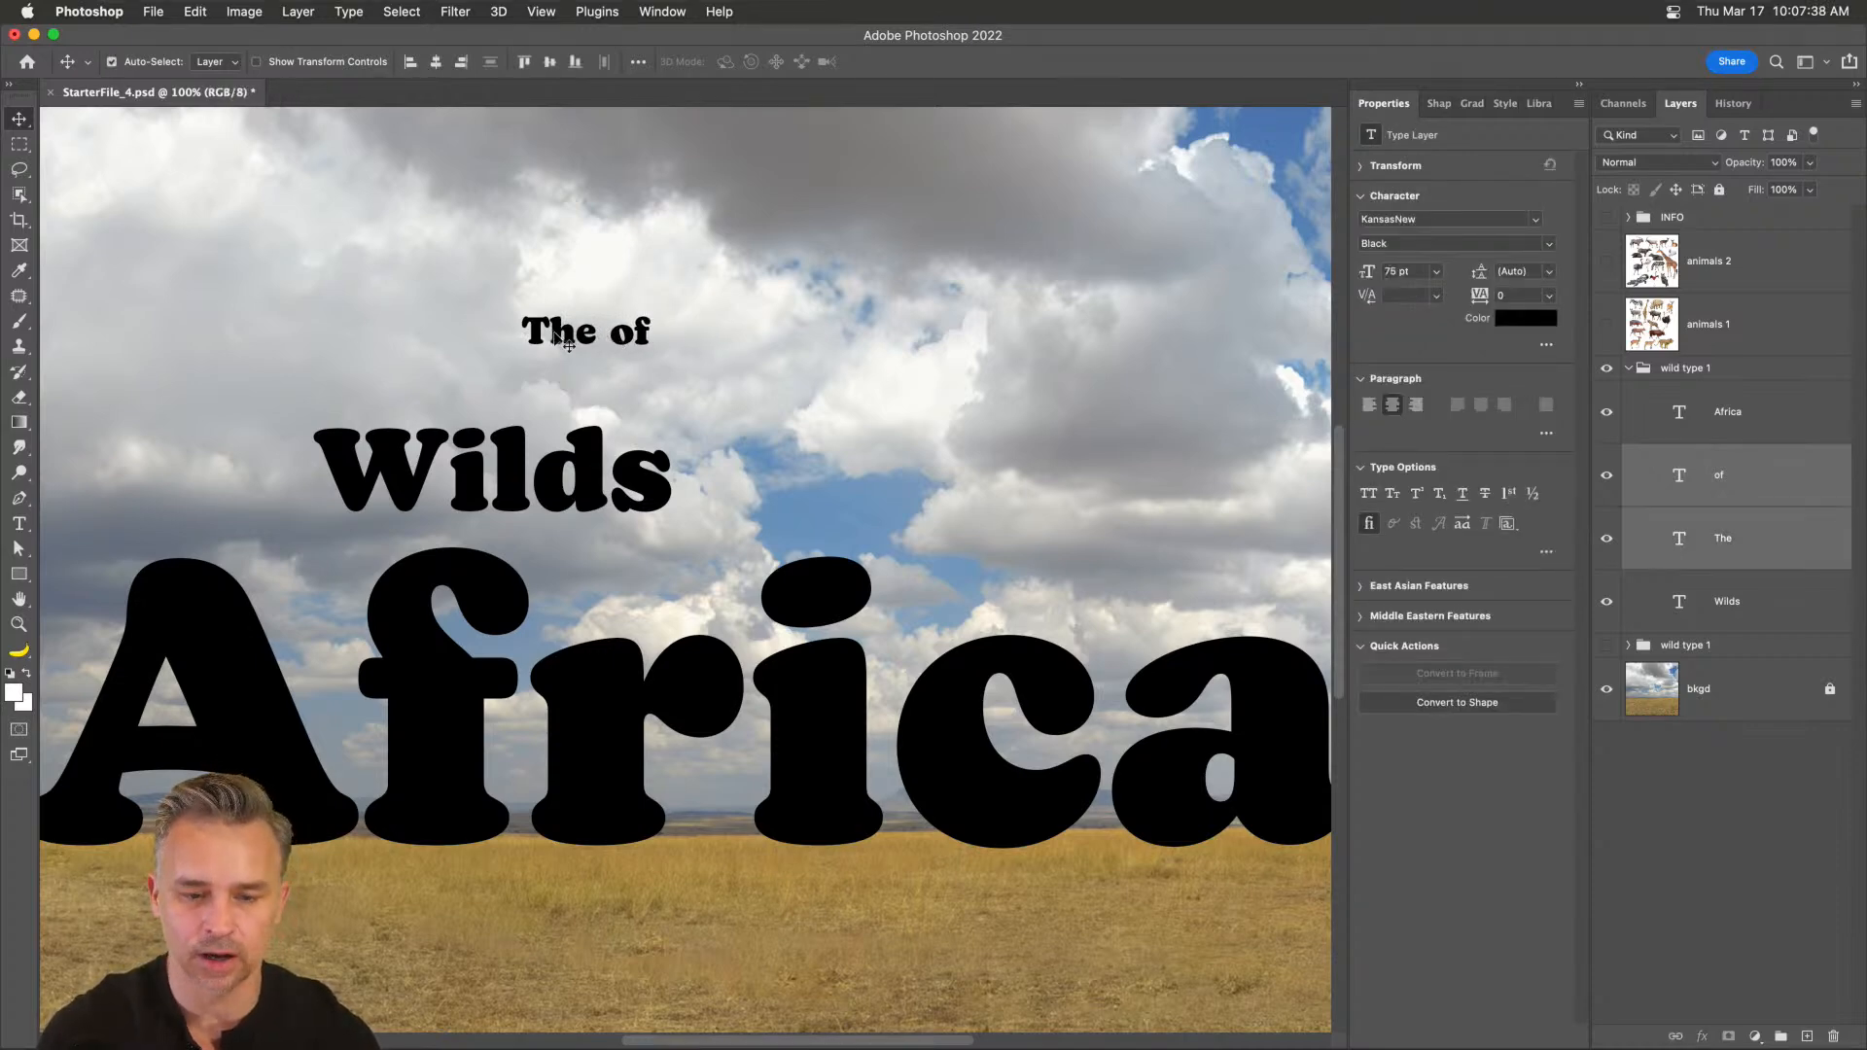
key("super+t")
left_click_drag(671, 360, 914, 487)
key("Return")
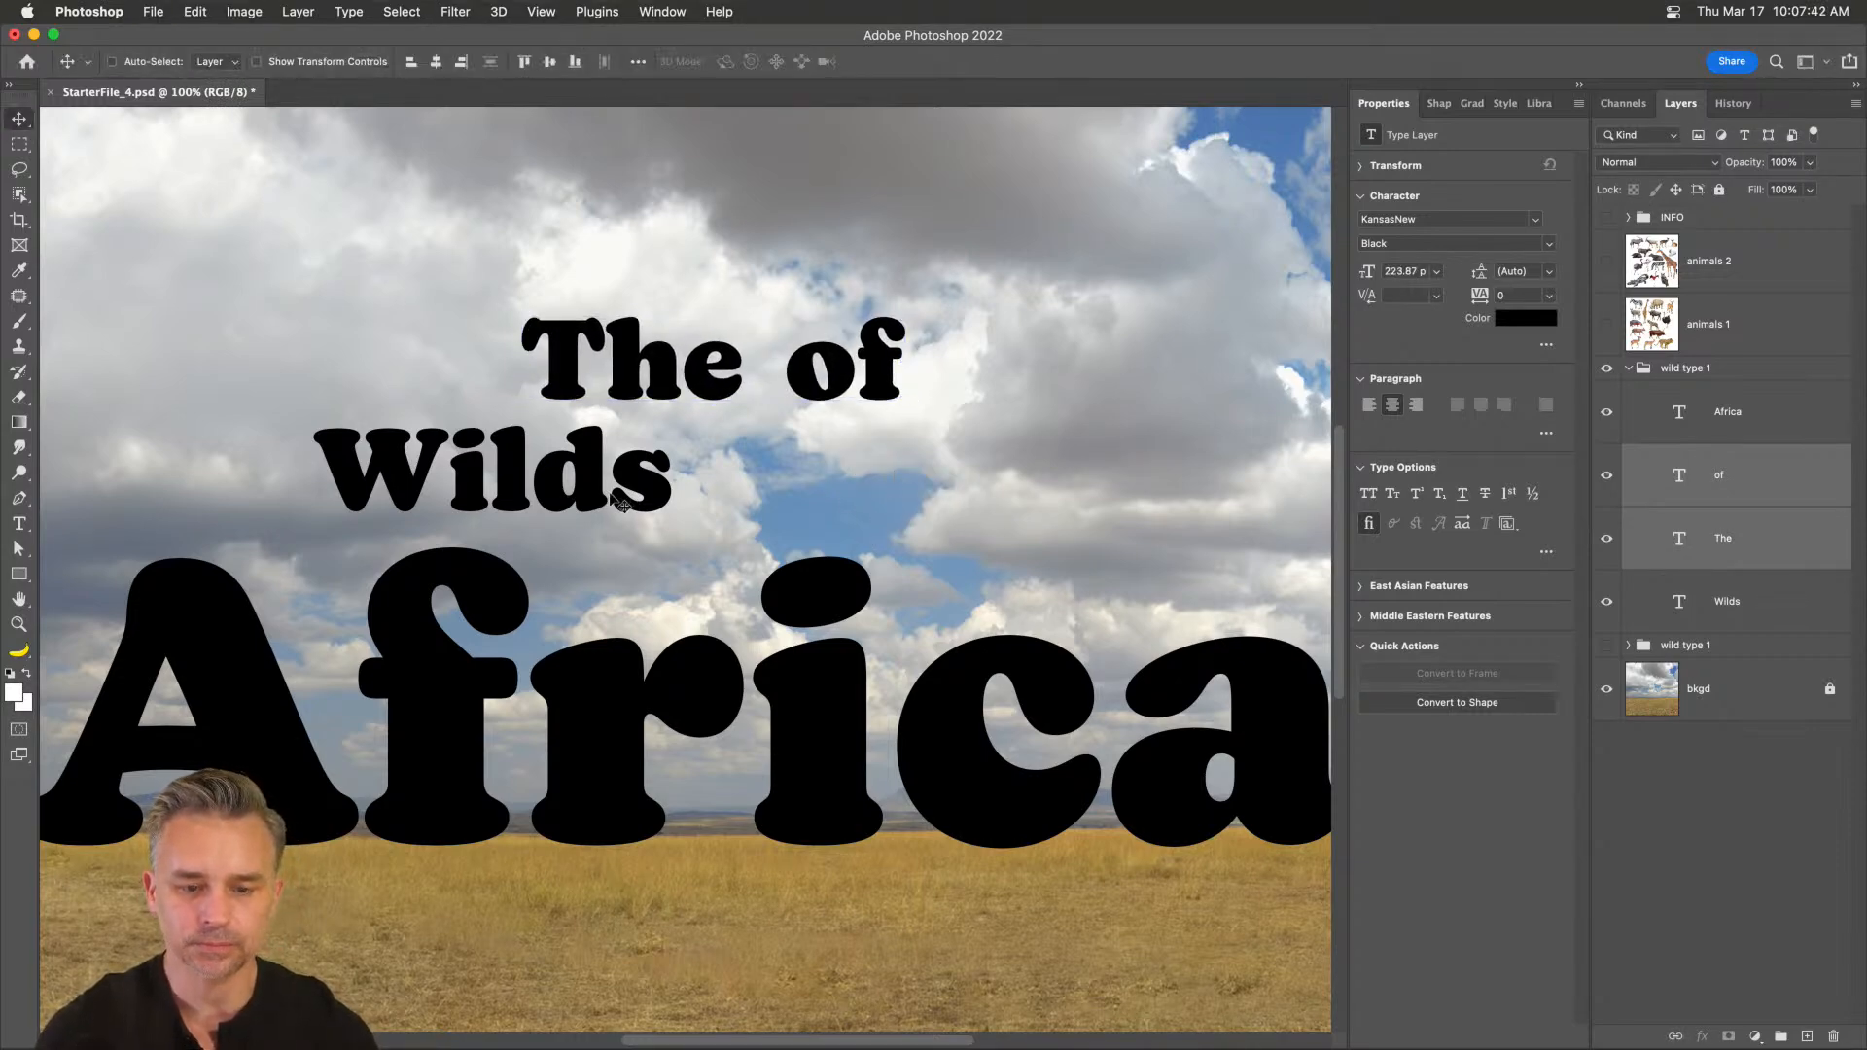
- Scale the word "Wilds" up to about 514 pt and position it just above "Africa"
left_click(1735, 605)
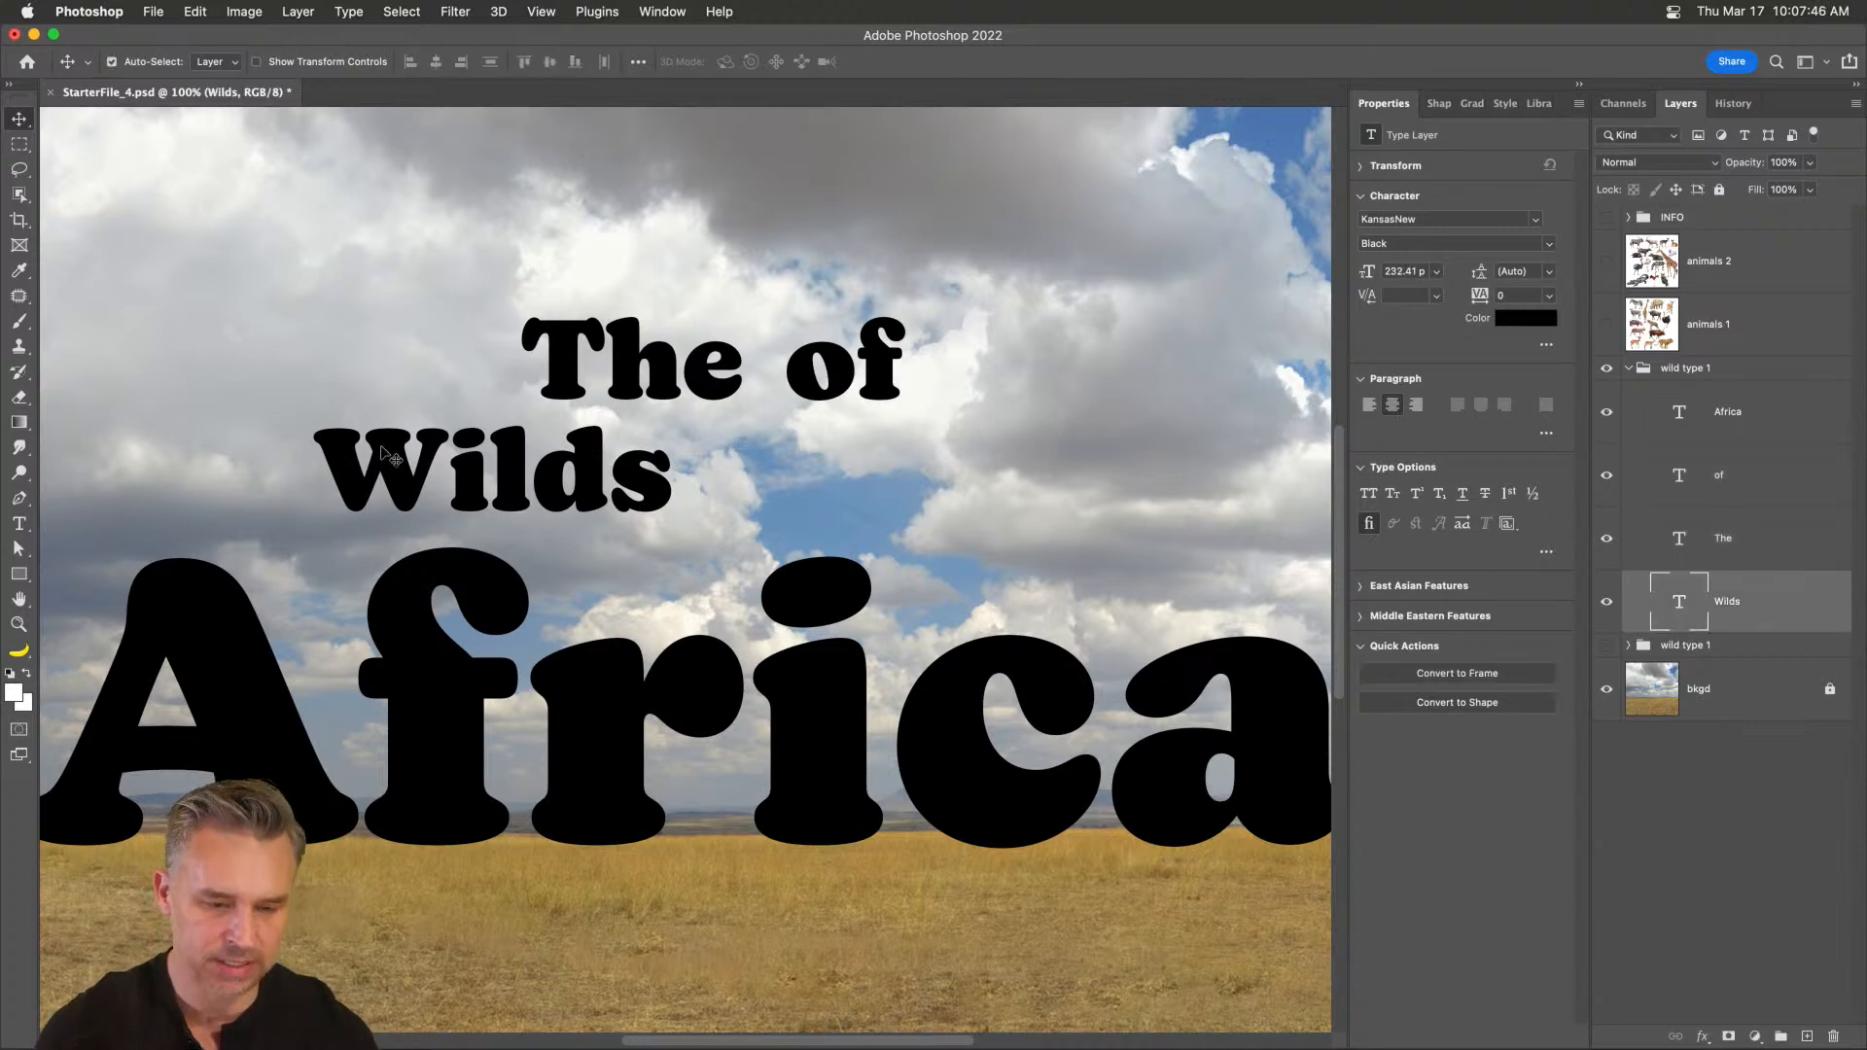
key("super+t")
left_click_drag(302, 414, 377, 464)
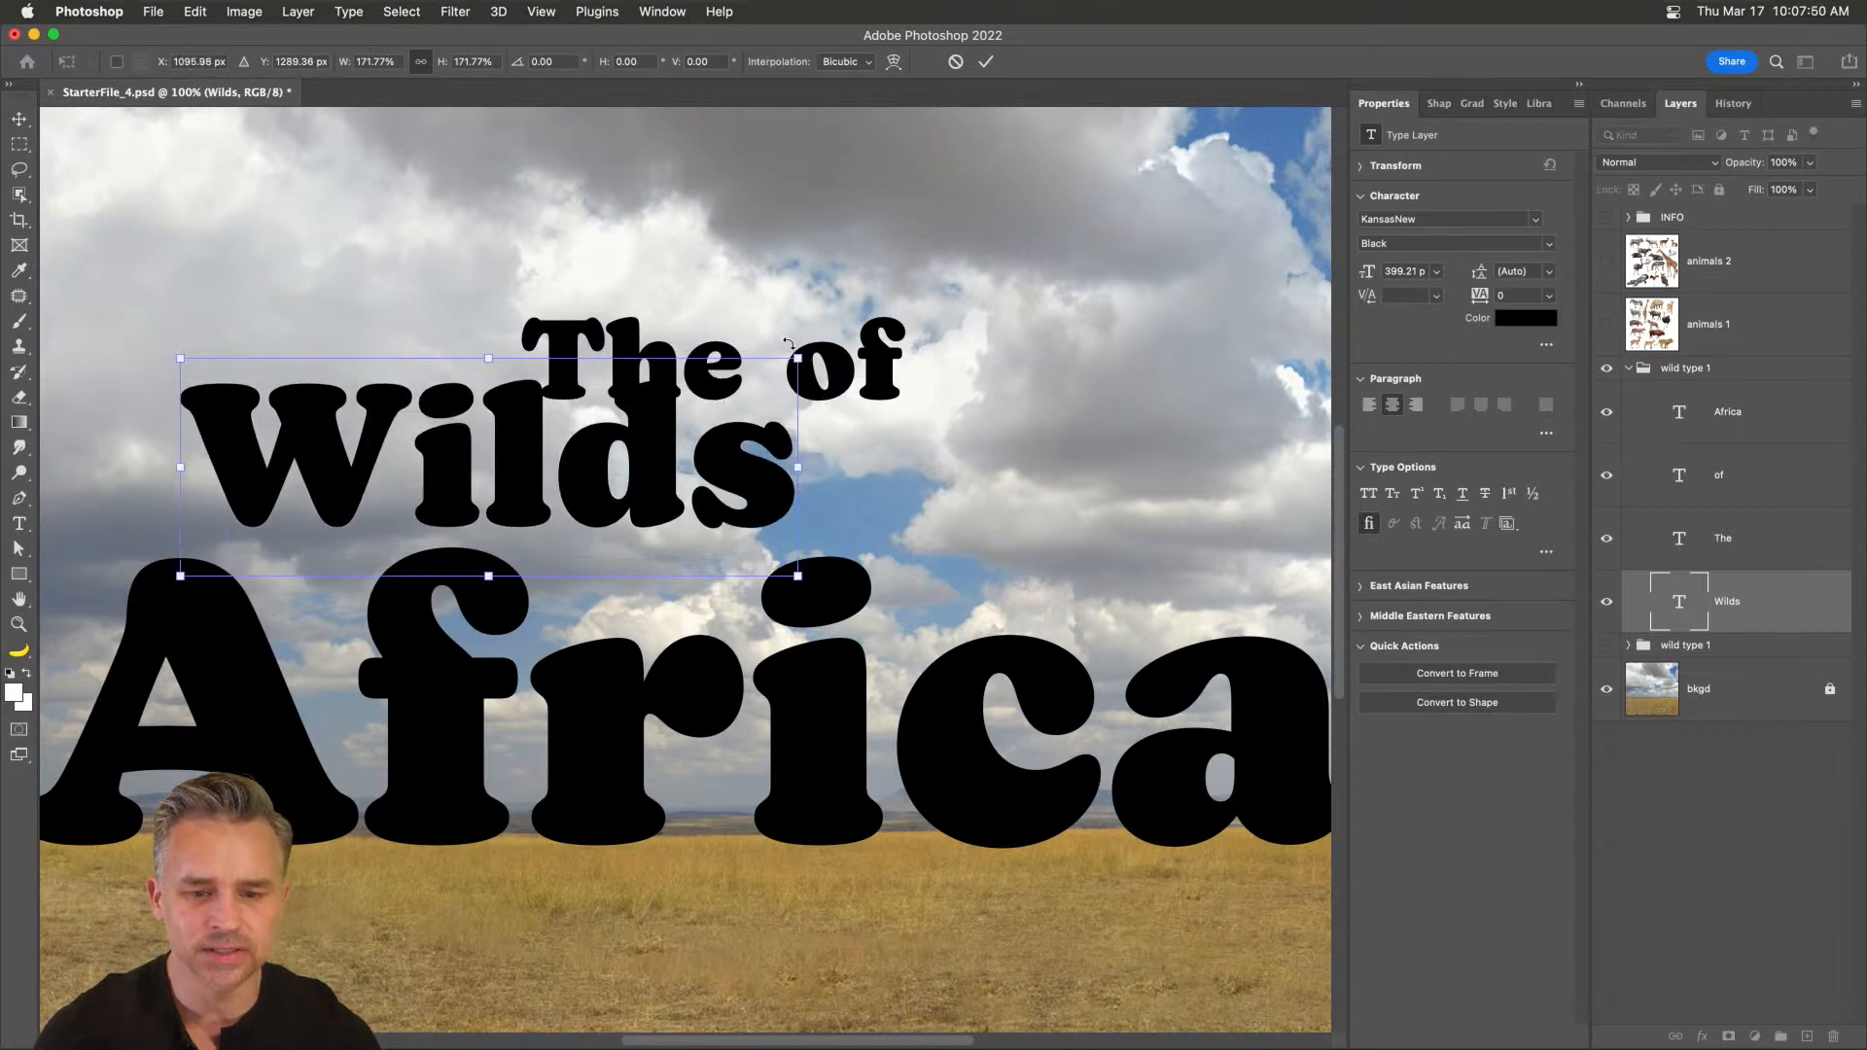
left_click_drag(843, 336, 1016, 272)
left_click_drag(481, 459, 415, 463)
key("Return")
- Move "The" above the start of "Wilds" and place "of" beside the dot of the "i" in "Africa"
left_click(1712, 542)
left_click_drag(724, 288, 347, 206)
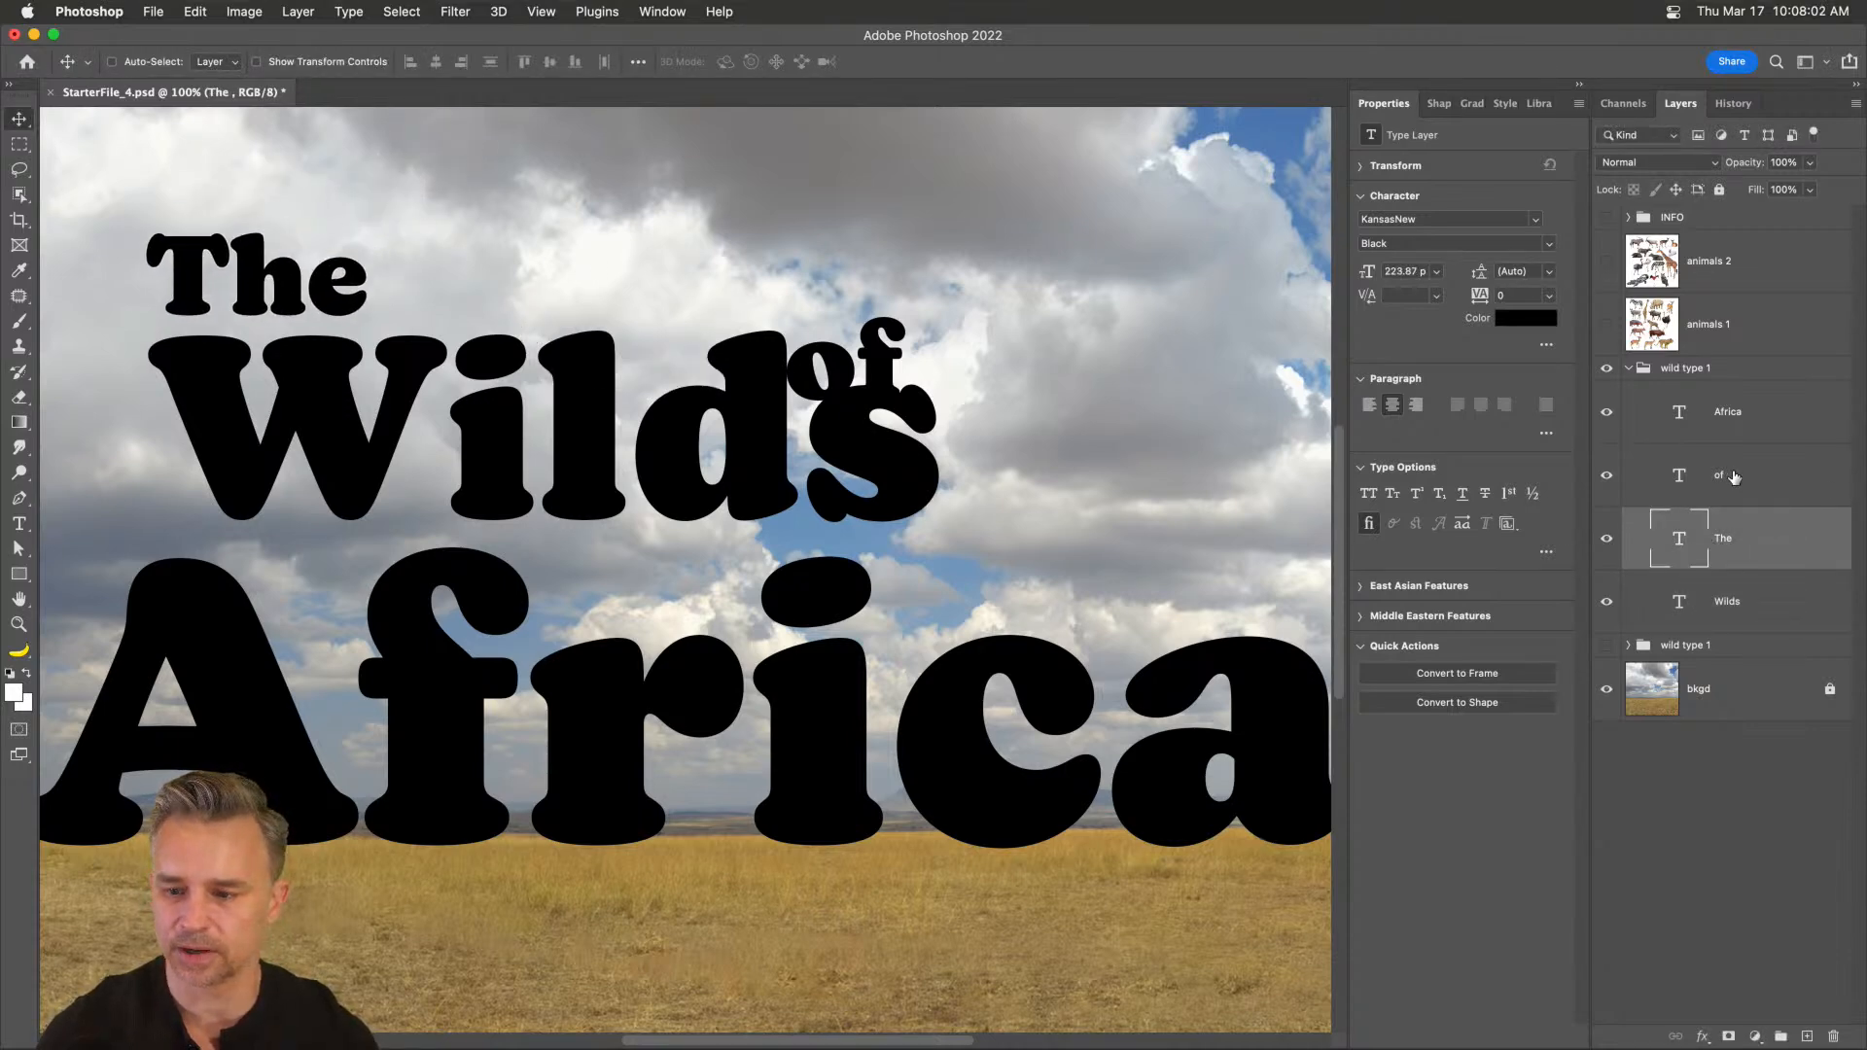
left_click_drag(878, 353, 992, 559)
key("super+minus")
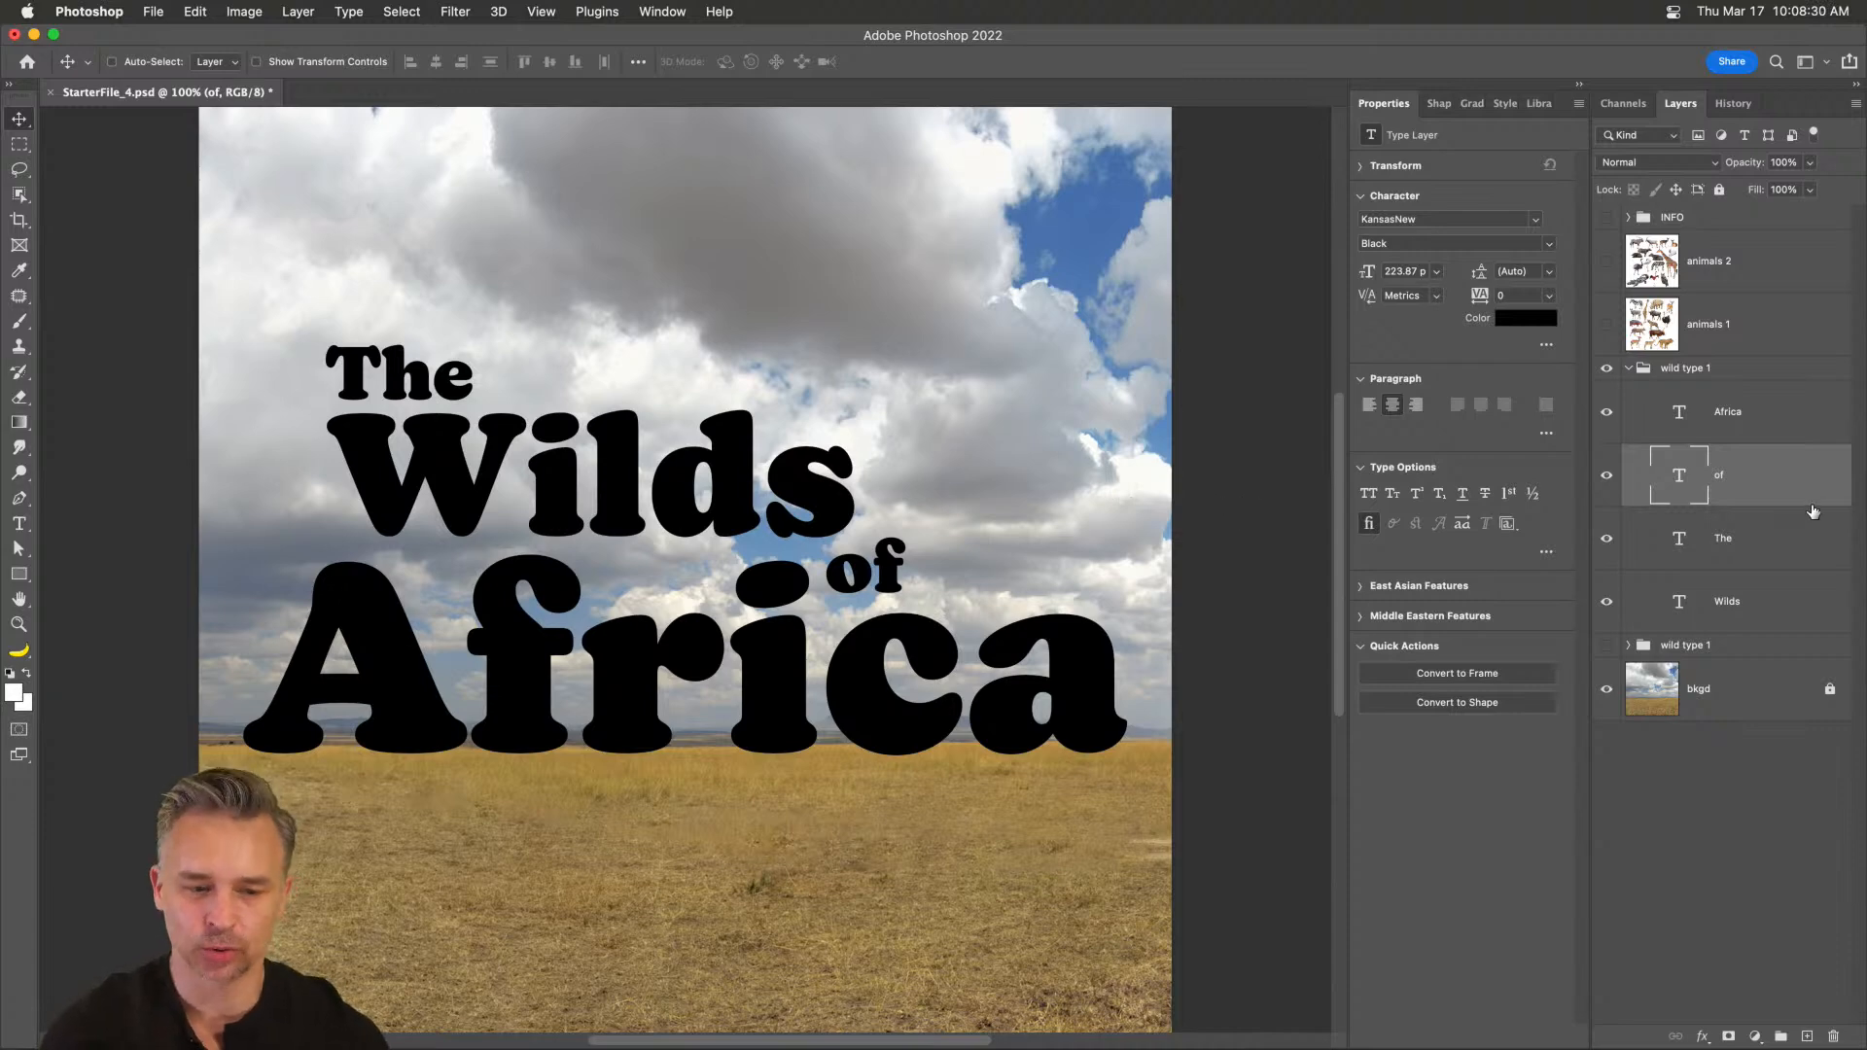
- Show the animals 1 layer and make it the active layer
left_click(1741, 562)
left_click(1732, 605)
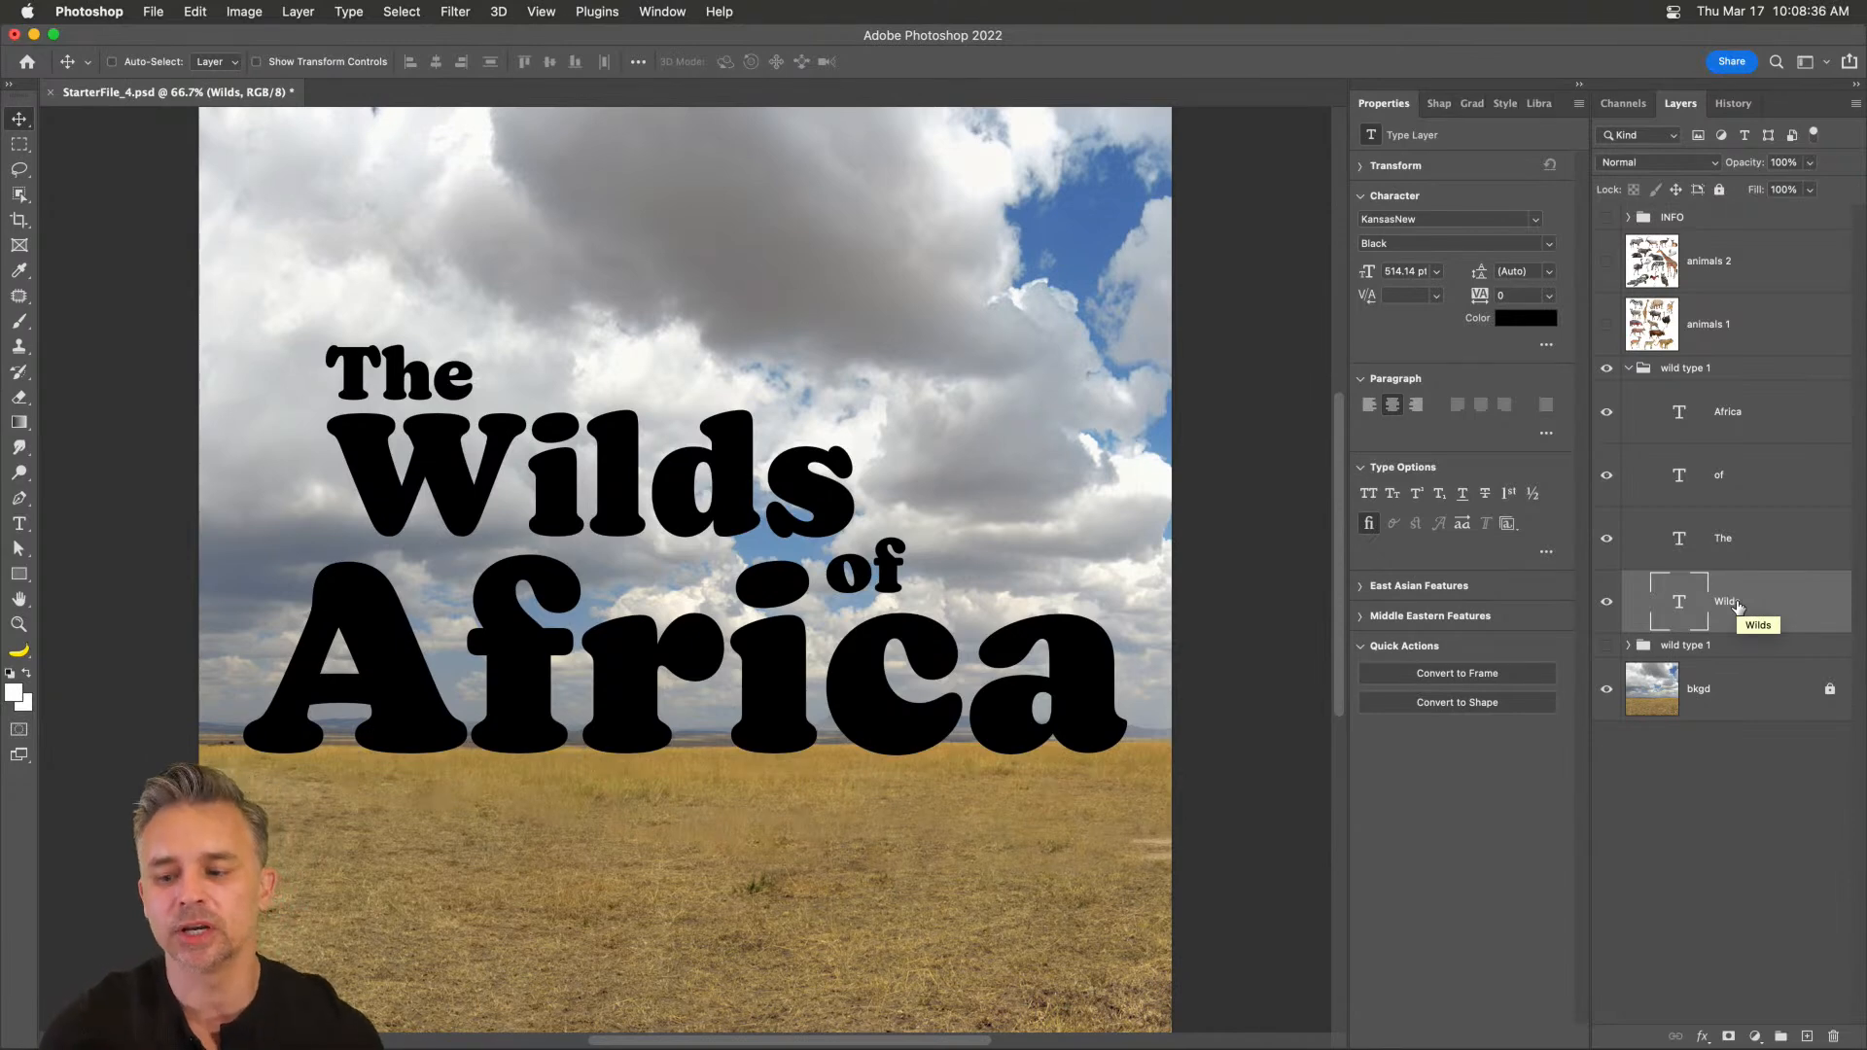
left_click(1606, 329)
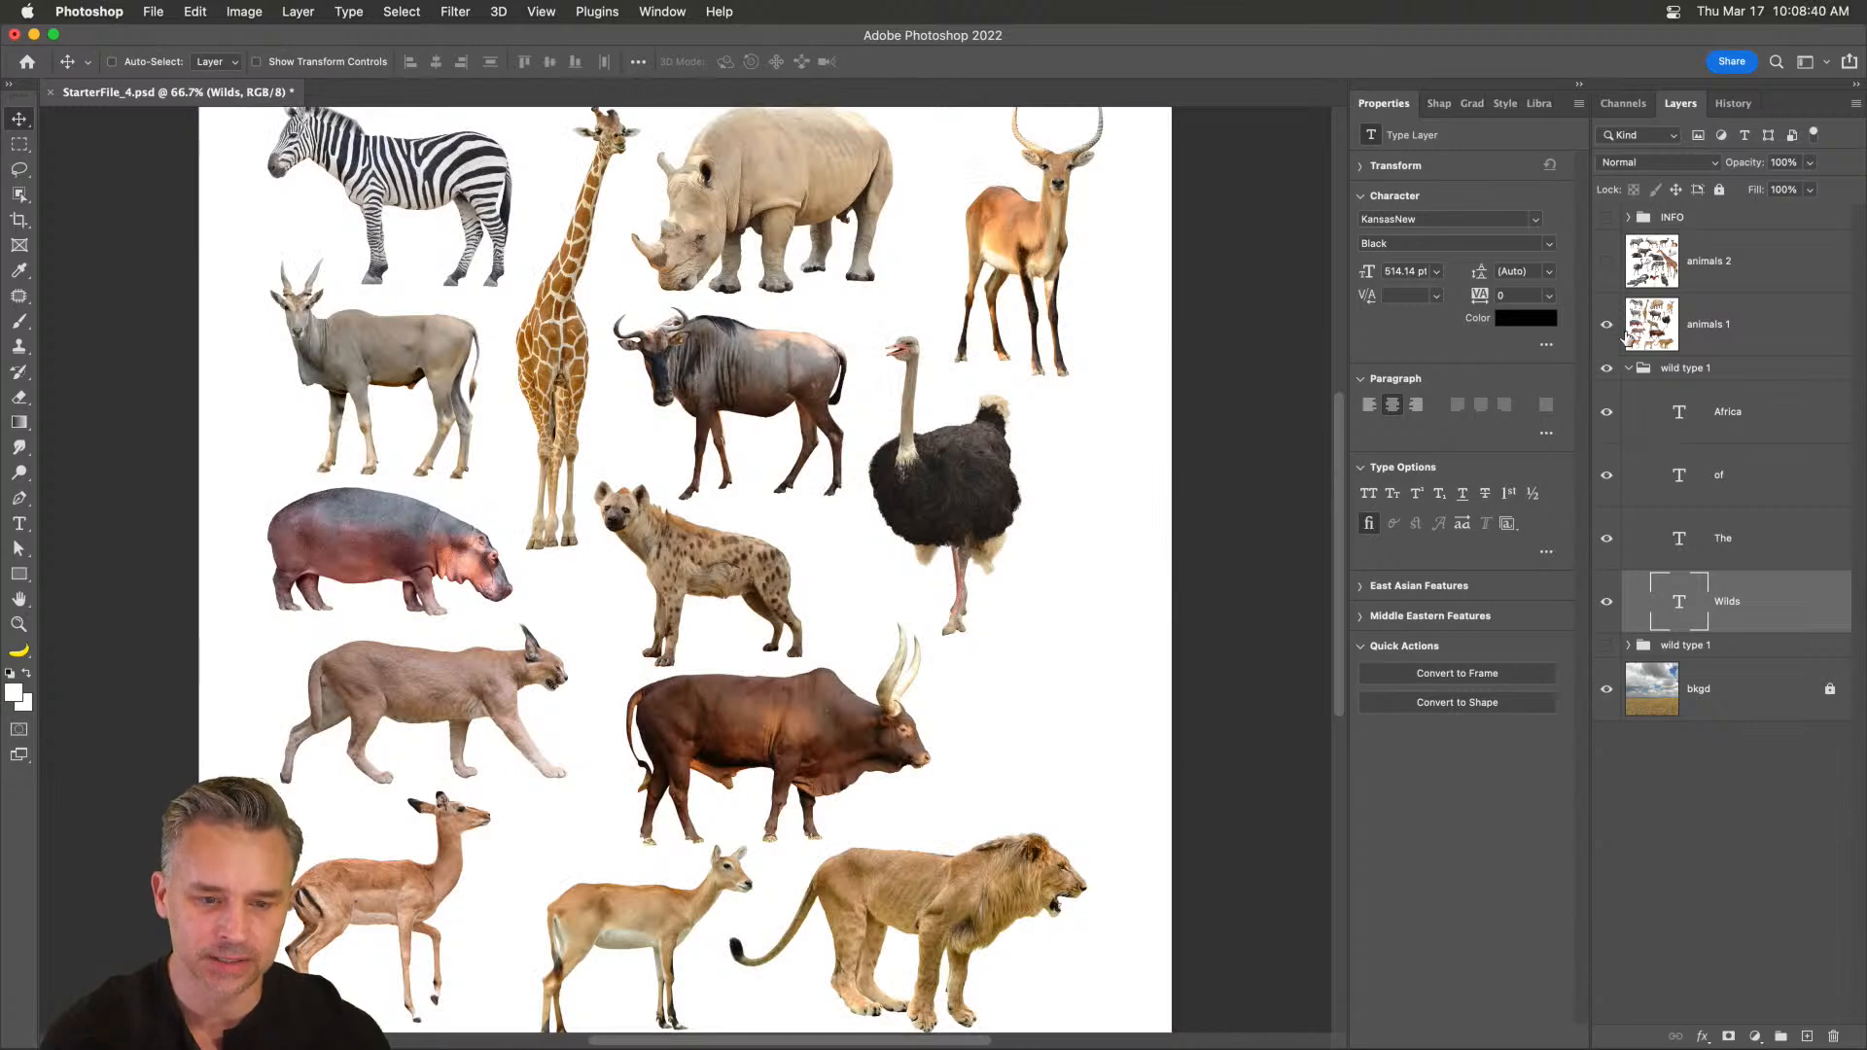
left_click(1657, 335)
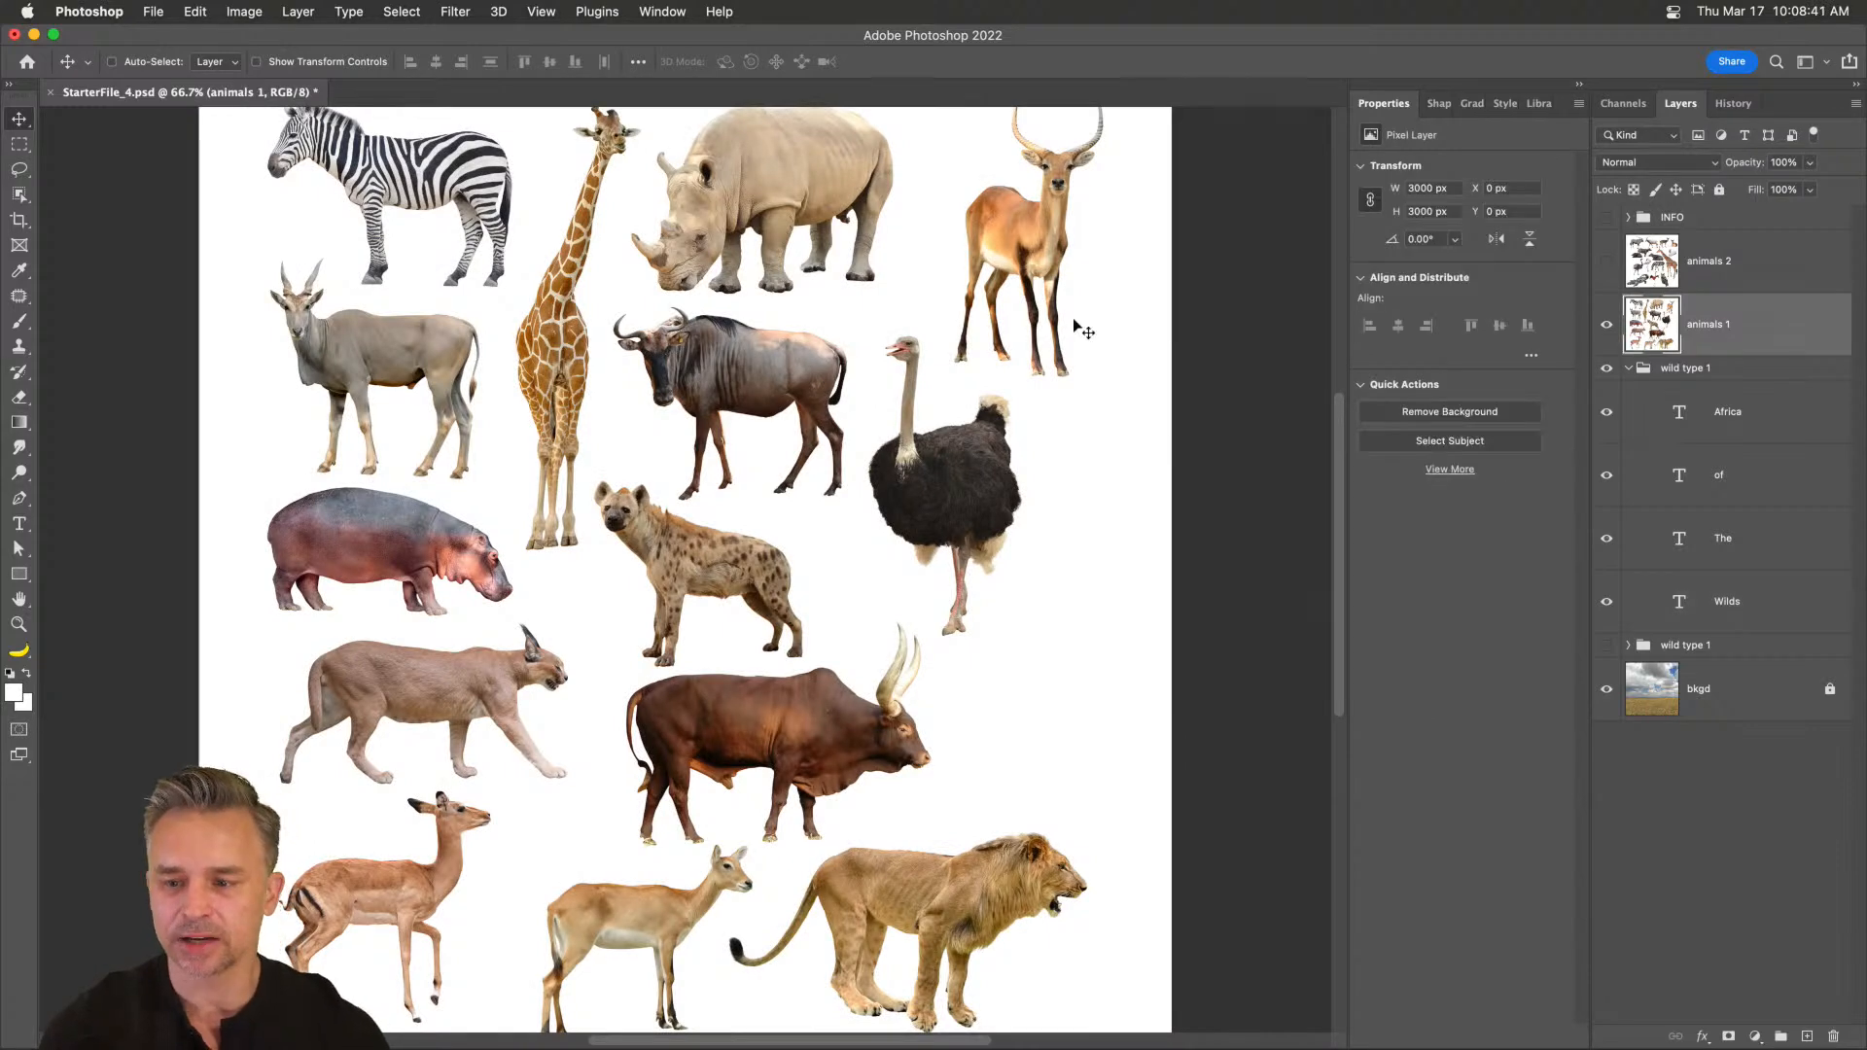
- Hide both animals layers and make the bkgd layer active
left_click(1608, 269)
left_click_drag(1608, 270, 1608, 335)
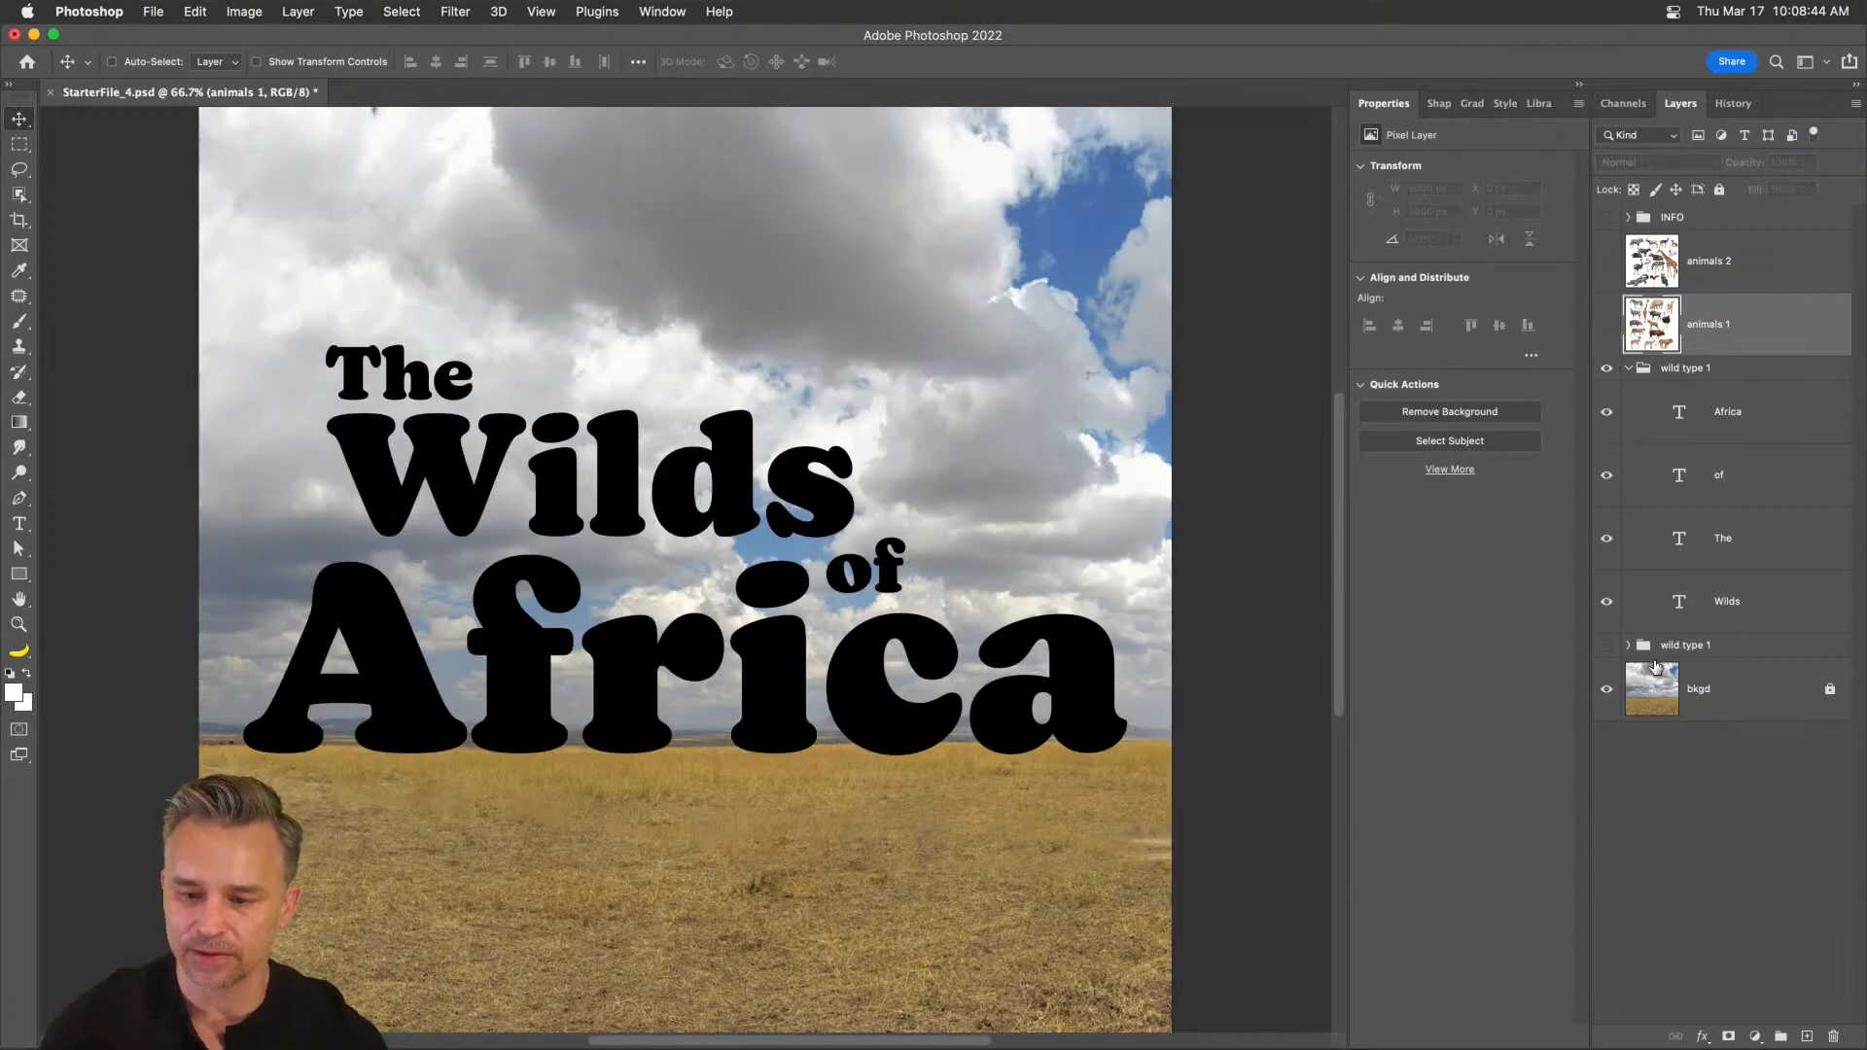
left_click(1685, 710)
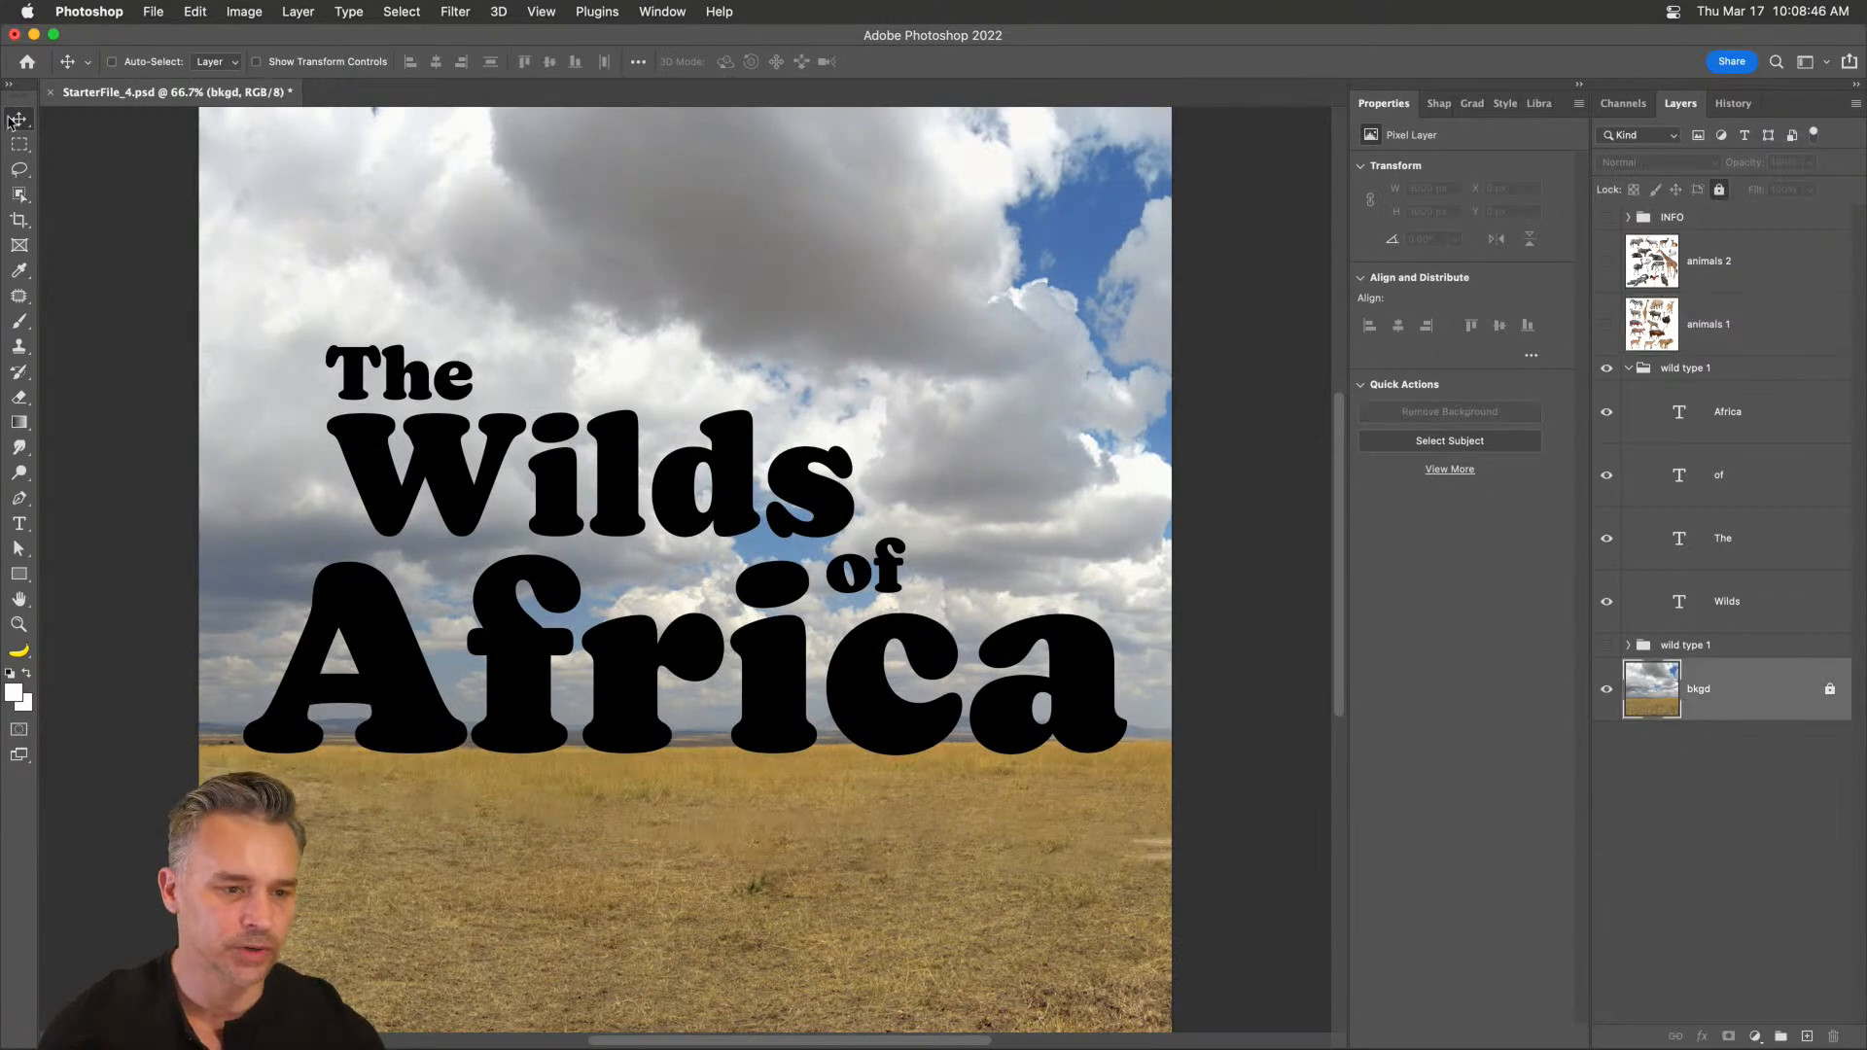
- Unlock the bkgd layer and marquee-select a square of about 229 px in the grass below "Africa"
left_click(18, 145)
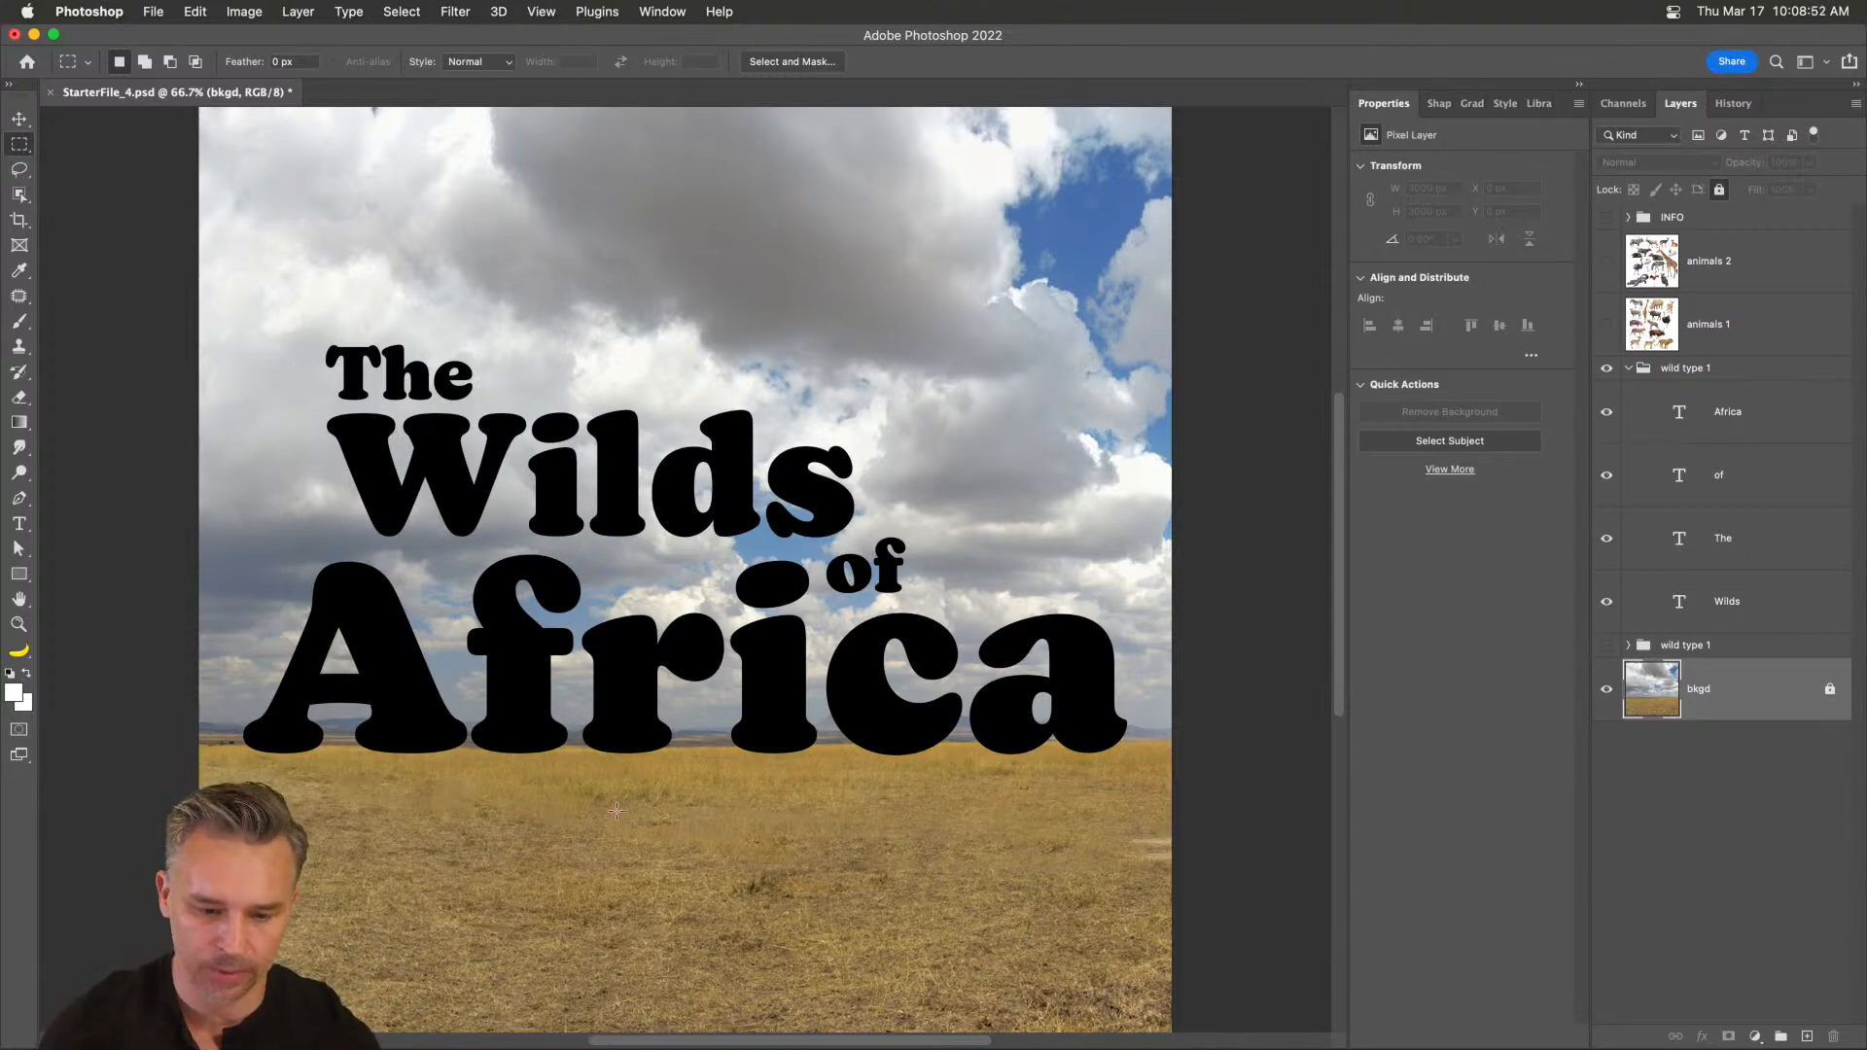
left_click(1829, 688)
left_click_drag(541, 837, 614, 912)
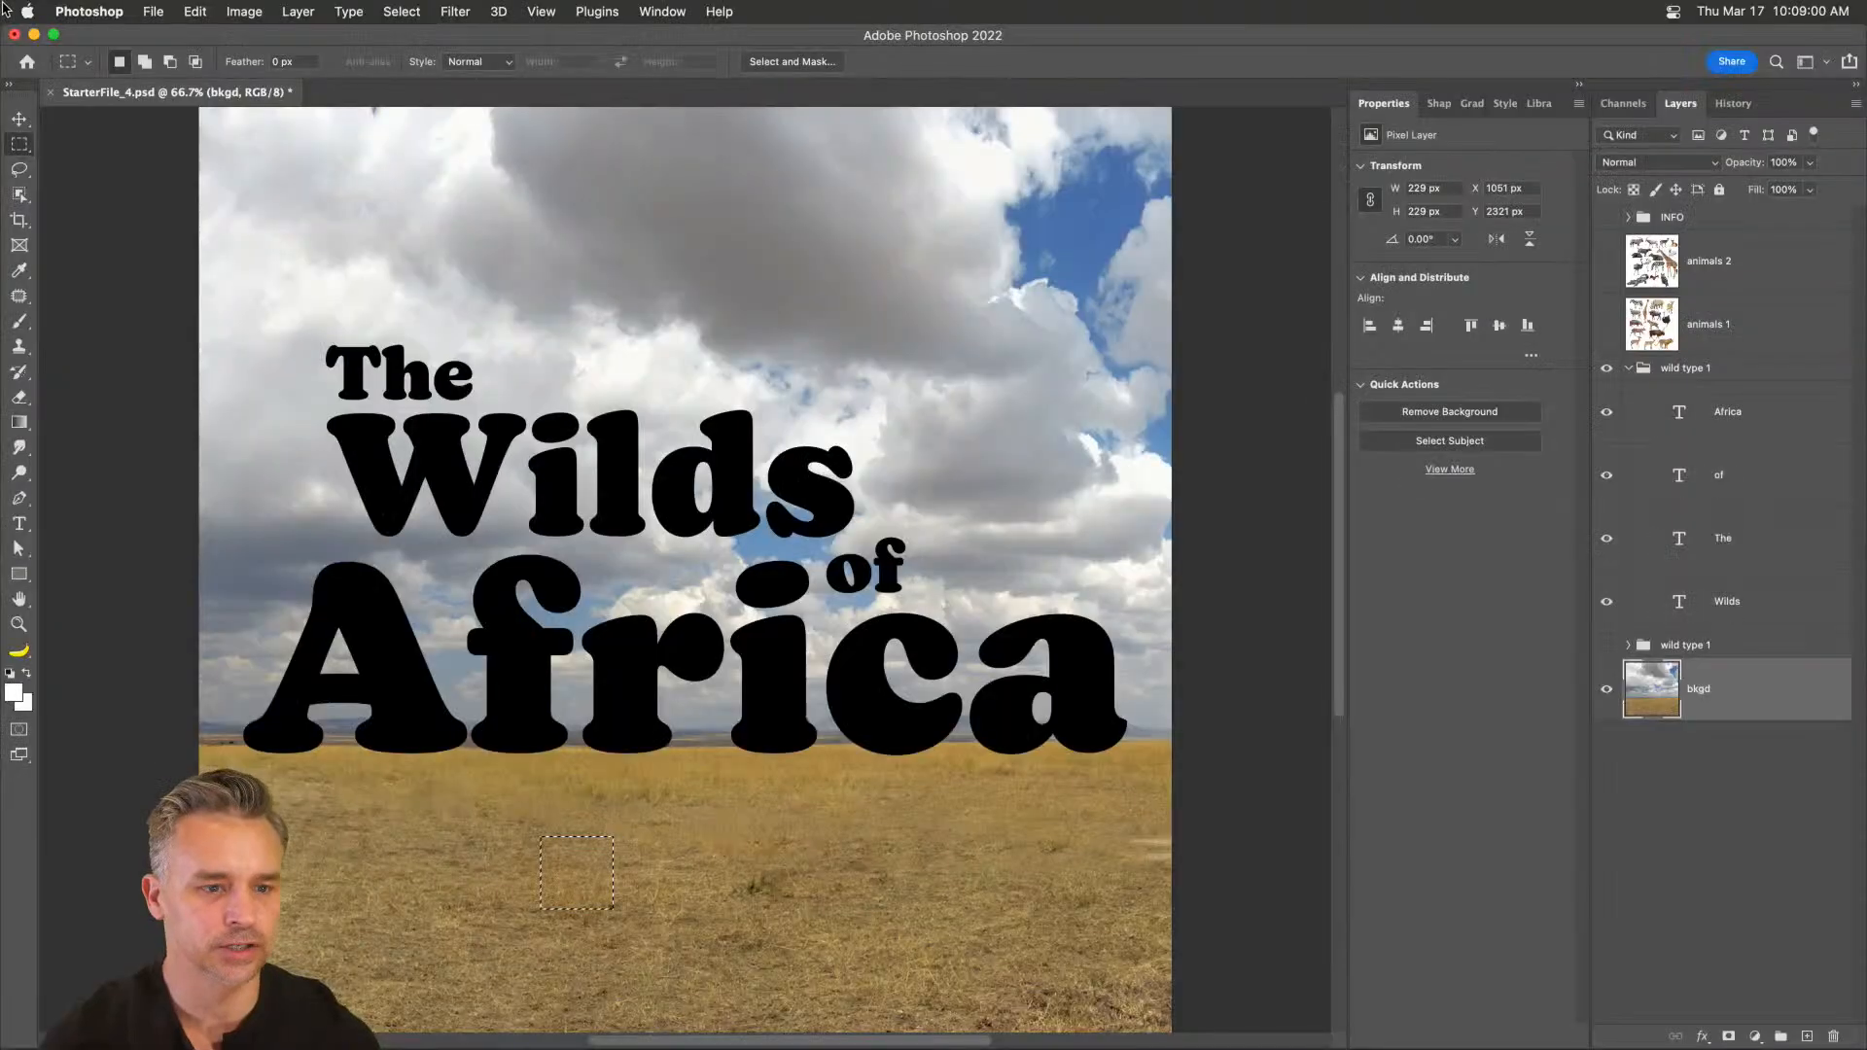
- Define the selected grass area as a pattern named "grass" and deselect it
left_click(151, 12)
mouse_move(194, 11)
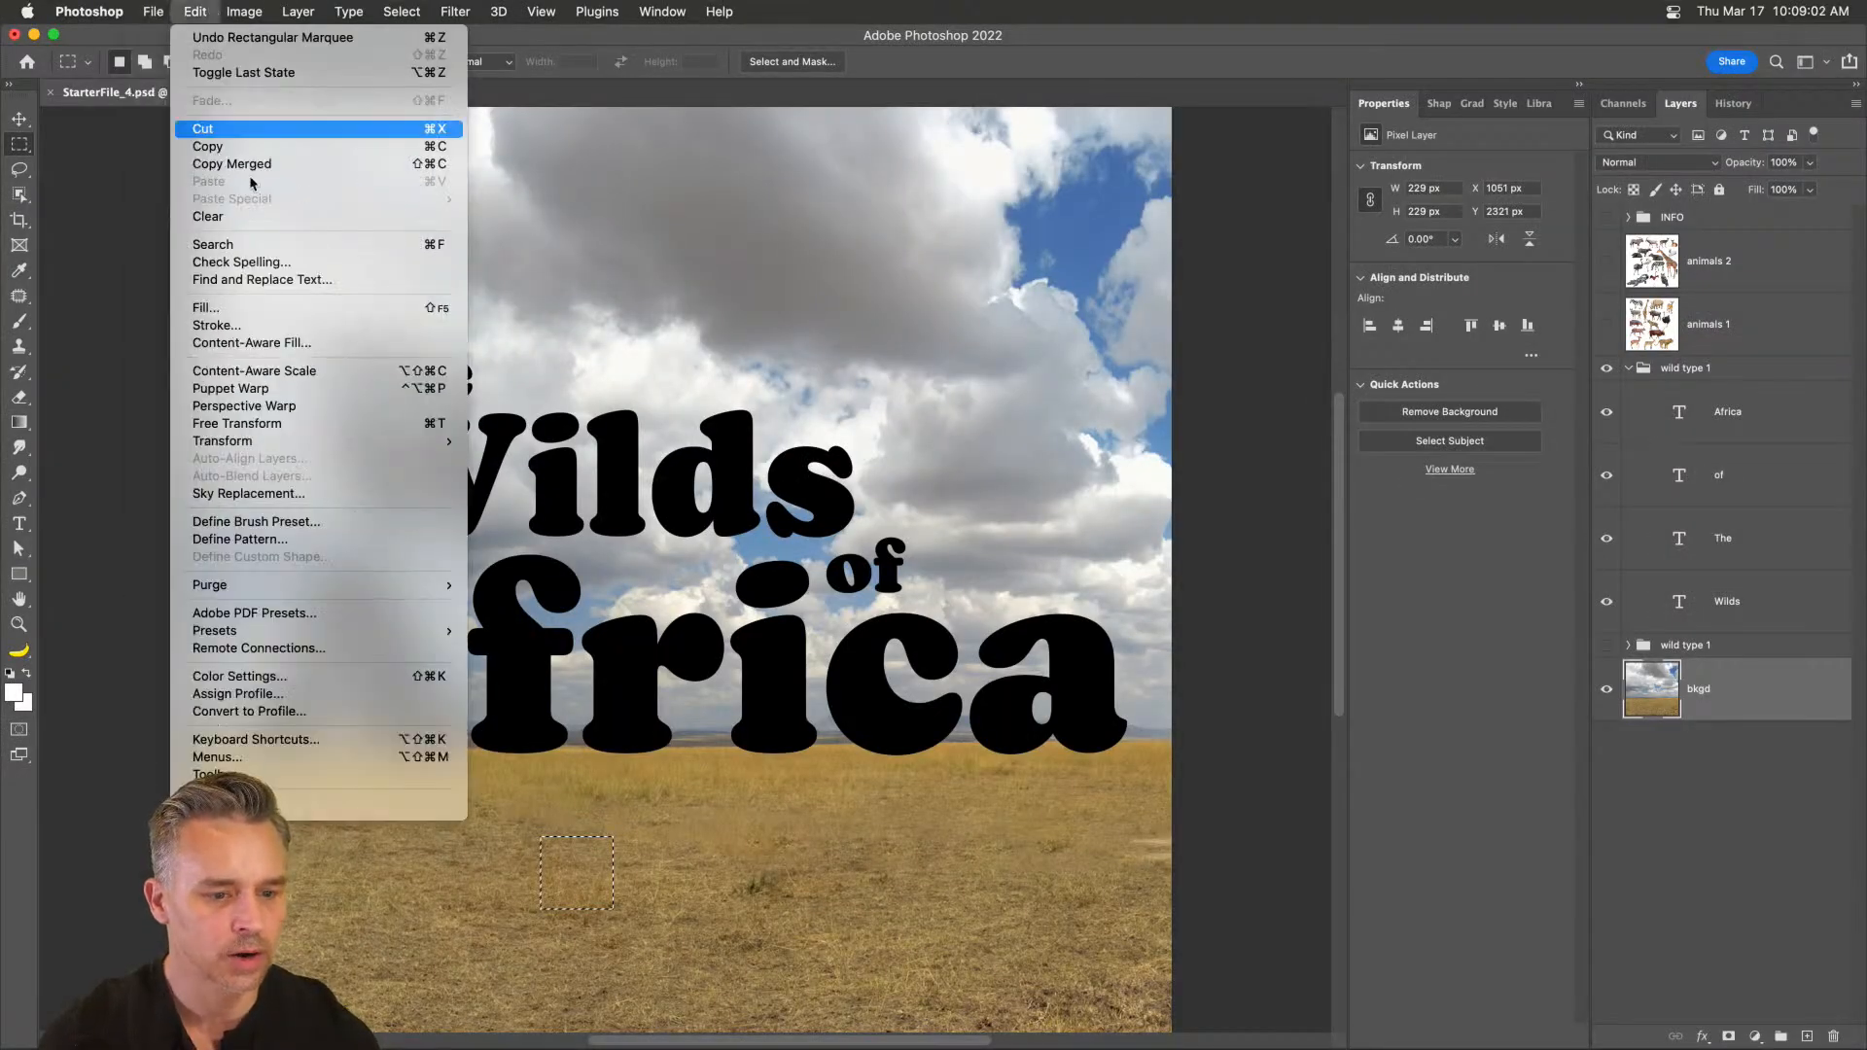
left_click(321, 539)
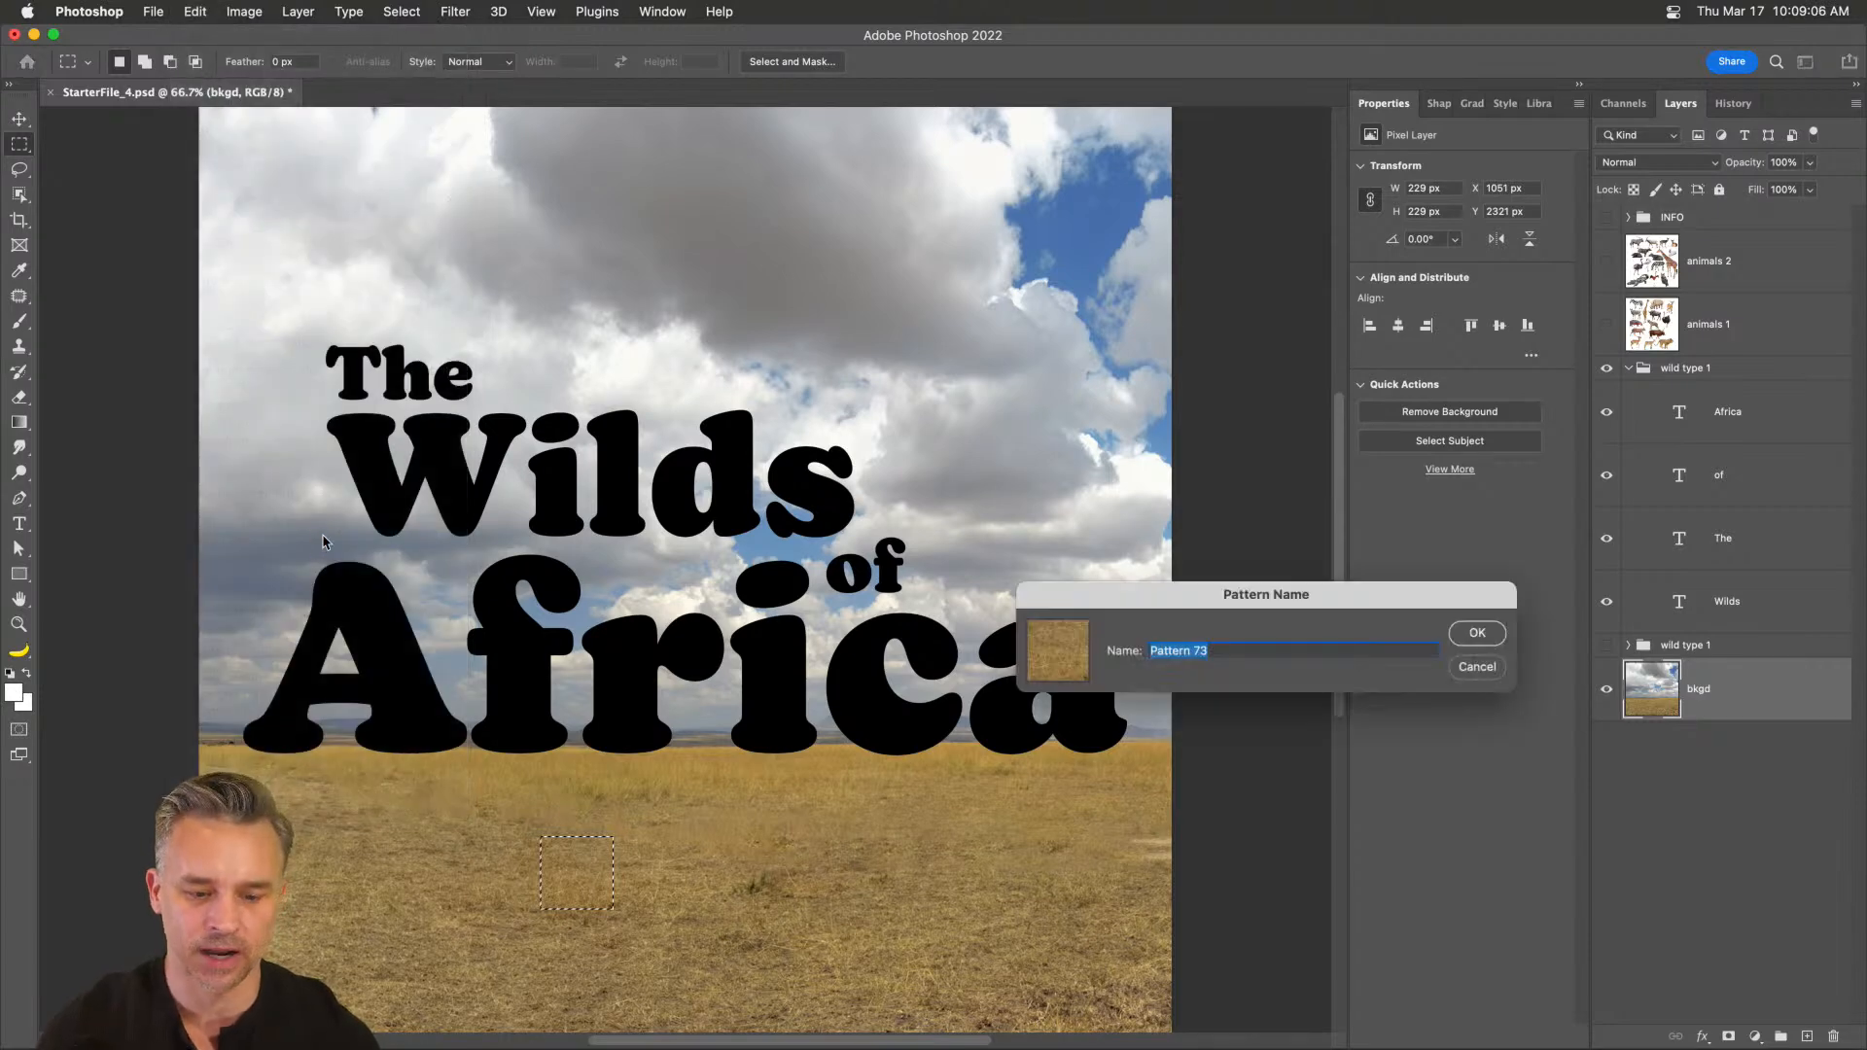
type("grass")
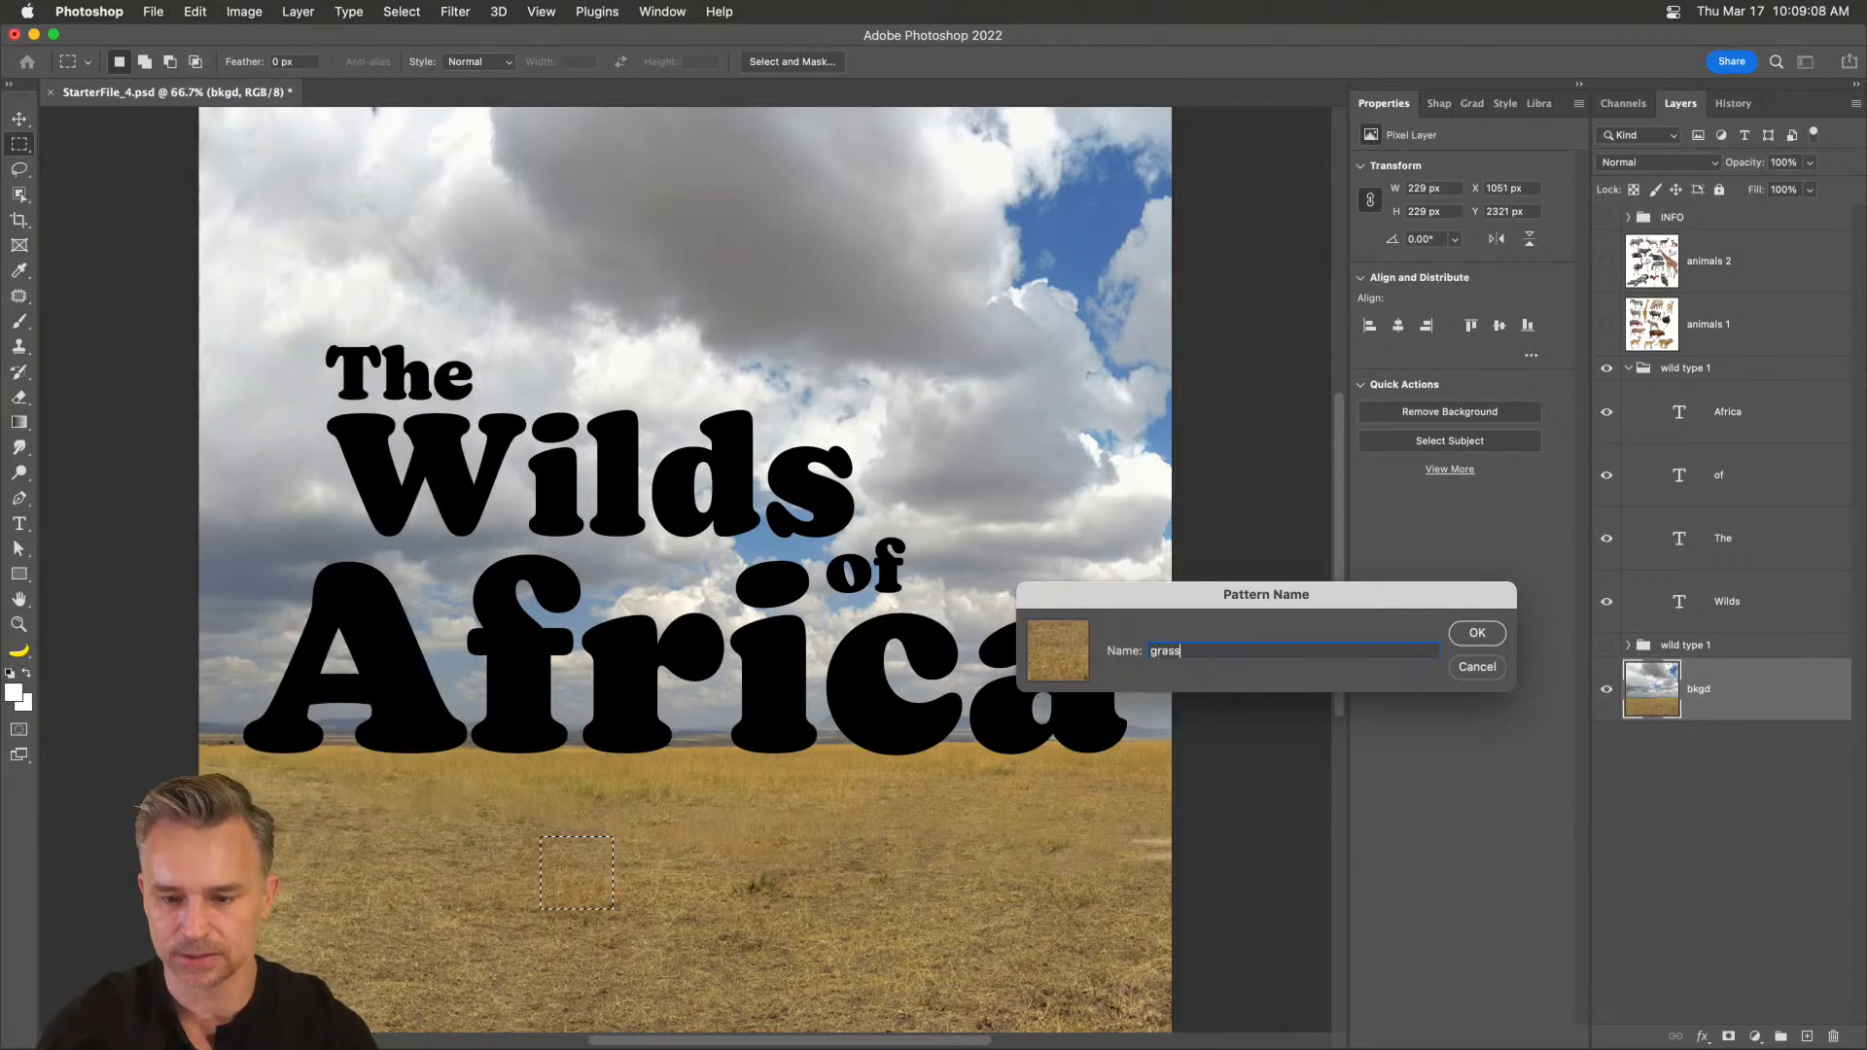
key("Return")
key("super+d")
- Open the layer style settings of the "Africa" text layer, keeping the lettering in view
left_click(1701, 613)
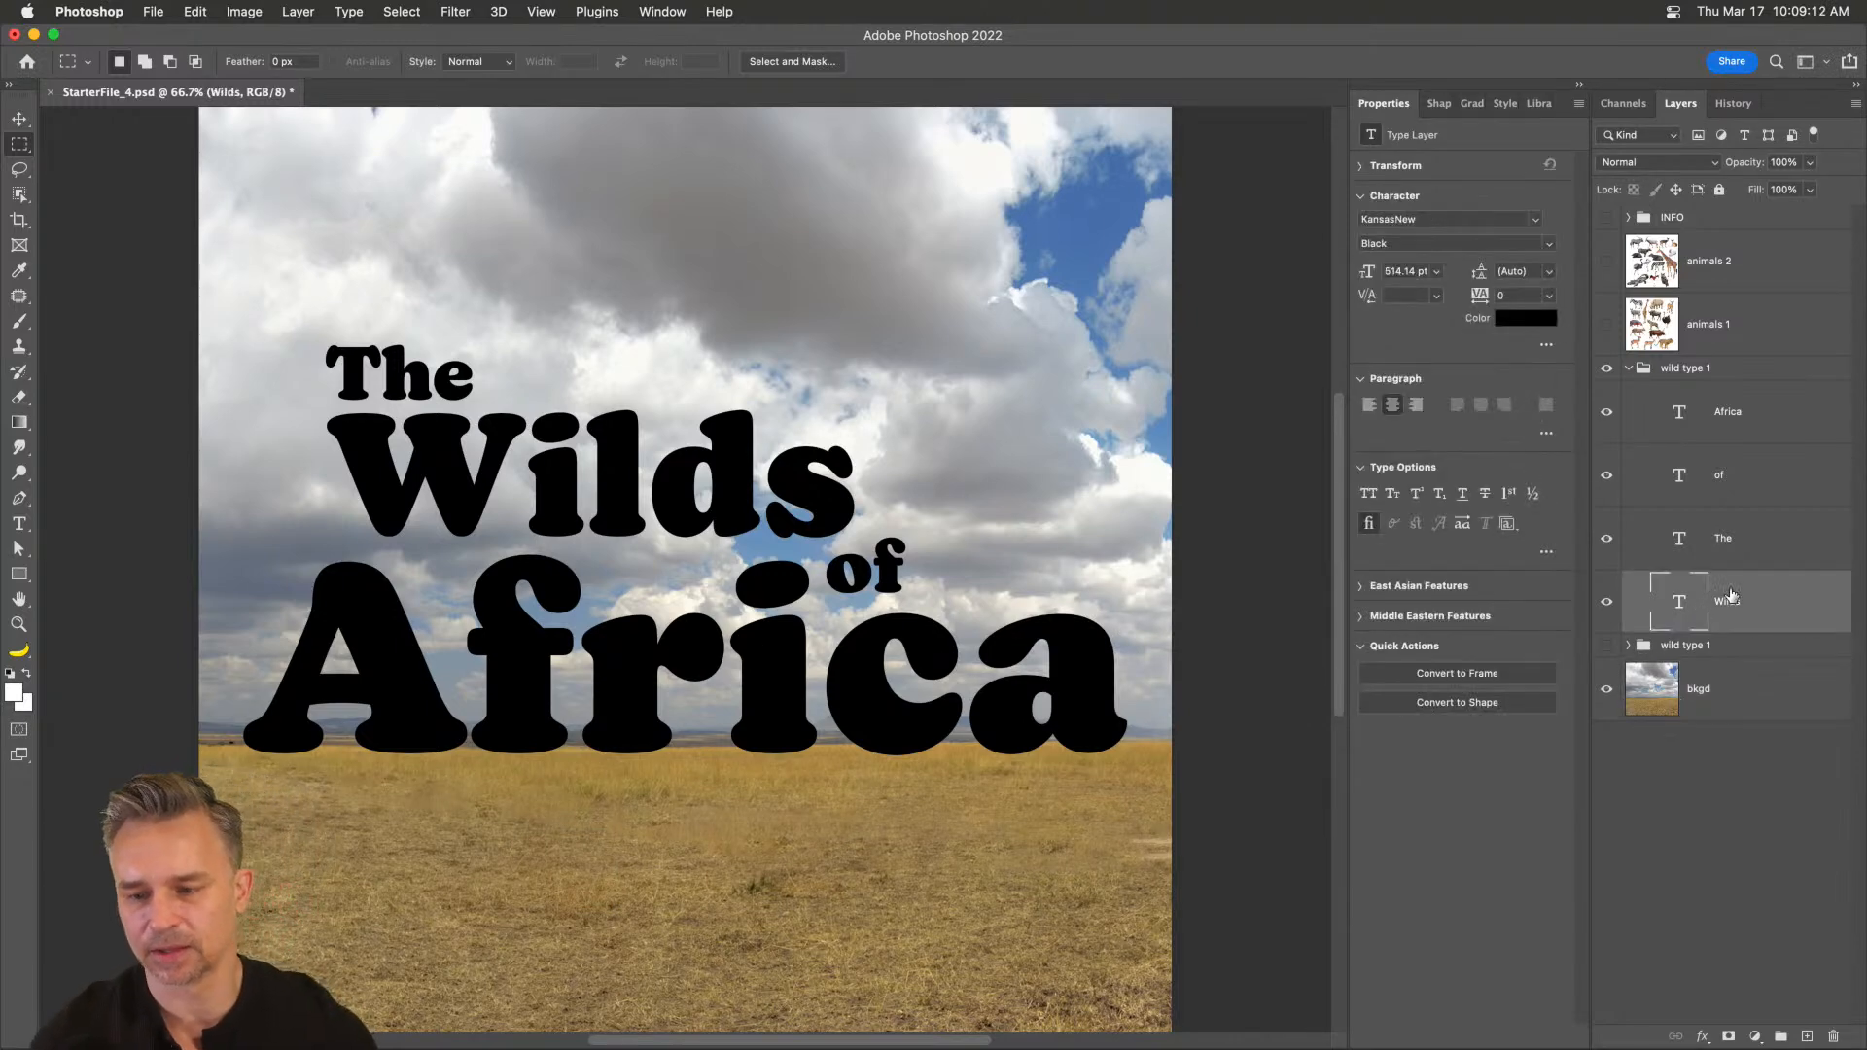
left_click(1742, 426)
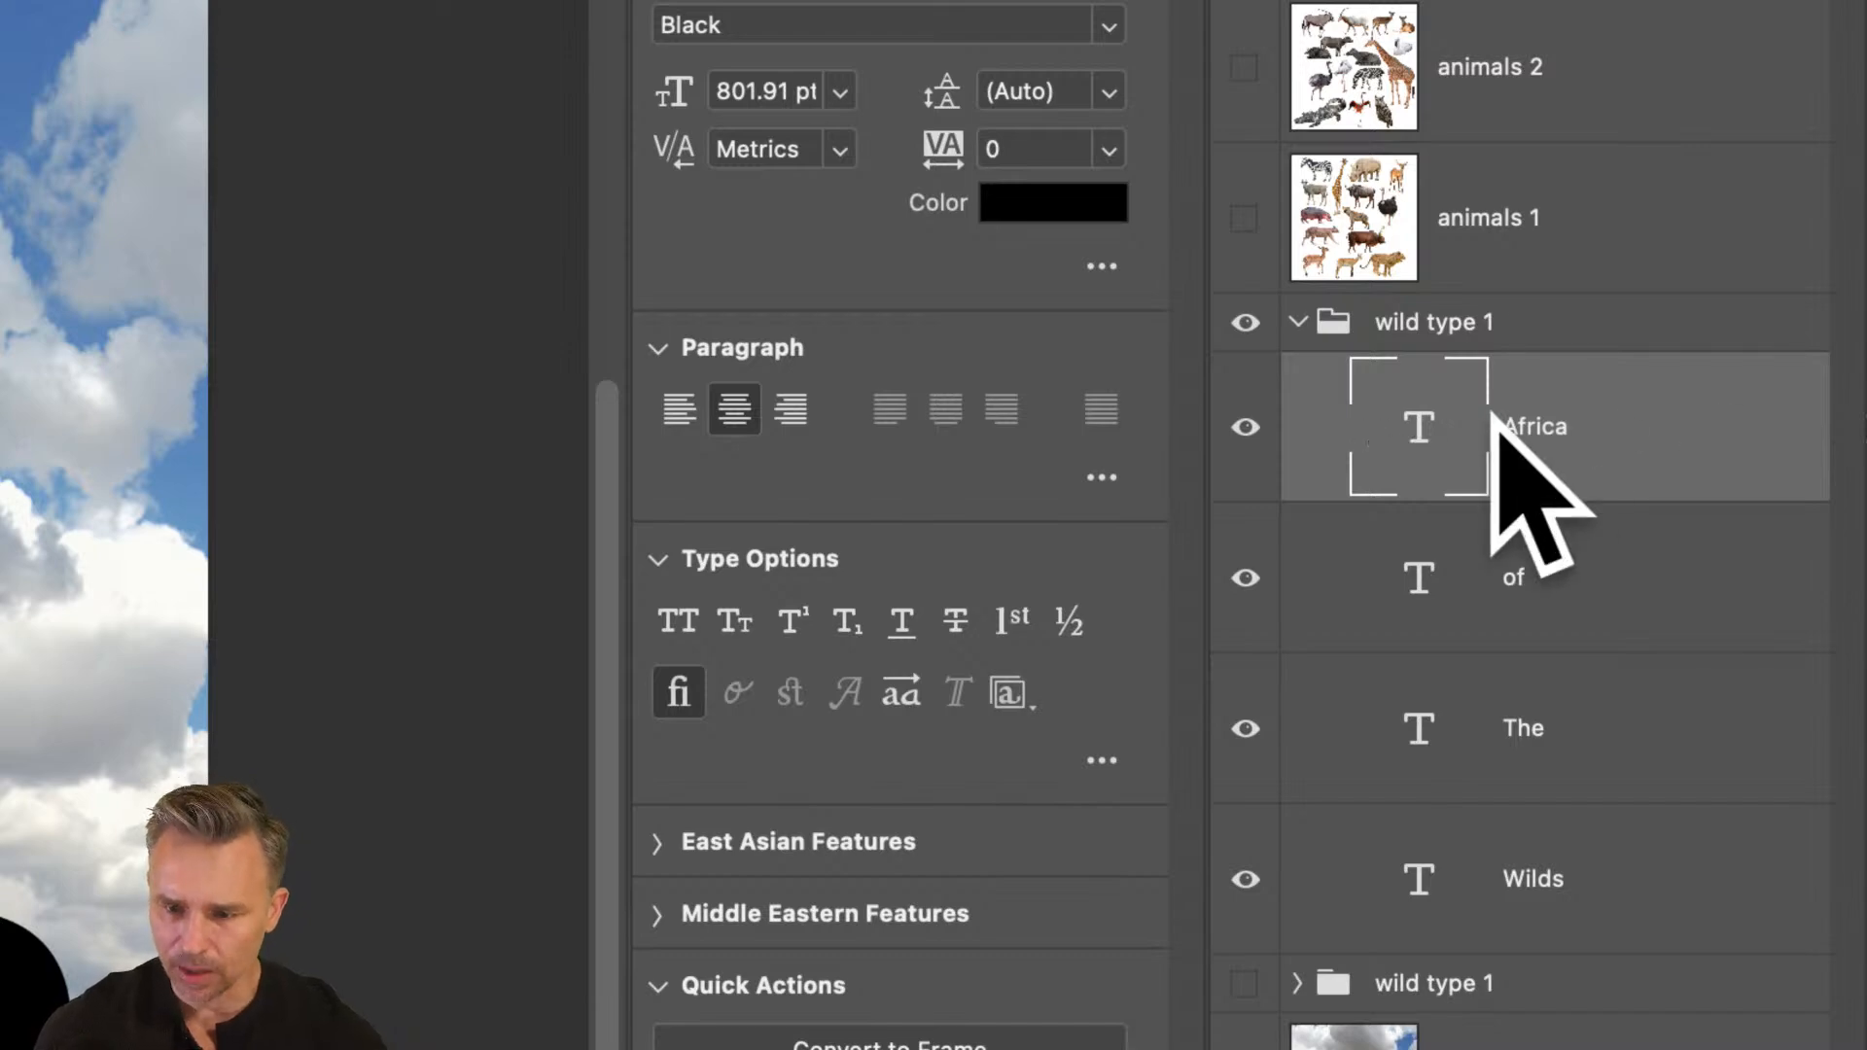
double_click(1709, 434)
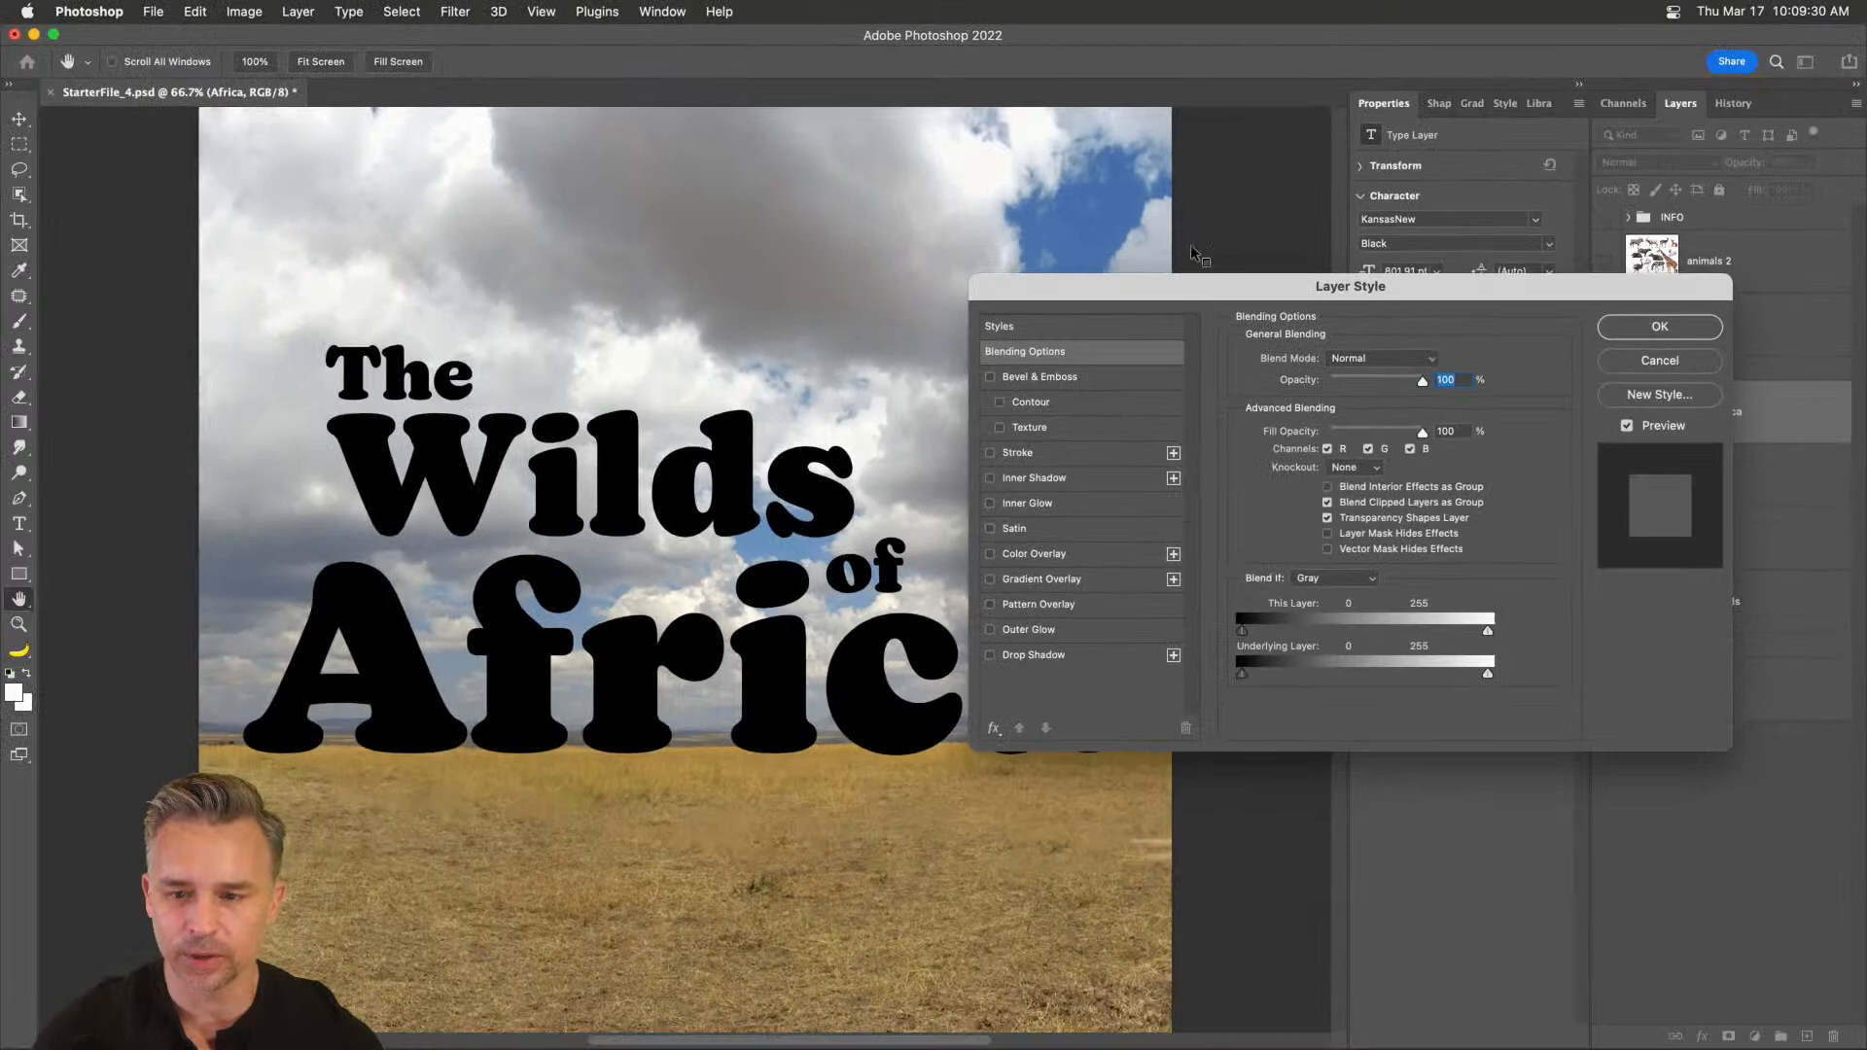
left_click_drag(1189, 285, 1154, 322)
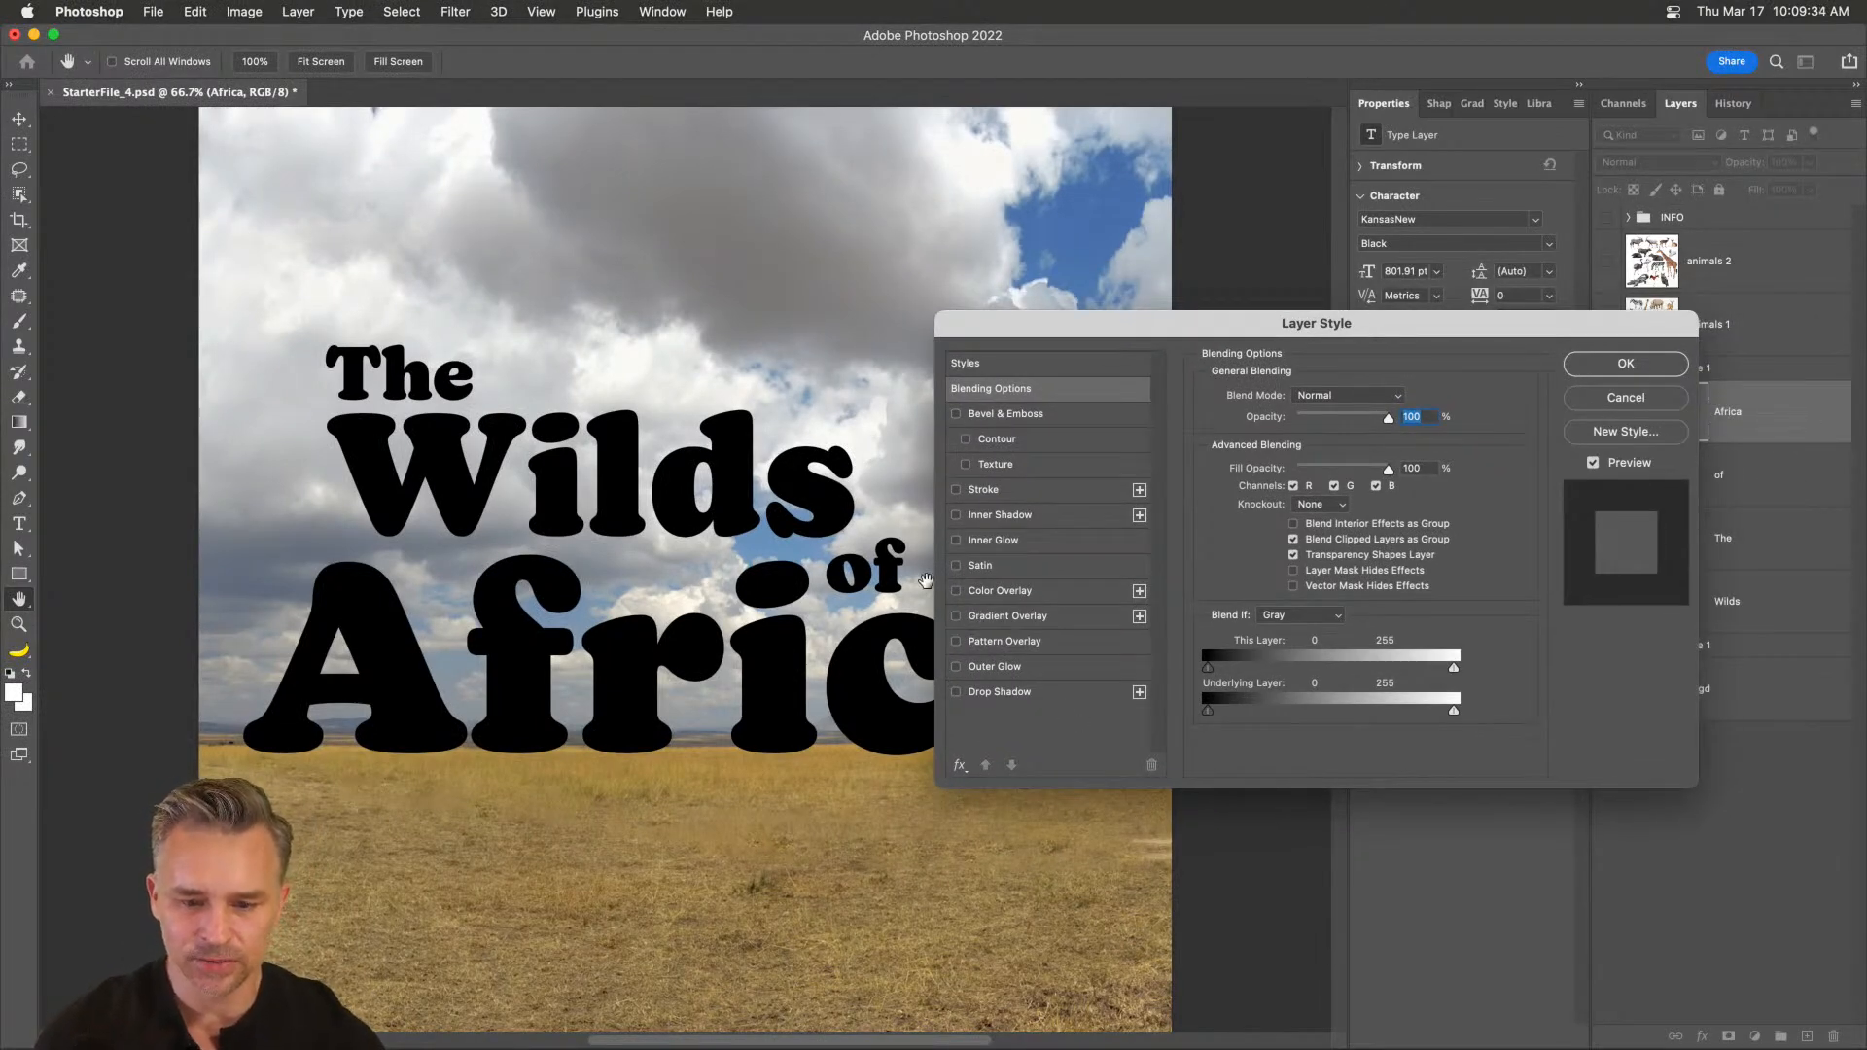
- Try a Color Overlay and a Gradient Overlay on the "Africa" text
left_click(957, 592)
left_click(957, 592)
left_click(956, 617)
left_click(956, 617)
- Add a Pattern Overlay to the "Africa" text using the custom grass pattern
left_click(957, 642)
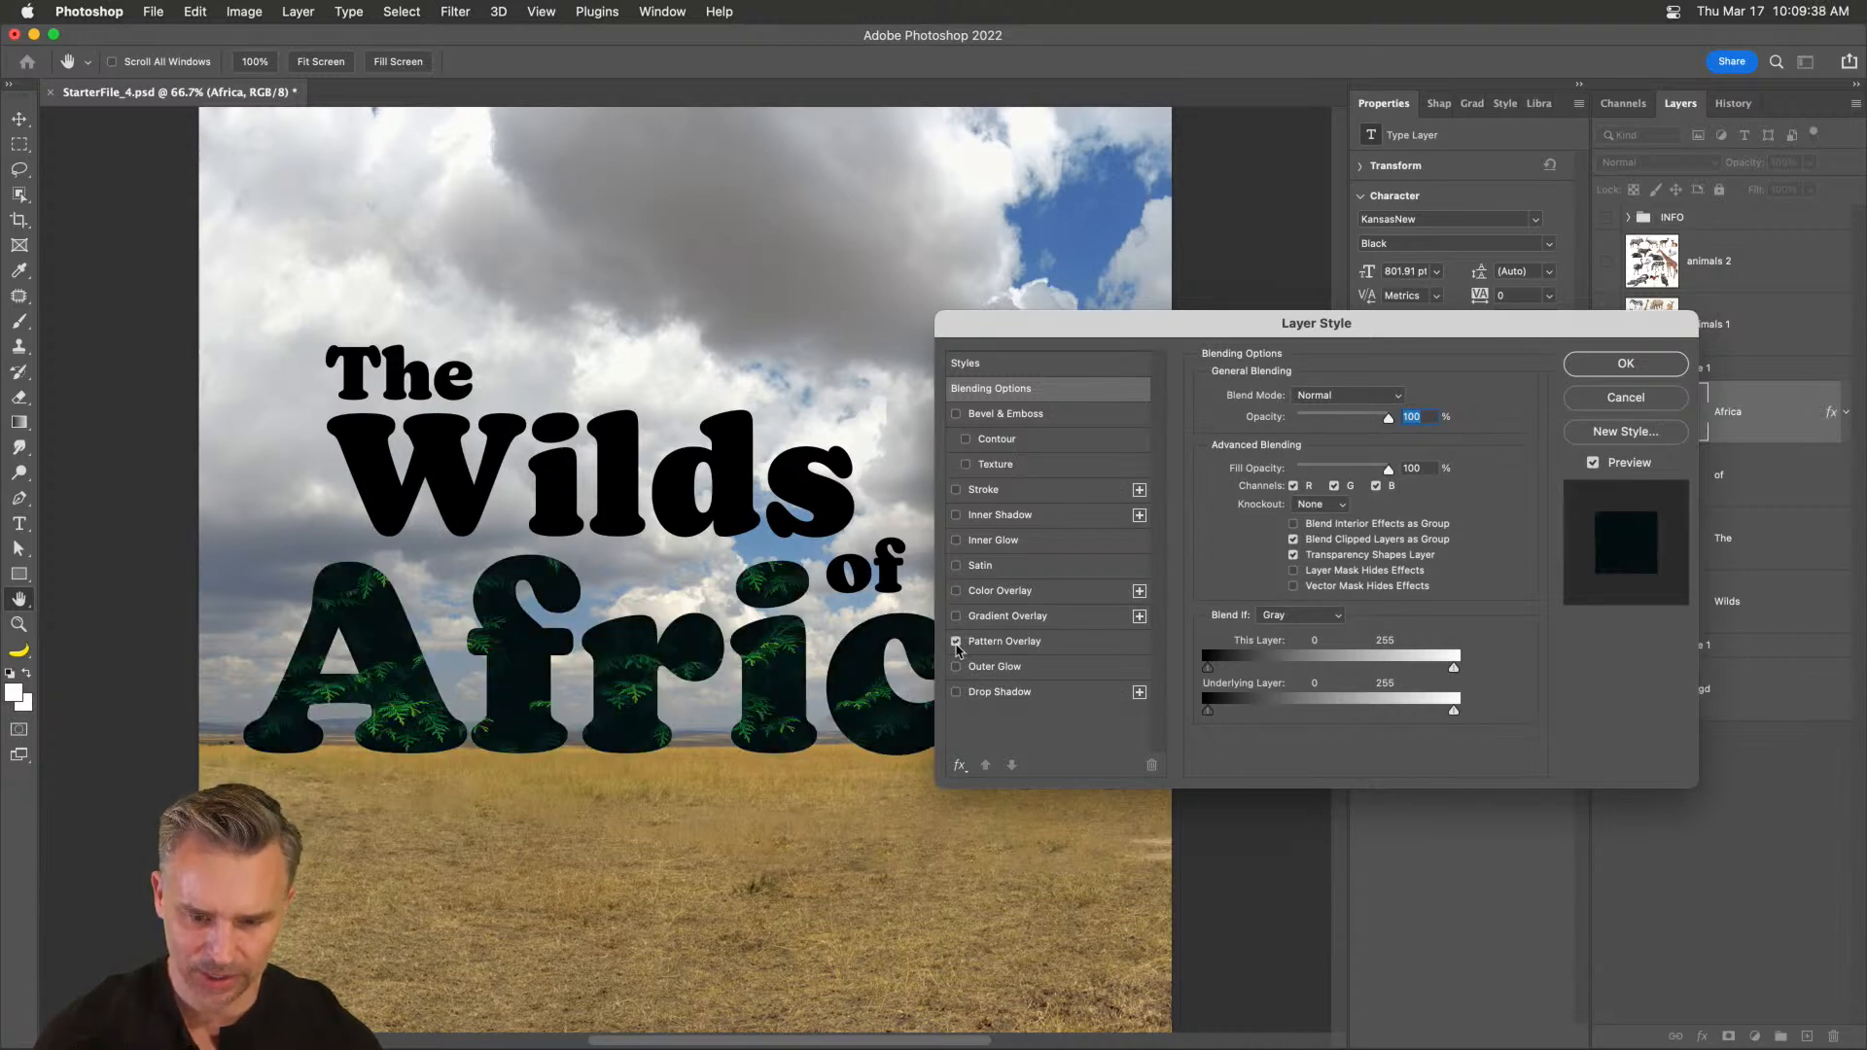
left_click(1019, 647)
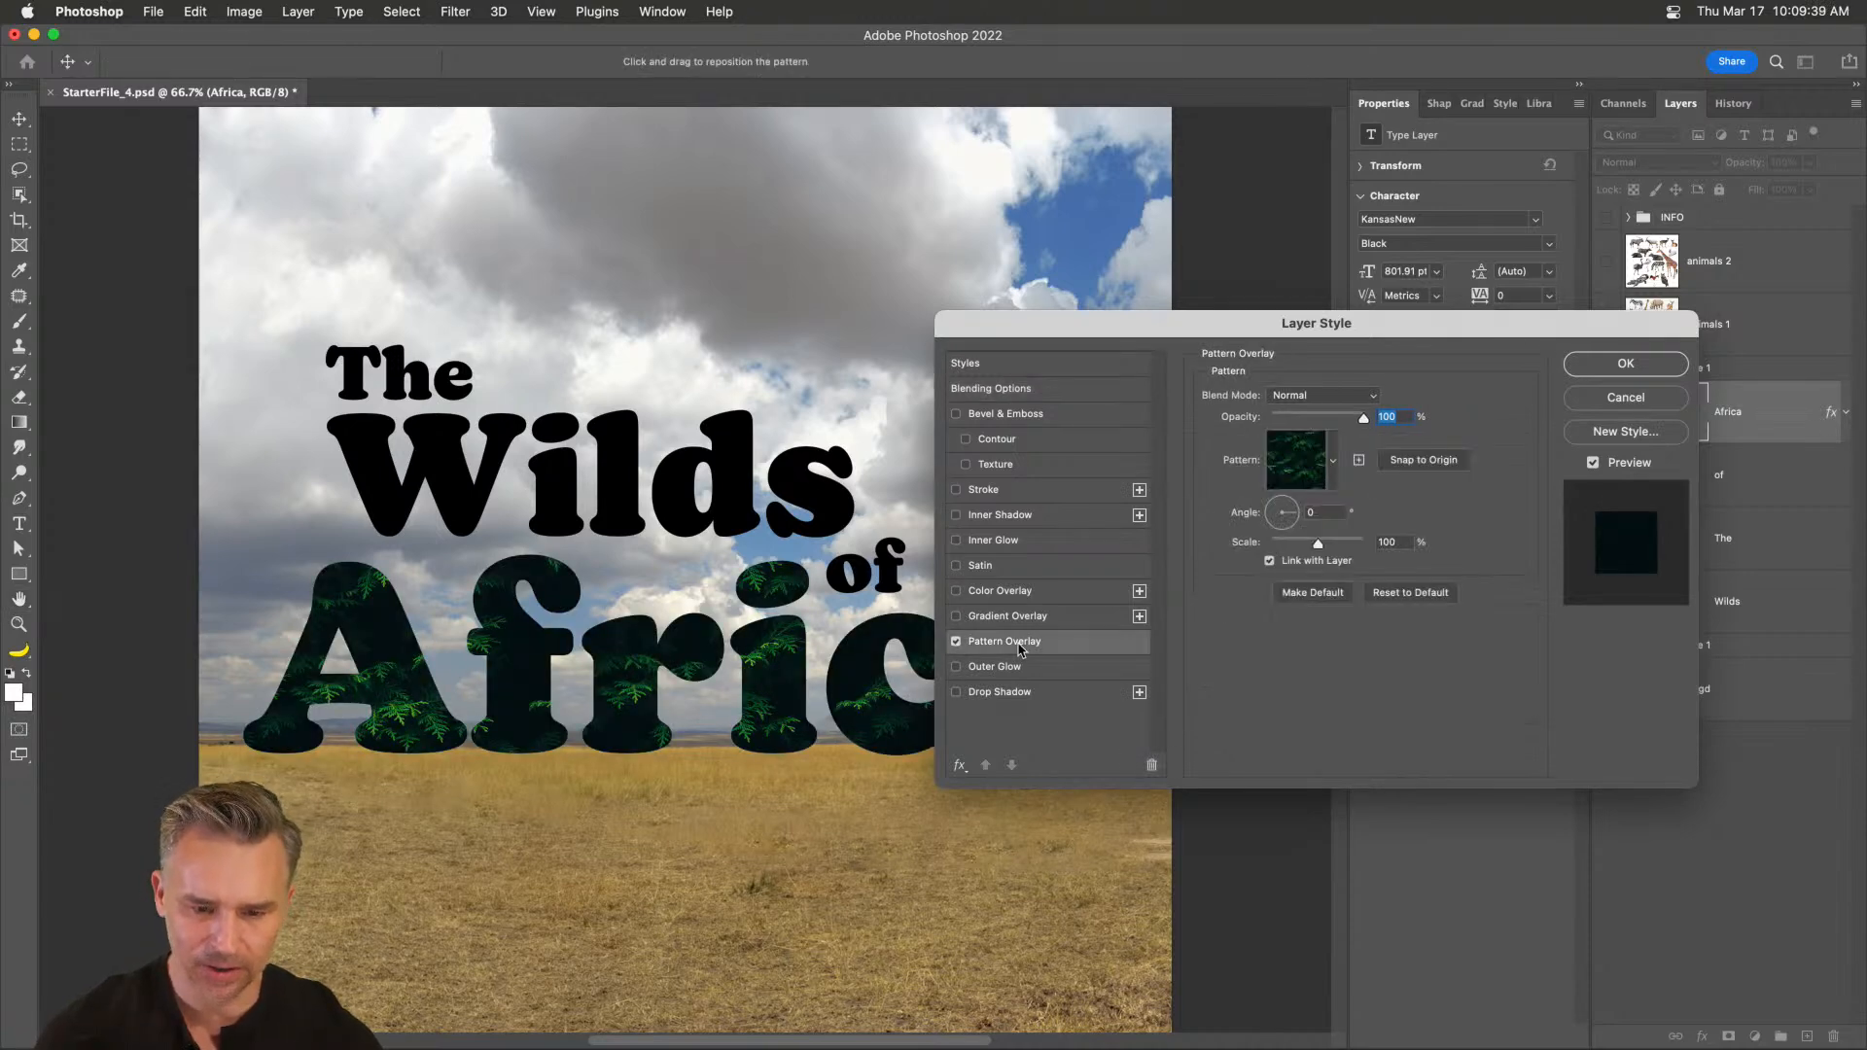
left_click(1334, 460)
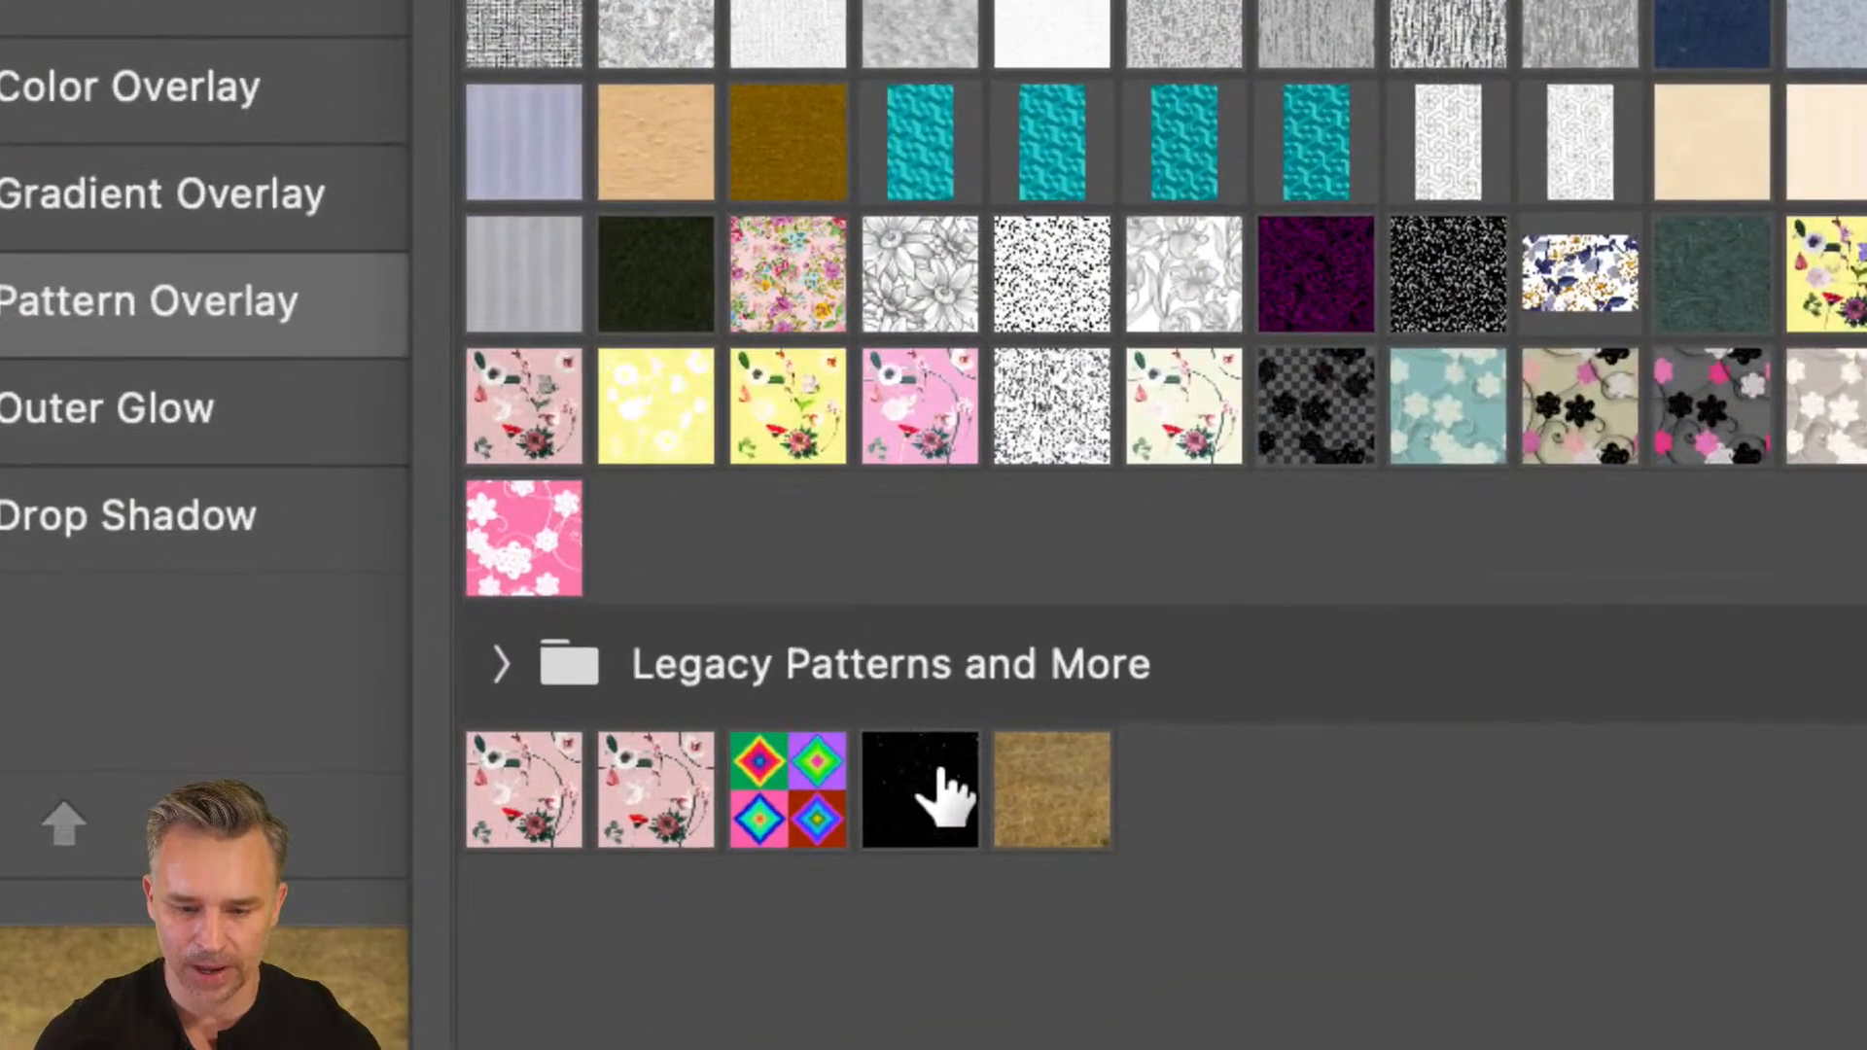
left_click(1020, 788)
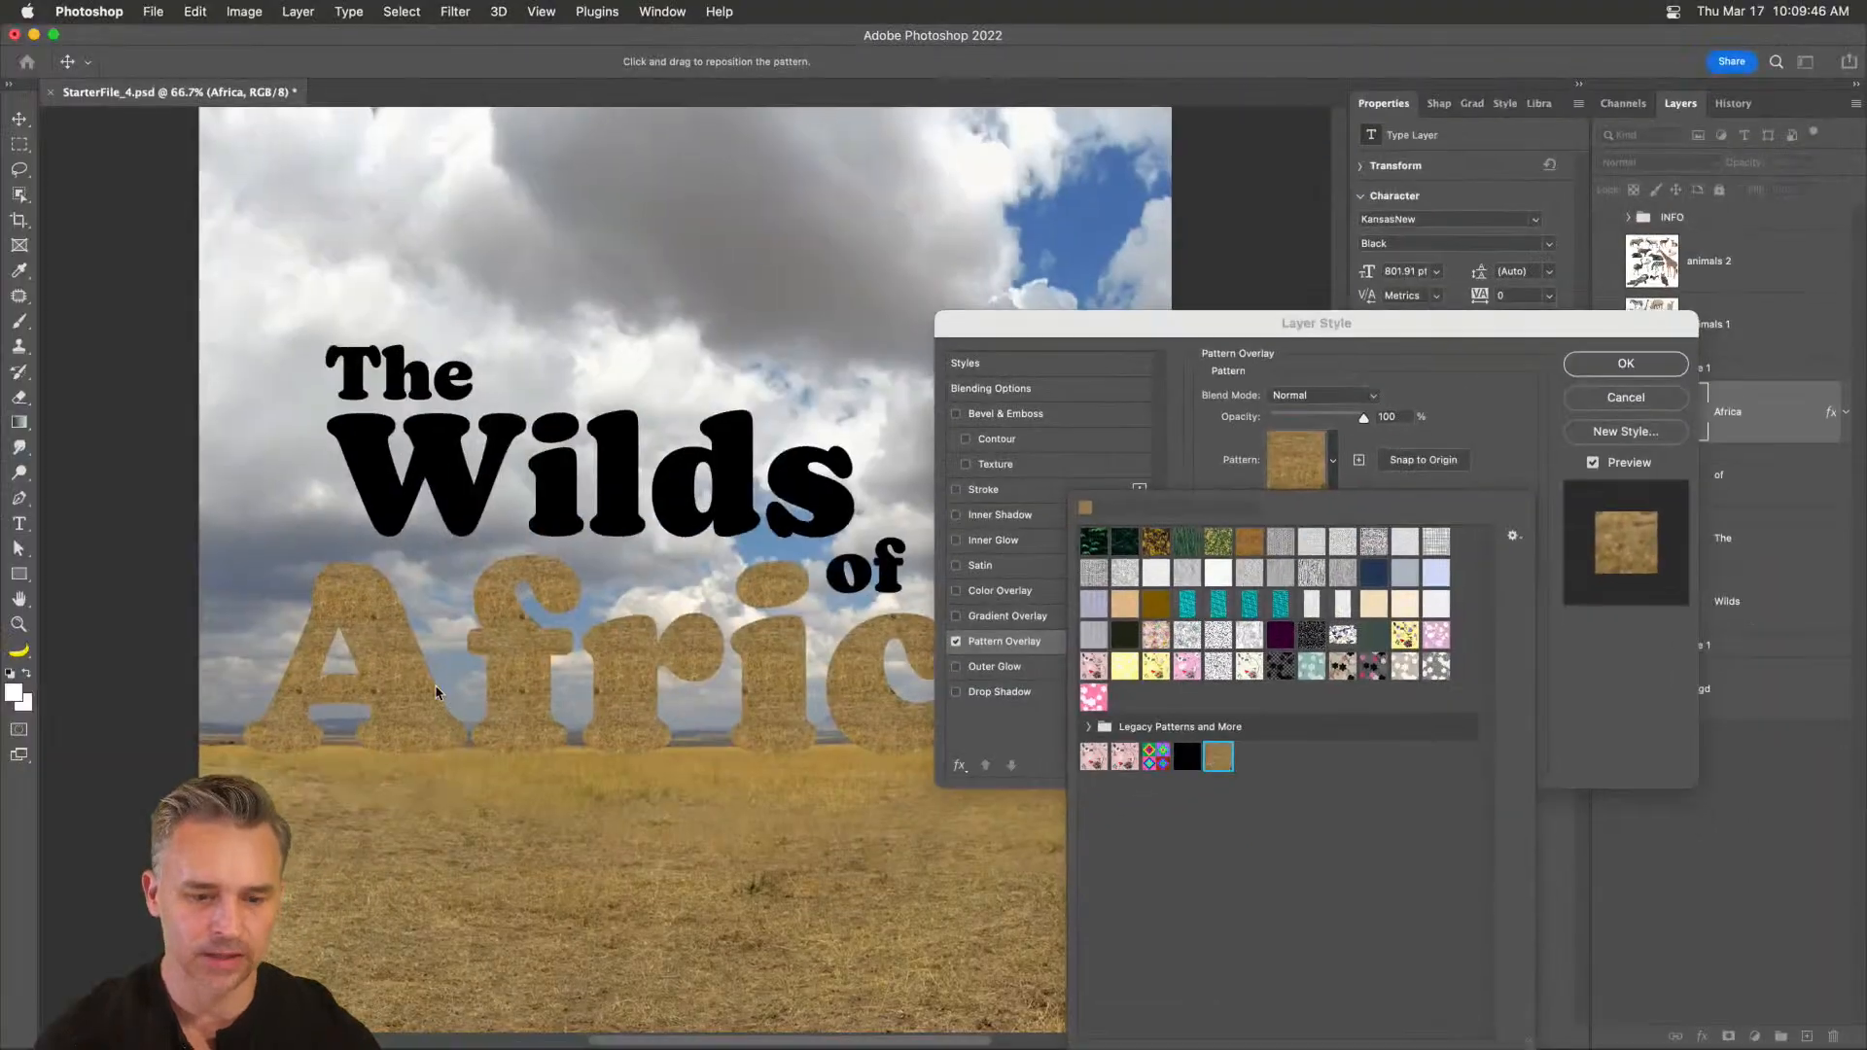
left_click(1584, 375)
left_click(1595, 369)
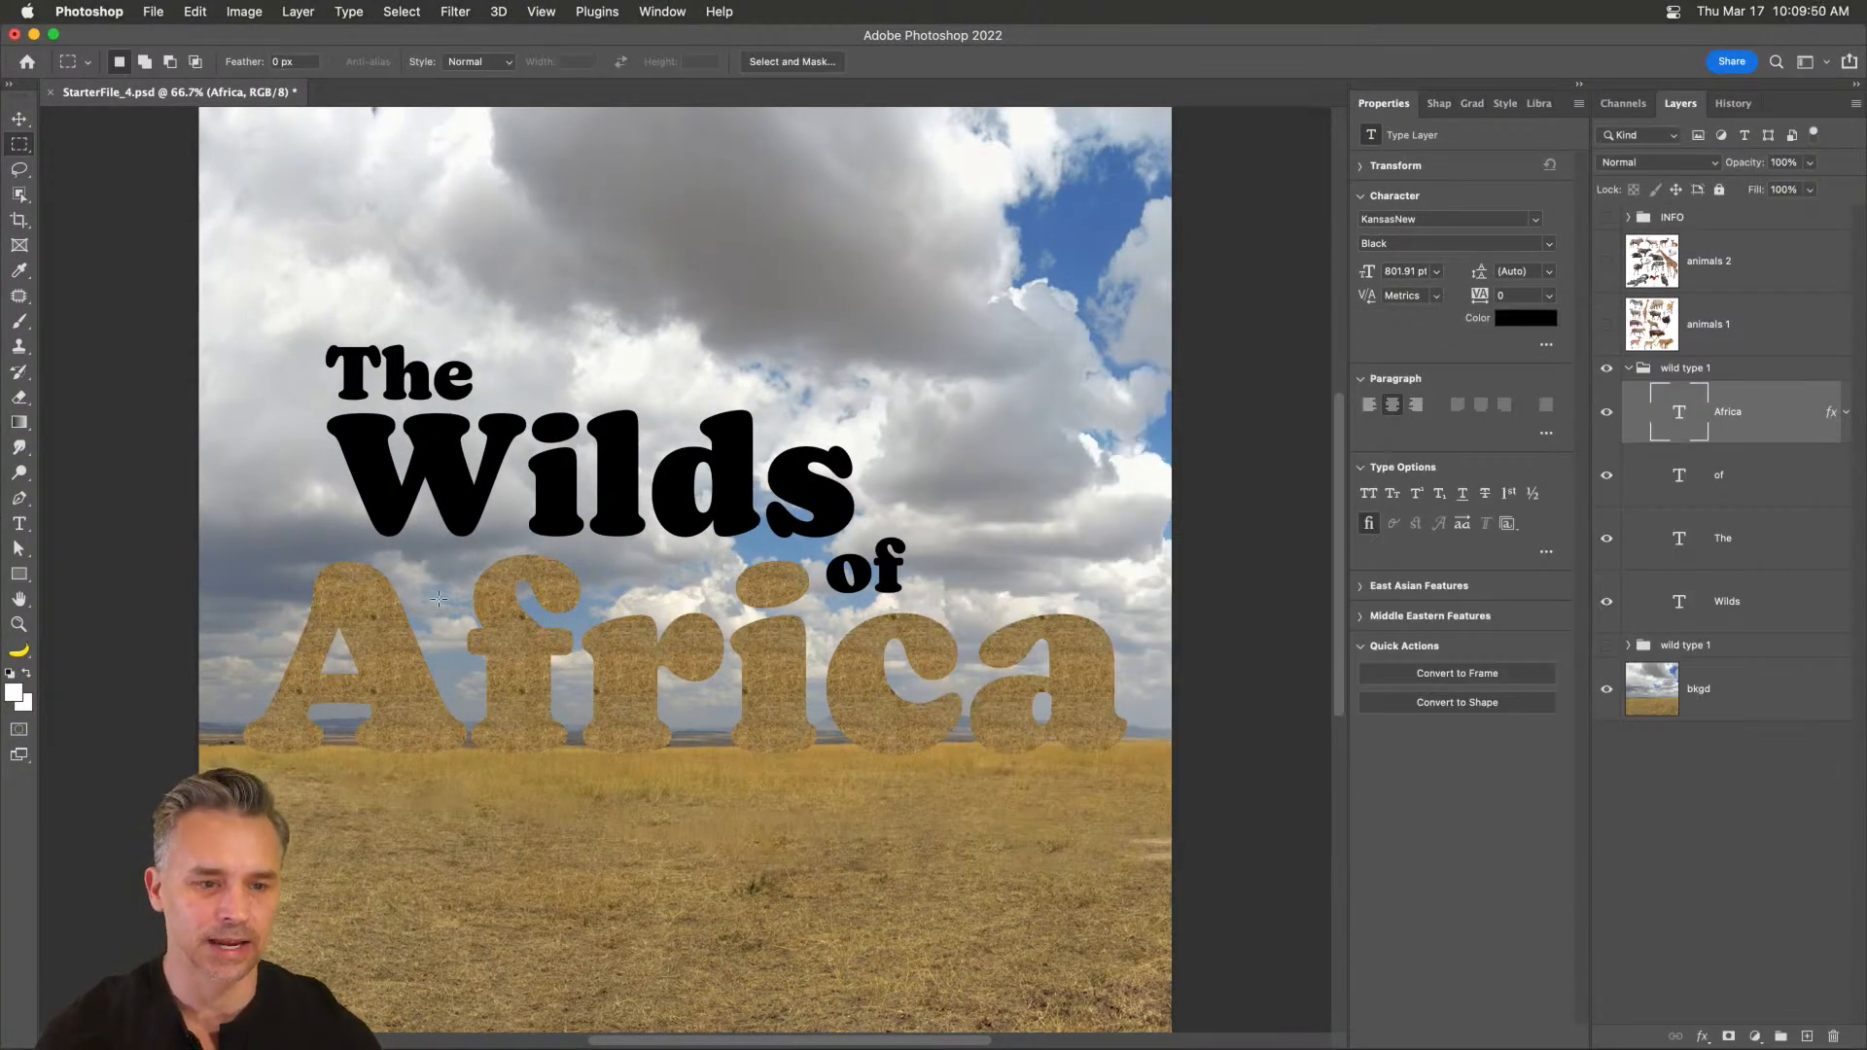
- Shift the grass-filled word "Africa" slightly to the left
key("v")
left_click_drag(527, 656, 517, 646)
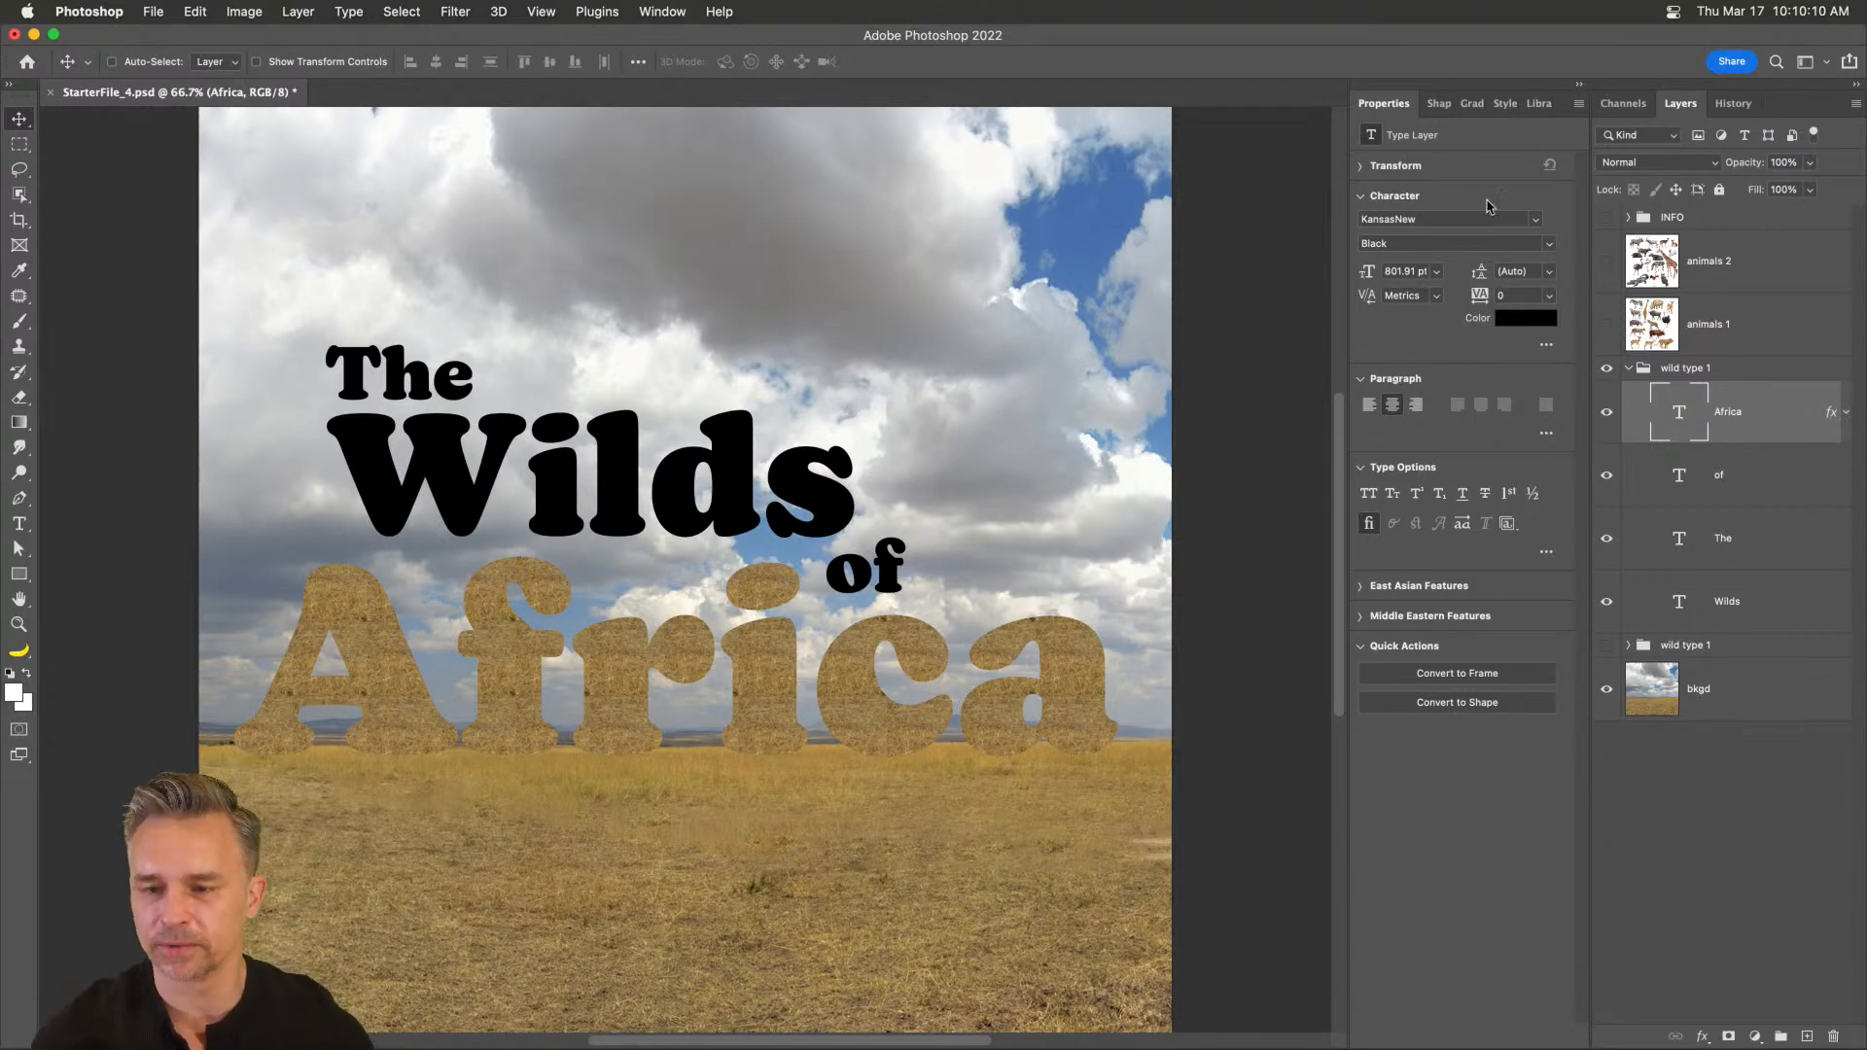
- Display the pattern library and expand the Dirt group within 2019 Patterns
left_click(669, 10)
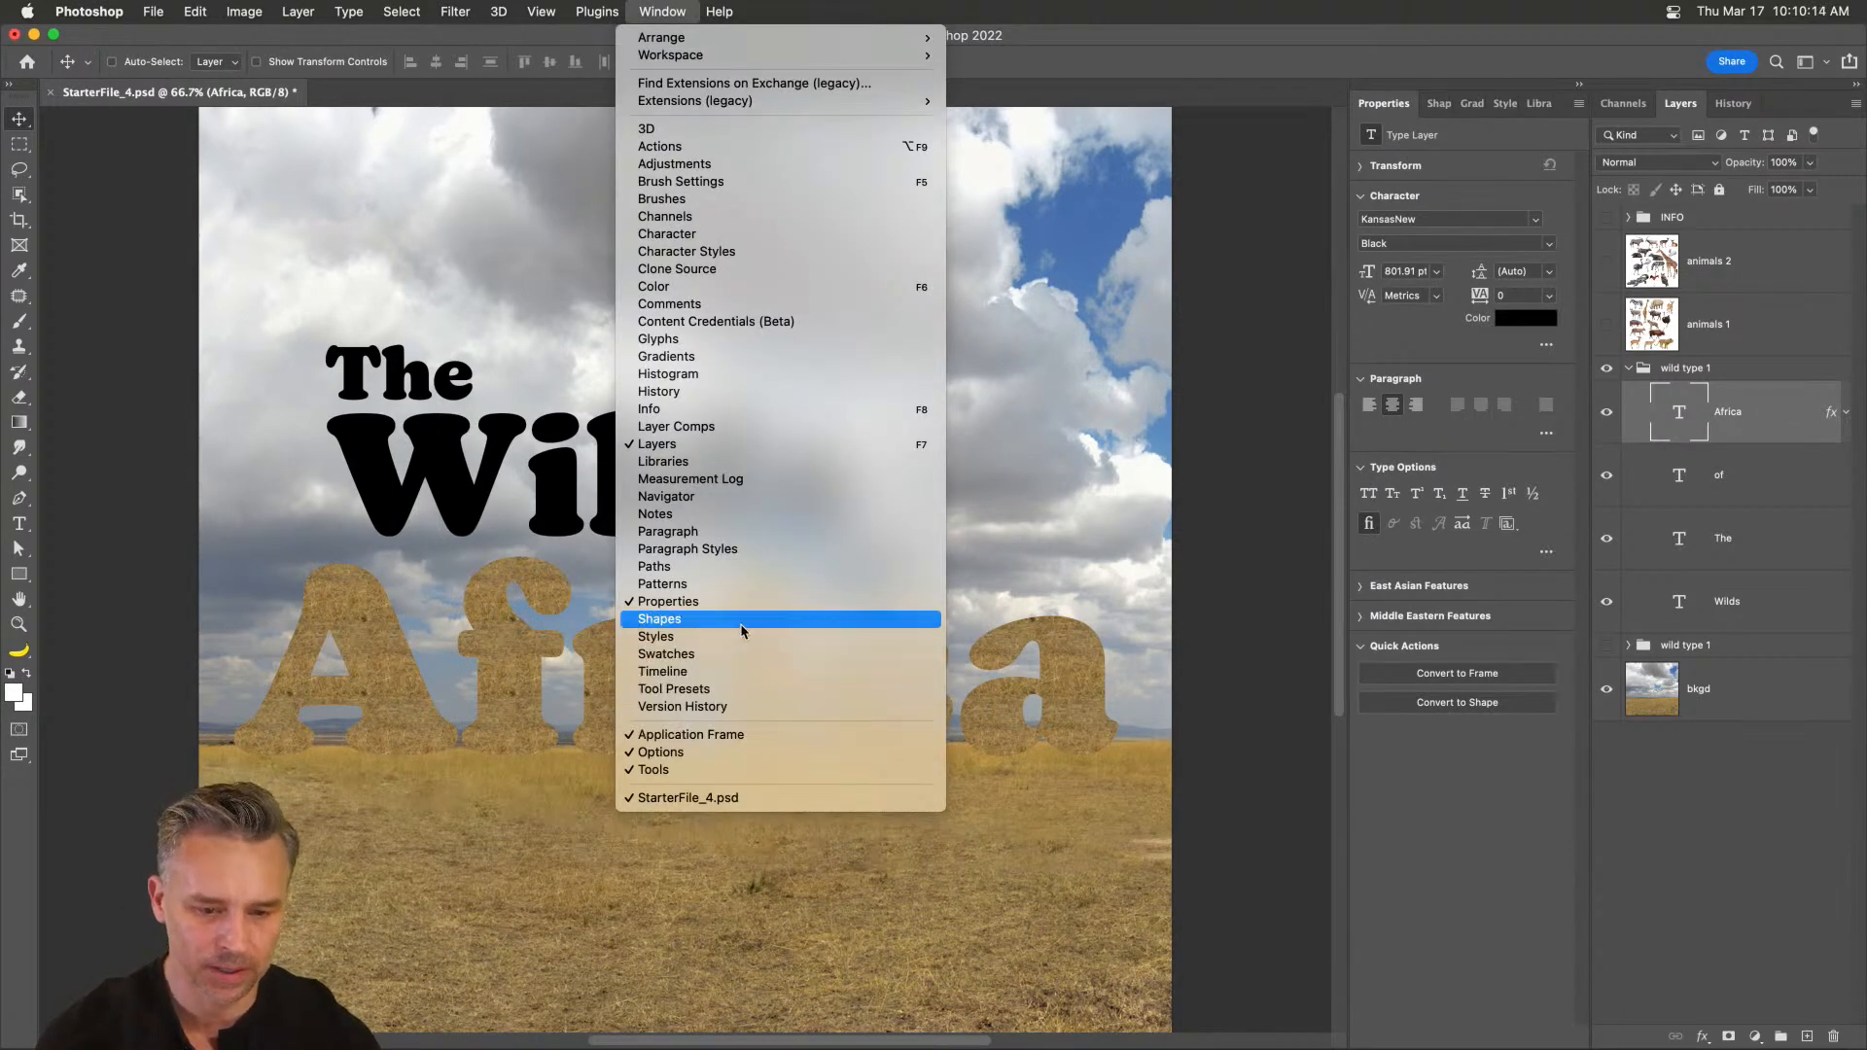
left_click(757, 586)
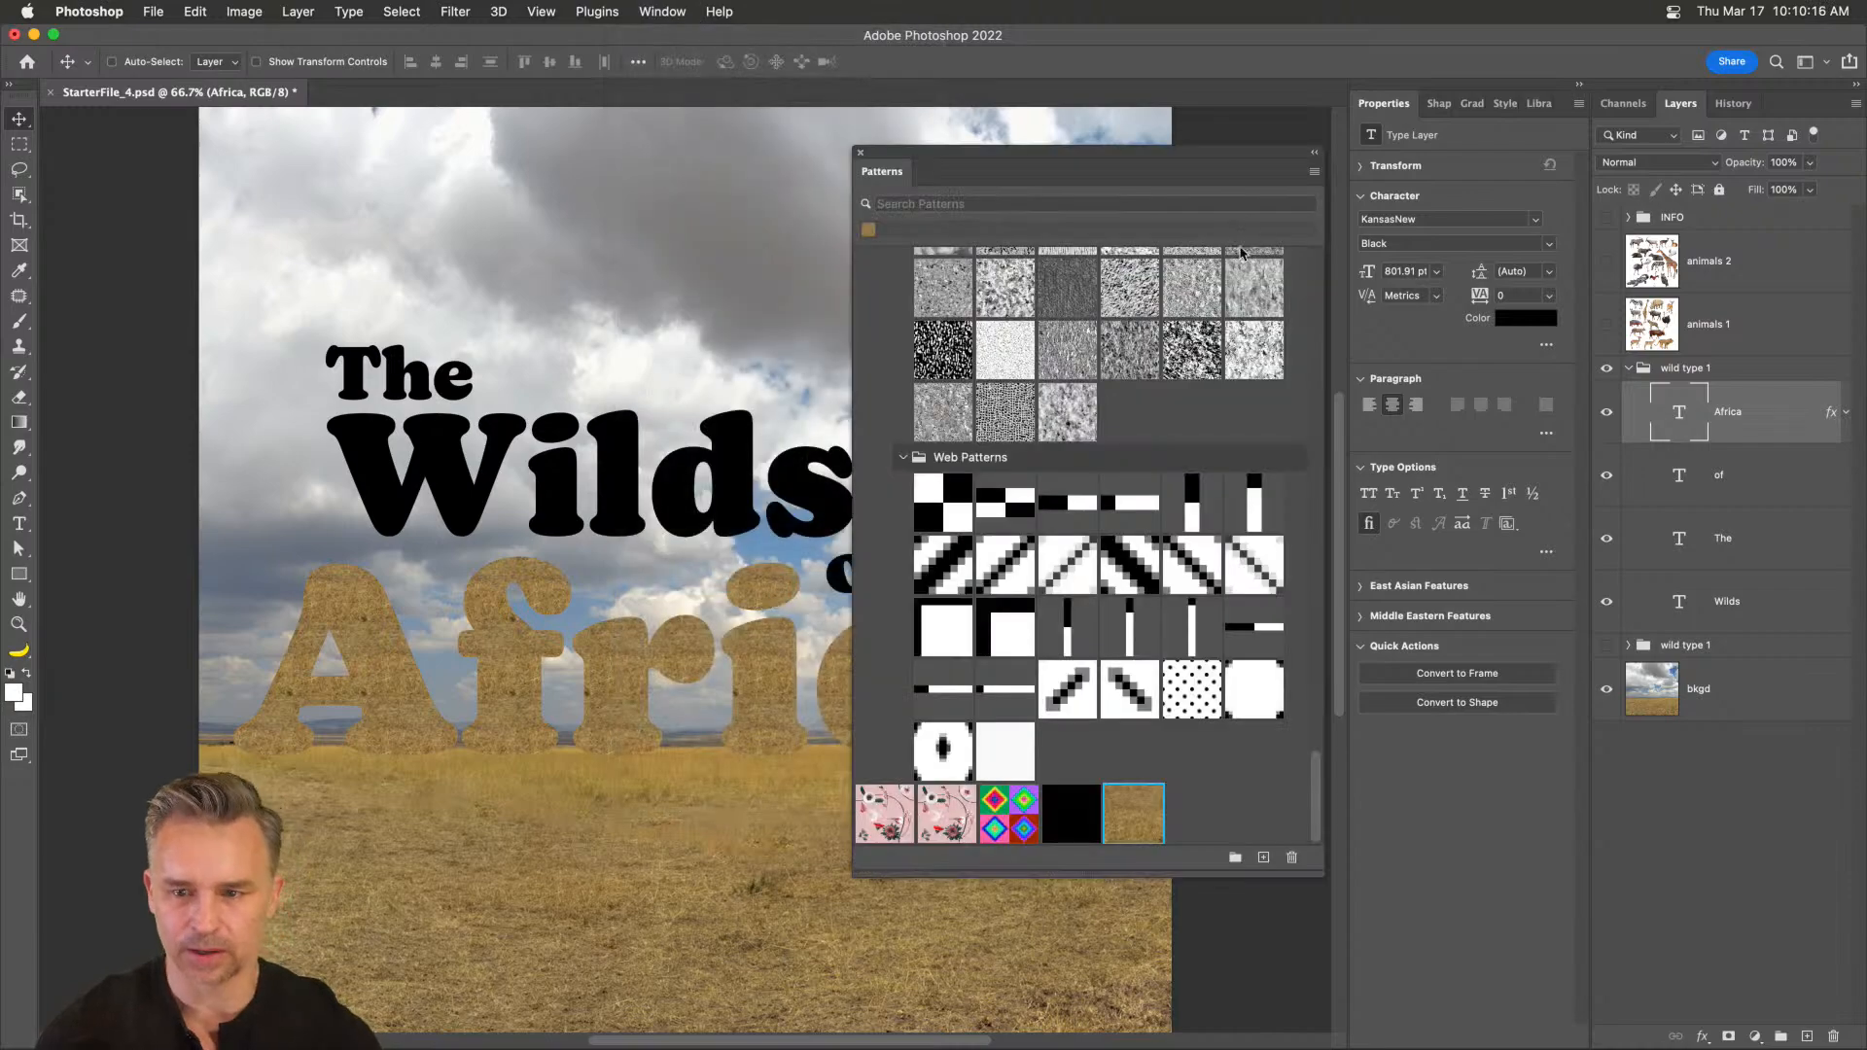
scroll(927, 394, "up", 15)
scroll(925, 207, "up", 5)
scroll(806, 513, "down", 10)
scroll(807, 512, "up", 2)
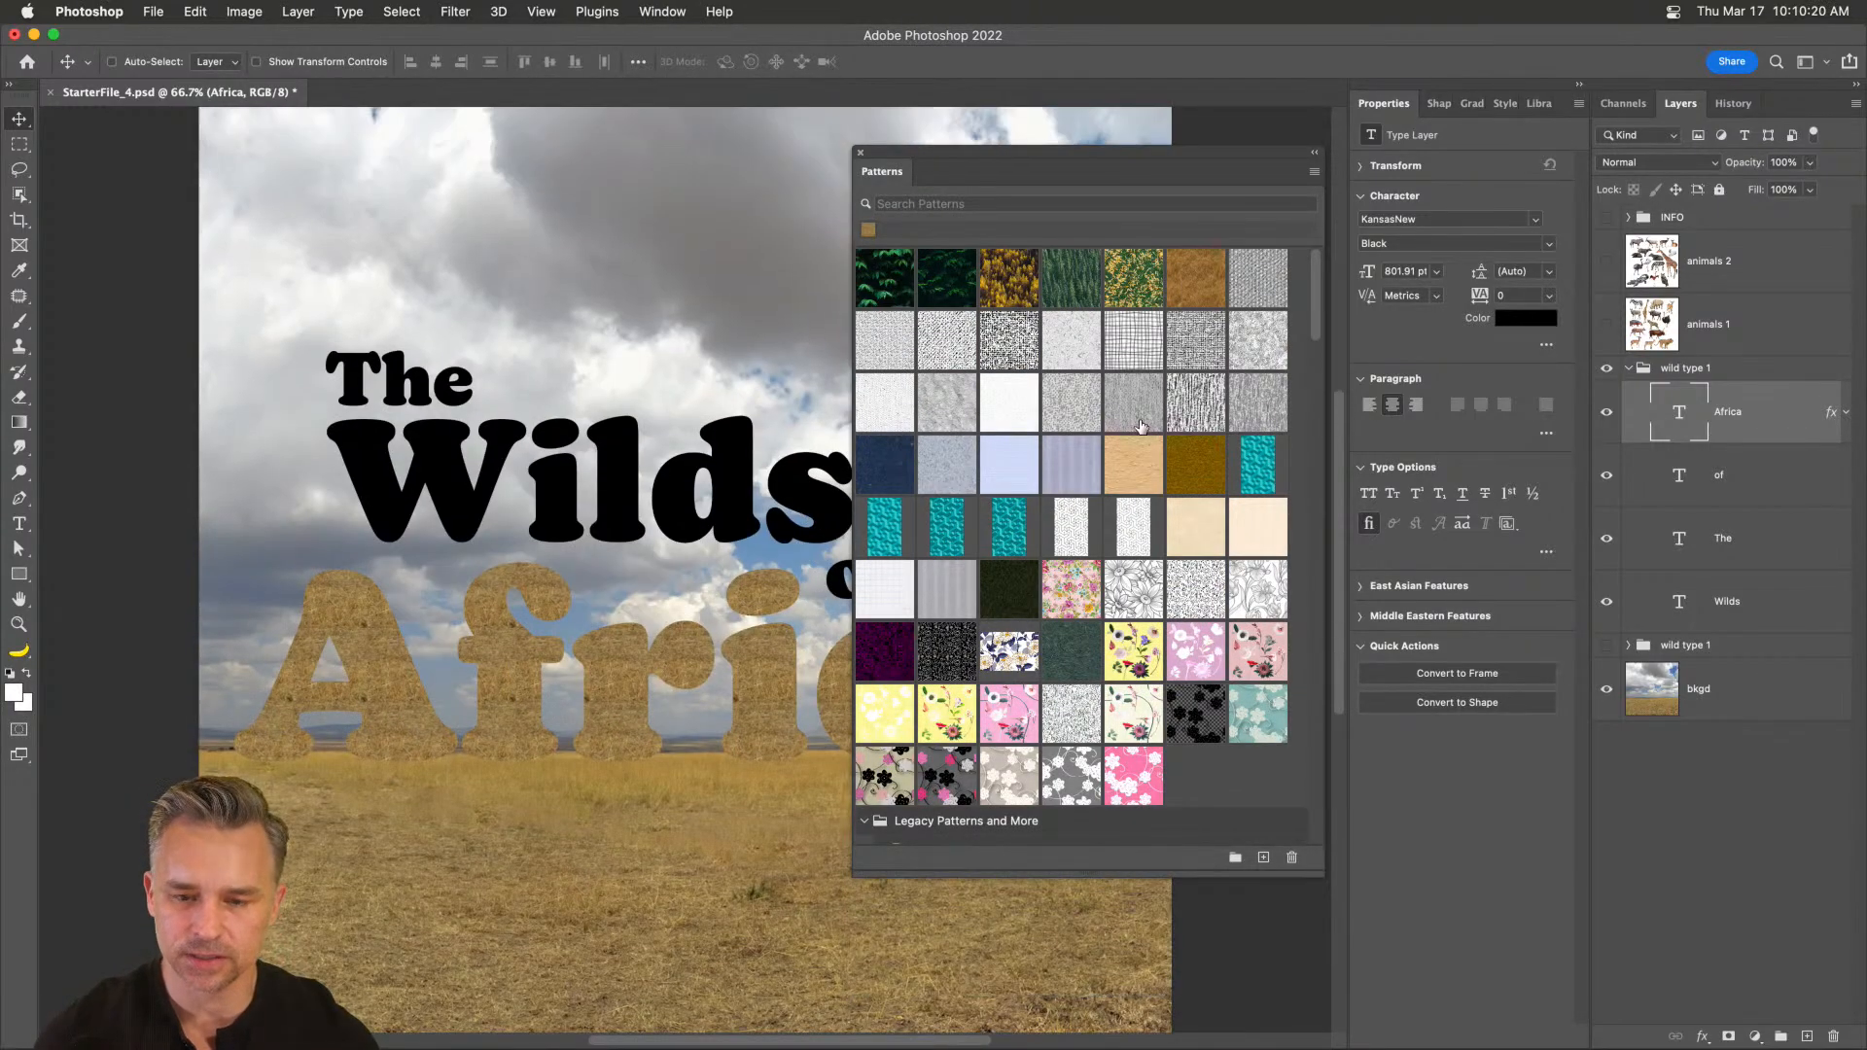
scroll(997, 355, "down", 10)
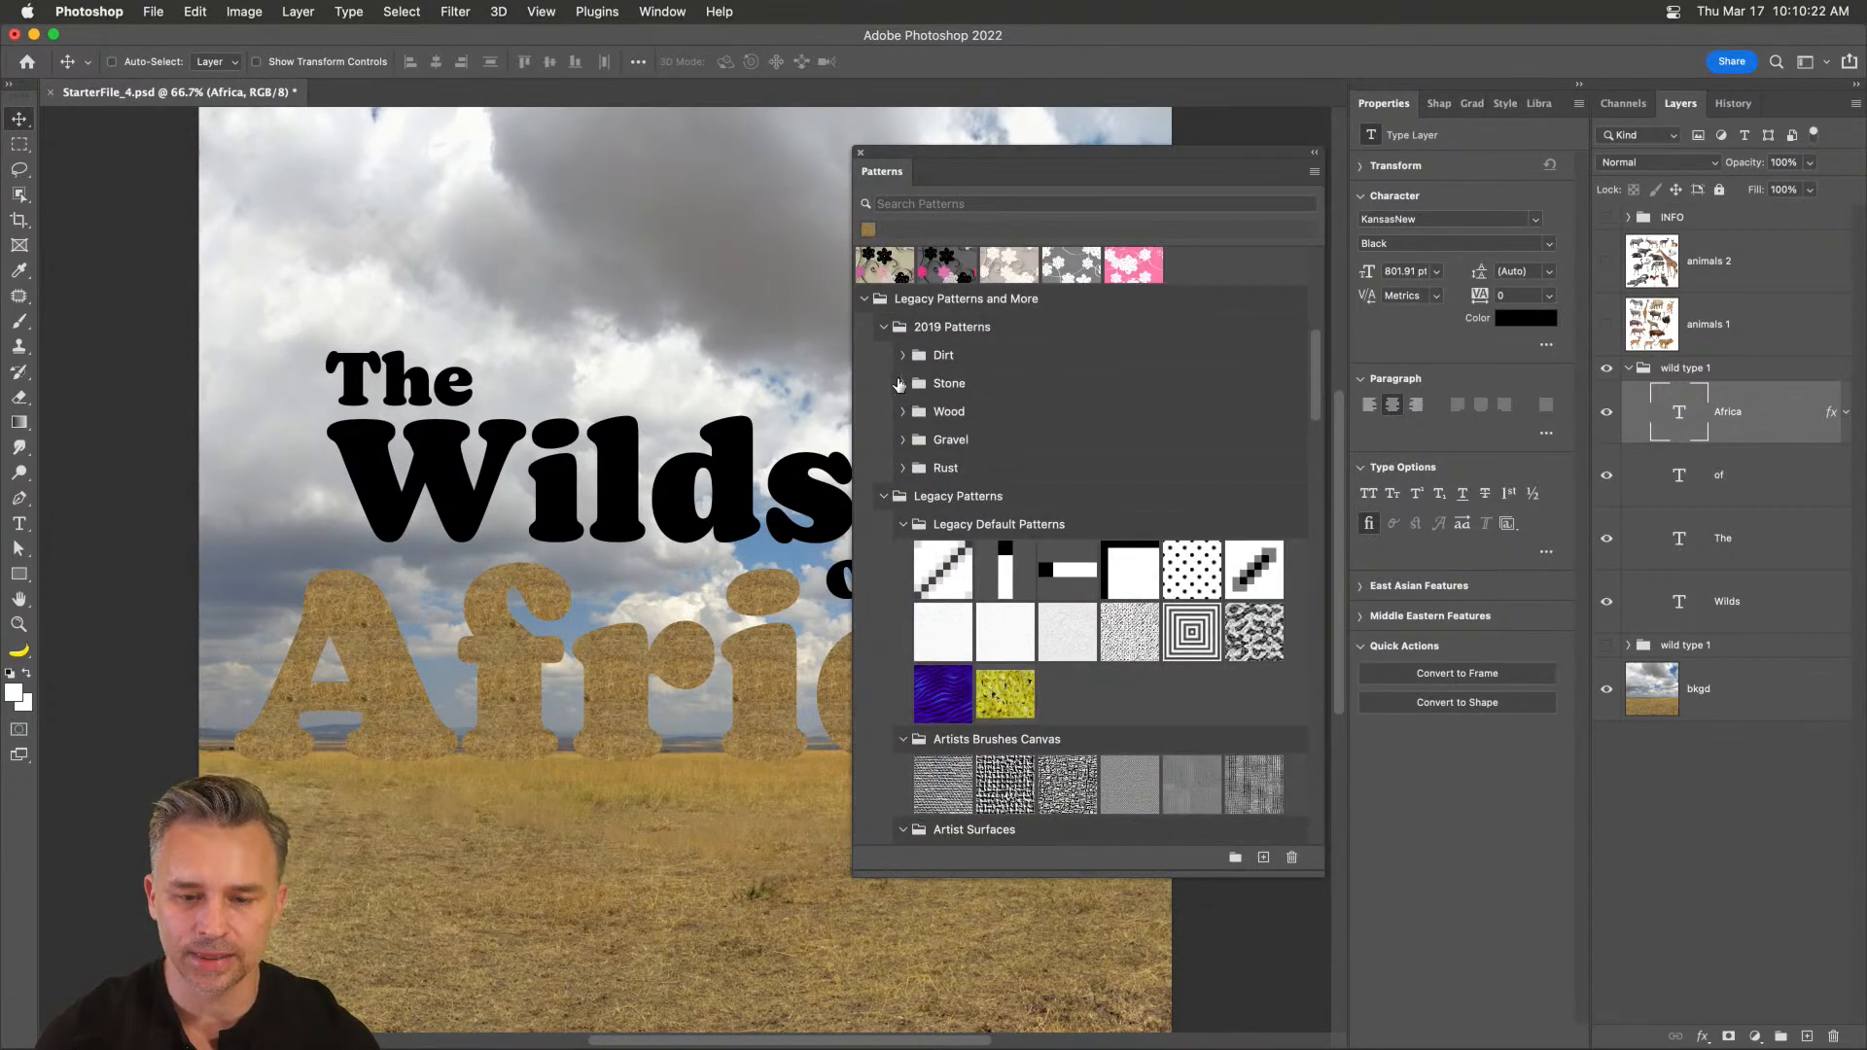
left_click(904, 356)
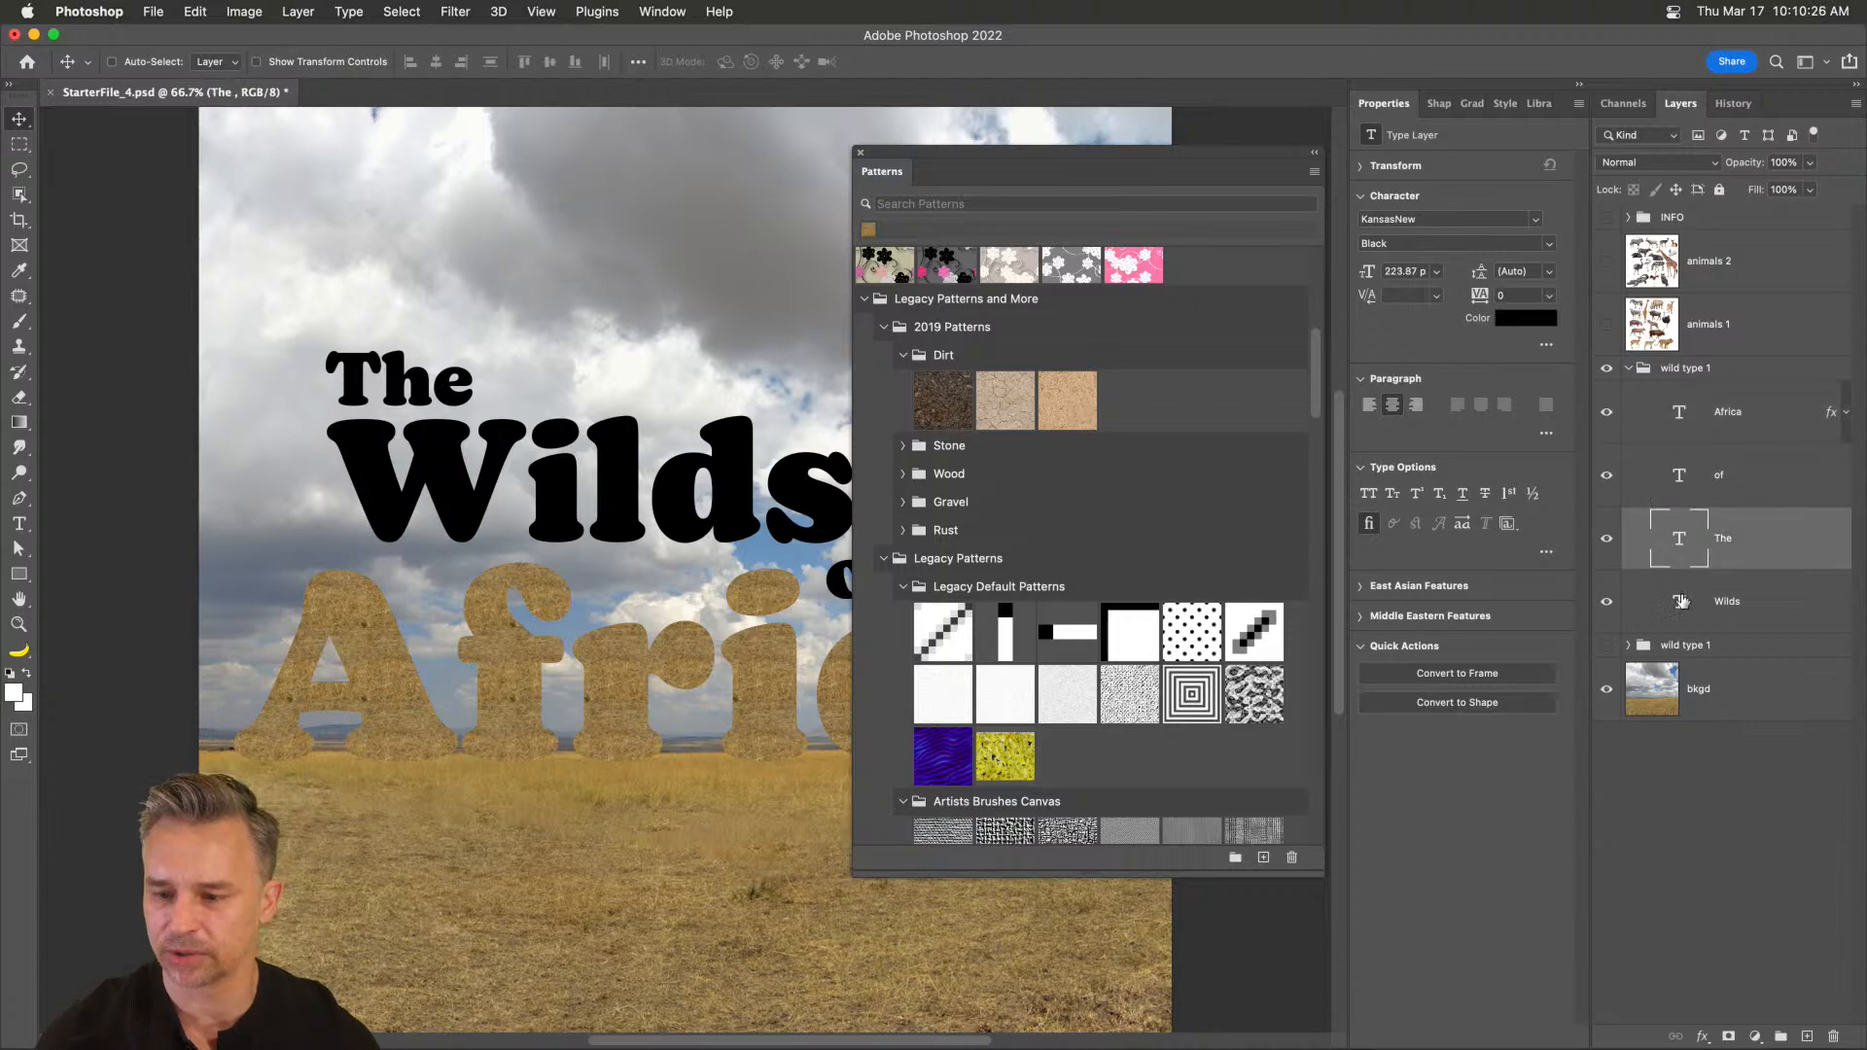
- Compare the Dirt patterns on the "Wilds" text and keep the dark brown soil pattern applied
left_click(1684, 601)
left_click(936, 390)
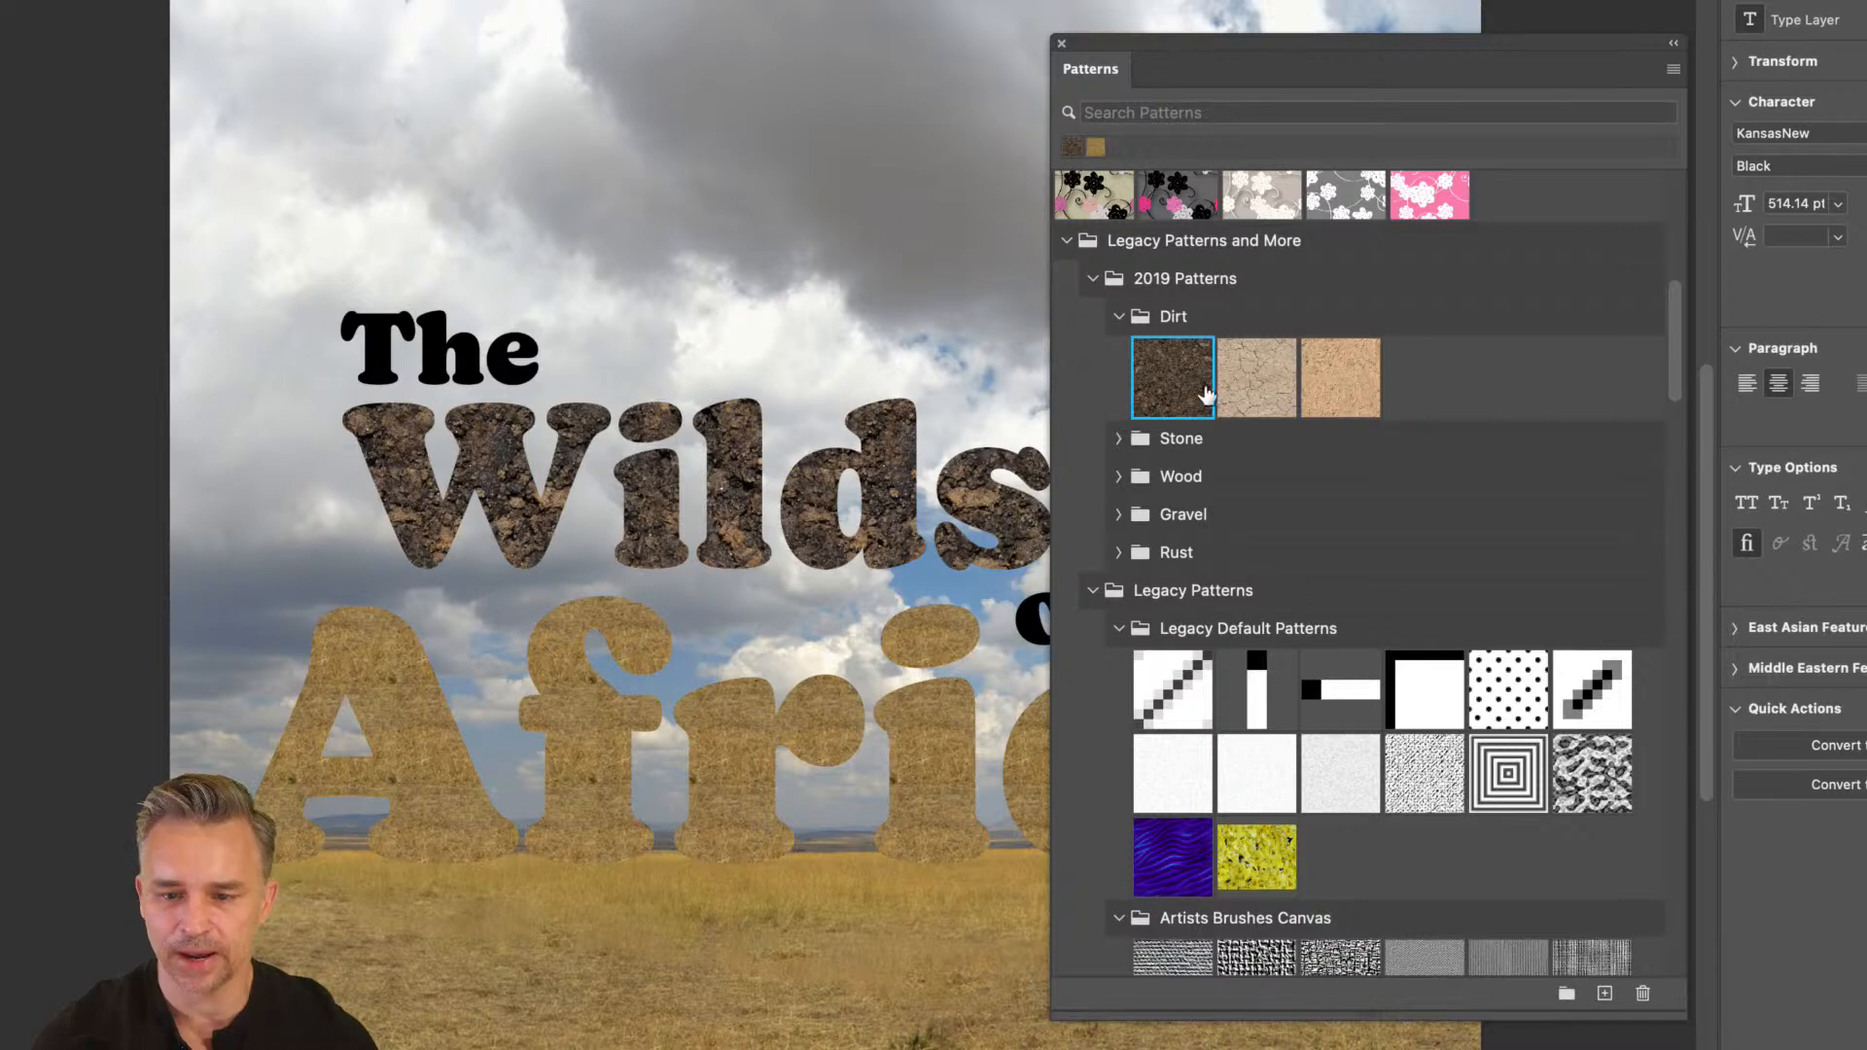
left_click(1250, 391)
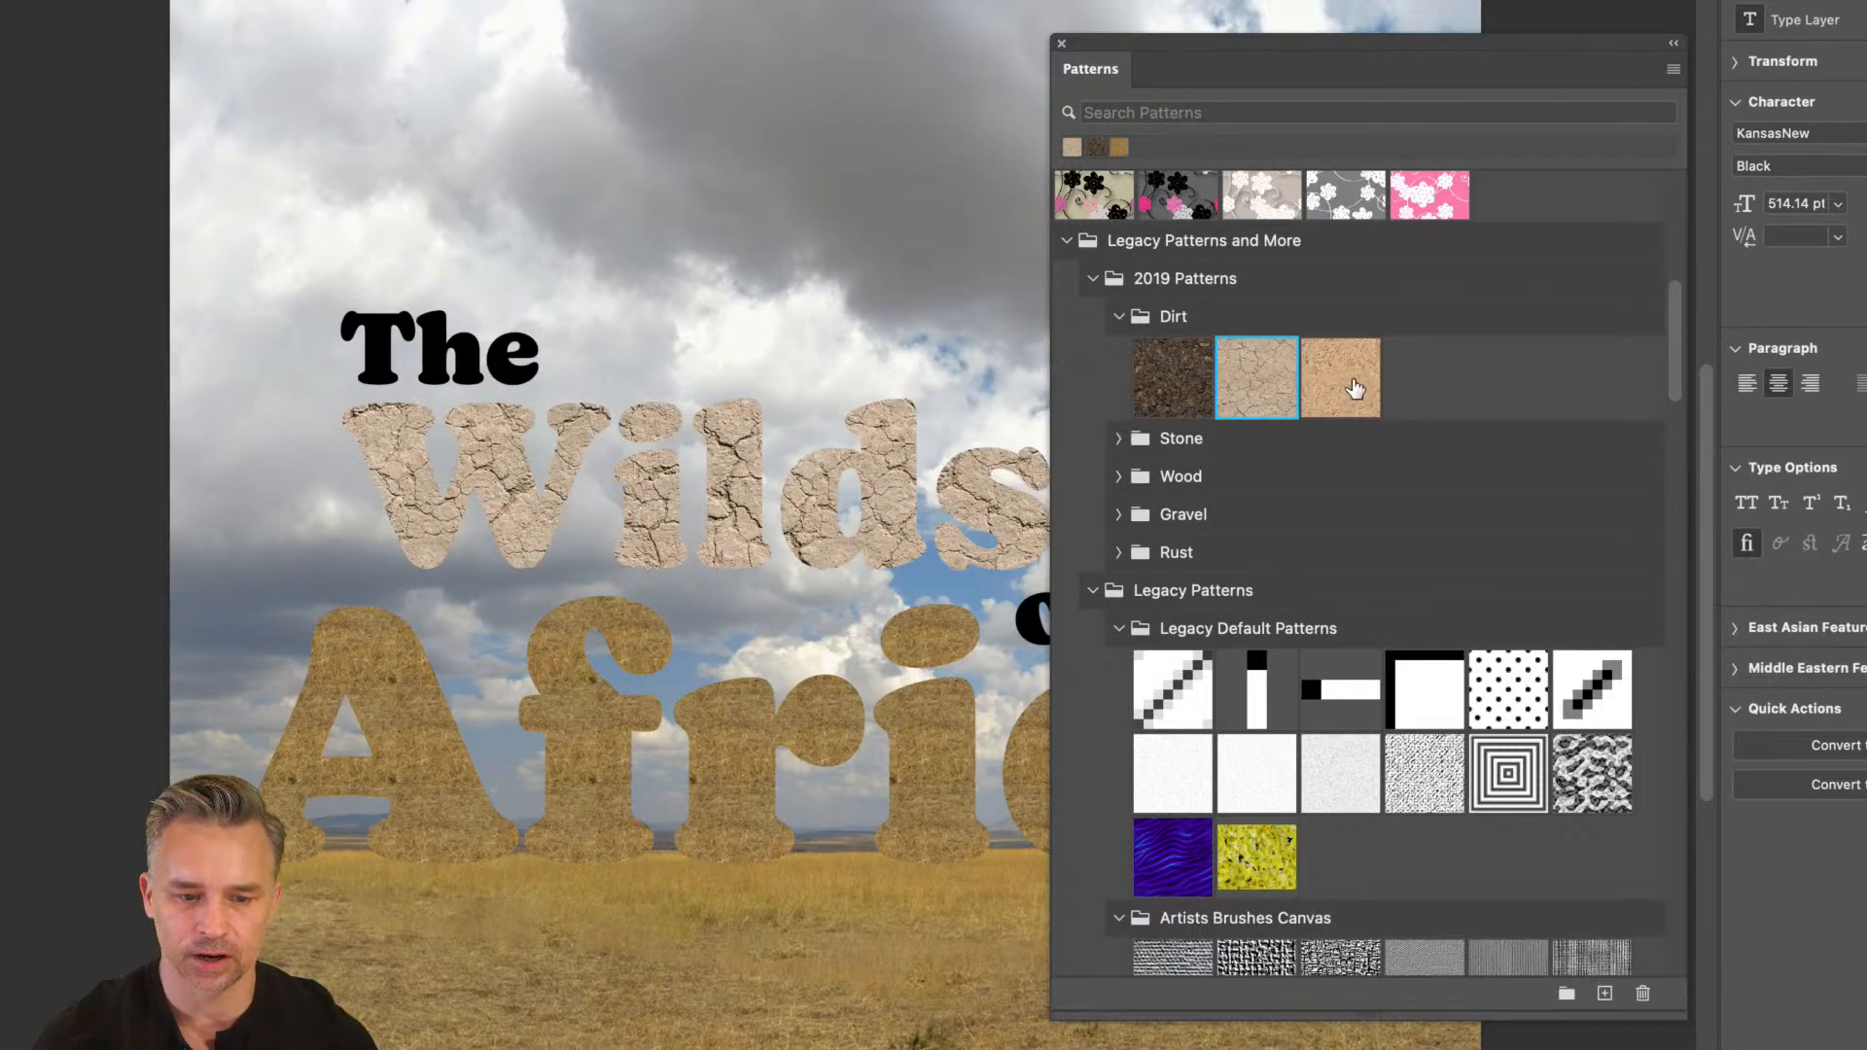
left_click(1328, 404)
left_click(1146, 388)
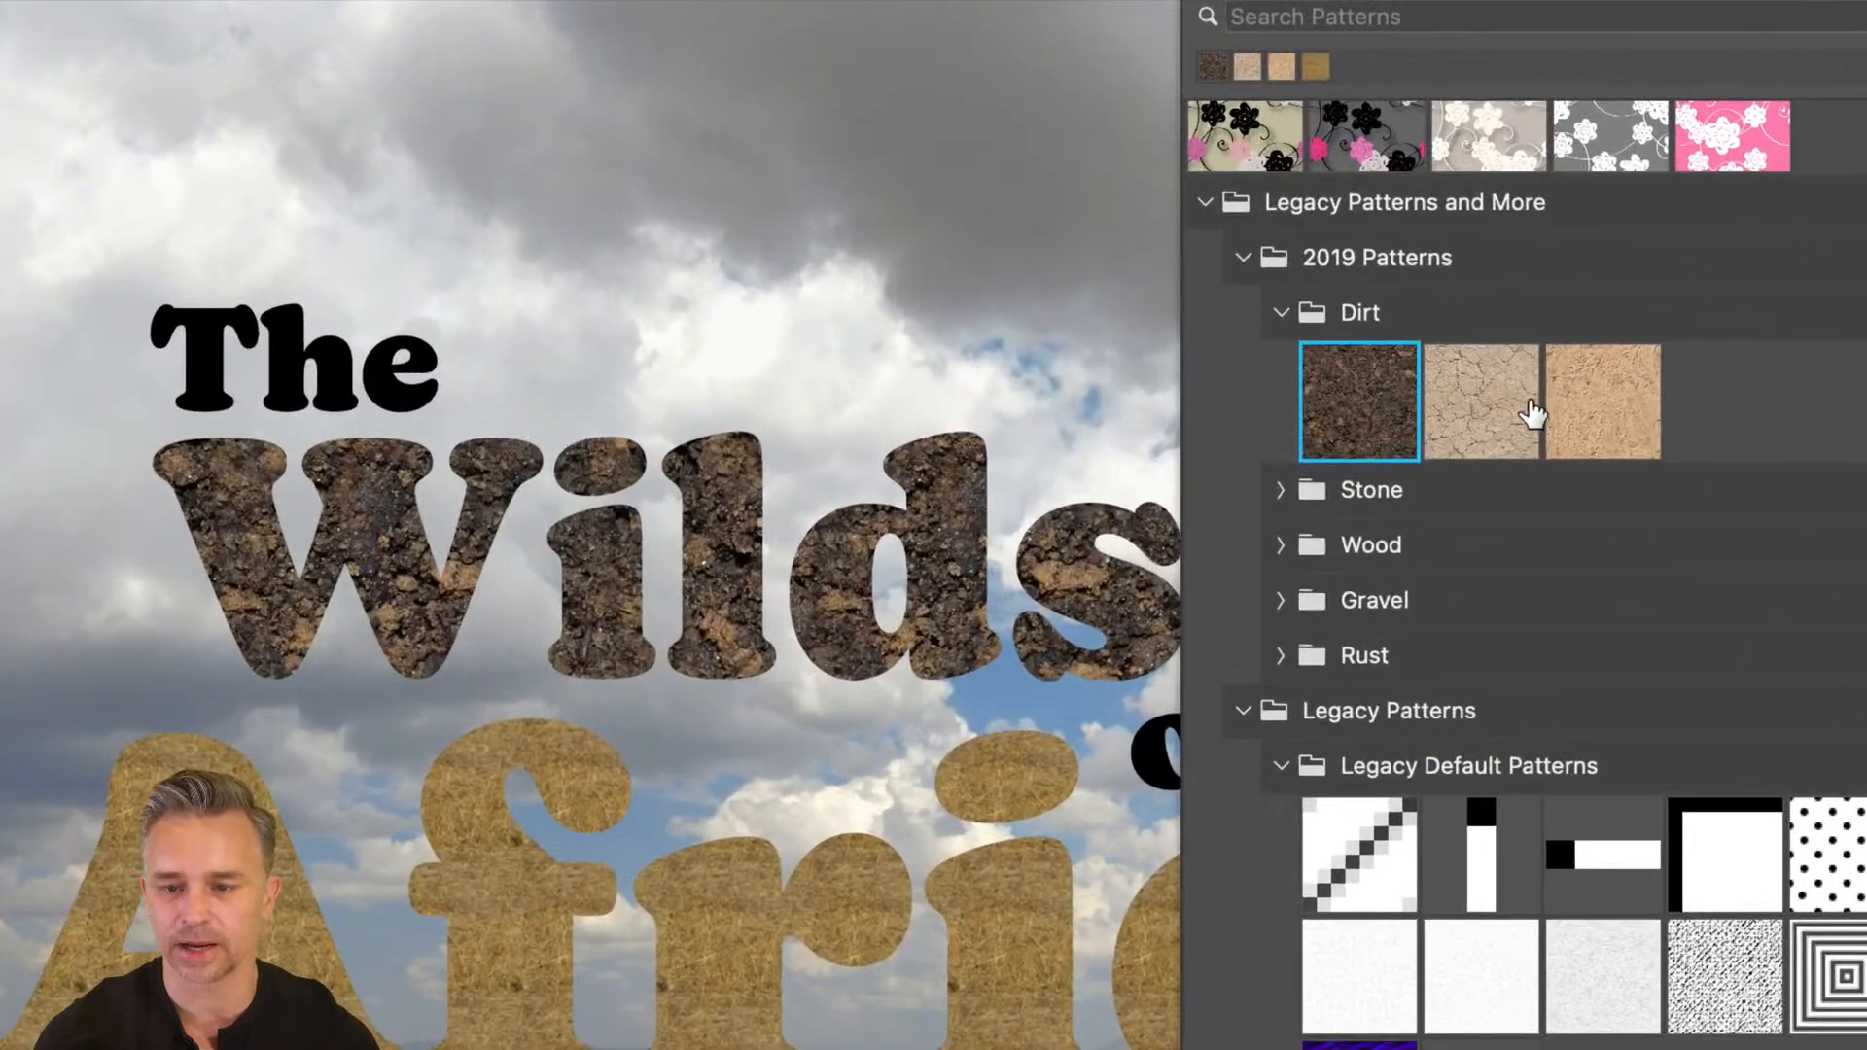
left_click(1510, 393)
left_click(1325, 406)
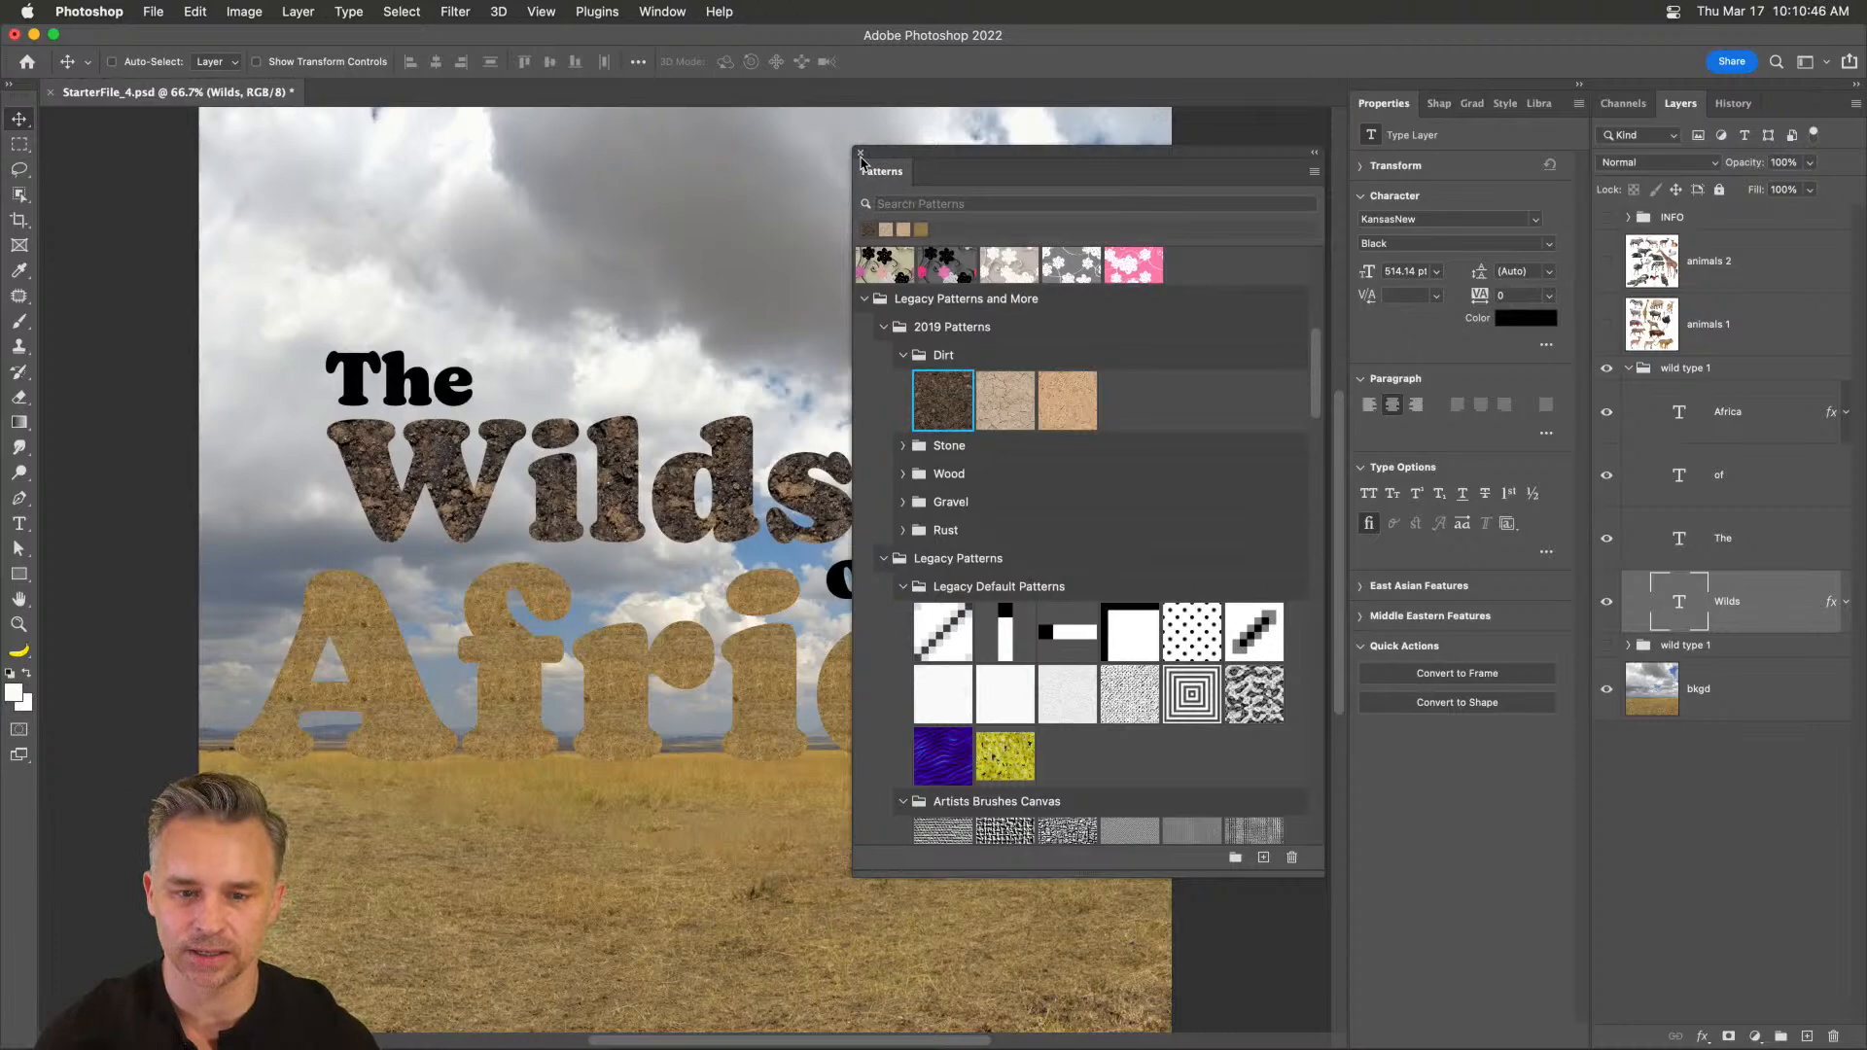
- Examine the effects listed under the "Wilds" and "Africa" text layers
left_click_drag(996, 182, 947, 786)
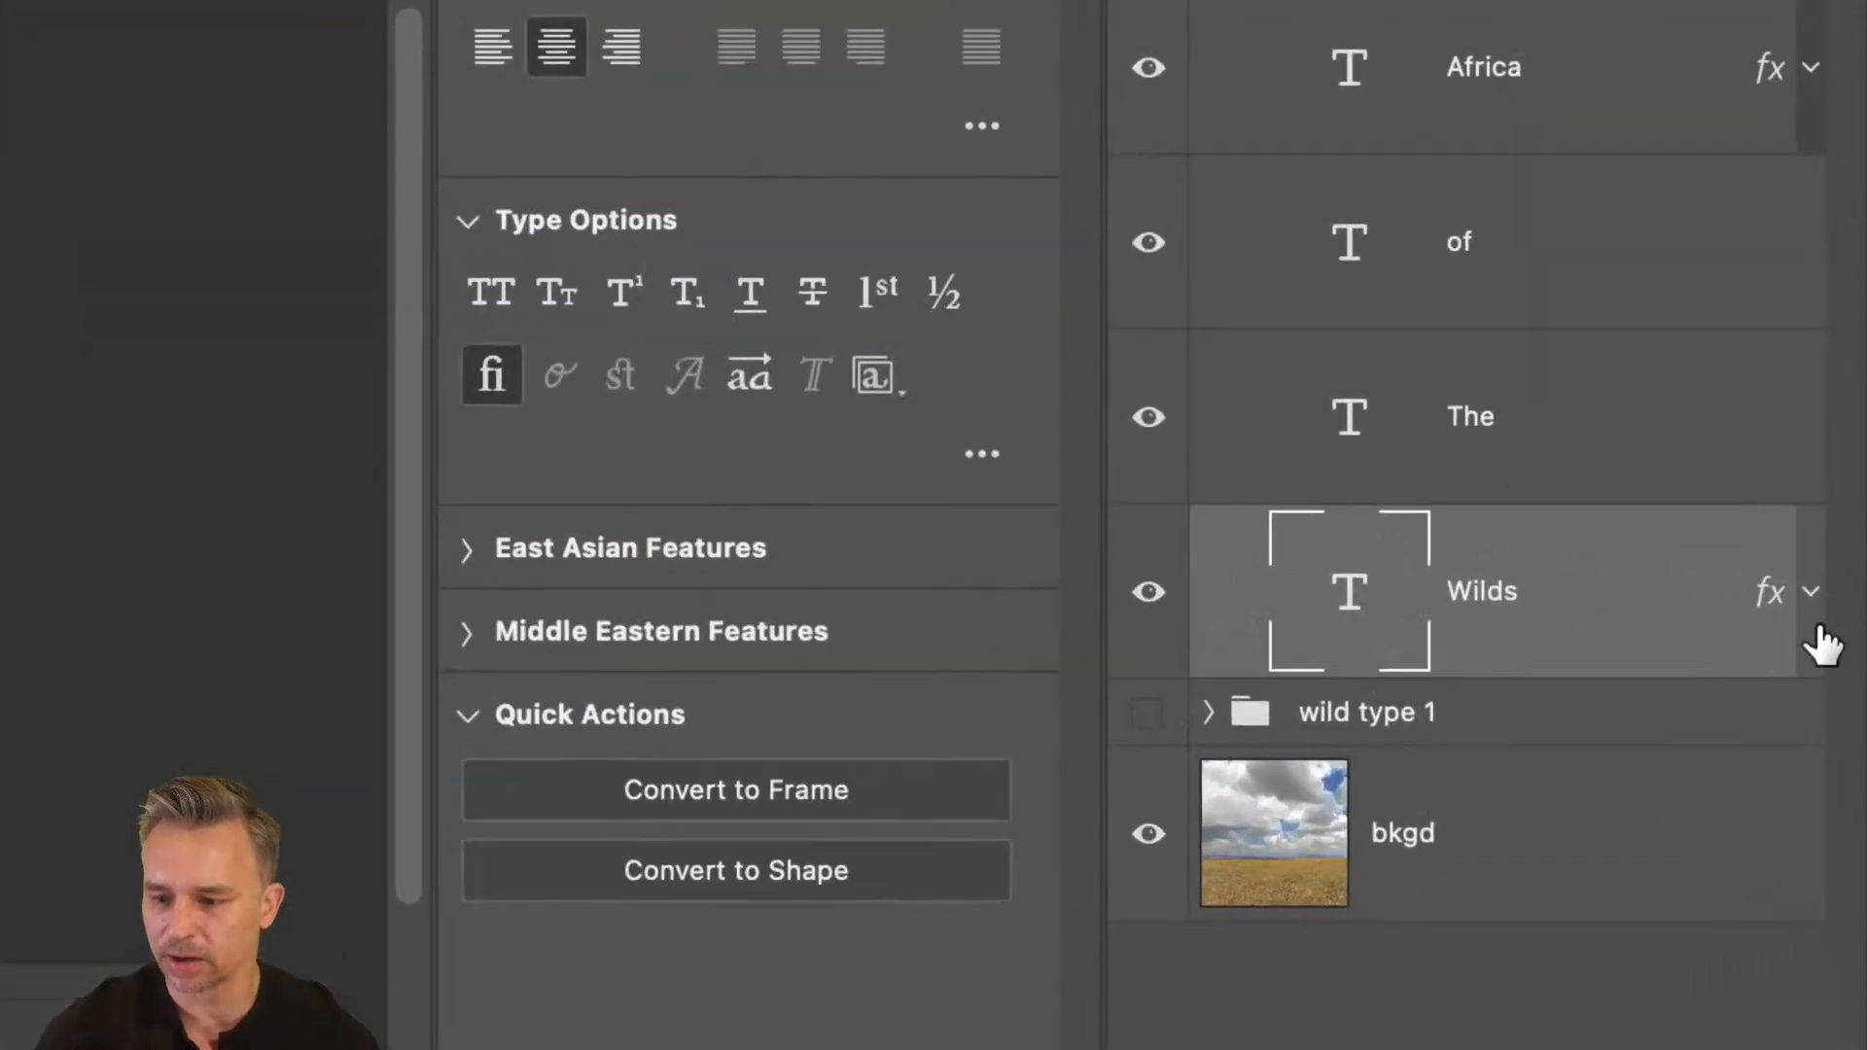
left_click(1826, 595)
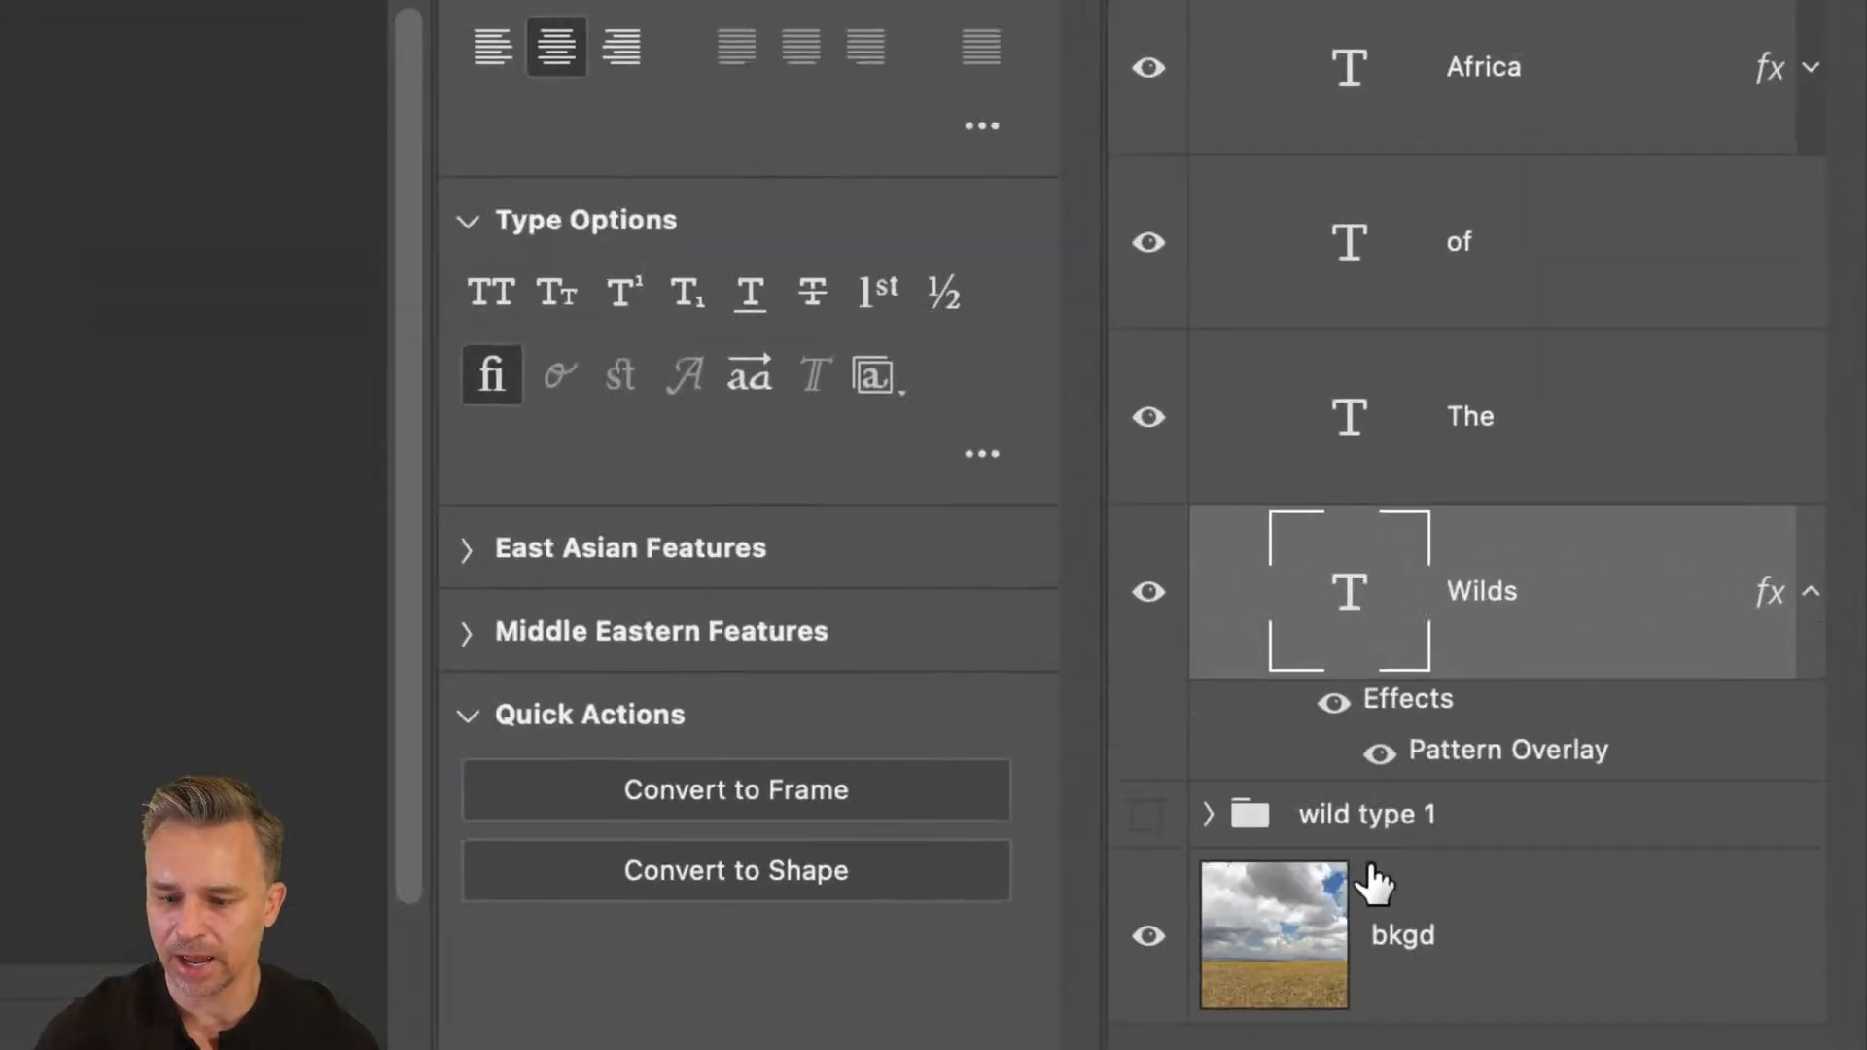
left_click(1805, 97)
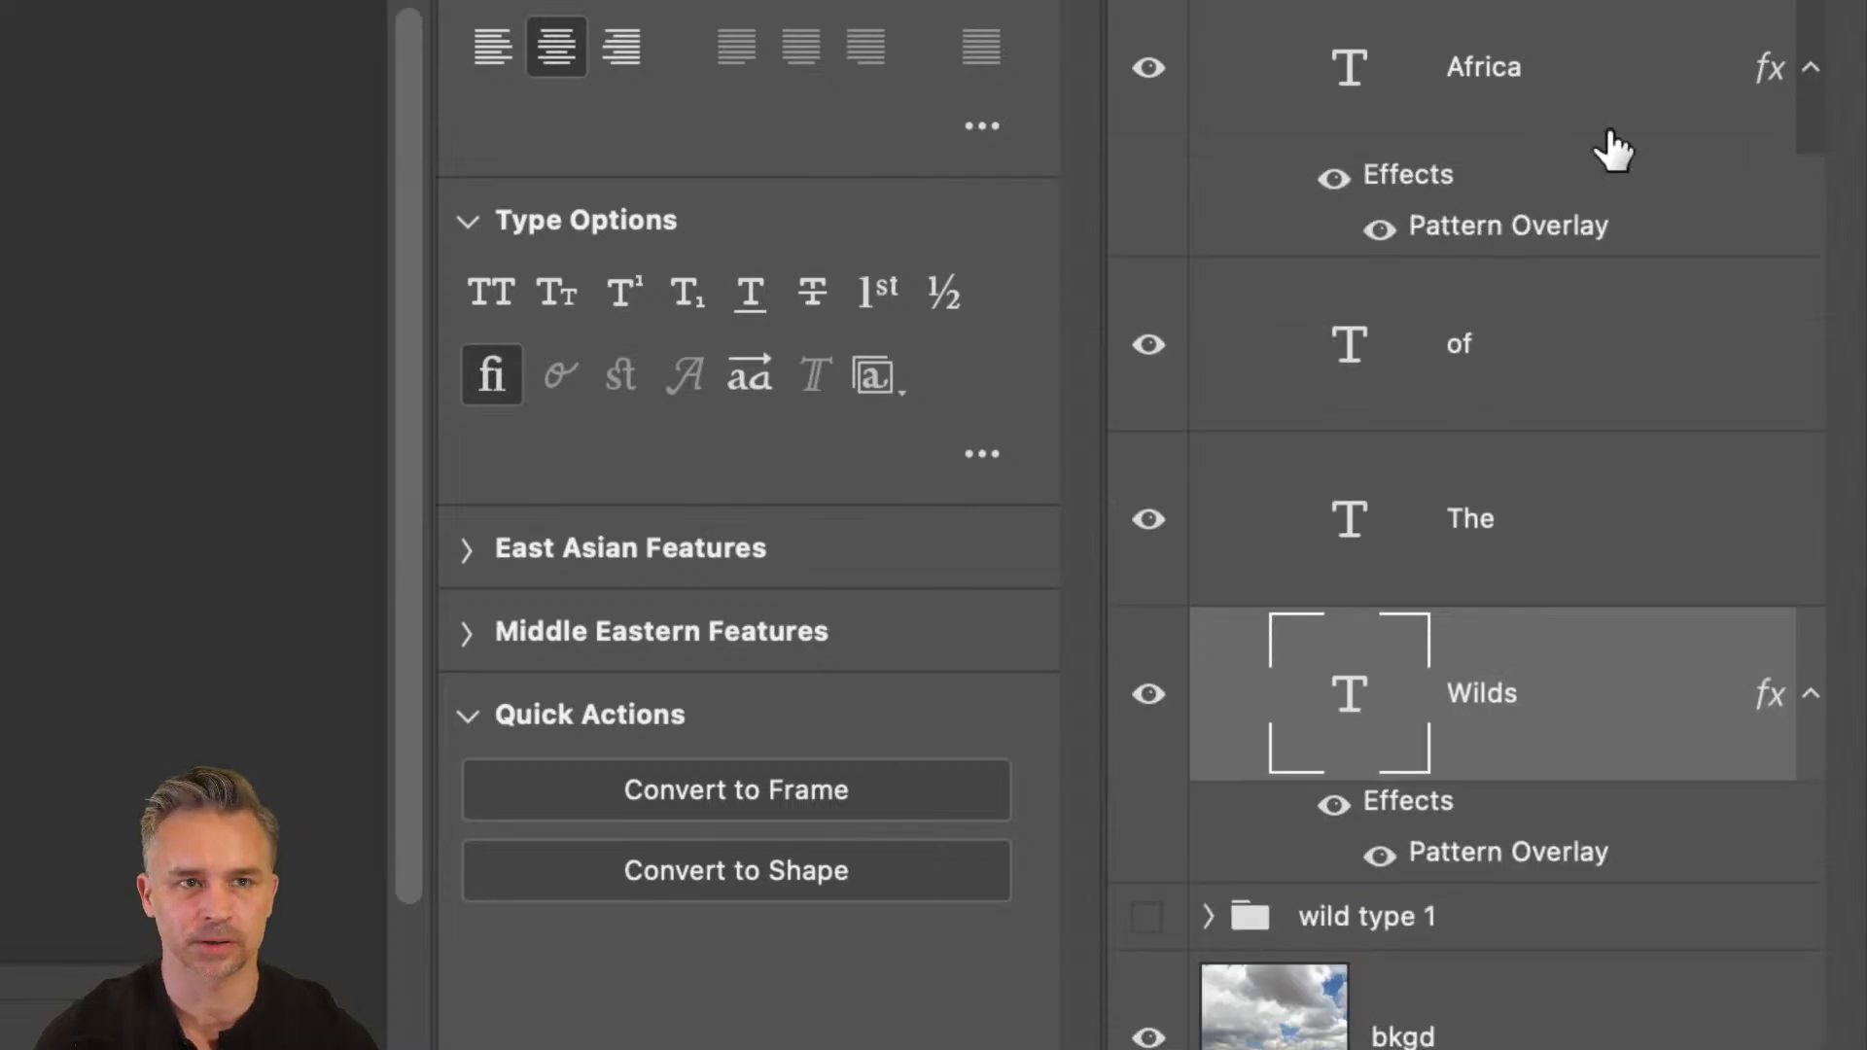
left_click(1823, 94)
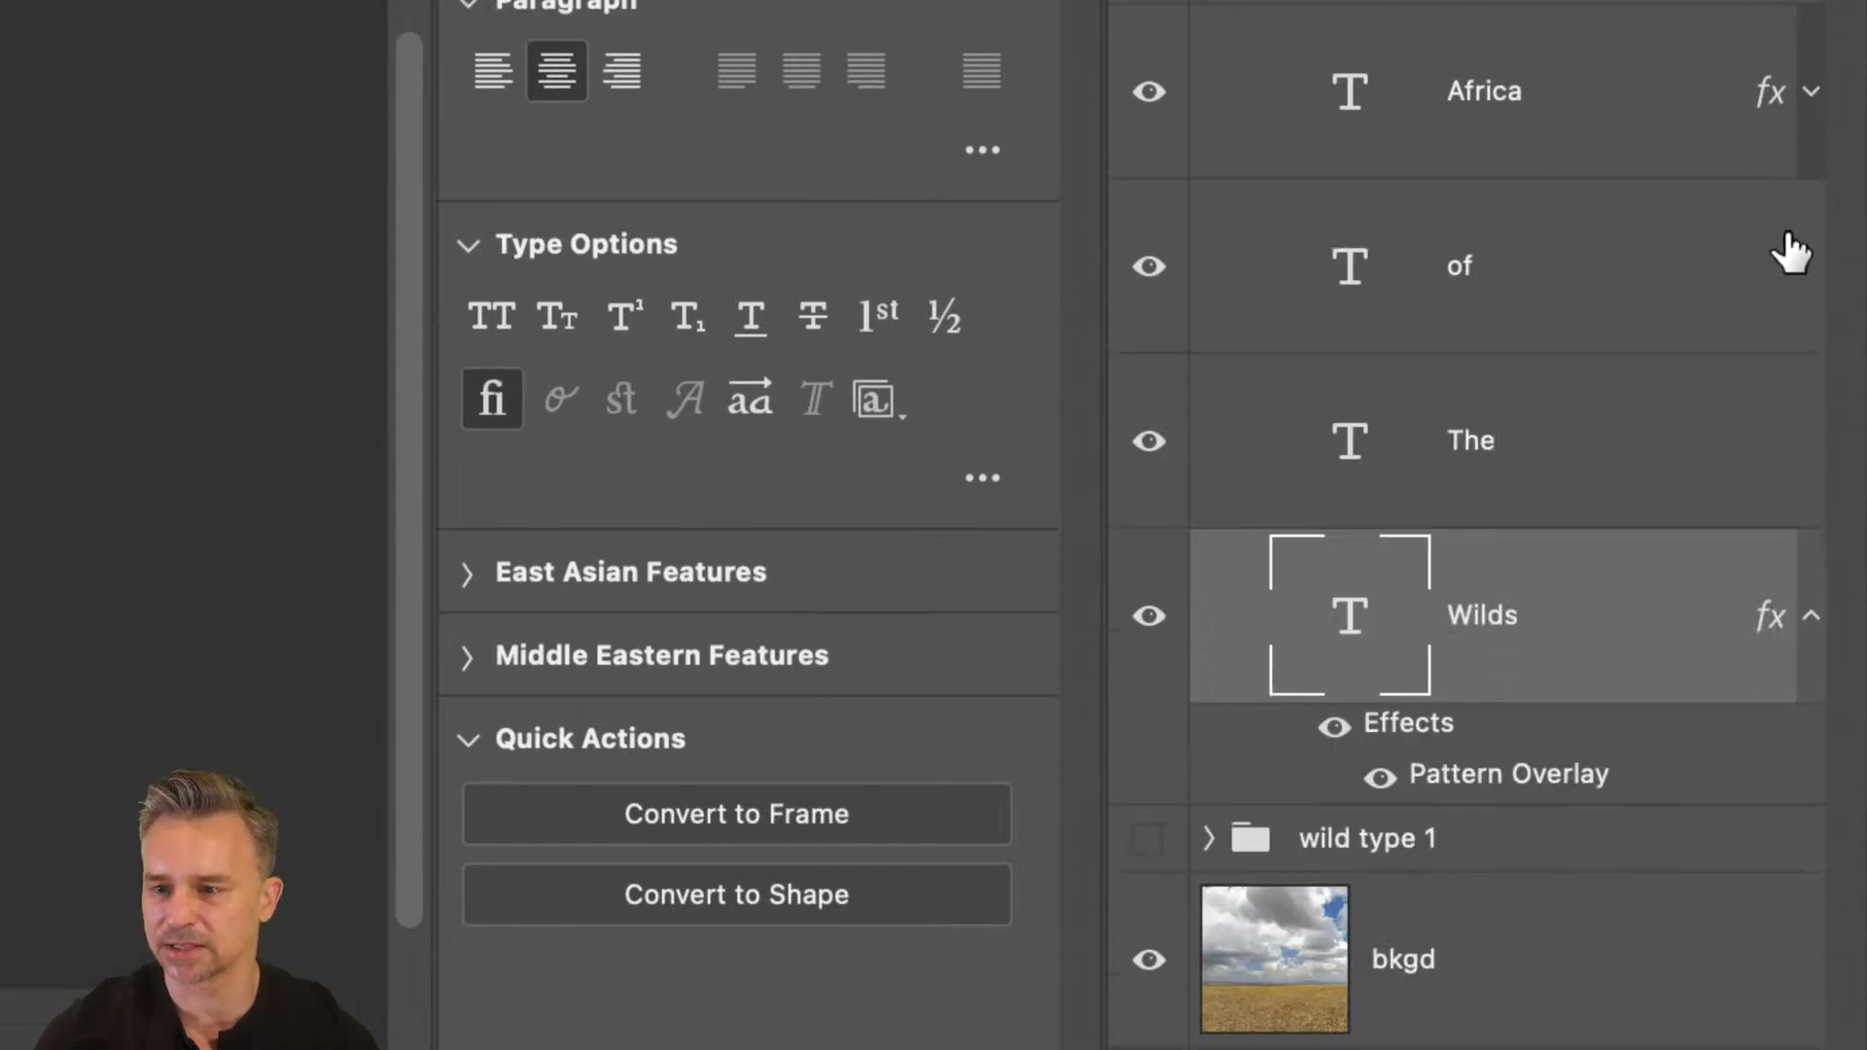
left_click(1807, 619)
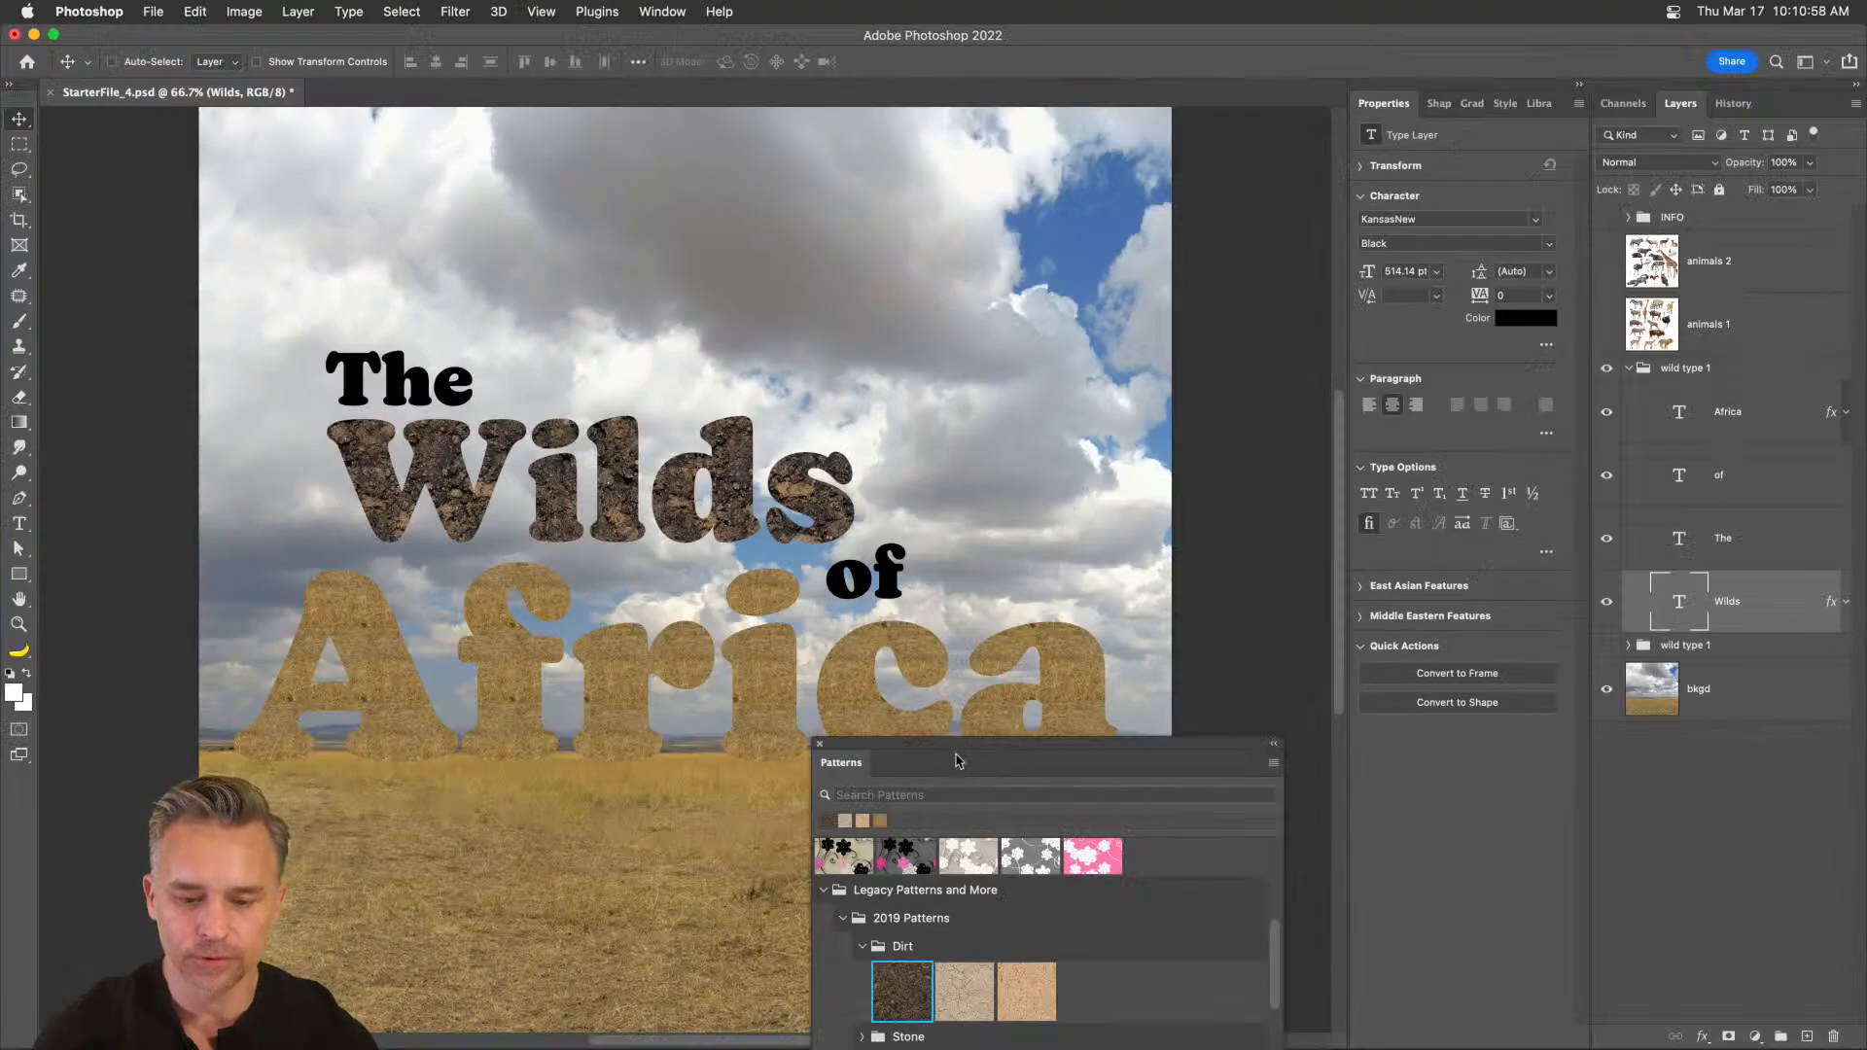
left_click_drag(958, 760, 852, 173)
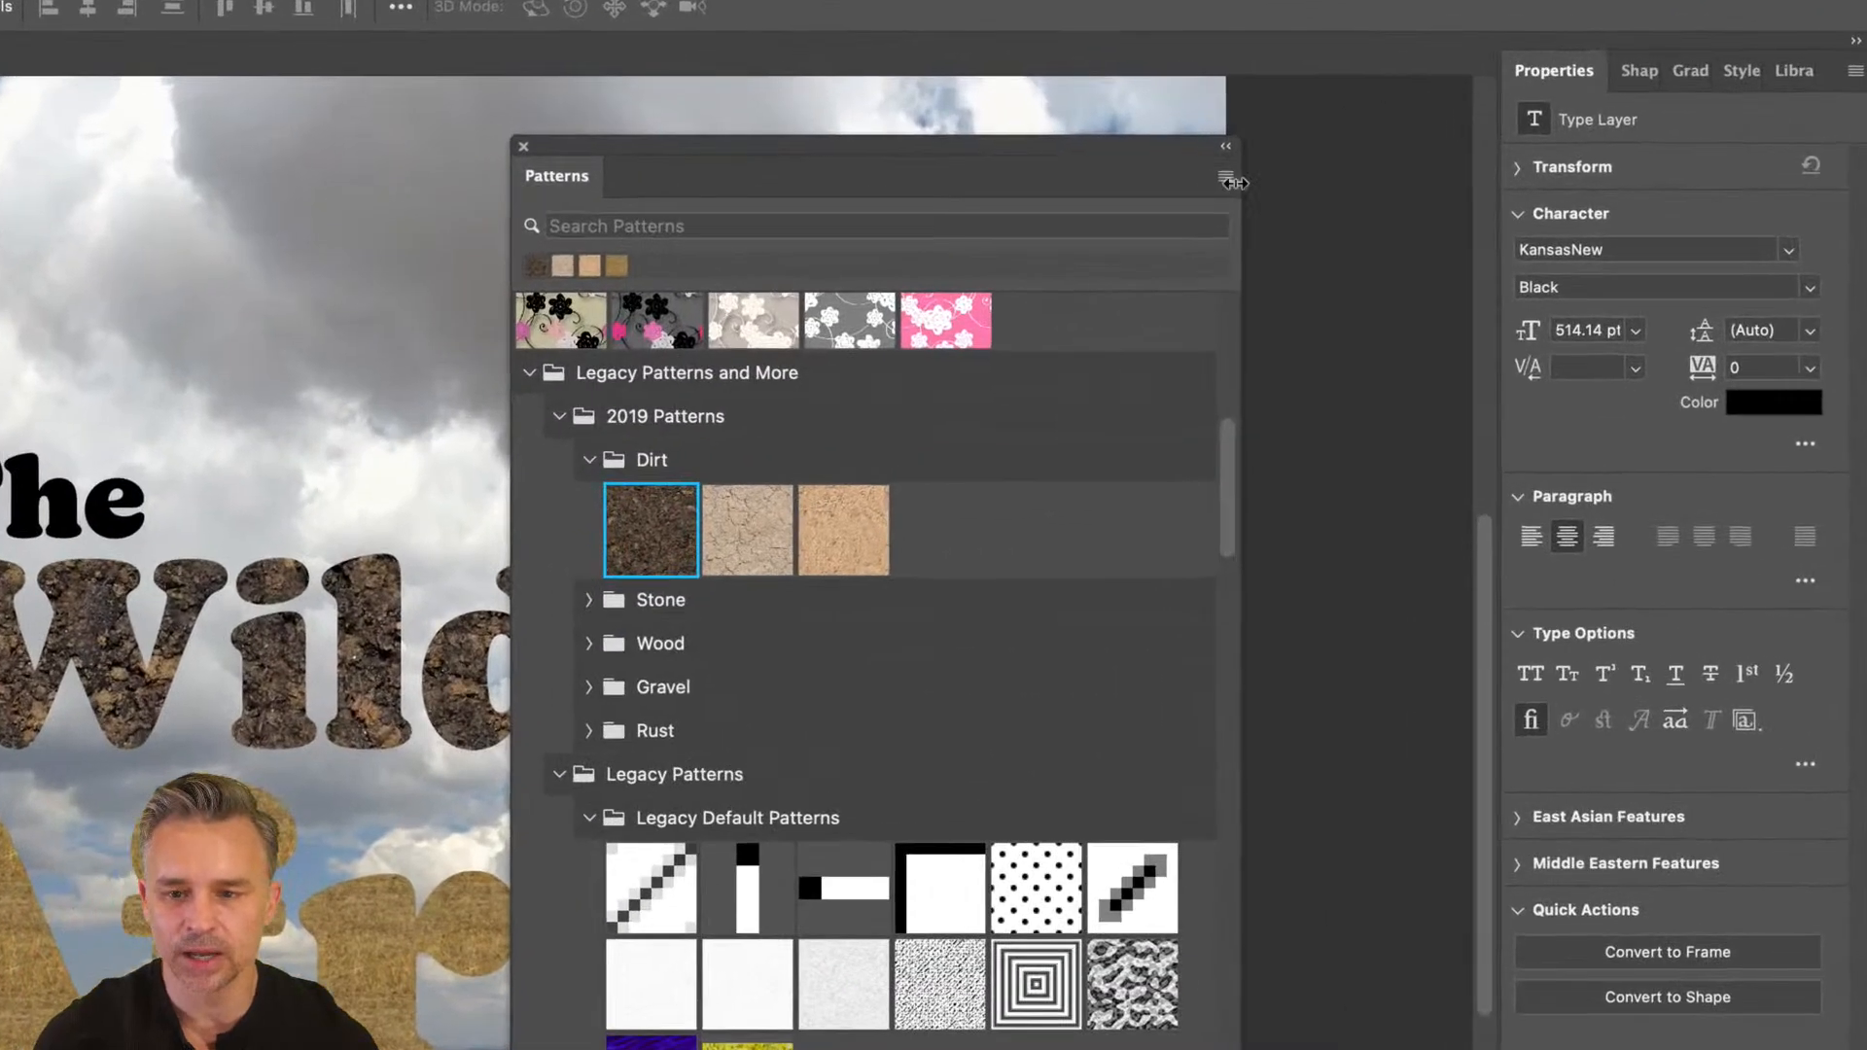
- Look up the option that loads Legacy Patterns and More and examine its 2019 Patterns group
left_click(1225, 176)
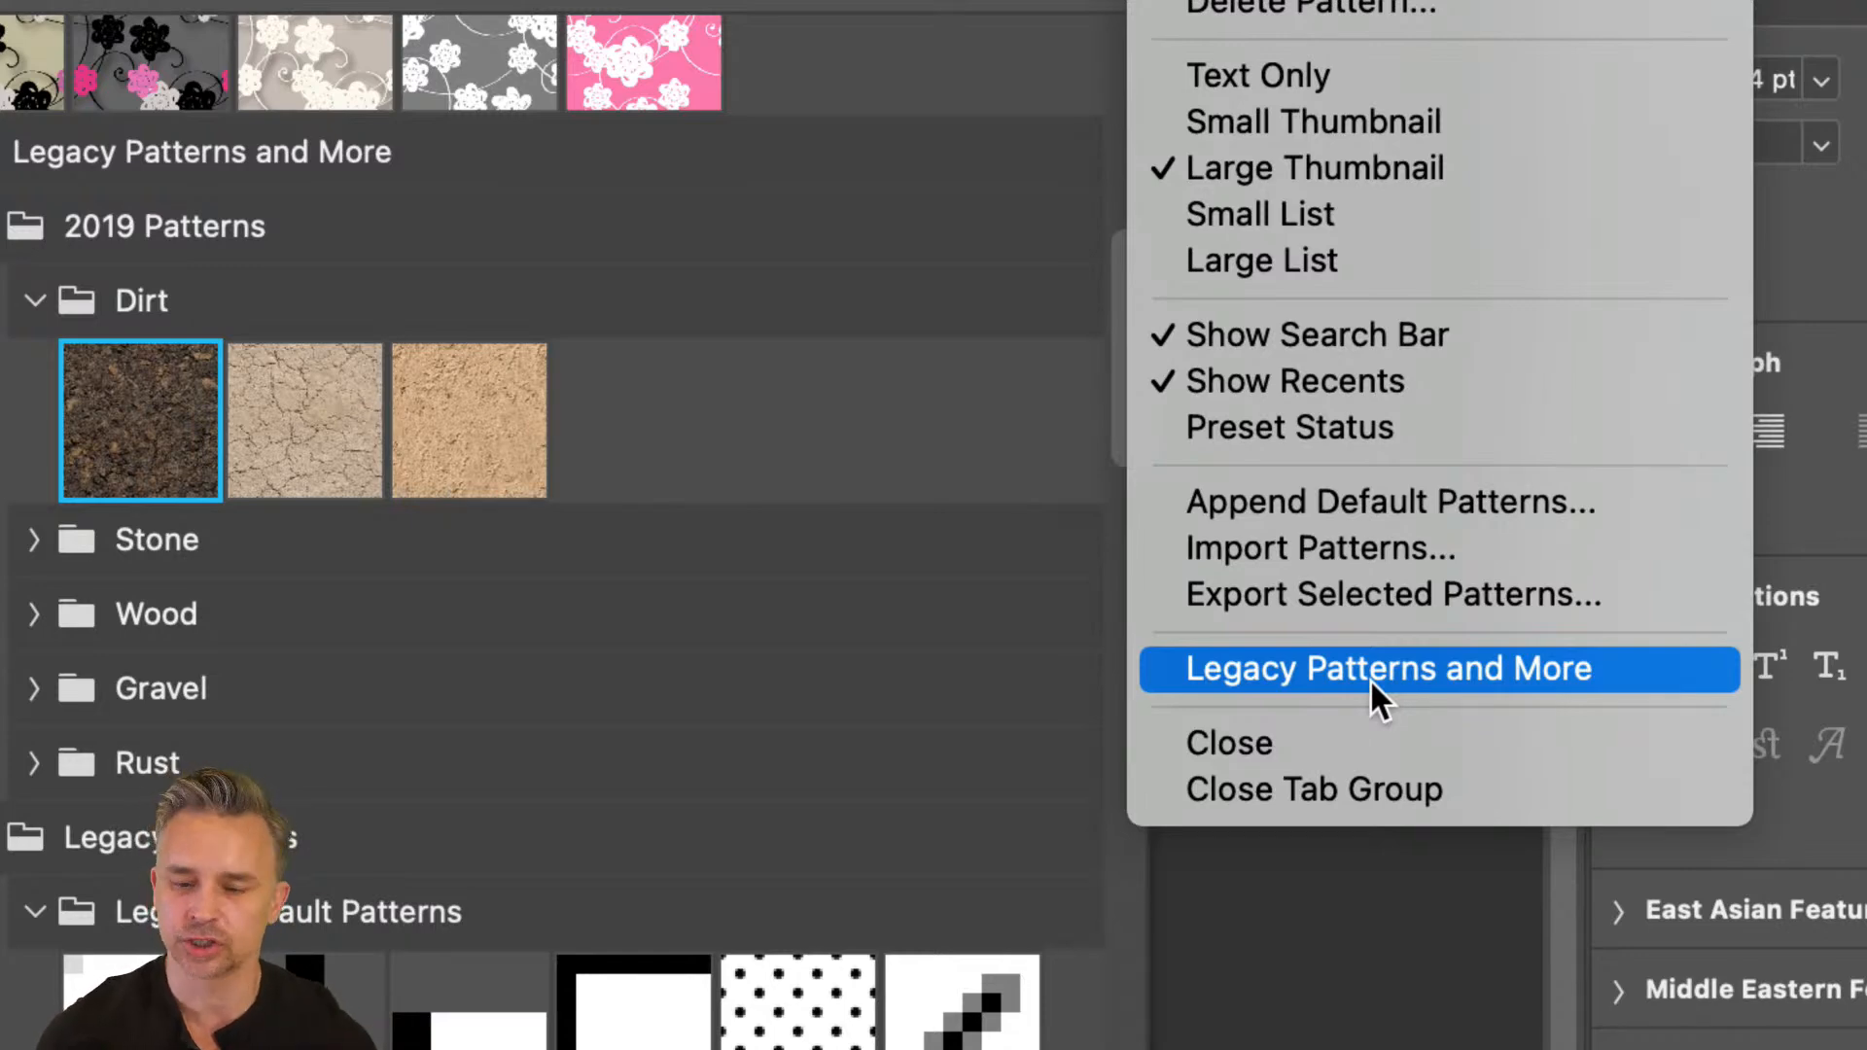
left_click(715, 486)
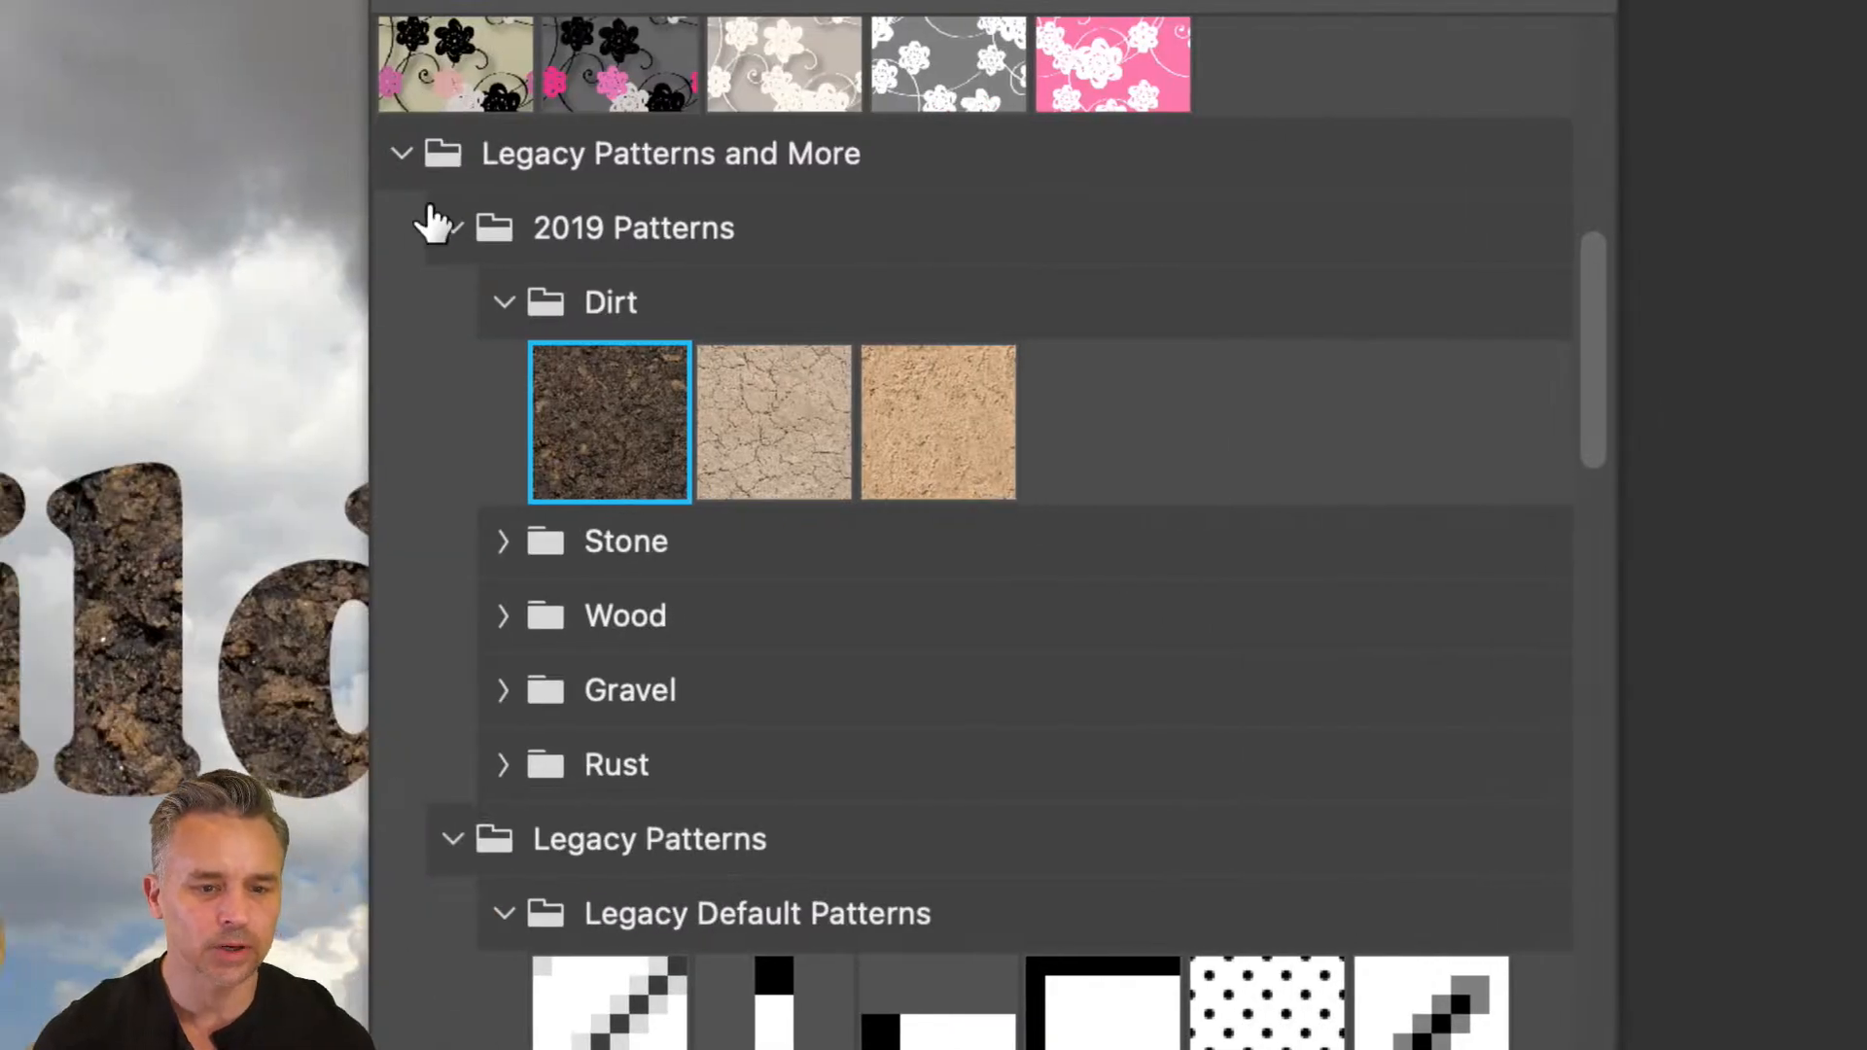
left_click(442, 225)
left_click(442, 225)
left_click(574, 393)
left_click(715, 408)
left_click(623, 418)
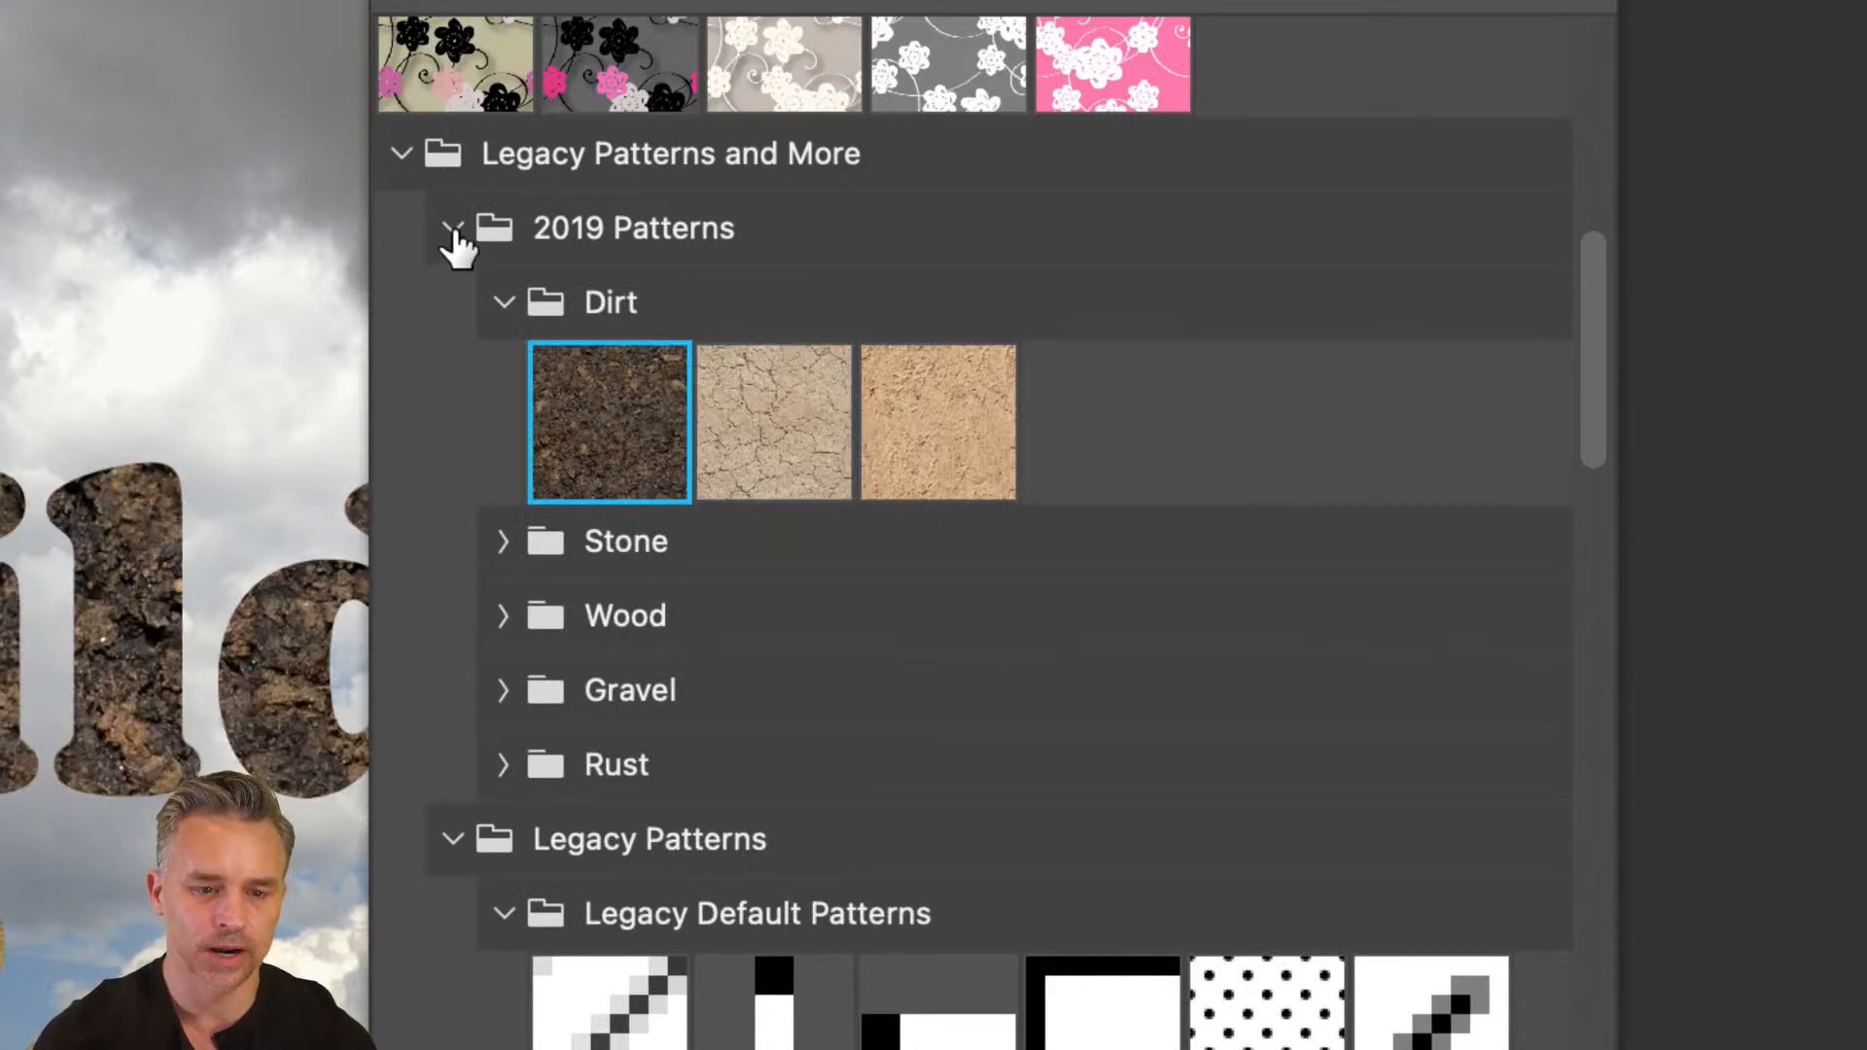
- Collapse the 2019 Patterns and Legacy Patterns and More groups, and close the pattern library
left_click(452, 230)
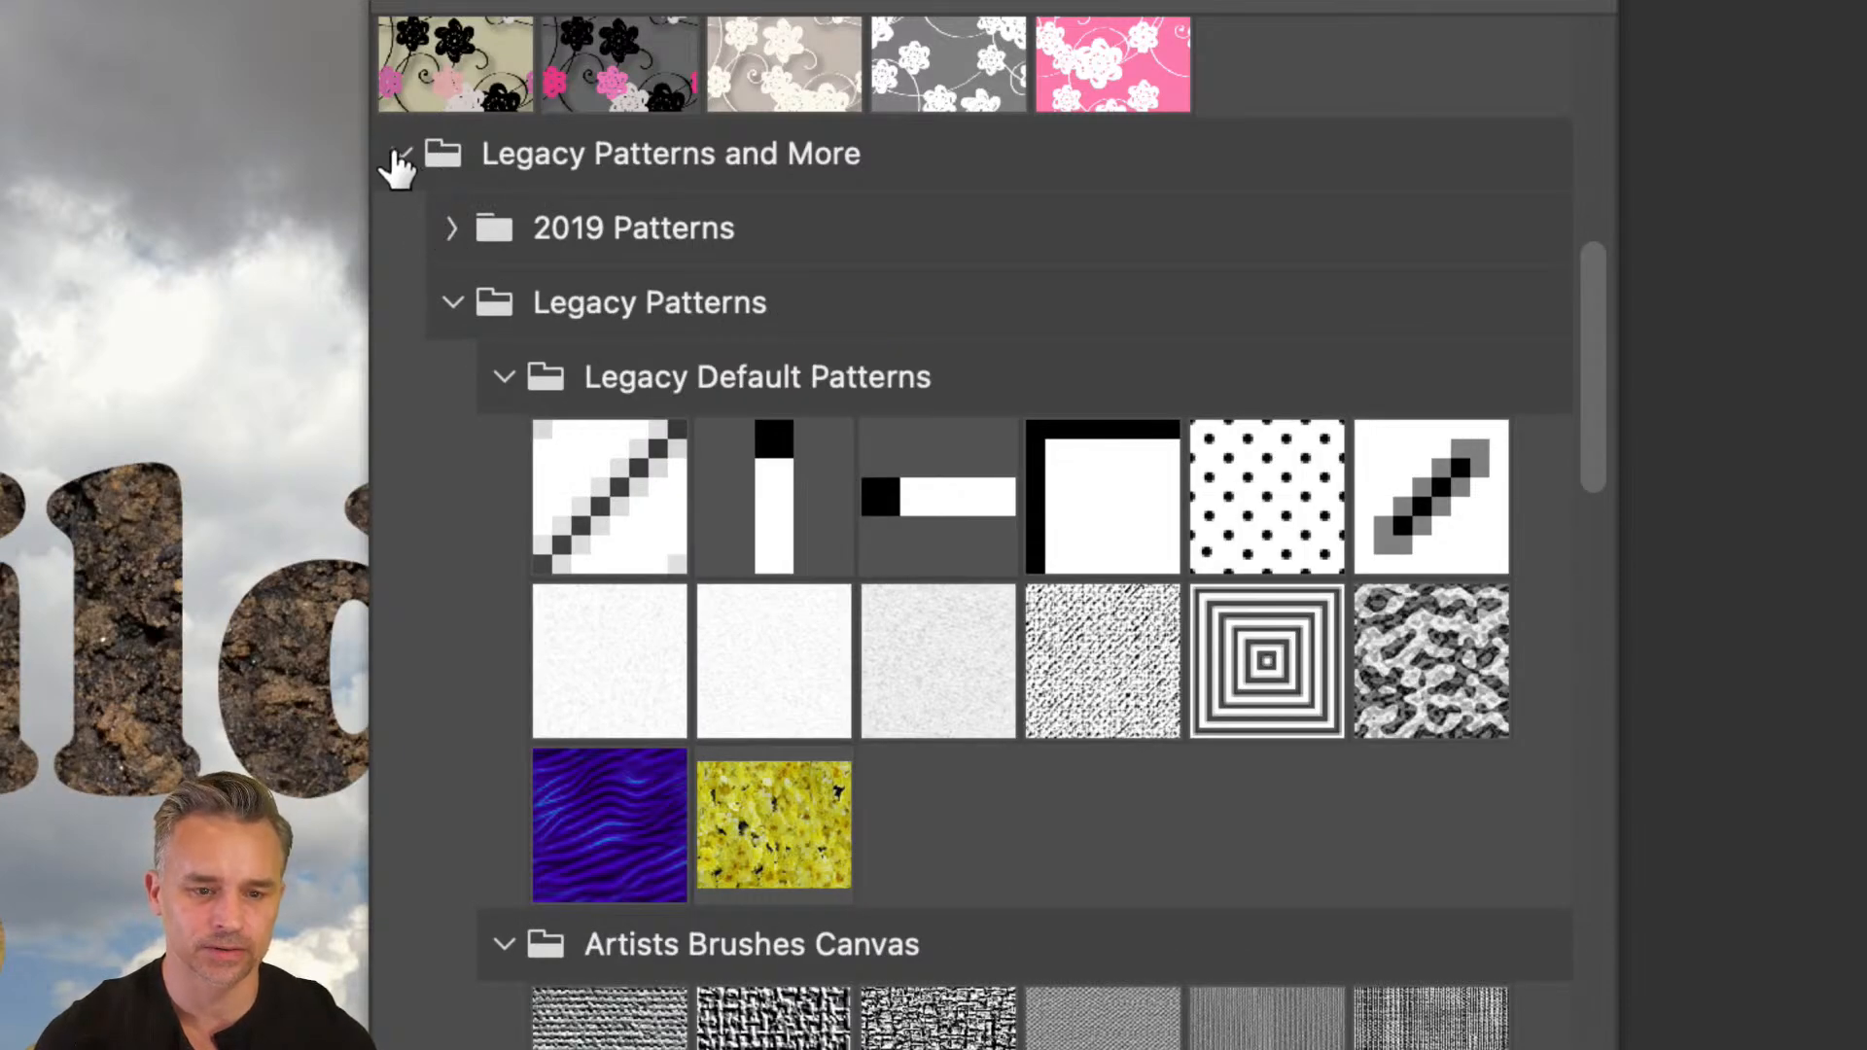
left_click(396, 154)
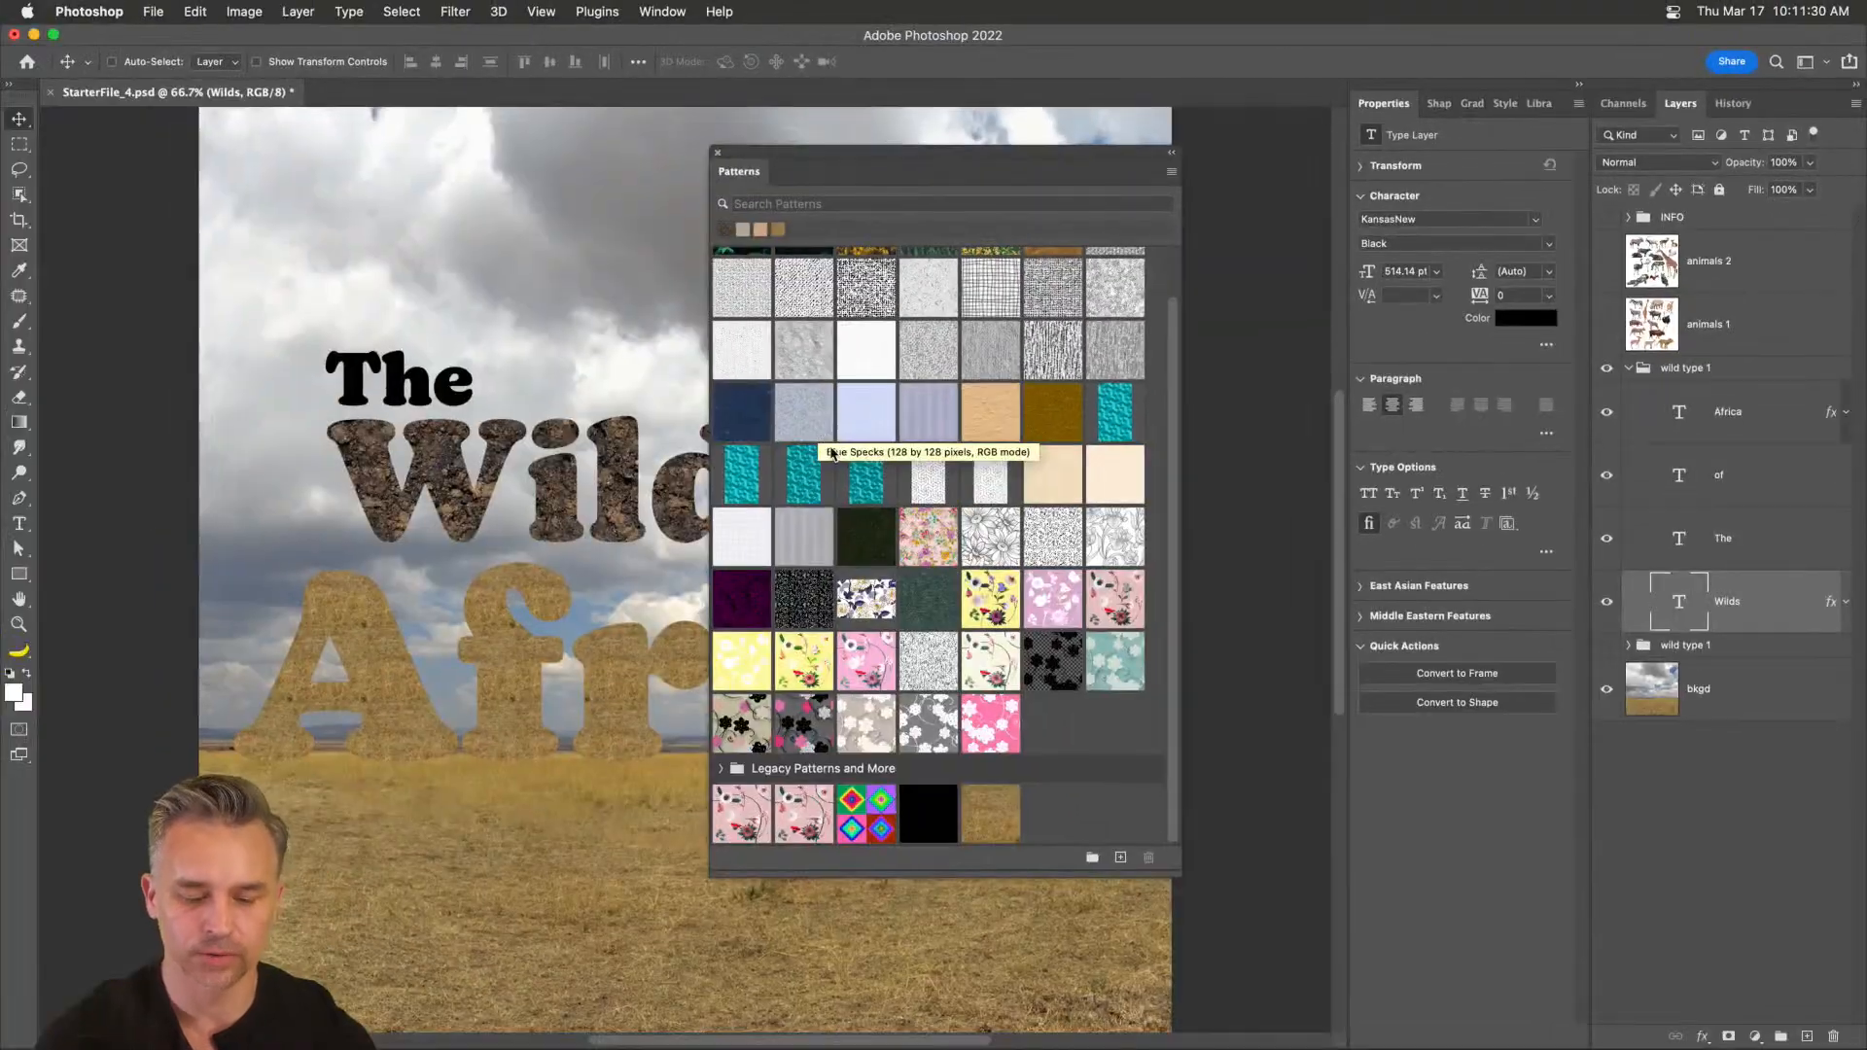
left_click(717, 154)
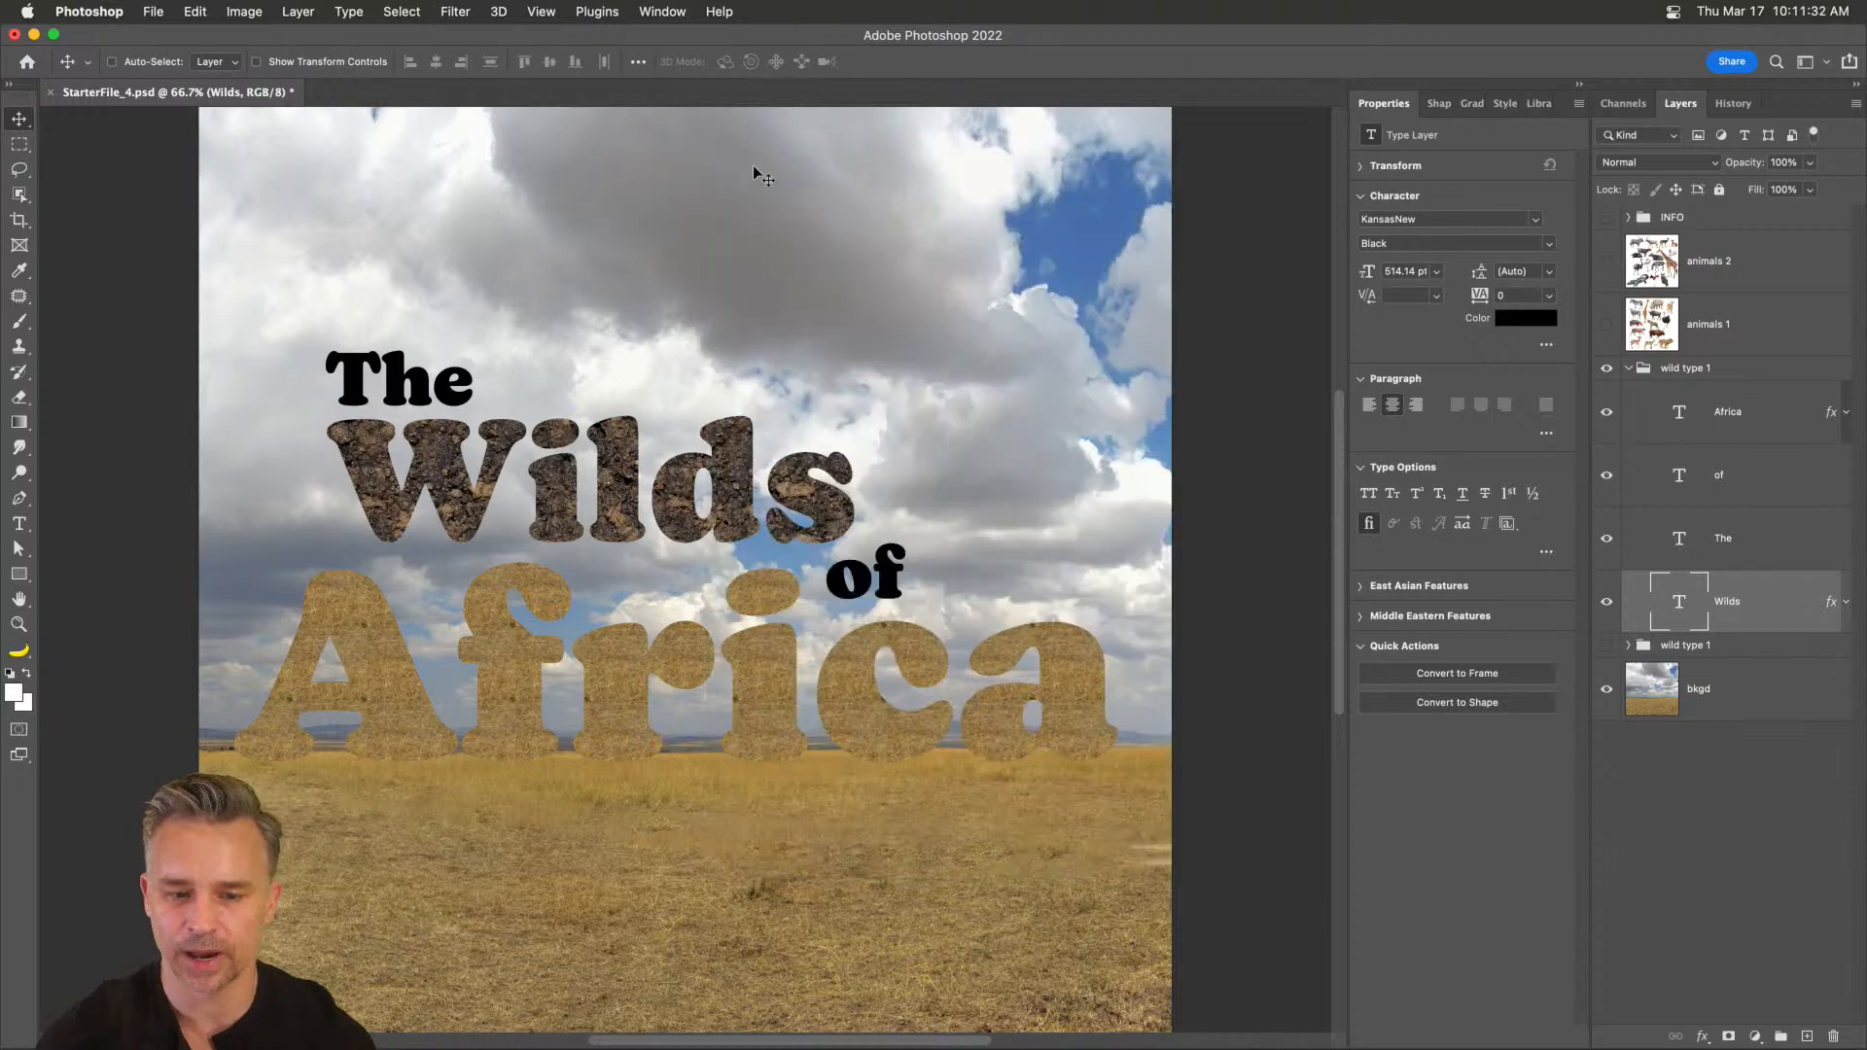
- Copy the soil pattern effect from the "Wilds" layer to the "The" and "of" text layers, and save the document
left_click(1686, 486)
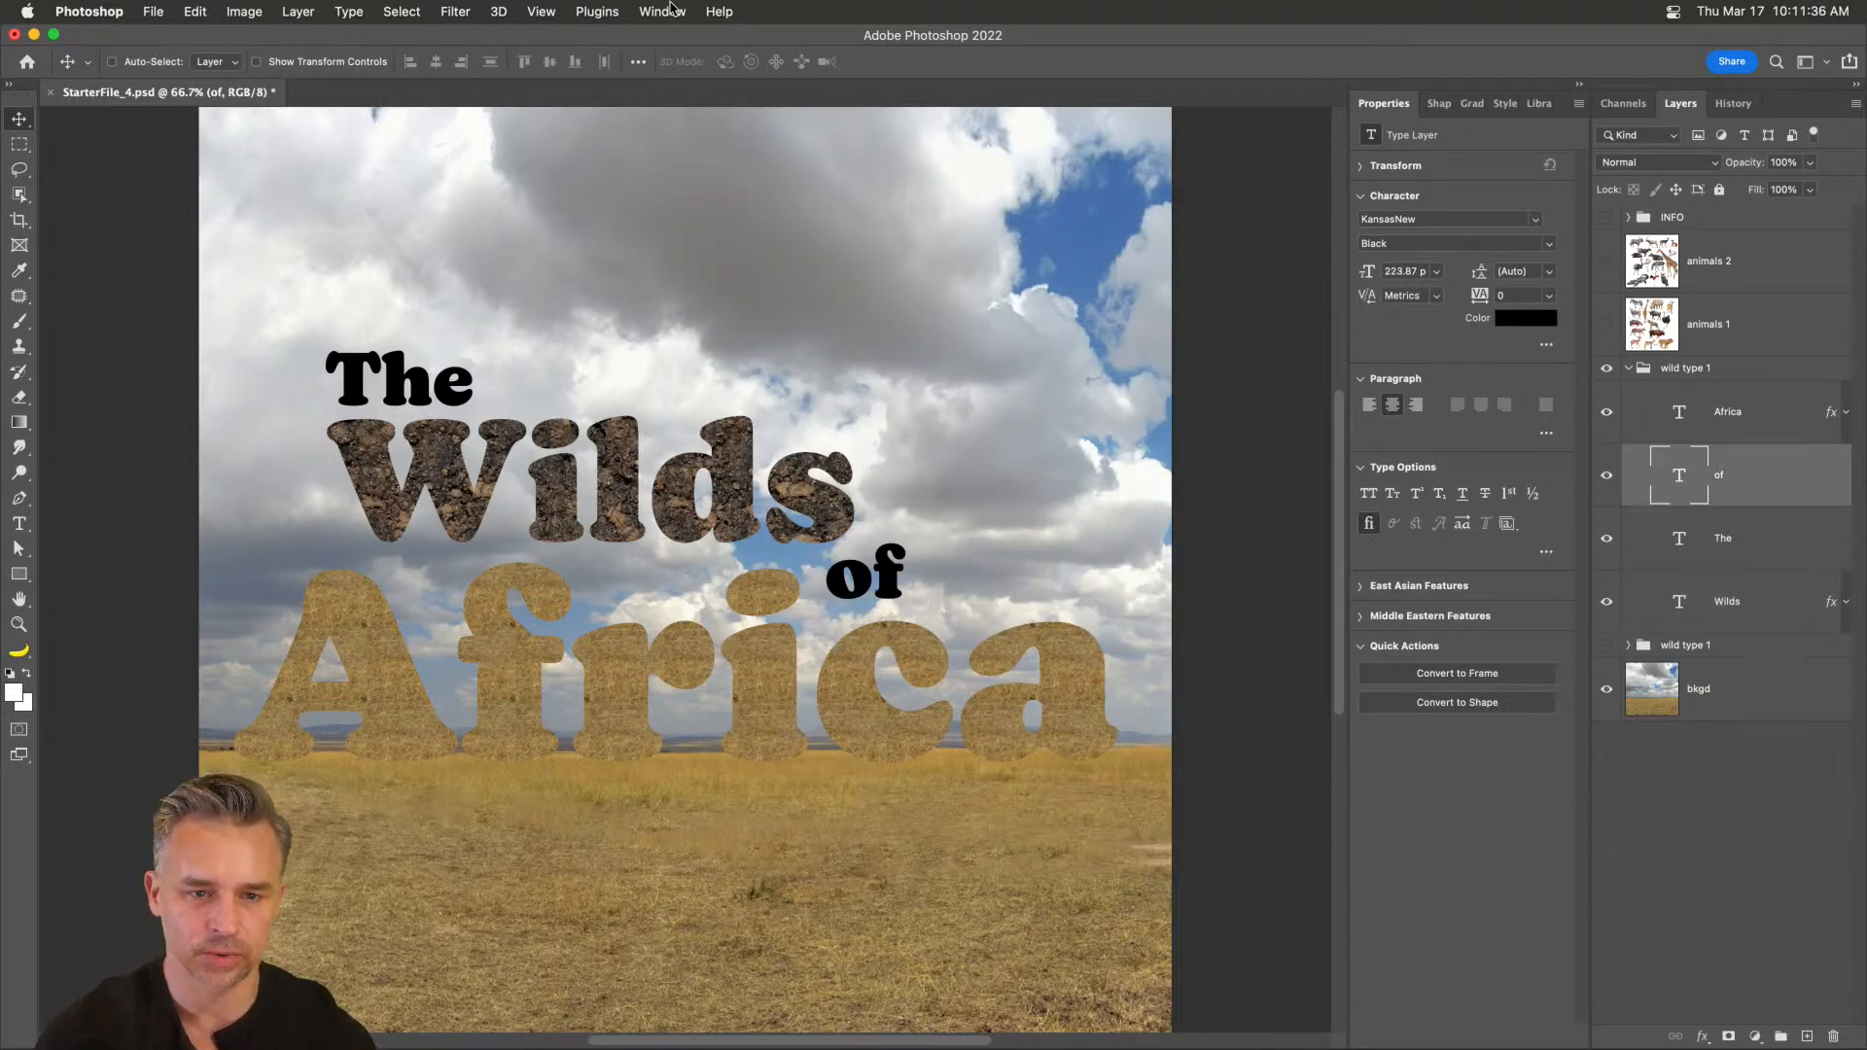
key("i")
left_click(675, 464)
key("v")
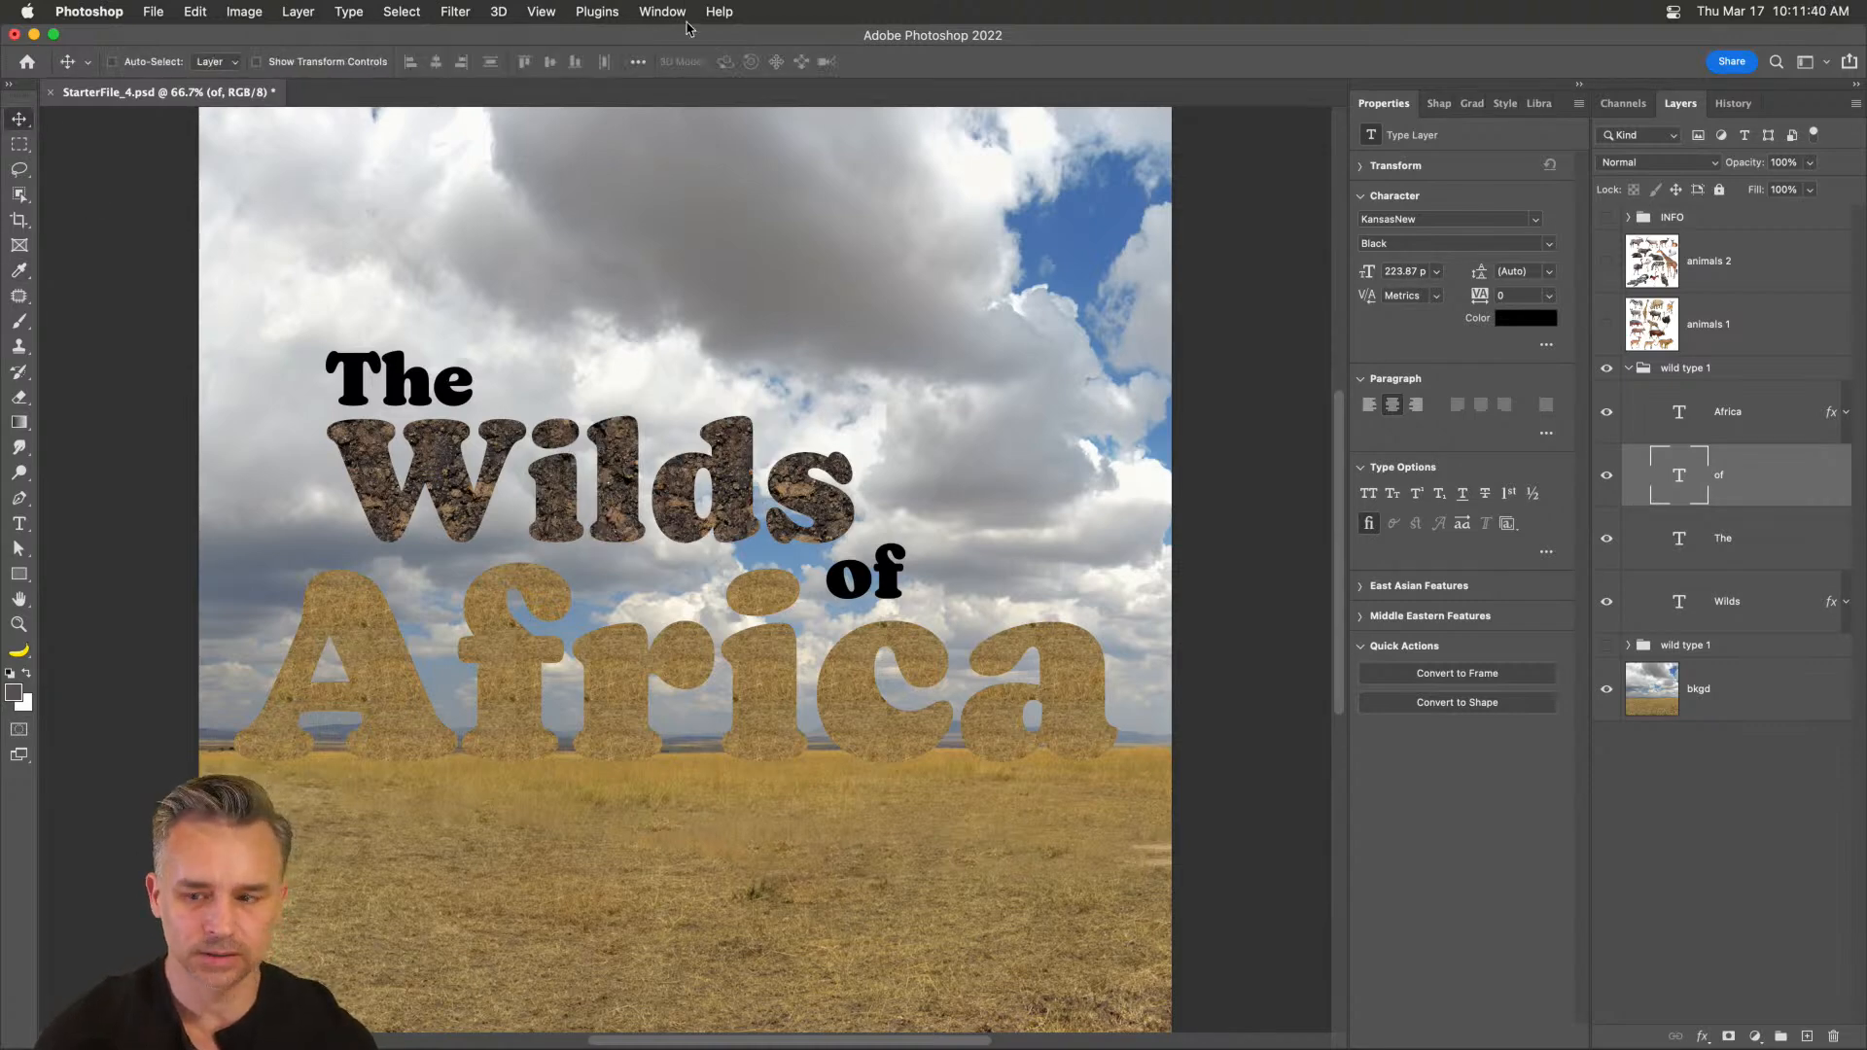
left_click(1782, 549)
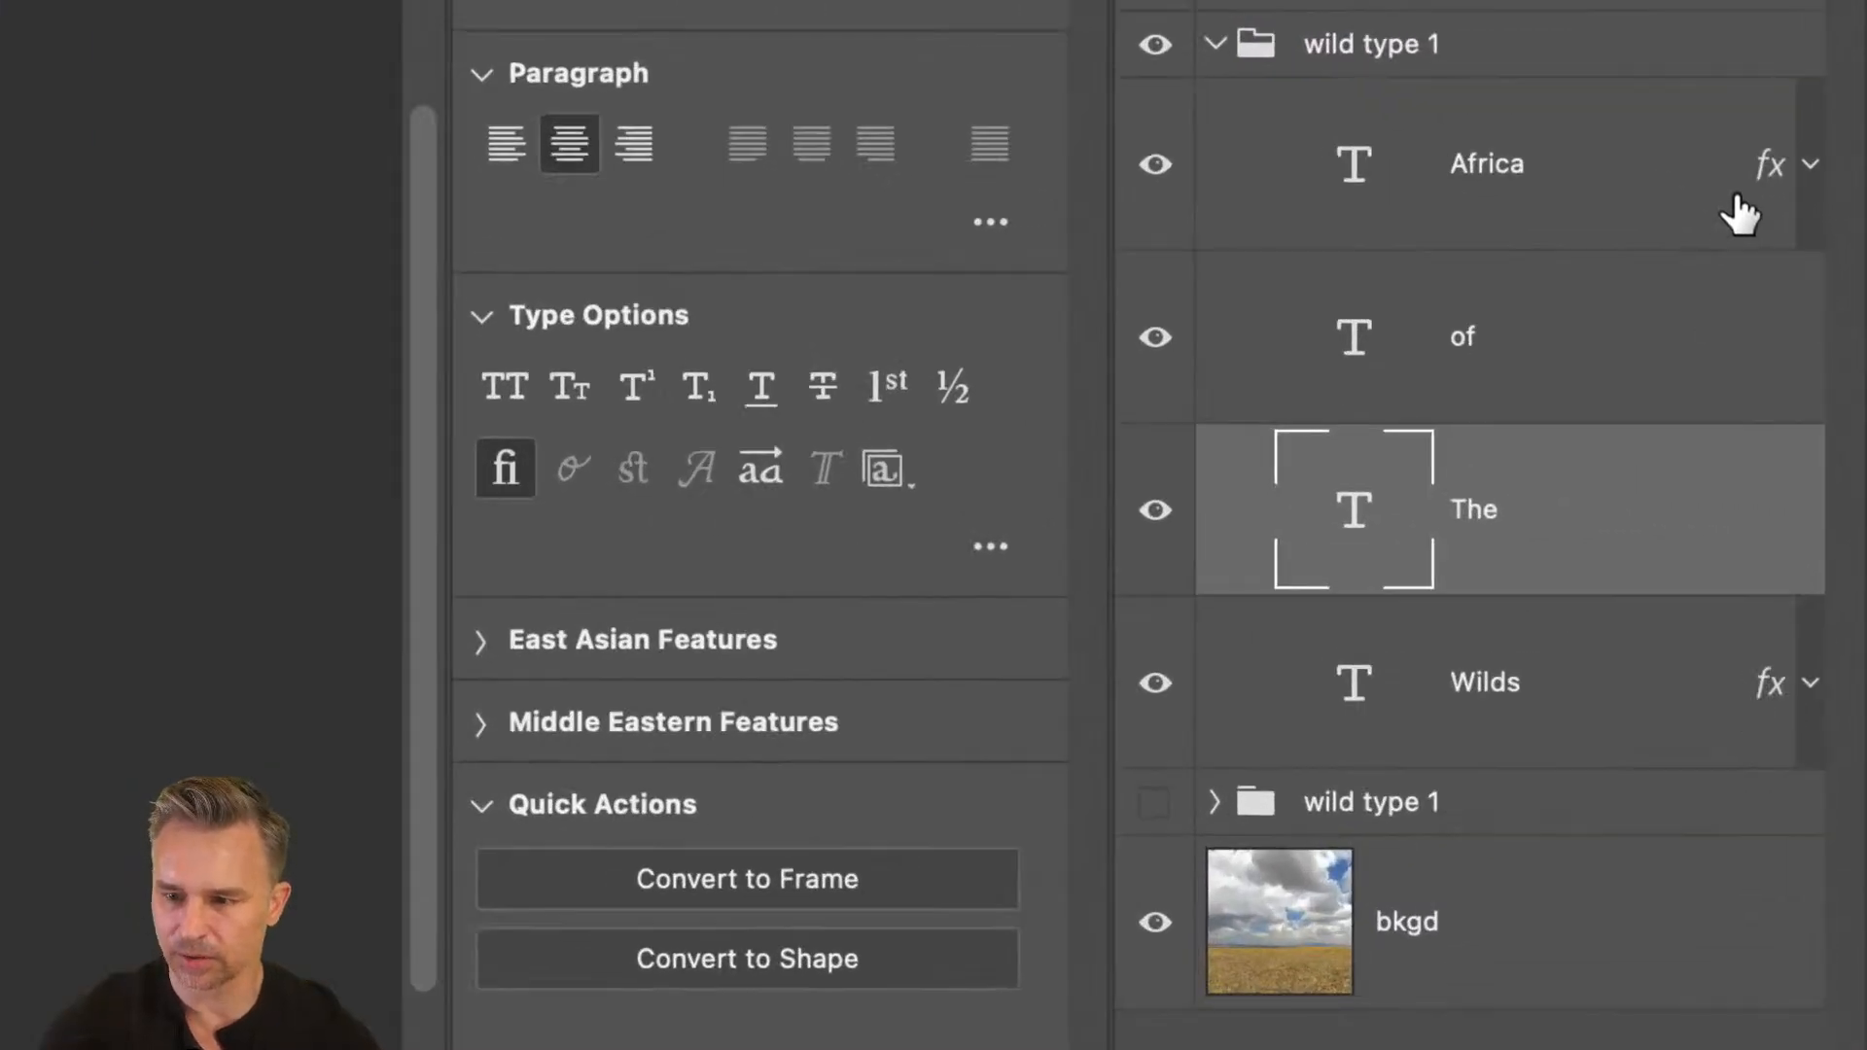
left_click_drag(1768, 690, 1748, 318)
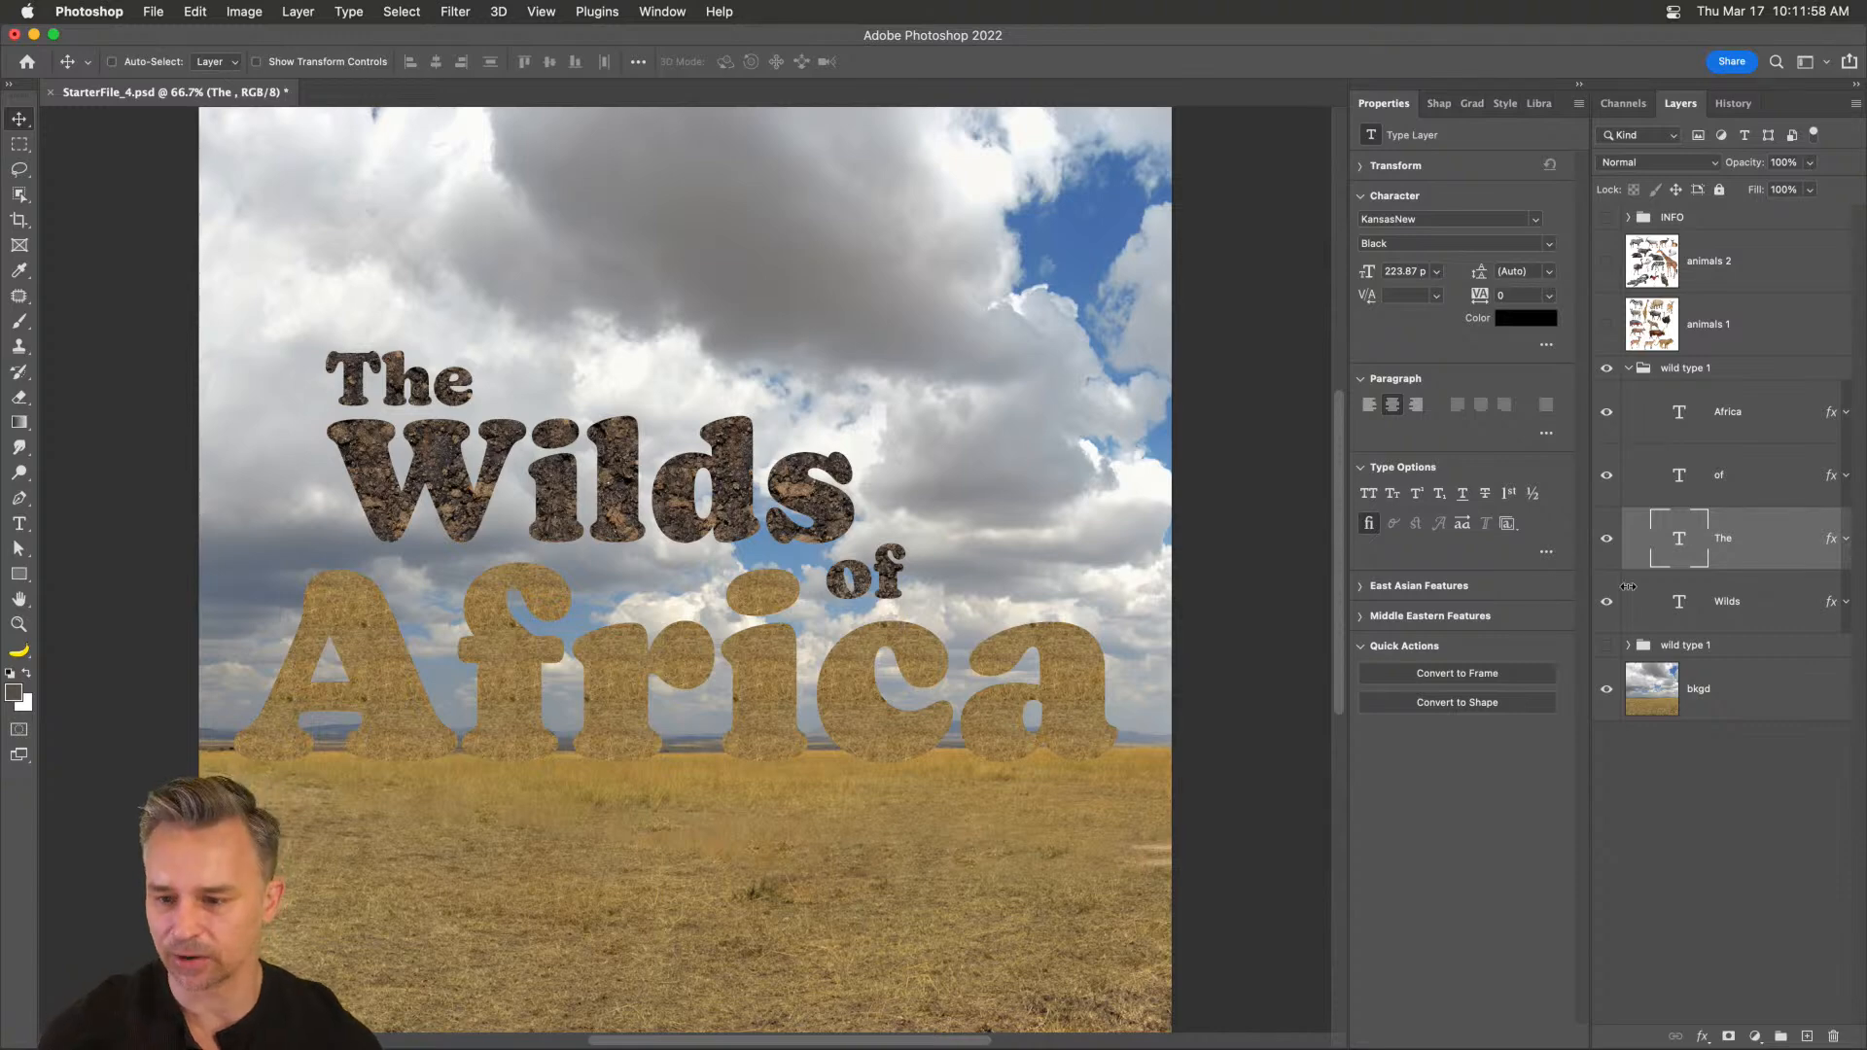
key("super+s")
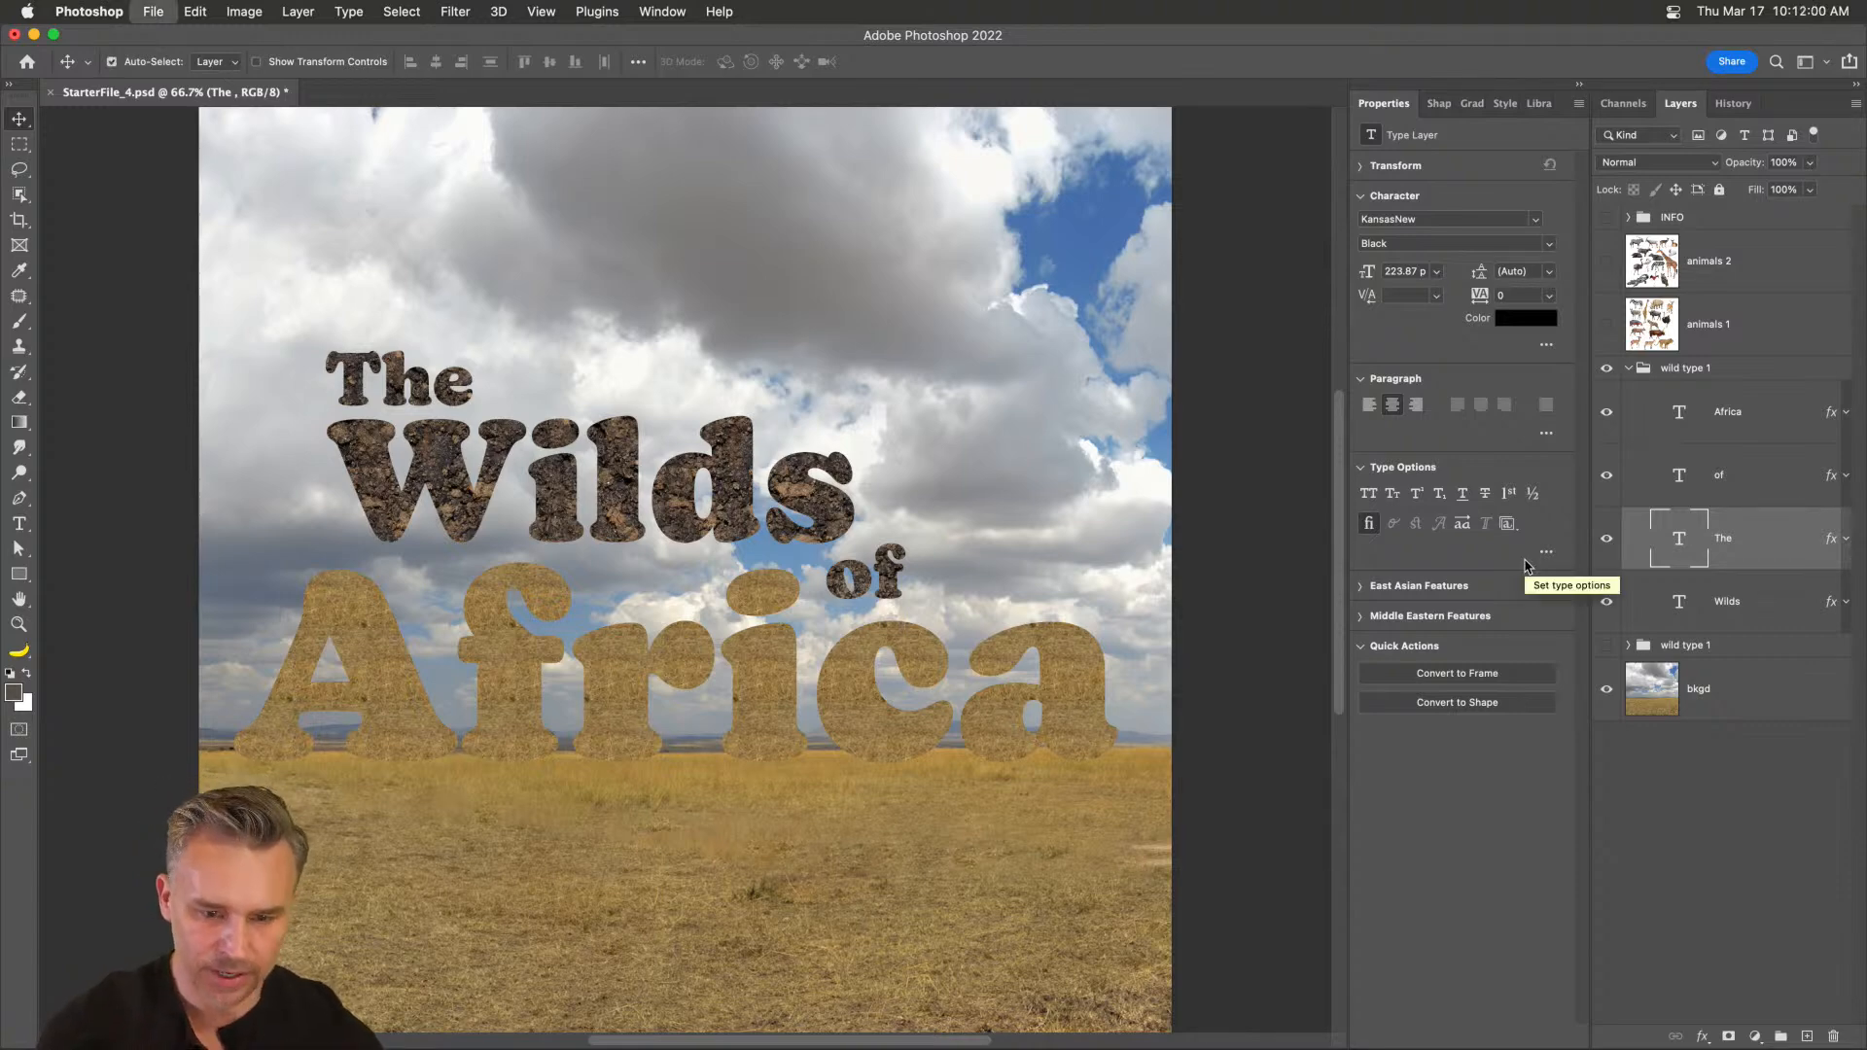
- Select the "animals 1" layer and compare the composition with it hidden and shown, leaving it shown
left_click(1608, 326)
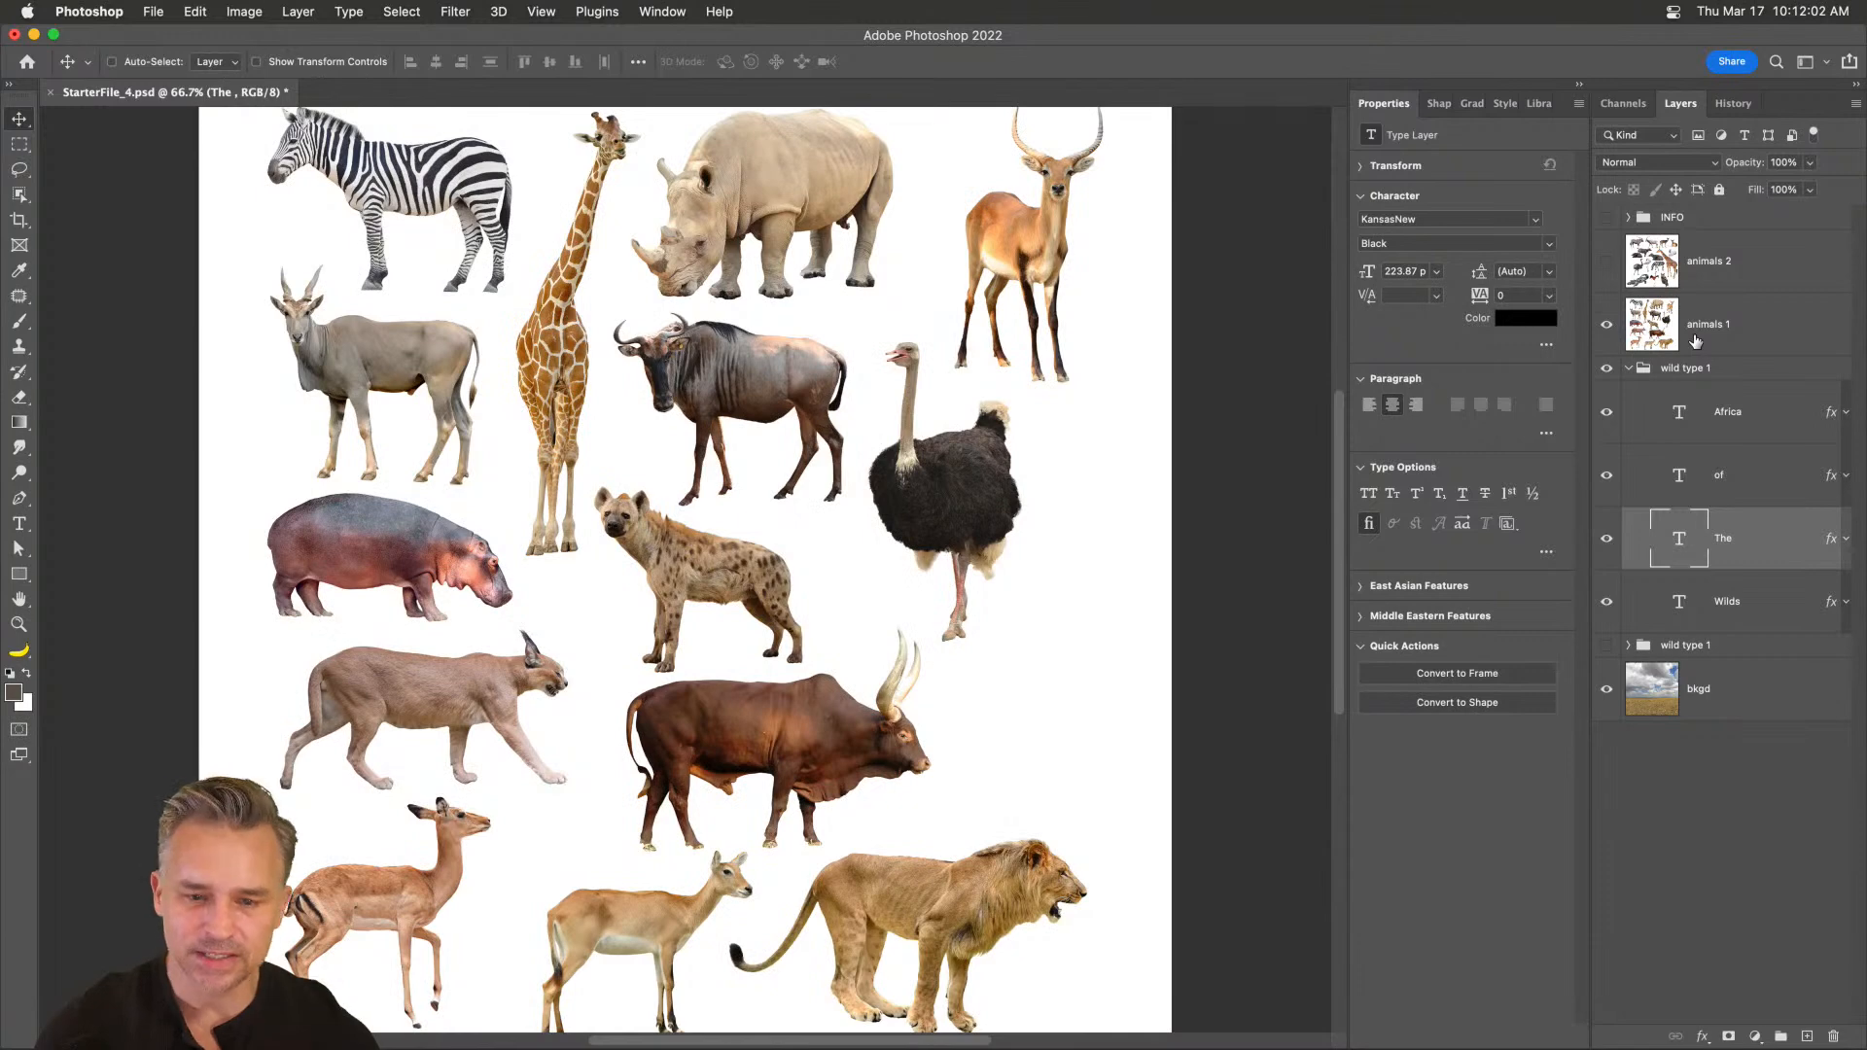
left_click(1696, 342)
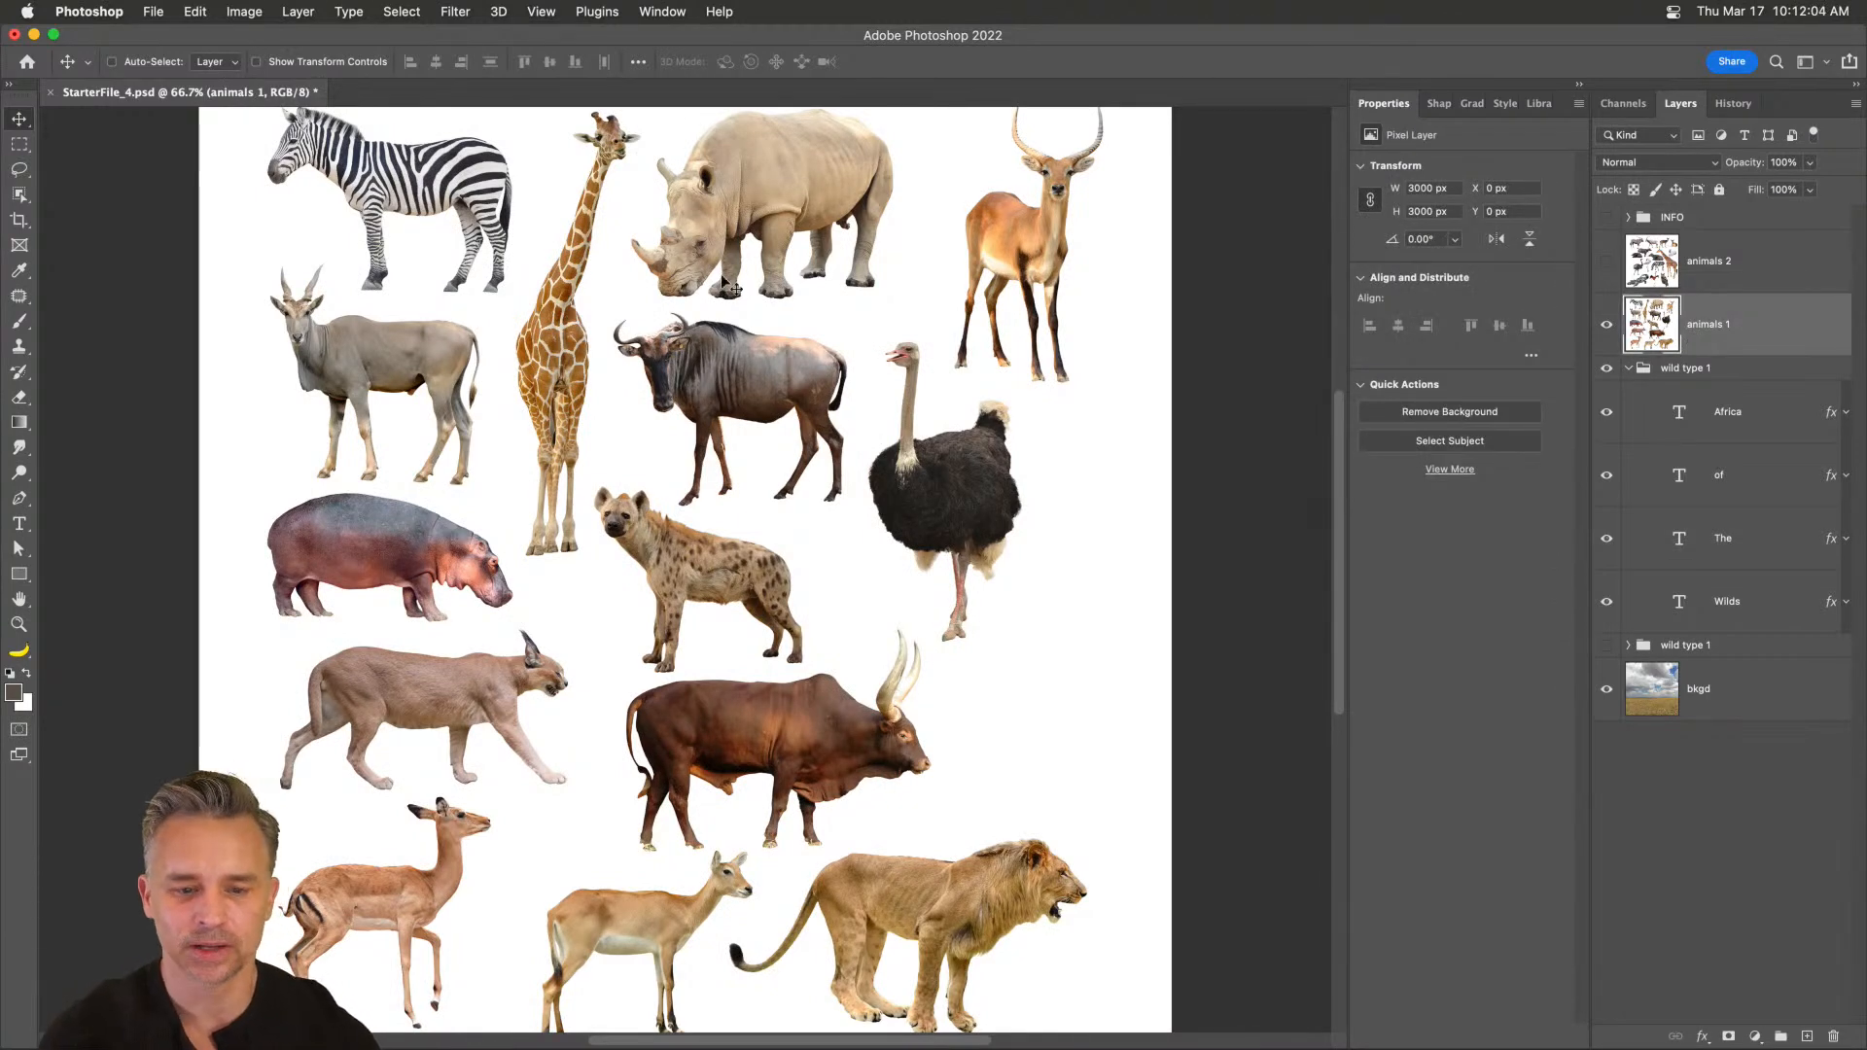
left_click(1608, 331)
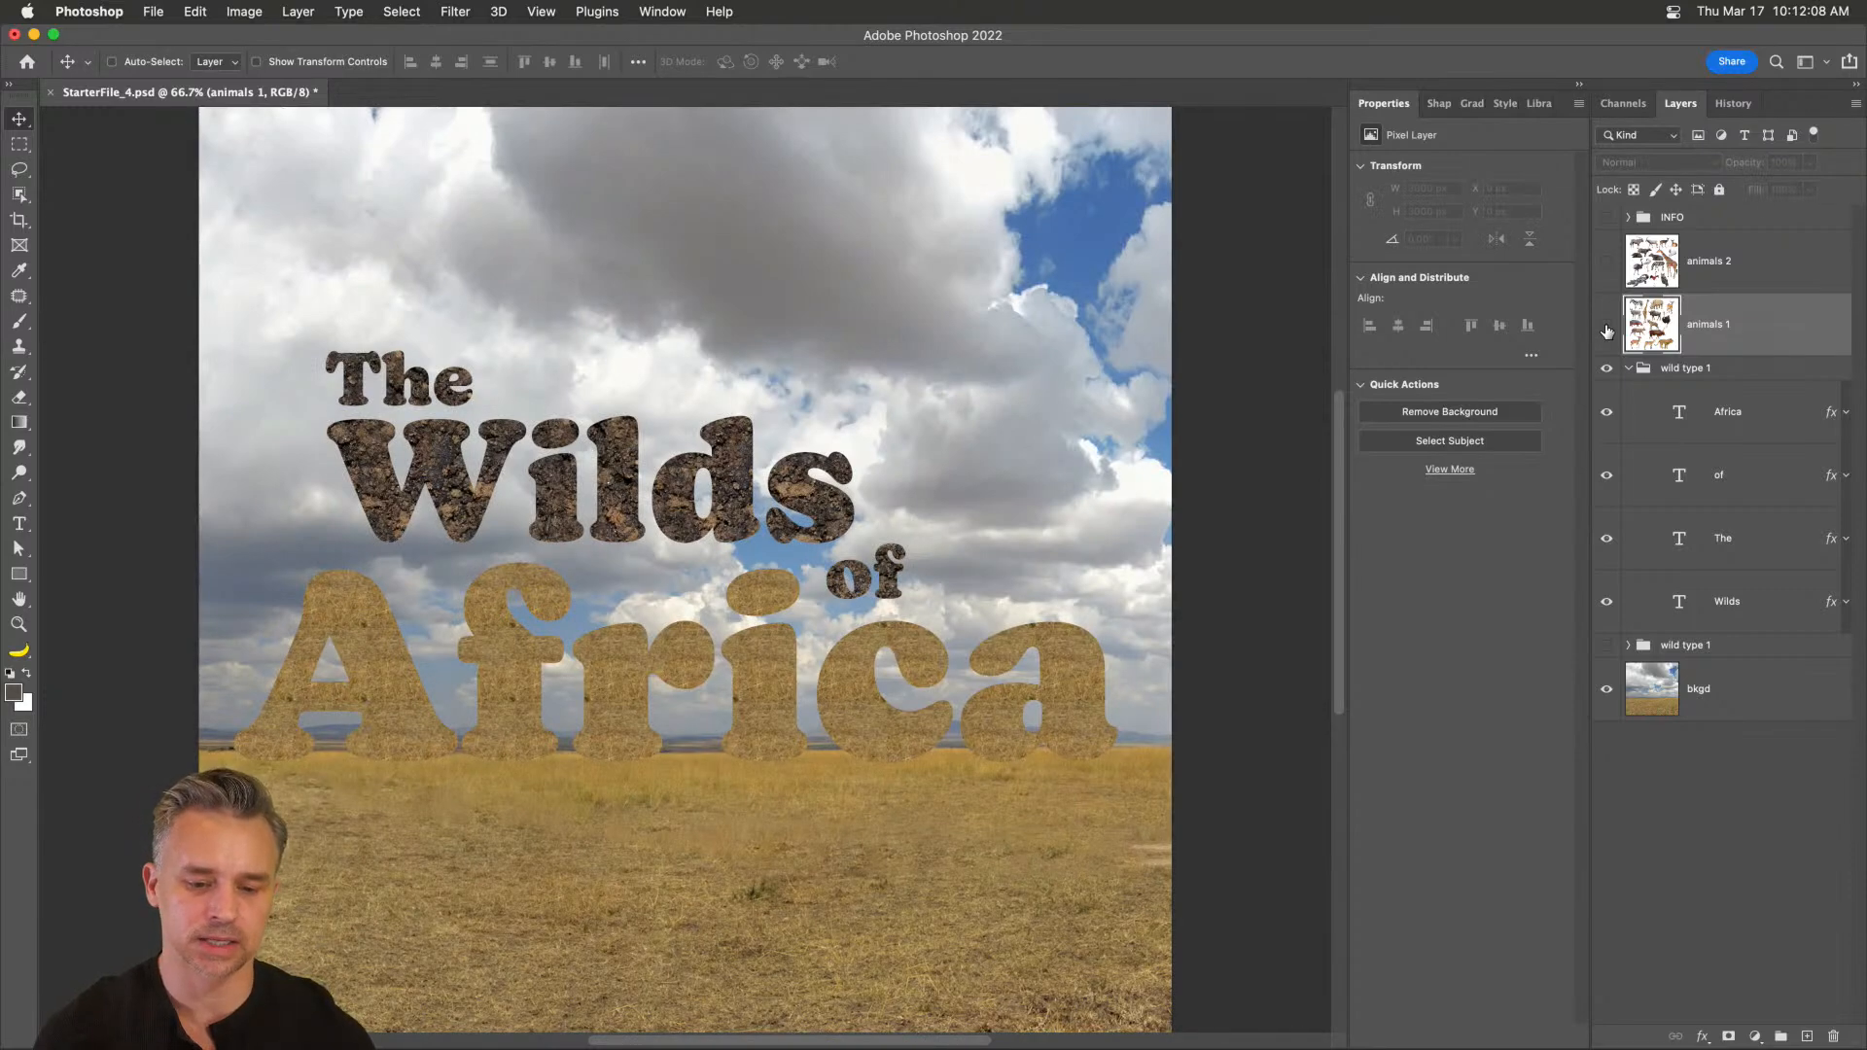
left_click(1607, 331)
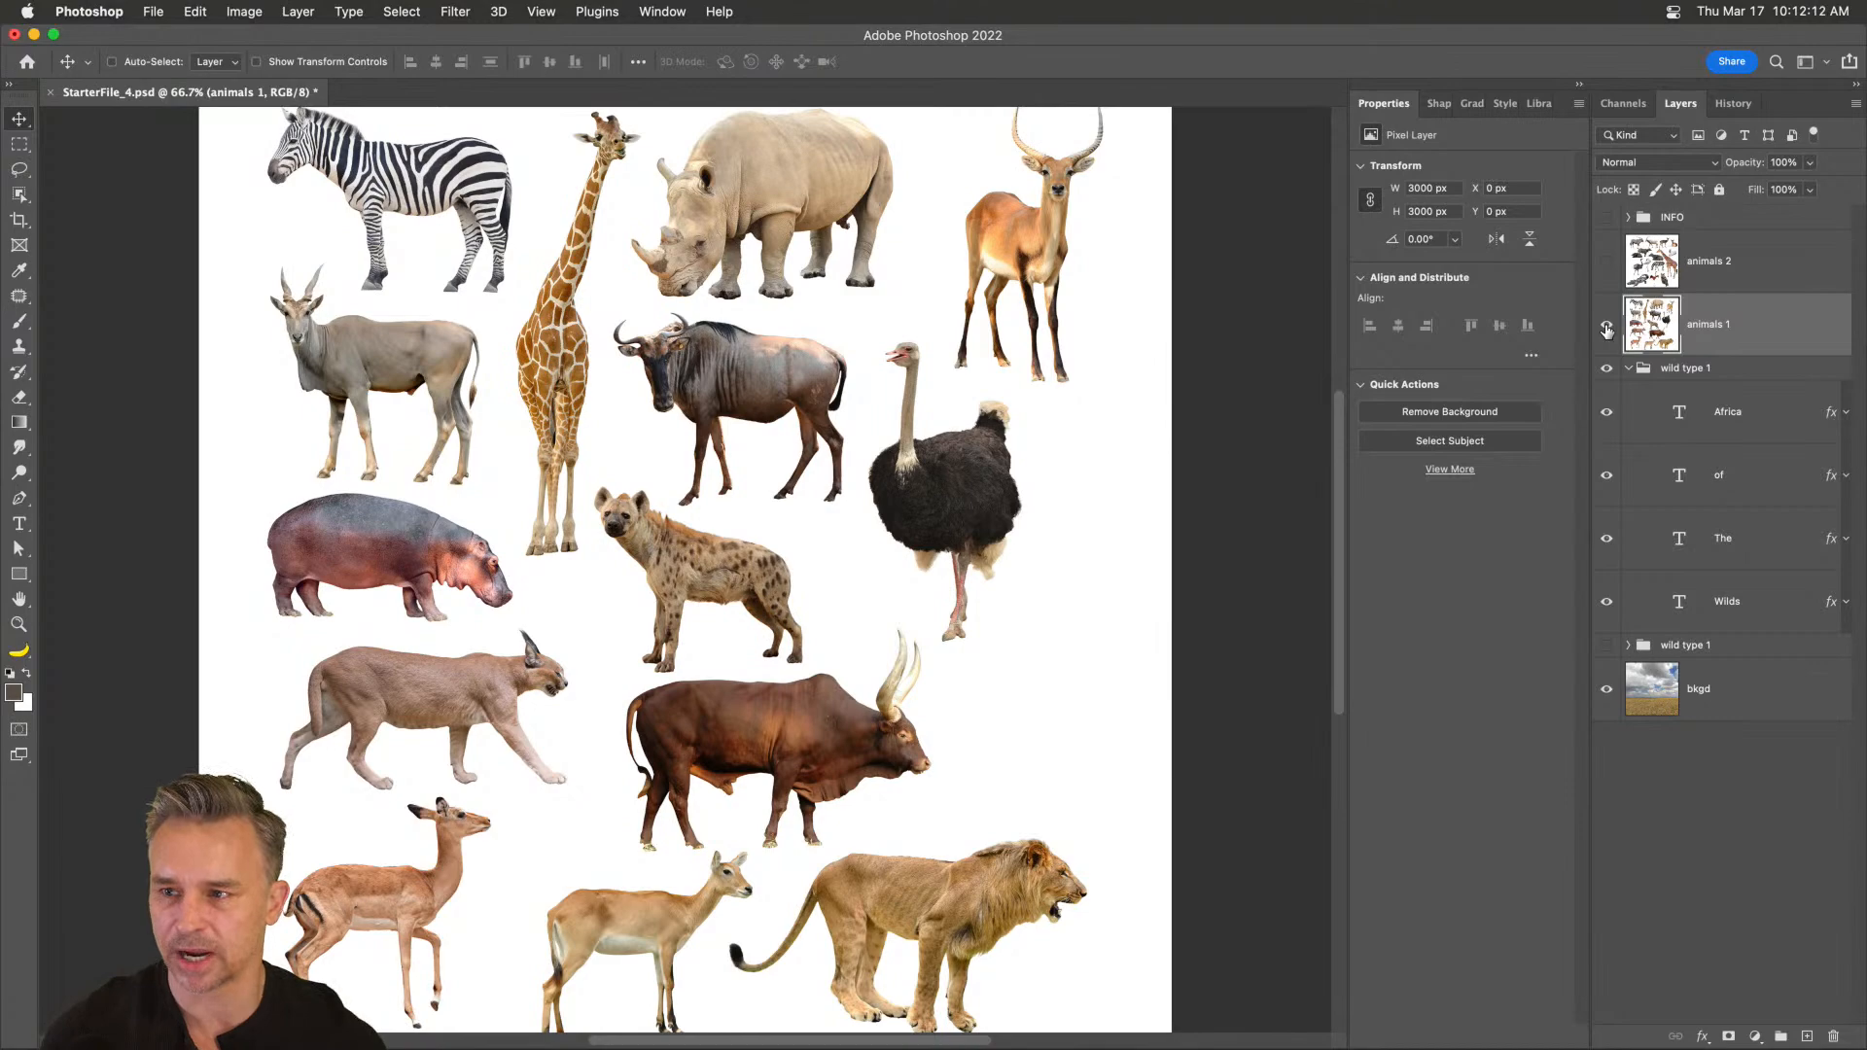
left_click(1608, 331)
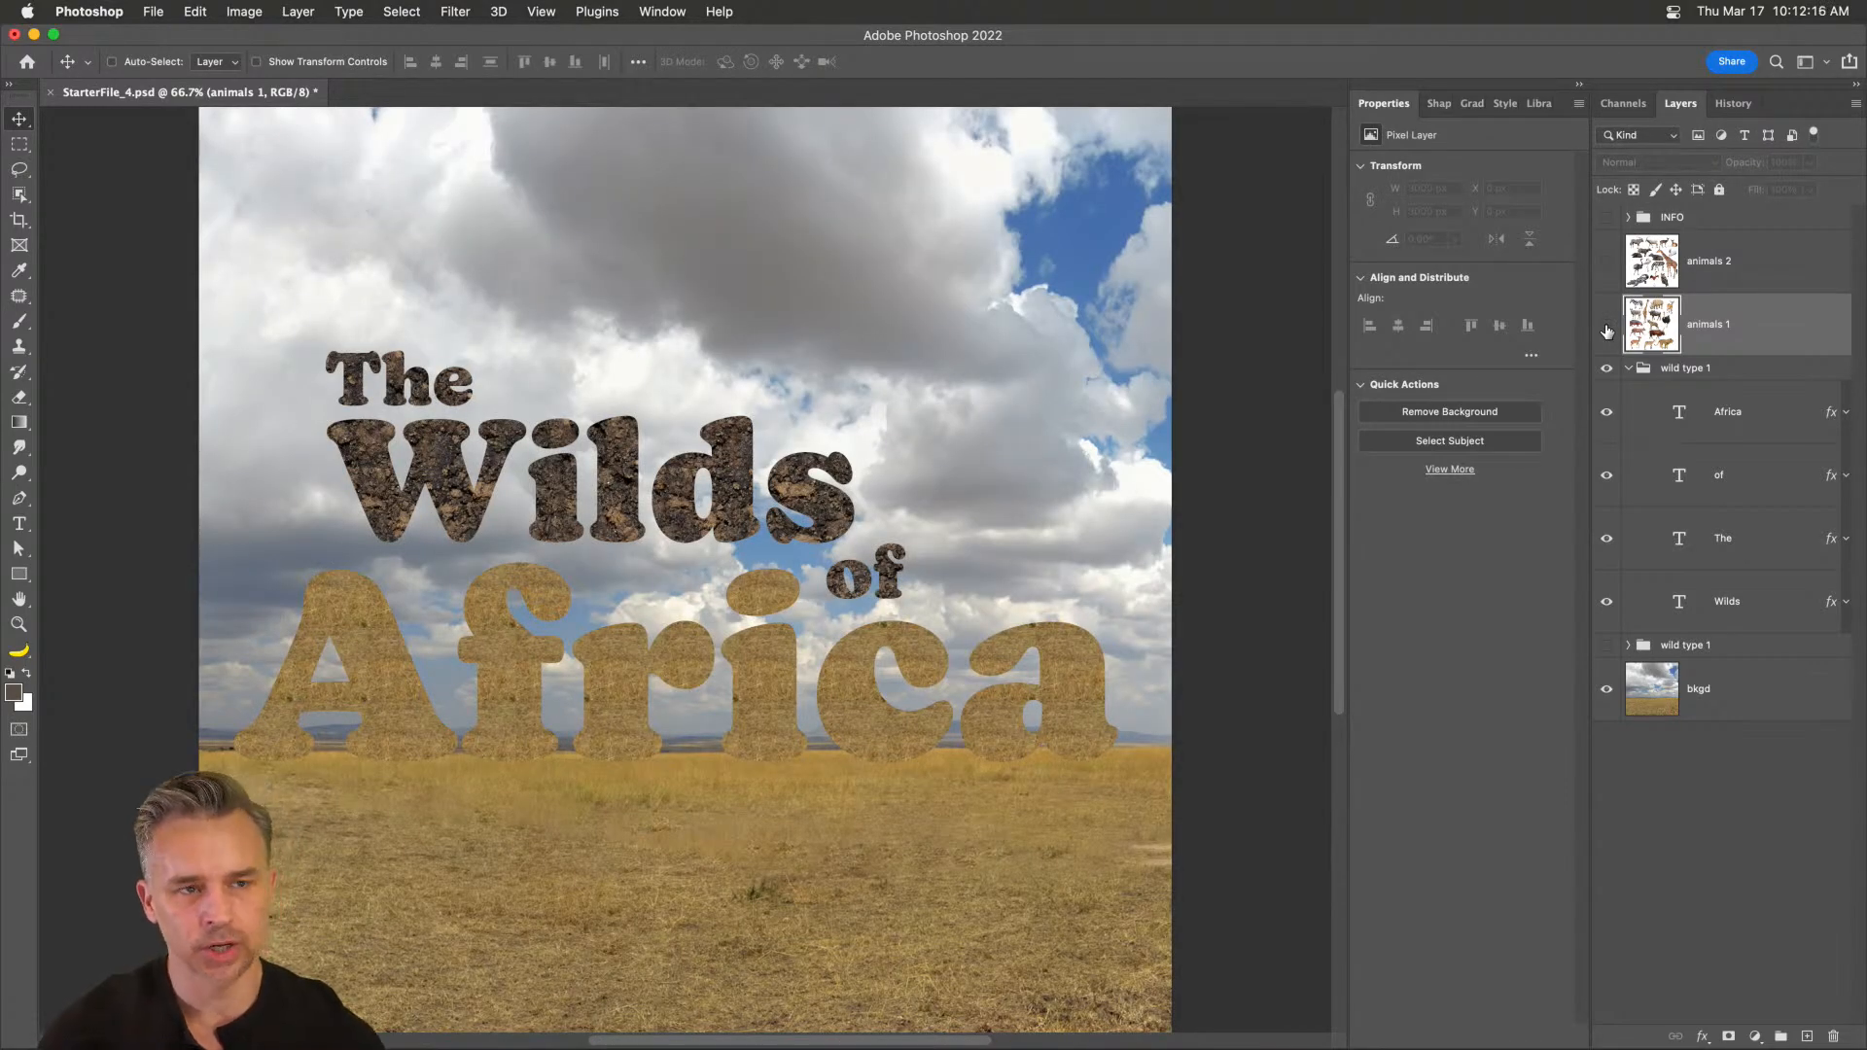
left_click(1608, 331)
left_click(1607, 331)
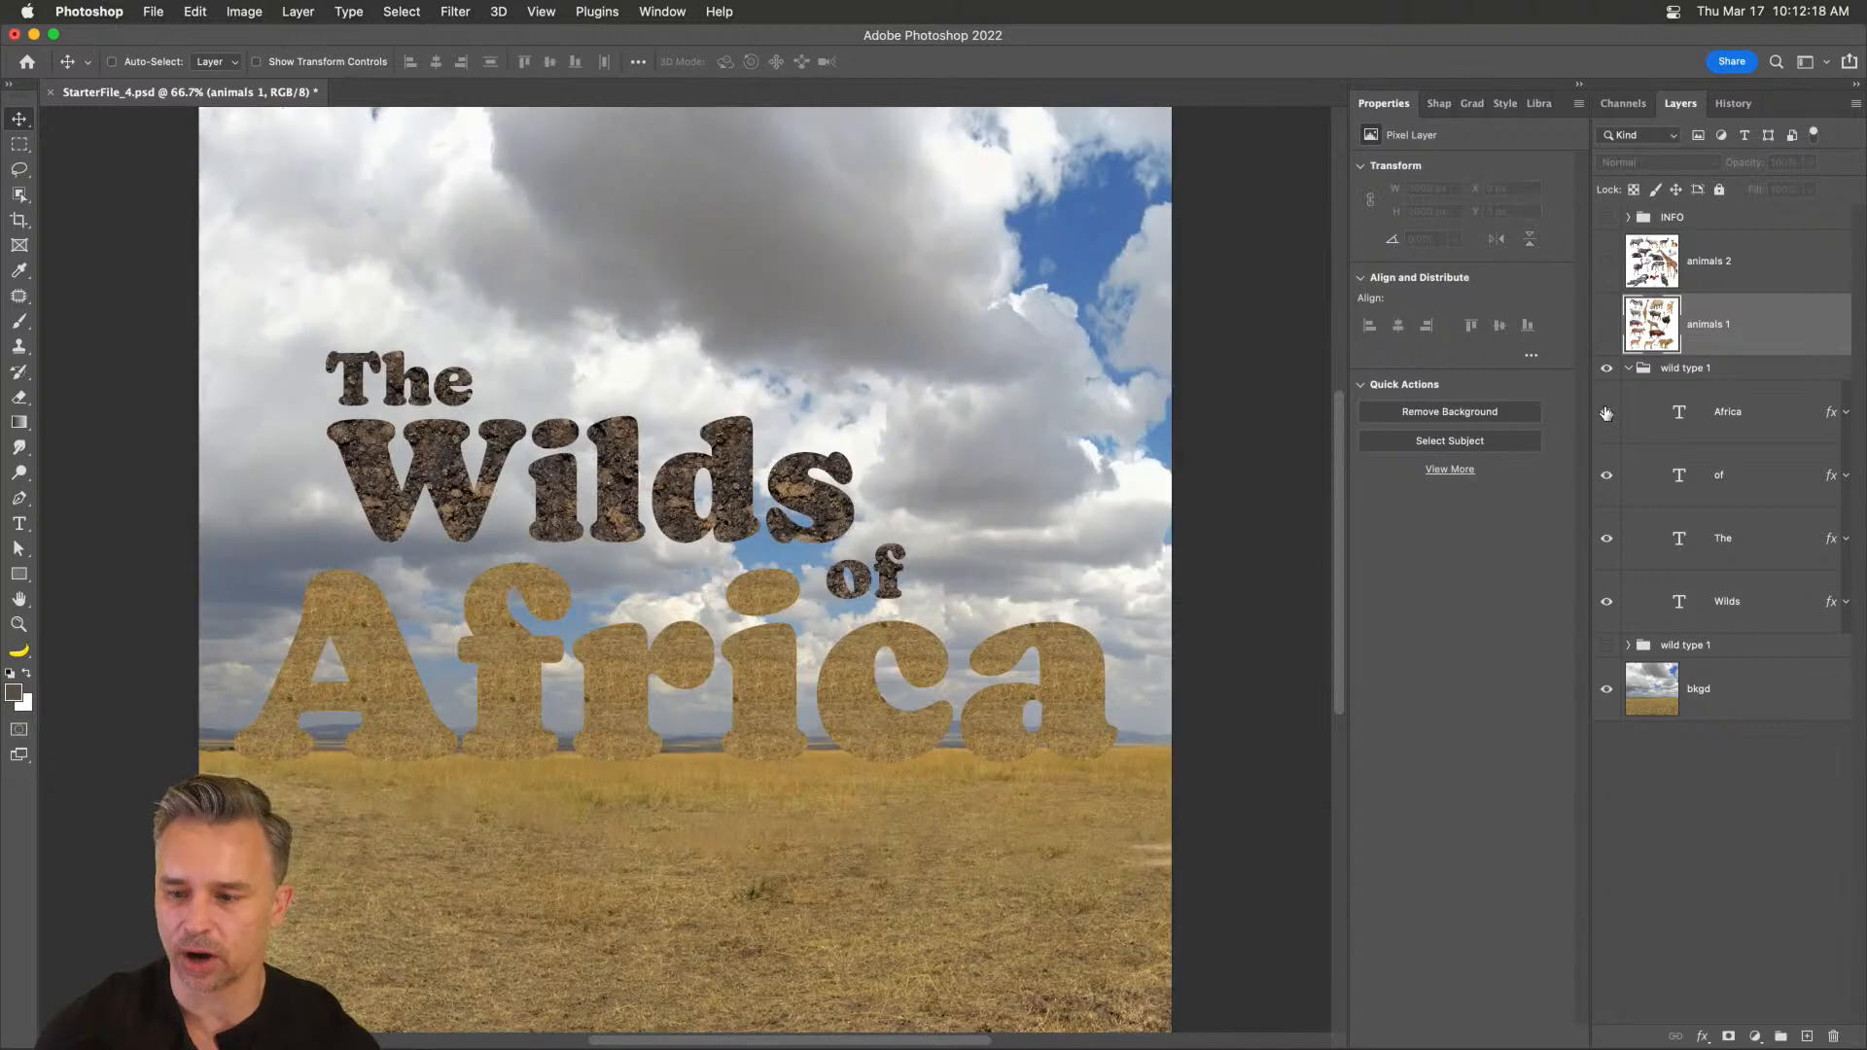
left_click(1607, 336)
- Copy the giraffe from "animals 1" to its own layer using the Object Selection tool, and hide "animals 1"
left_click_drag(452, 284, 579, 502)
key("super+1")
key("super+minus")
left_click(18, 195)
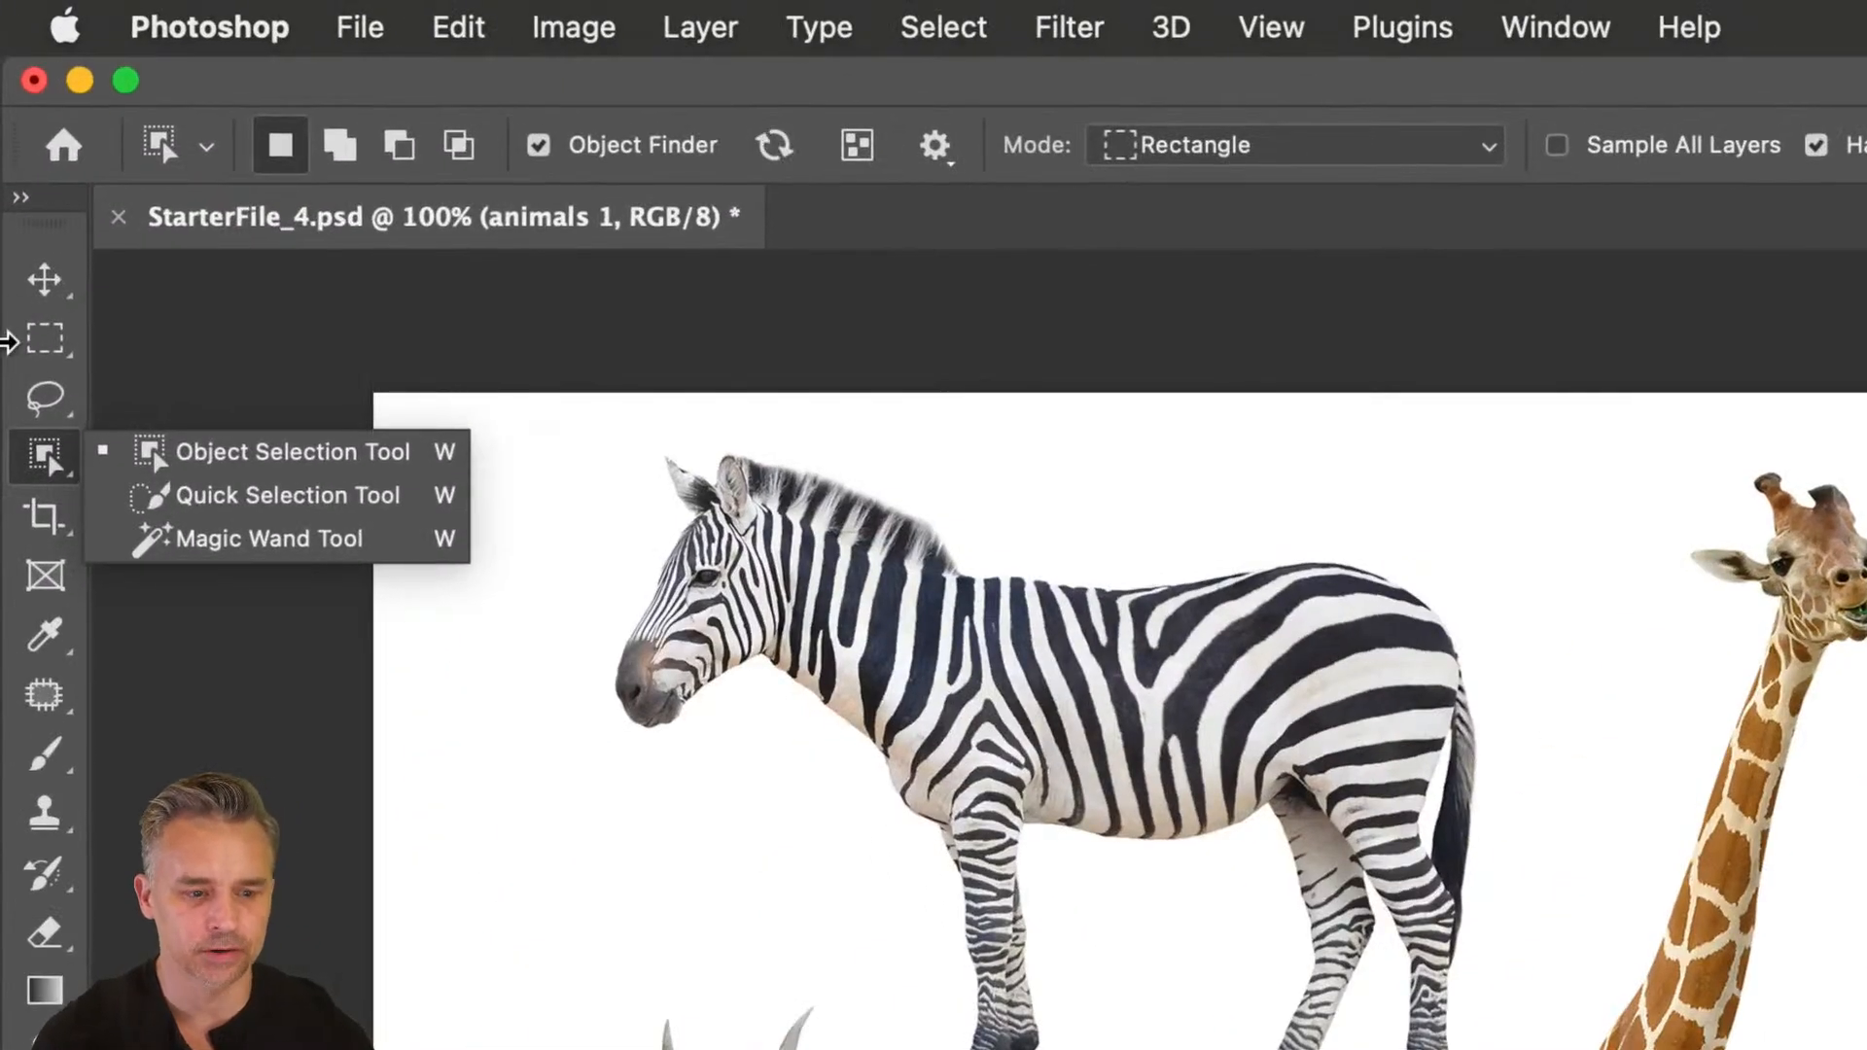
left_click(236, 454)
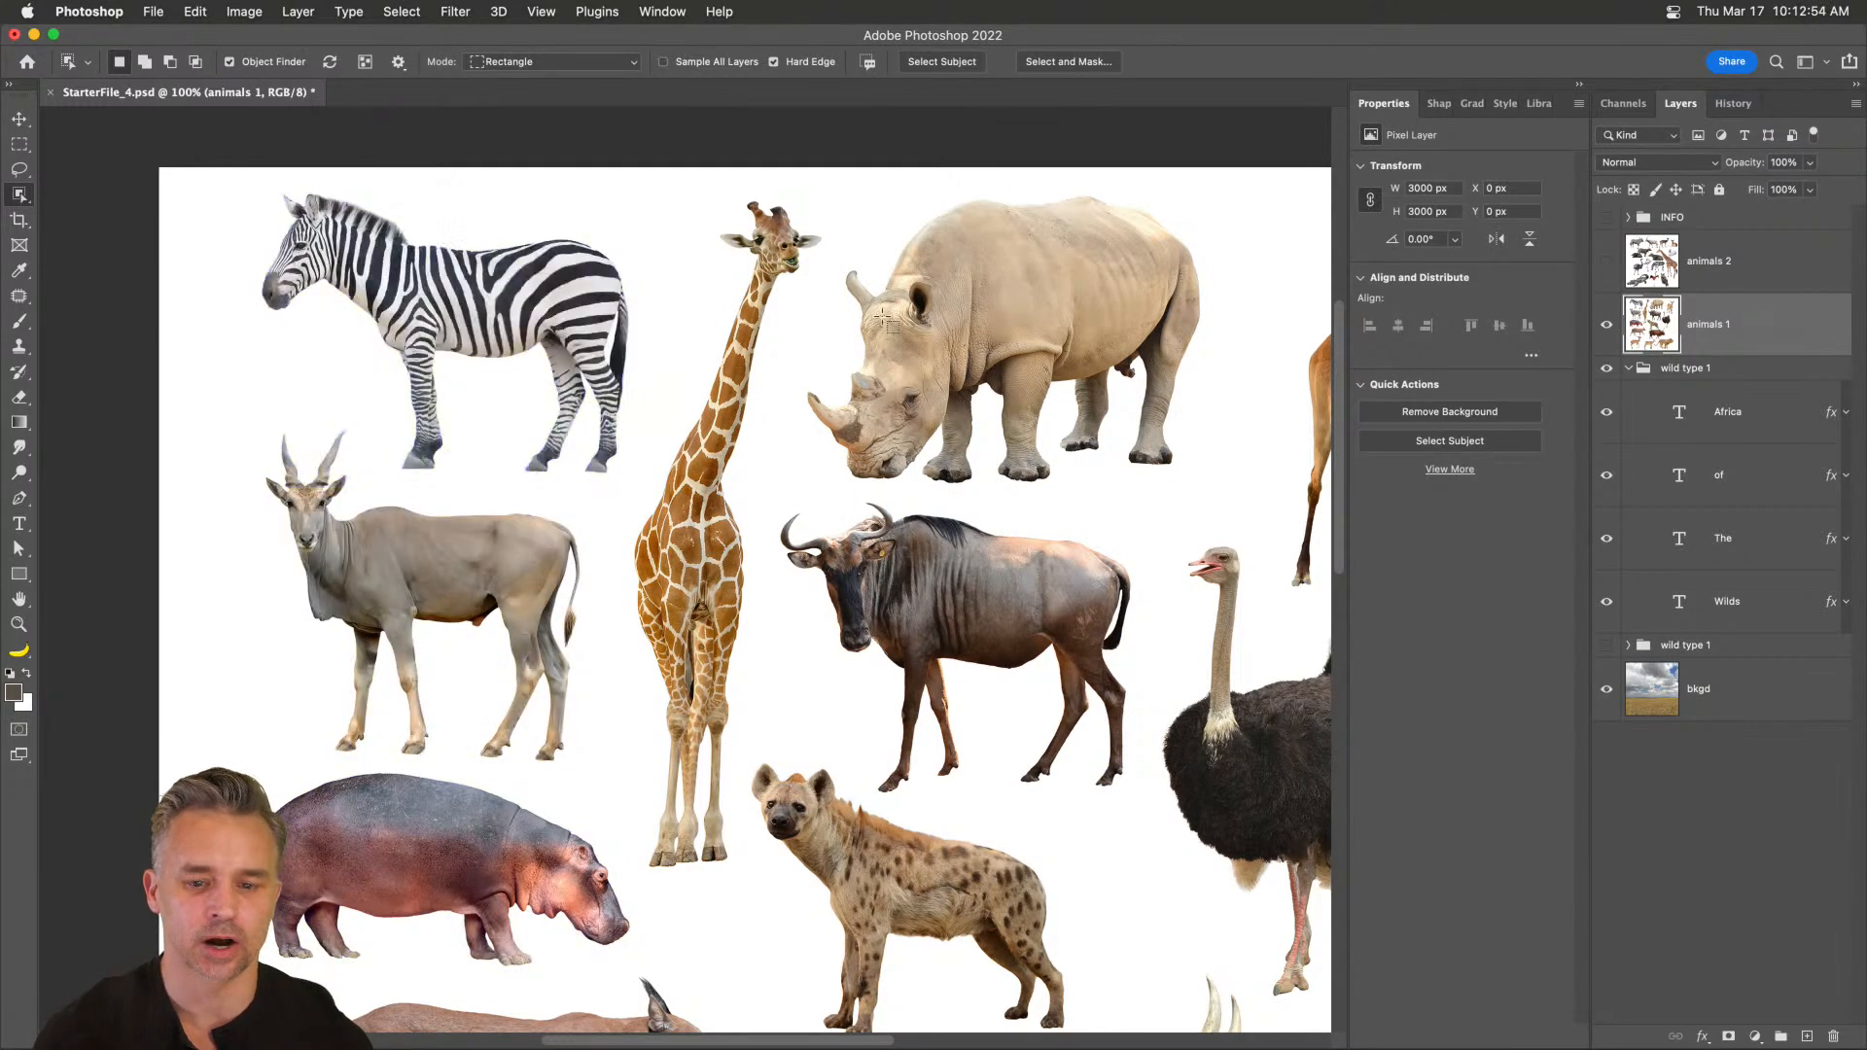
left_click(700, 562)
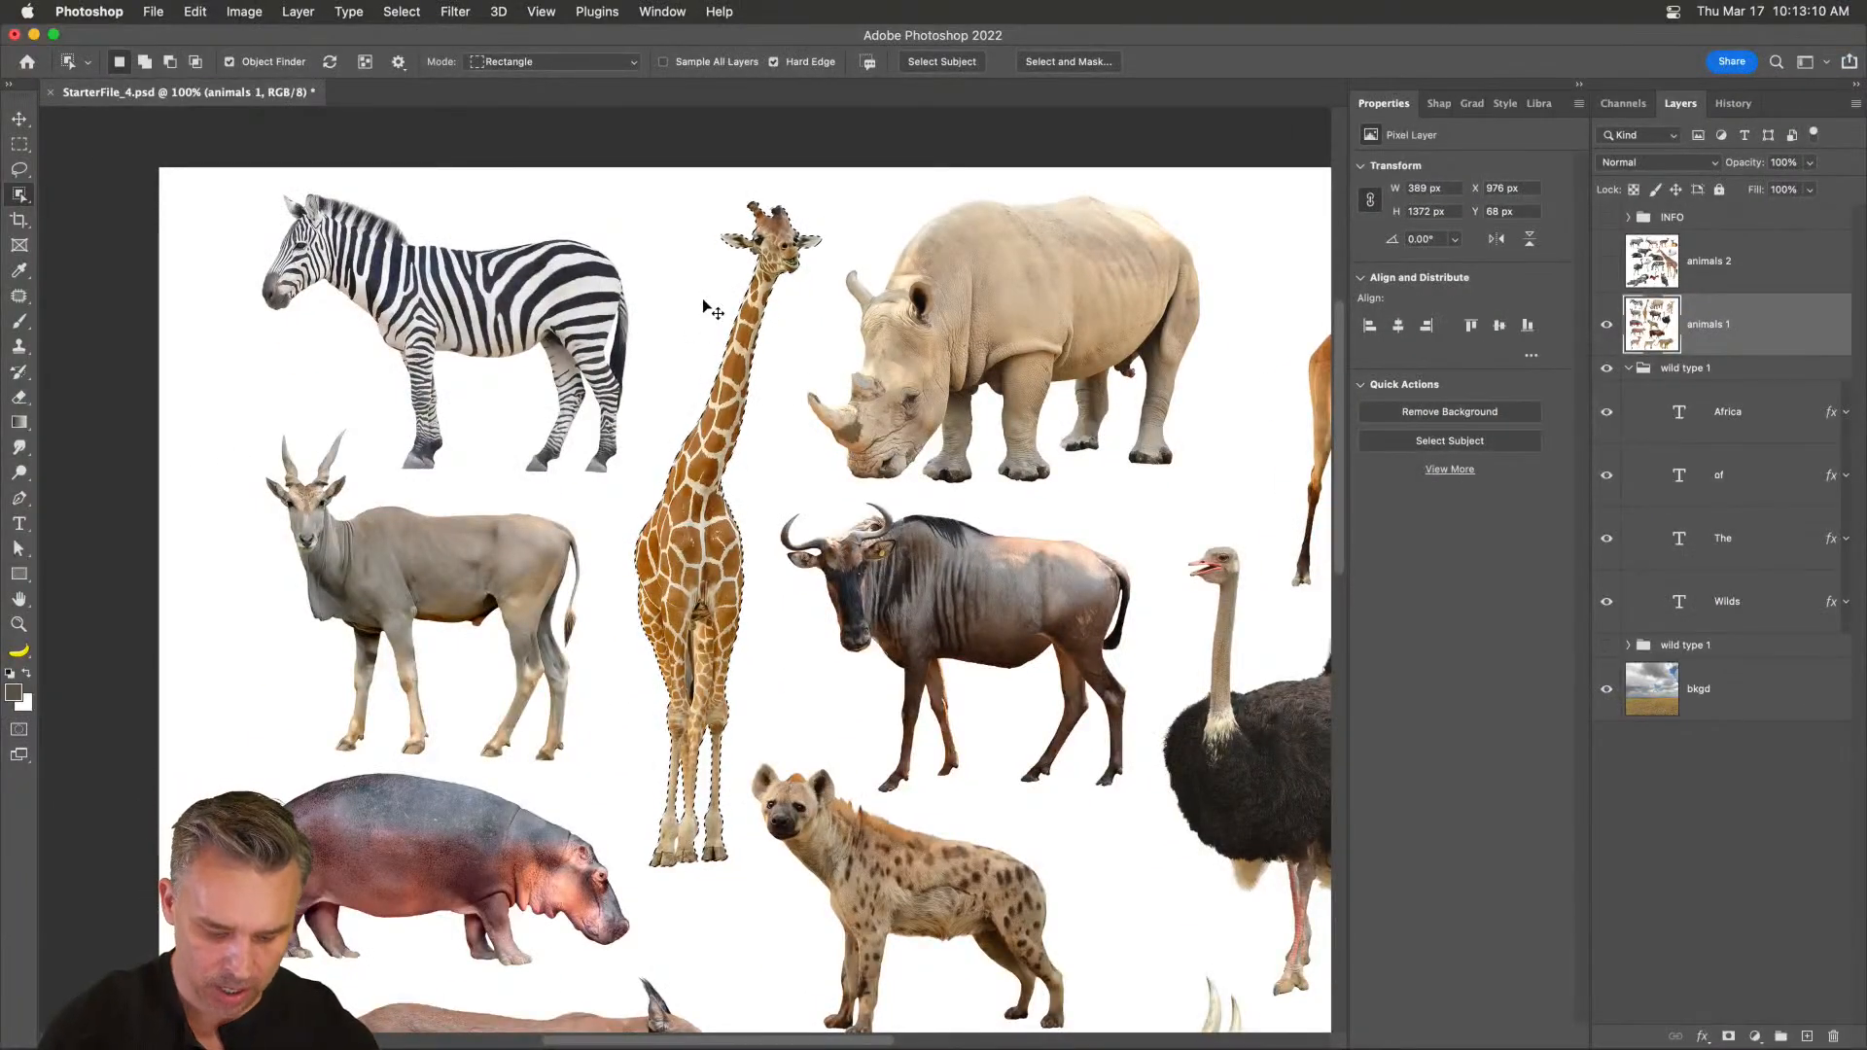
key("super+j")
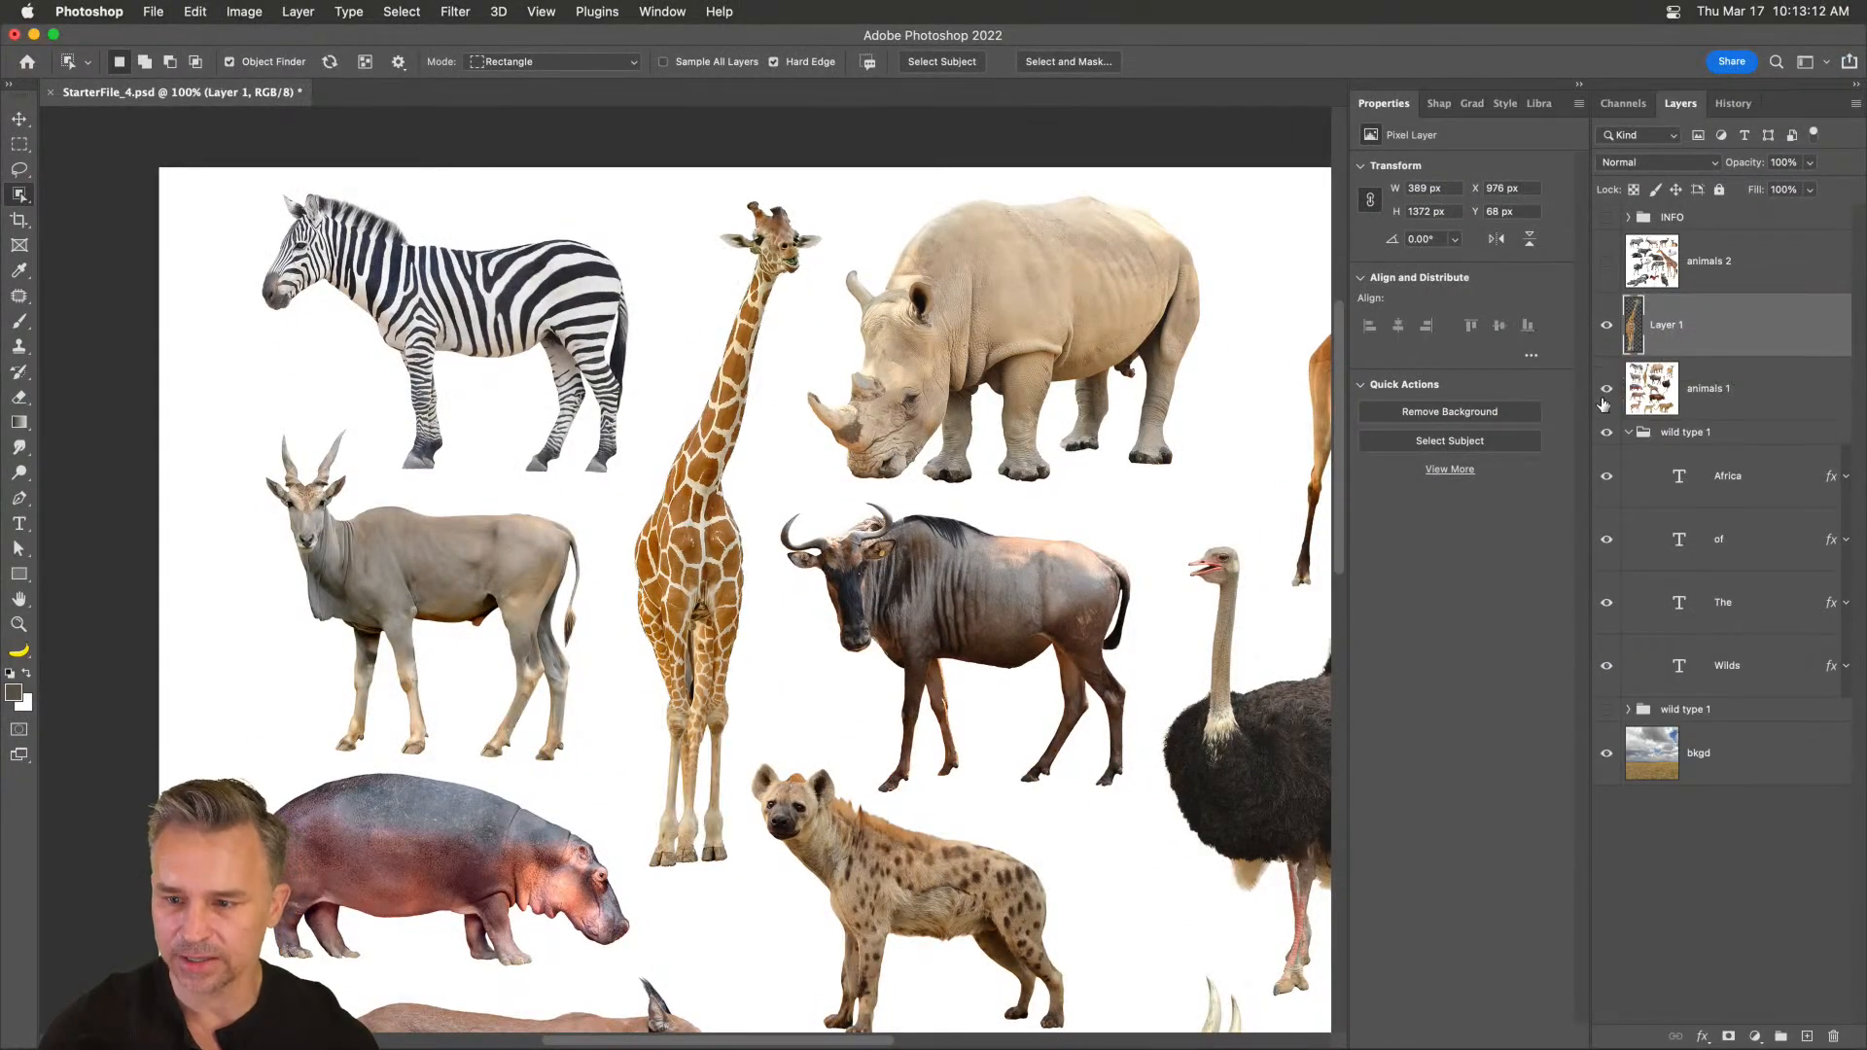
left_click(1606, 389)
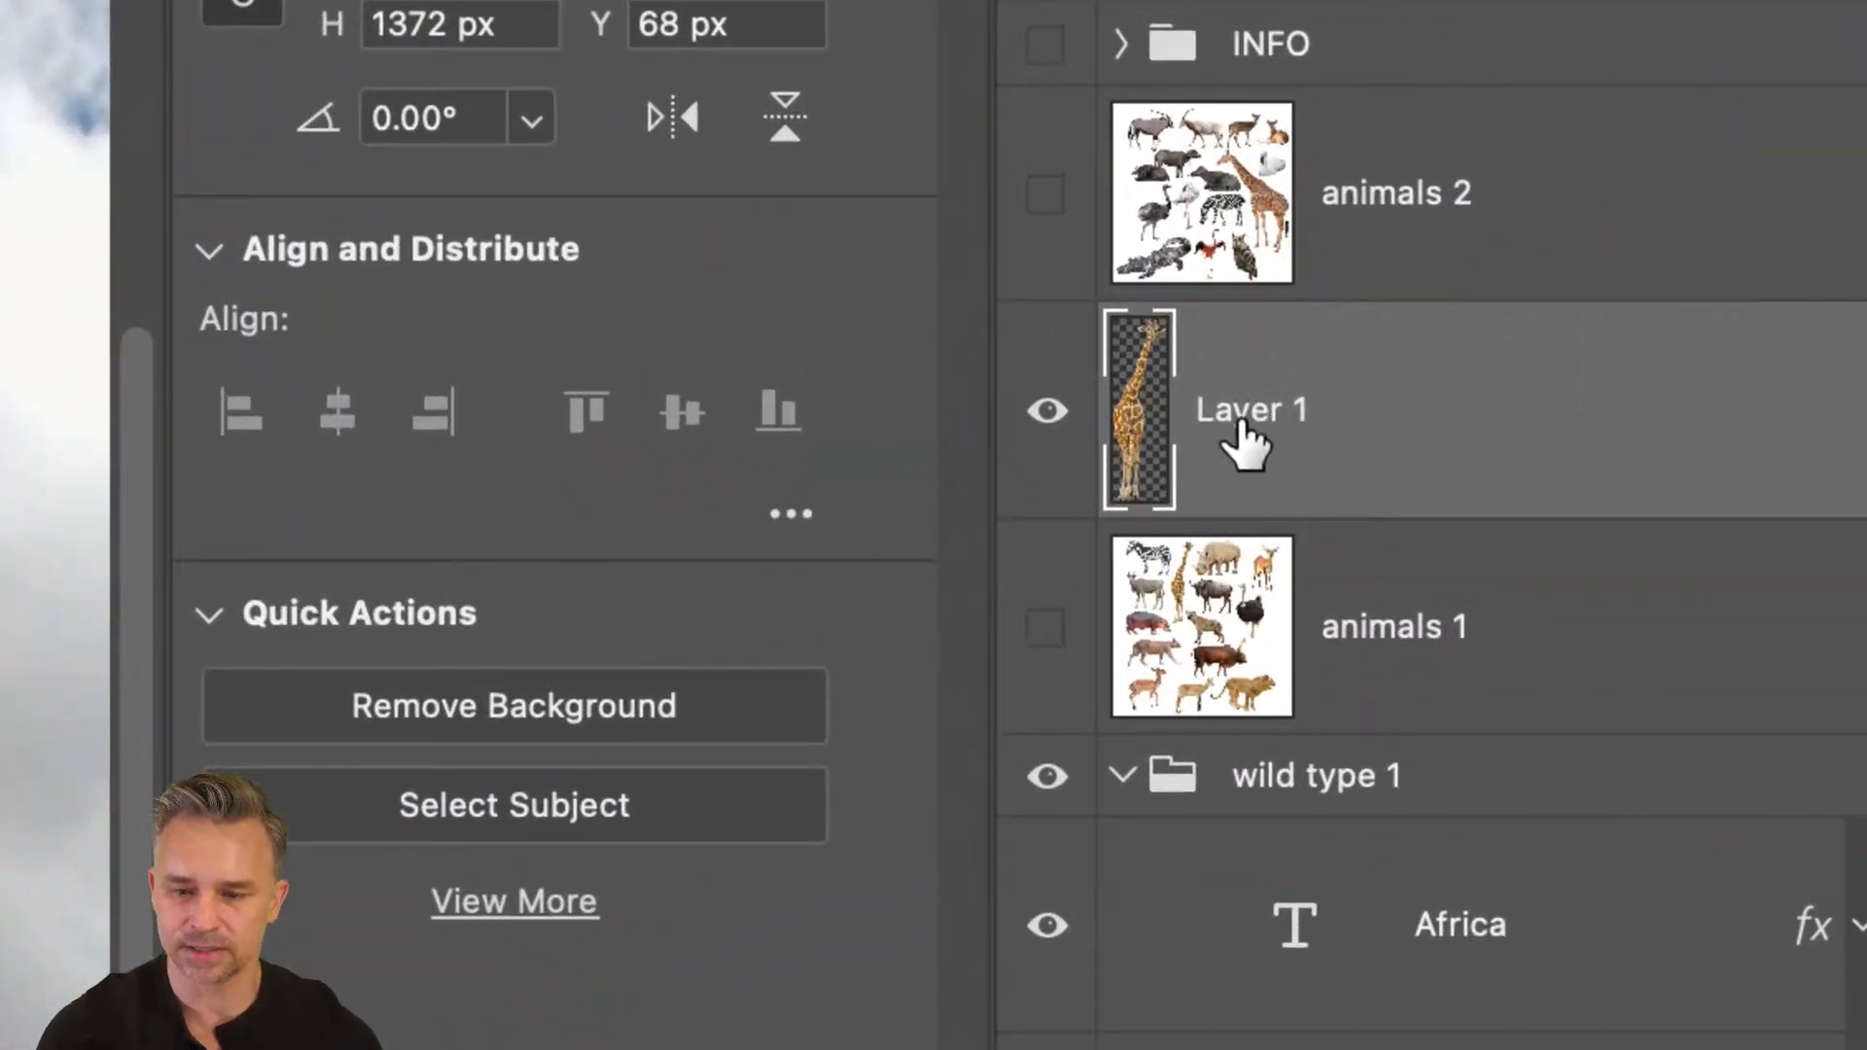
- Rename the giraffe cutout layer "giraffe" and convert it to a smart object
double_click(1235, 412)
type("giraffe")
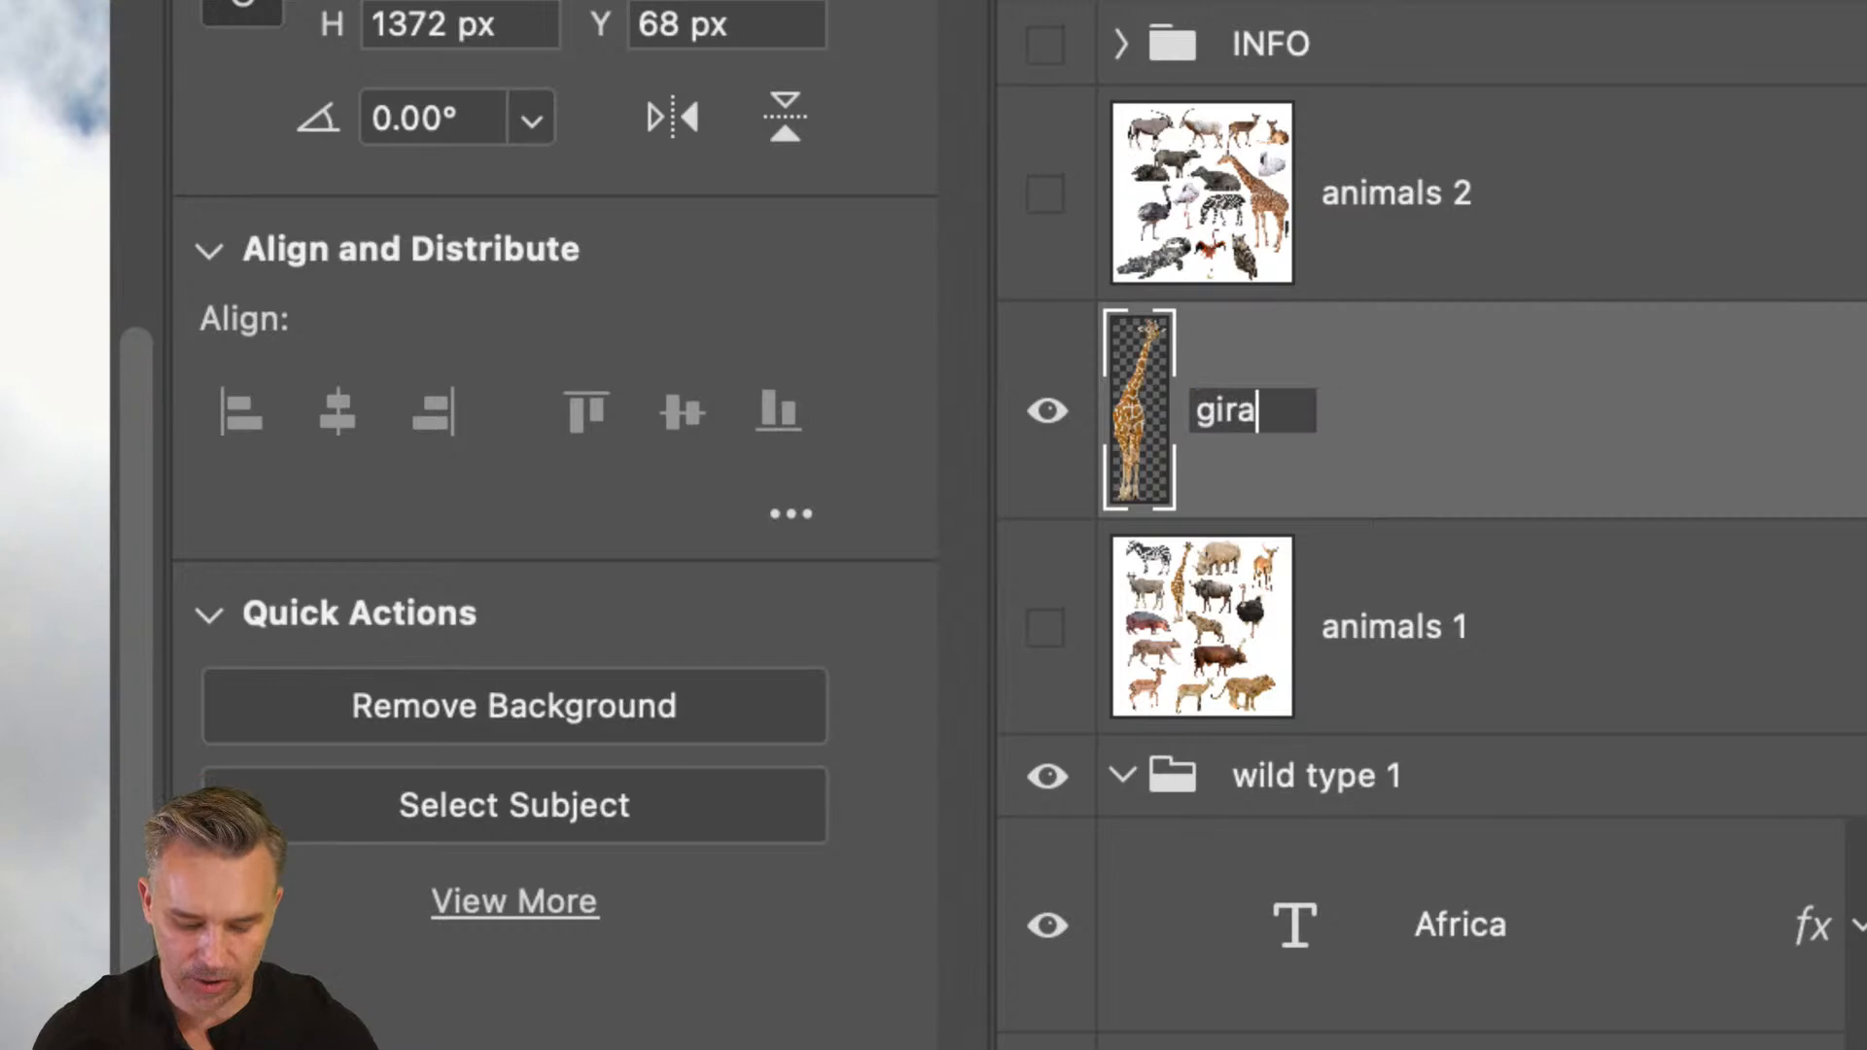
key("Return")
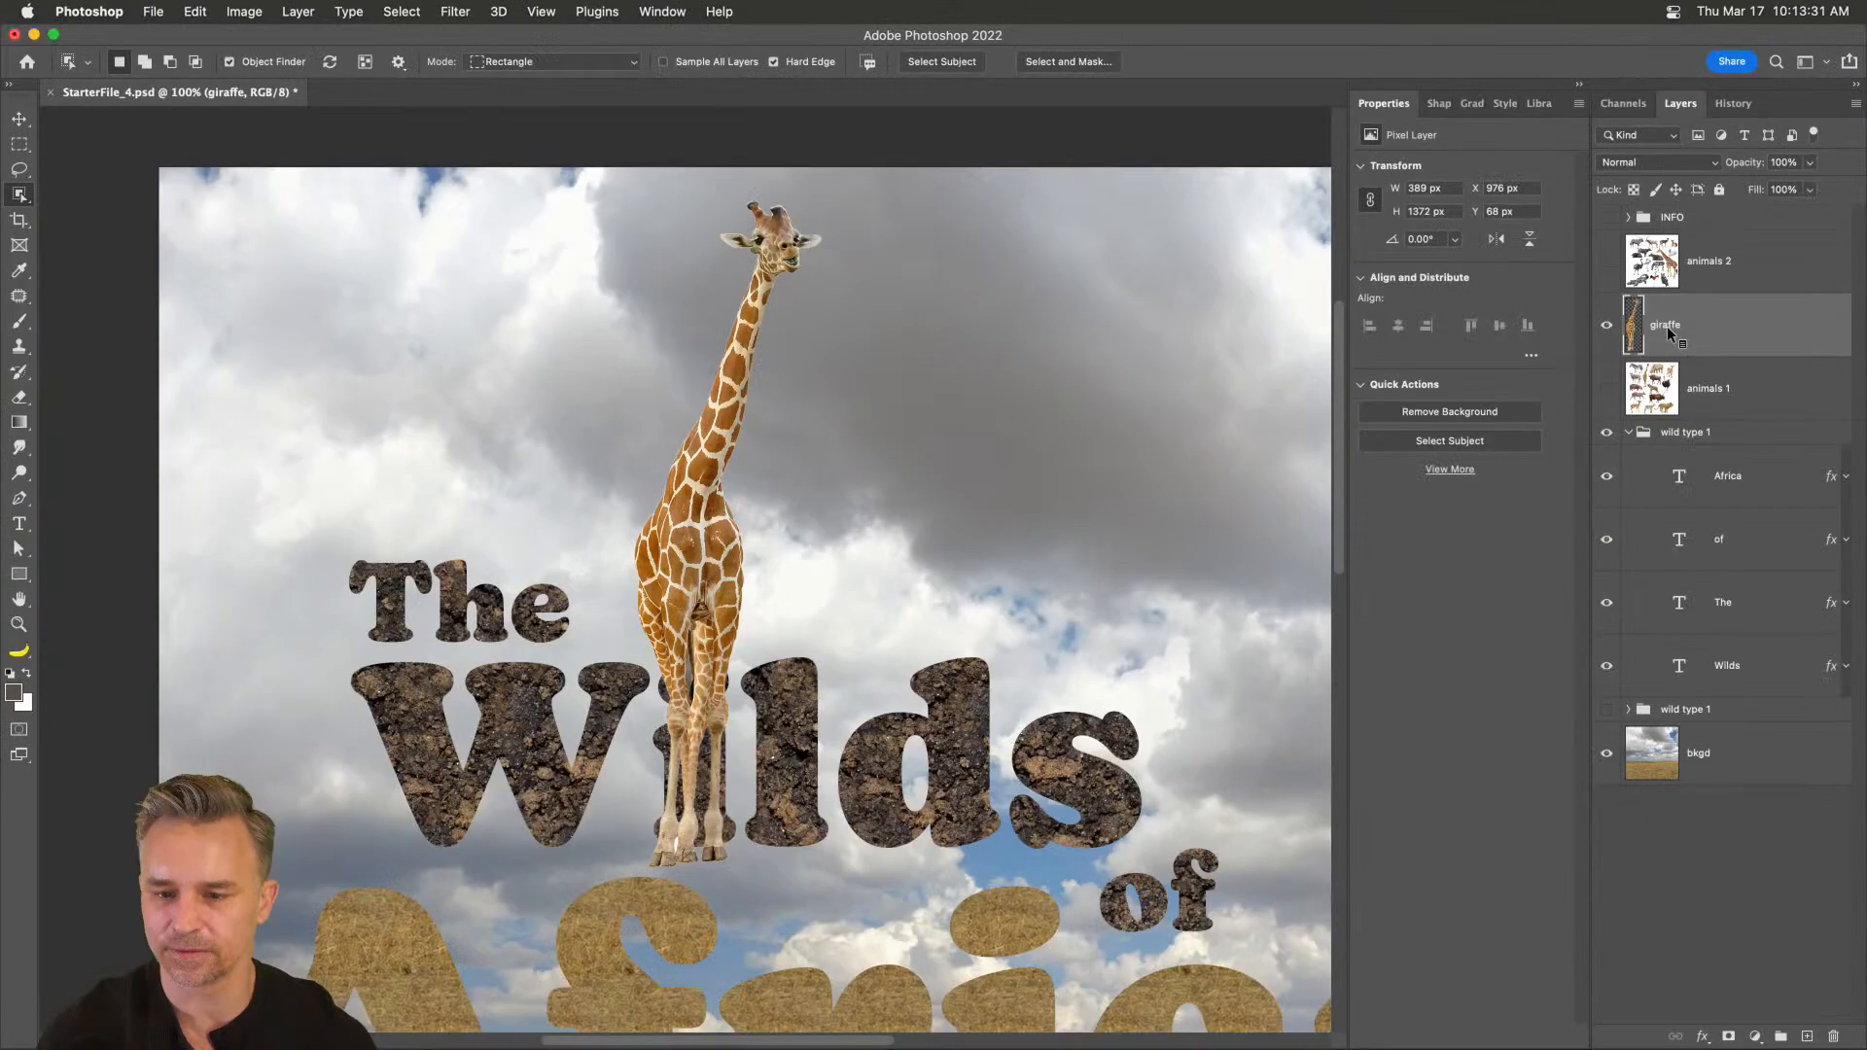
right_click(1741, 329)
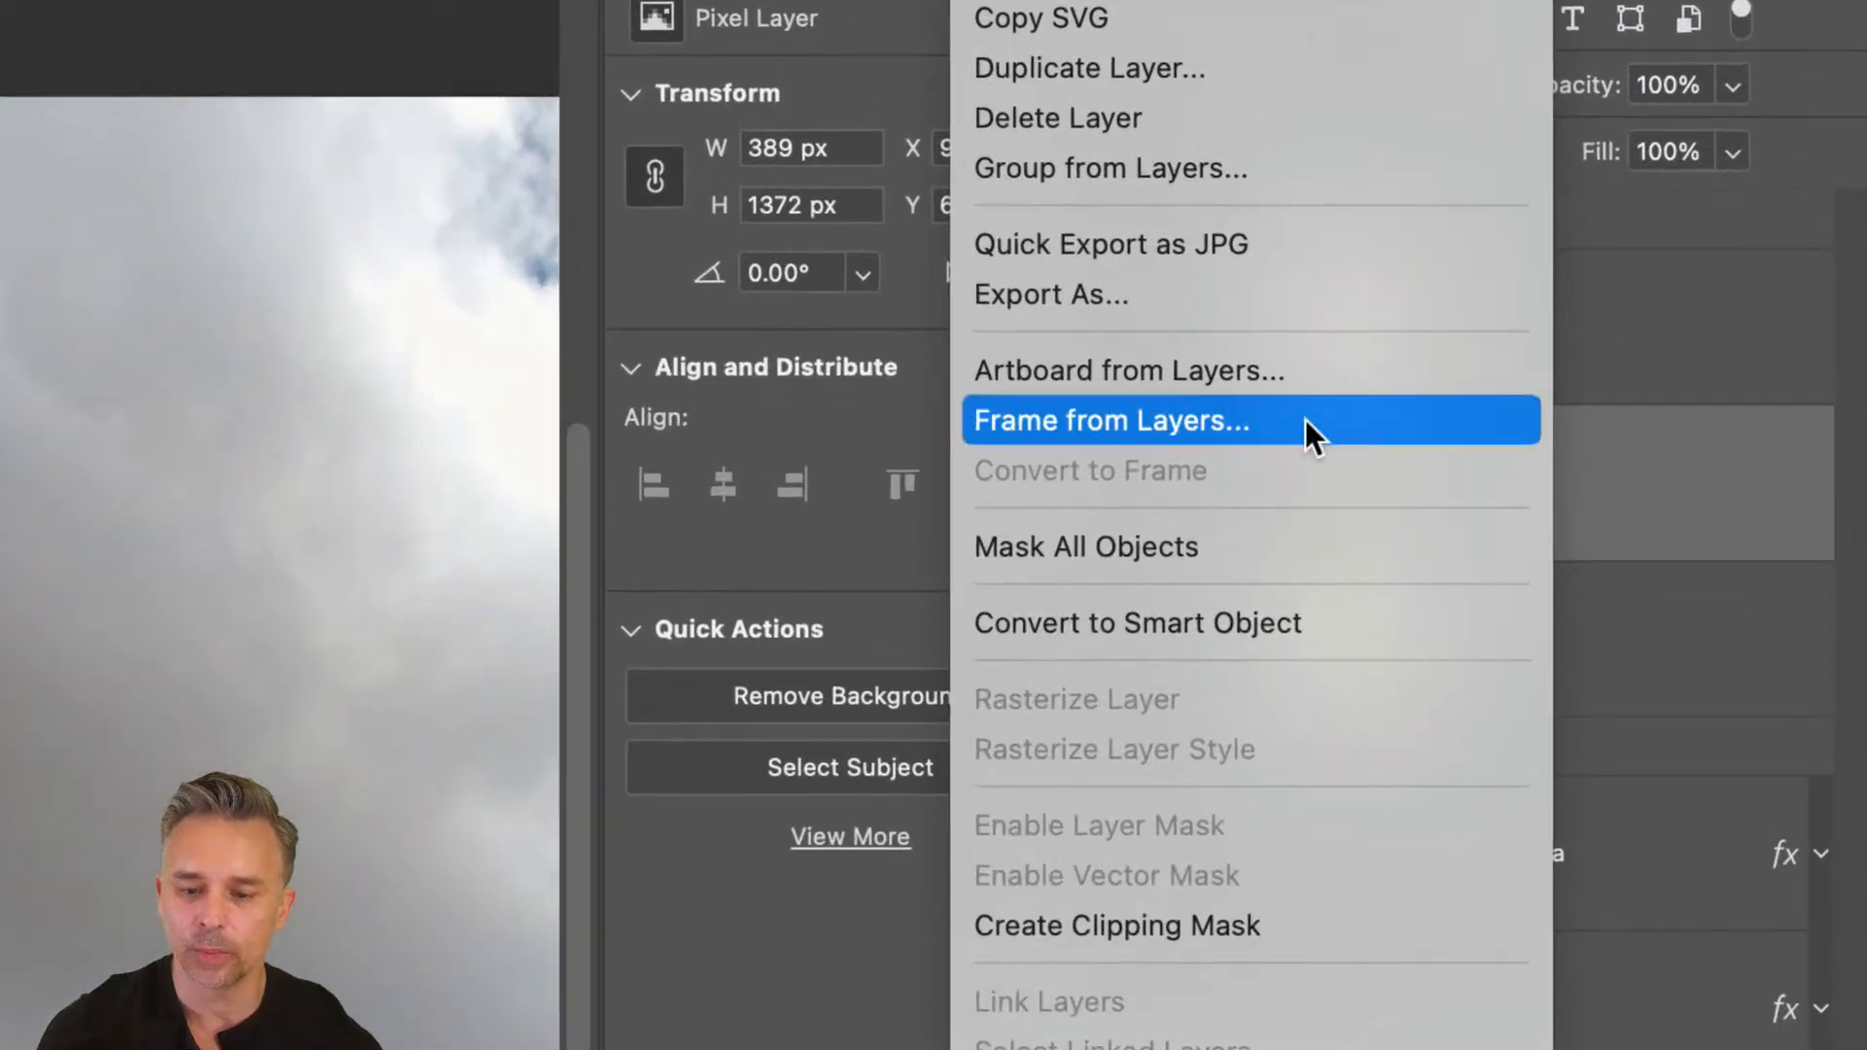
left_click(1360, 601)
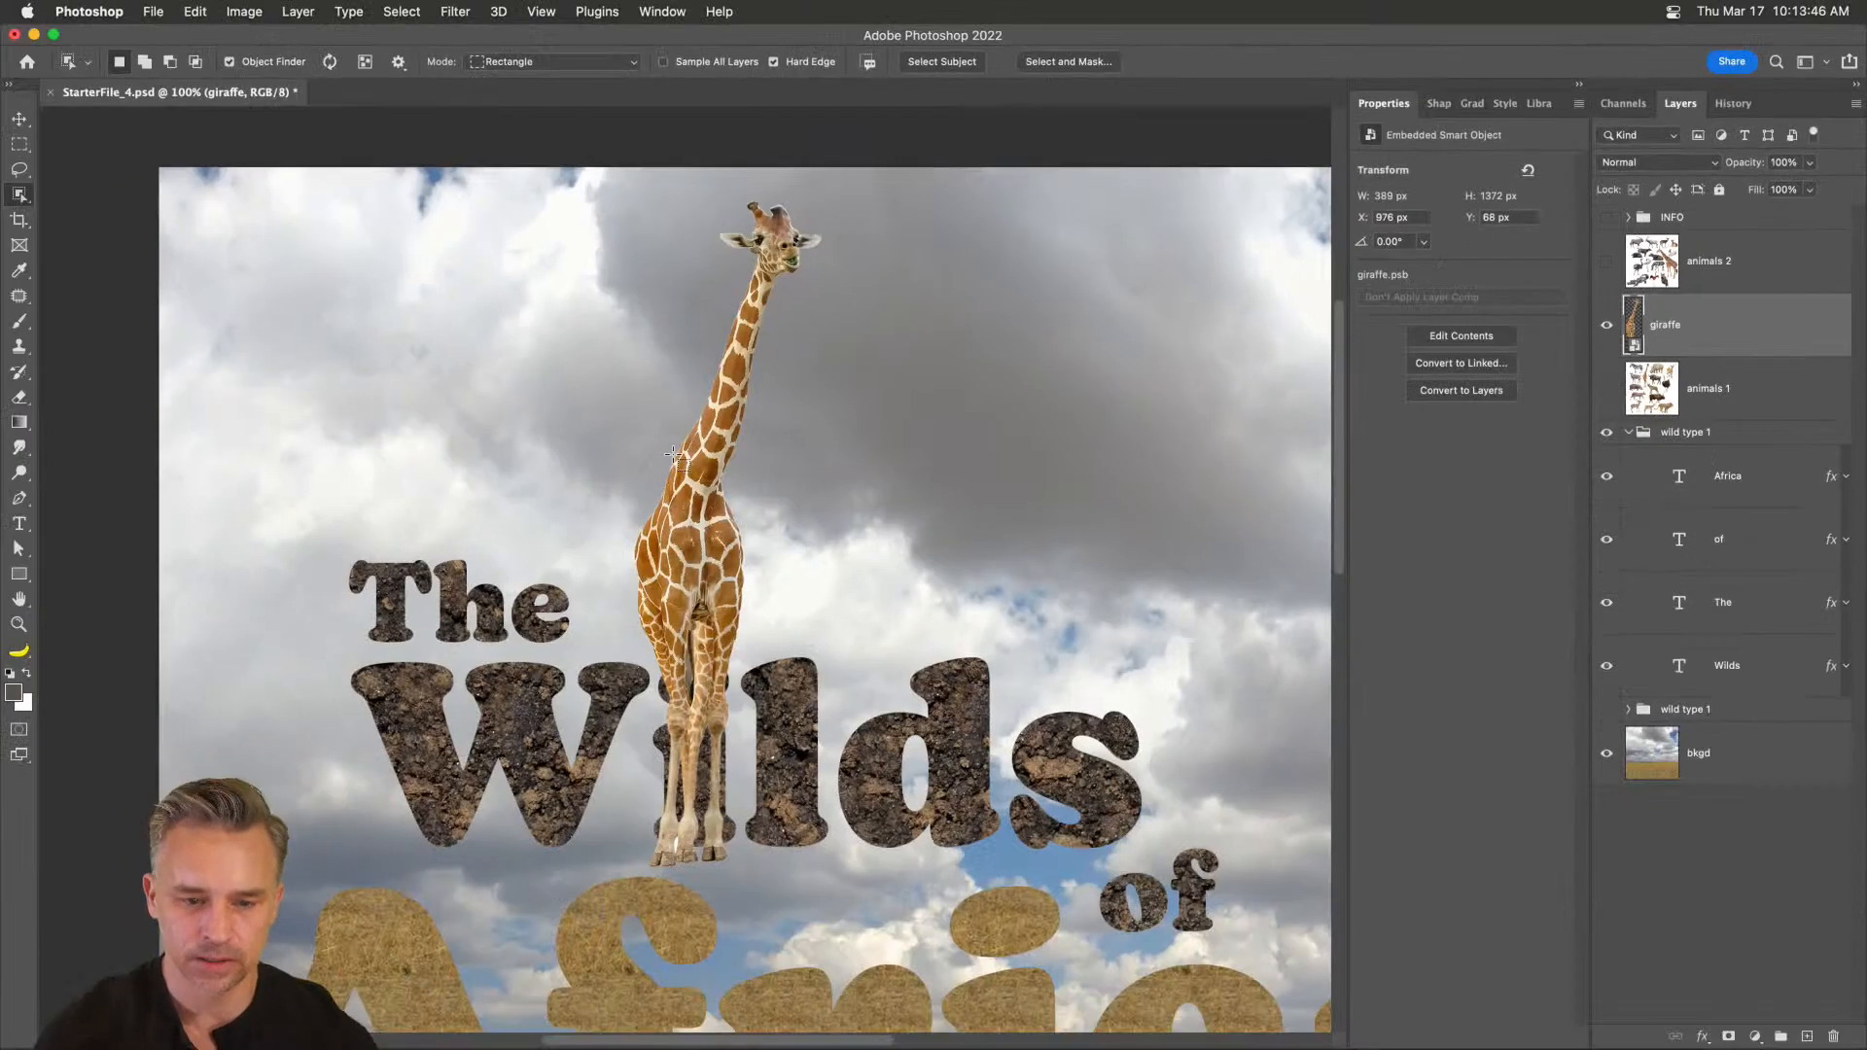
- Scale the giraffe down to about 241 × 852 px and move it over the "l" in "Wilds"
left_click(19, 120)
key("super+t")
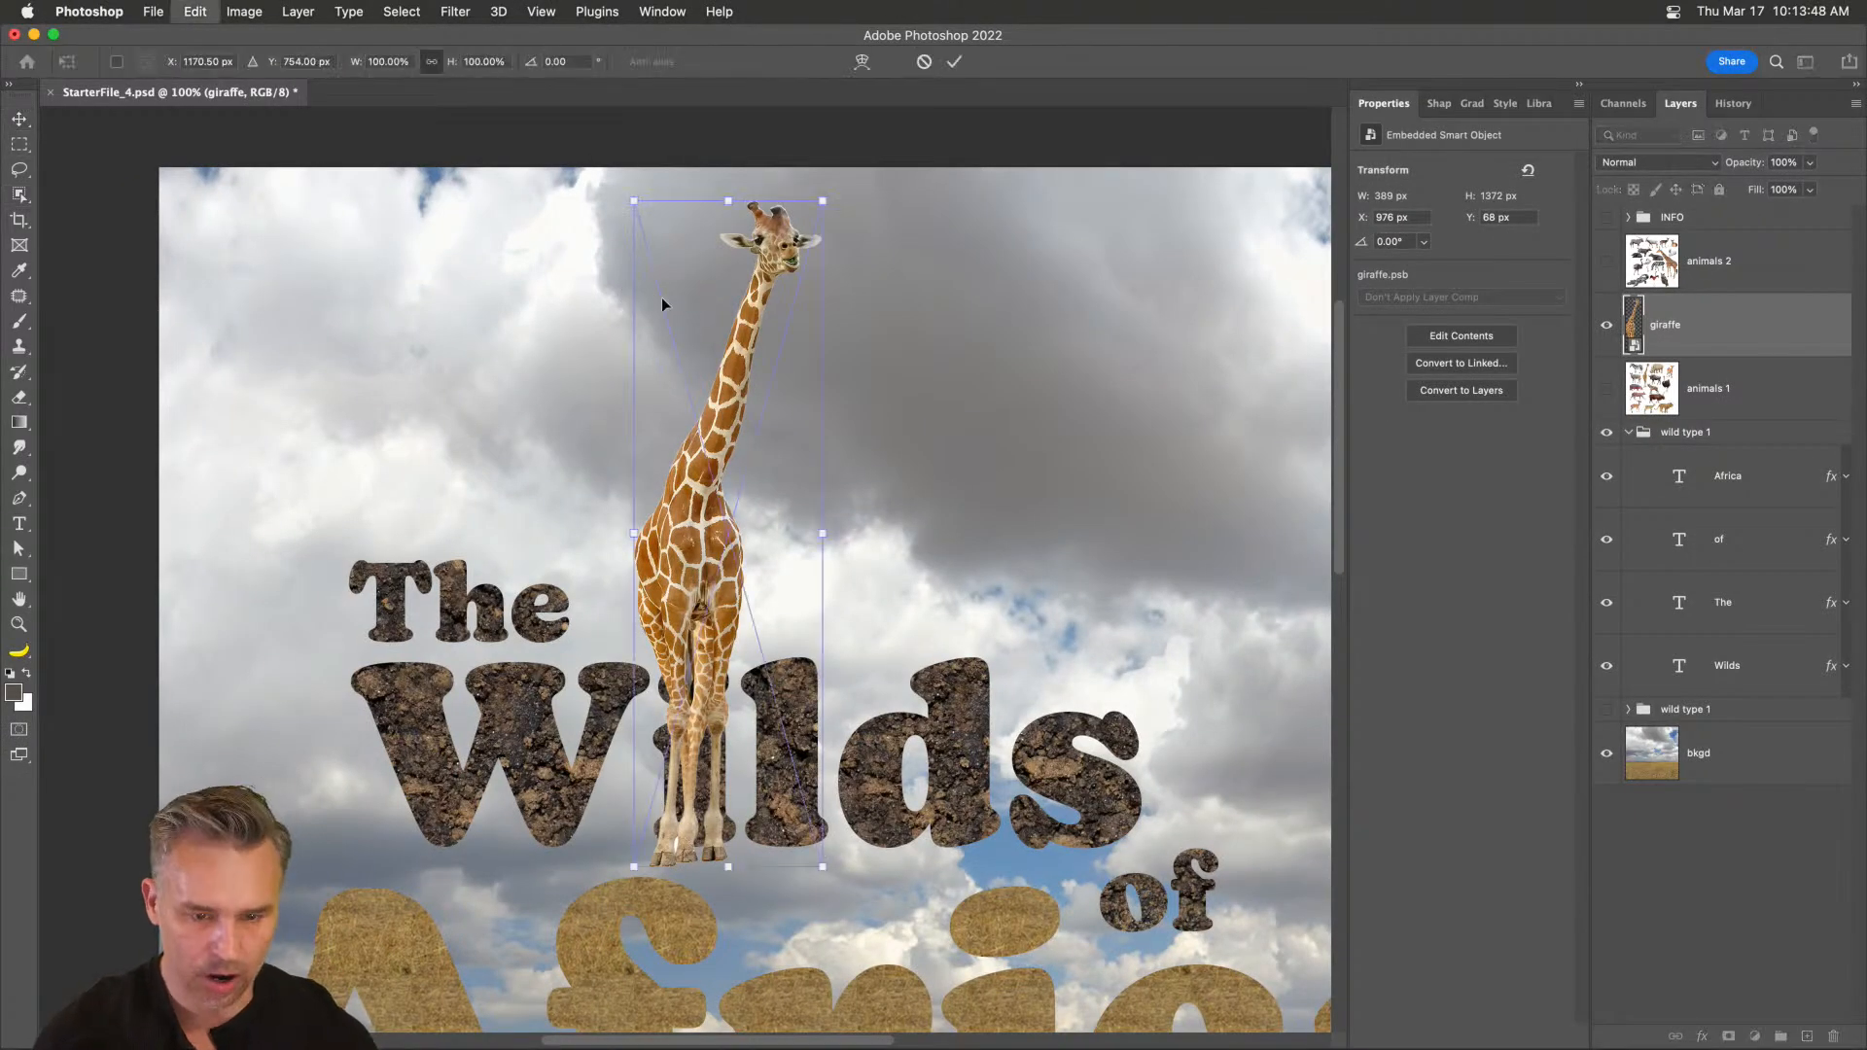
left_click_drag(808, 248, 926, 584)
key("Return")
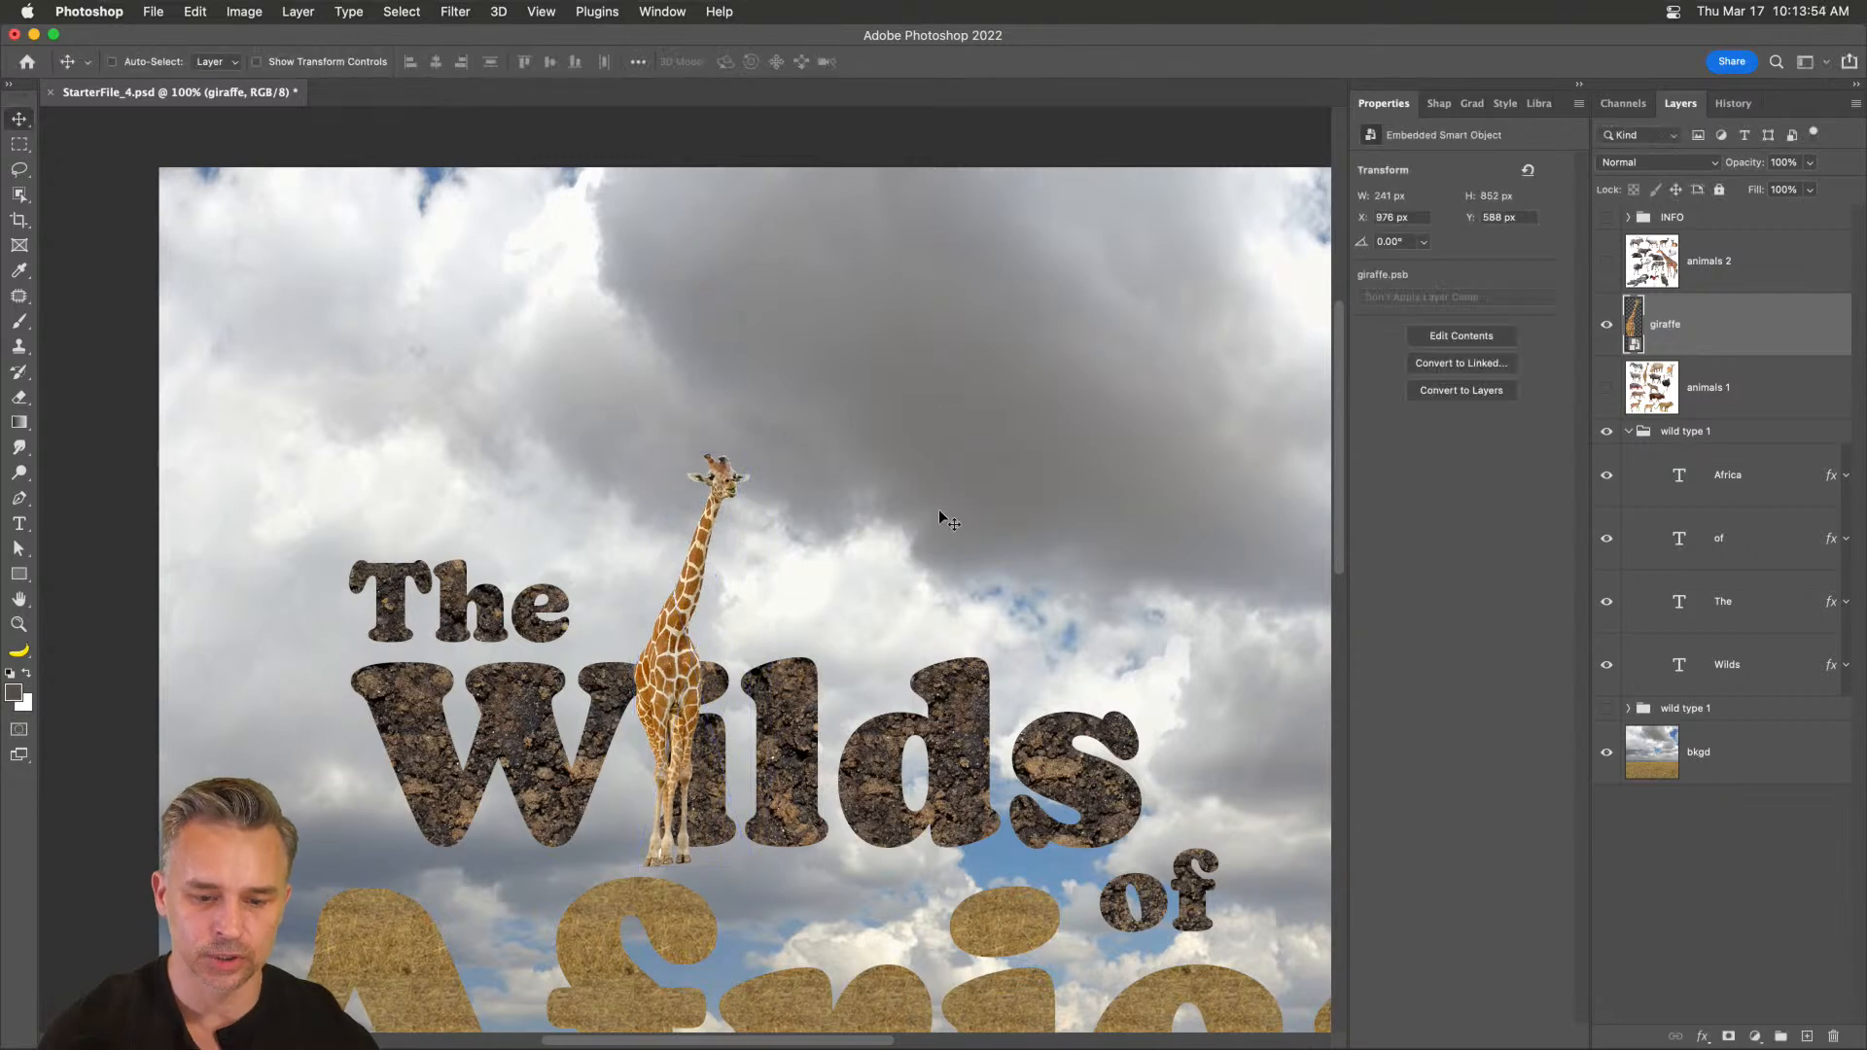
left_click_drag(677, 613, 732, 421)
- Straighten the giraffe's neck with Puppet Warp, pinning the body, legs and upper neck and shifting the head over the body
key("super+plus")
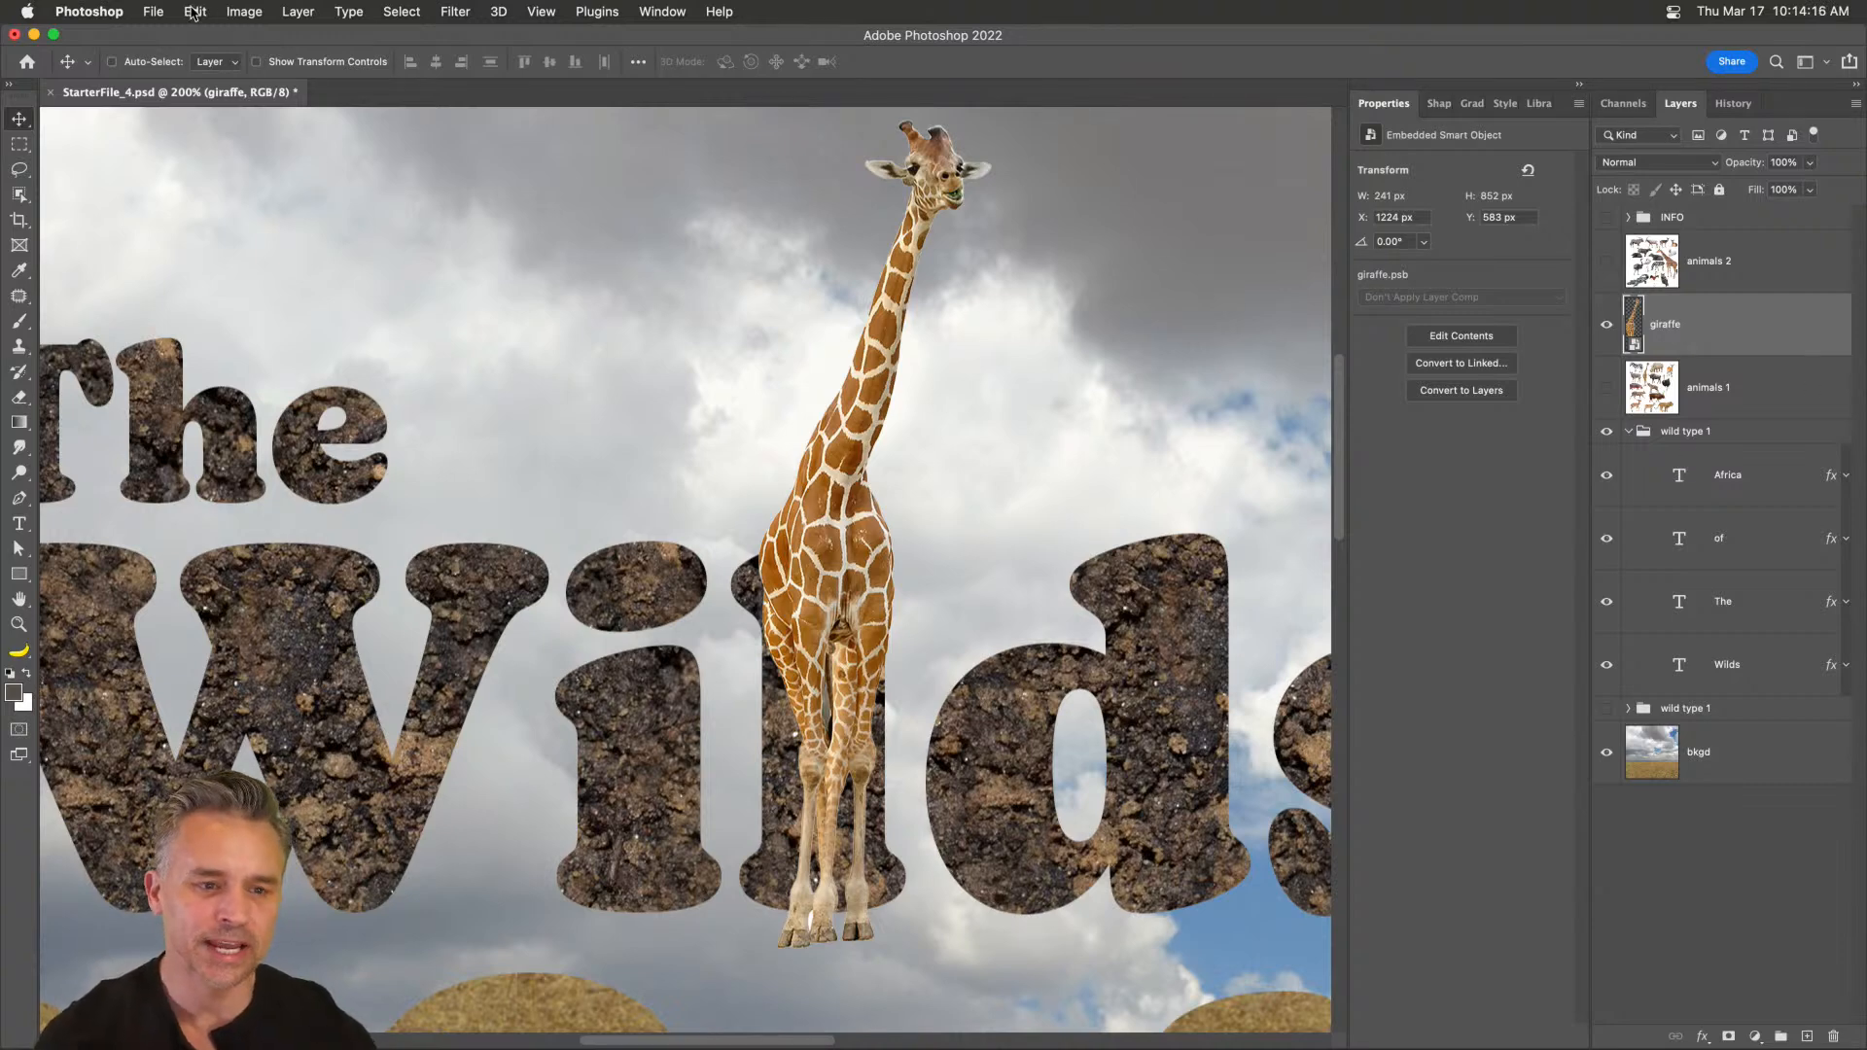
left_click(194, 12)
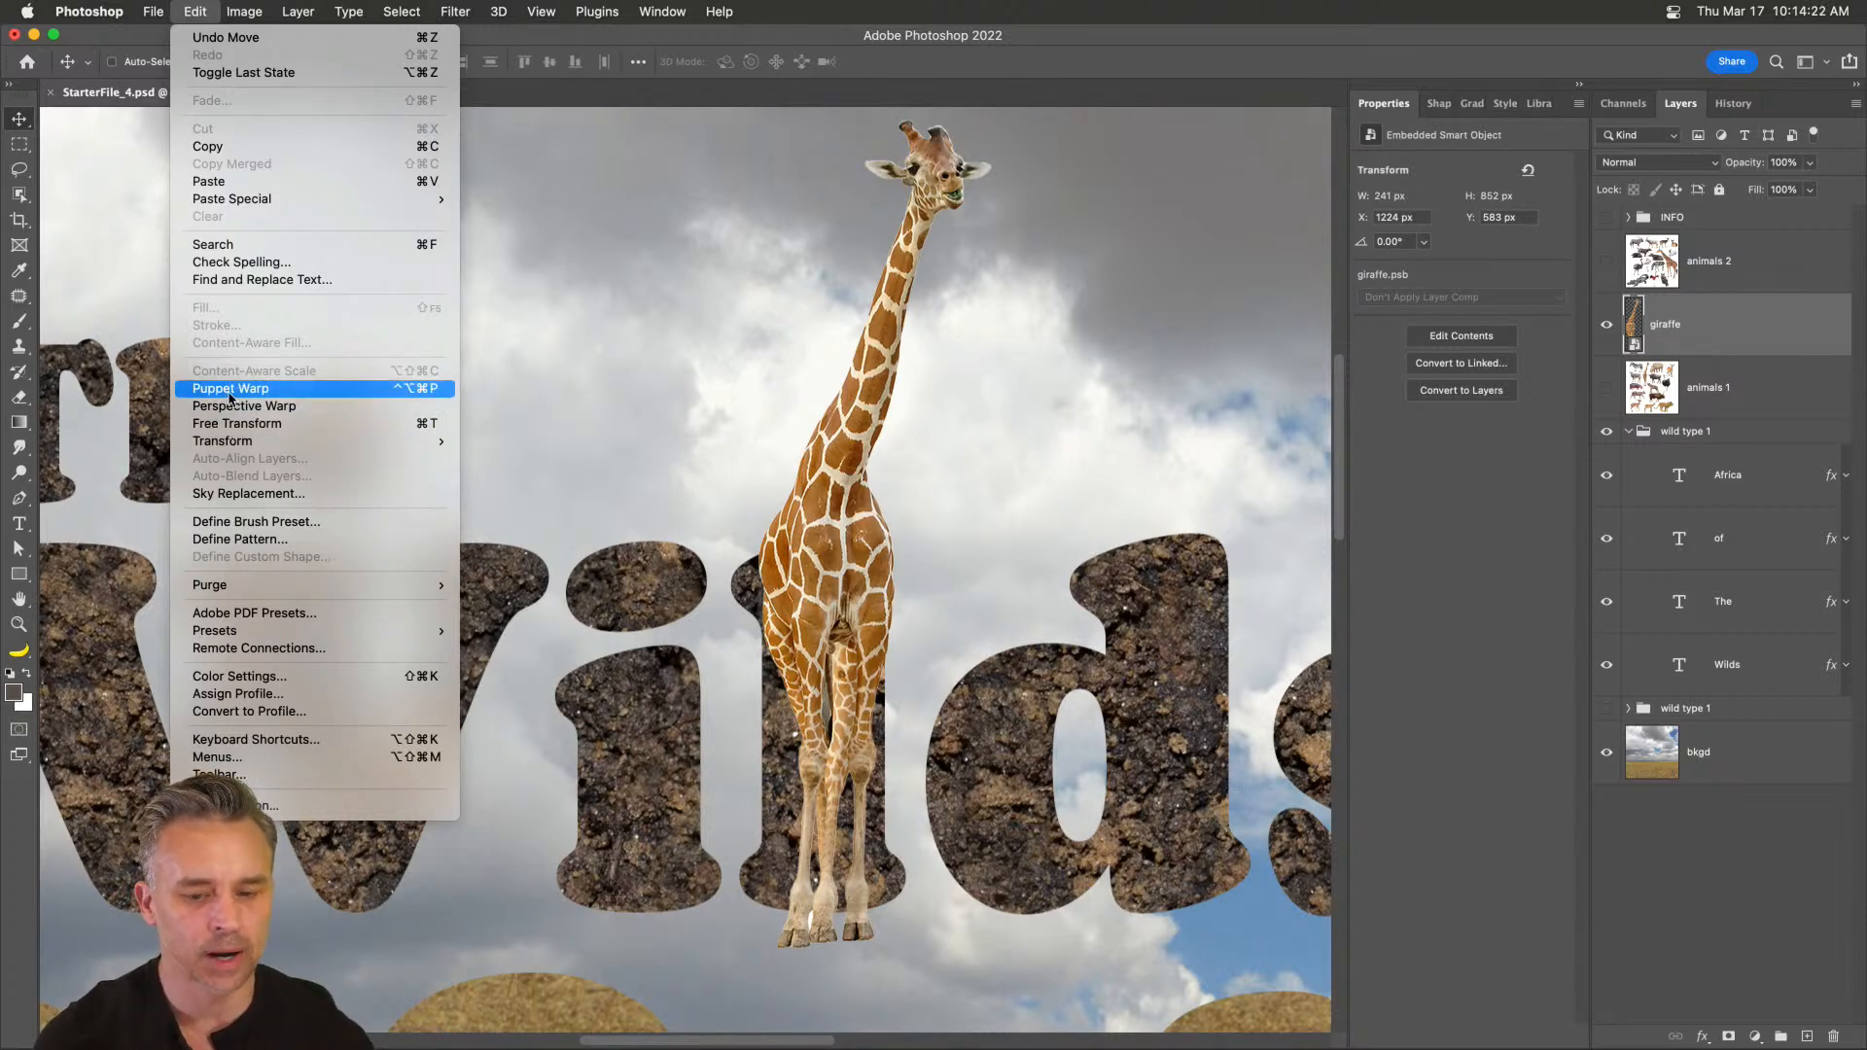
left_click(231, 388)
left_click(836, 558)
left_click(825, 788)
left_click(919, 209)
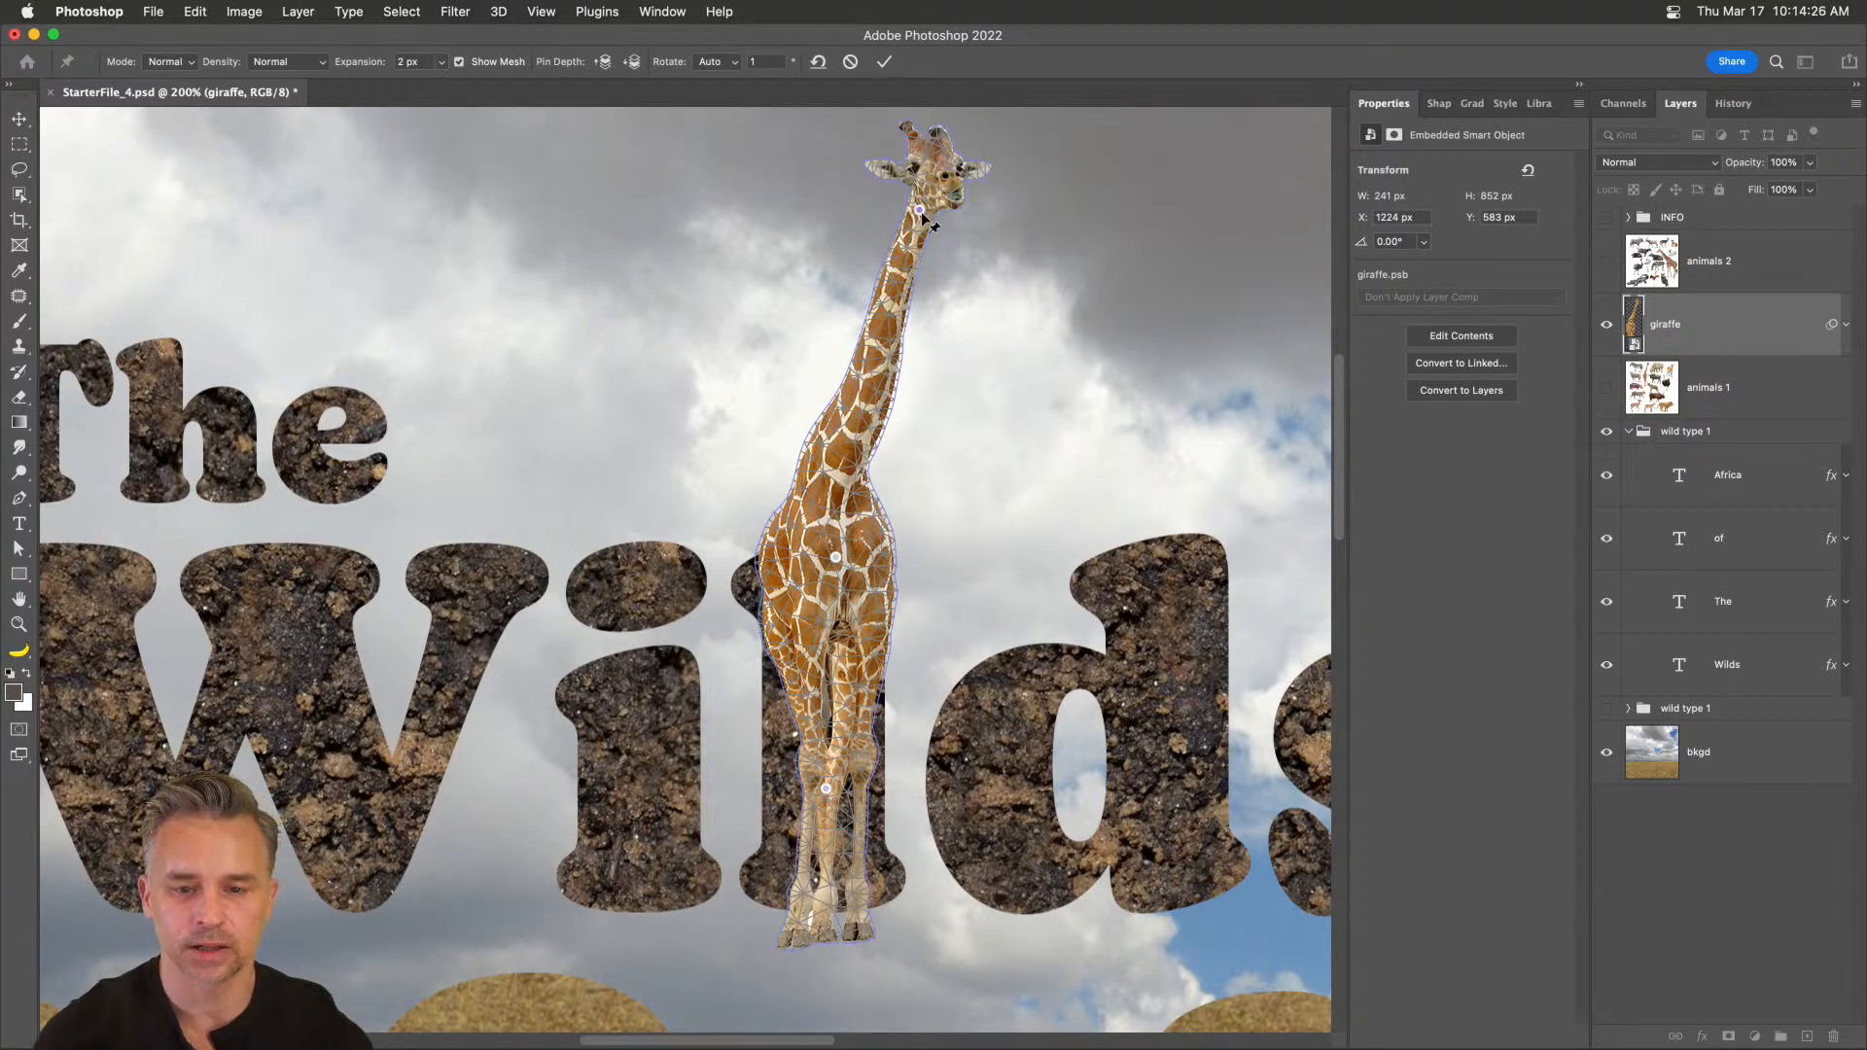
left_click_drag(920, 209, 874, 182)
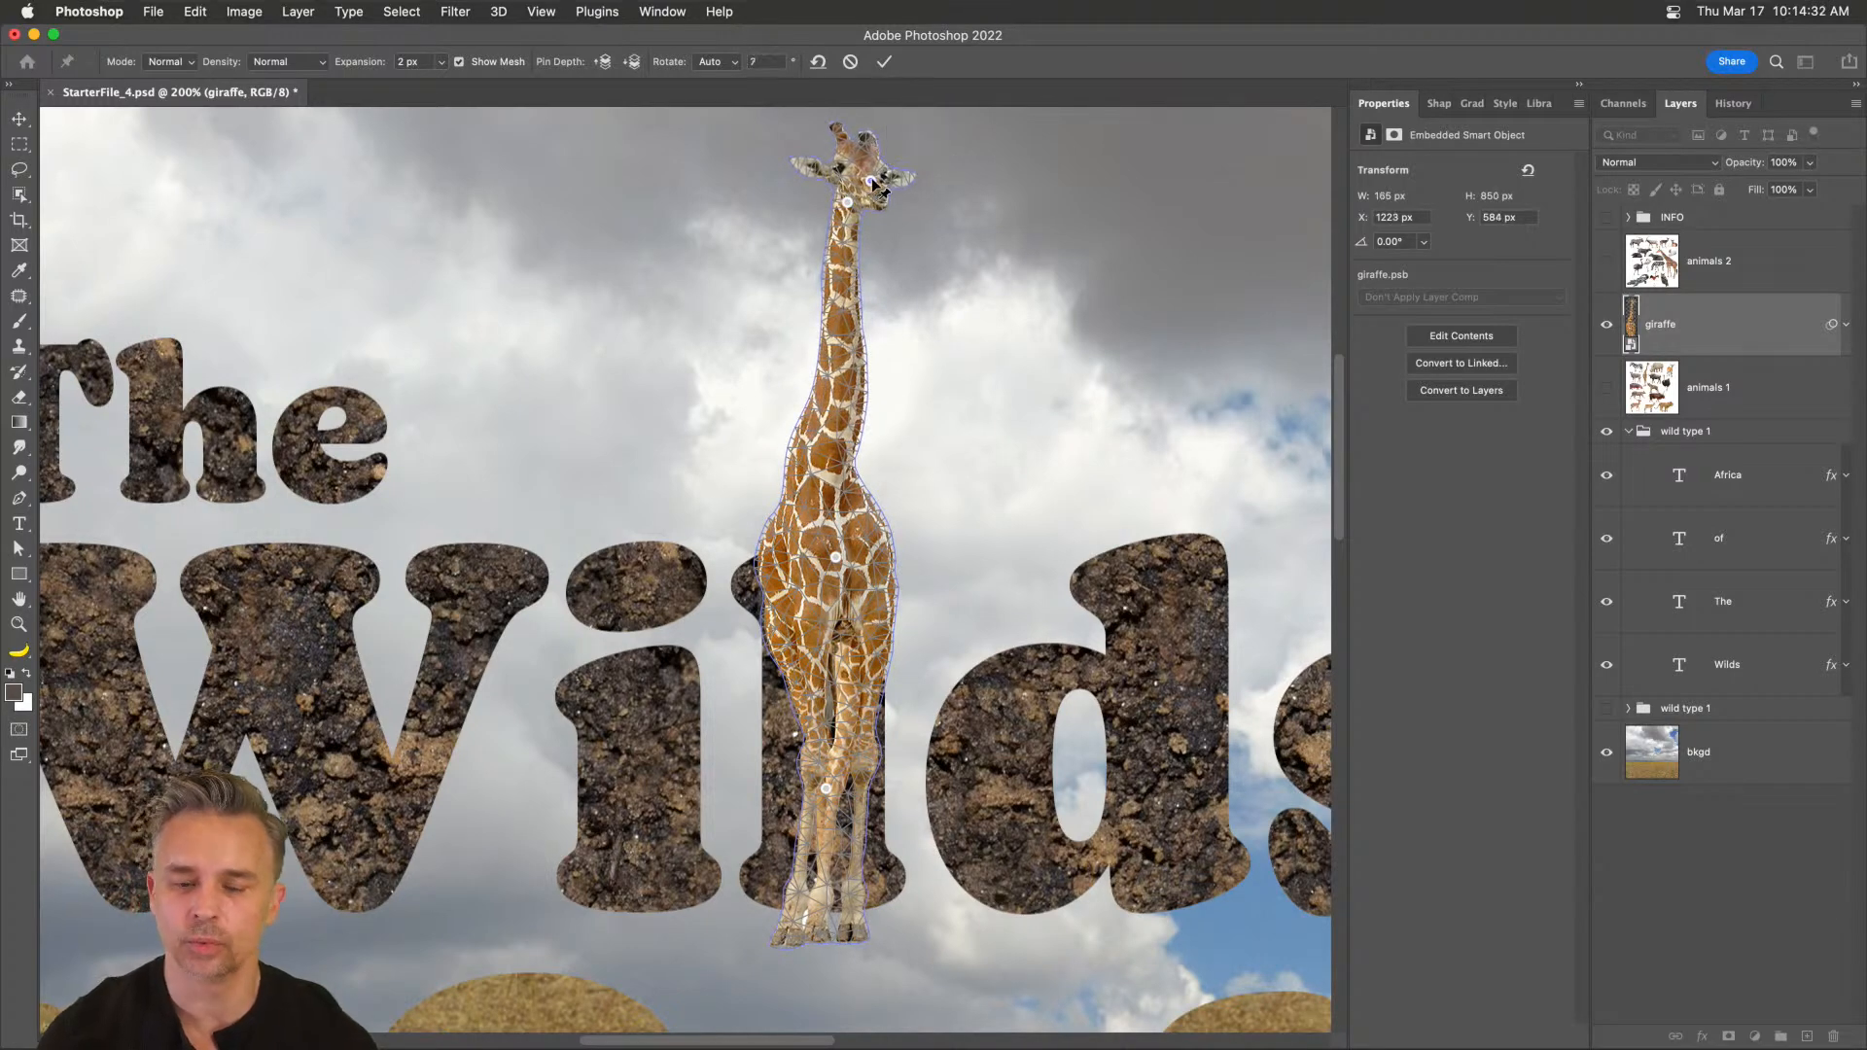
key("Return")
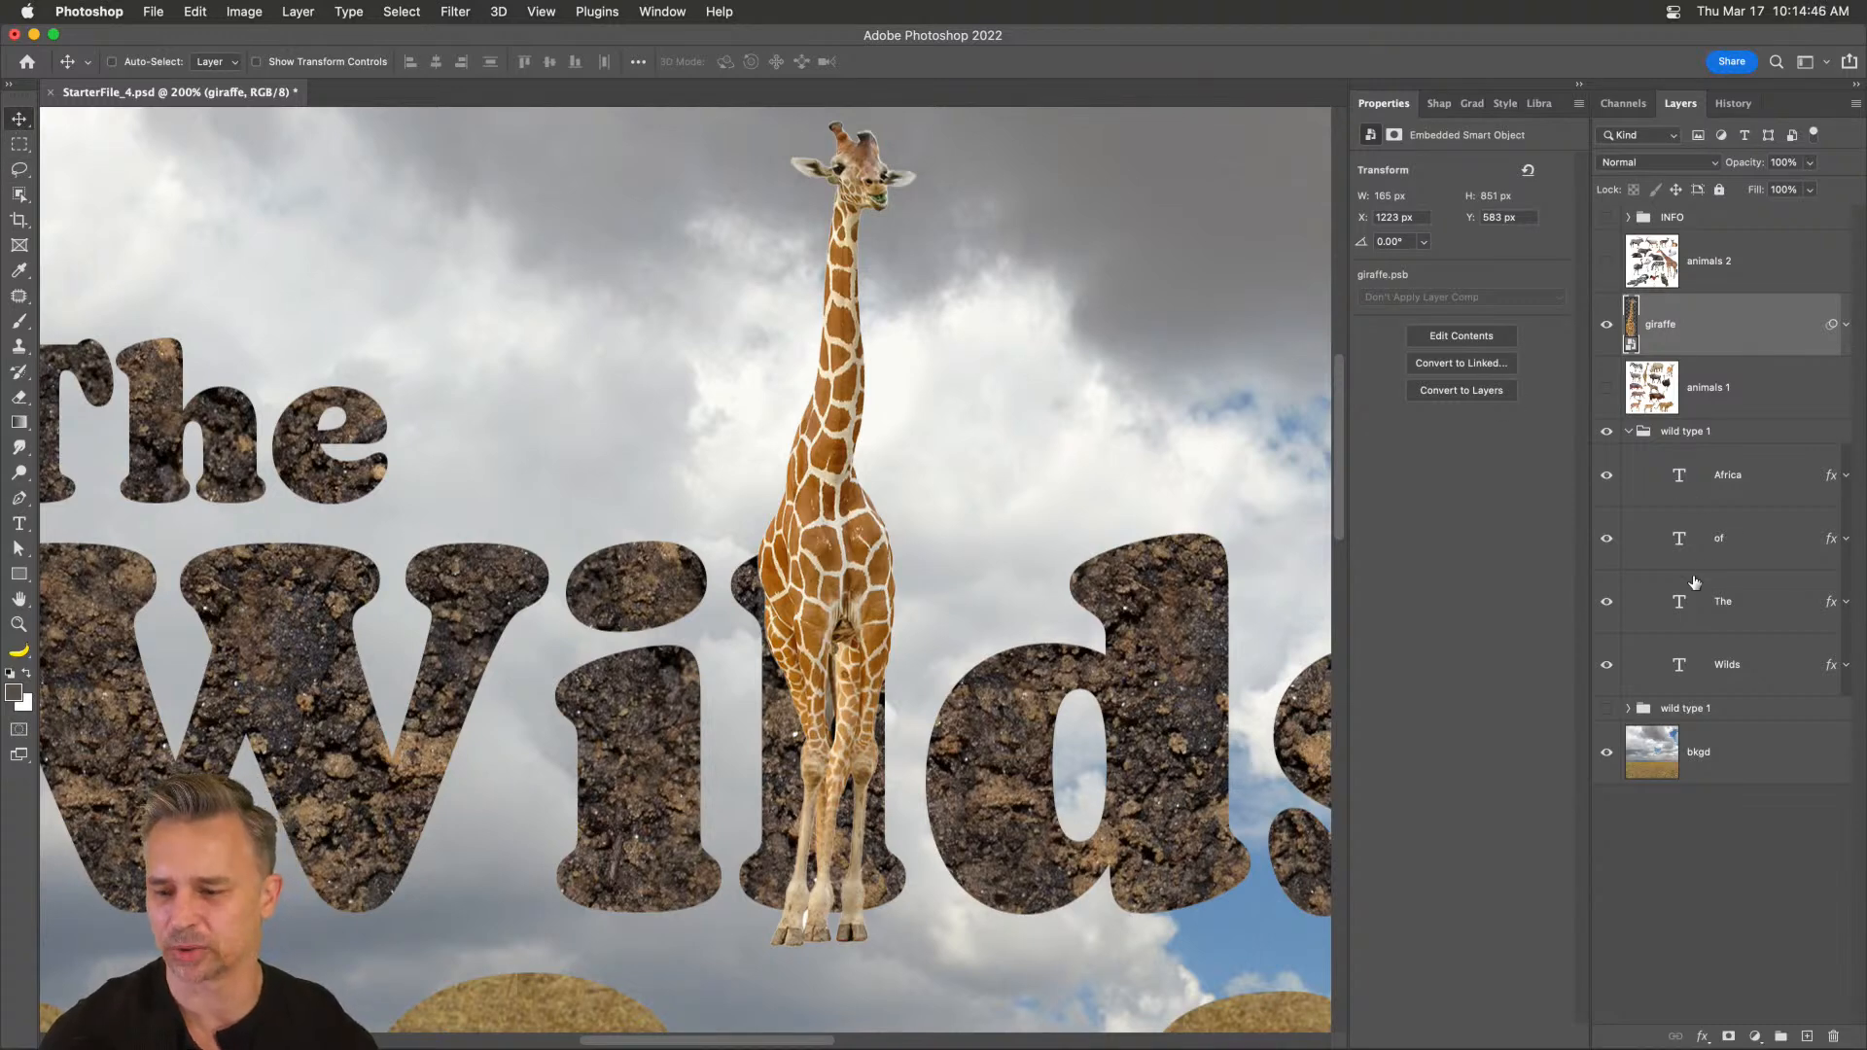
- Examine the "l" in "Wilds" up close with the giraffe hidden, and show and select the giraffe layer again
left_click(1702, 615)
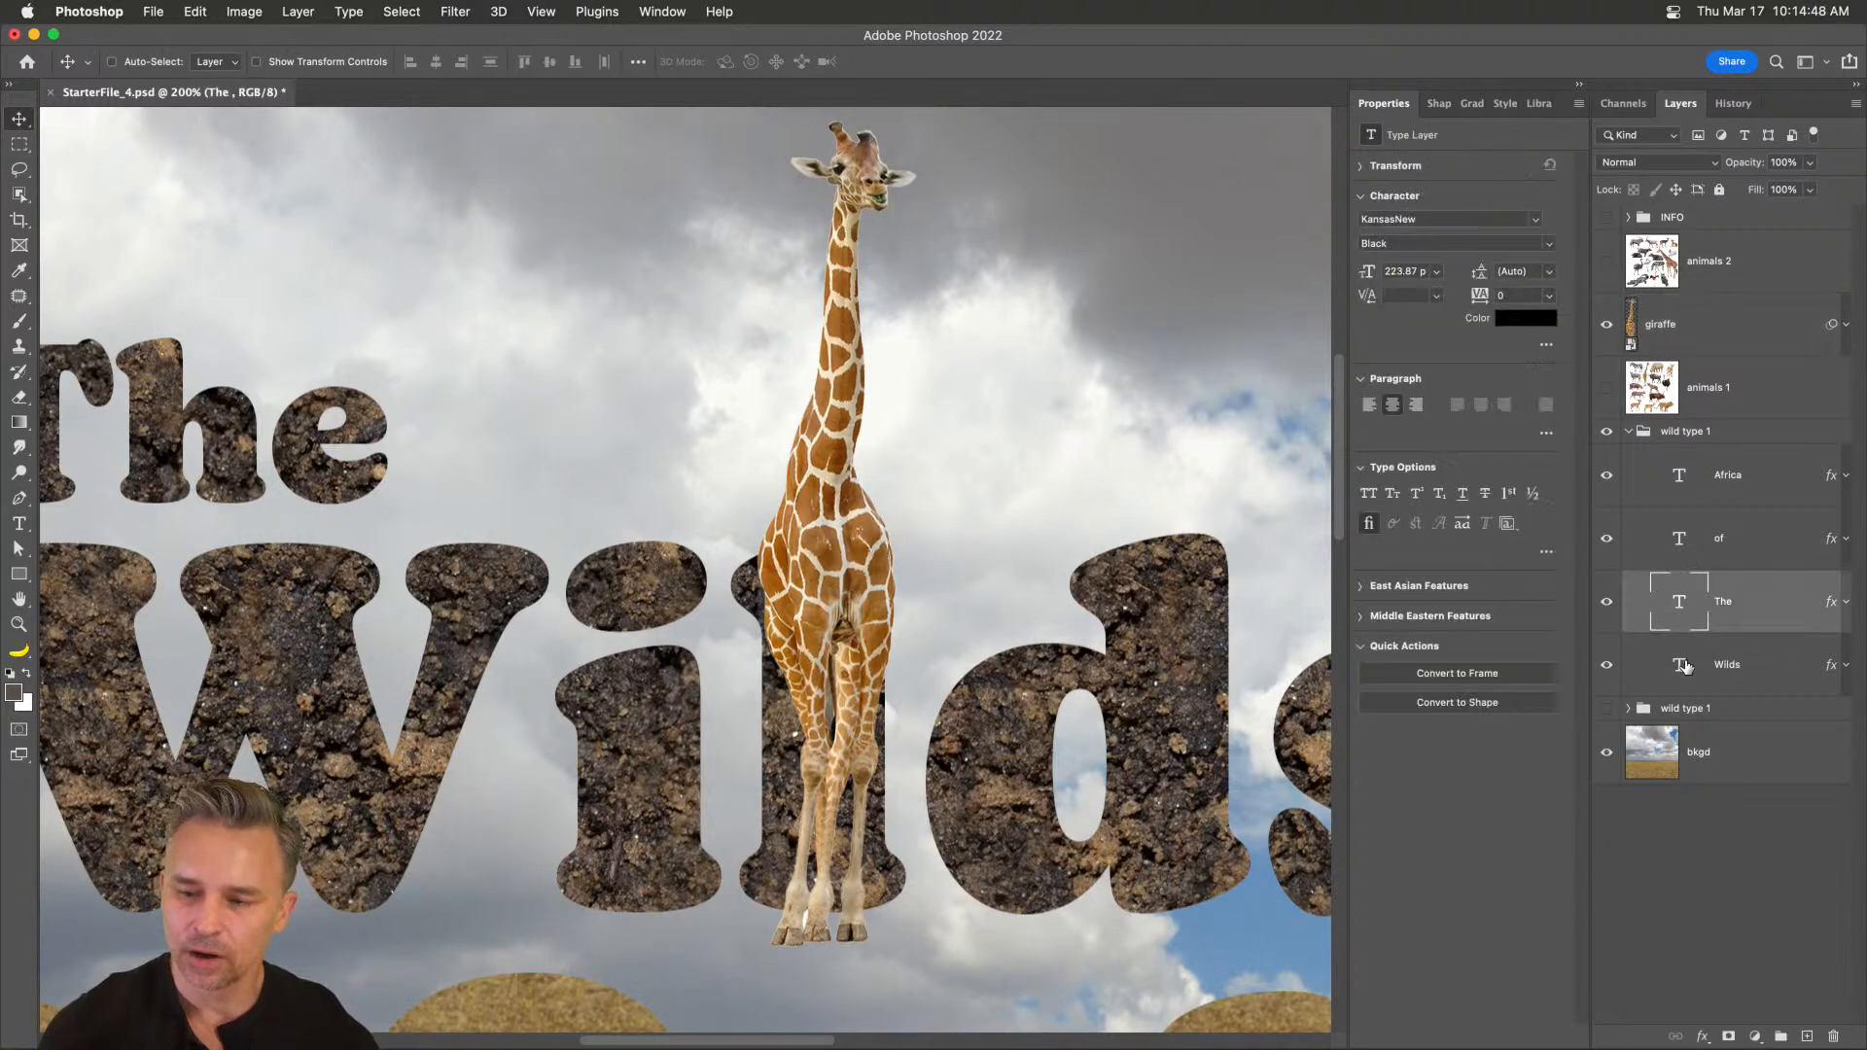
left_click(1686, 668)
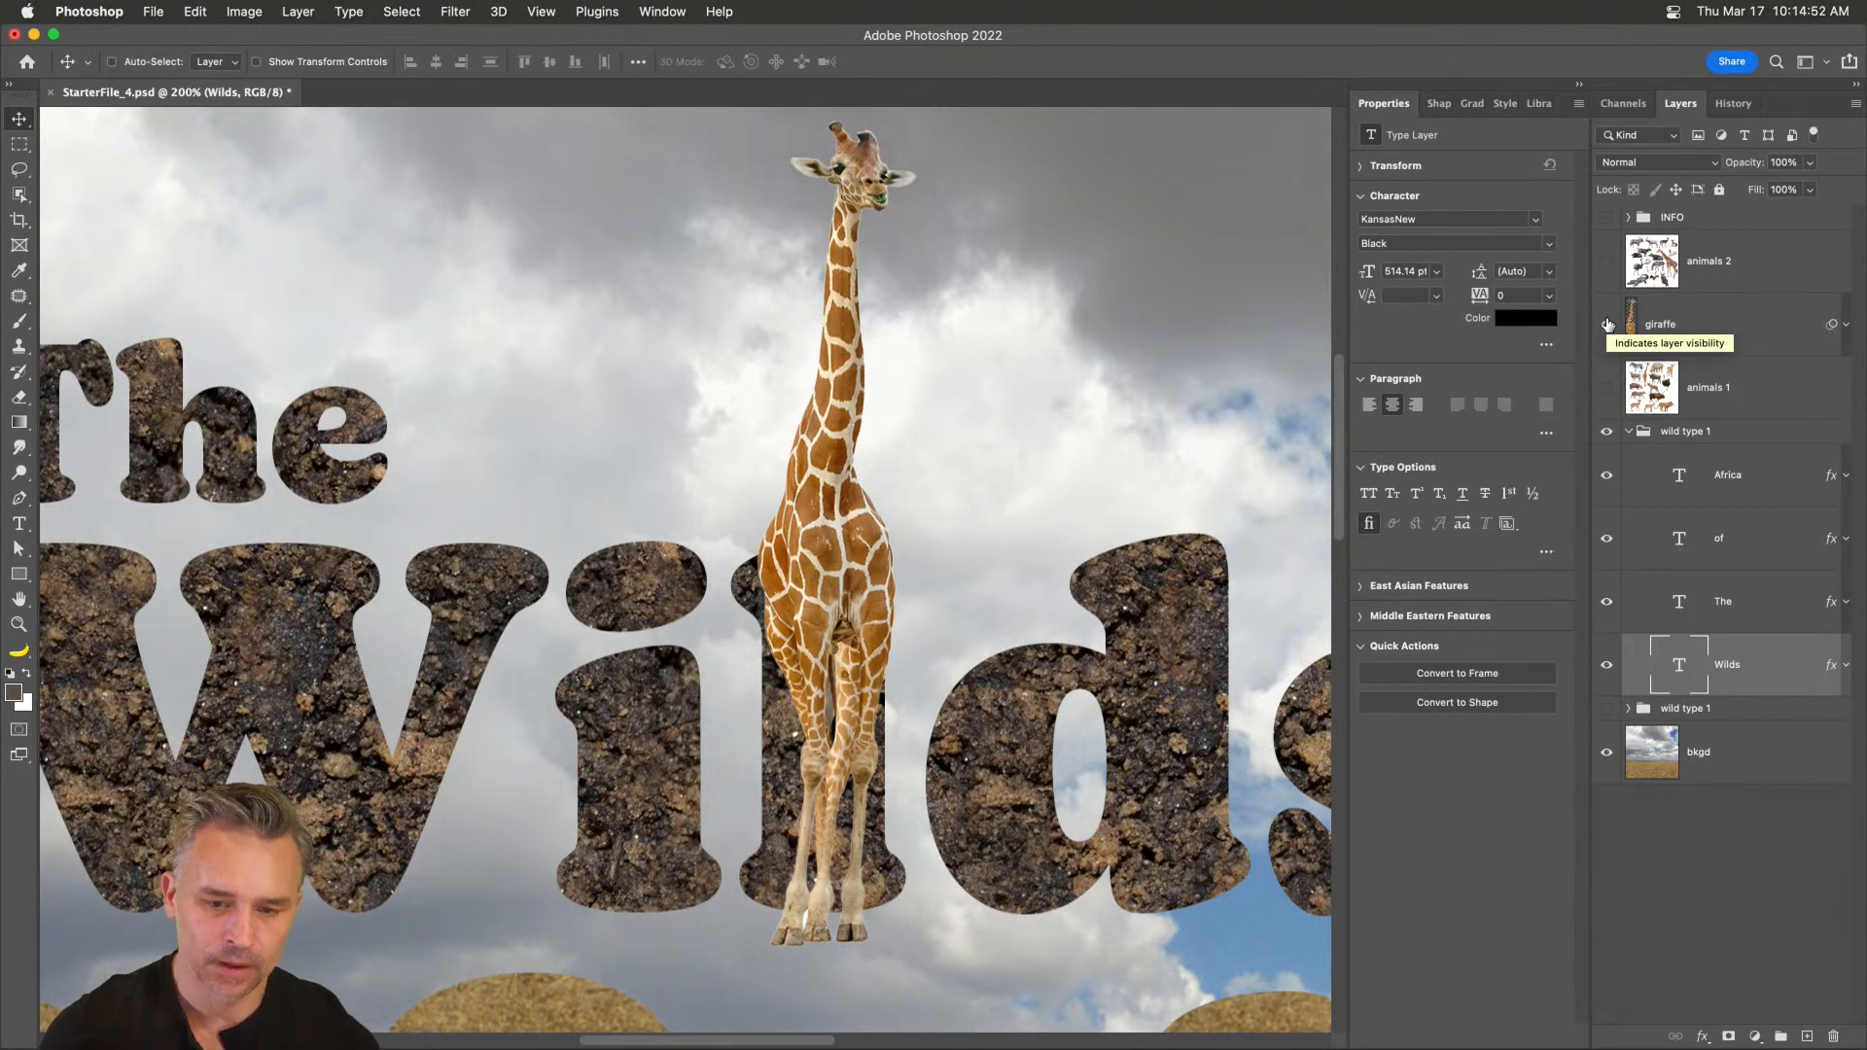
left_click(1606, 326)
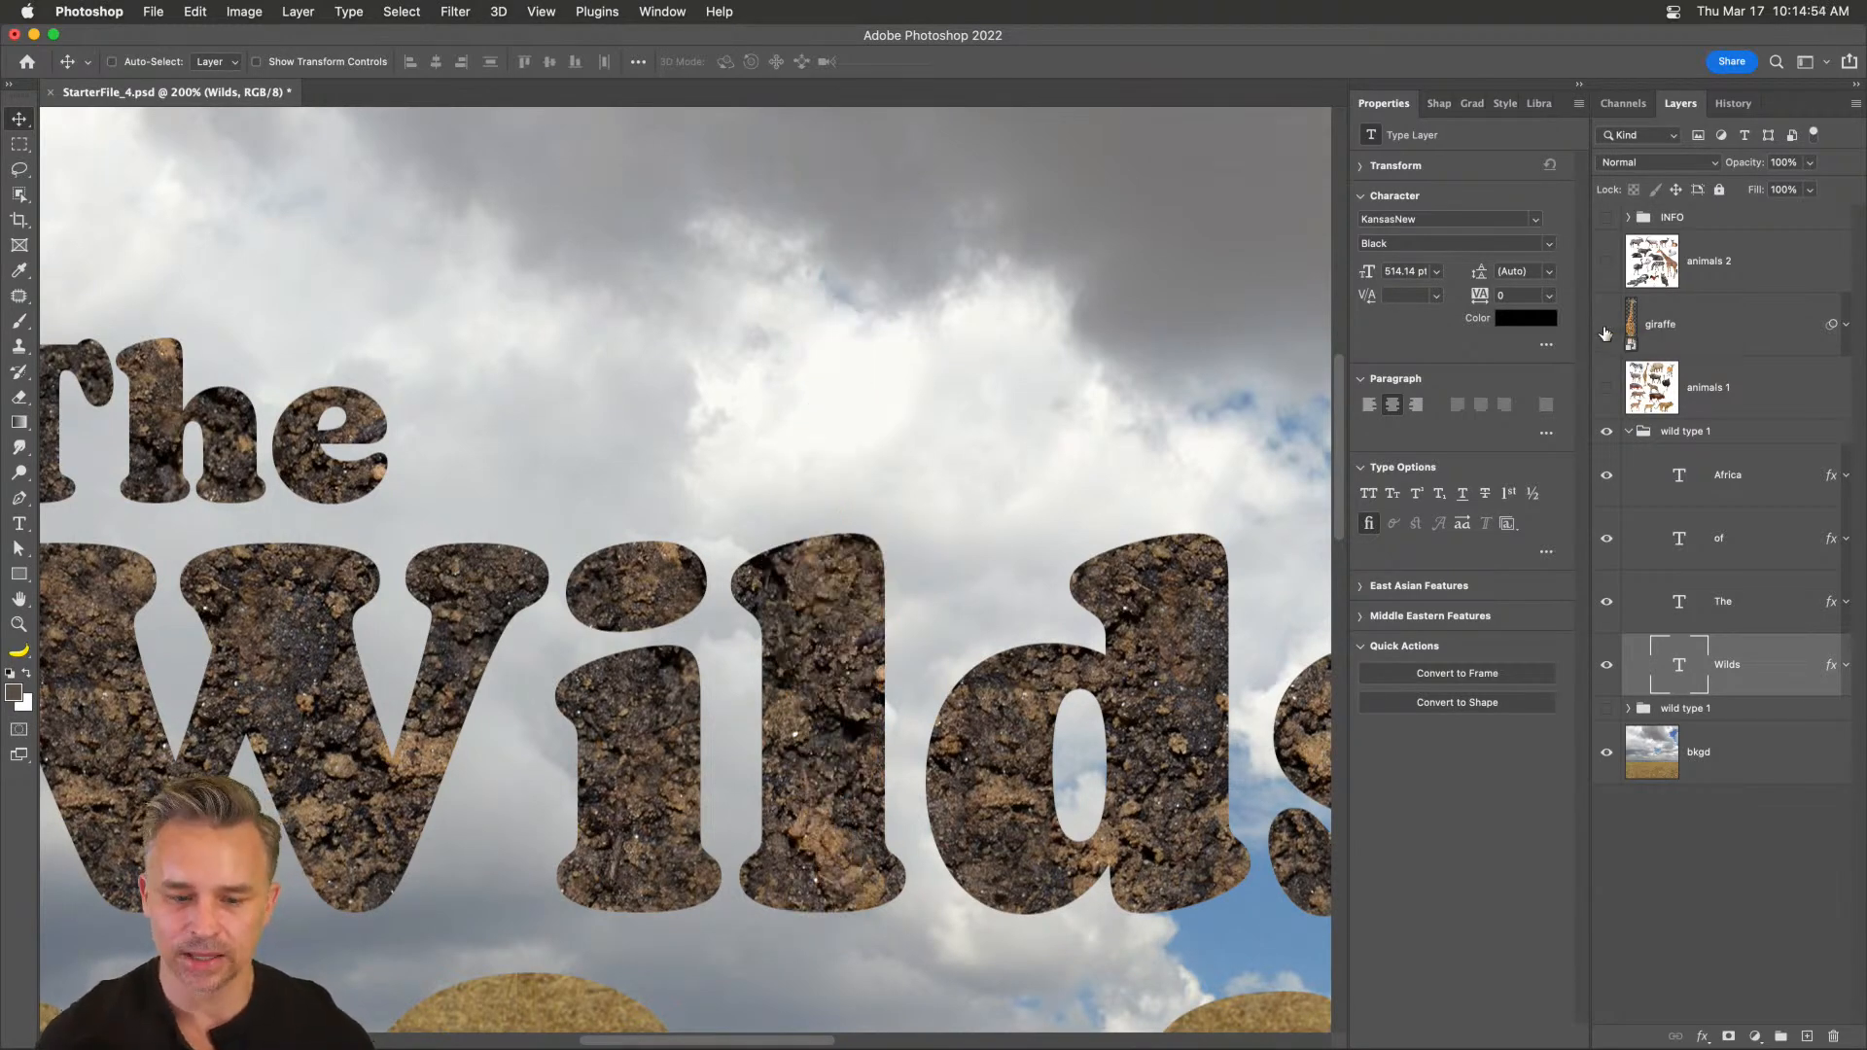
scroll(714, 733, "up", 2)
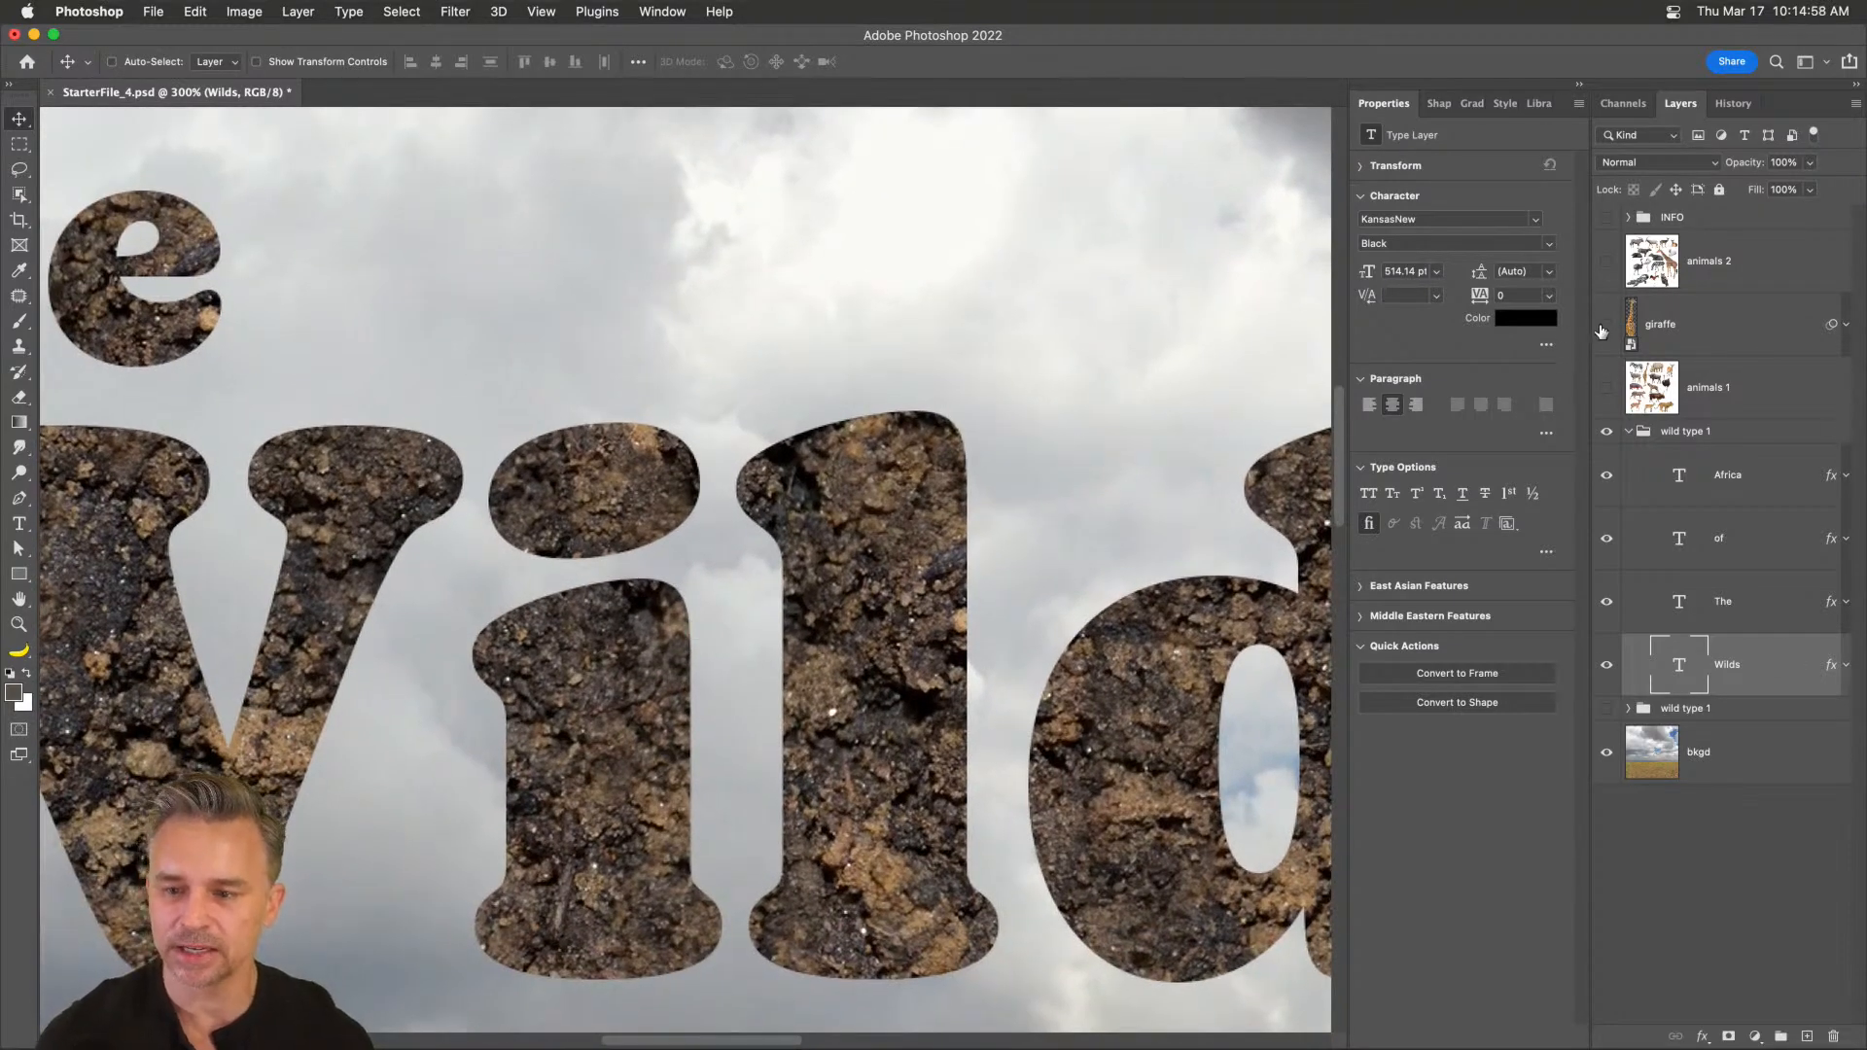
left_click(1605, 326)
left_click(1673, 325)
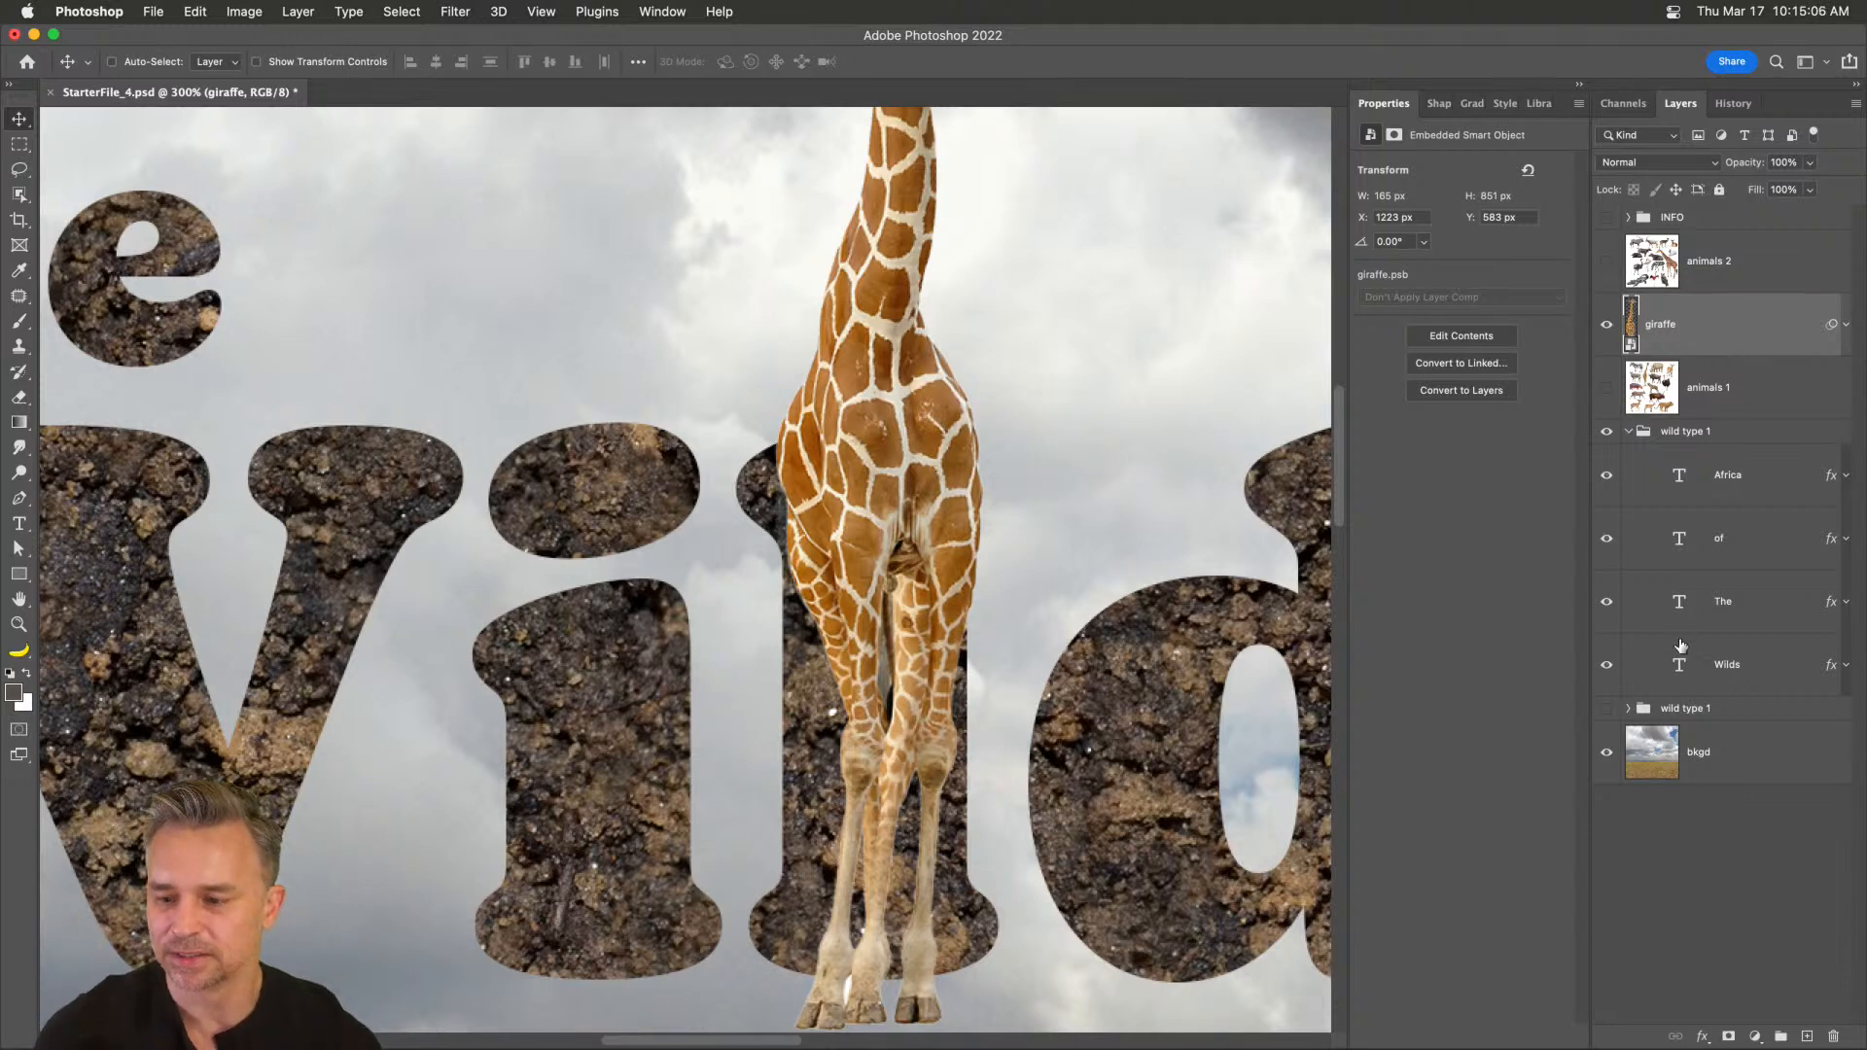
- Load the outline of the "Wilds" text layer as a selection and use it as a layer mask on the giraffe layer
left_click(1693, 669)
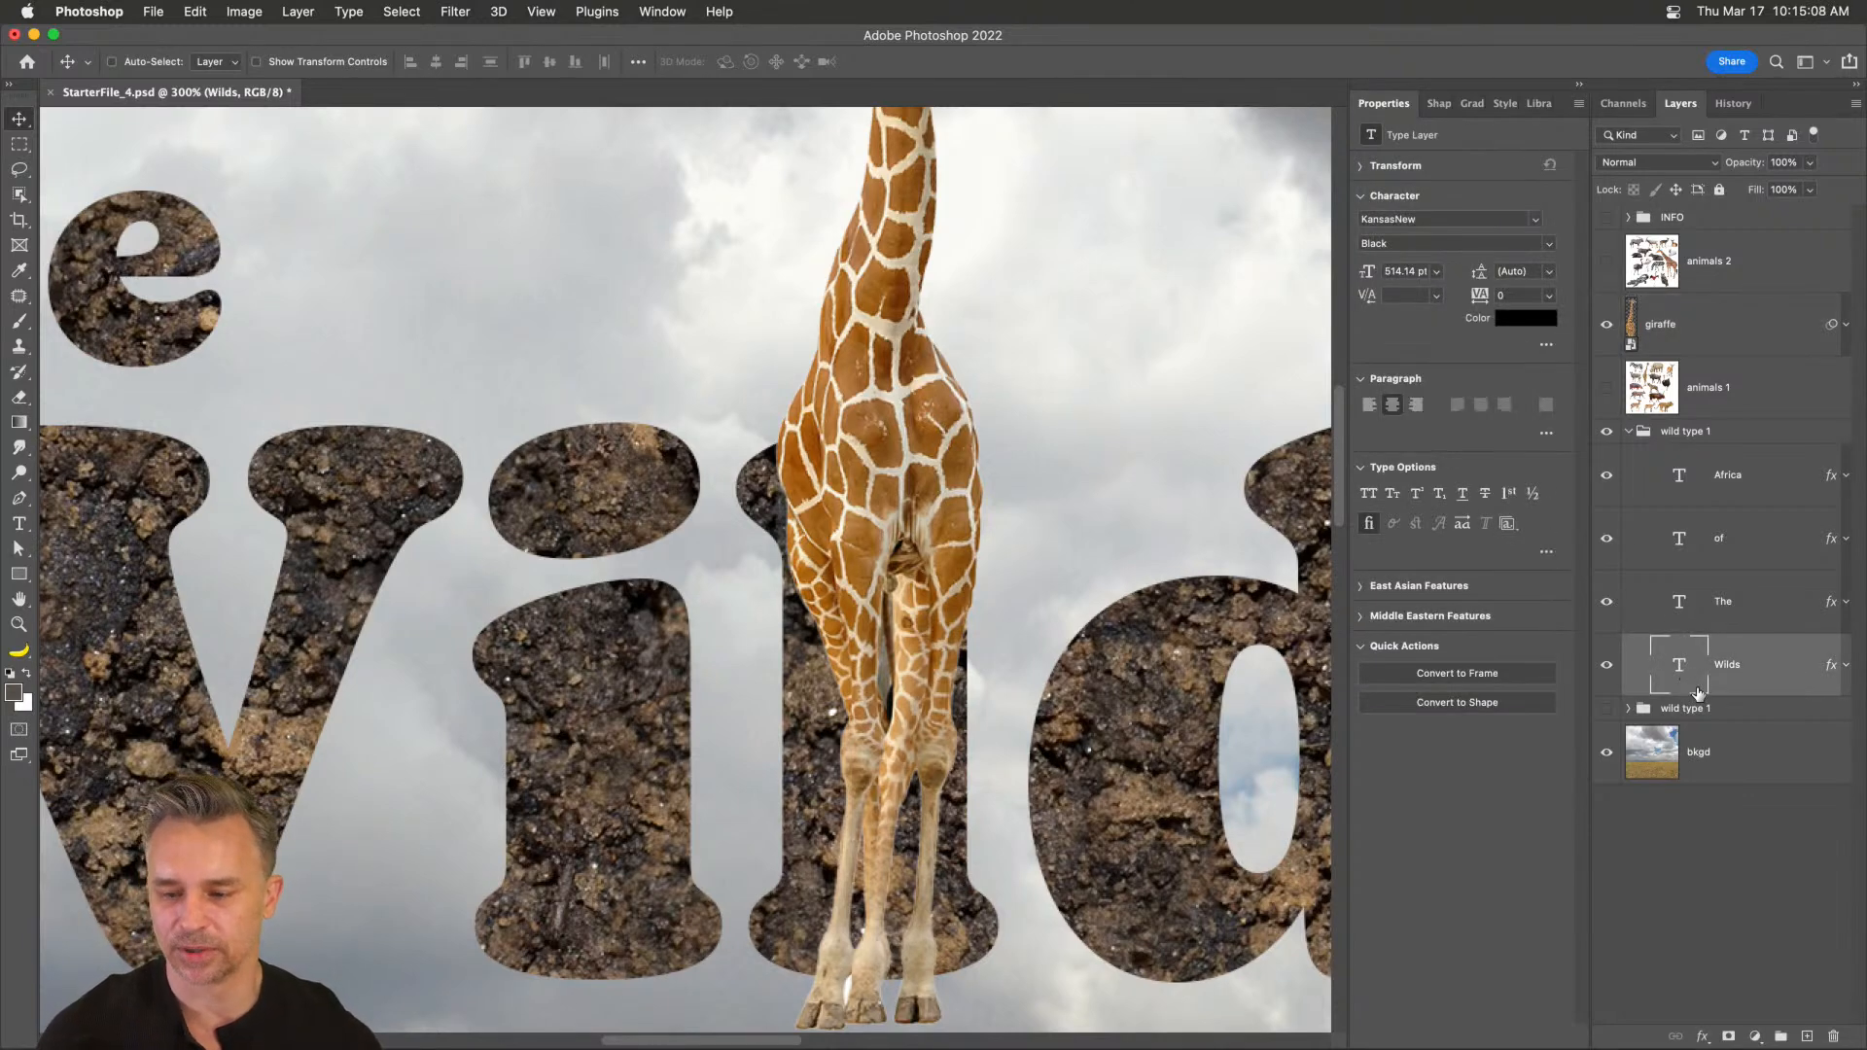
left_click(1680, 667, "super")
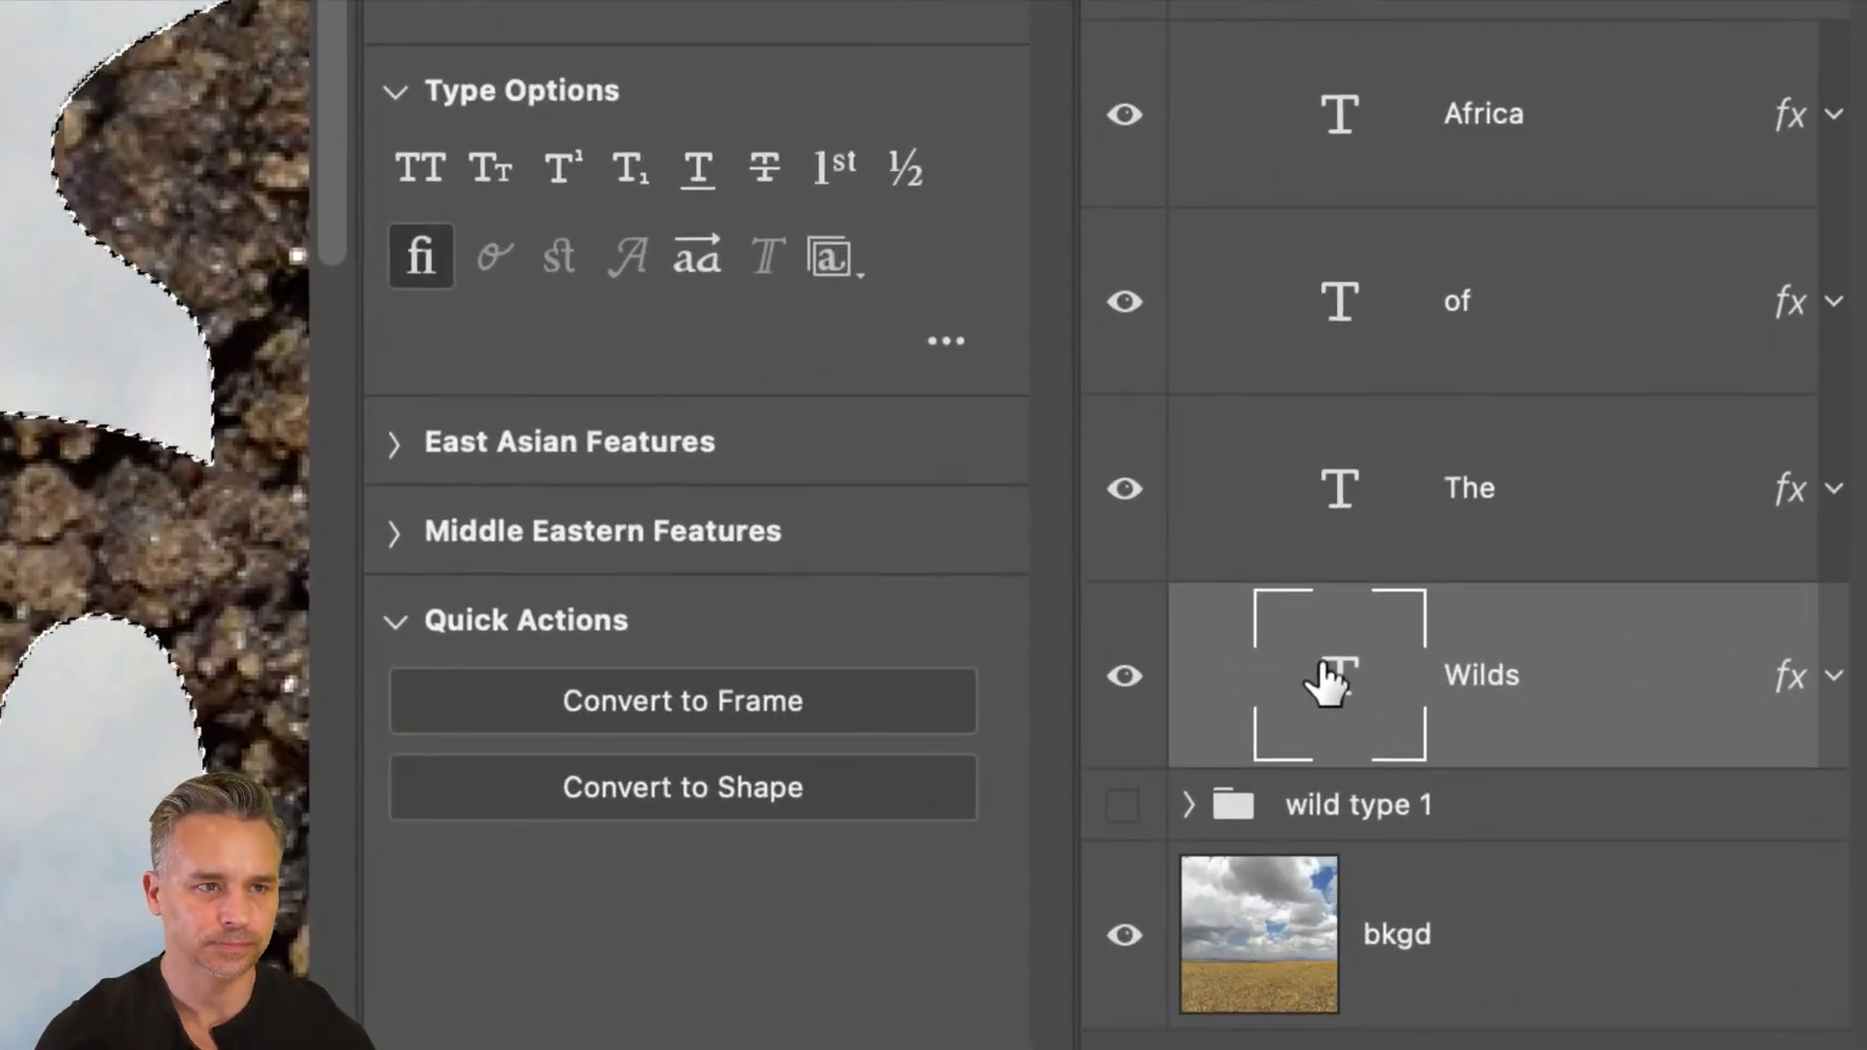
left_click(1352, 494)
left_click(1340, 669)
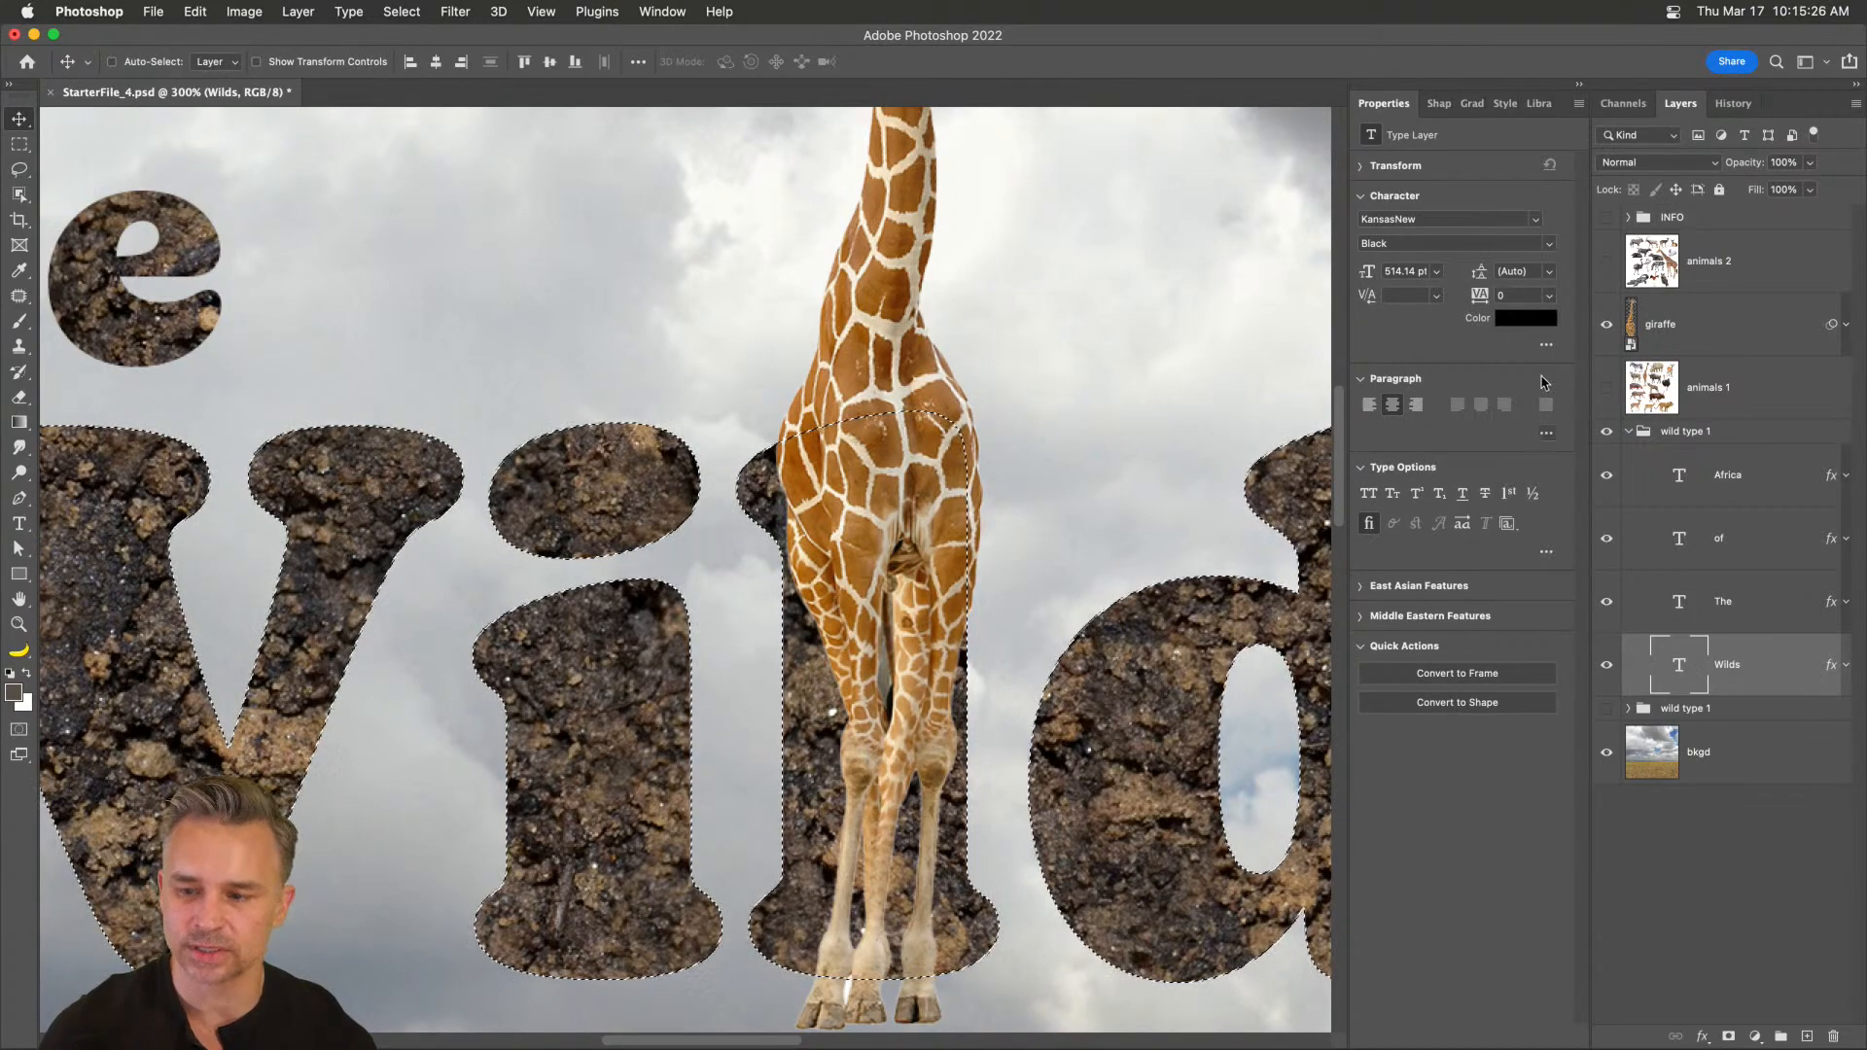
left_click(1606, 325)
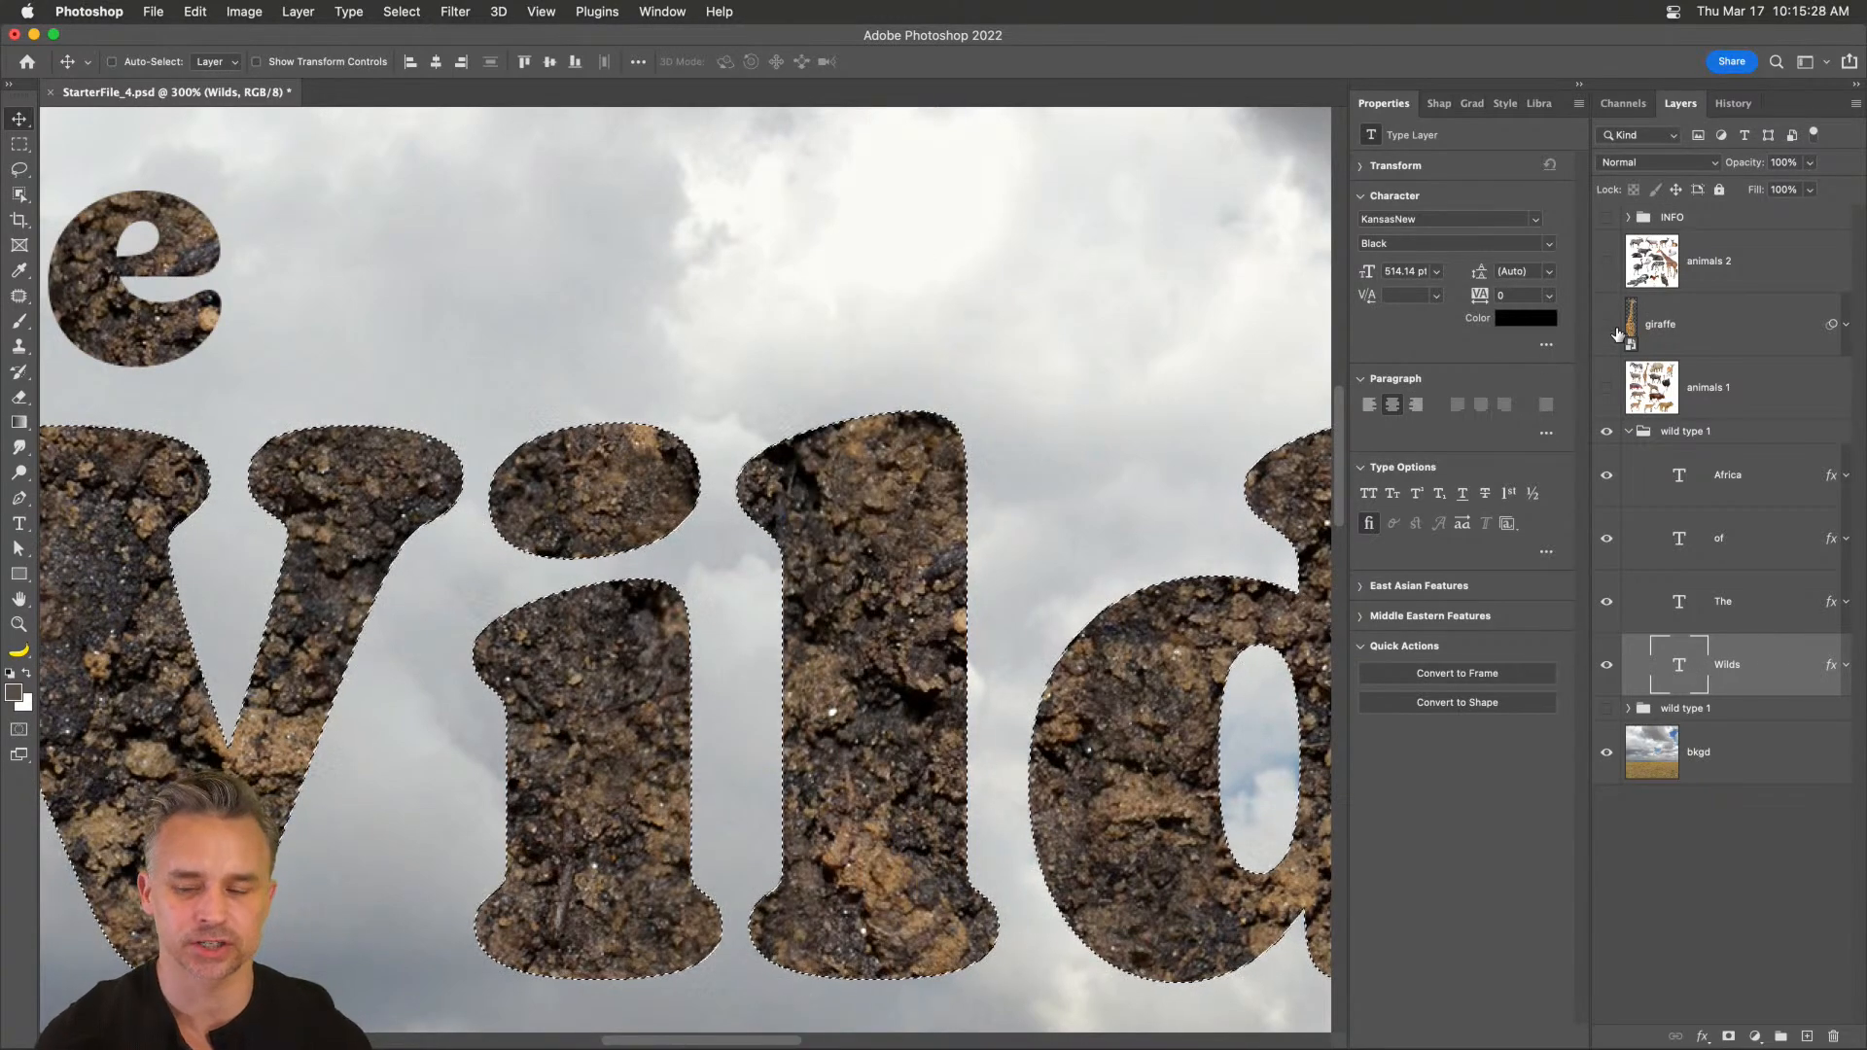
left_click(1606, 325)
left_click(1697, 336)
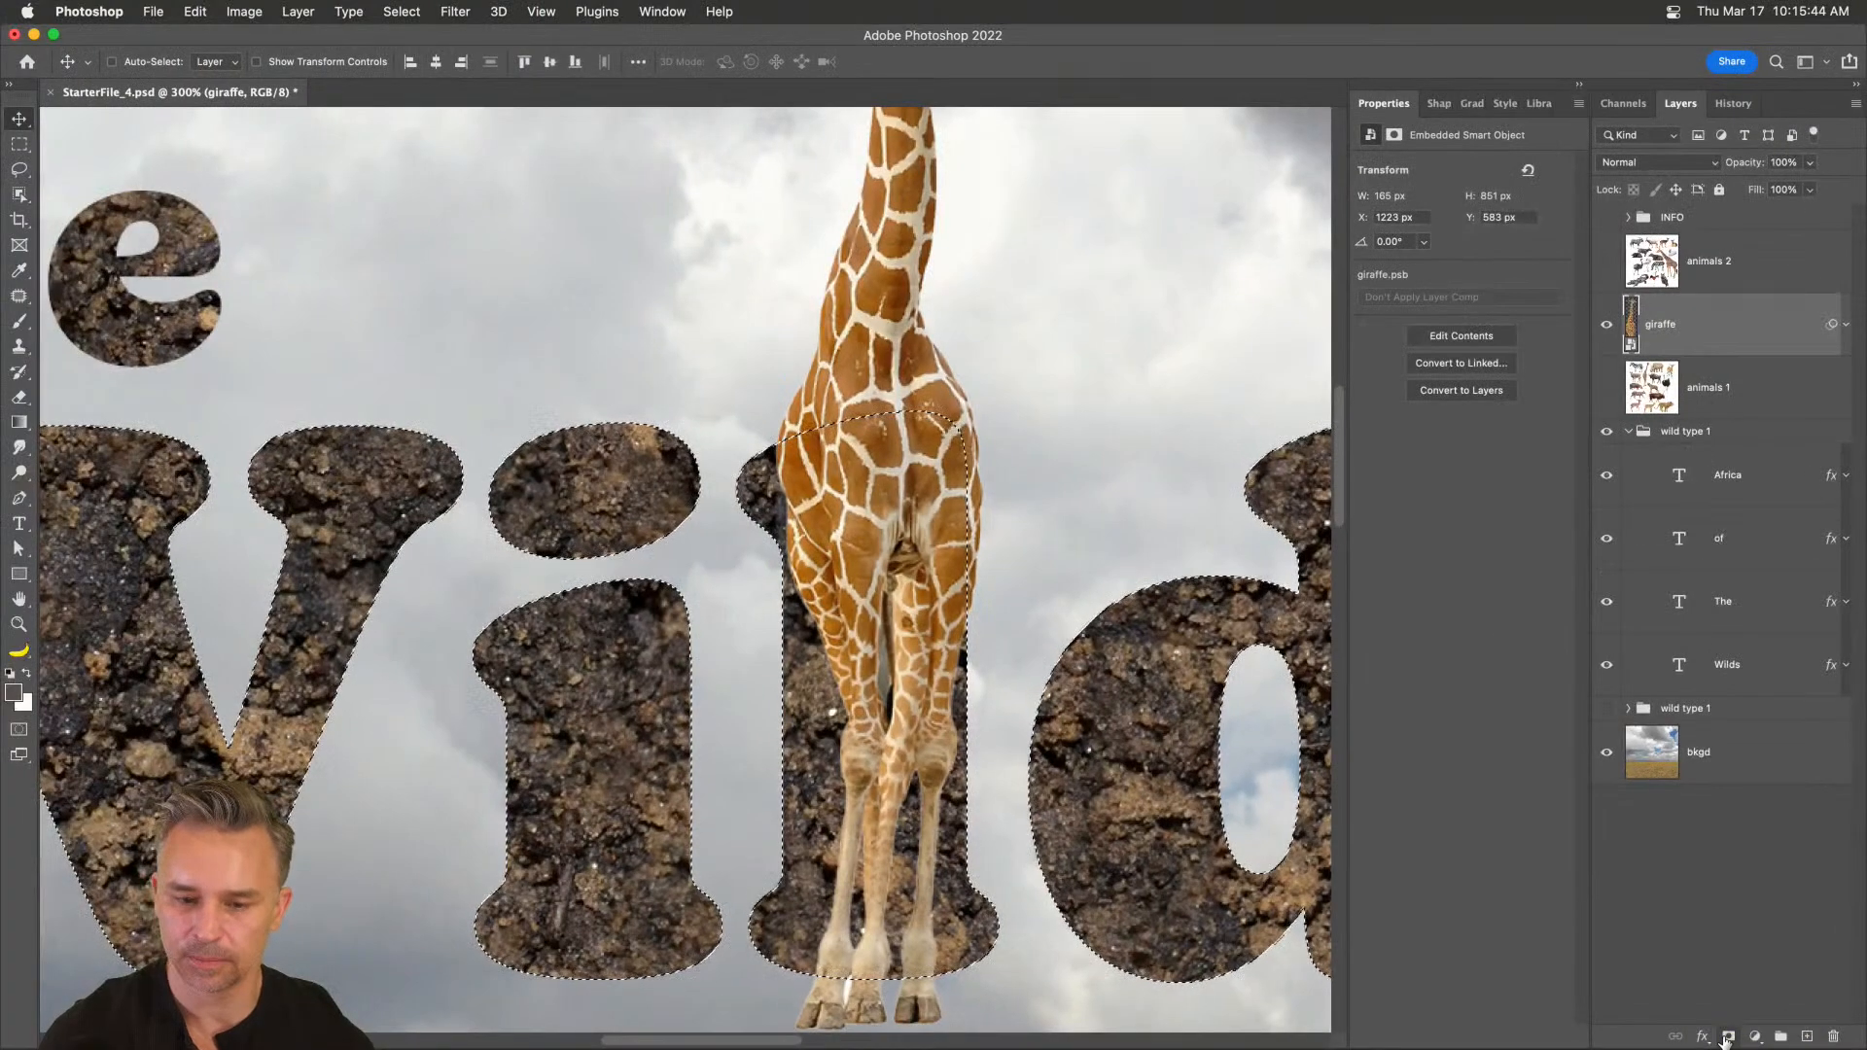
left_click(1398, 1011)
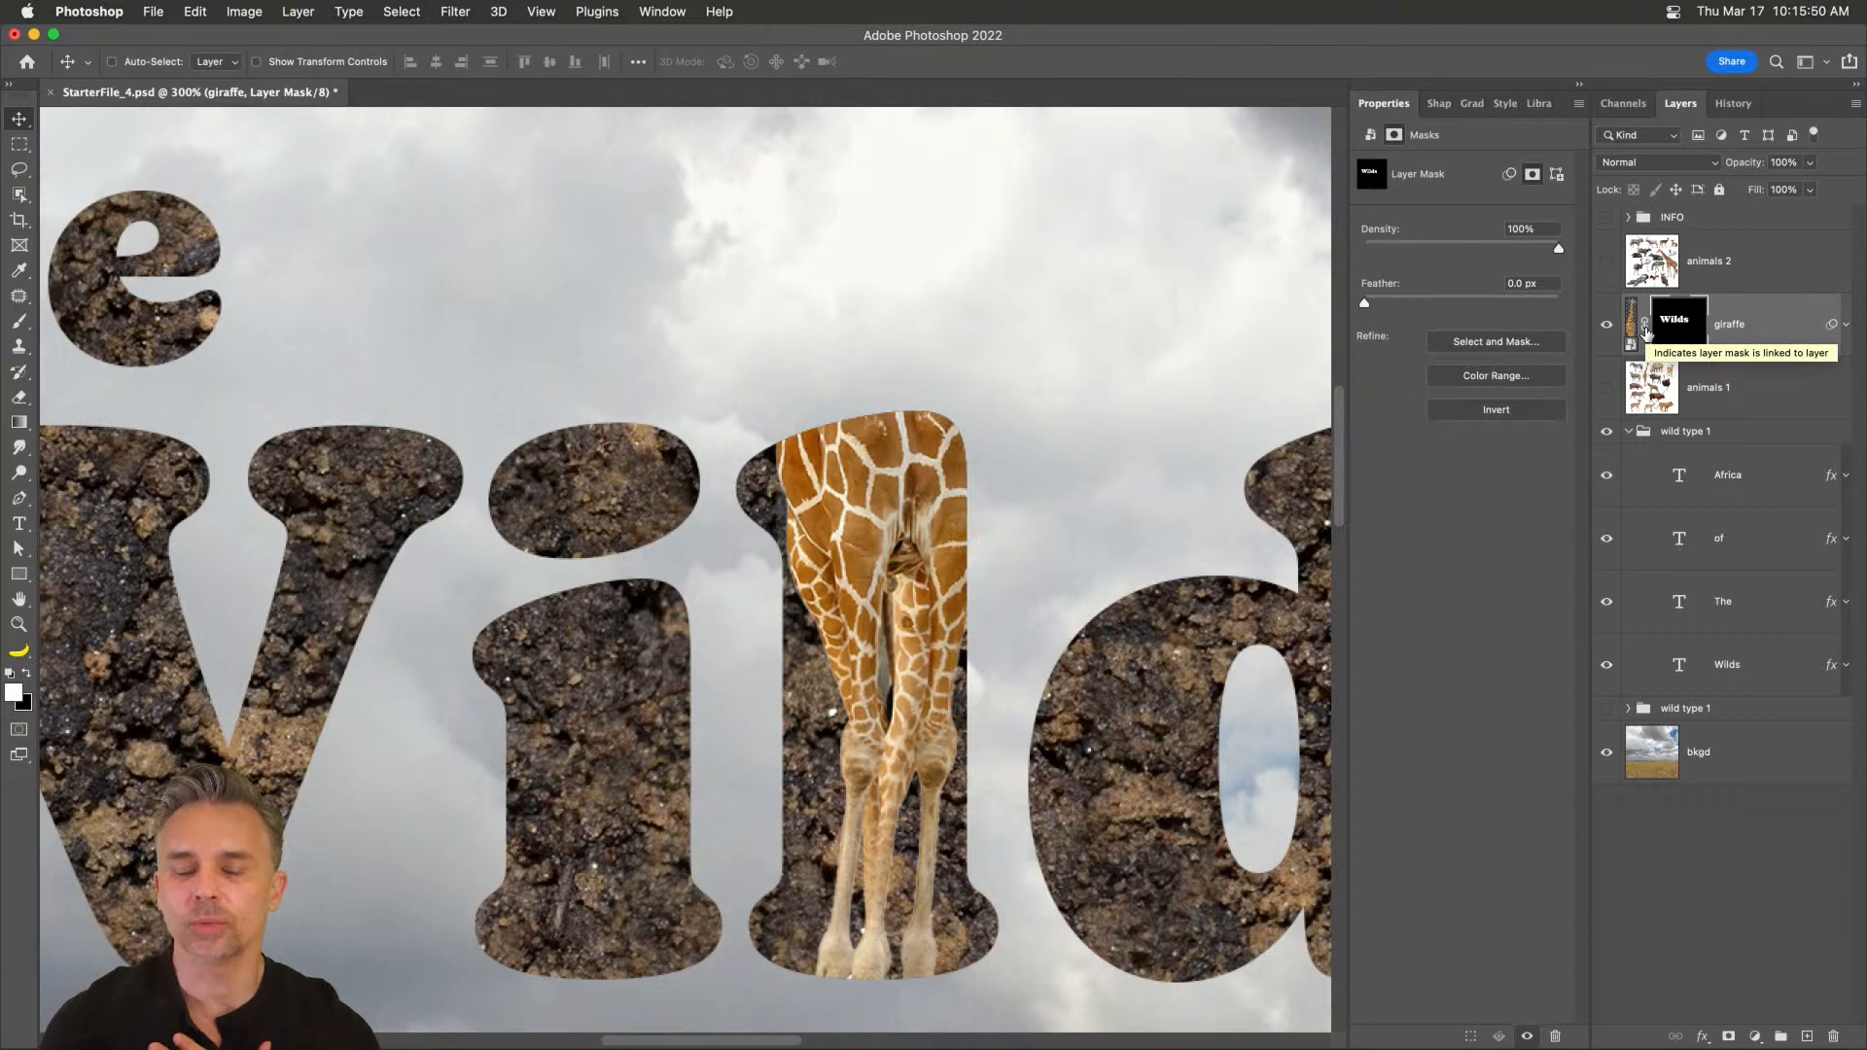
- Duplicate the masked giraffe layer, delete the copy's mask, place the copy directly above the "Wilds" text and hide the original
left_click(1749, 330)
key("super+j")
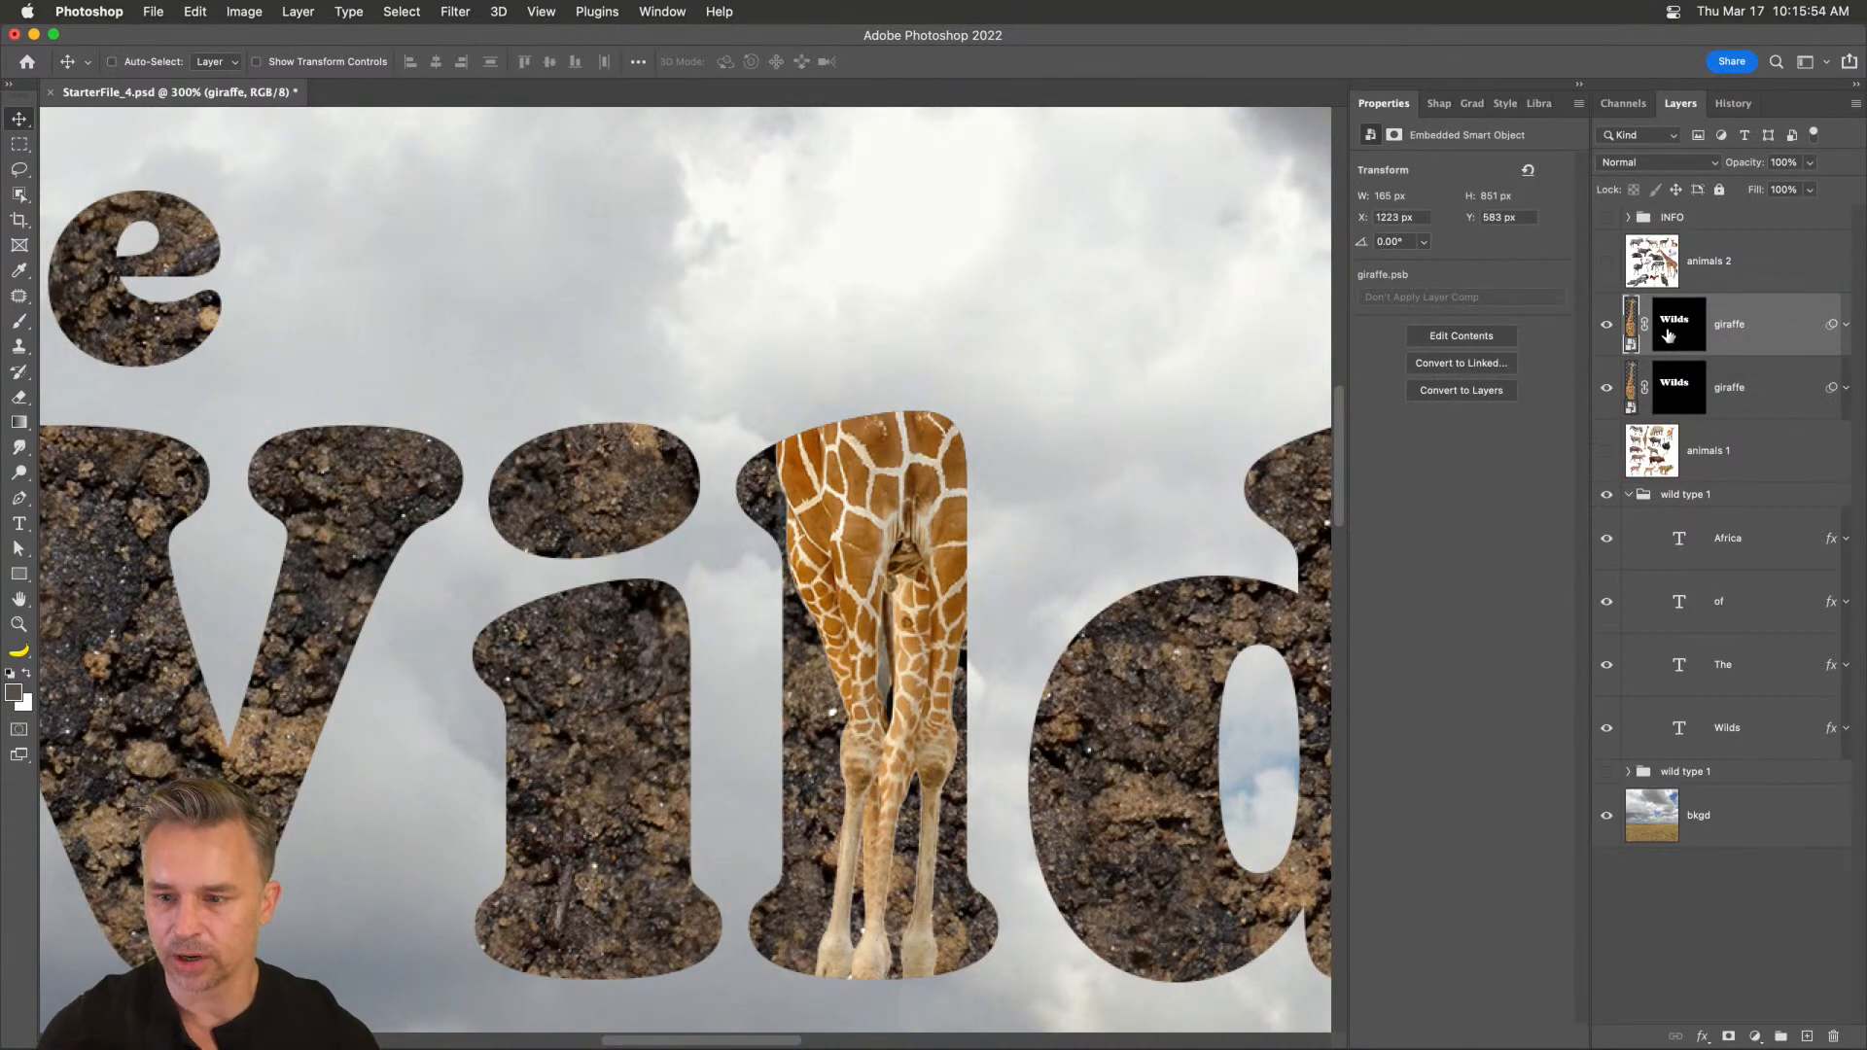
right_click(1671, 331)
left_click(1712, 367)
left_click_drag(1677, 316, 1692, 697)
left_click(1608, 328)
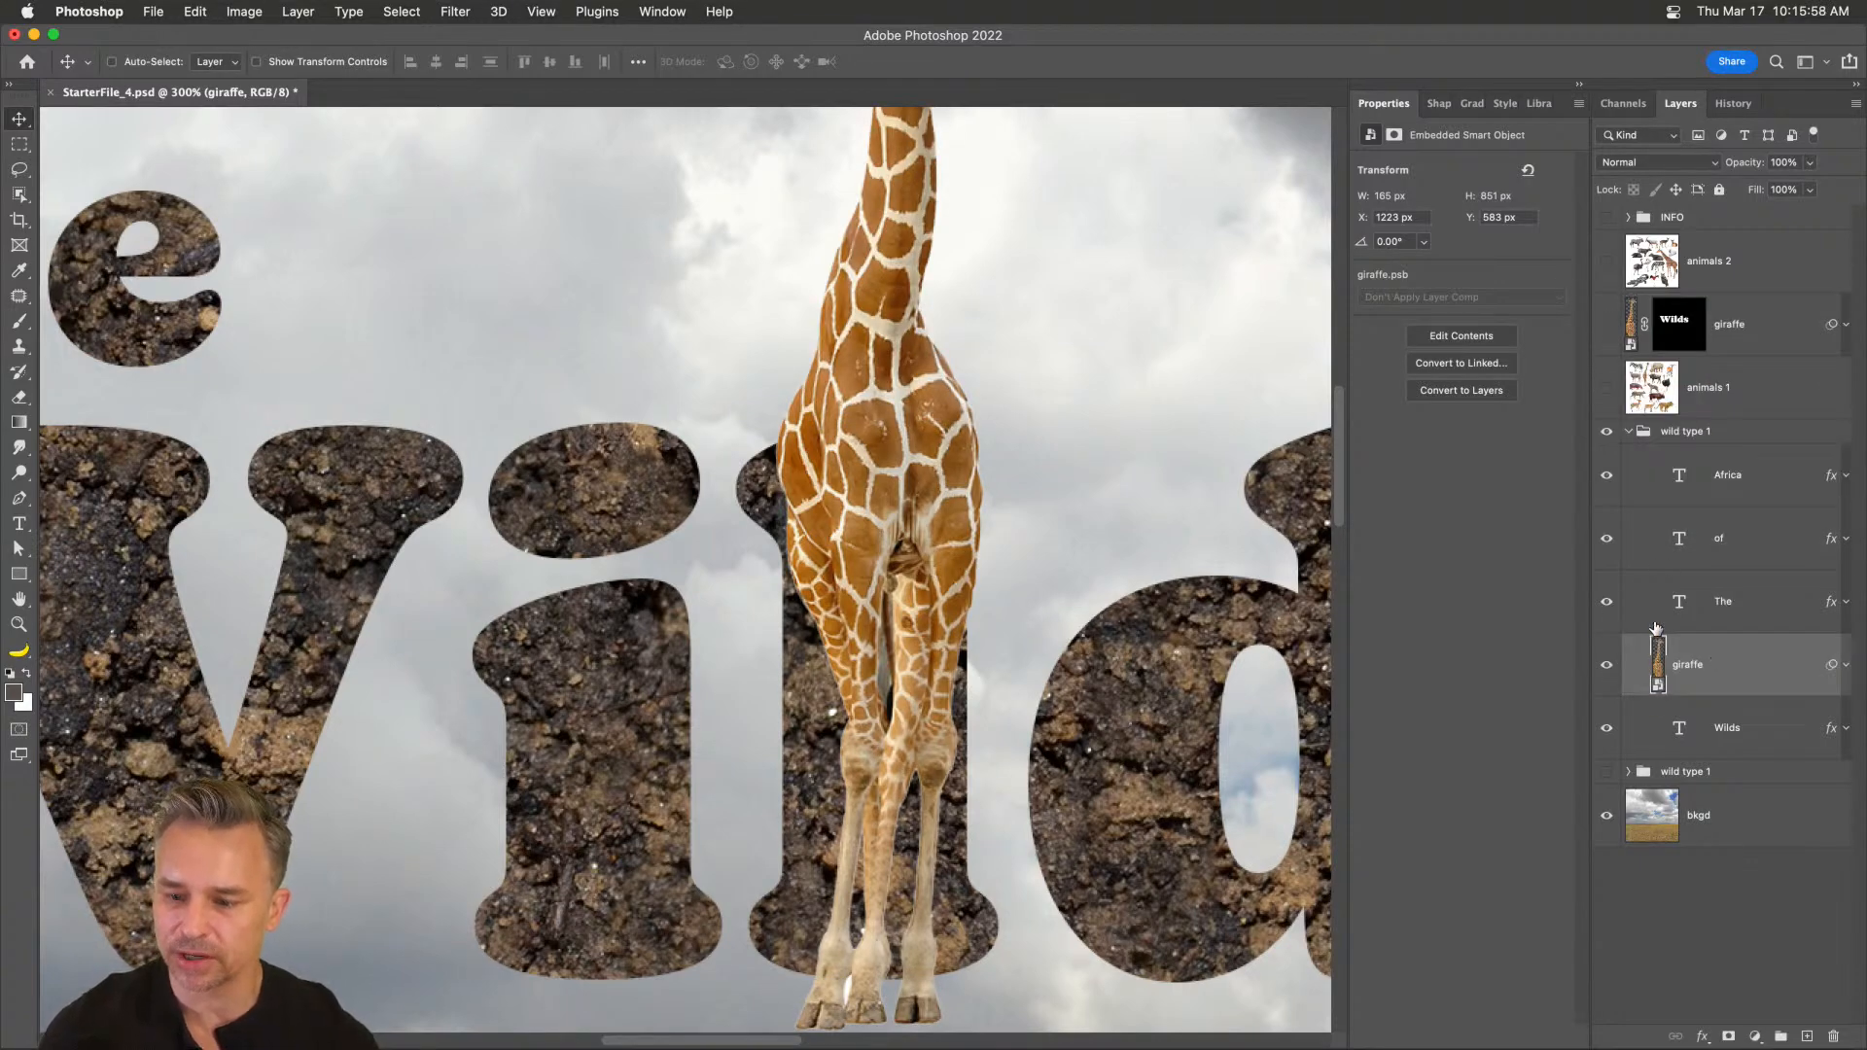
- Hide the "Wilds" text effects, clip the giraffe copy to that text with a clipping mask, and shift the giraffe within the "l"
left_click_drag(996, 595, 995, 681)
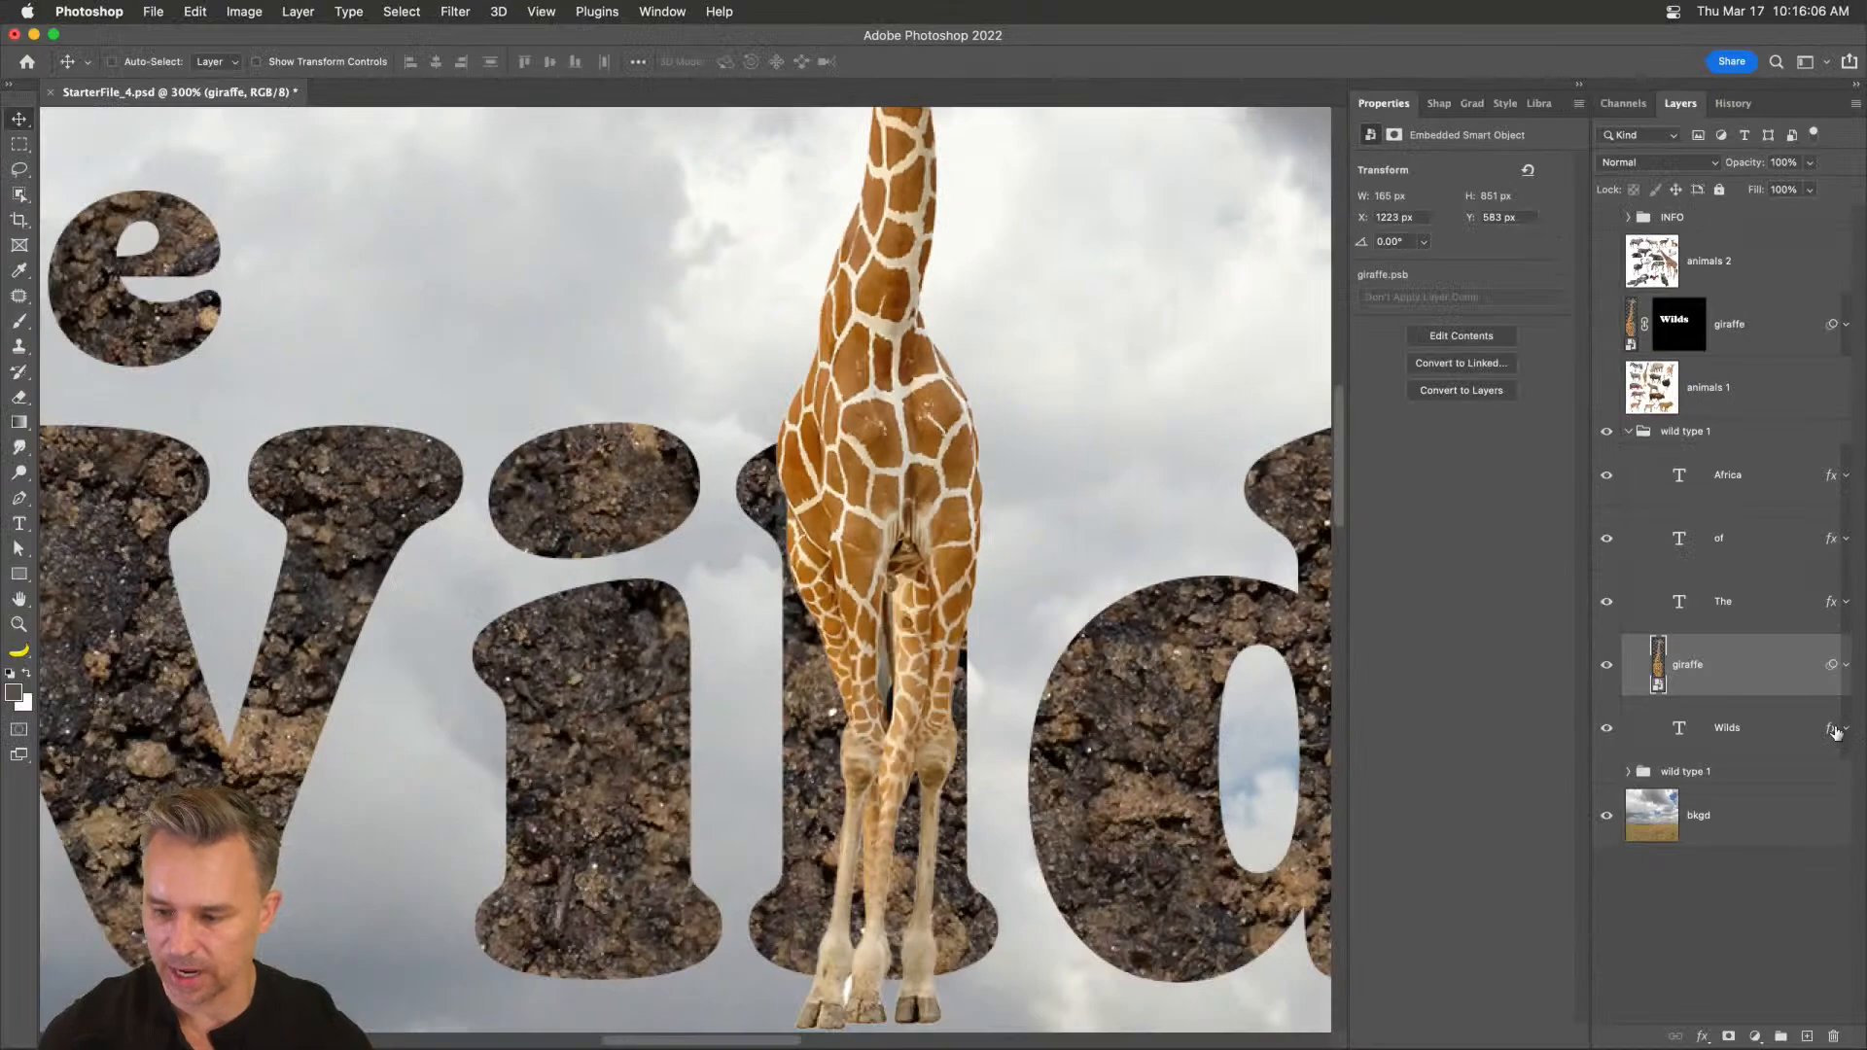
left_click(1845, 729)
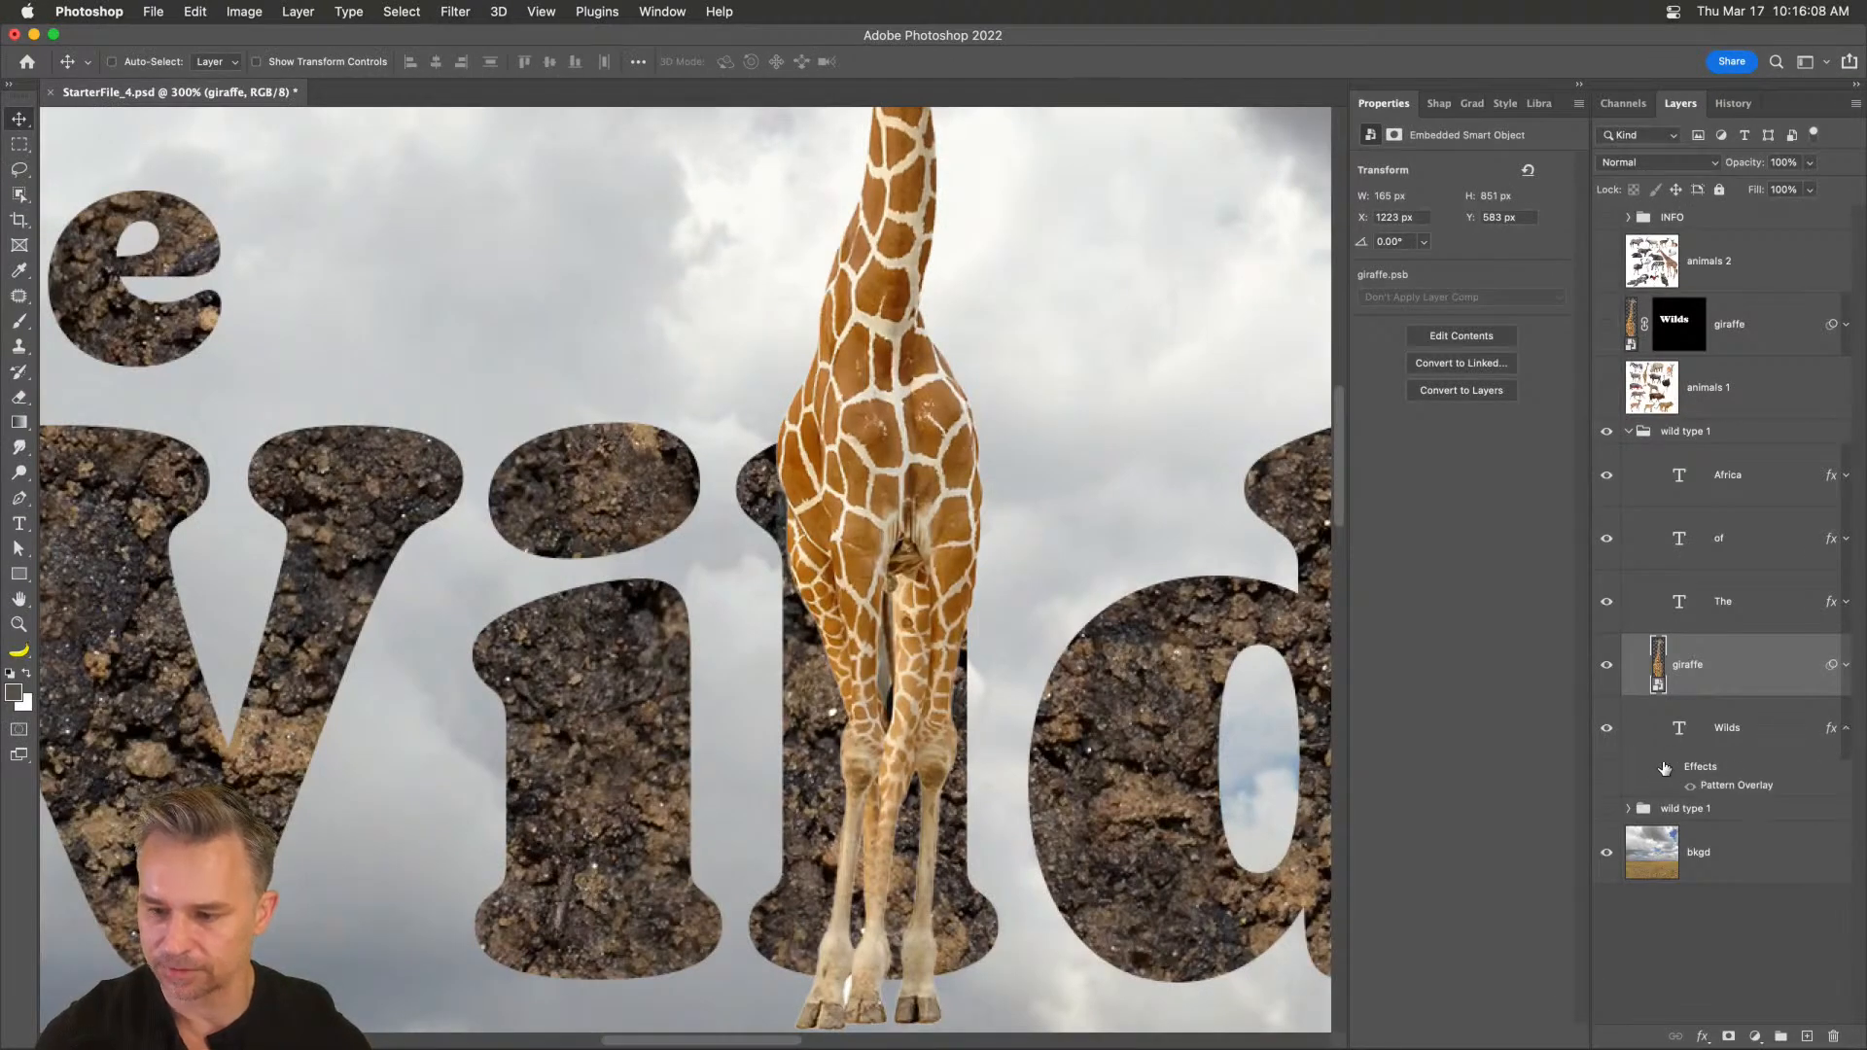
left_click(1666, 771)
right_click(1768, 656)
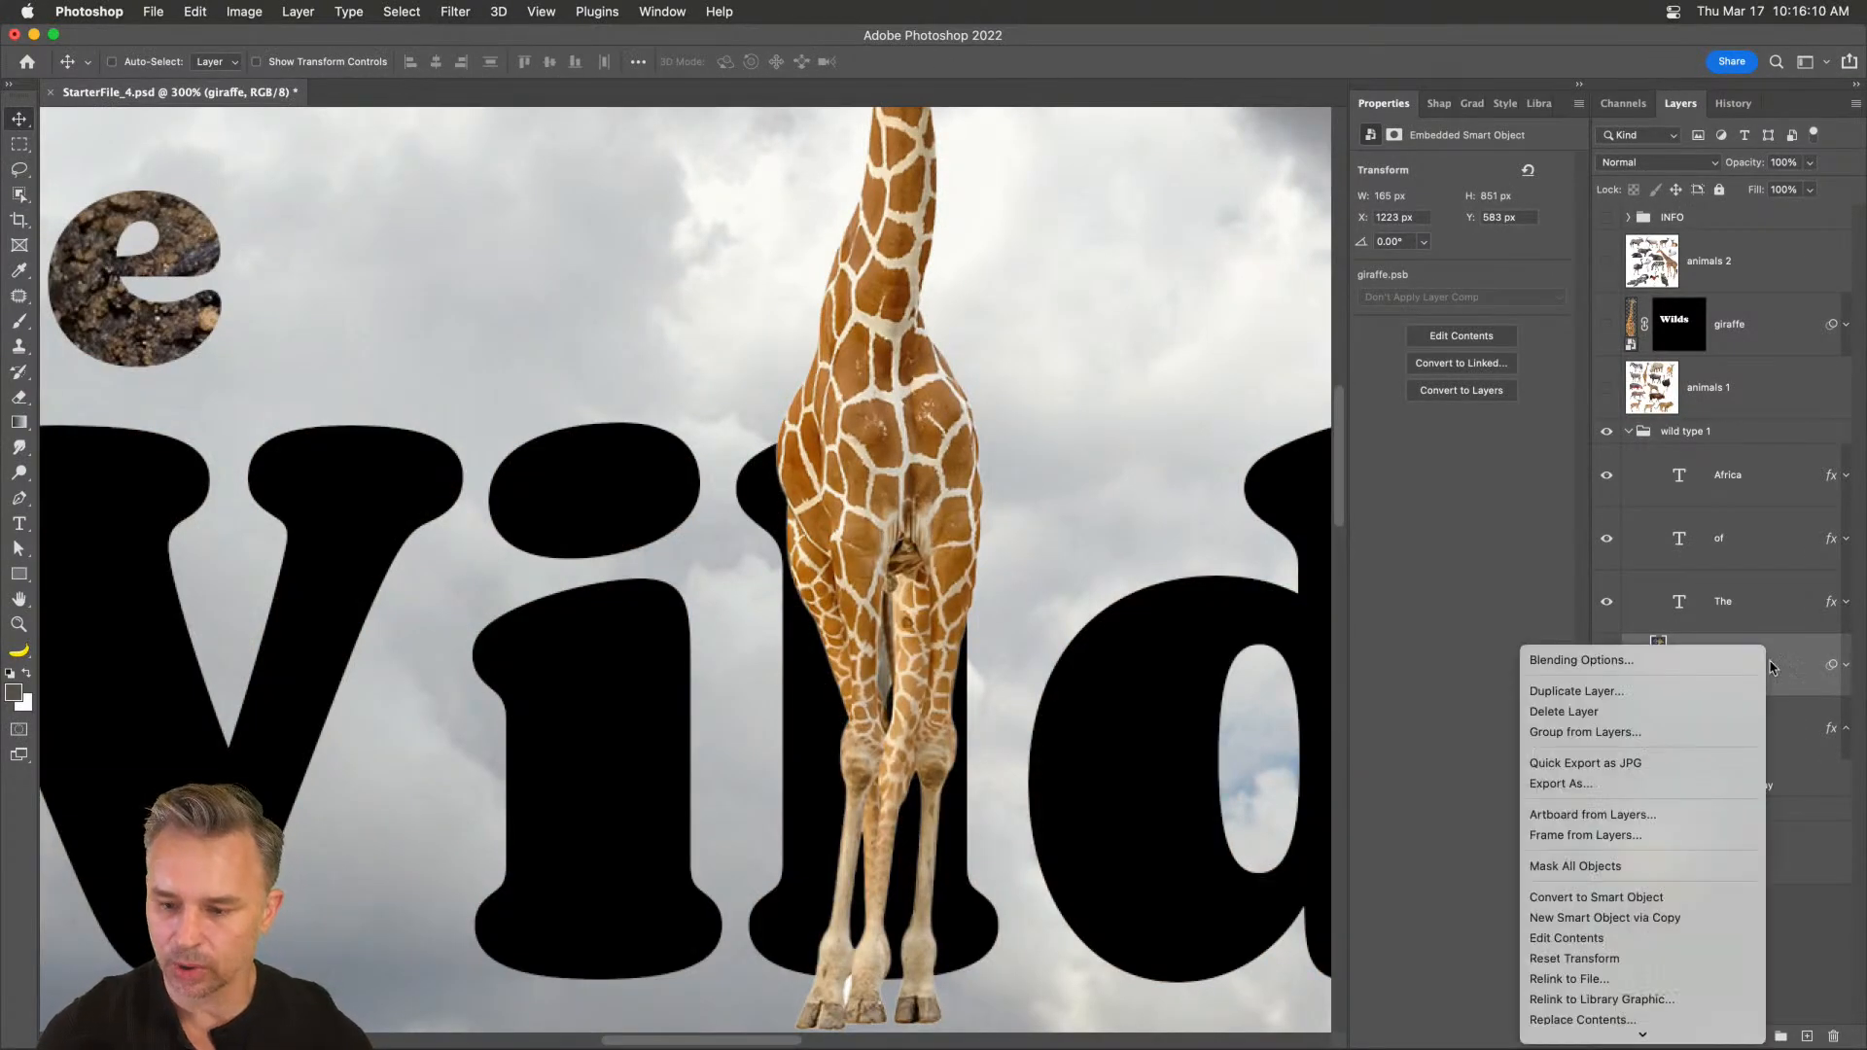
scroll(1768, 681, "down", 5)
left_click(1690, 557)
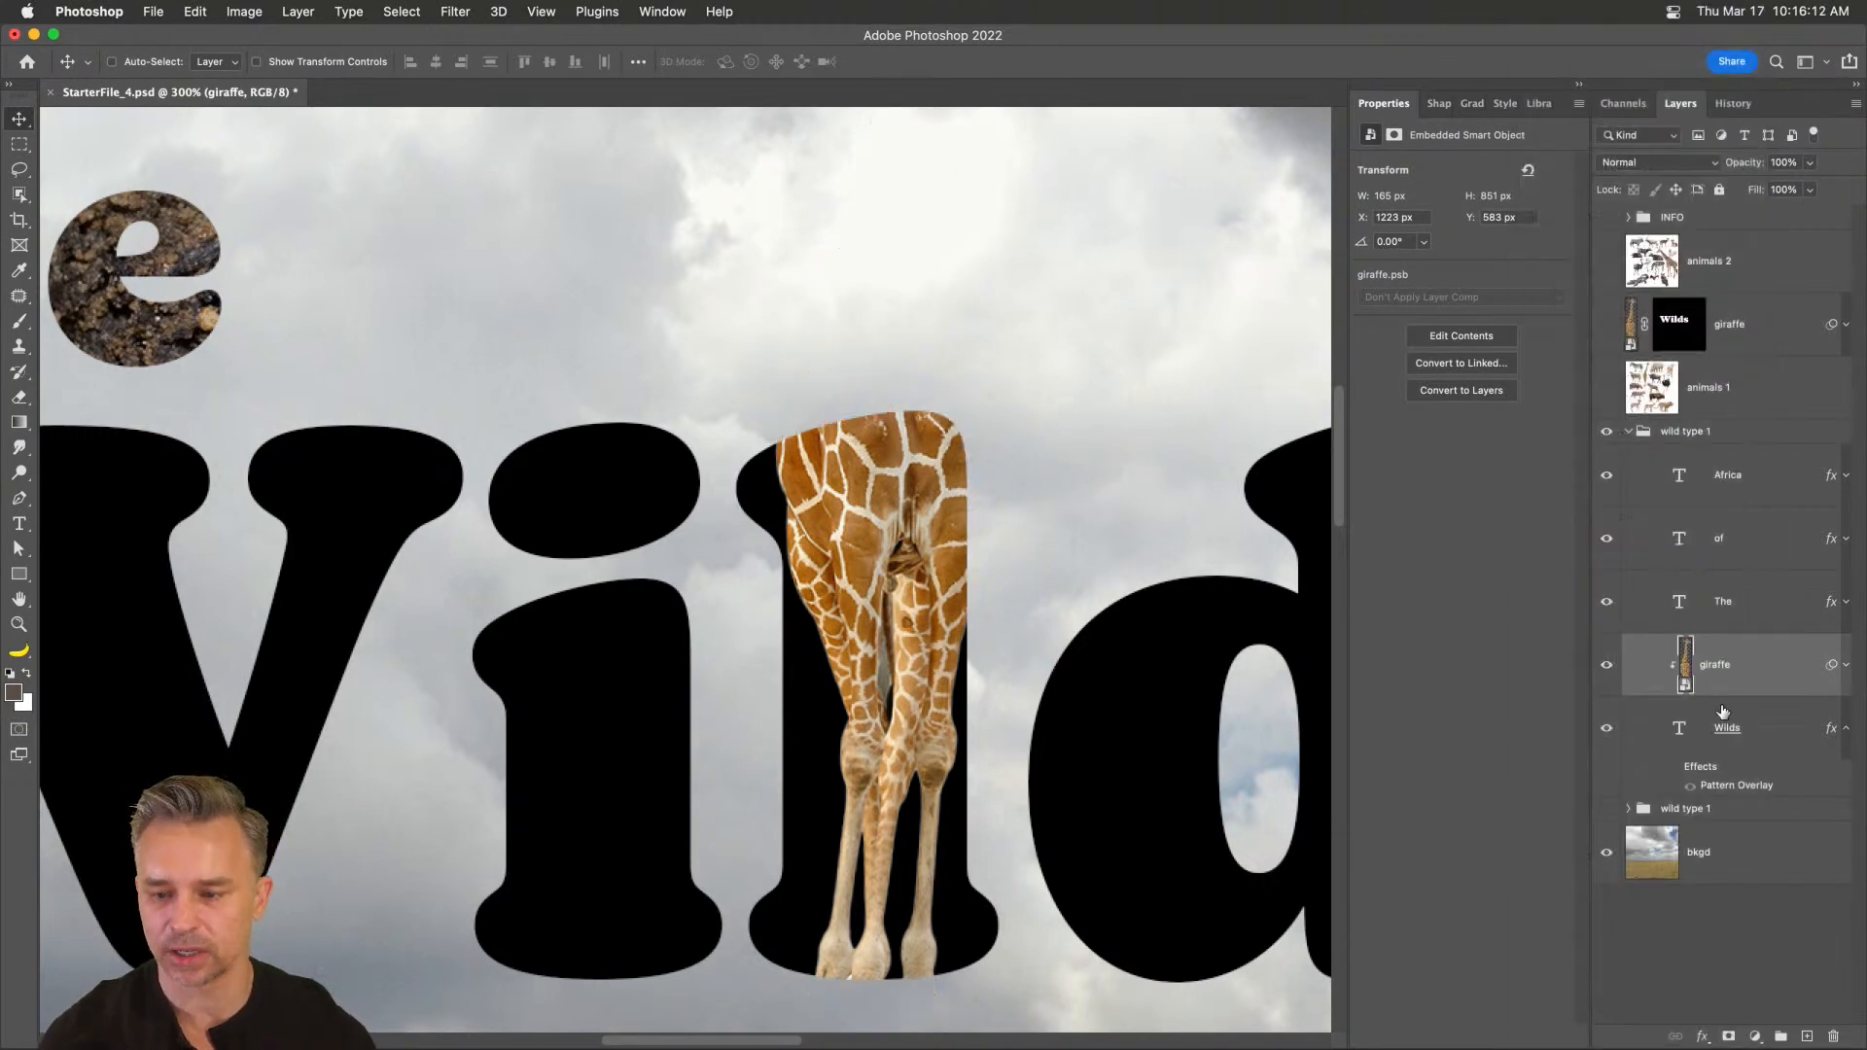
left_click(1846, 728)
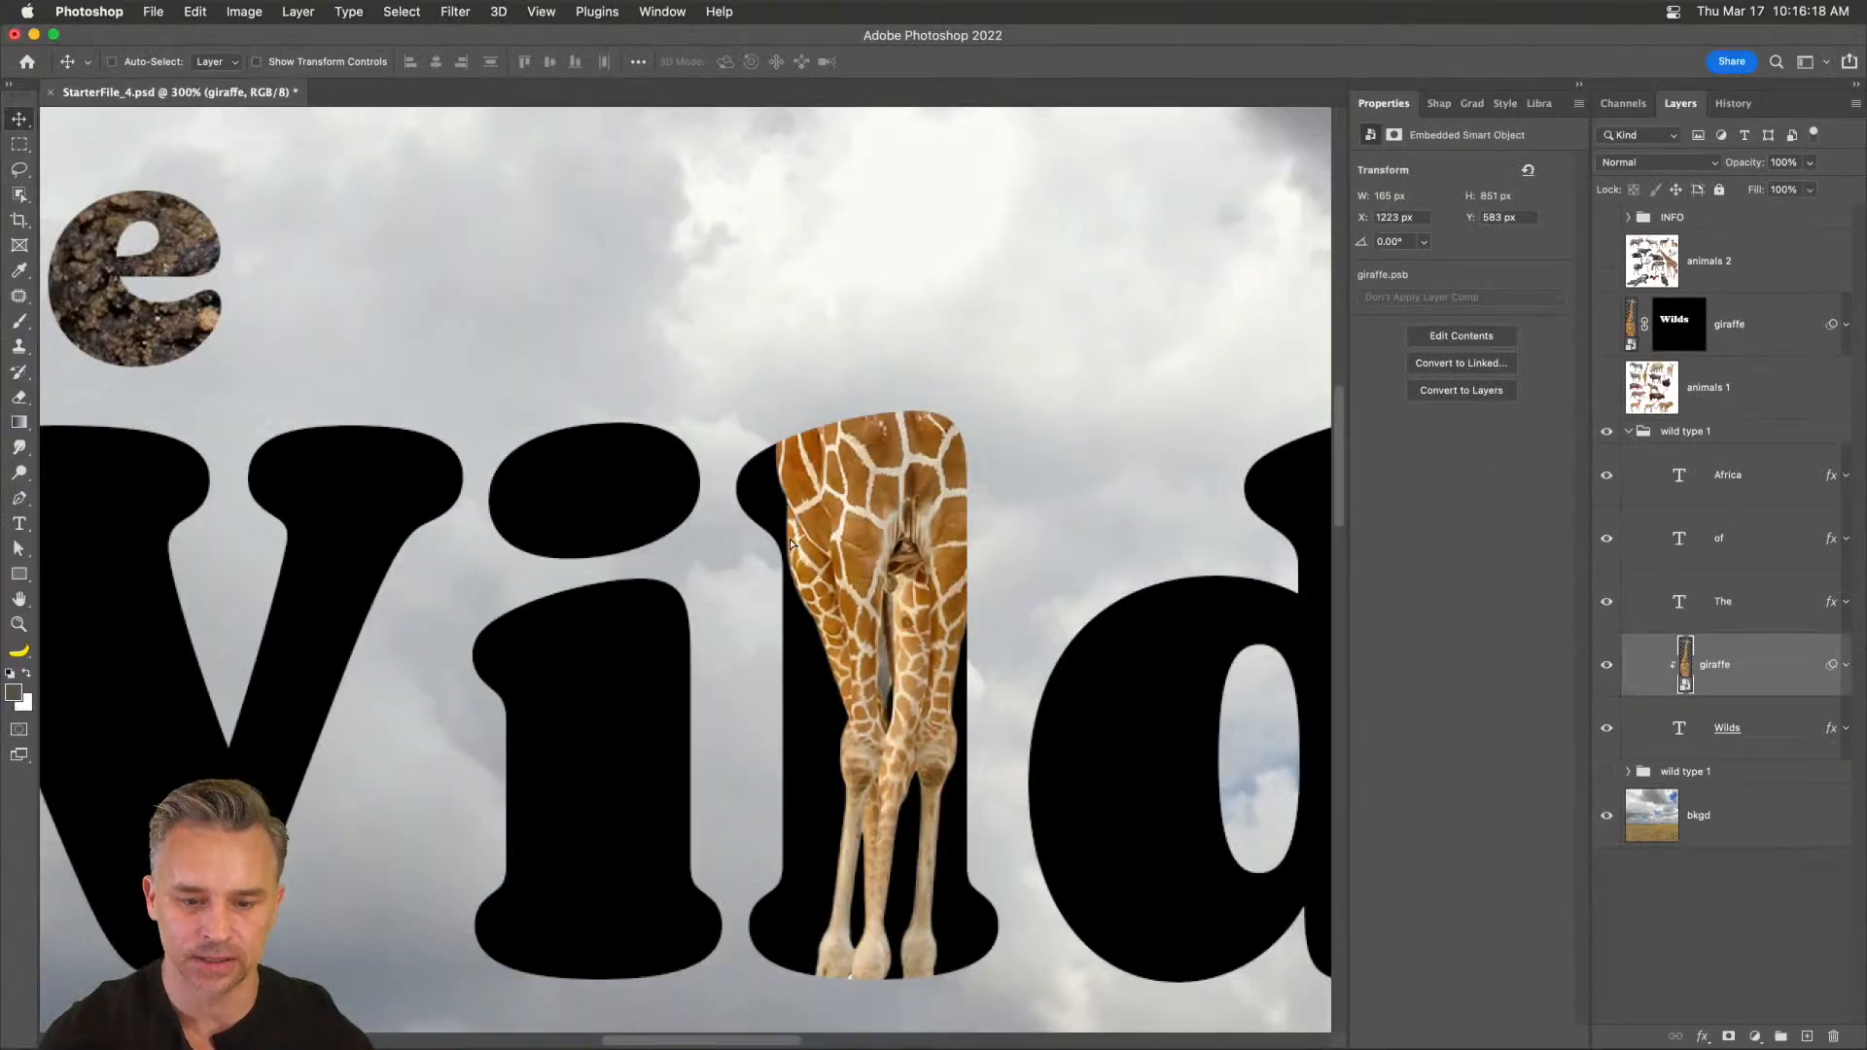
mouse_move(790, 543)
left_mouse_down()
mouse_move(427, 570)
mouse_move(498, 645)
mouse_move(765, 803)
mouse_move(785, 671)
mouse_move(762, 557)
left_mouse_up()
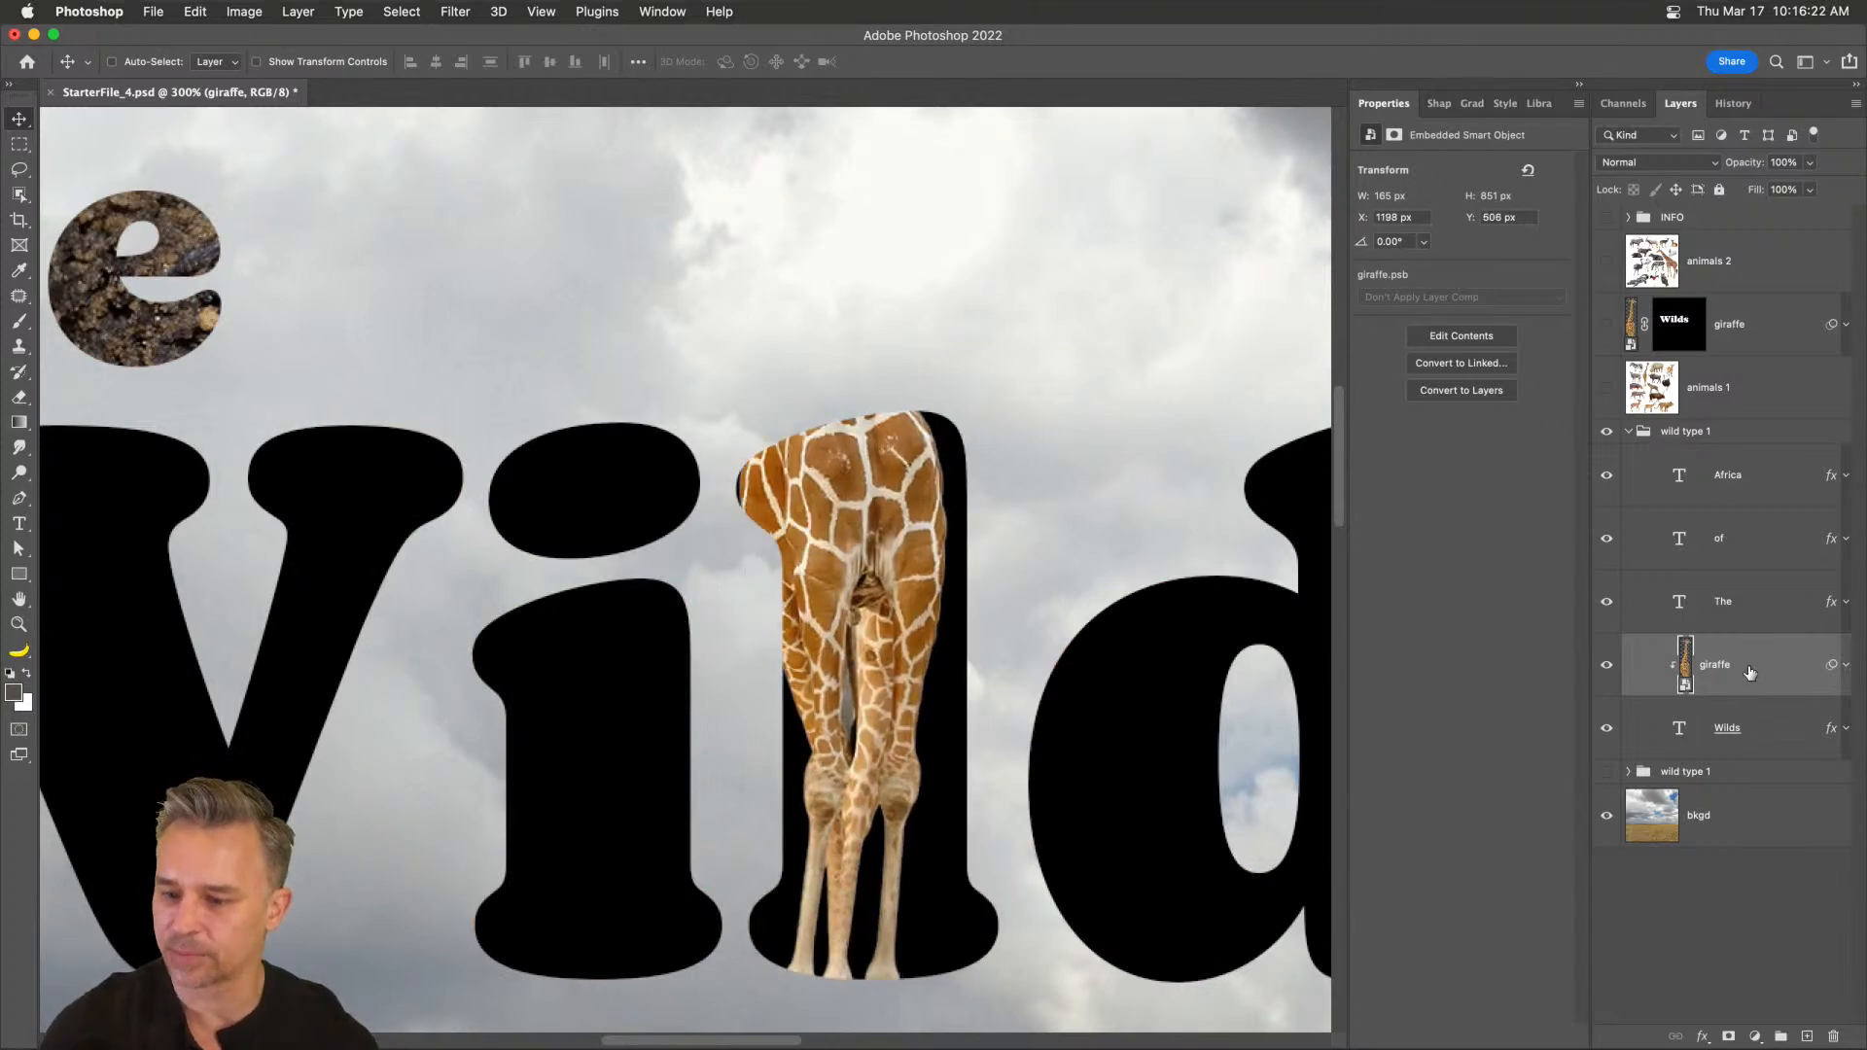
- Delete the clipped giraffe copy, turn the "Wilds" Pattern Overlay back on and show the masked giraffe layer
key("Delete")
left_click(1846, 667)
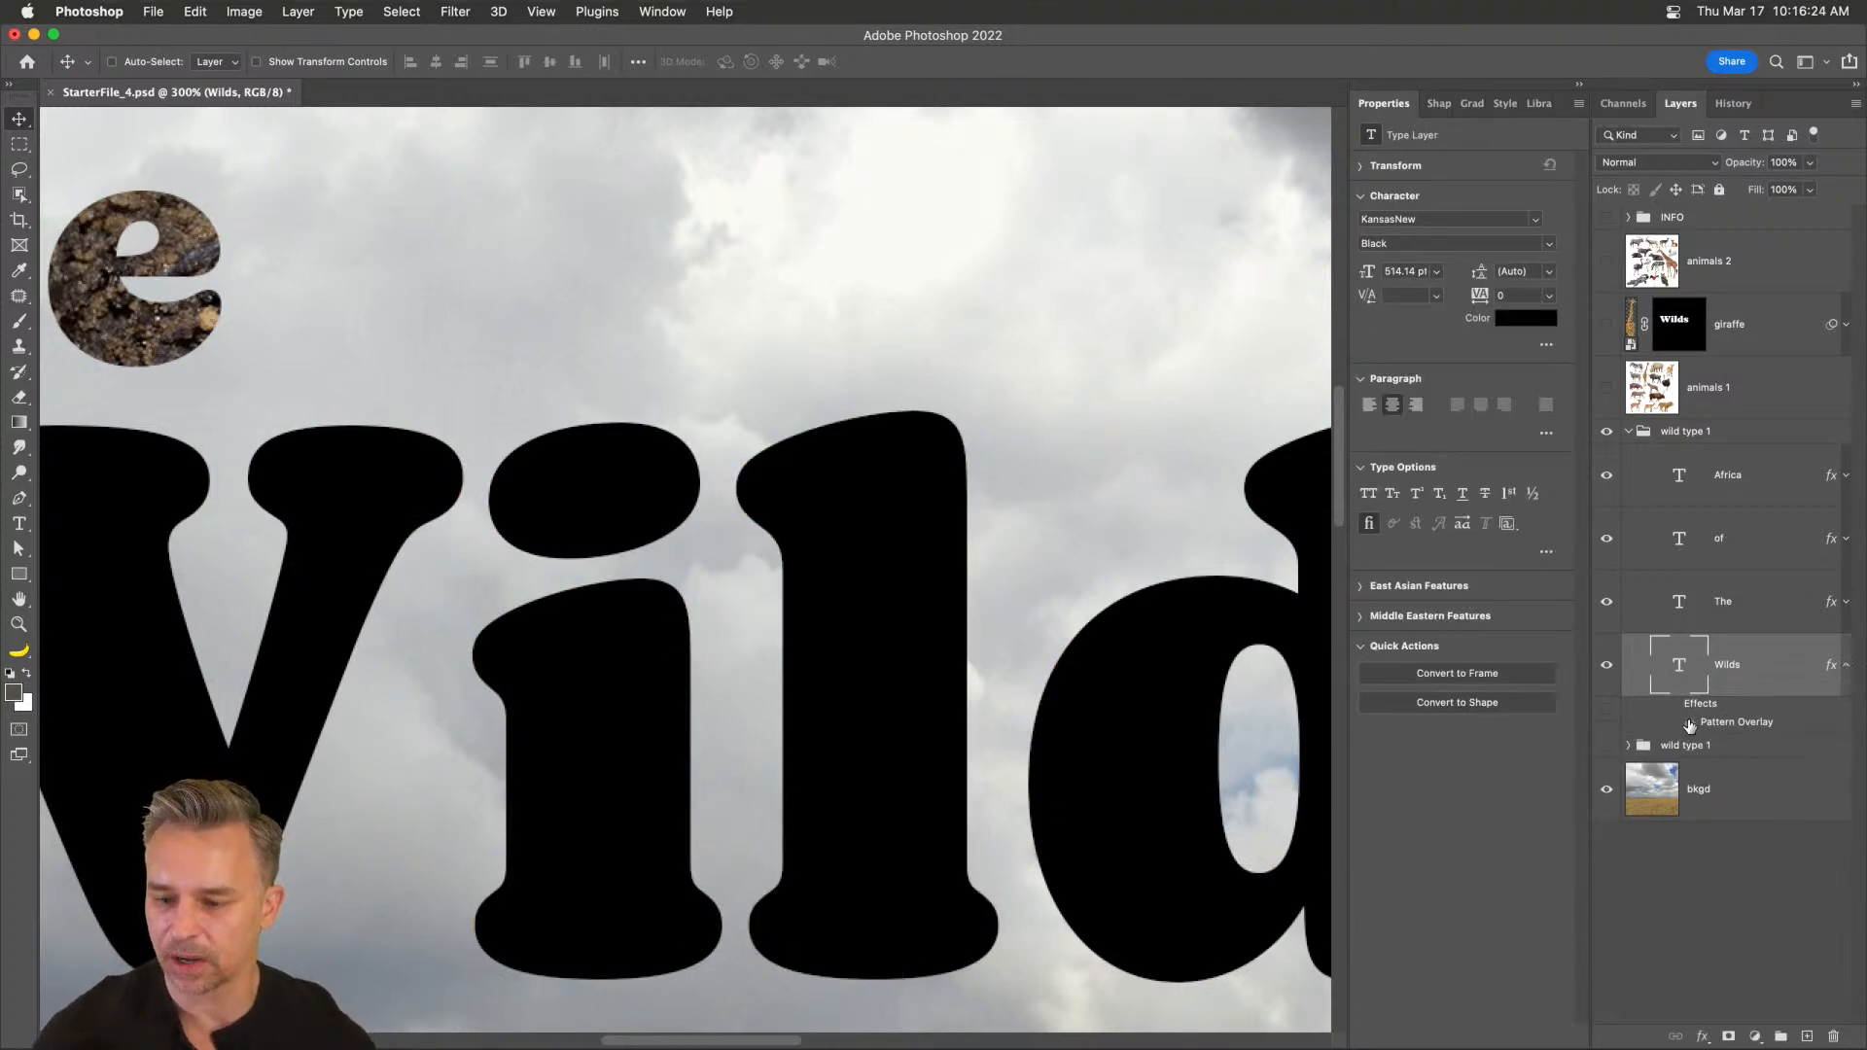
left_click(1689, 723)
left_click(1605, 327)
- With the masked giraffe layer selected, draw a rectangular marquee from the sky above "The" down to mid-height of the "Wilds" lettering
left_click(1780, 336)
key("super+minus")
key("super+minus")
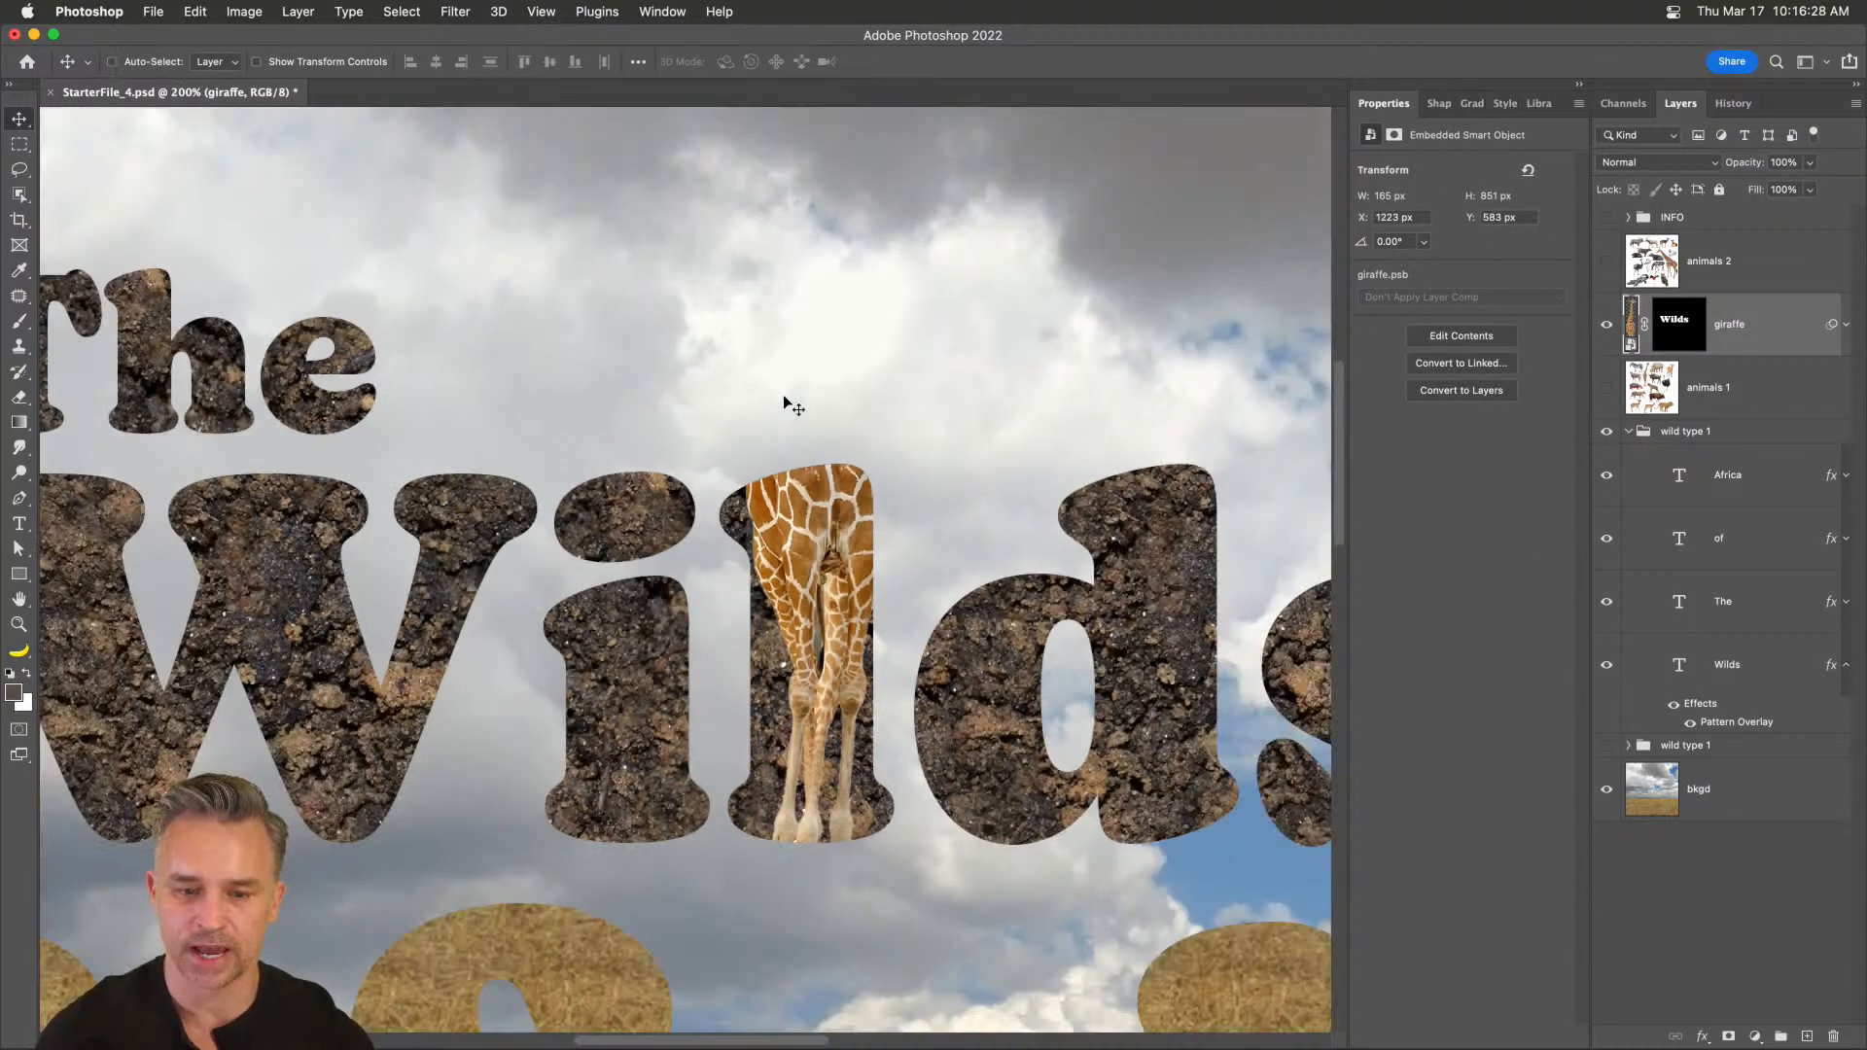
key("super+minus")
left_click_drag(784, 405, 836, 620)
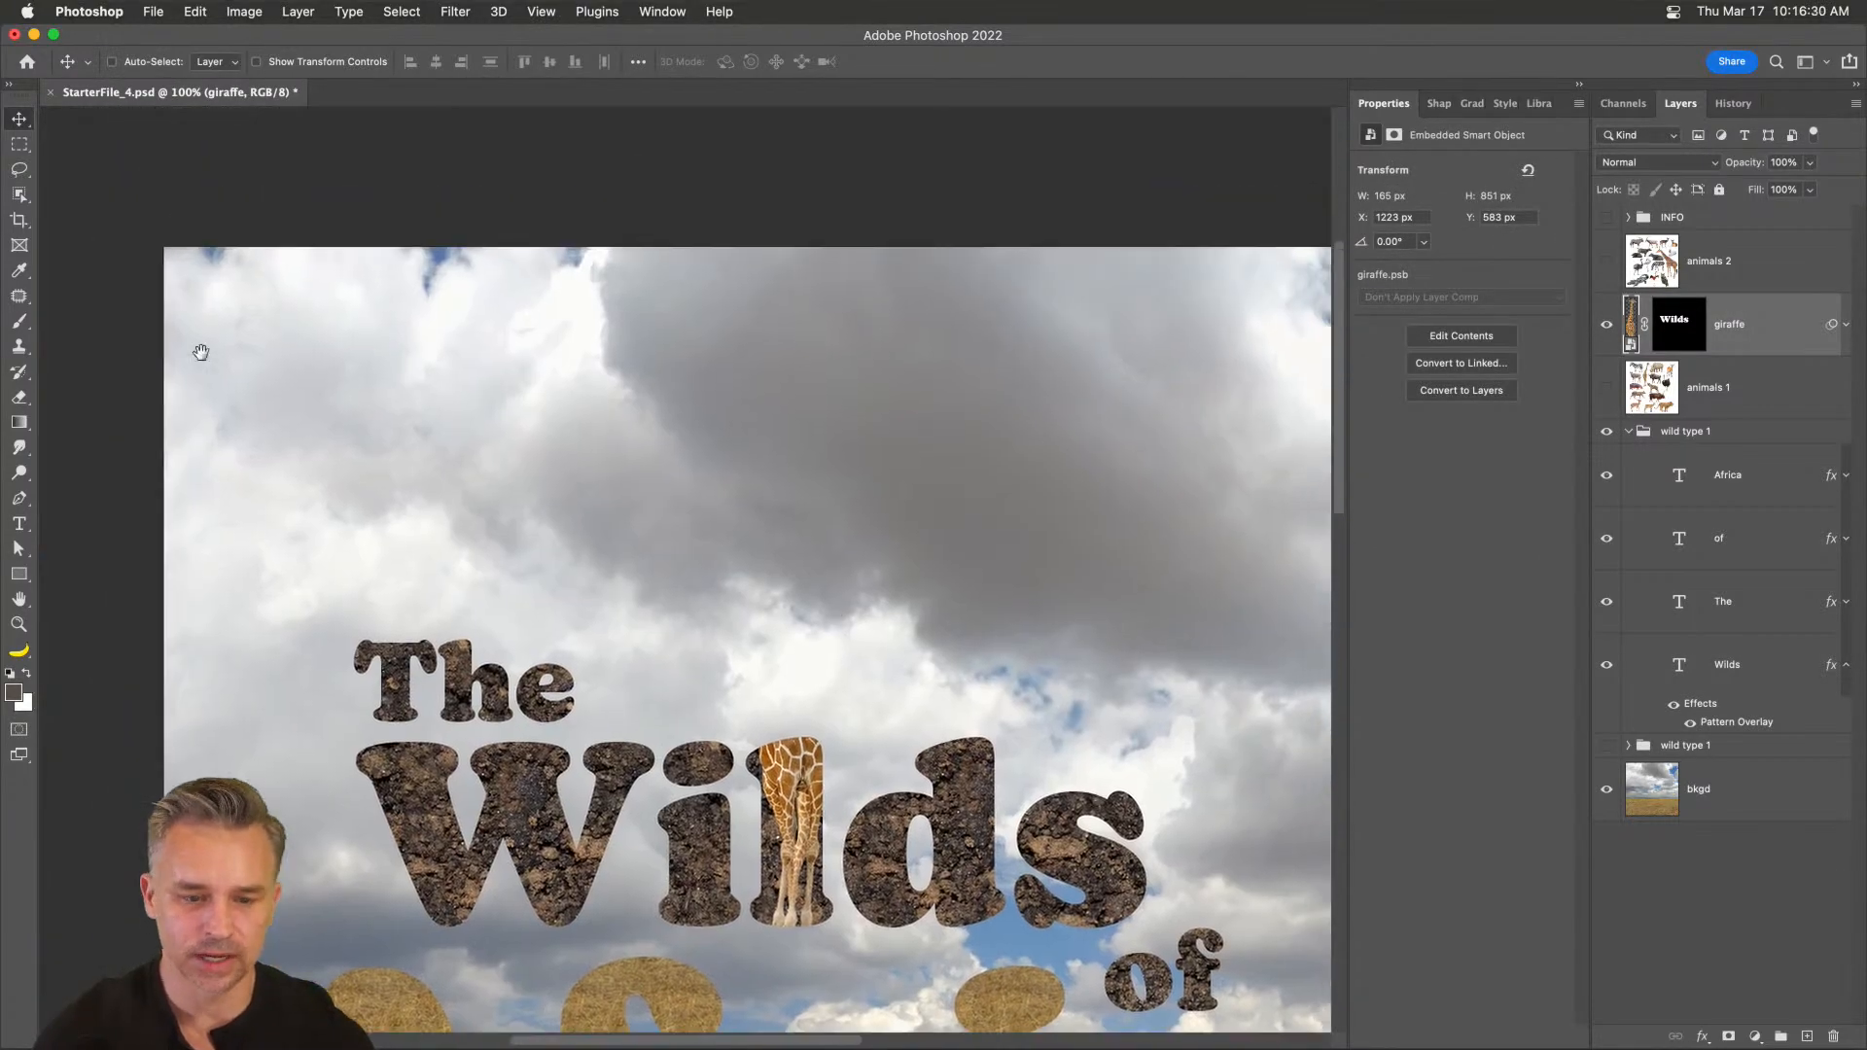
key("m")
left_click_drag(353, 327, 1196, 829)
- Fill the selected area of the giraffe's layer mask with the white Foreground Color to reveal the upper body, and deselect
left_click(1669, 327)
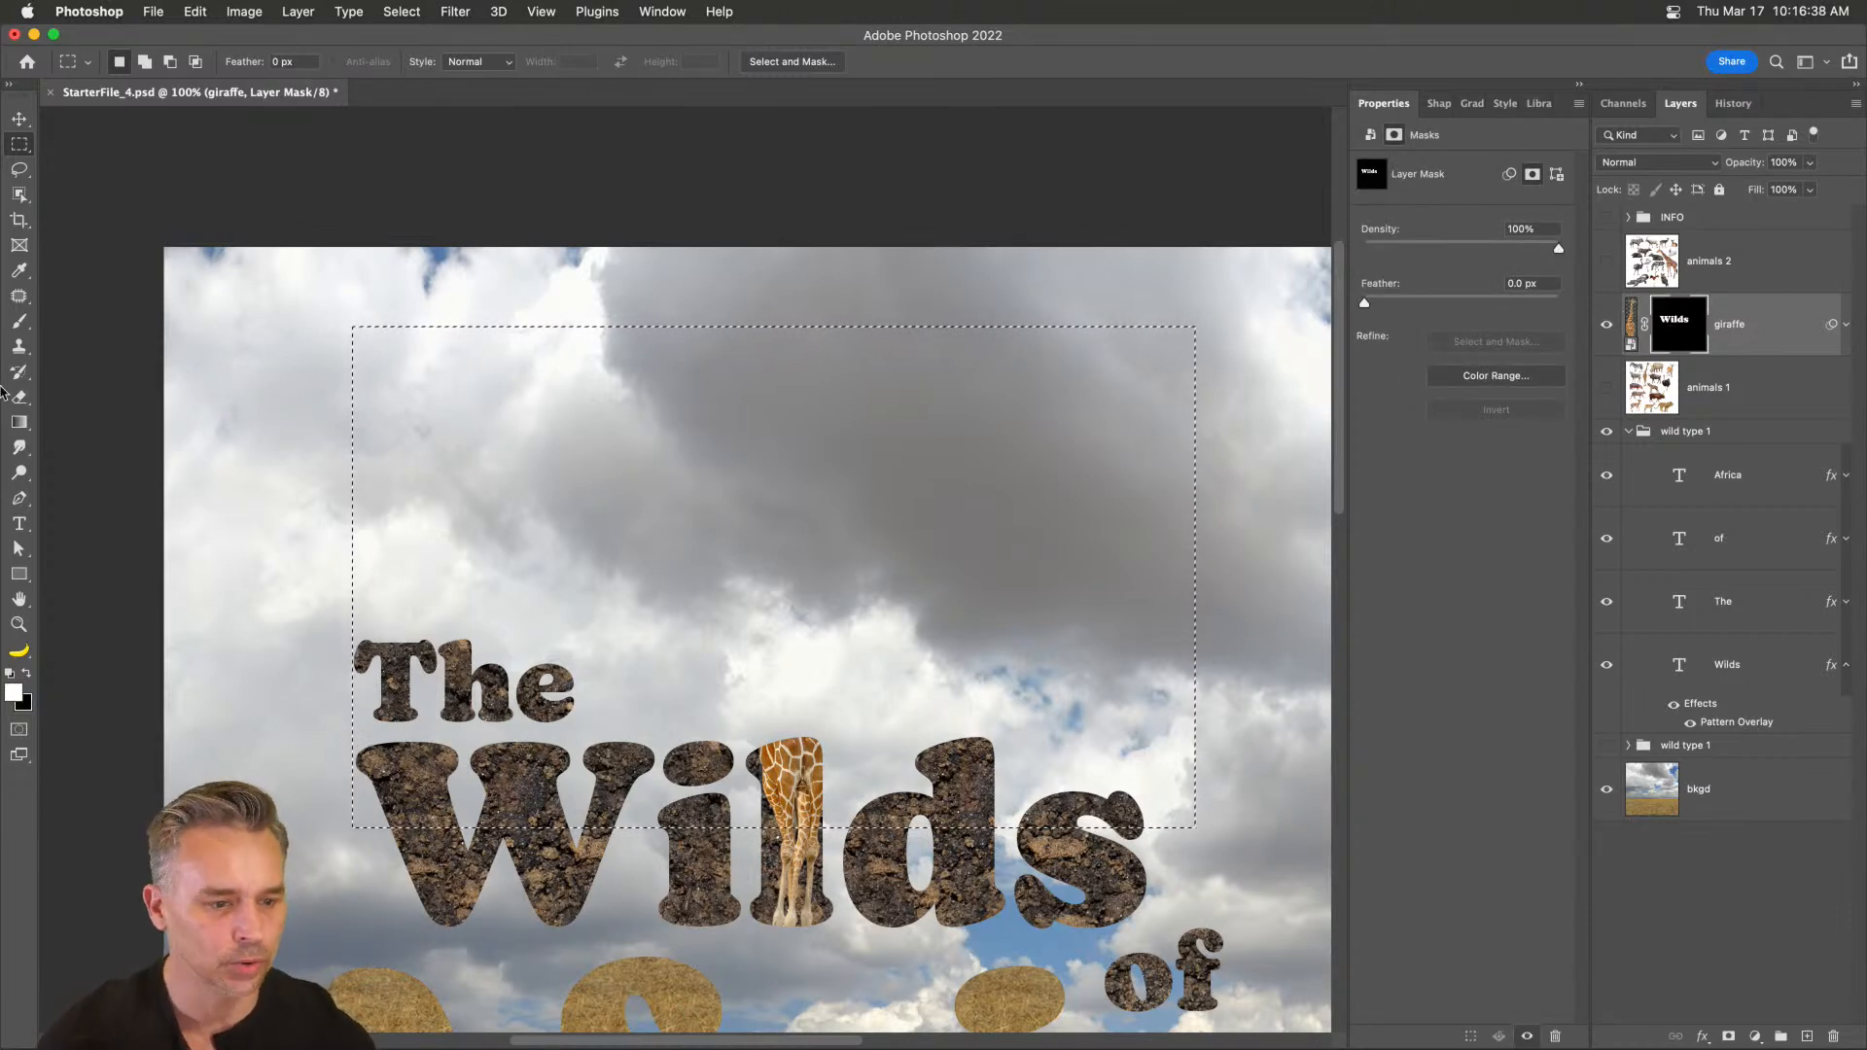
left_click(184, 14)
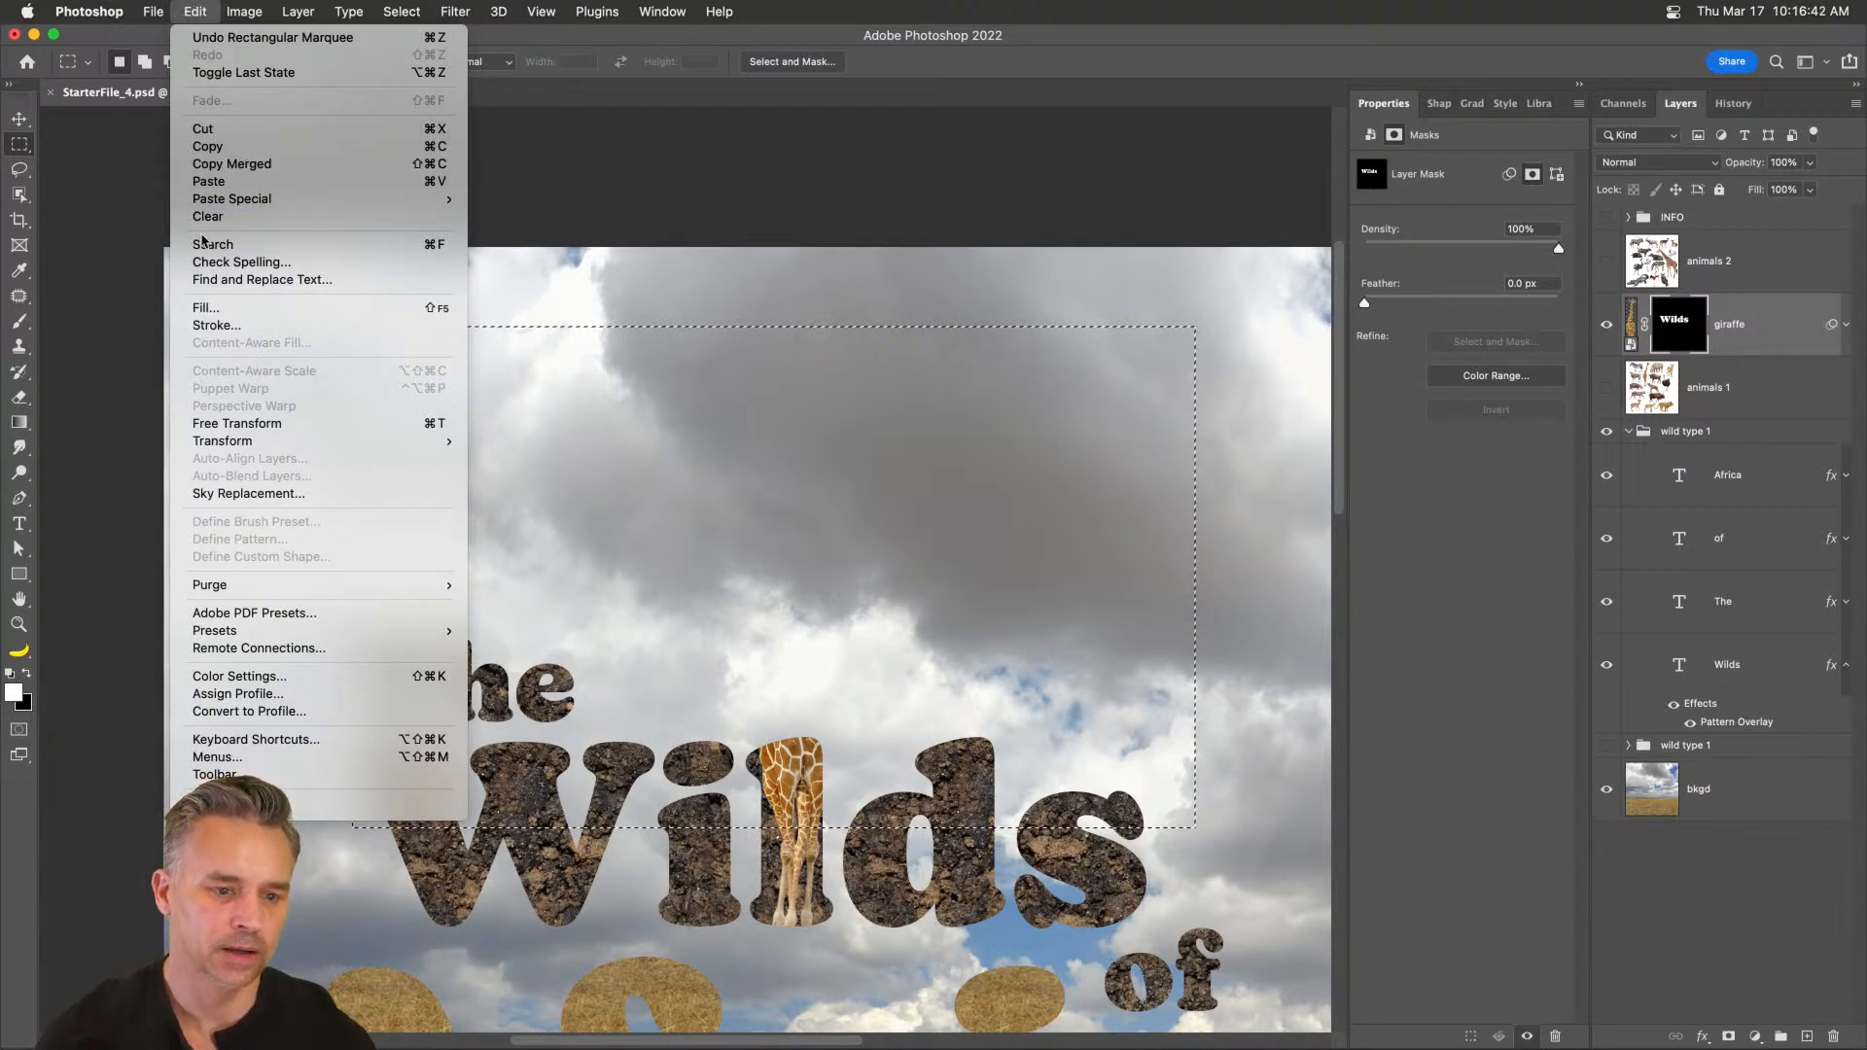
left_click(211, 311)
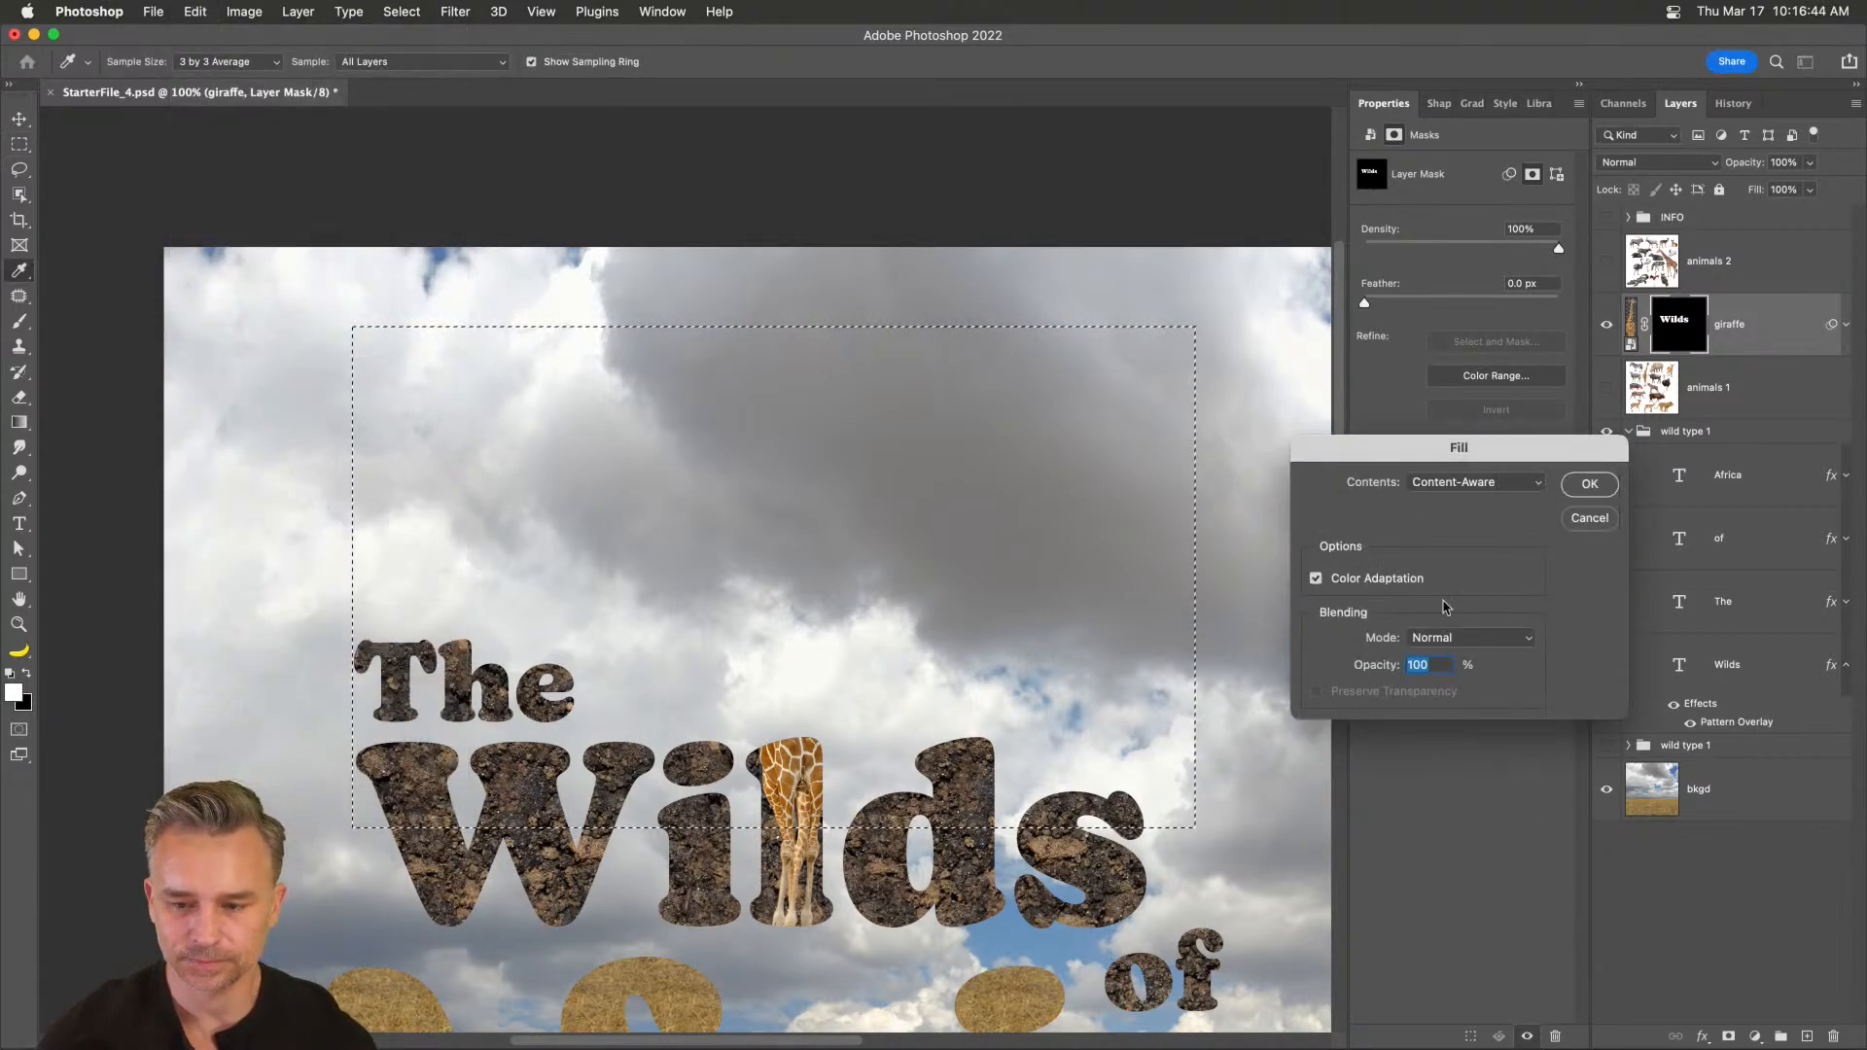
left_click(1449, 483)
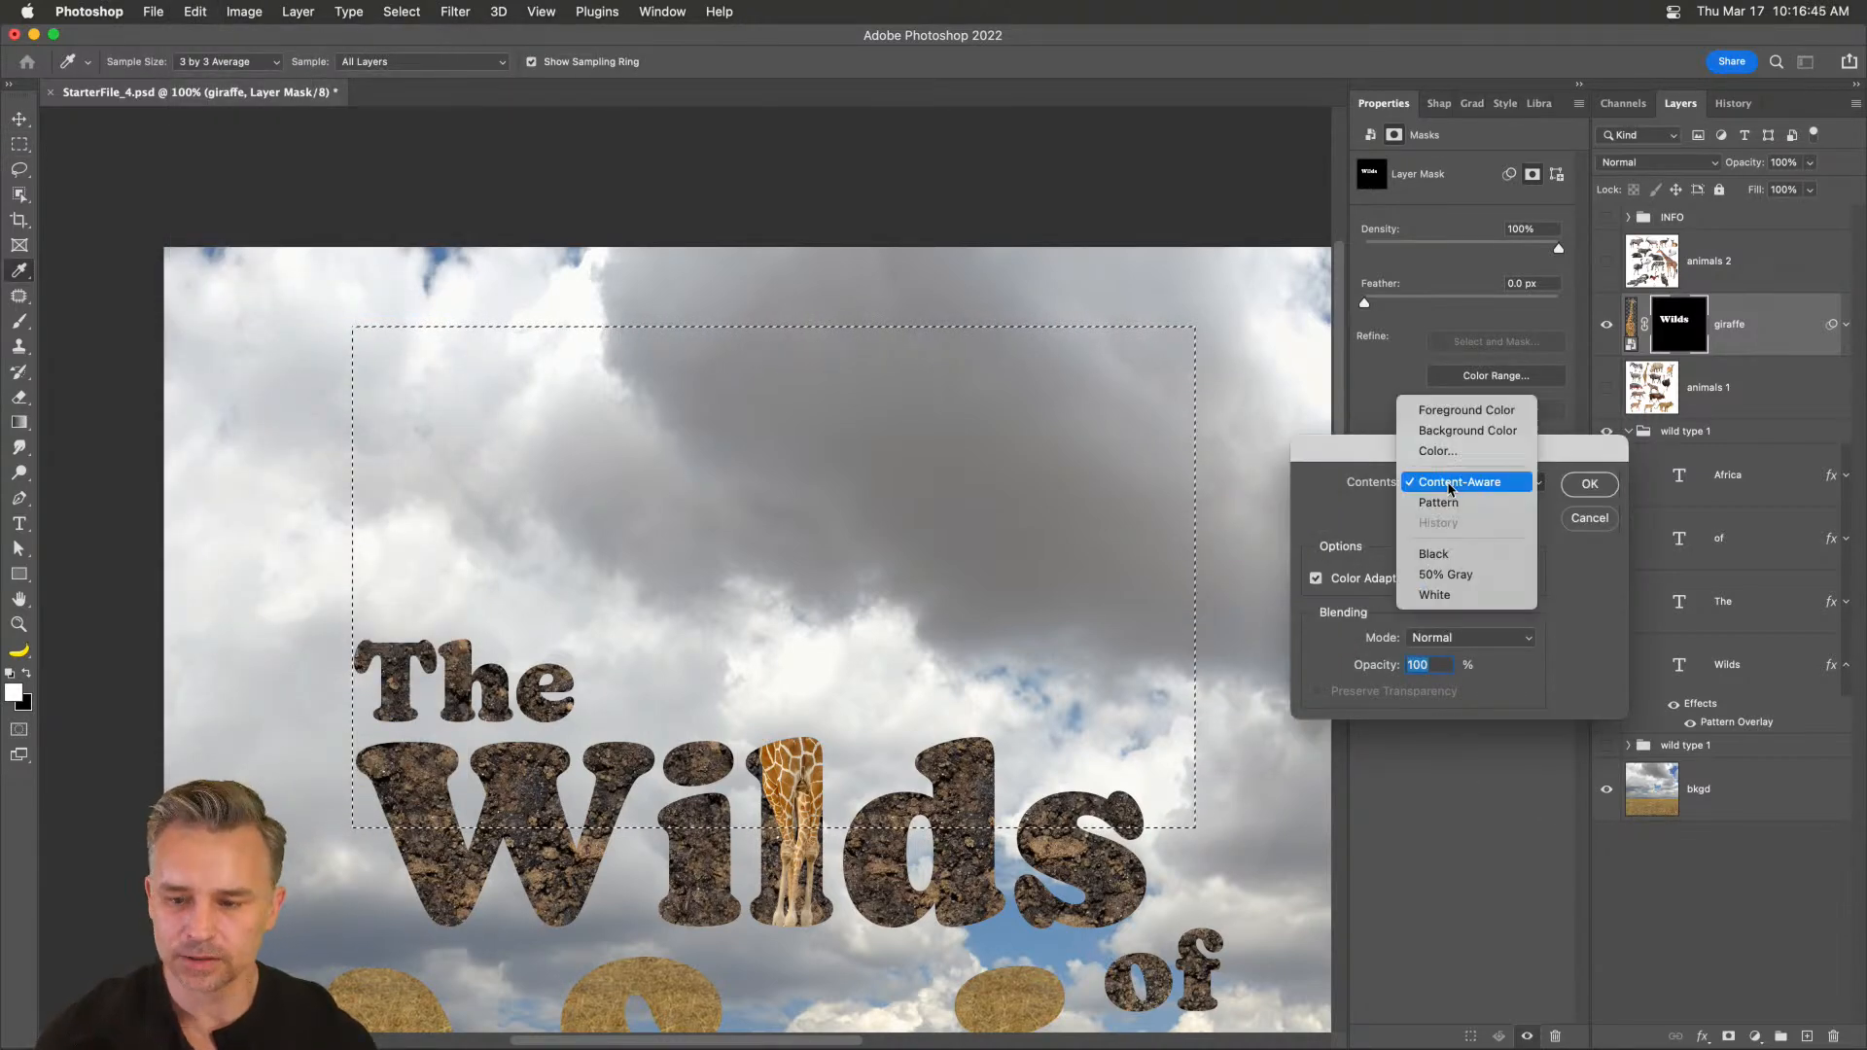
left_click(1476, 411)
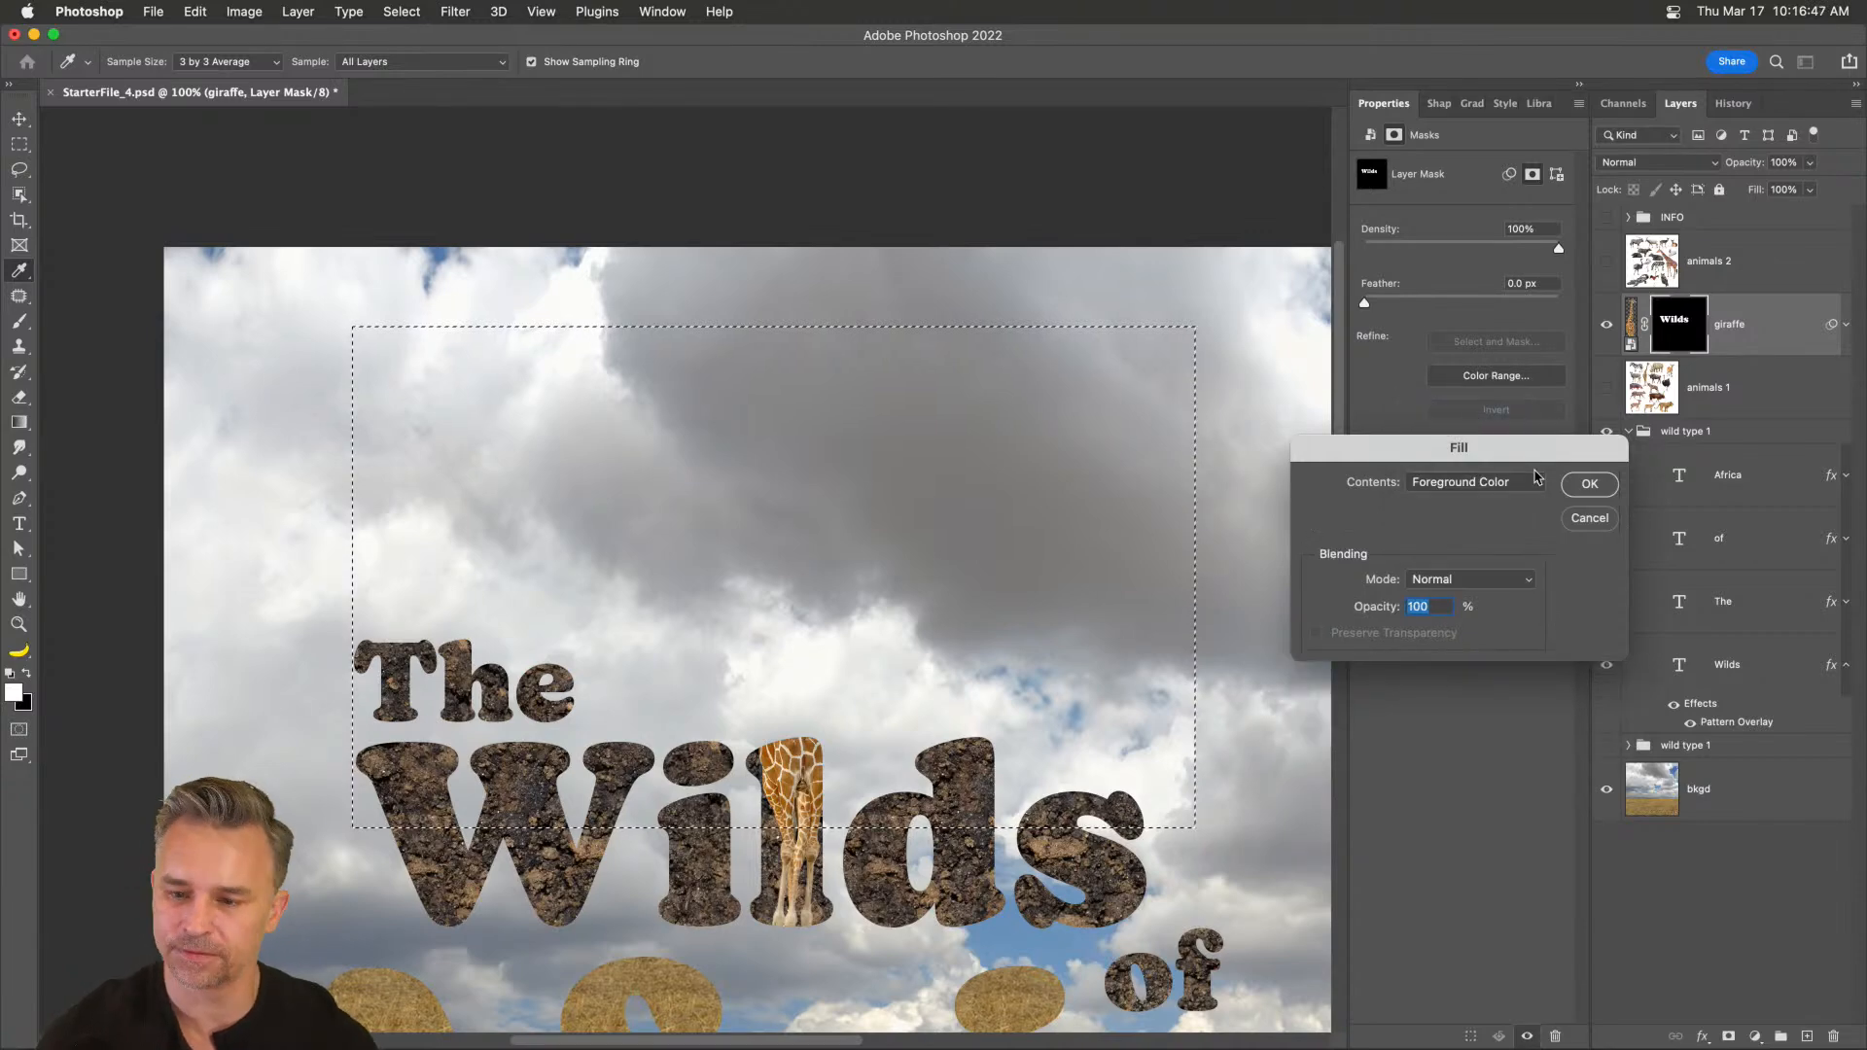
left_click(1586, 484)
key("m")
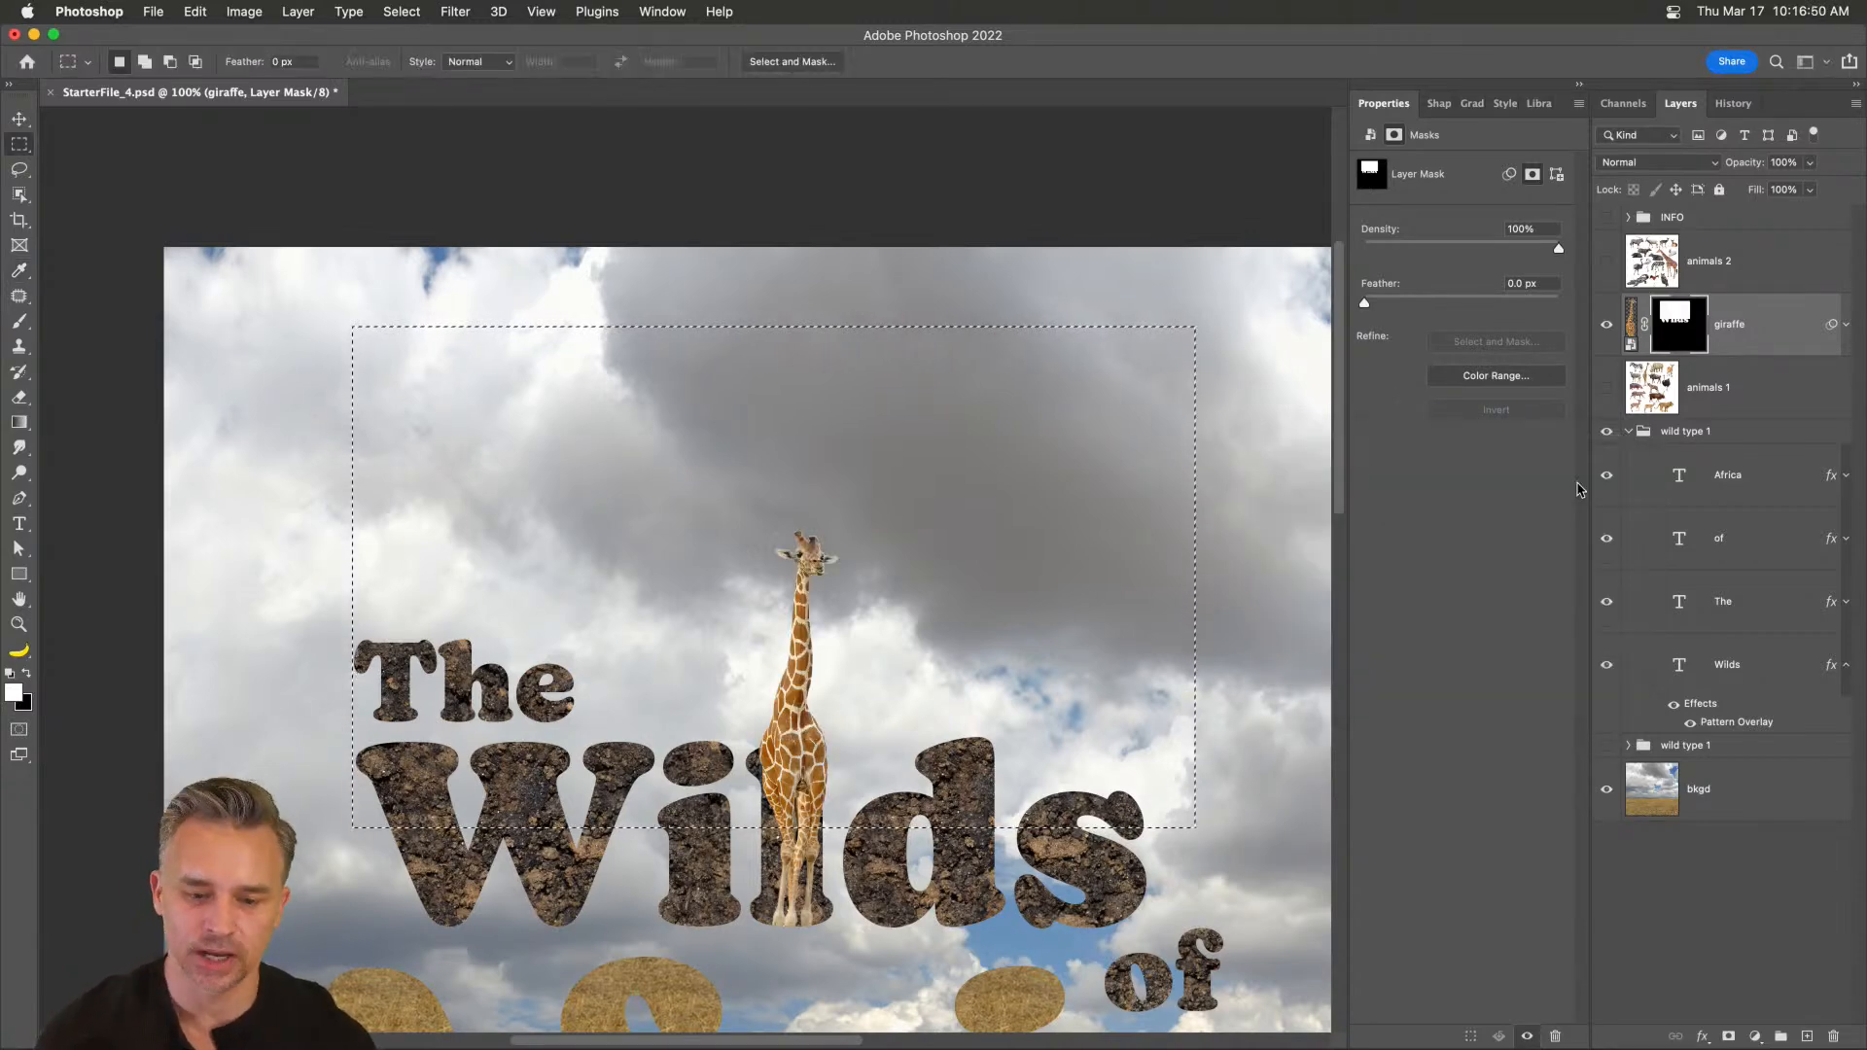
key("super+d")
- Examine the giraffe's layer mask on its own and compare it with the giraffe in the composite
left_click(1685, 338, "alt")
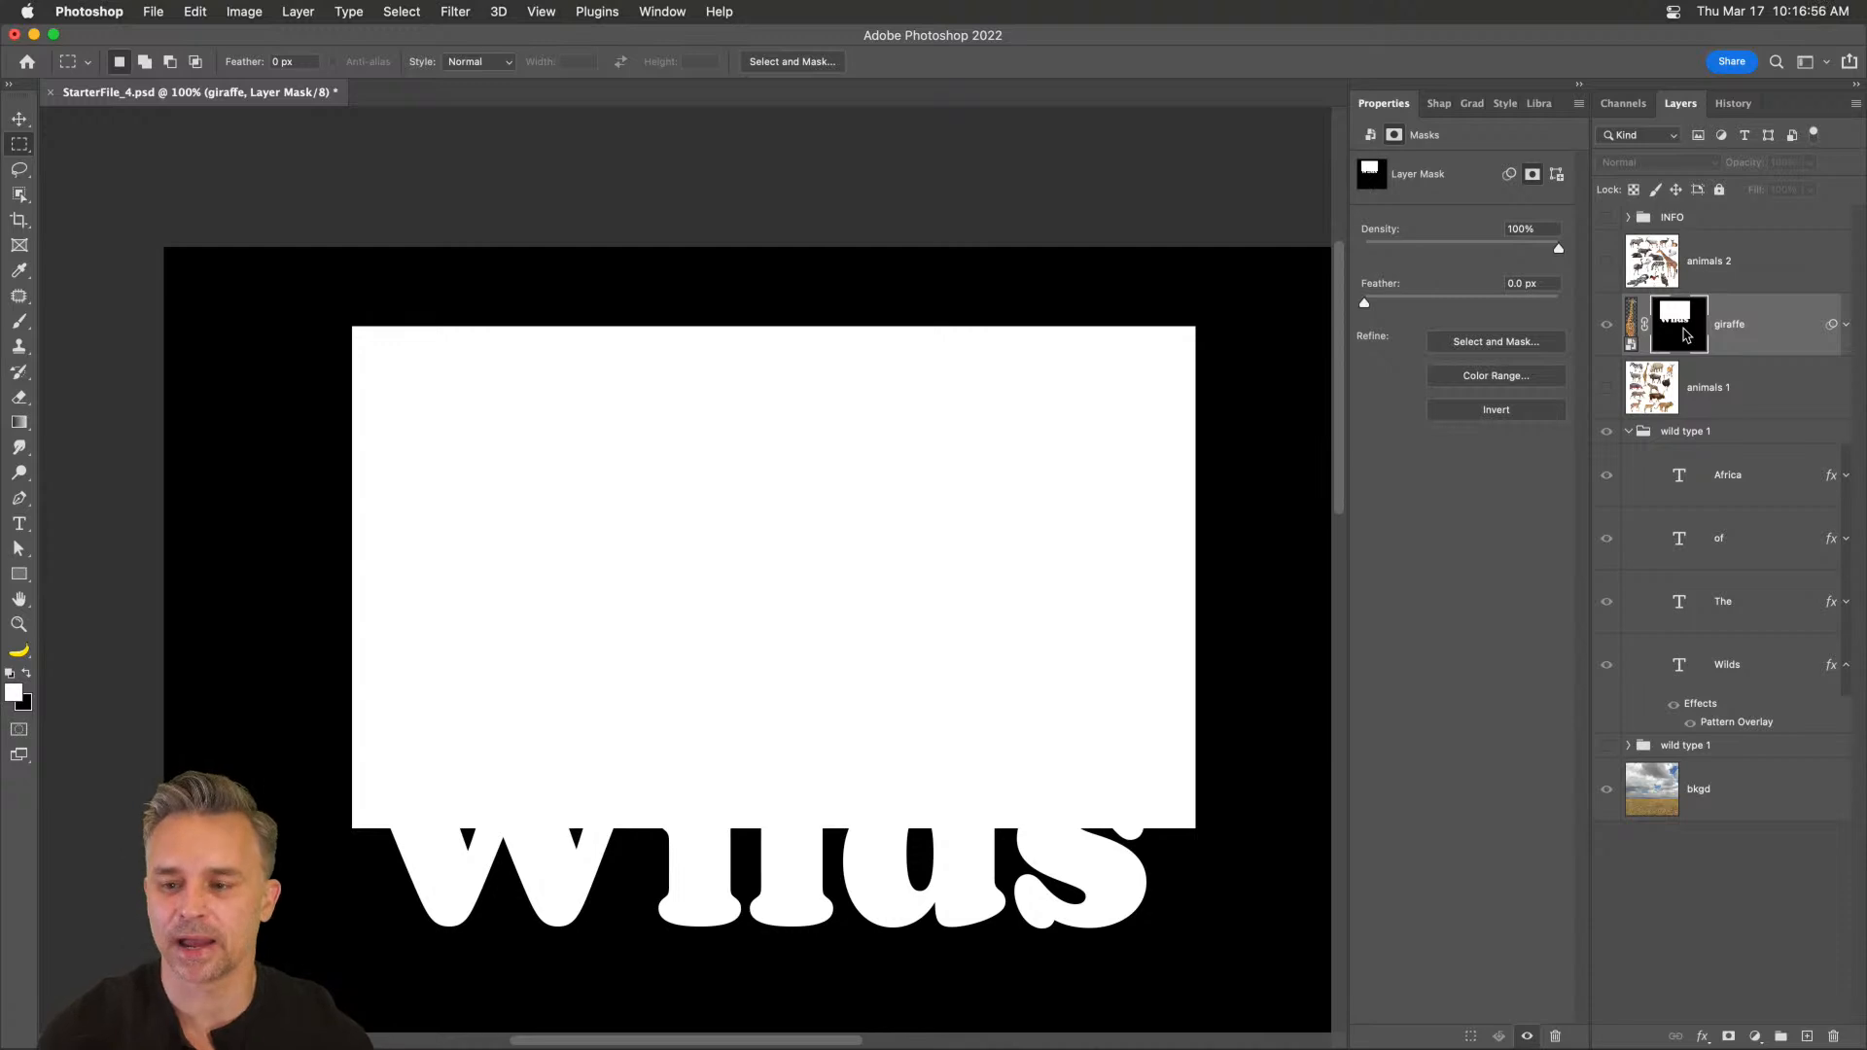
left_click(1686, 336, "alt")
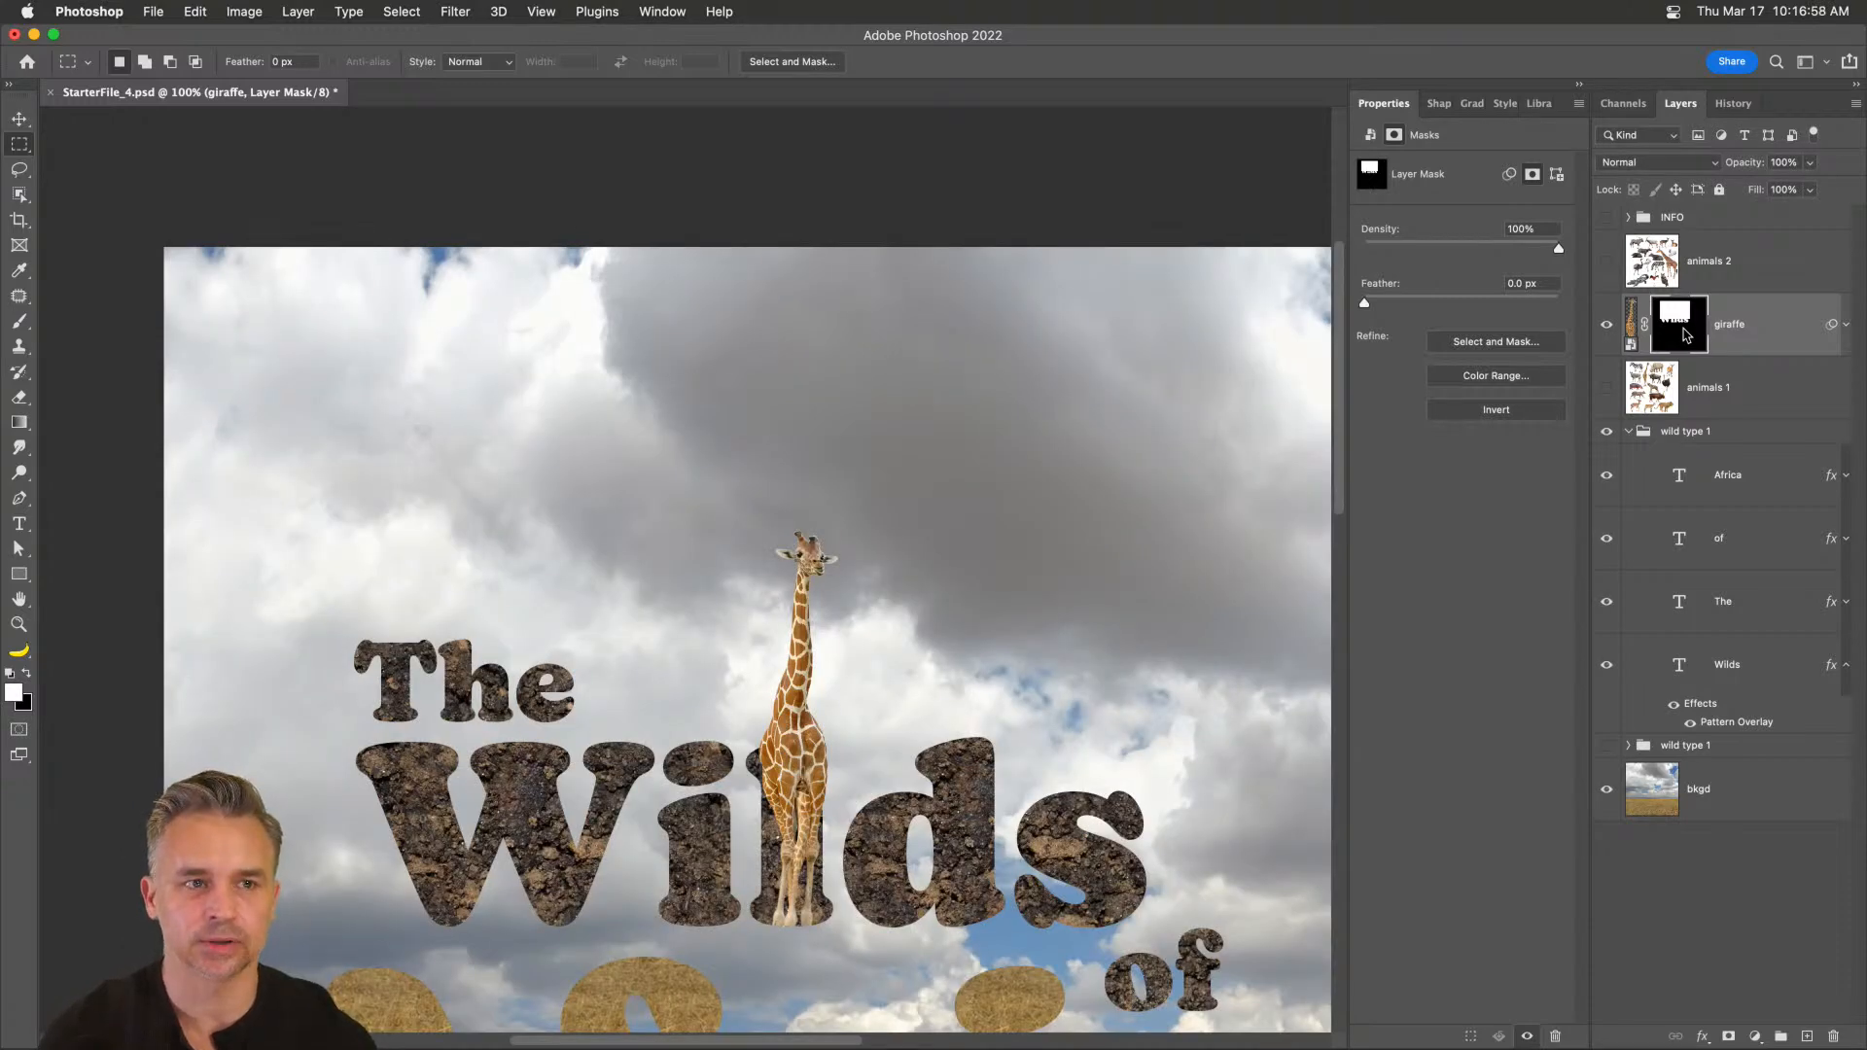
left_click(1684, 335, "alt")
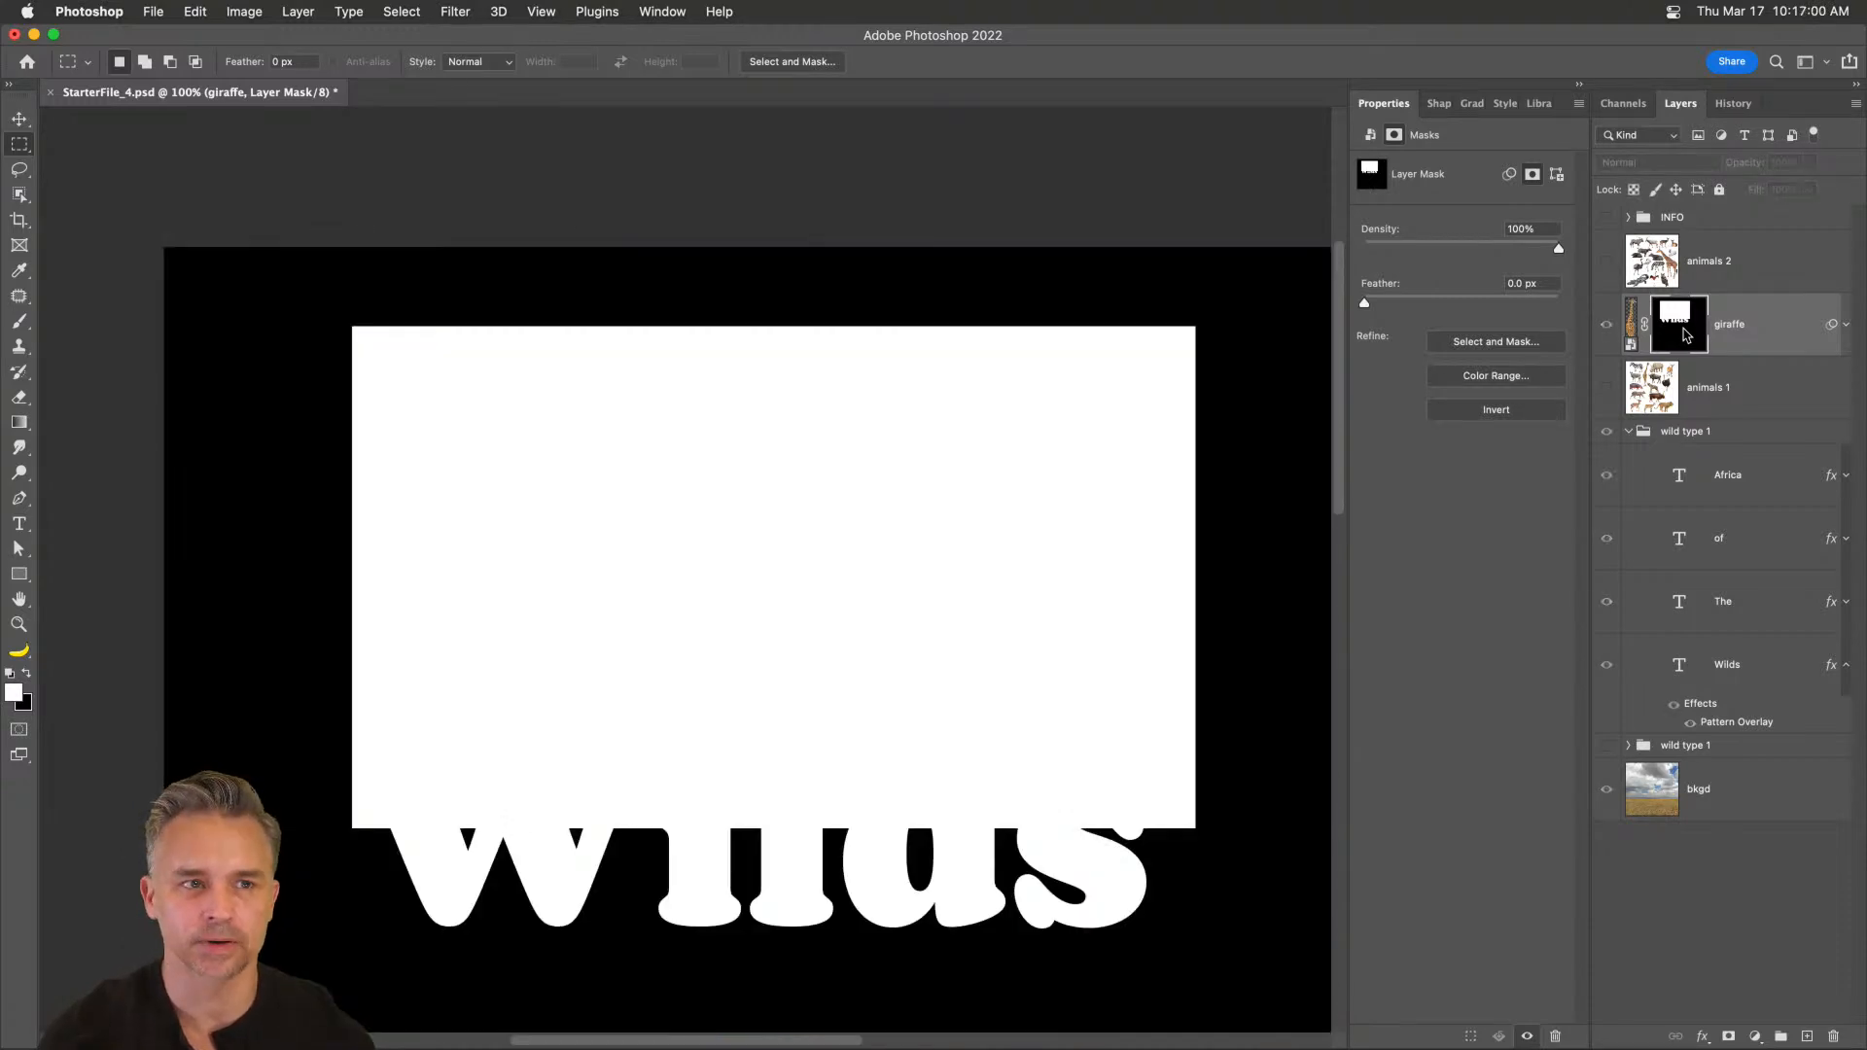
left_click(1687, 335, "alt")
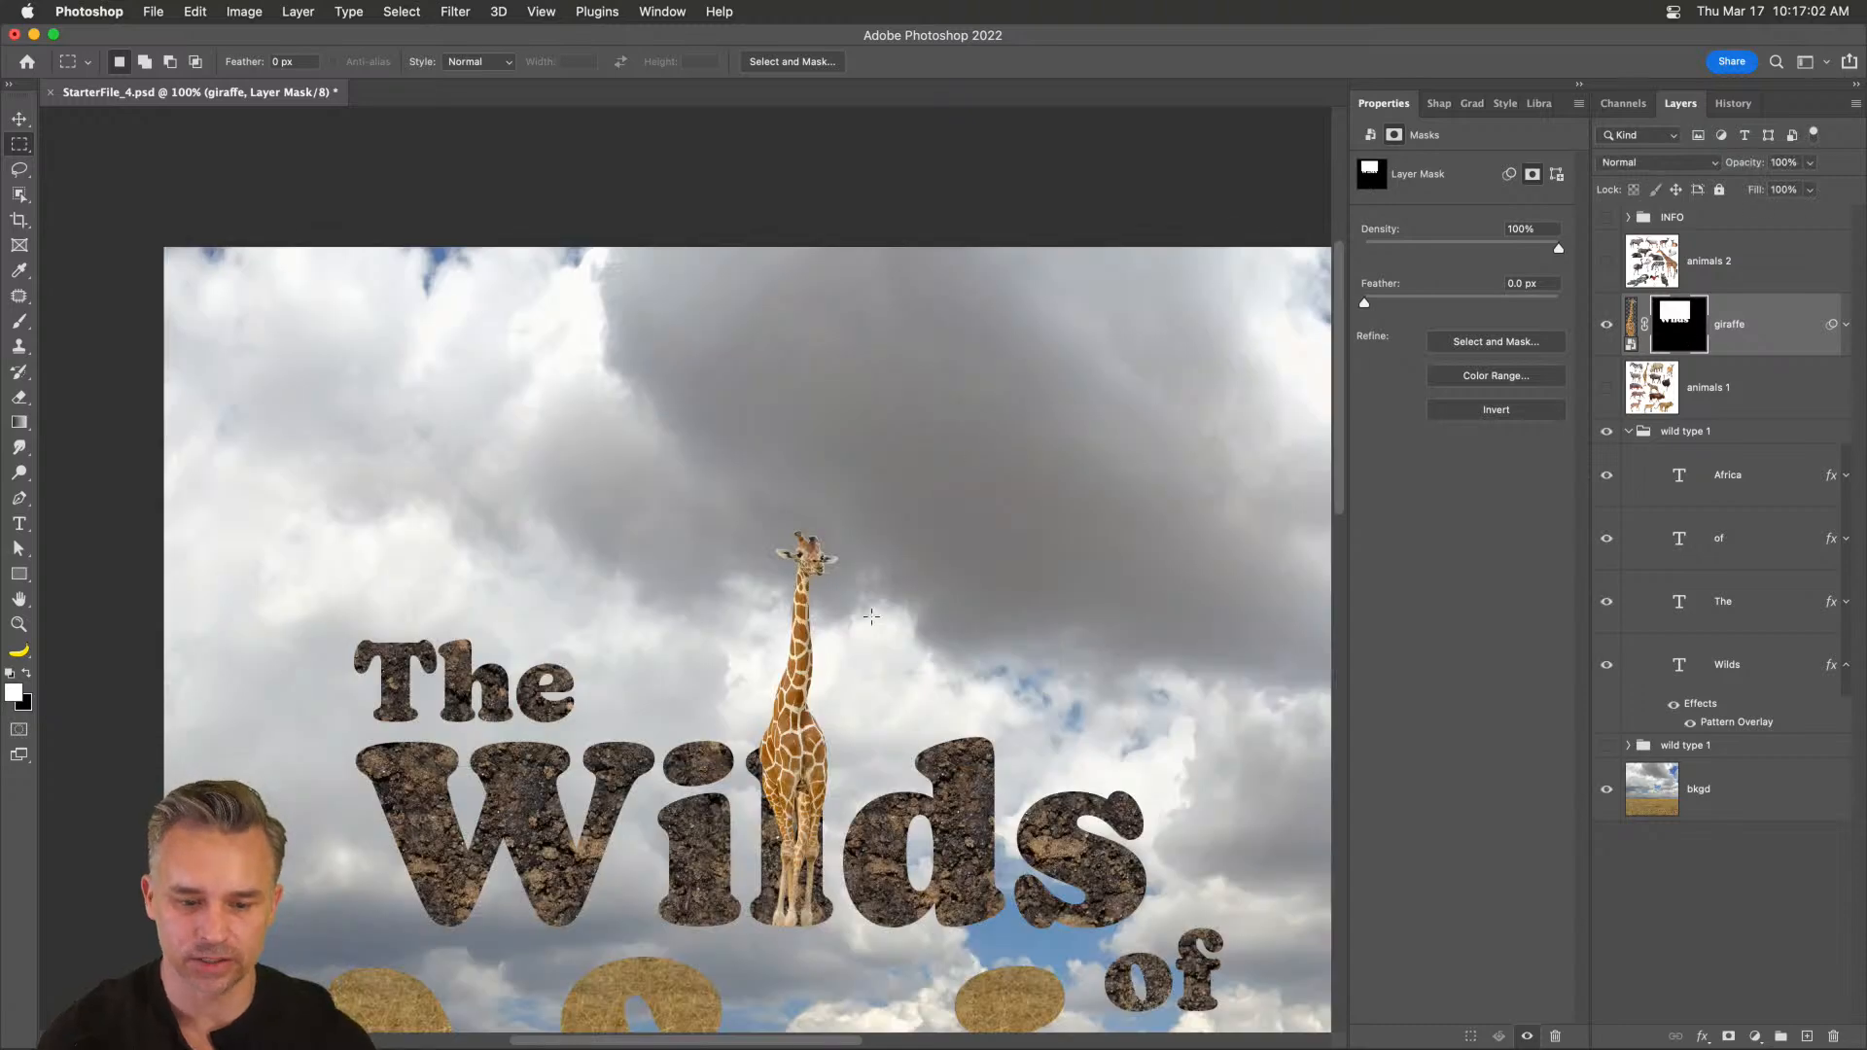
key("super+minus")
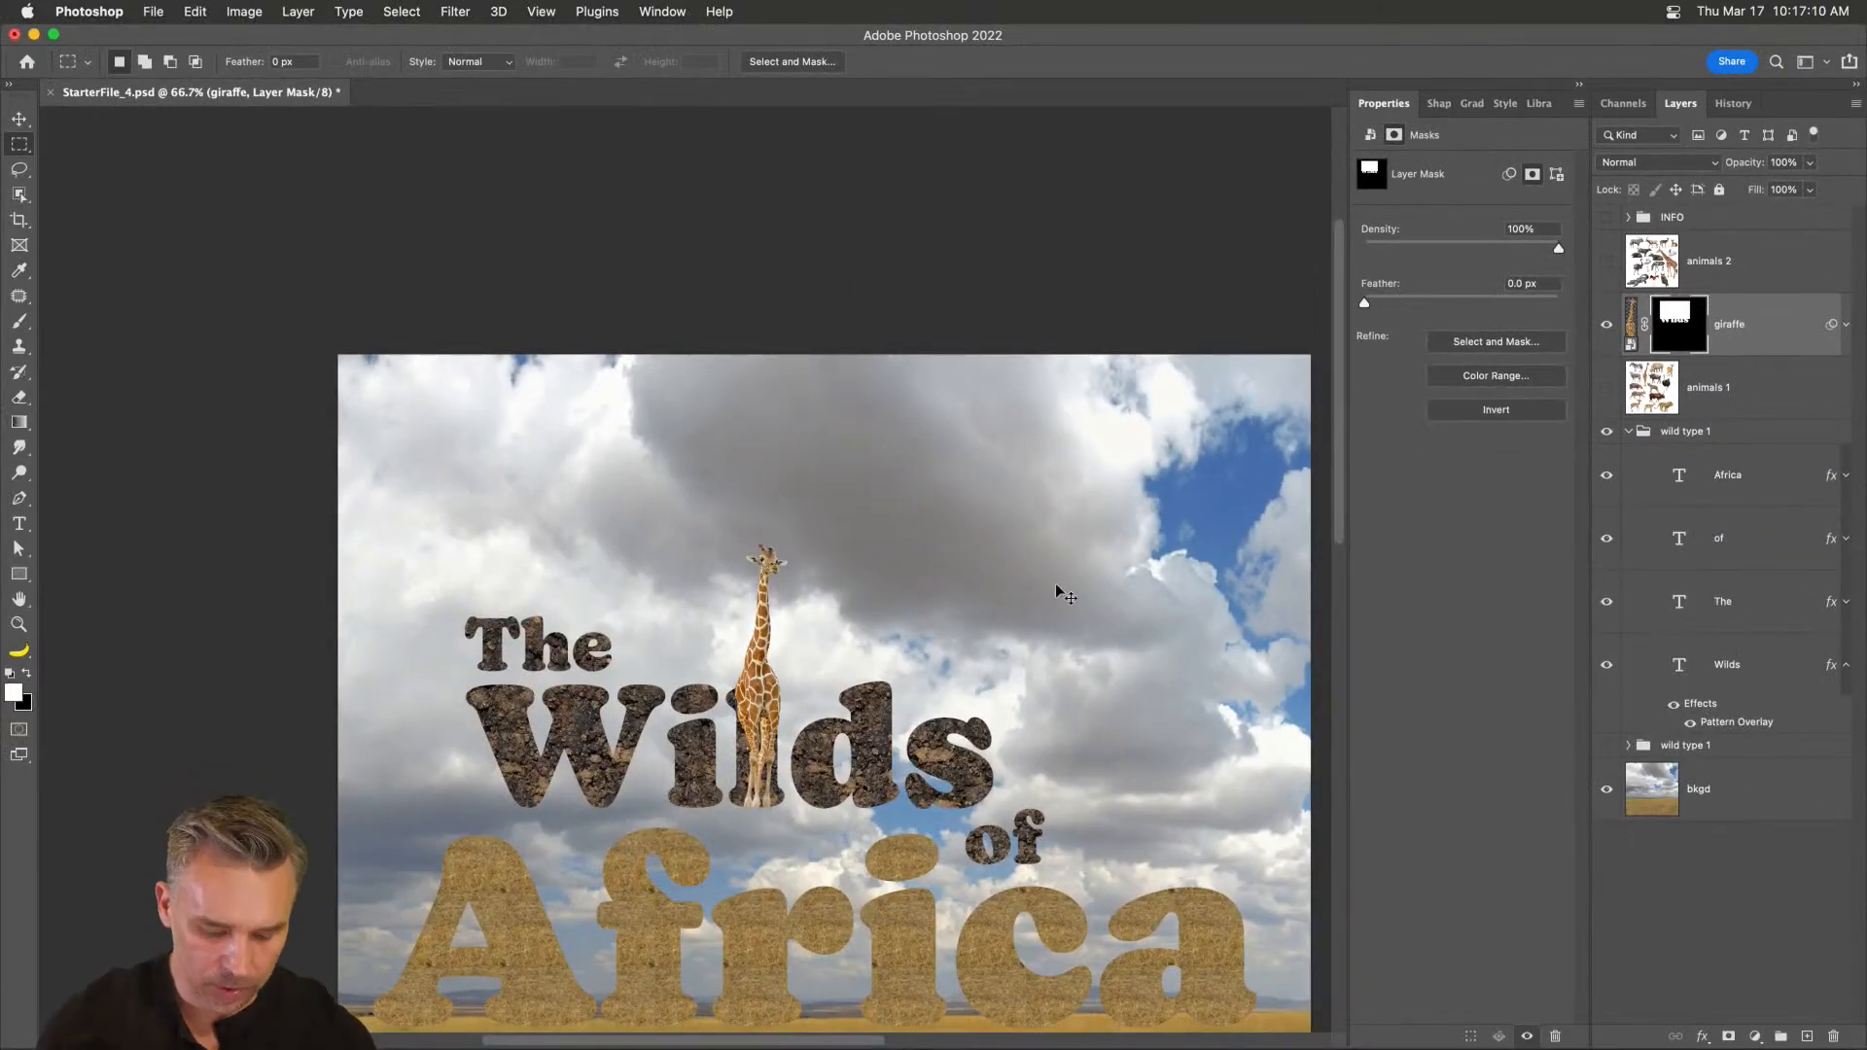
key("super+plus")
key("super+plus")
left_click_drag(787, 691, 717, 329)
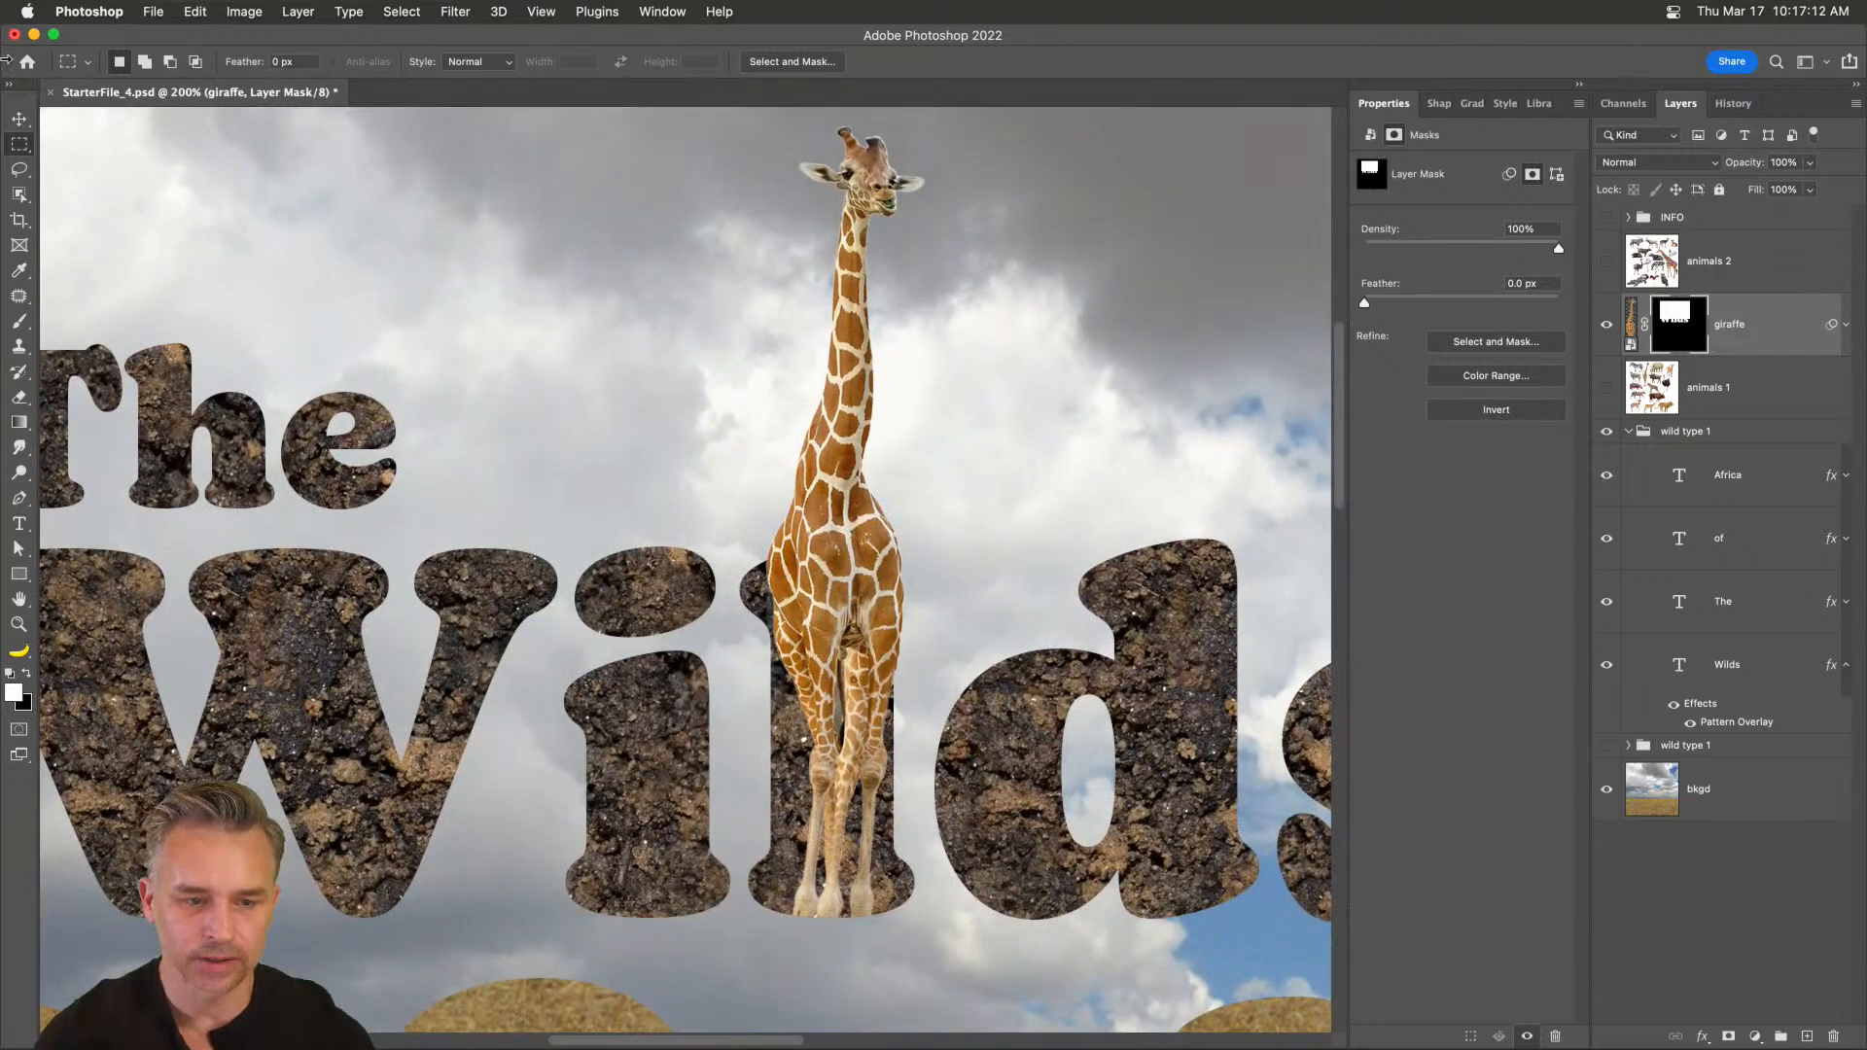
- Try moving the giraffe over the "W" and "i" with its mask still linked, and undo the move
left_click(19, 114)
left_click_drag(788, 564, 444, 613)
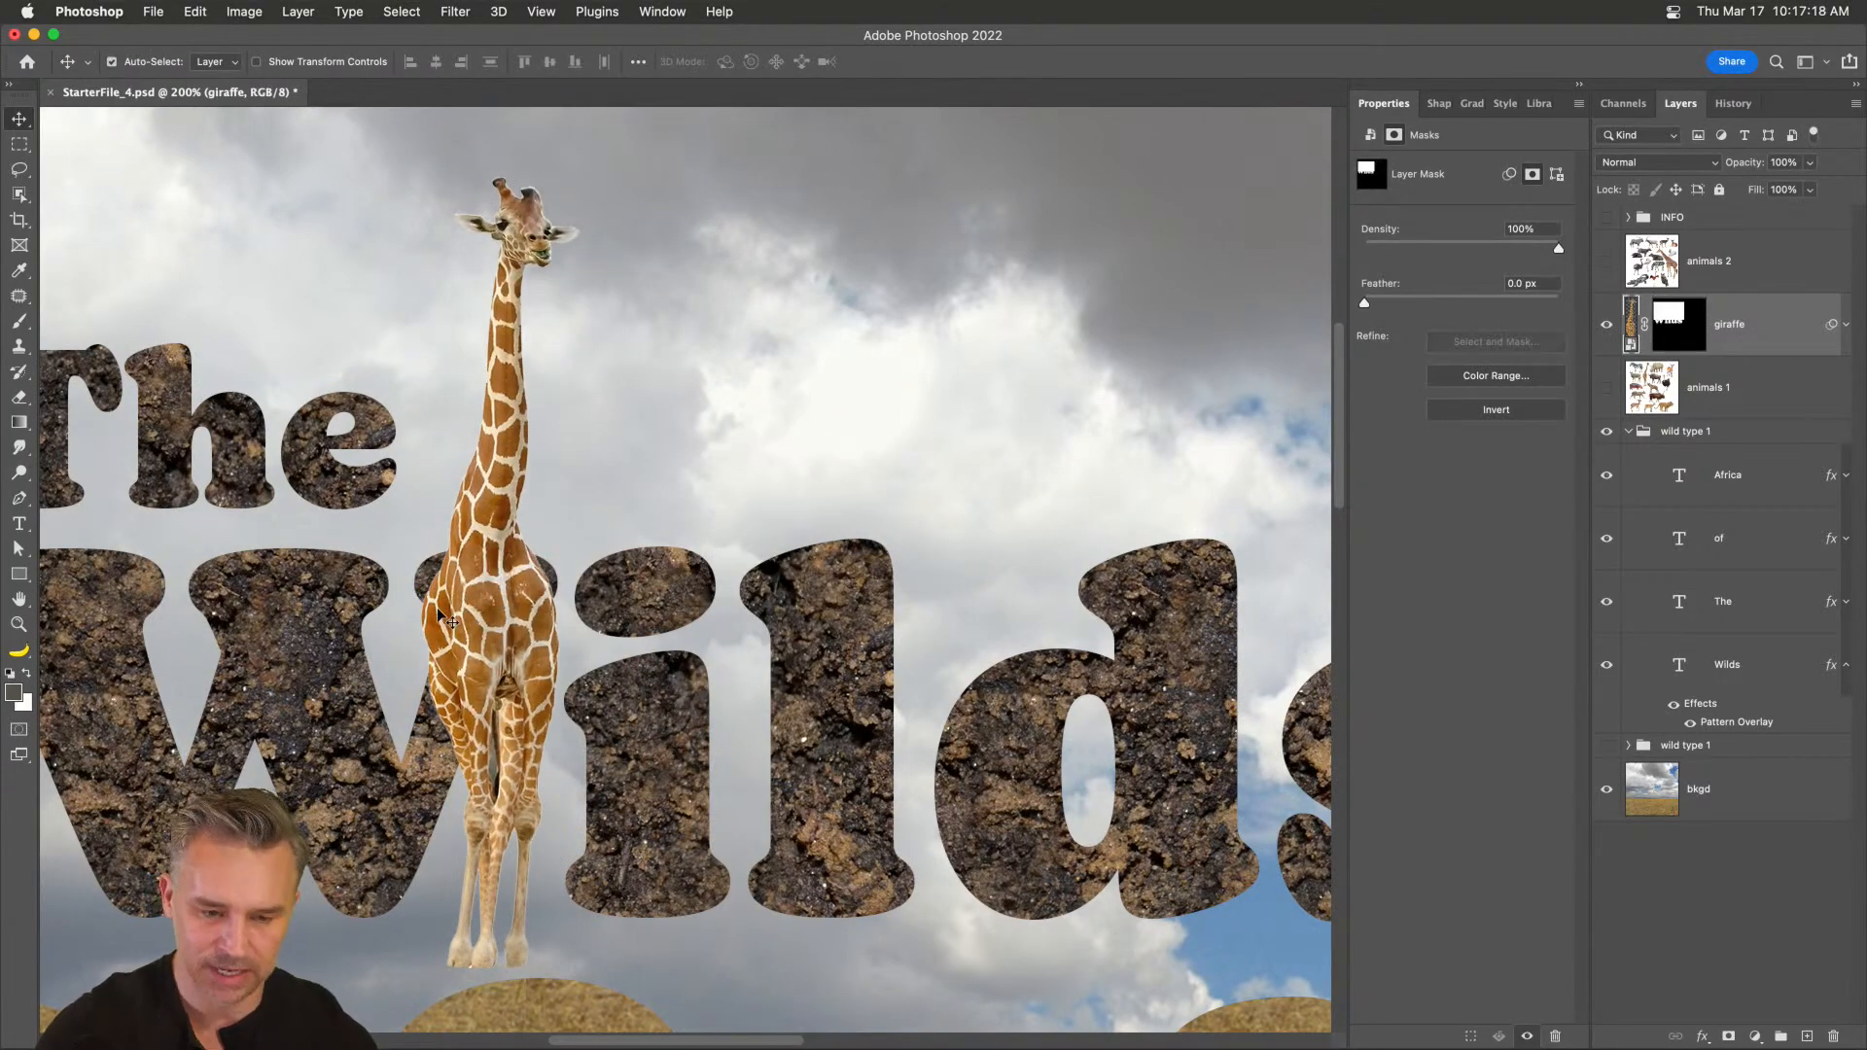
key("super+z")
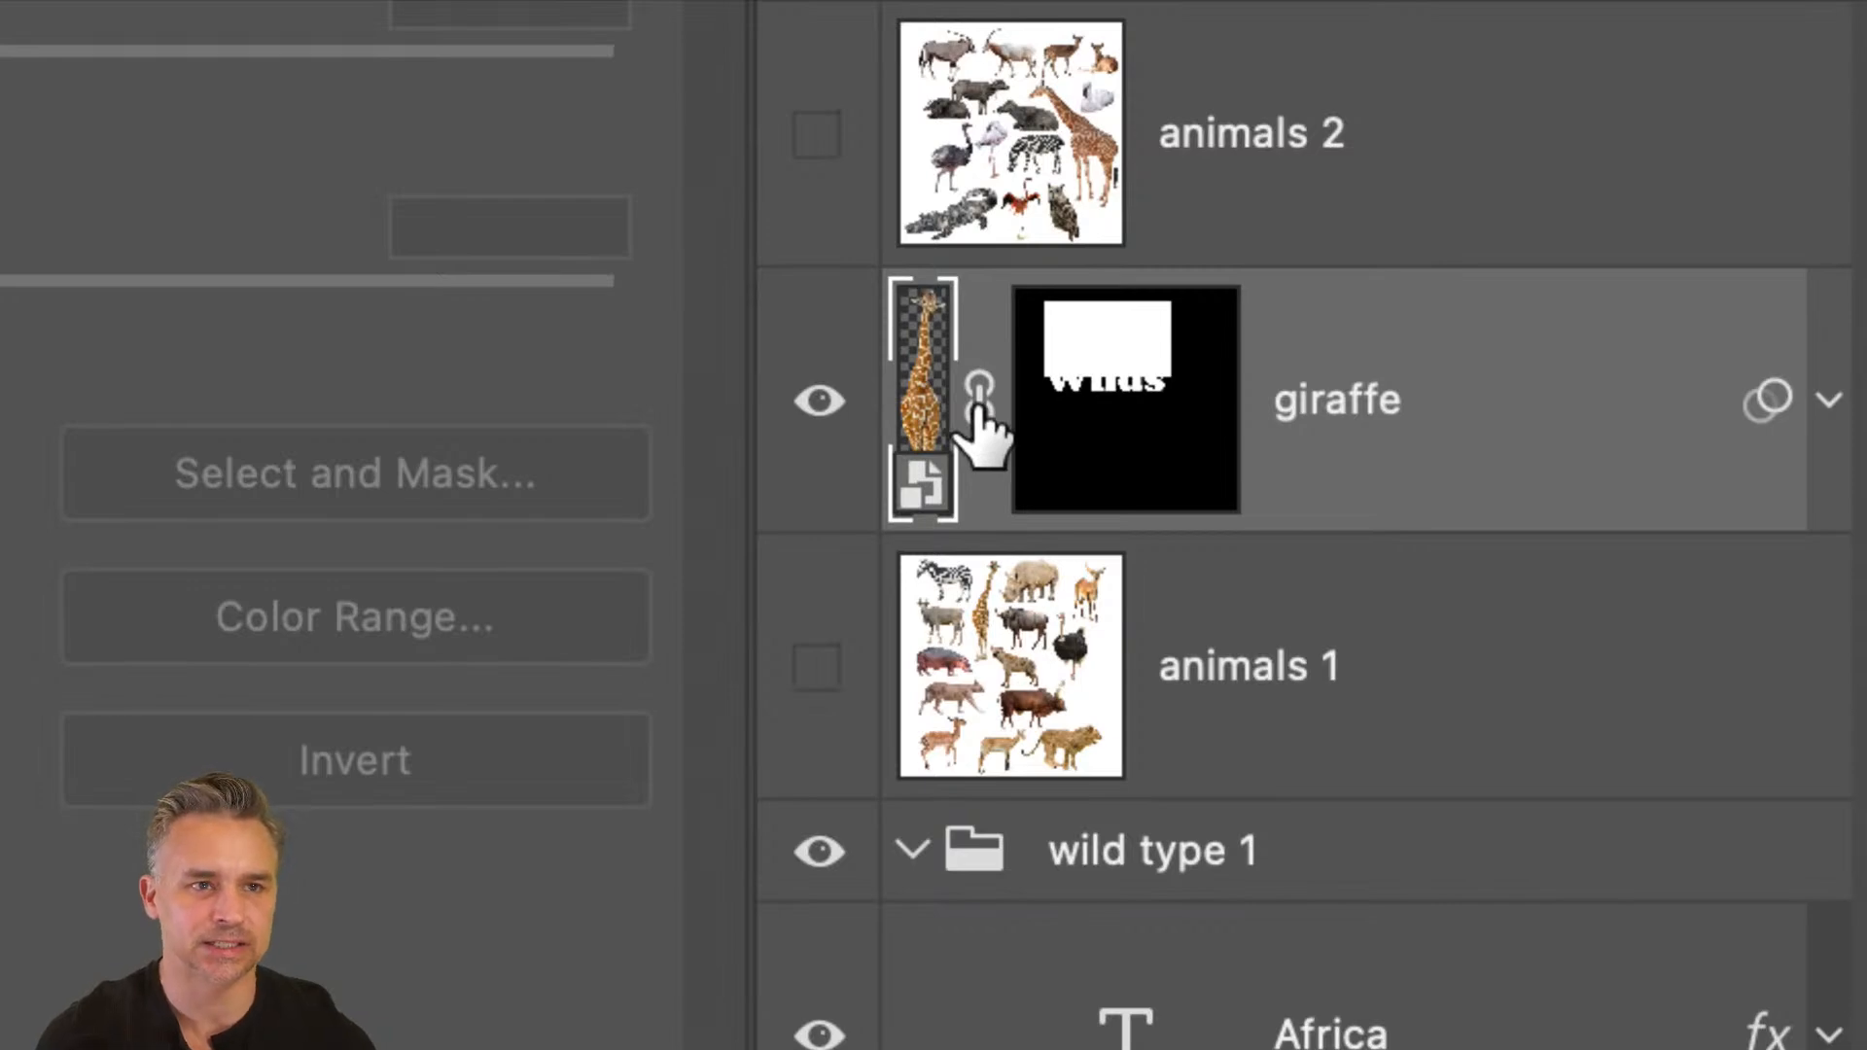
- Unlink the giraffe from its layer mask and move only the giraffe image down within the "l" to about X 1217, Y 662 px
left_click(978, 404)
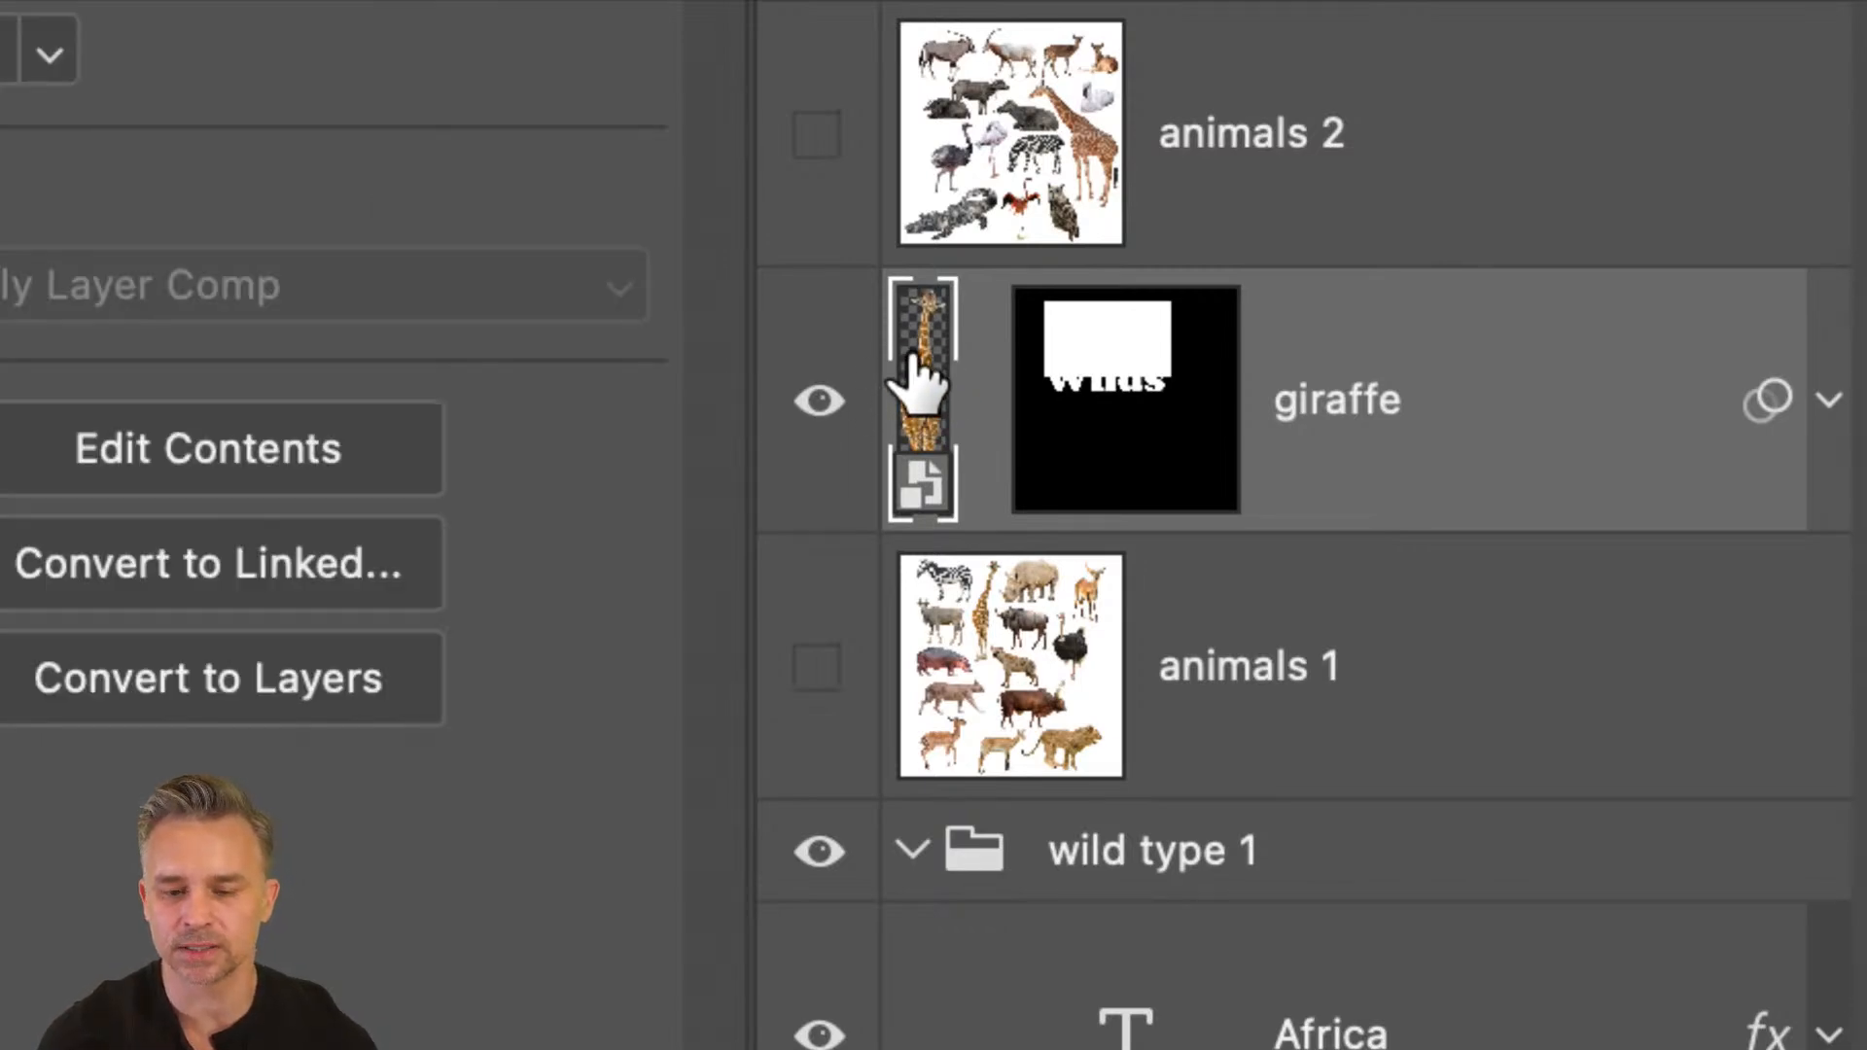
left_click(1172, 394)
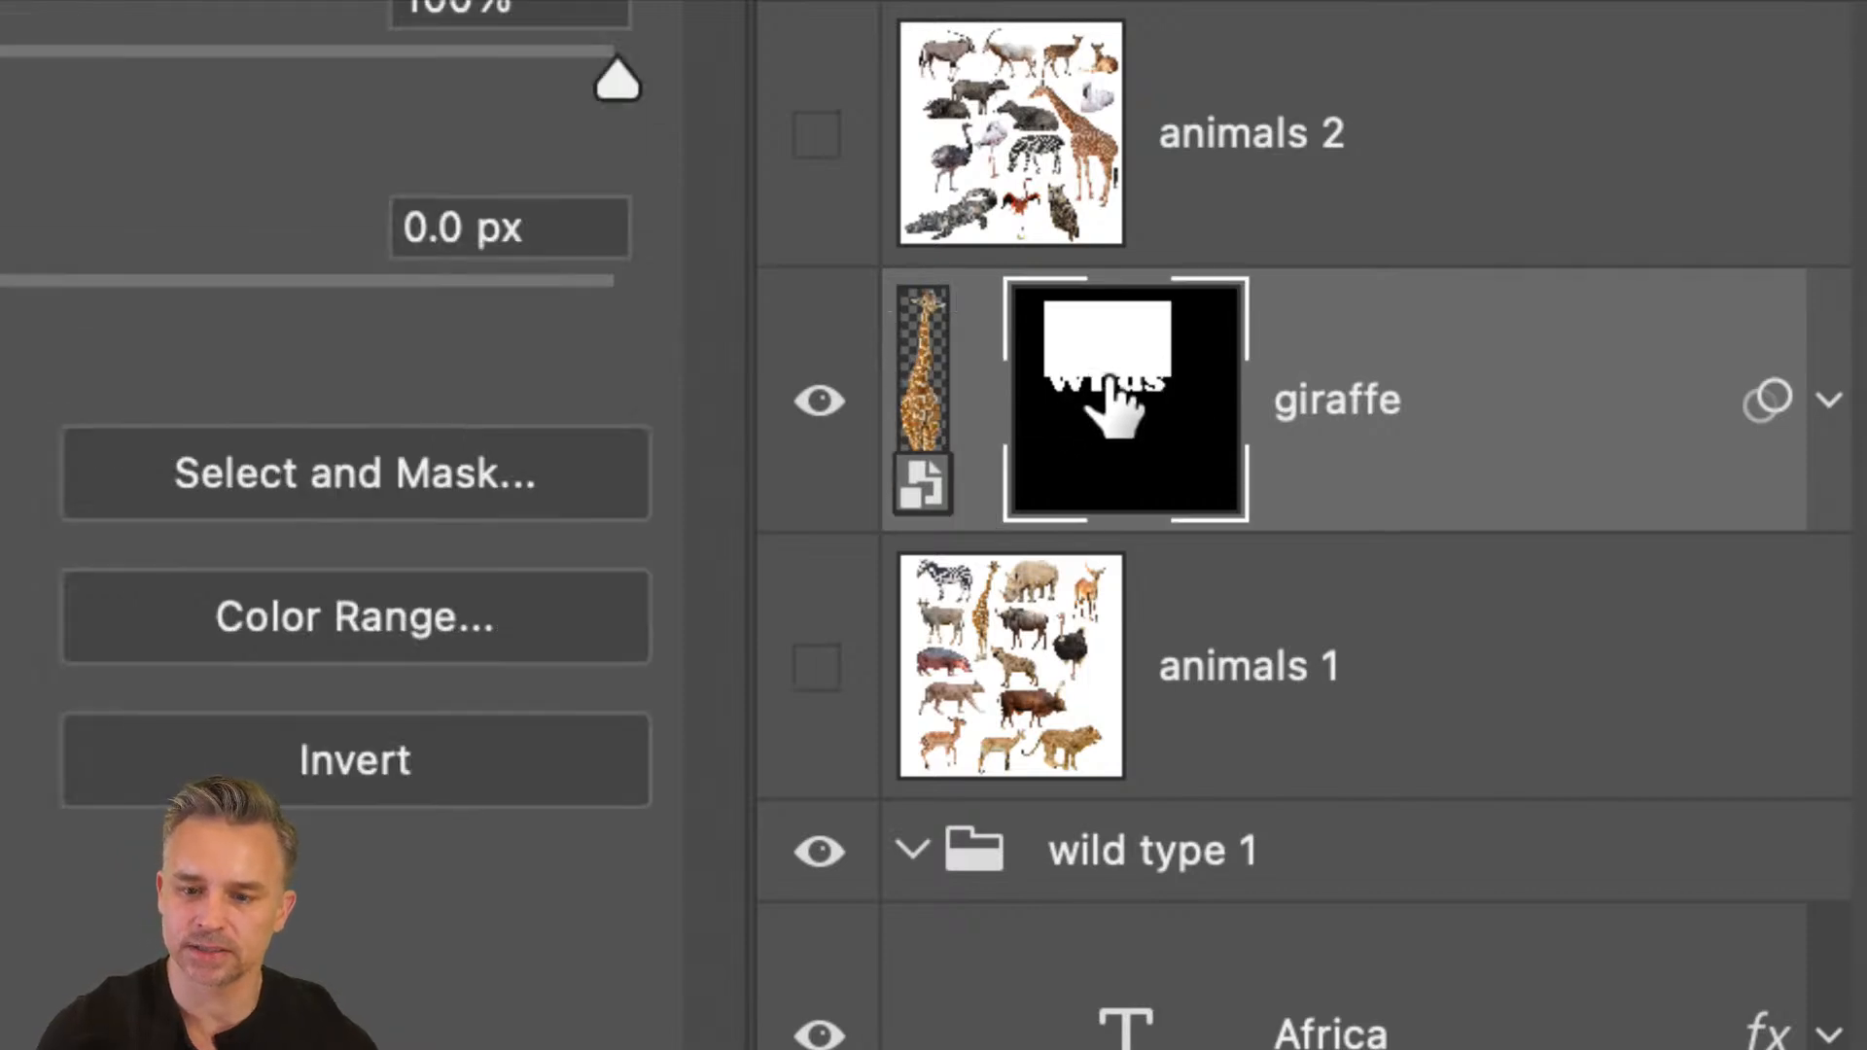
left_click(927, 416)
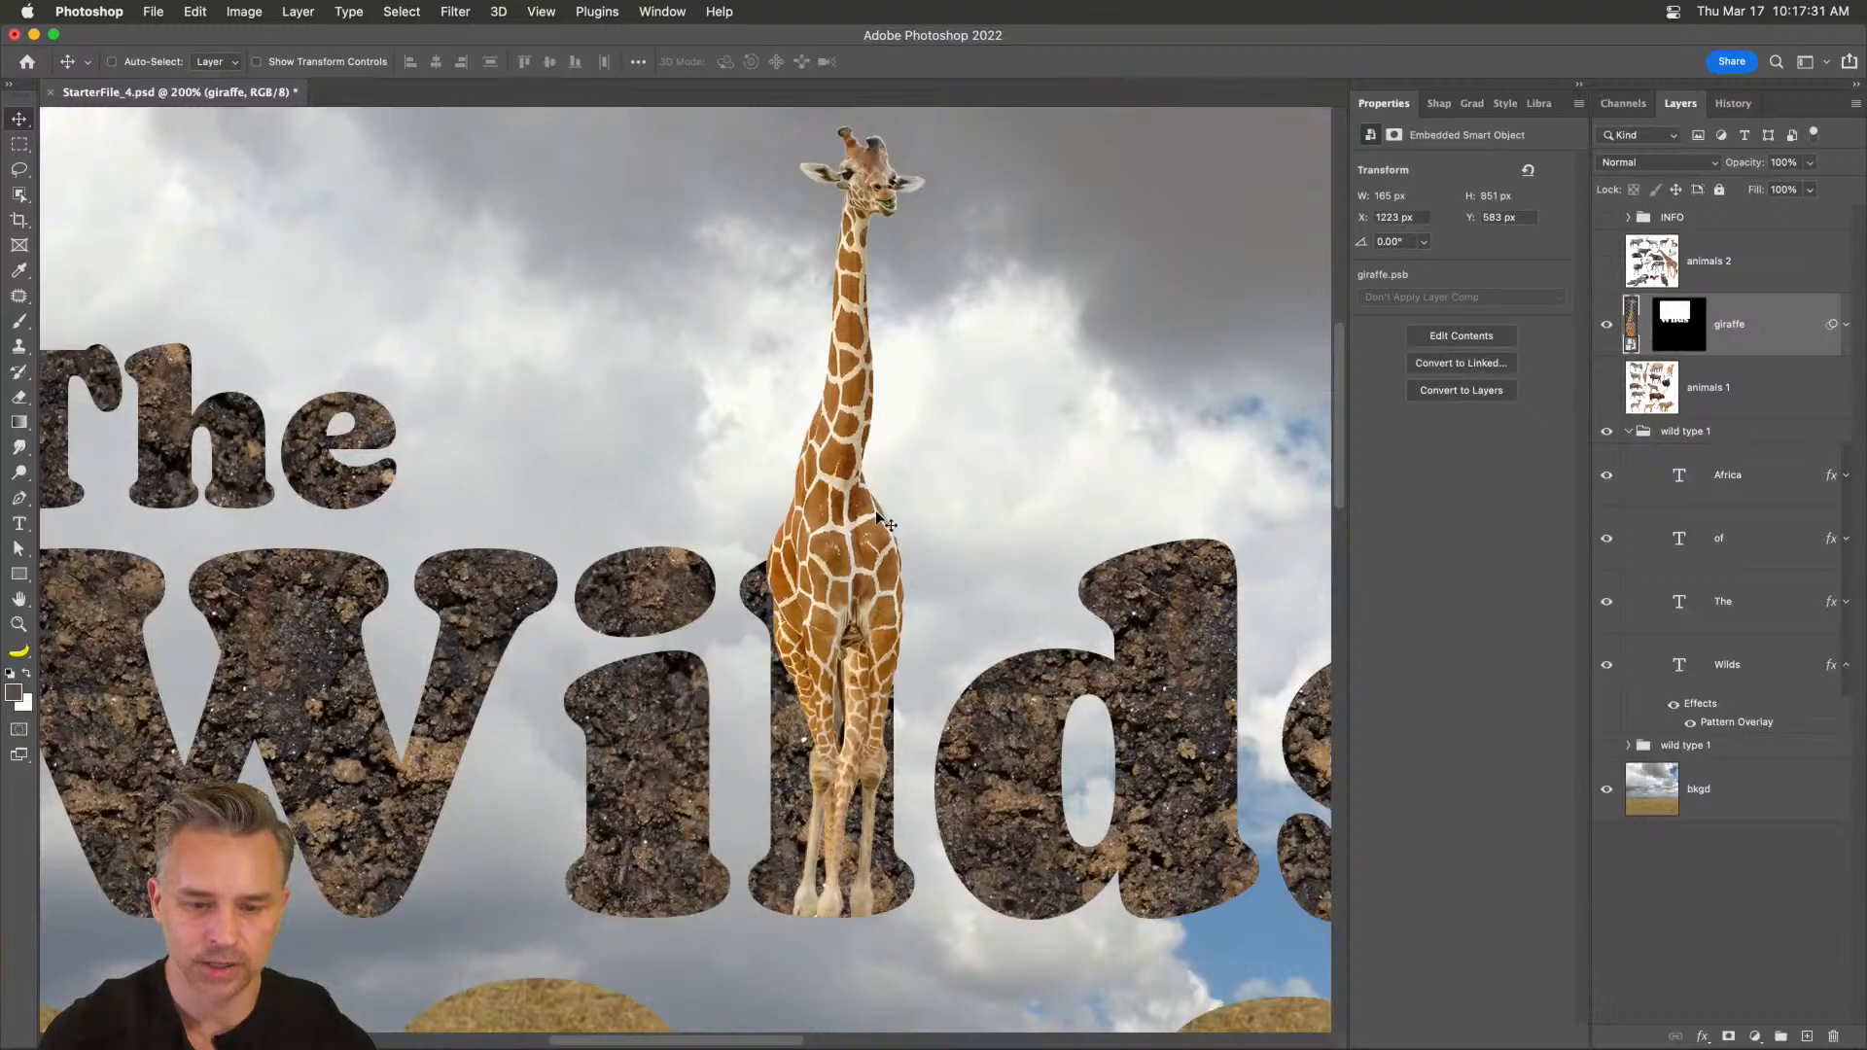
left_click_drag(879, 518, 873, 583)
key("super+minus")
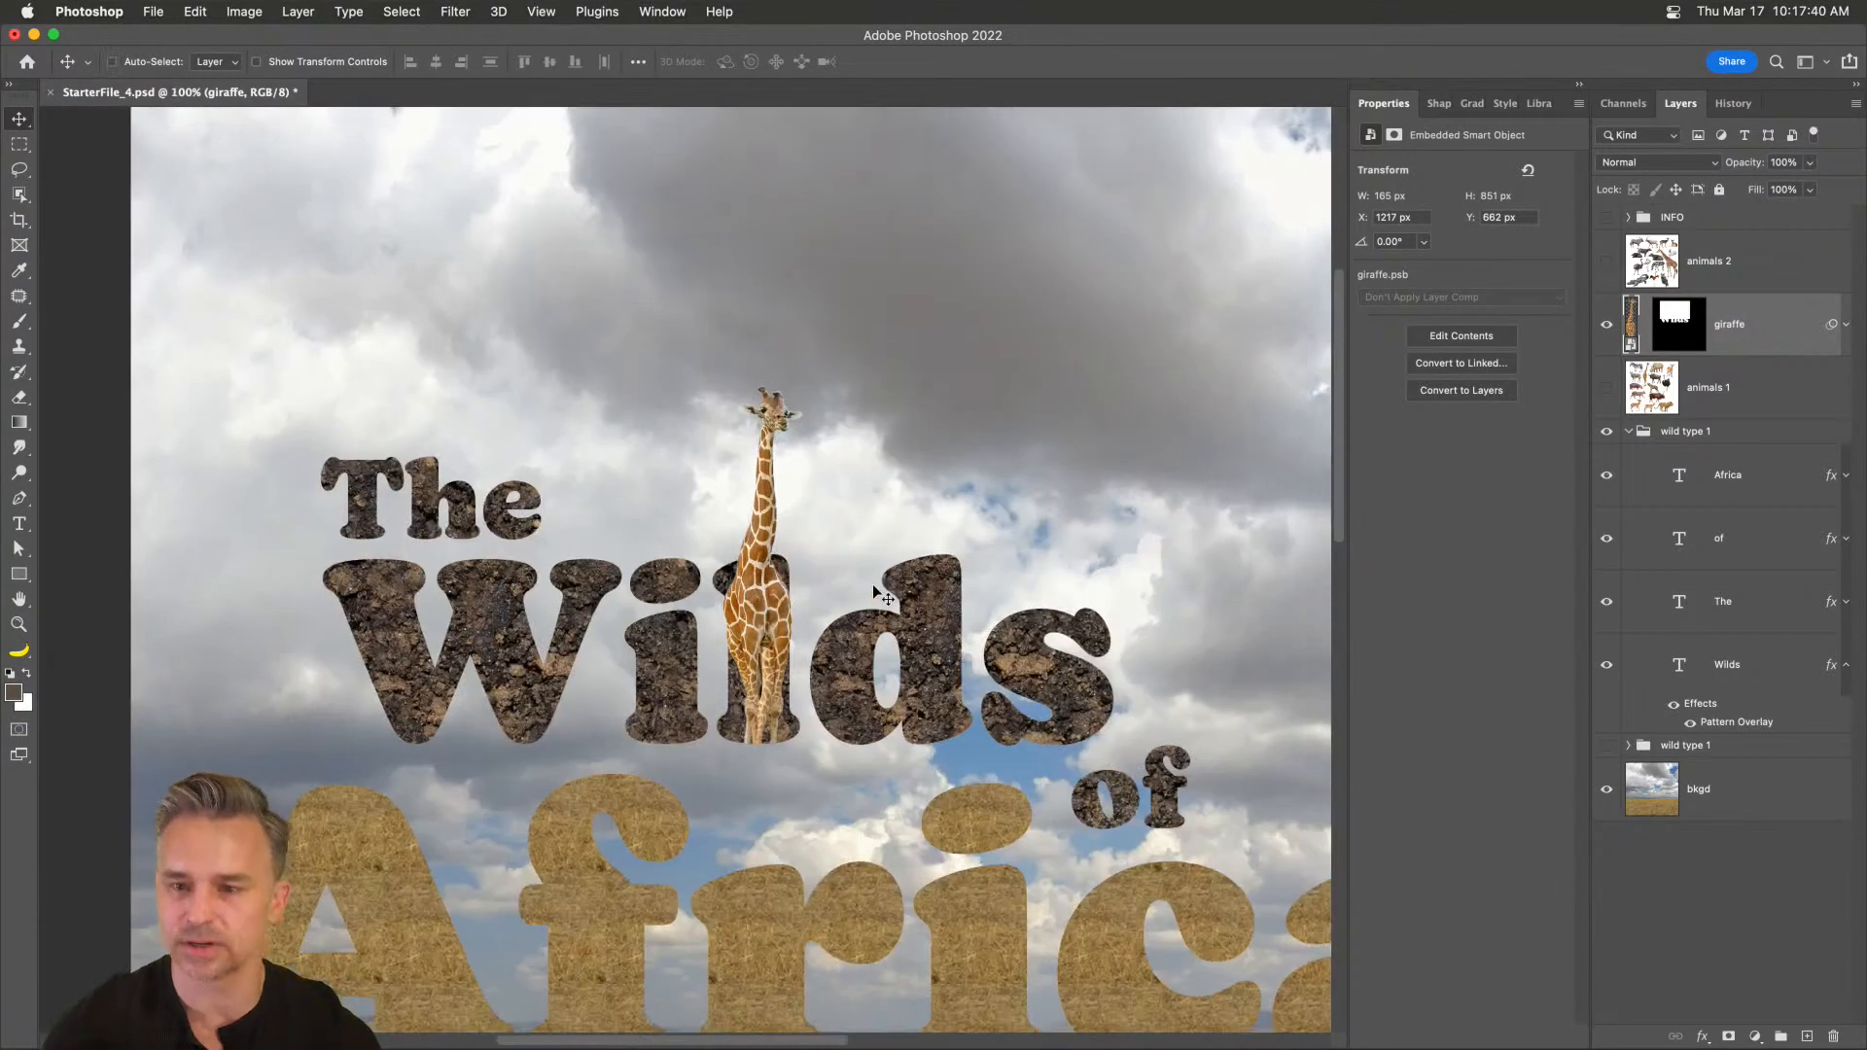
- Try enlarging only the giraffe image to about 238 × 1229 px within its unlinked mask, and undo the scaling
key("super+minus")
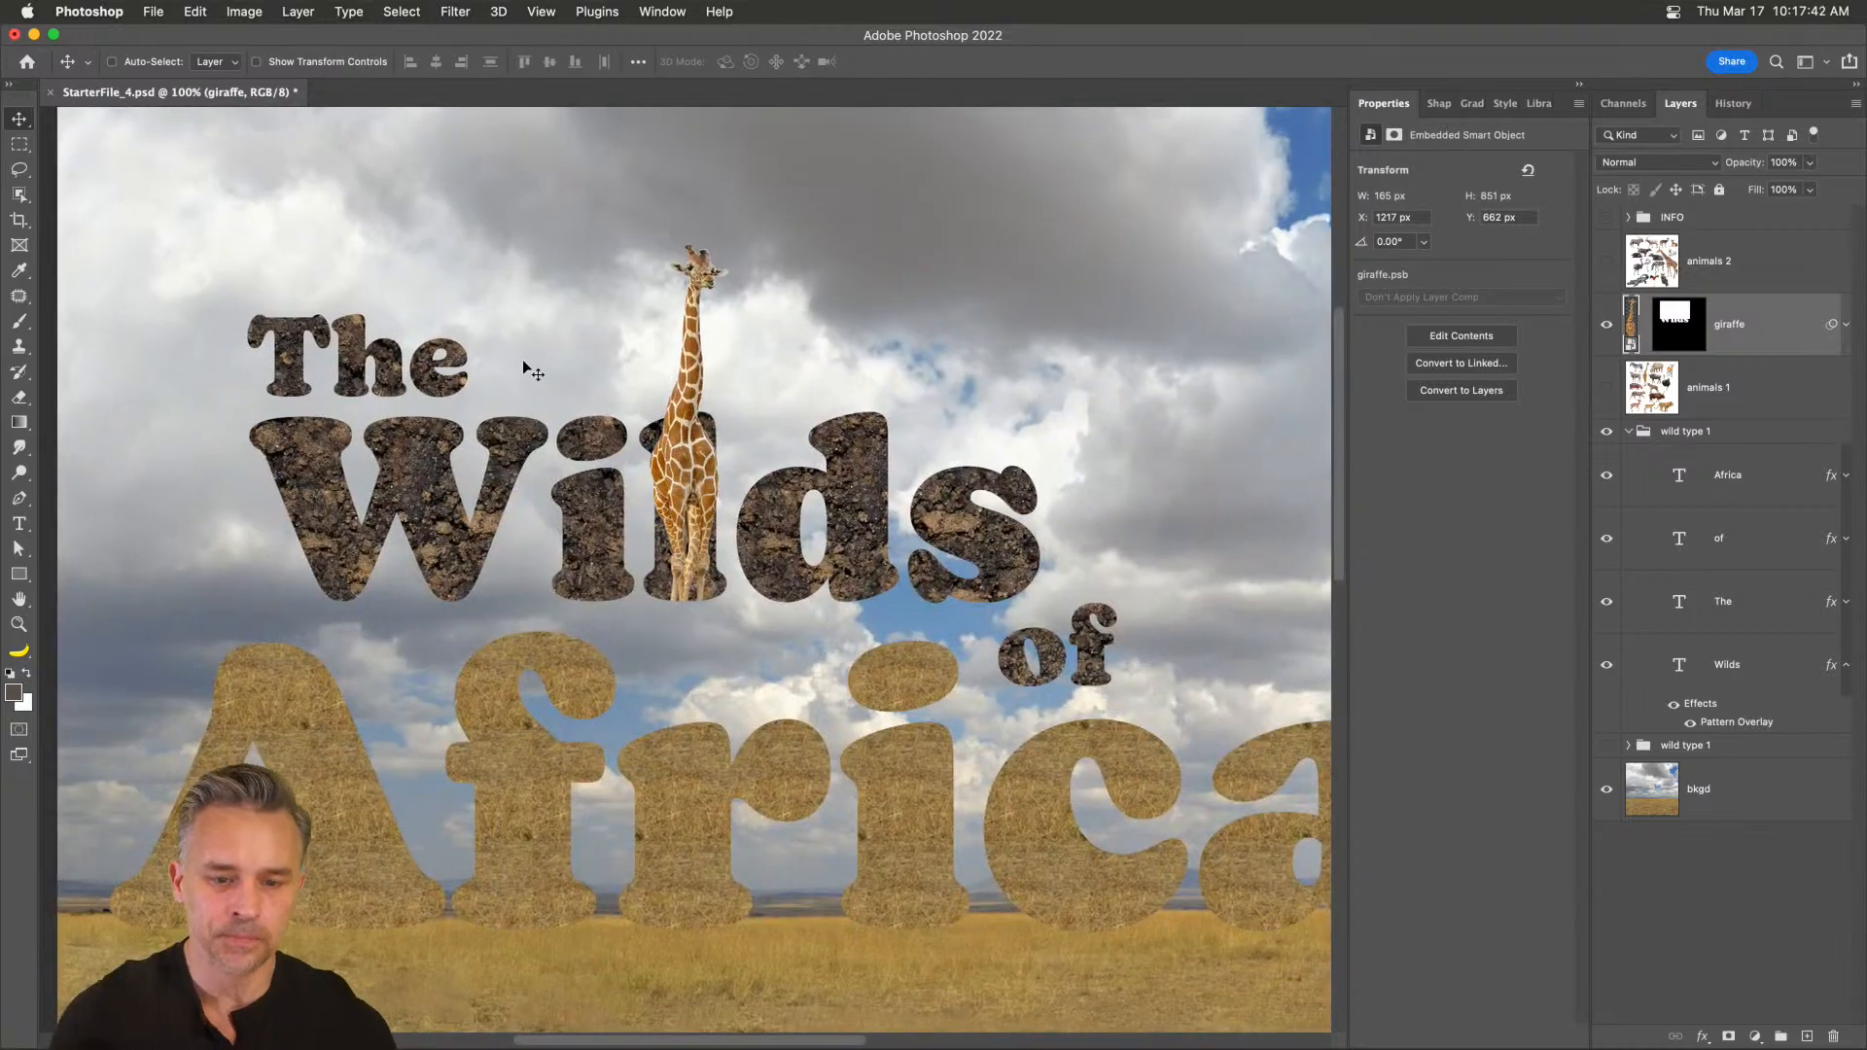
key("super+minus")
key("super+minus")
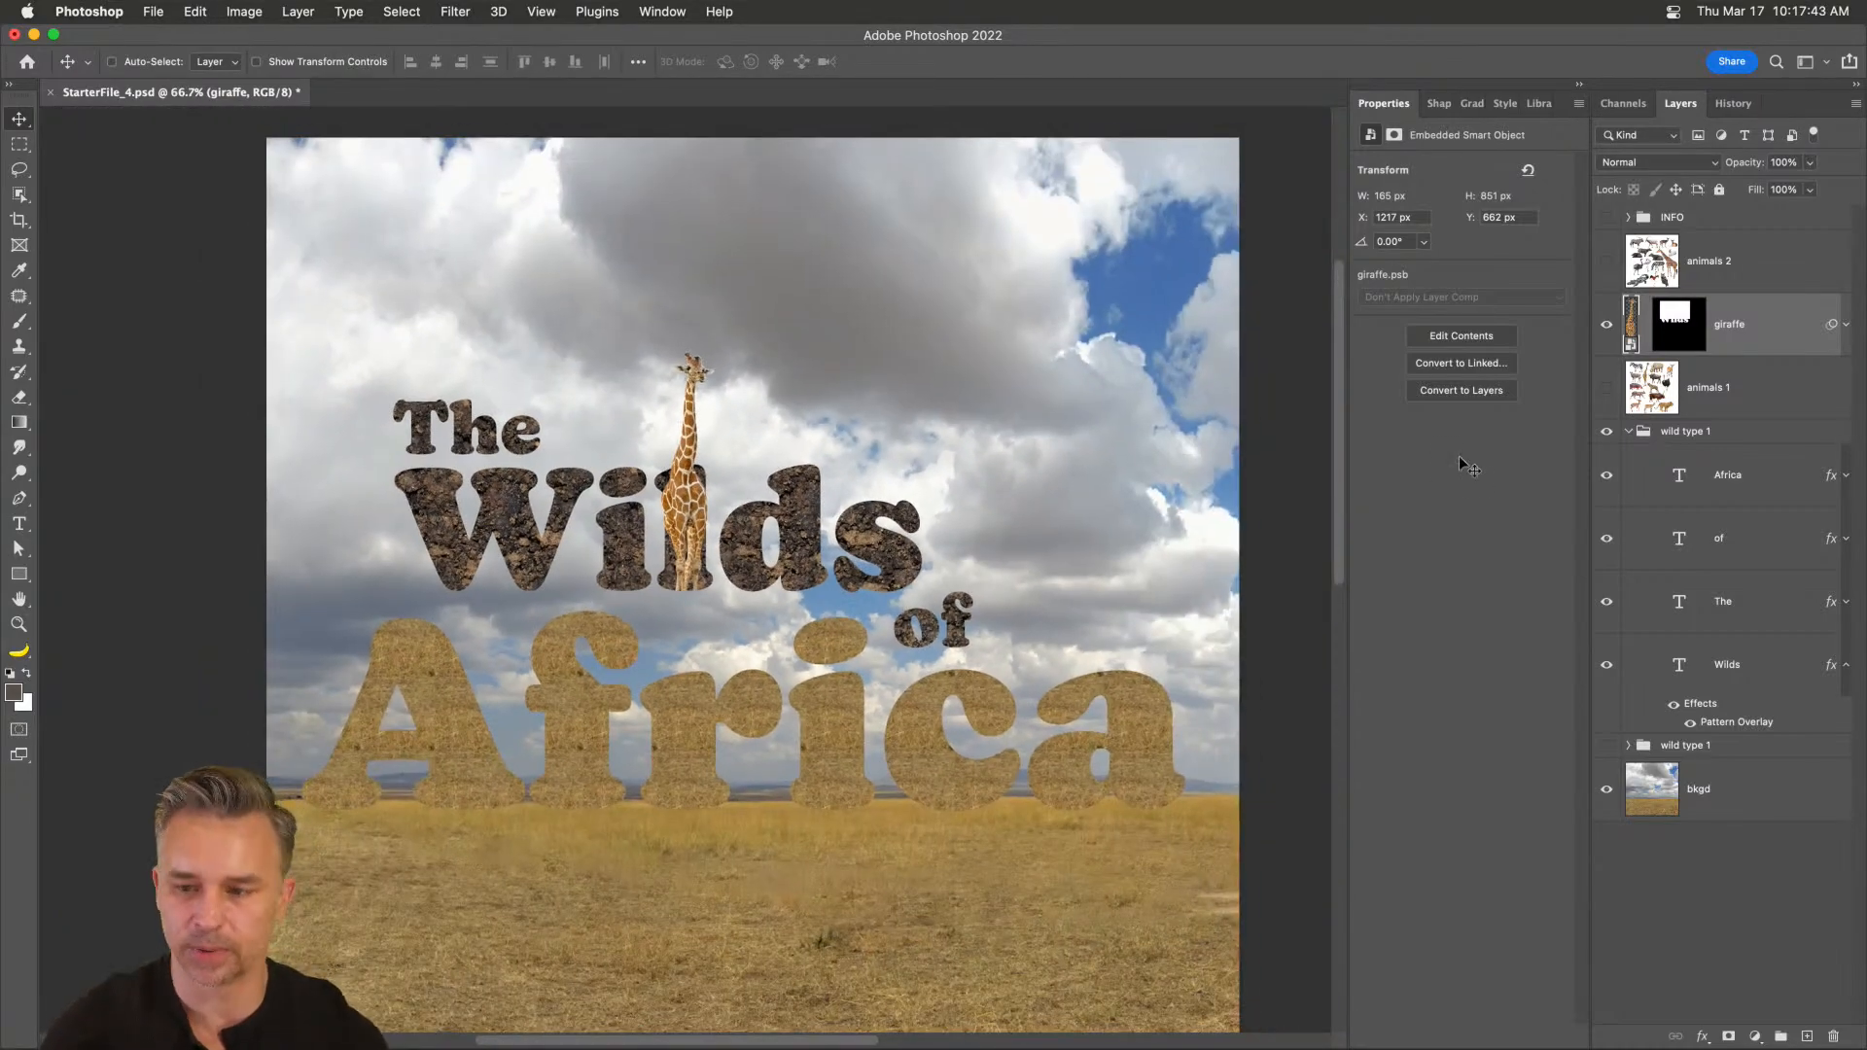
left_click(1633, 328)
key("super+t")
left_click_drag(657, 349, 628, 229)
mouse_move(657, 391)
left_mouse_down()
mouse_move(686, 399)
mouse_move(644, 399)
left_mouse_up()
key("Return")
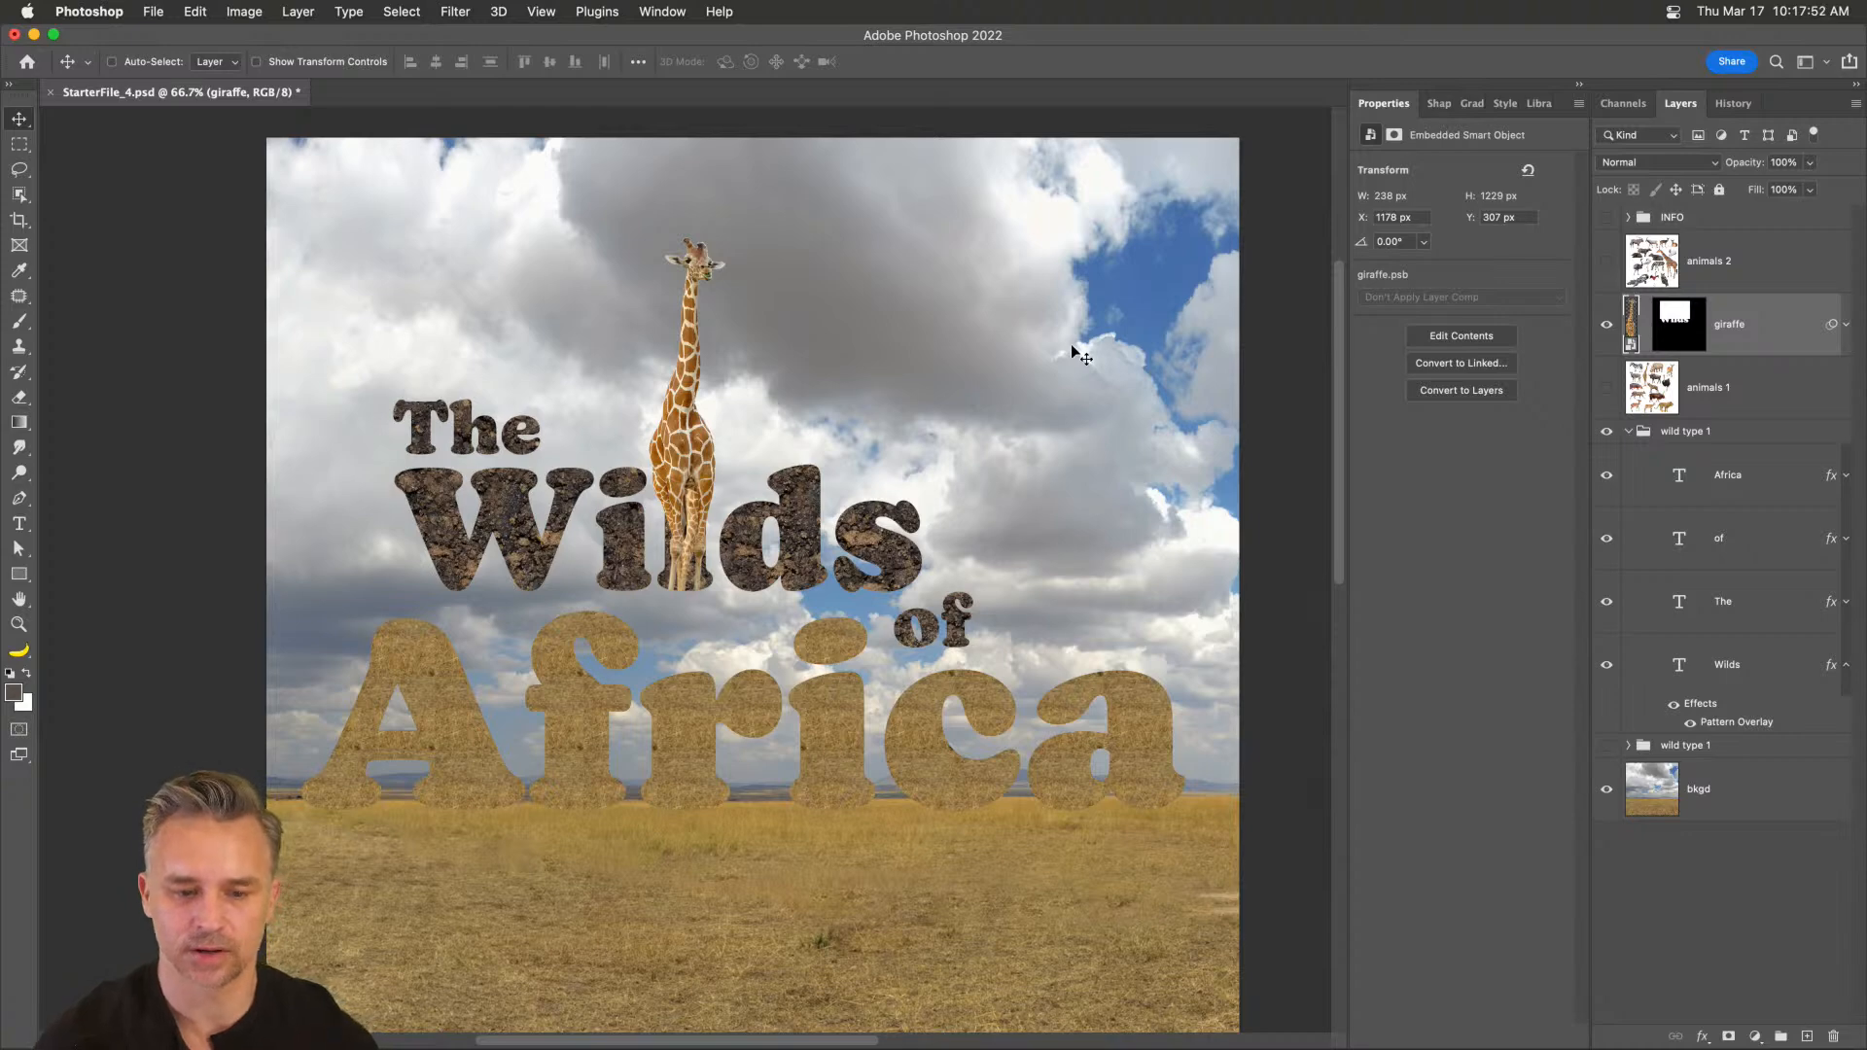
key("super+z")
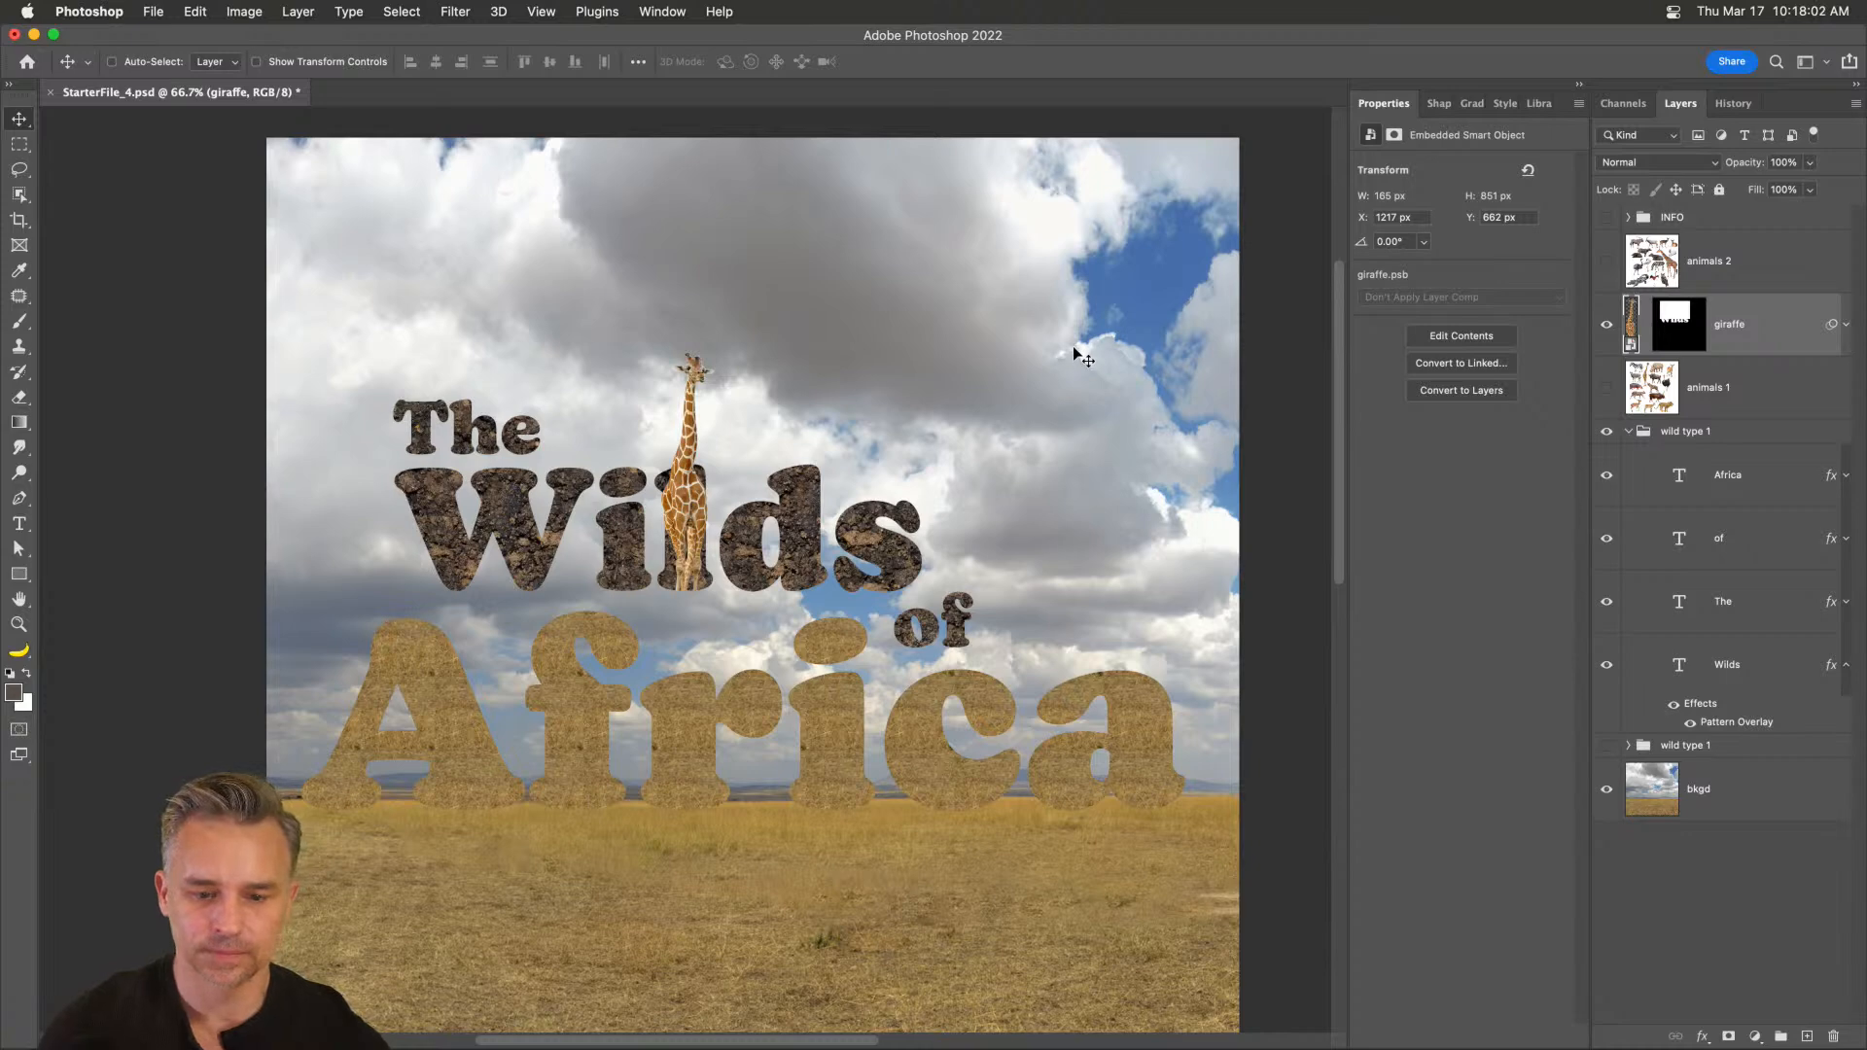
- Hide the masked giraffe layer and look over the animals 1 sheet, leaving that sheet hidden
left_click(1607, 388)
left_click(1607, 325)
left_click(1643, 387)
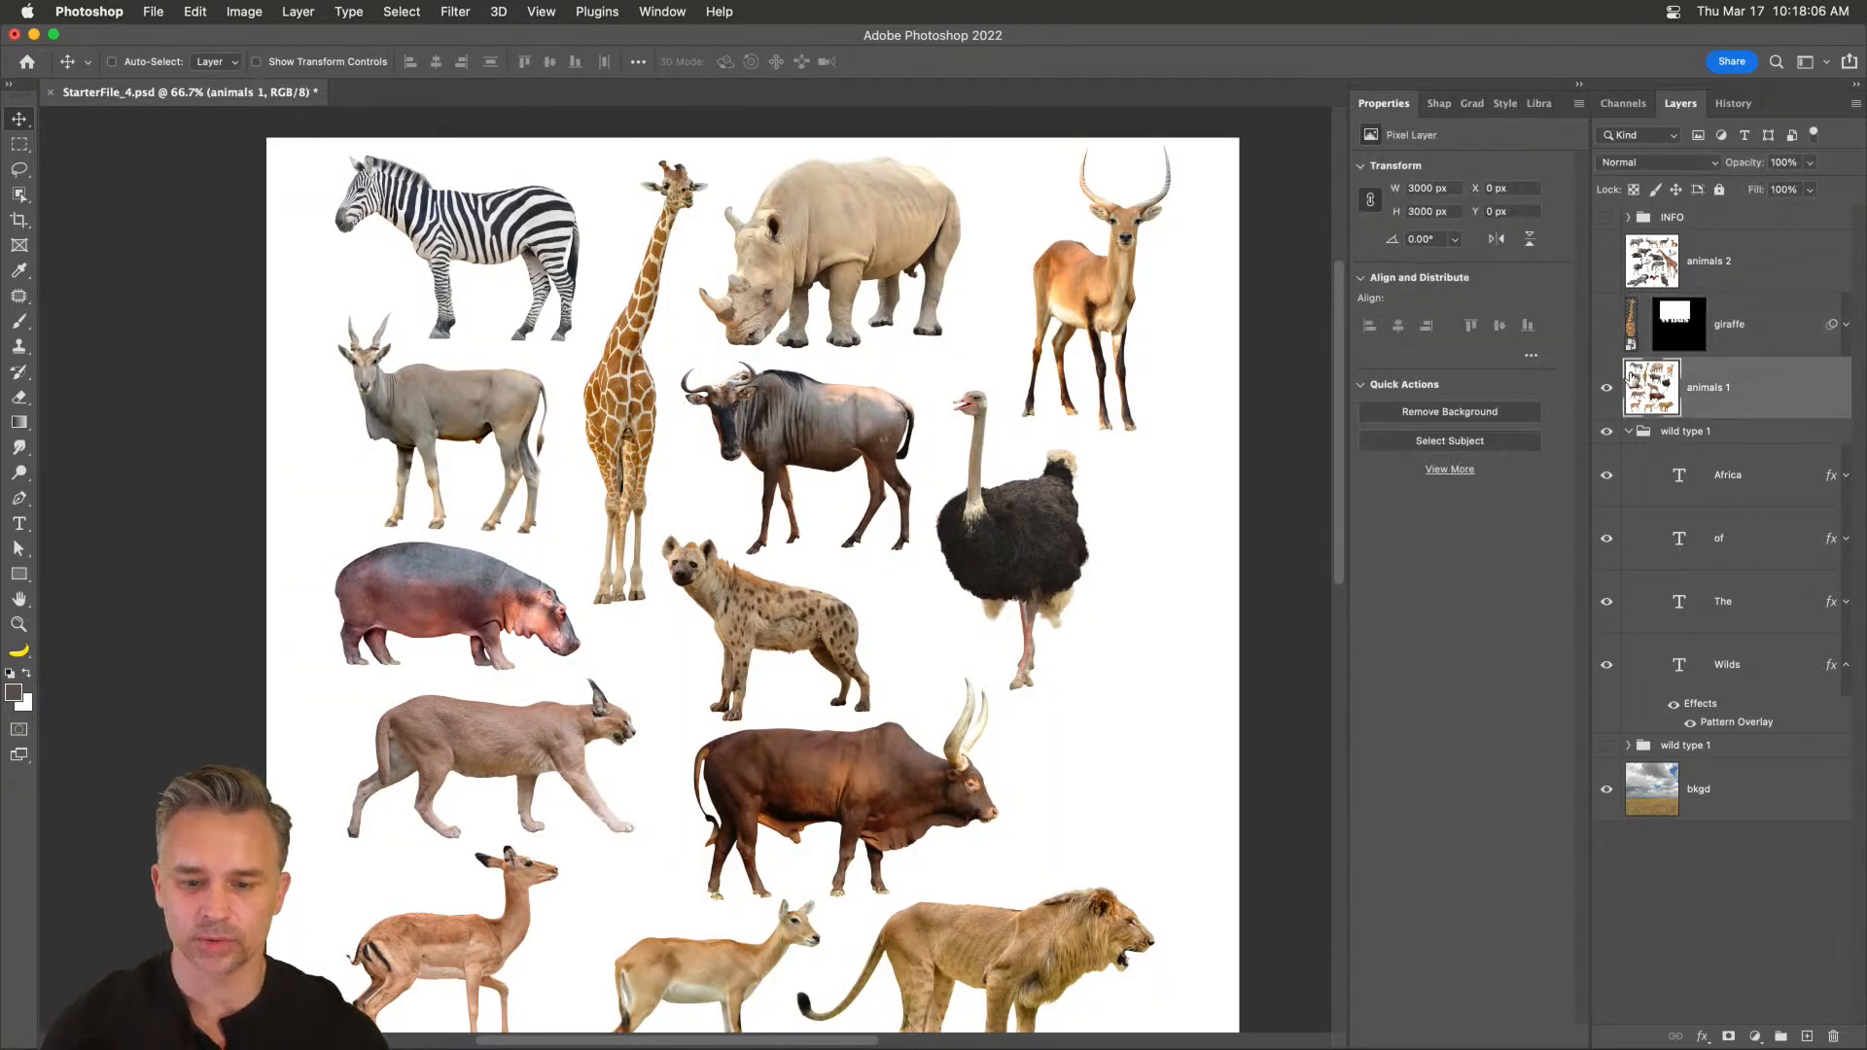
left_click(1608, 325)
left_click(1609, 325)
left_click(1610, 390)
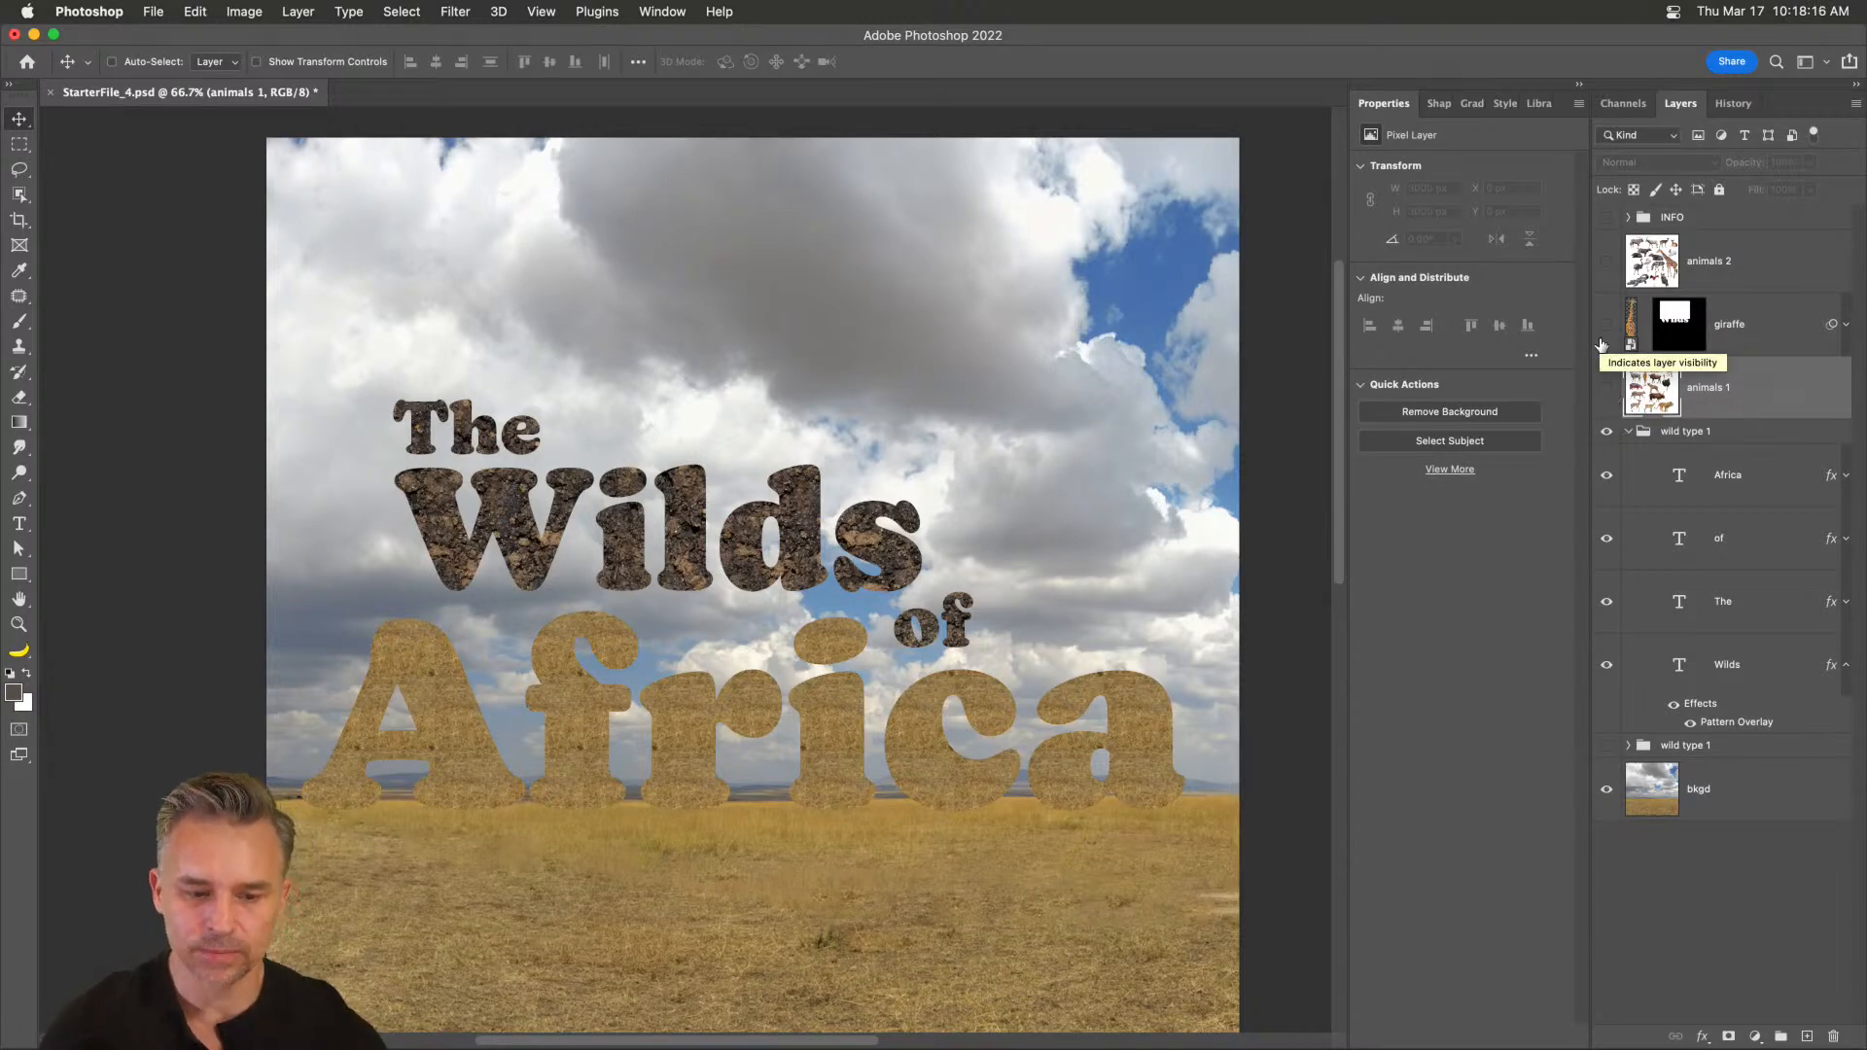
- Show the animals 2 layer and make it active, with its side-view giraffe in view
key("super+plus")
left_click_drag(680, 682, 612, 577)
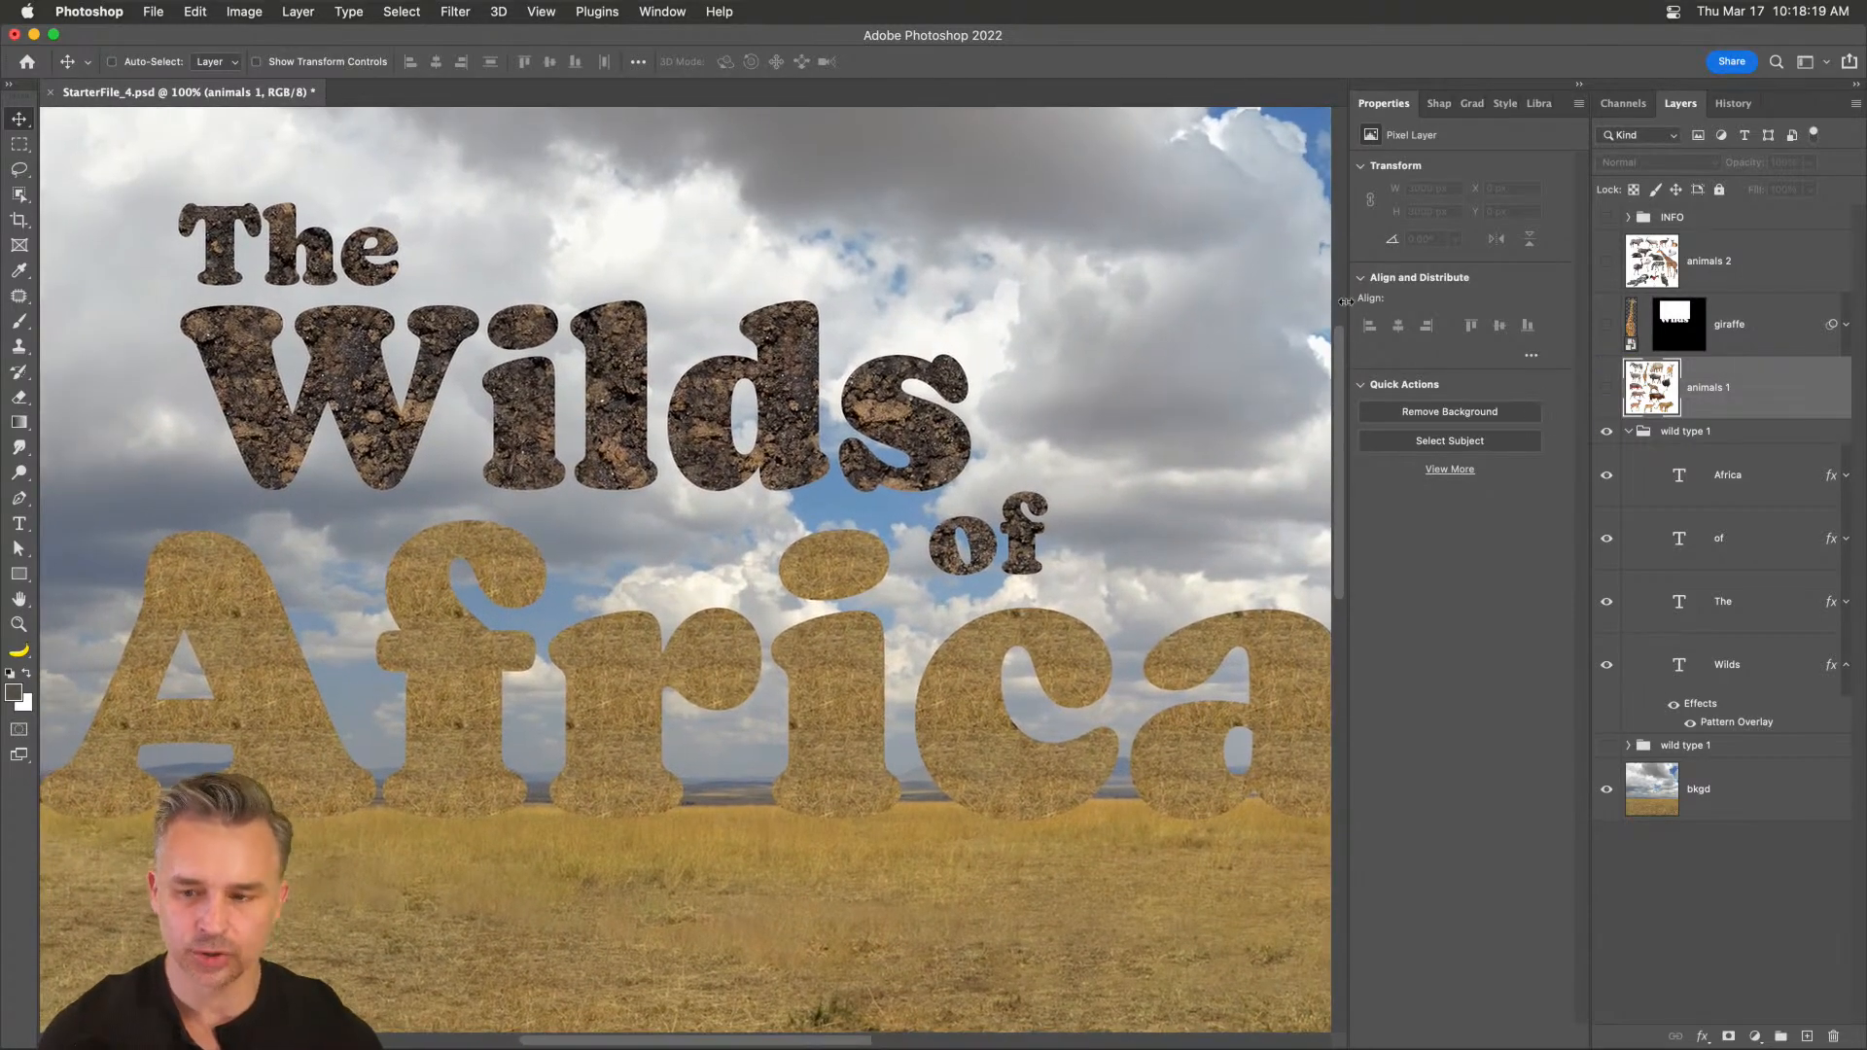
left_click(1608, 263)
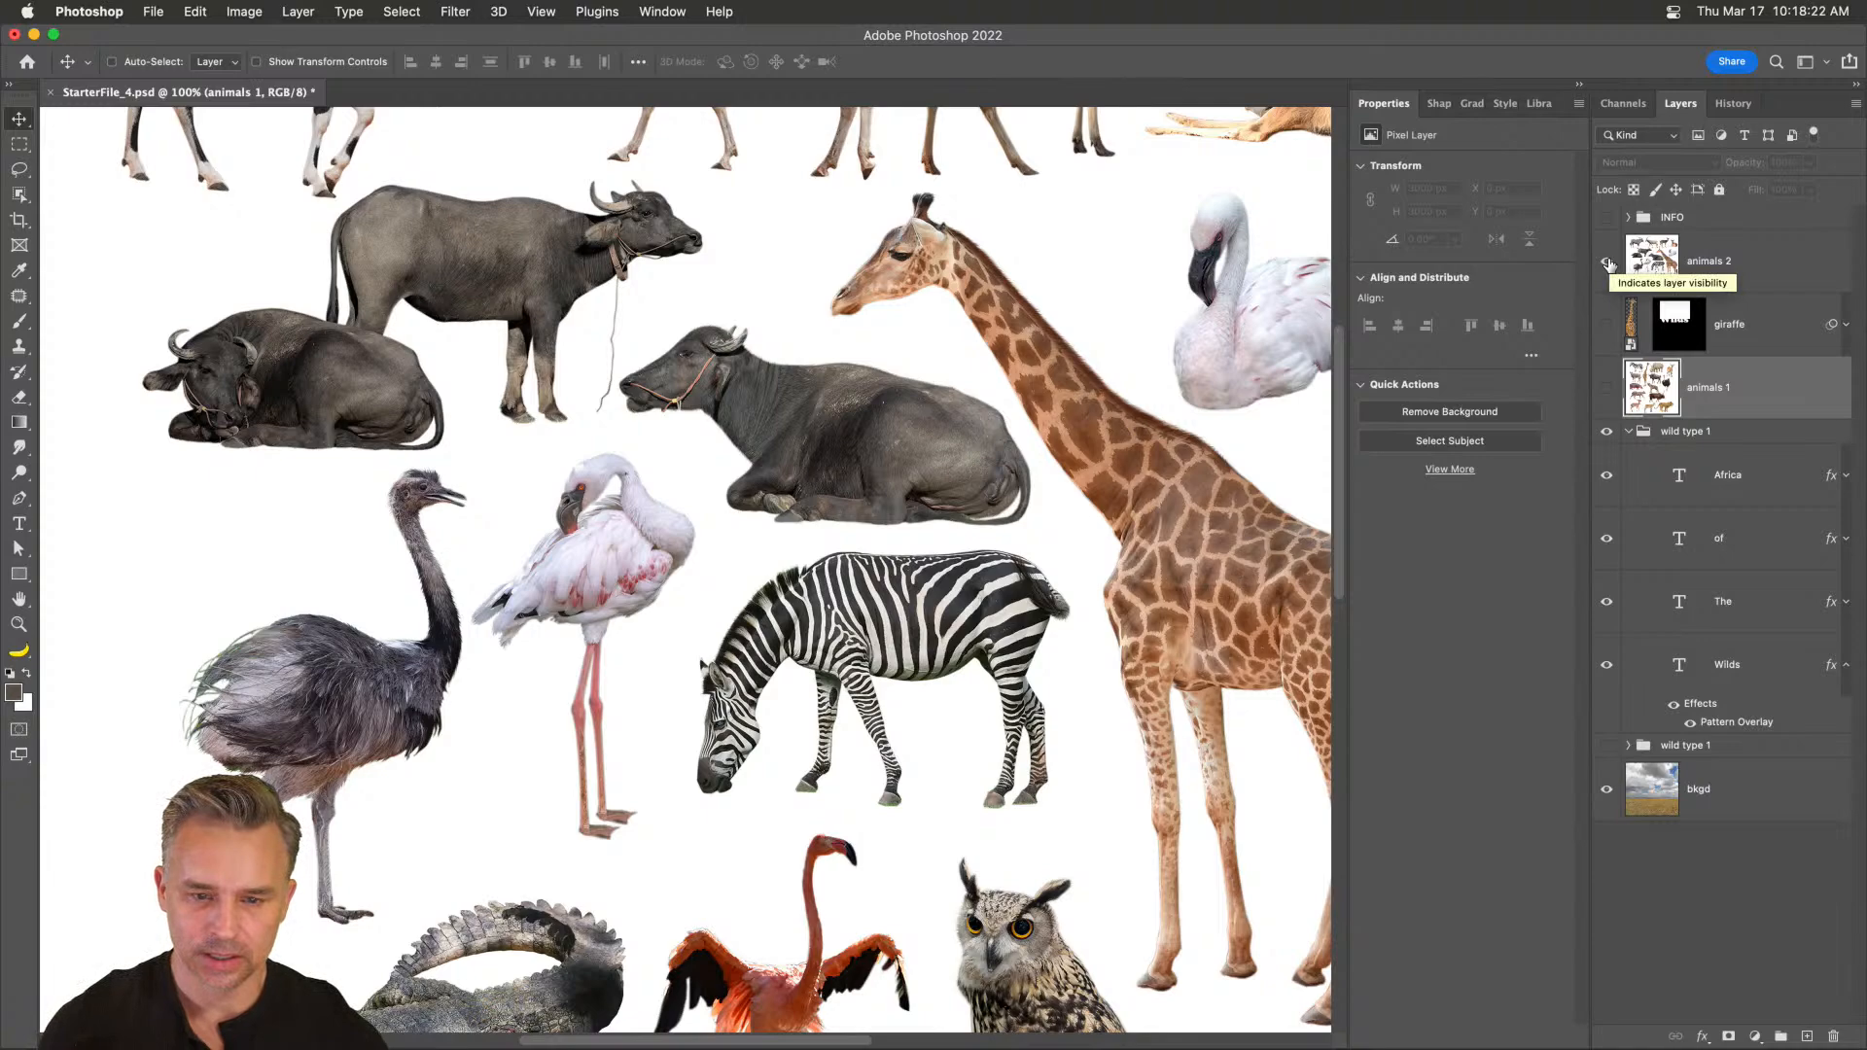
left_click(1608, 262)
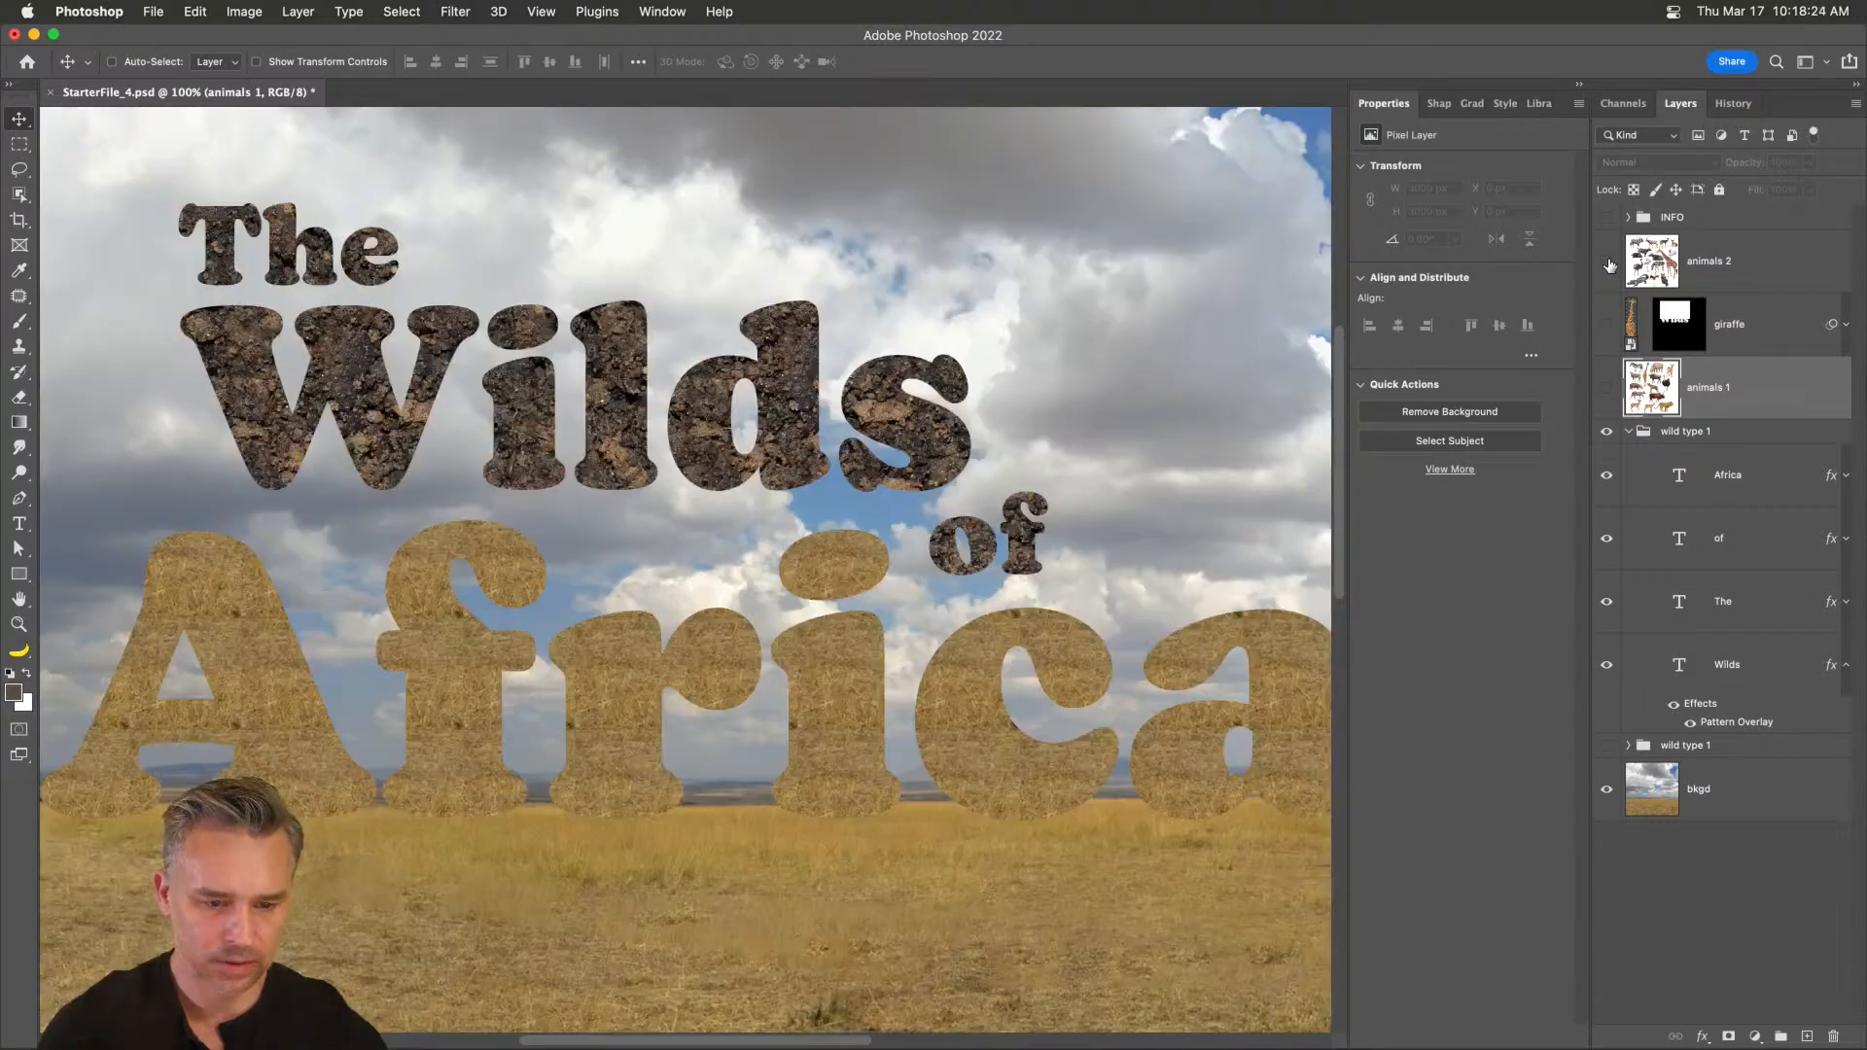
left_click(1608, 262)
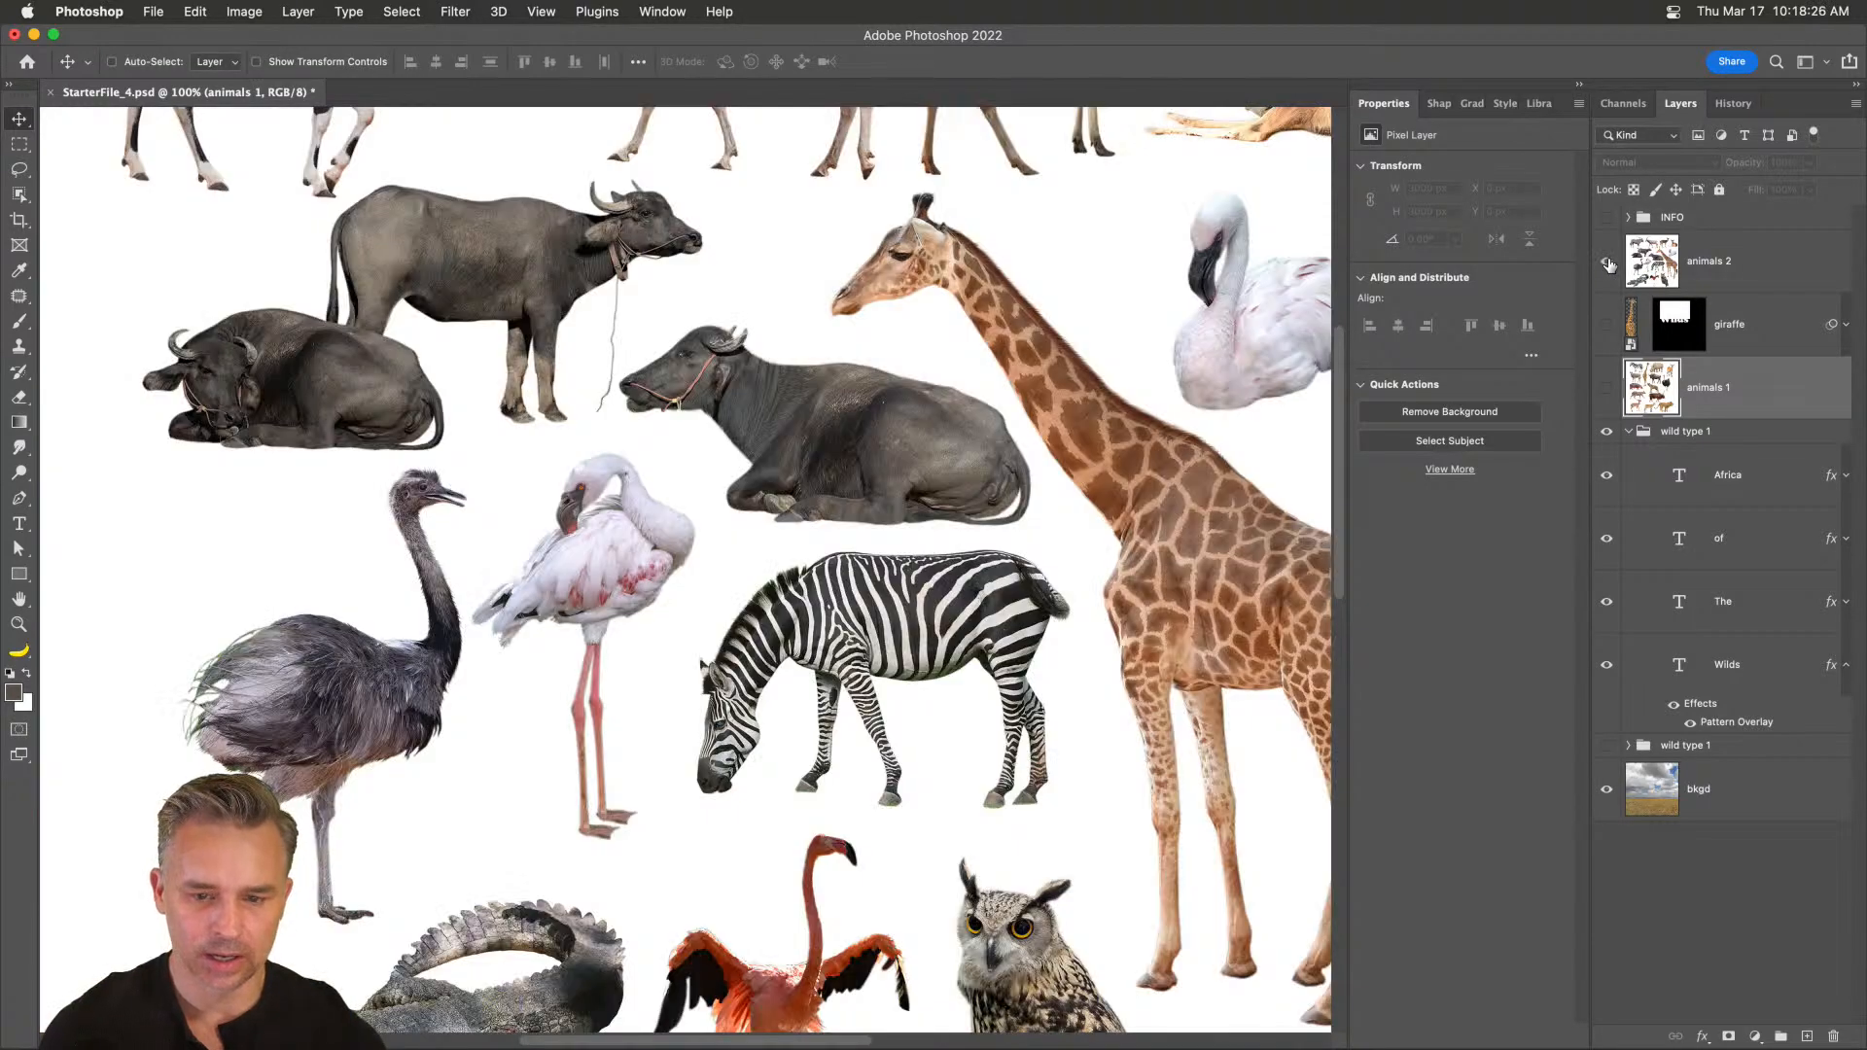
left_click(1766, 256)
left_click_drag(993, 416, 695, 382)
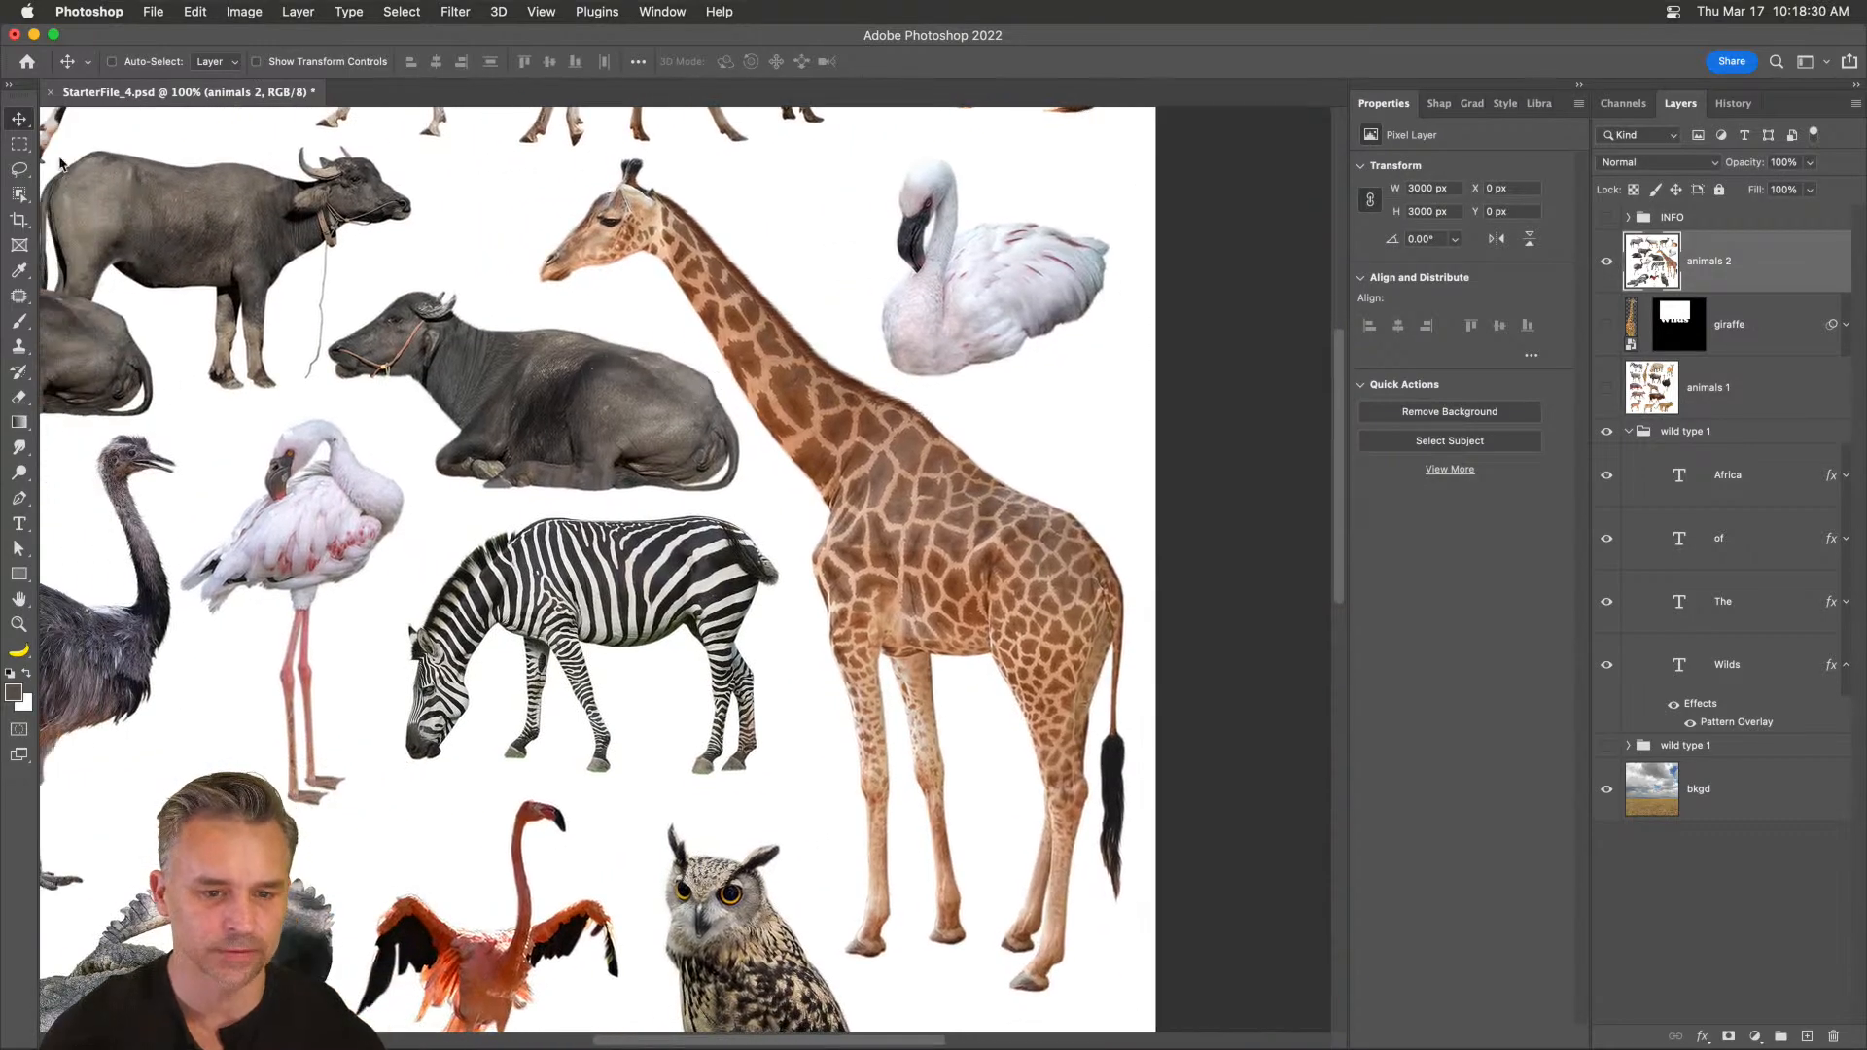
- Set up the Object Selection tool with Lasso mode and the Object Finder turned off
left_click(19, 194)
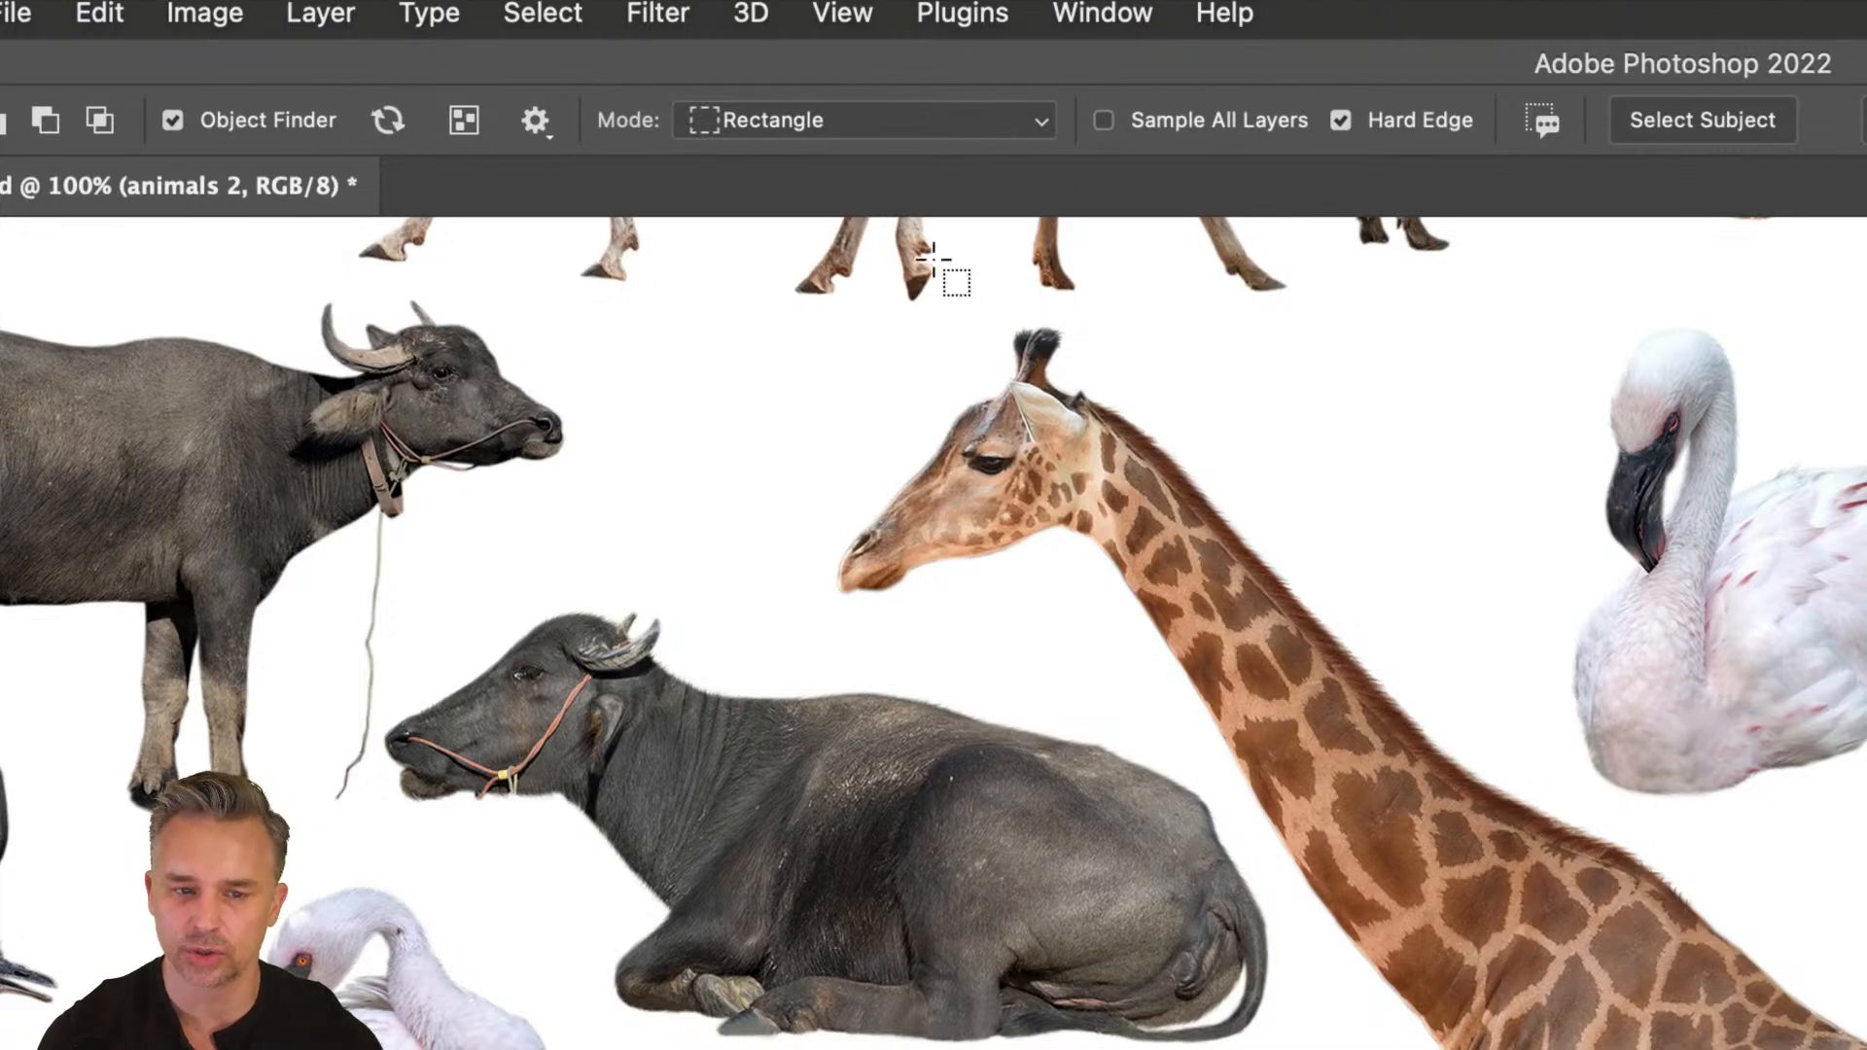
left_click(720, 109)
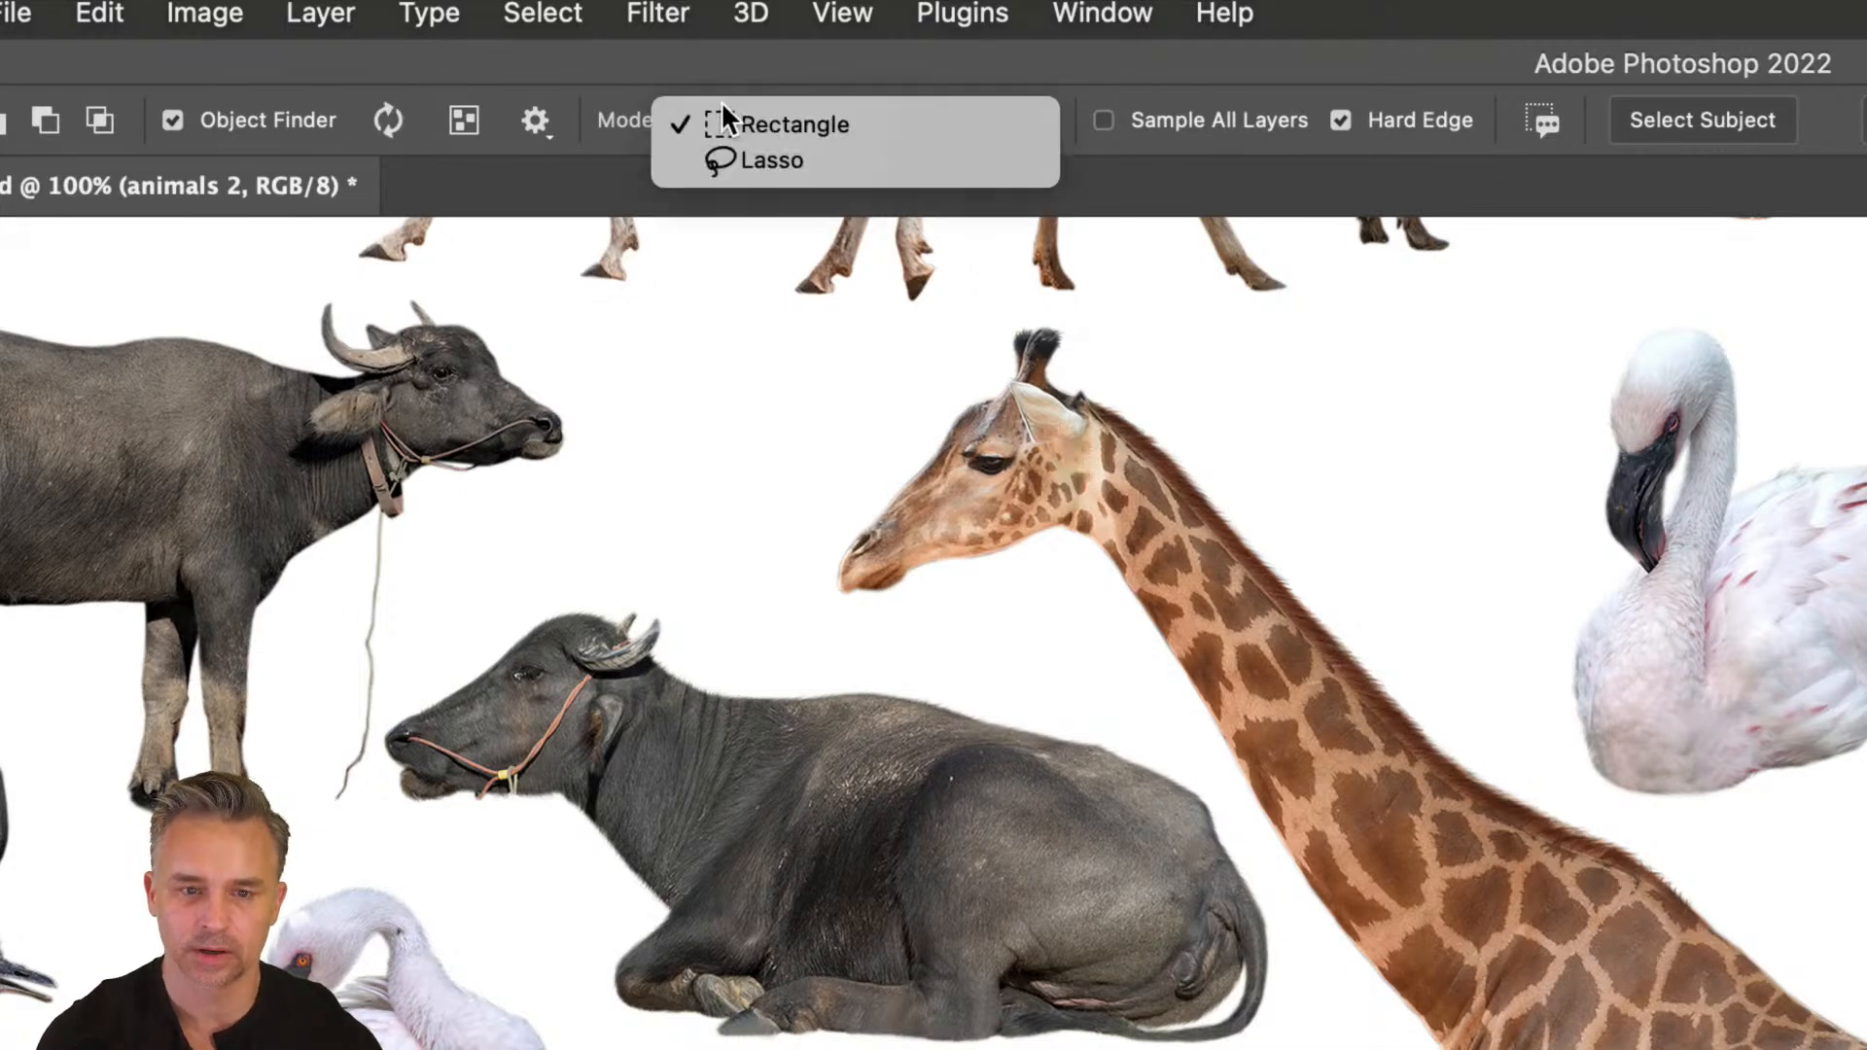
left_click(743, 158)
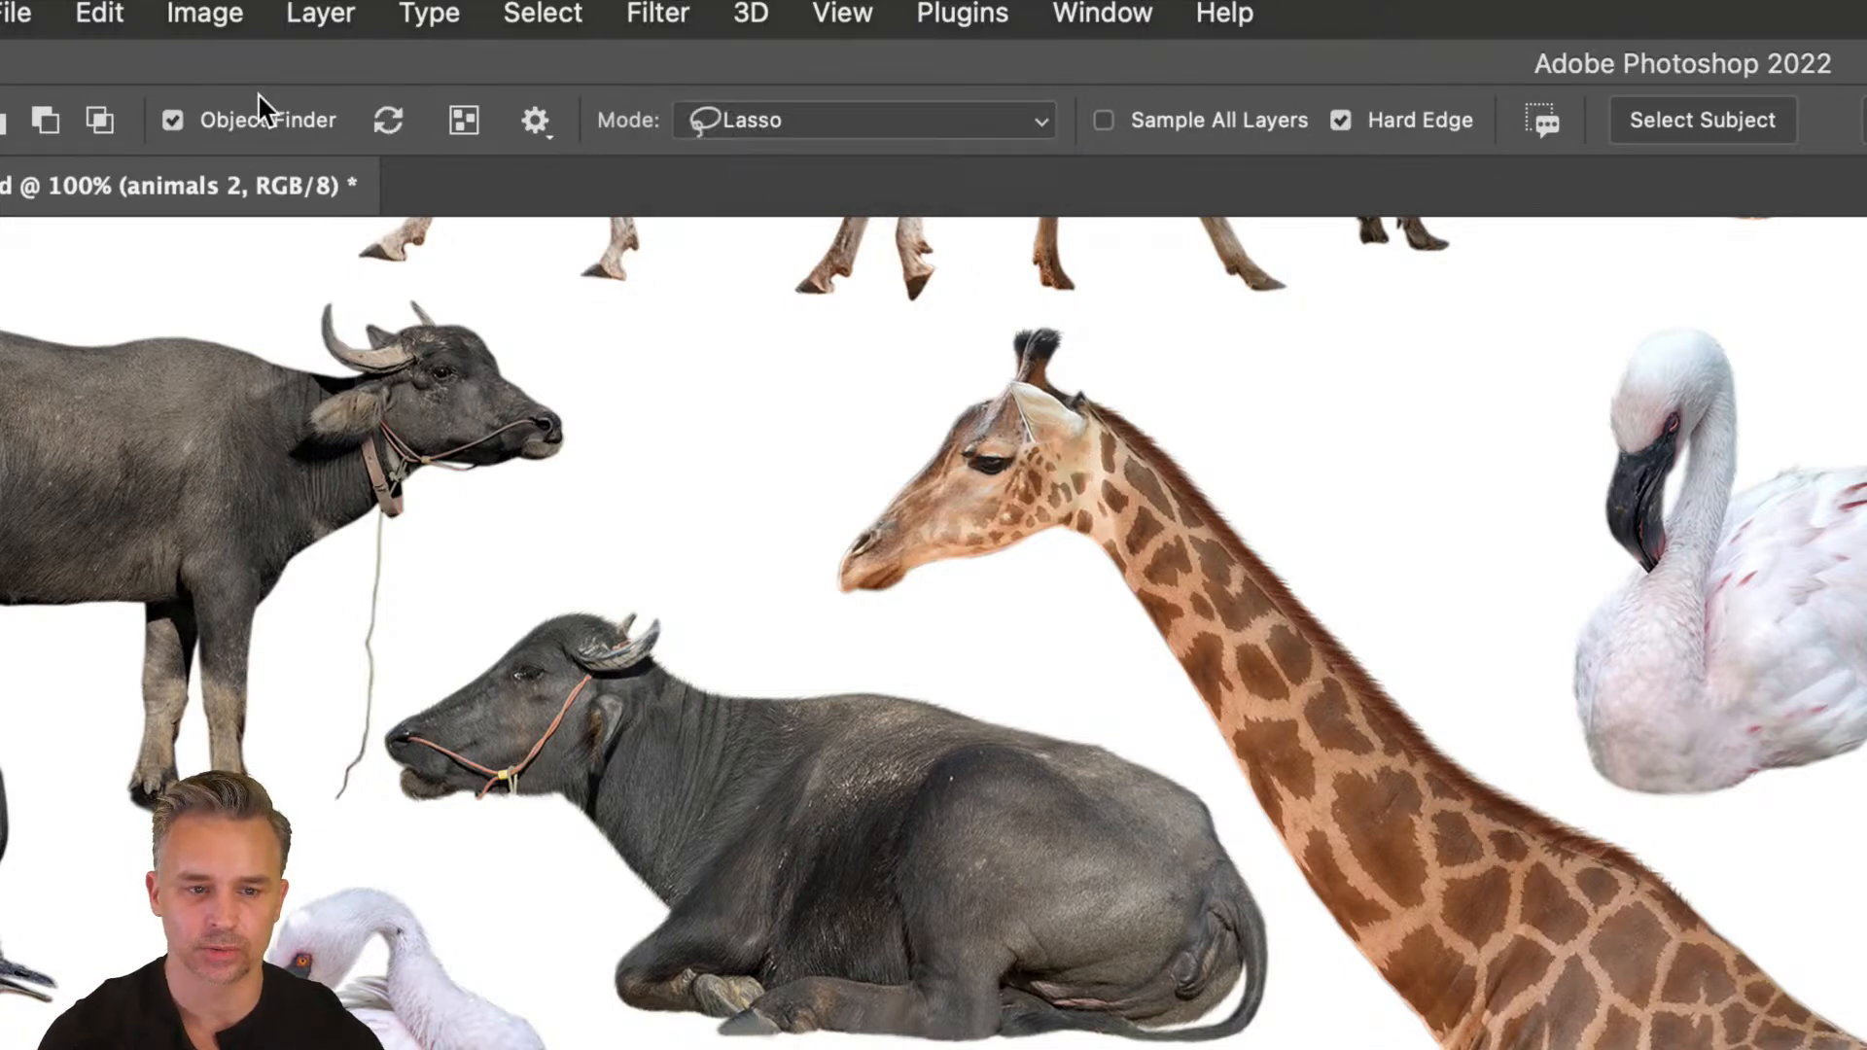
left_click(173, 120)
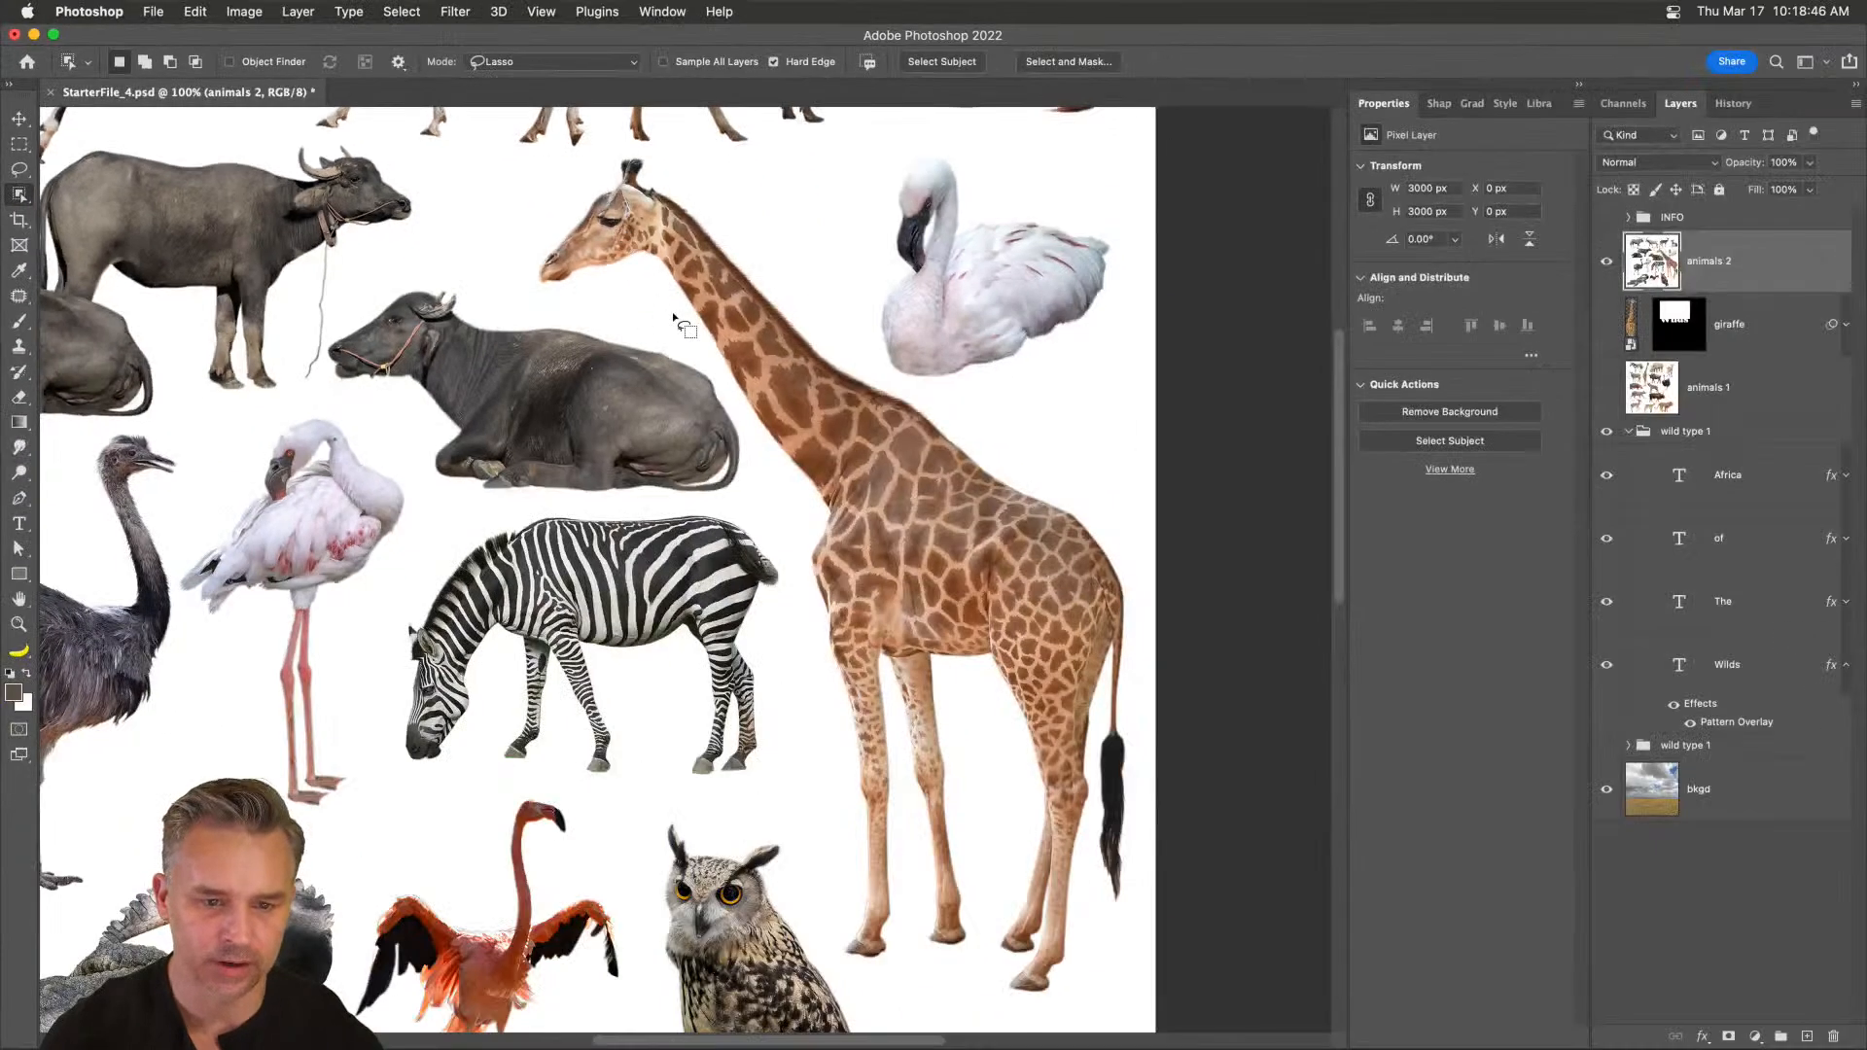
- Select the side-view giraffe with a loose outline, copy it to its own layer, and hide the animals 2 layer
mouse_move(674, 317)
left_mouse_down()
mouse_move(521, 283)
mouse_move(516, 220)
mouse_move(606, 157)
mouse_move(676, 170)
mouse_move(907, 386)
mouse_move(1006, 436)
mouse_move(1127, 539)
mouse_move(1179, 661)
mouse_move(1157, 906)
mouse_move(1133, 961)
mouse_move(1037, 998)
mouse_move(954, 1001)
mouse_move(845, 970)
mouse_move(820, 941)
mouse_move(782, 548)
mouse_move(746, 428)
mouse_move(665, 313)
left_mouse_up()
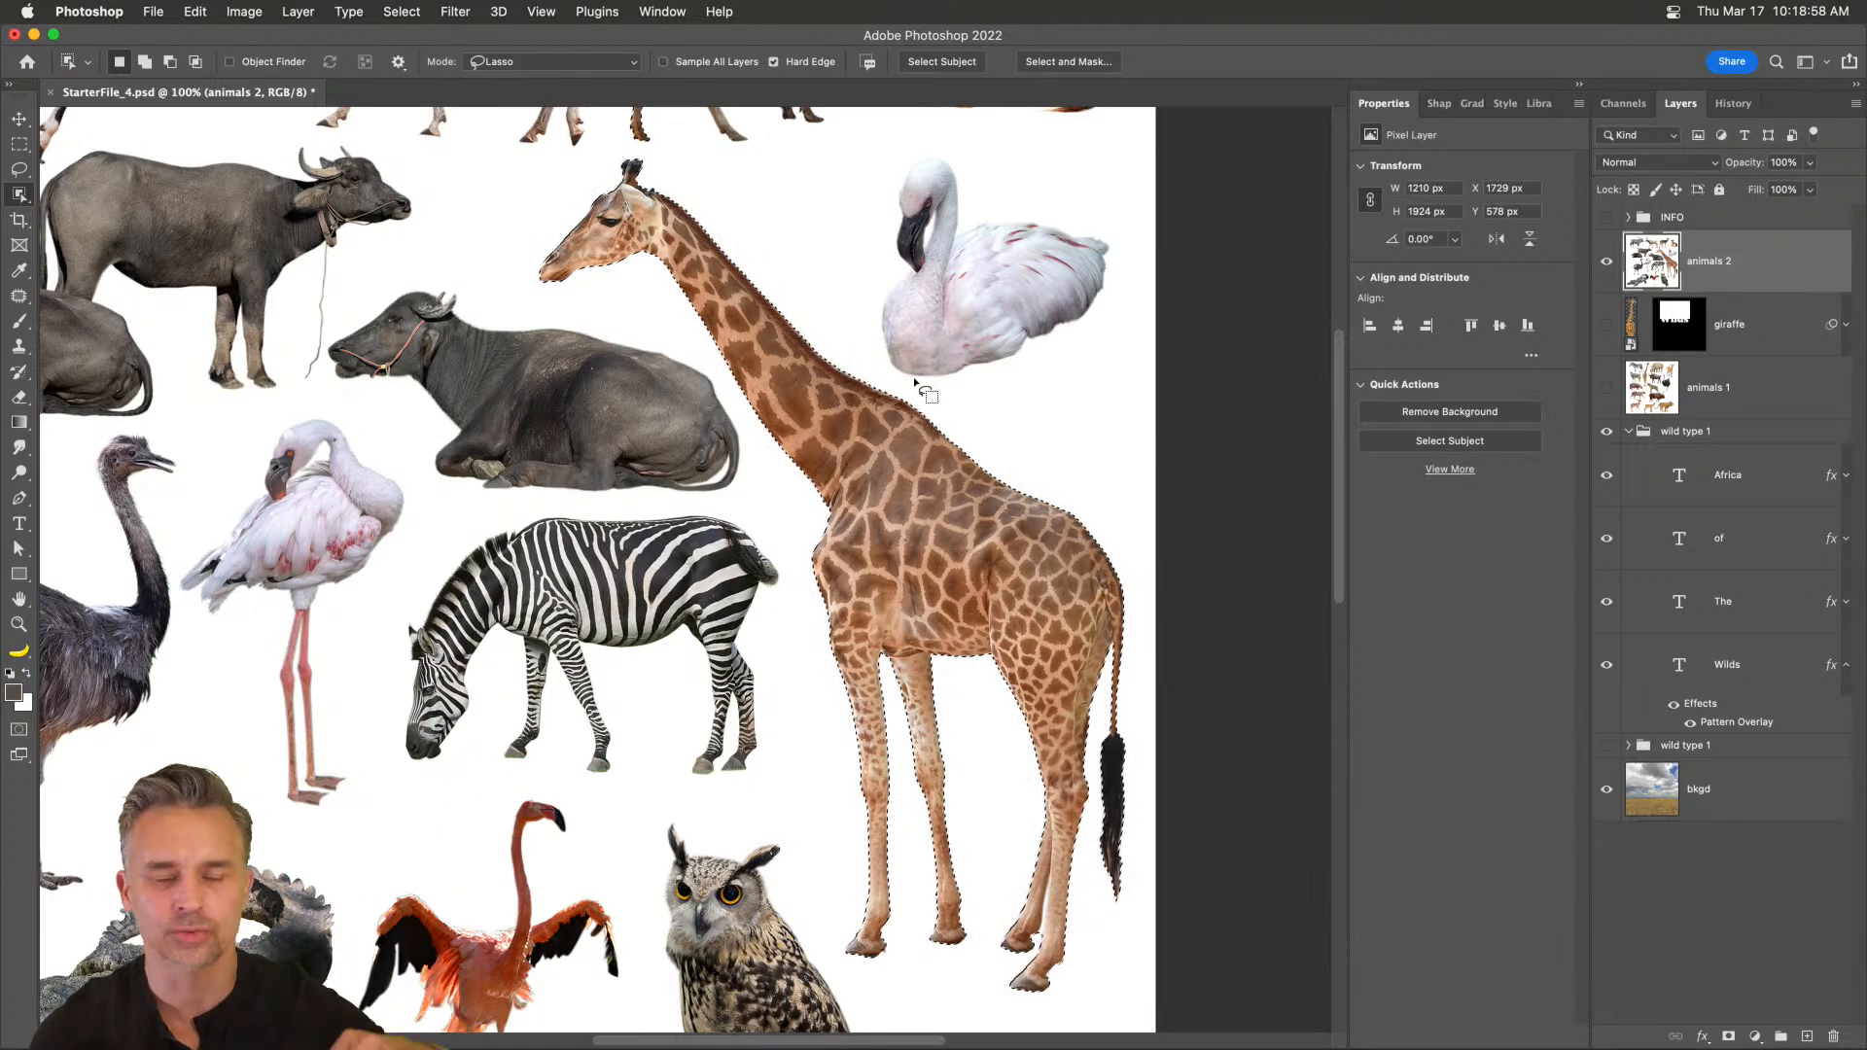
key("super+j")
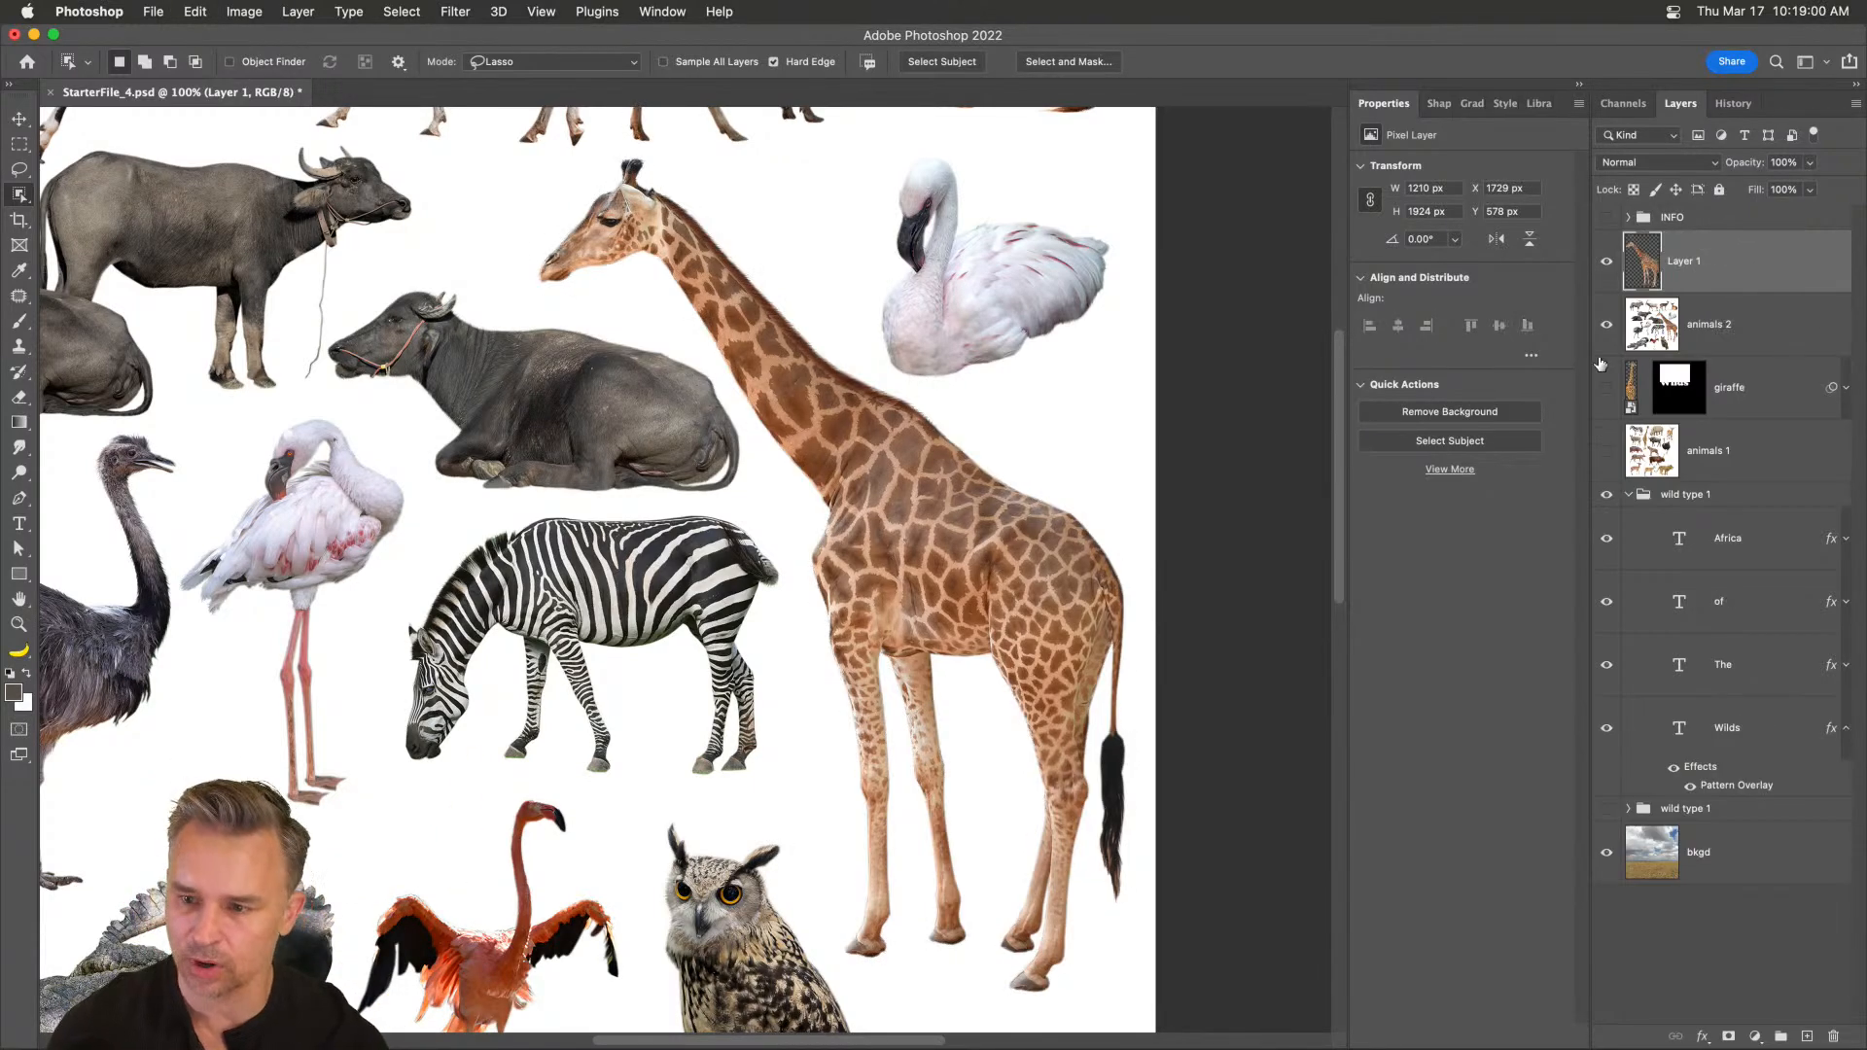
left_click(1604, 333)
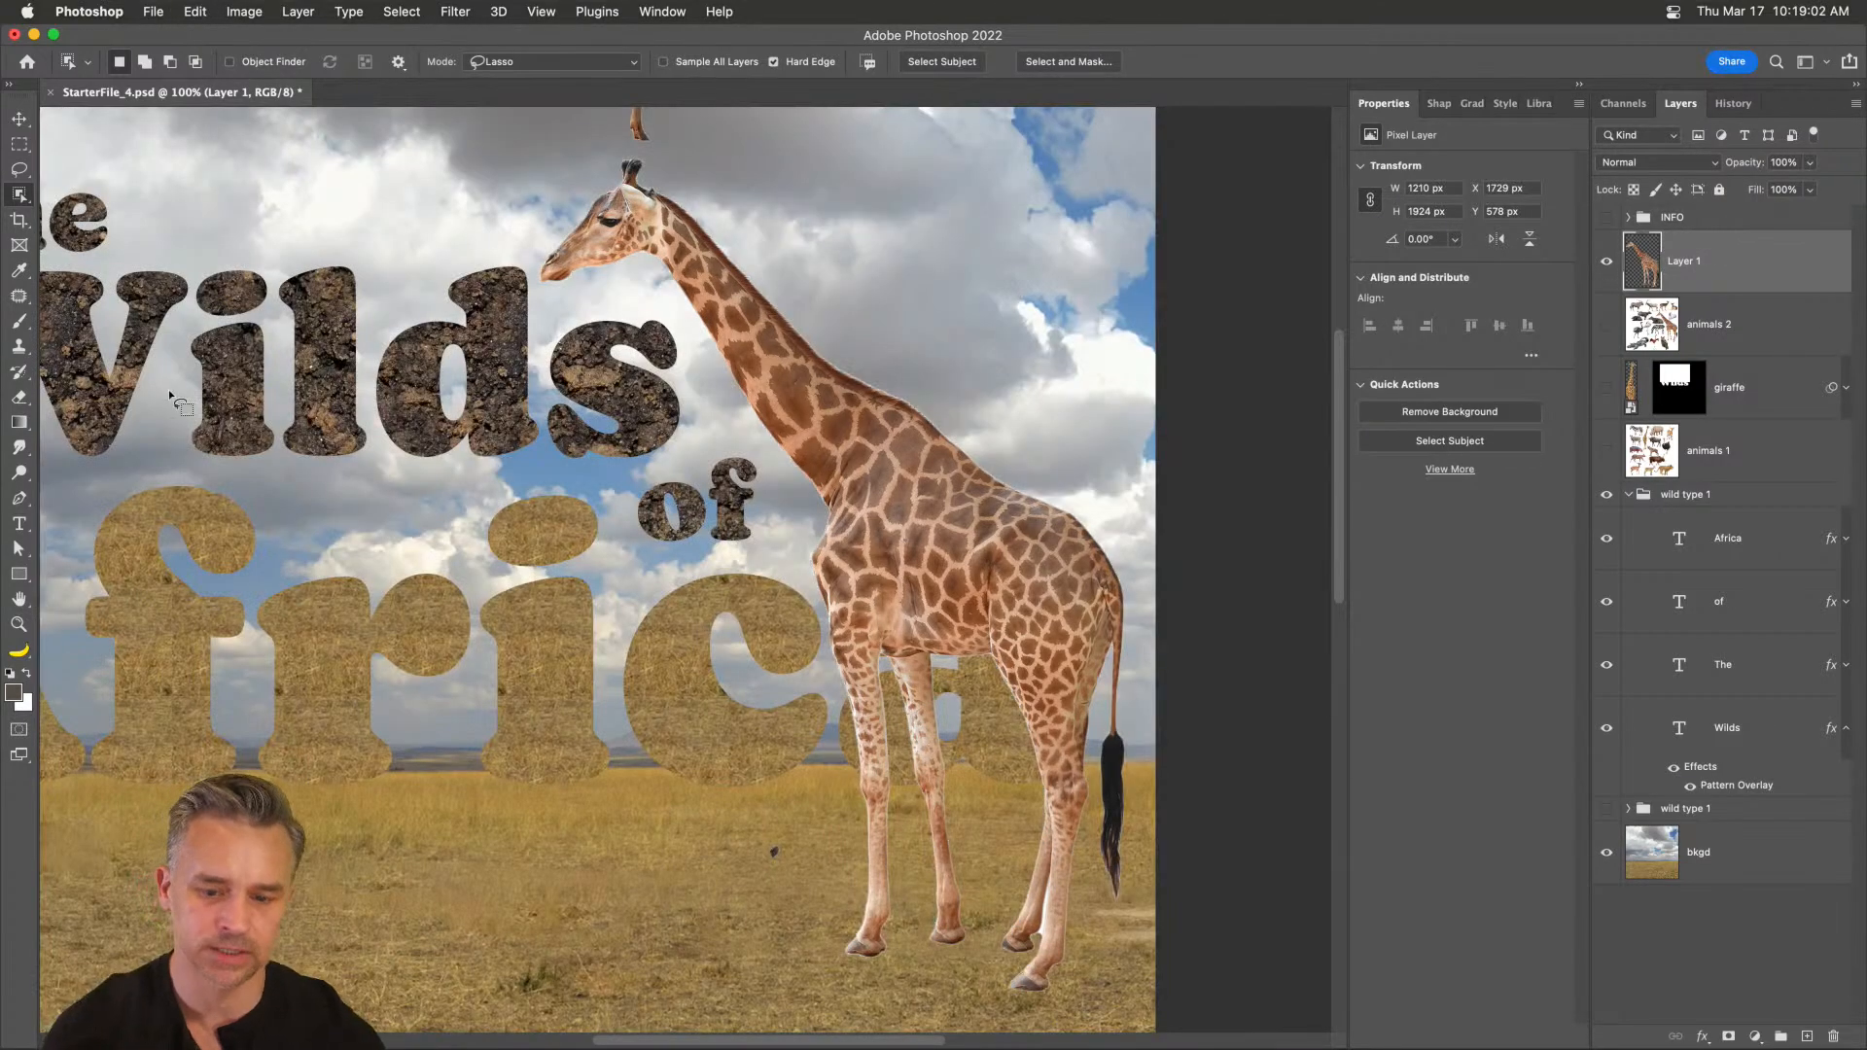
- Flip the copied giraffe horizontally and convert its layer to a Smart Object
key("super+t")
right_click(895, 512)
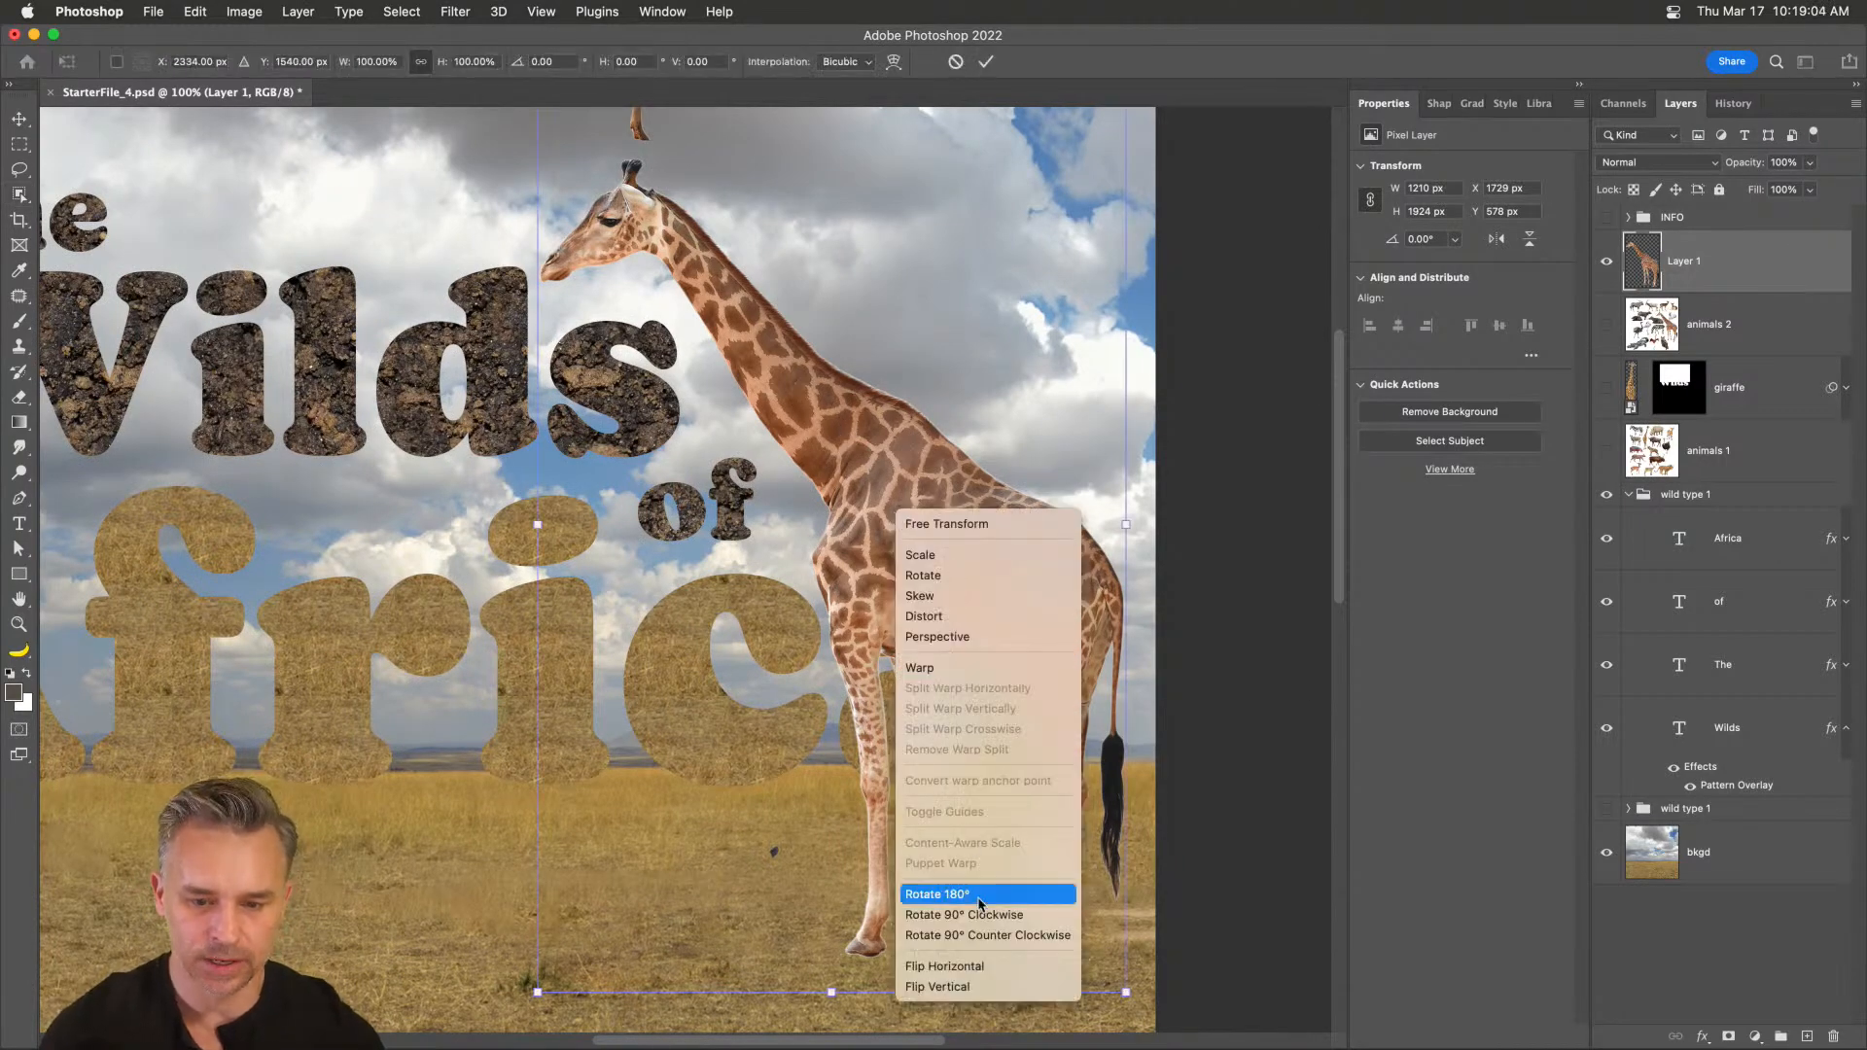
left_click(966, 976)
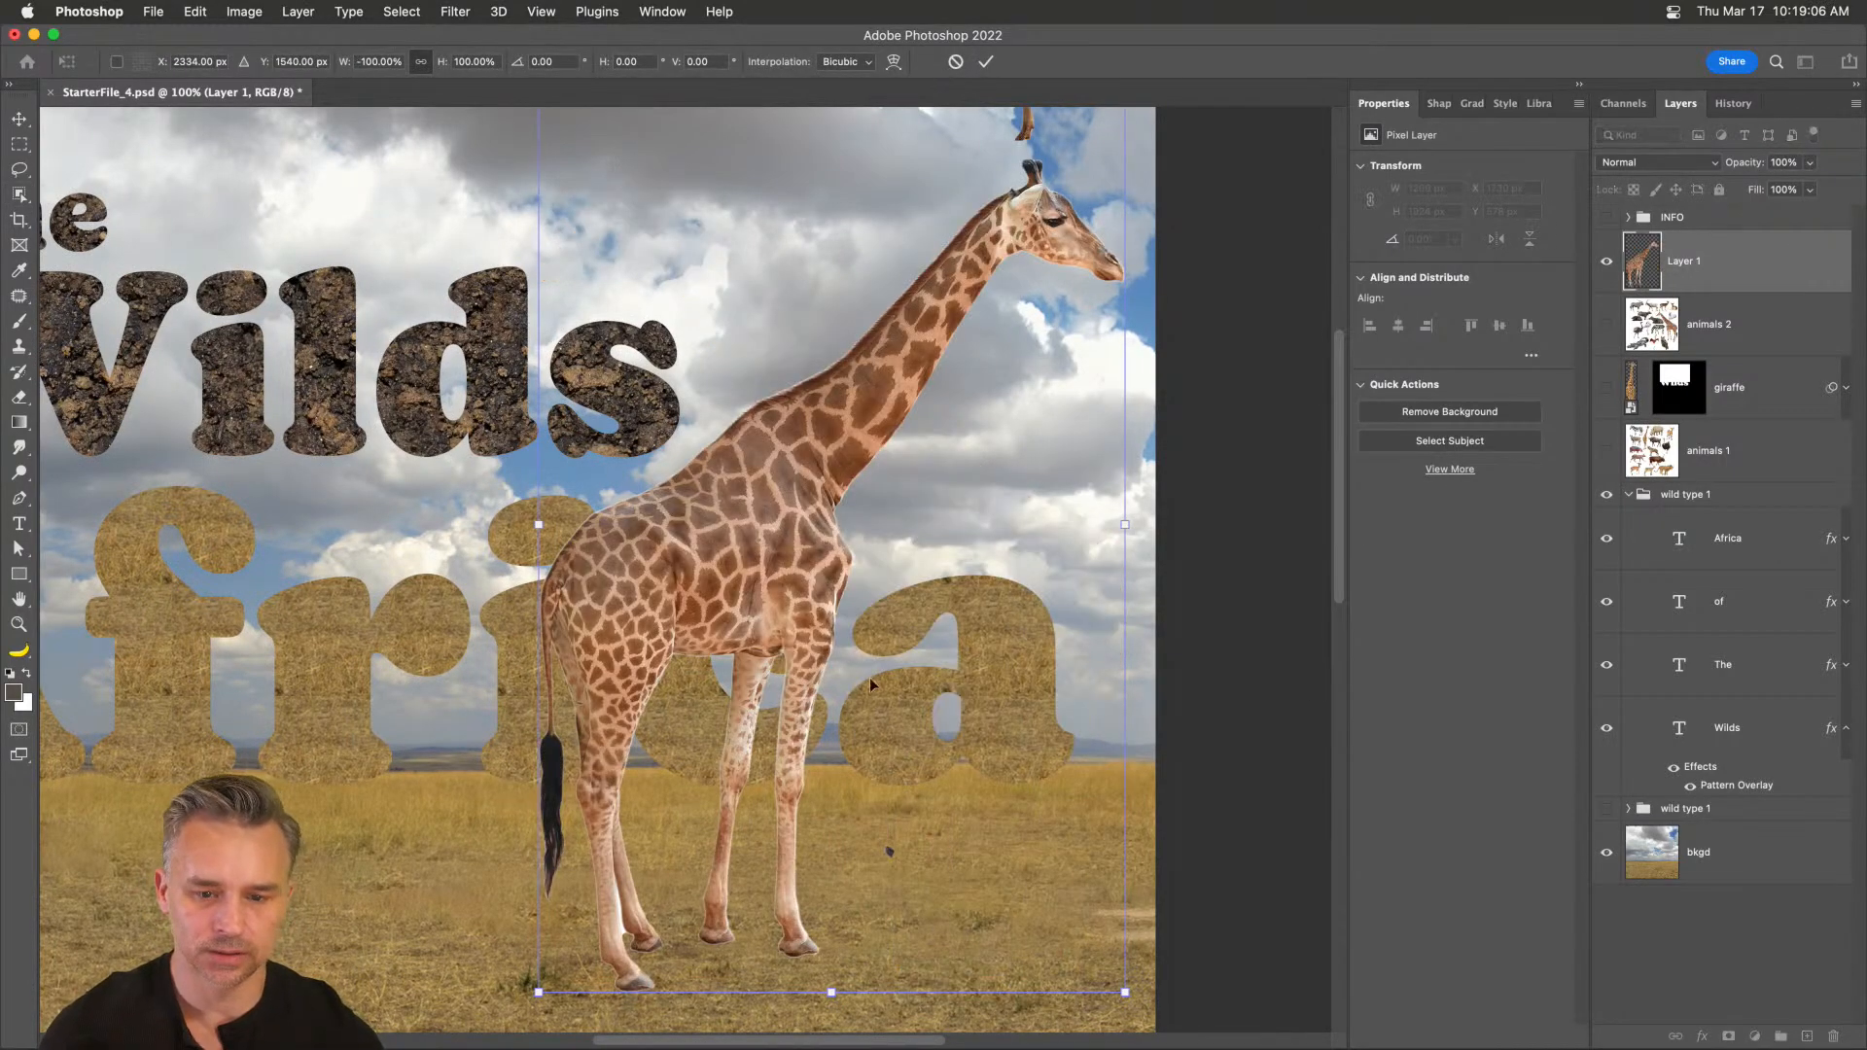
key("Return")
key("w")
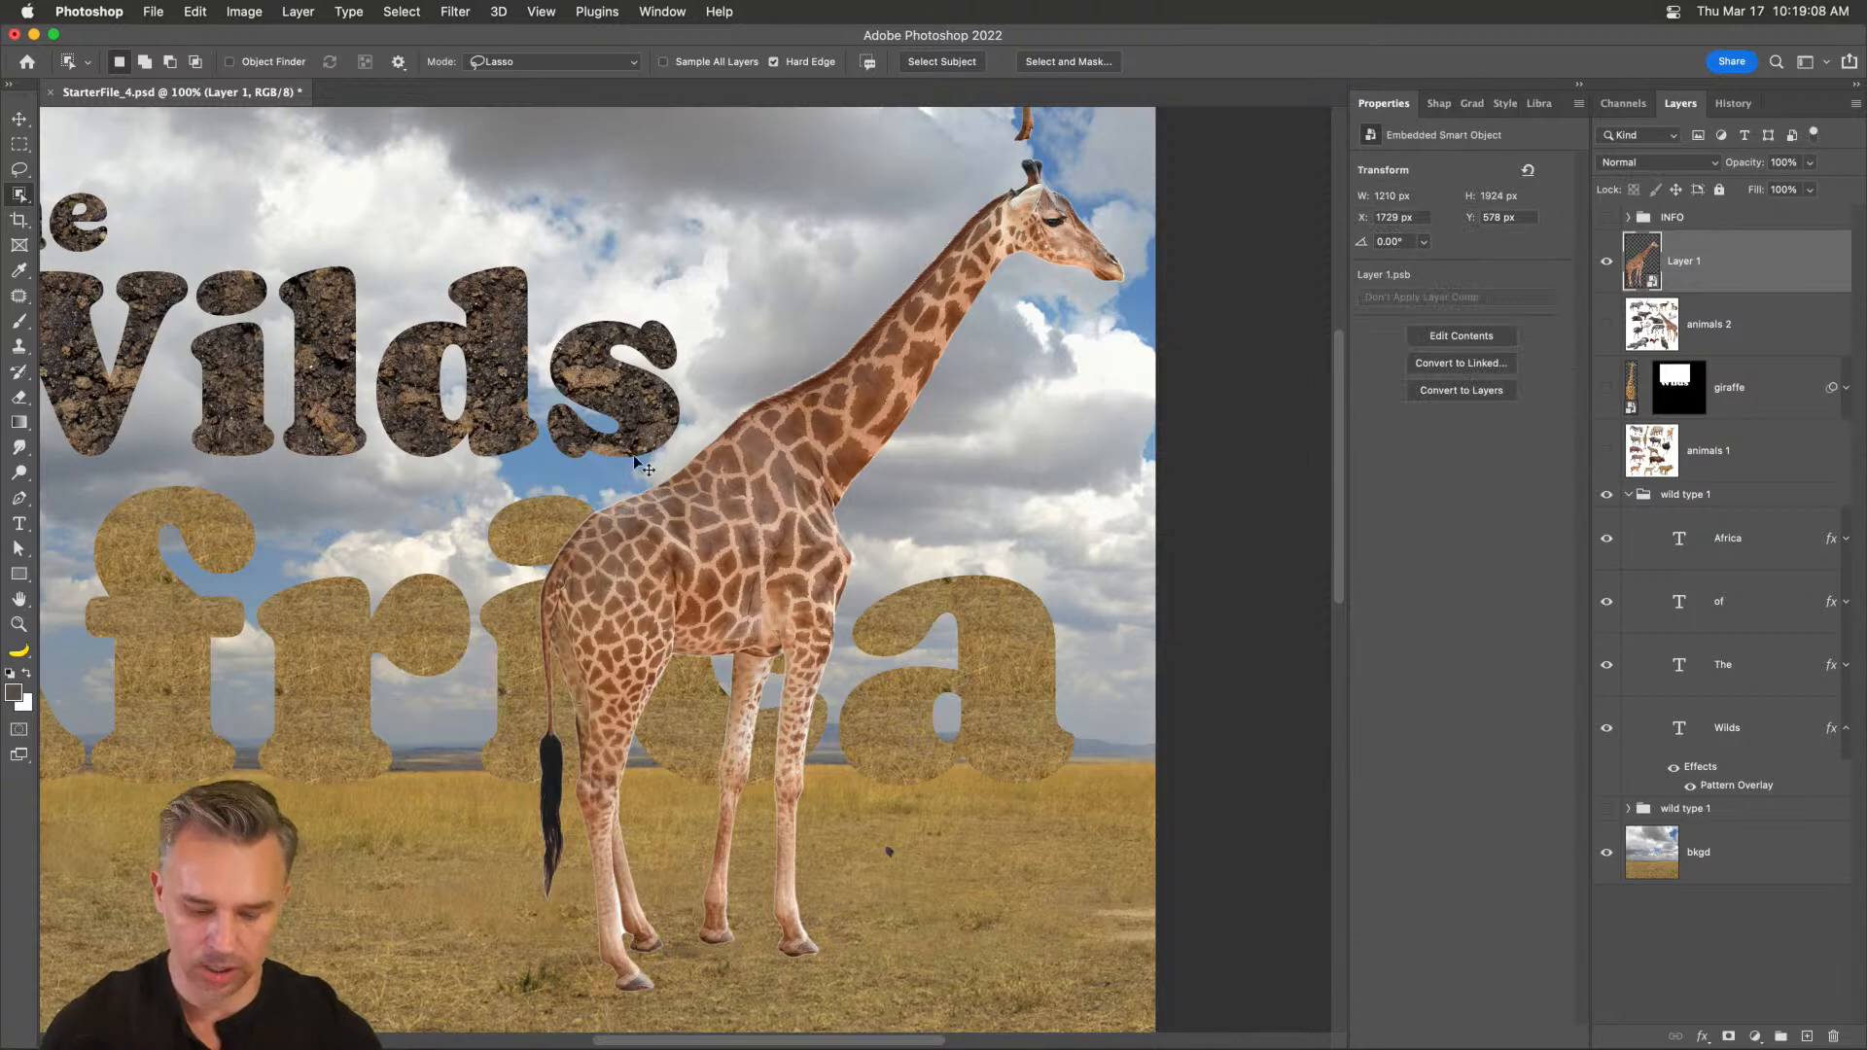
- Scale the flipped giraffe down to about 494 × 787 px and place it over the "f" of "Africa"
key("super+t")
left_click_drag(1128, 994, 780, 440)
left_click_drag(575, 303, 1555, 467)
key("super+equal")
key("super+equal")
key("Return")
left_click_drag(505, 385, 607, 393)
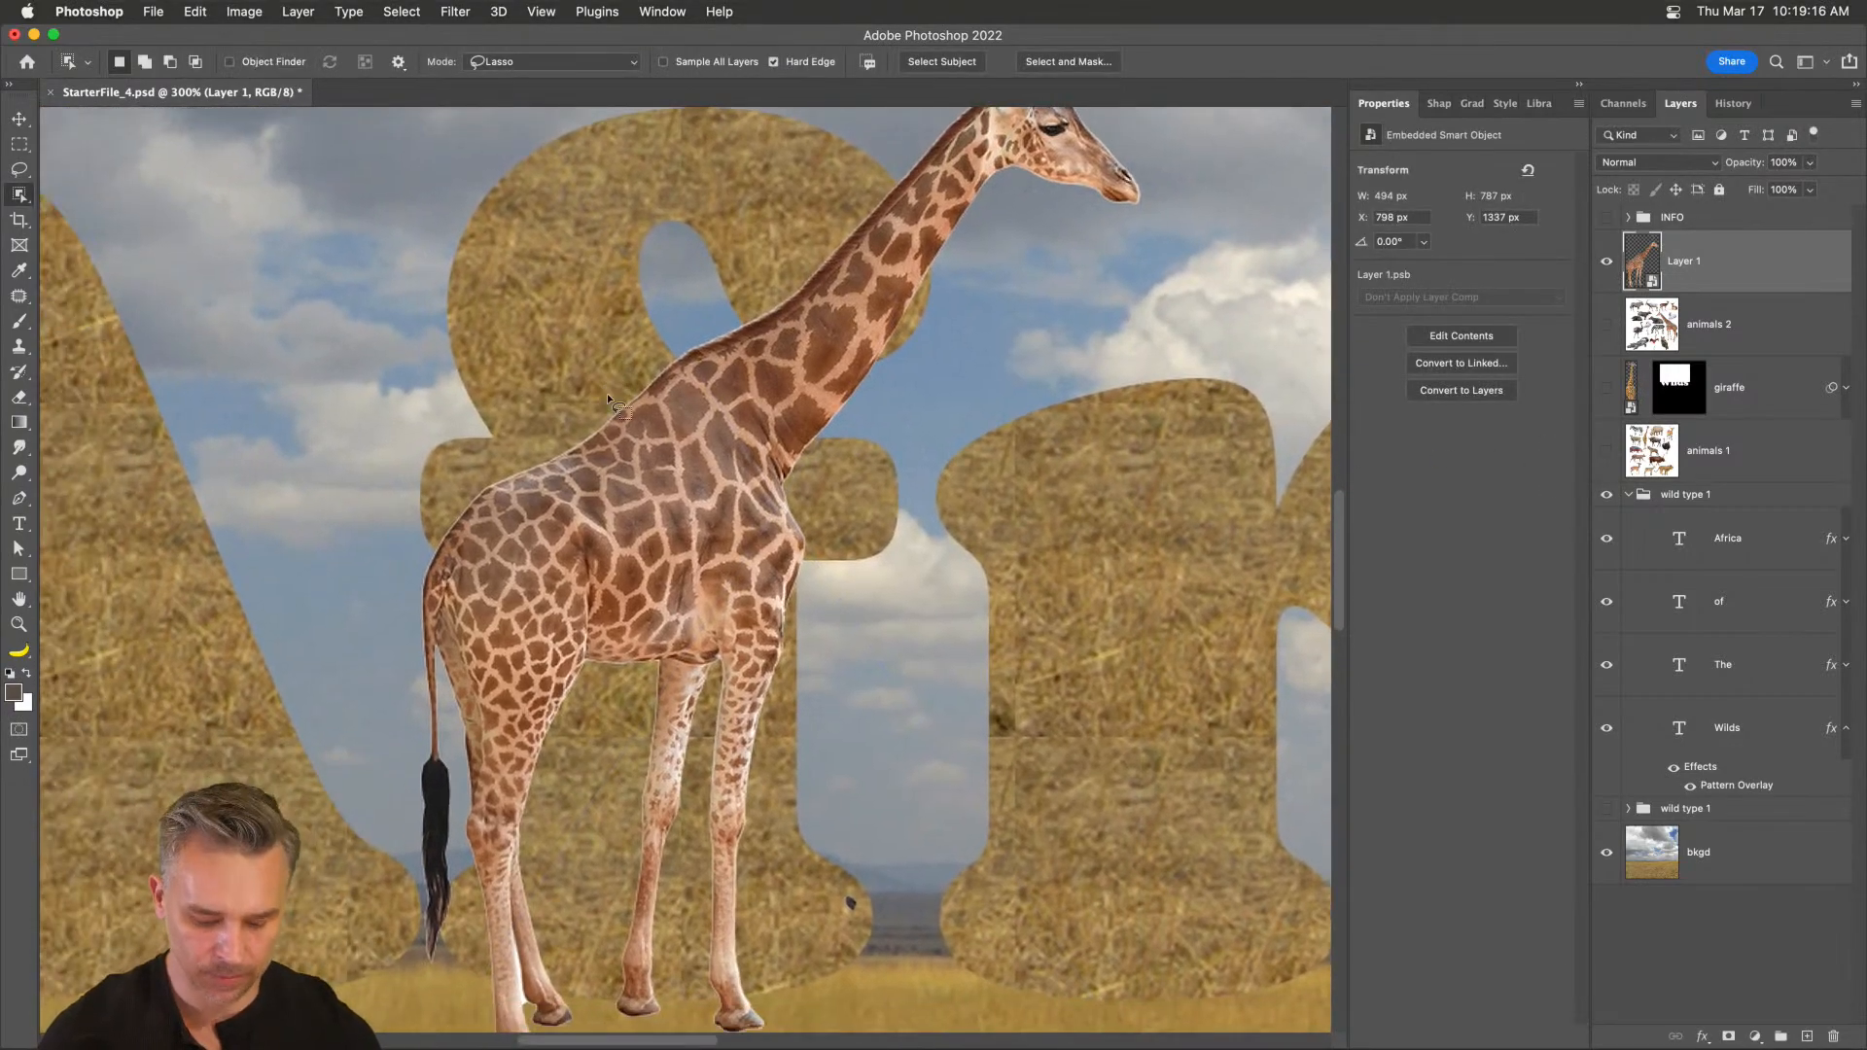
- Start a Puppet Warp on the flipped giraffe, pin its body, and bend the neck upright along the stem of the "f"
left_click(195, 12)
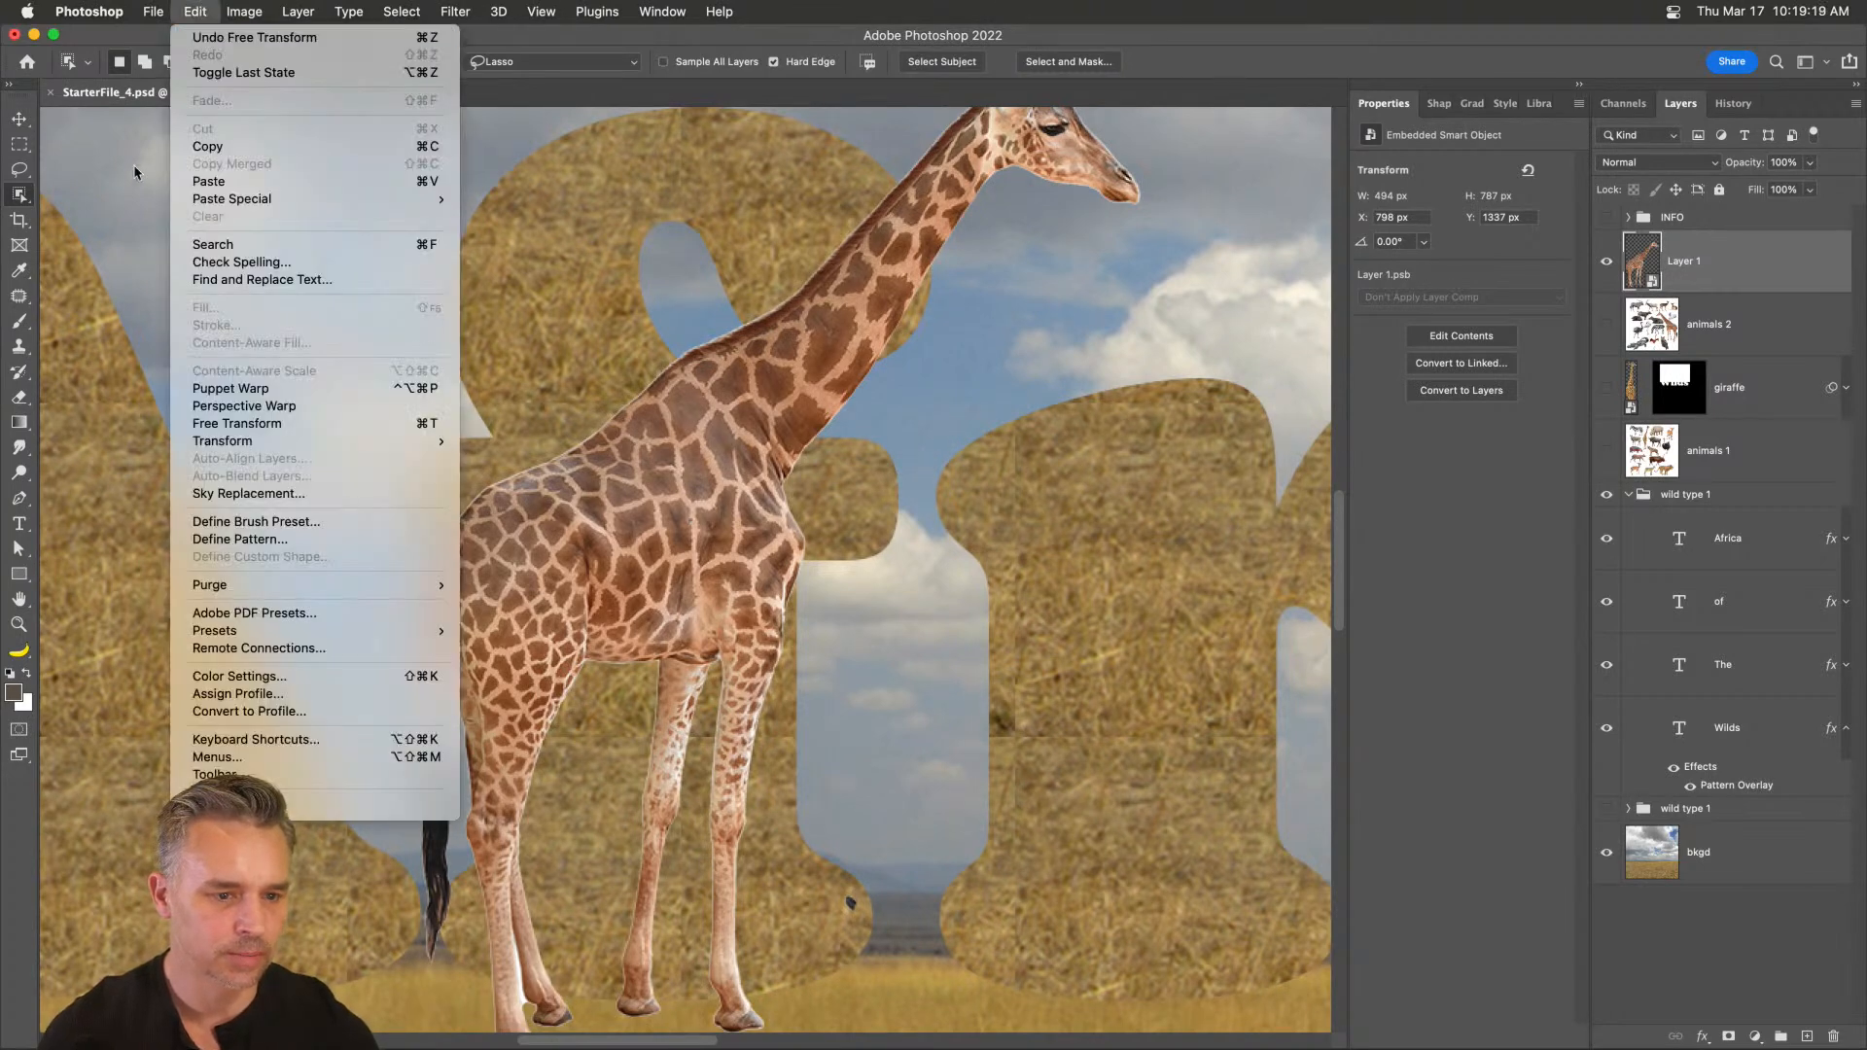
left_click(204, 389)
left_click(516, 567)
left_click(737, 528)
left_click_drag(724, 412, 568, 377)
left_click_drag(419, 262, 427, 553)
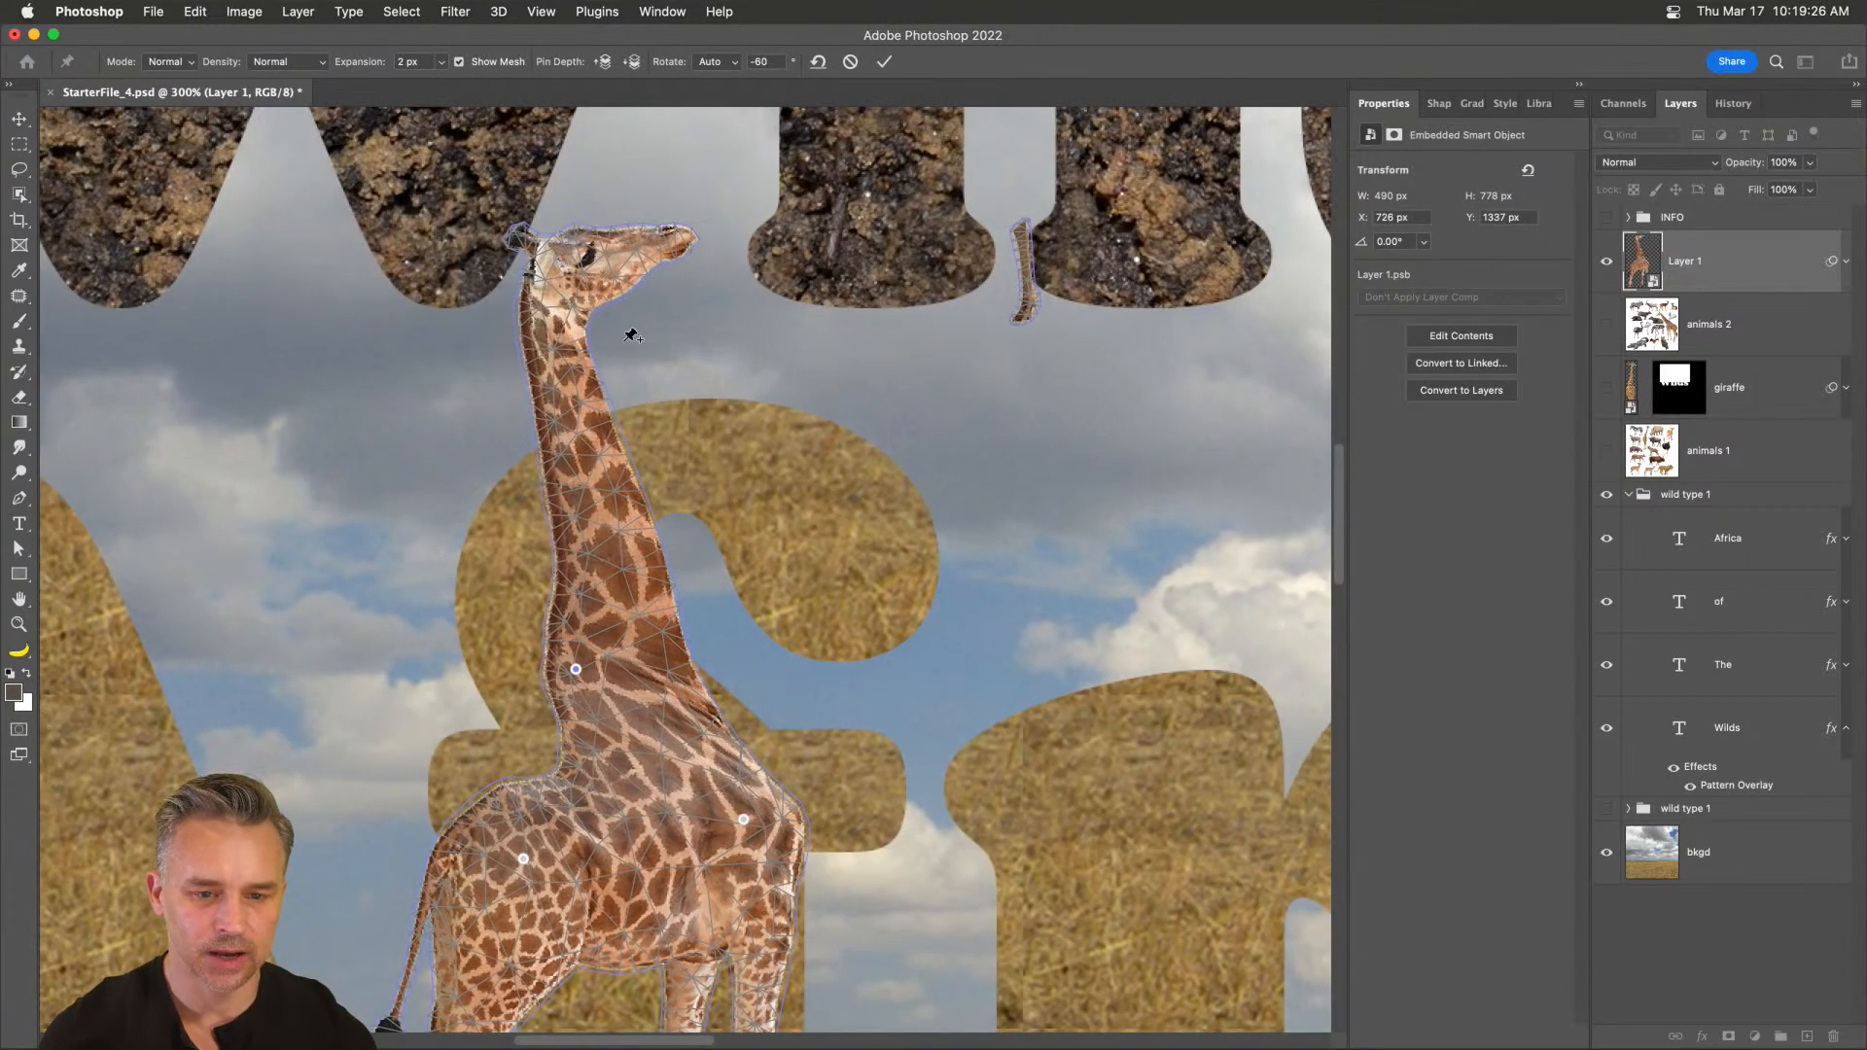
- Curl the giraffe's neck and head down along the hook of the "f", refine the chest and neck pins, and apply the warp
left_click_drag(564, 281, 851, 506)
left_click_drag(658, 547, 598, 545)
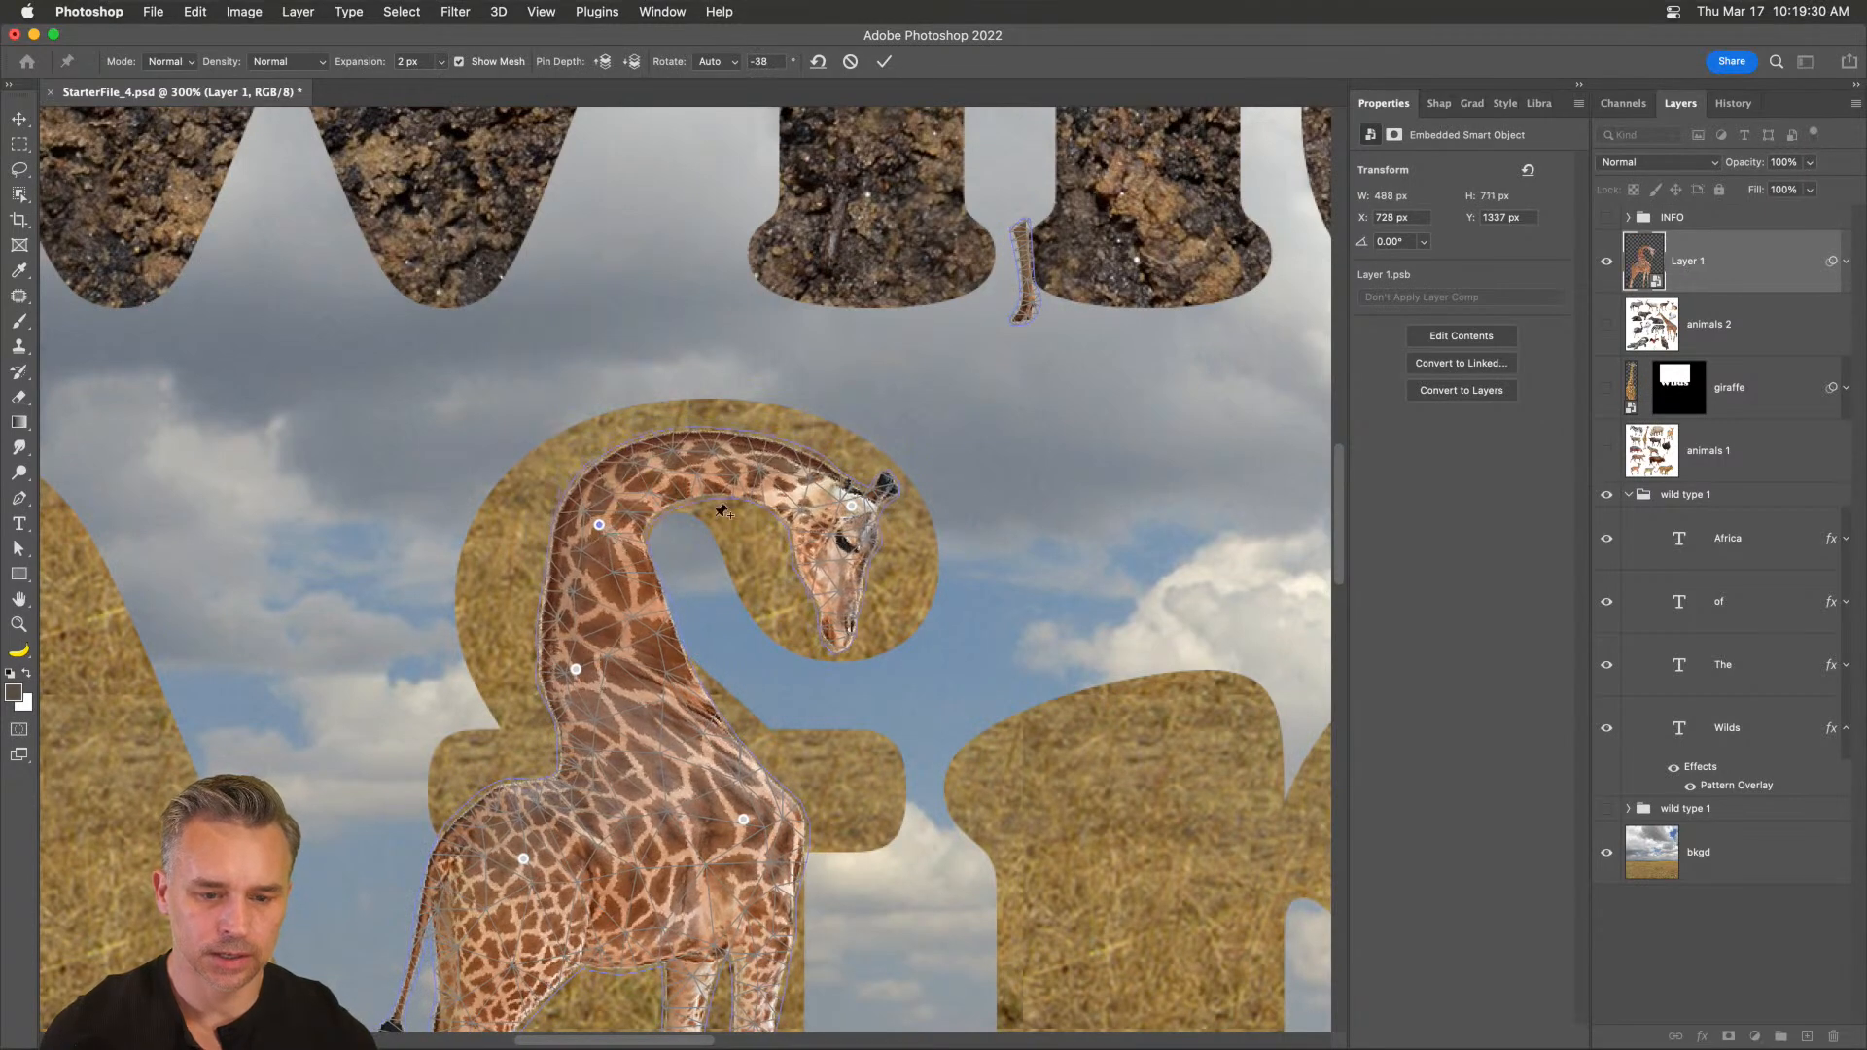
left_click_drag(854, 514, 852, 489)
scroll(621, 480, "down", 5)
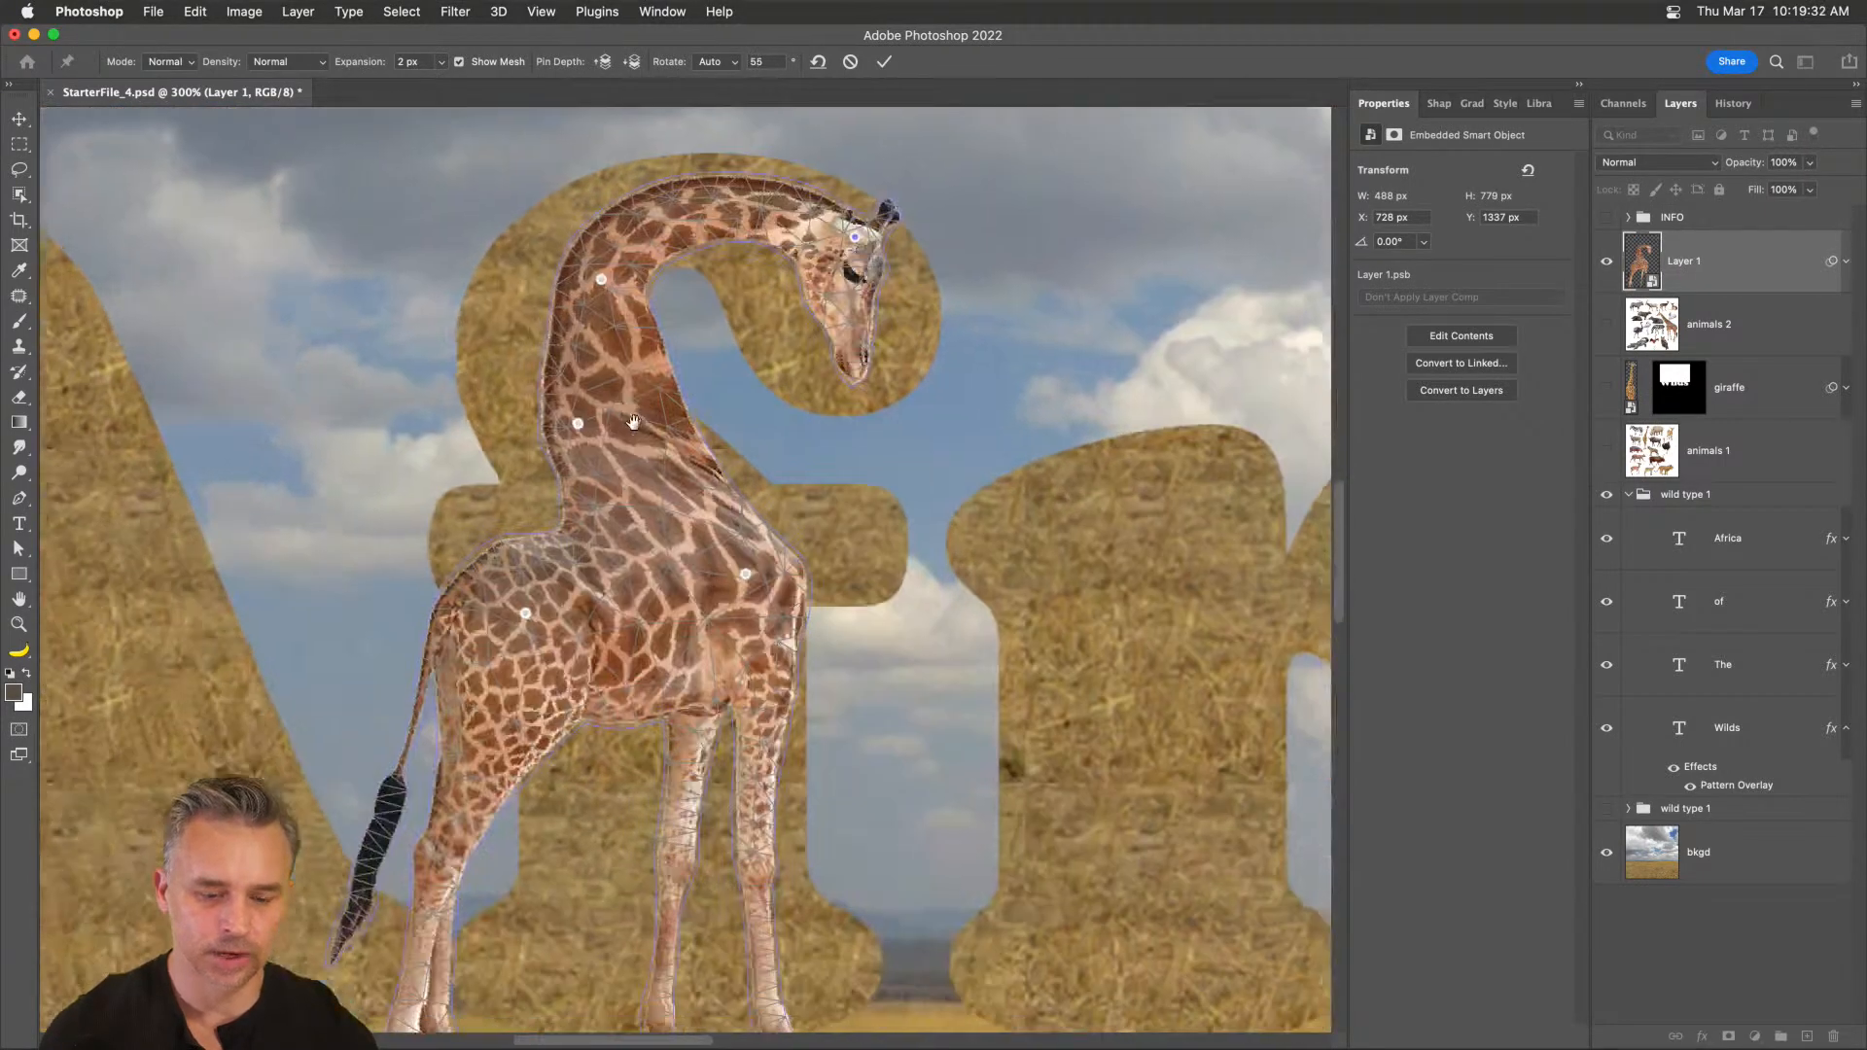
left_click_drag(744, 572, 701, 581)
mouse_move(574, 421)
left_mouse_down()
mouse_move(579, 399)
mouse_move(557, 406)
left_mouse_up()
key("Return")
key("w")
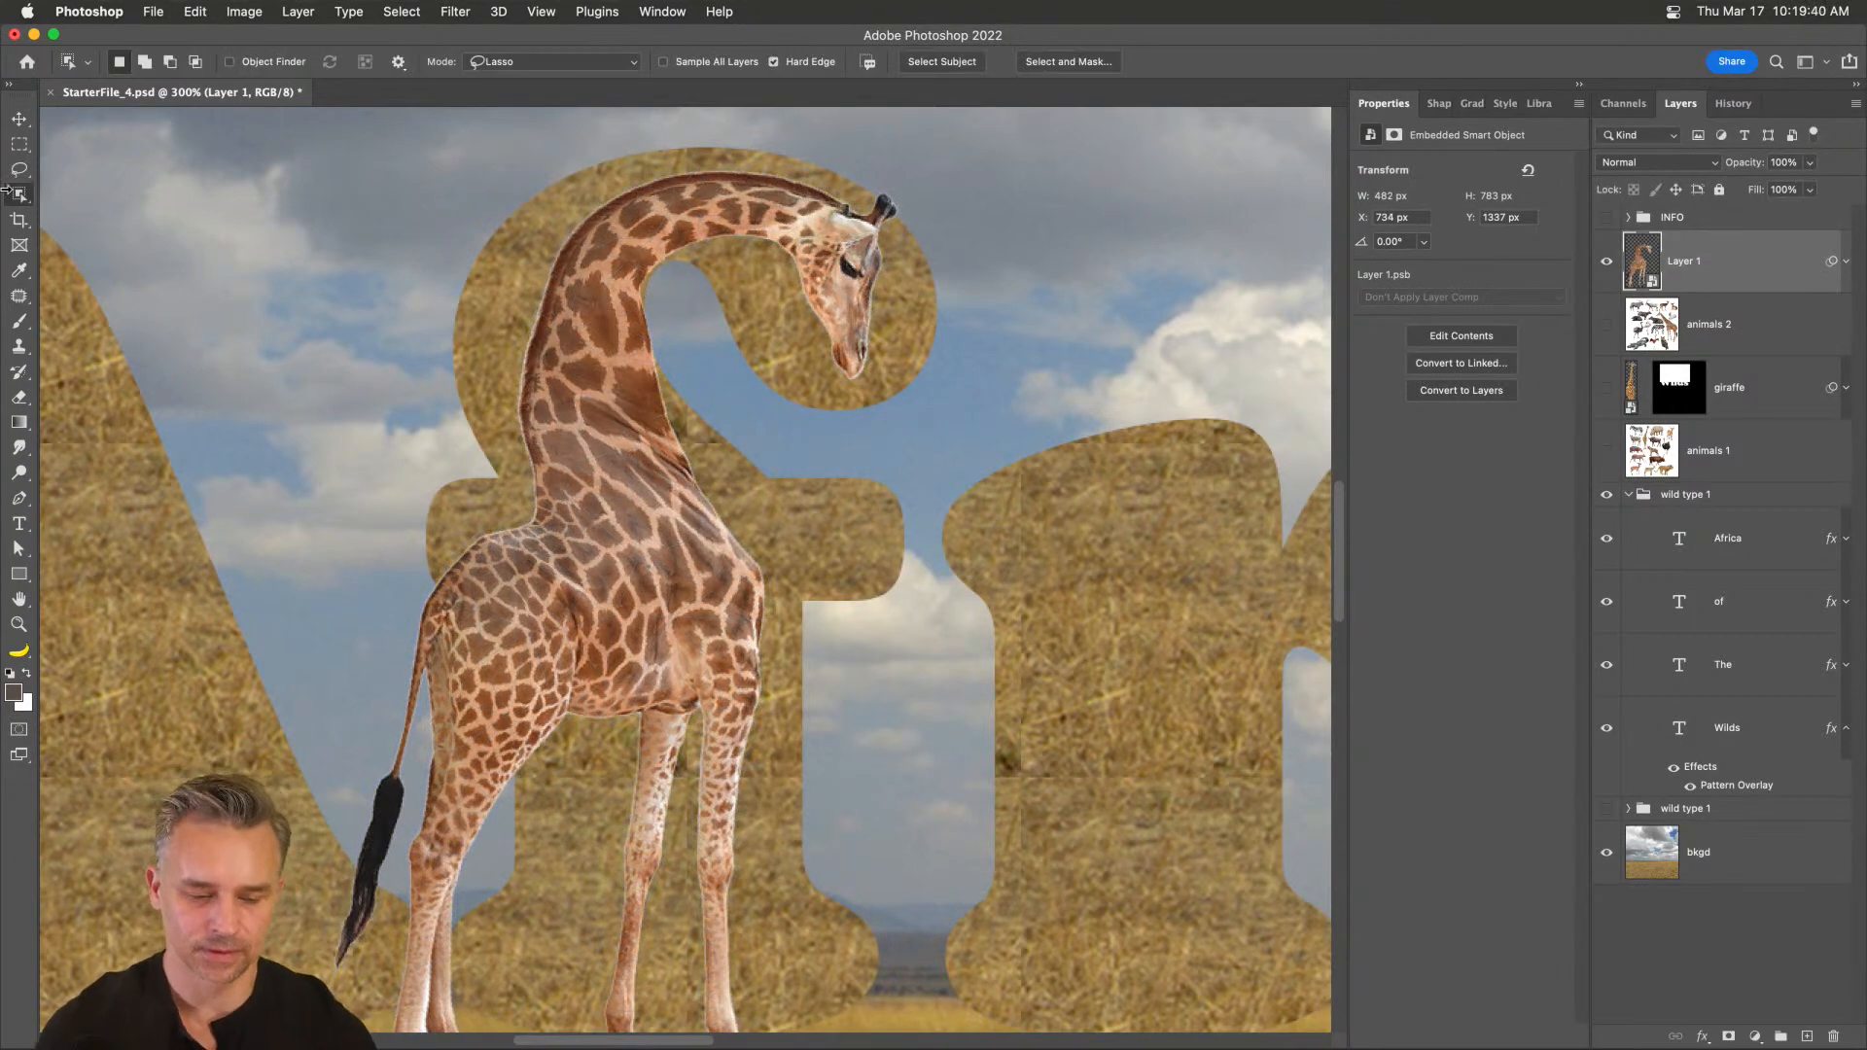
- Nudge the warped giraffe over the "f" to about X 737, Y 1336 px
key("super+minus")
left_click(19, 117)
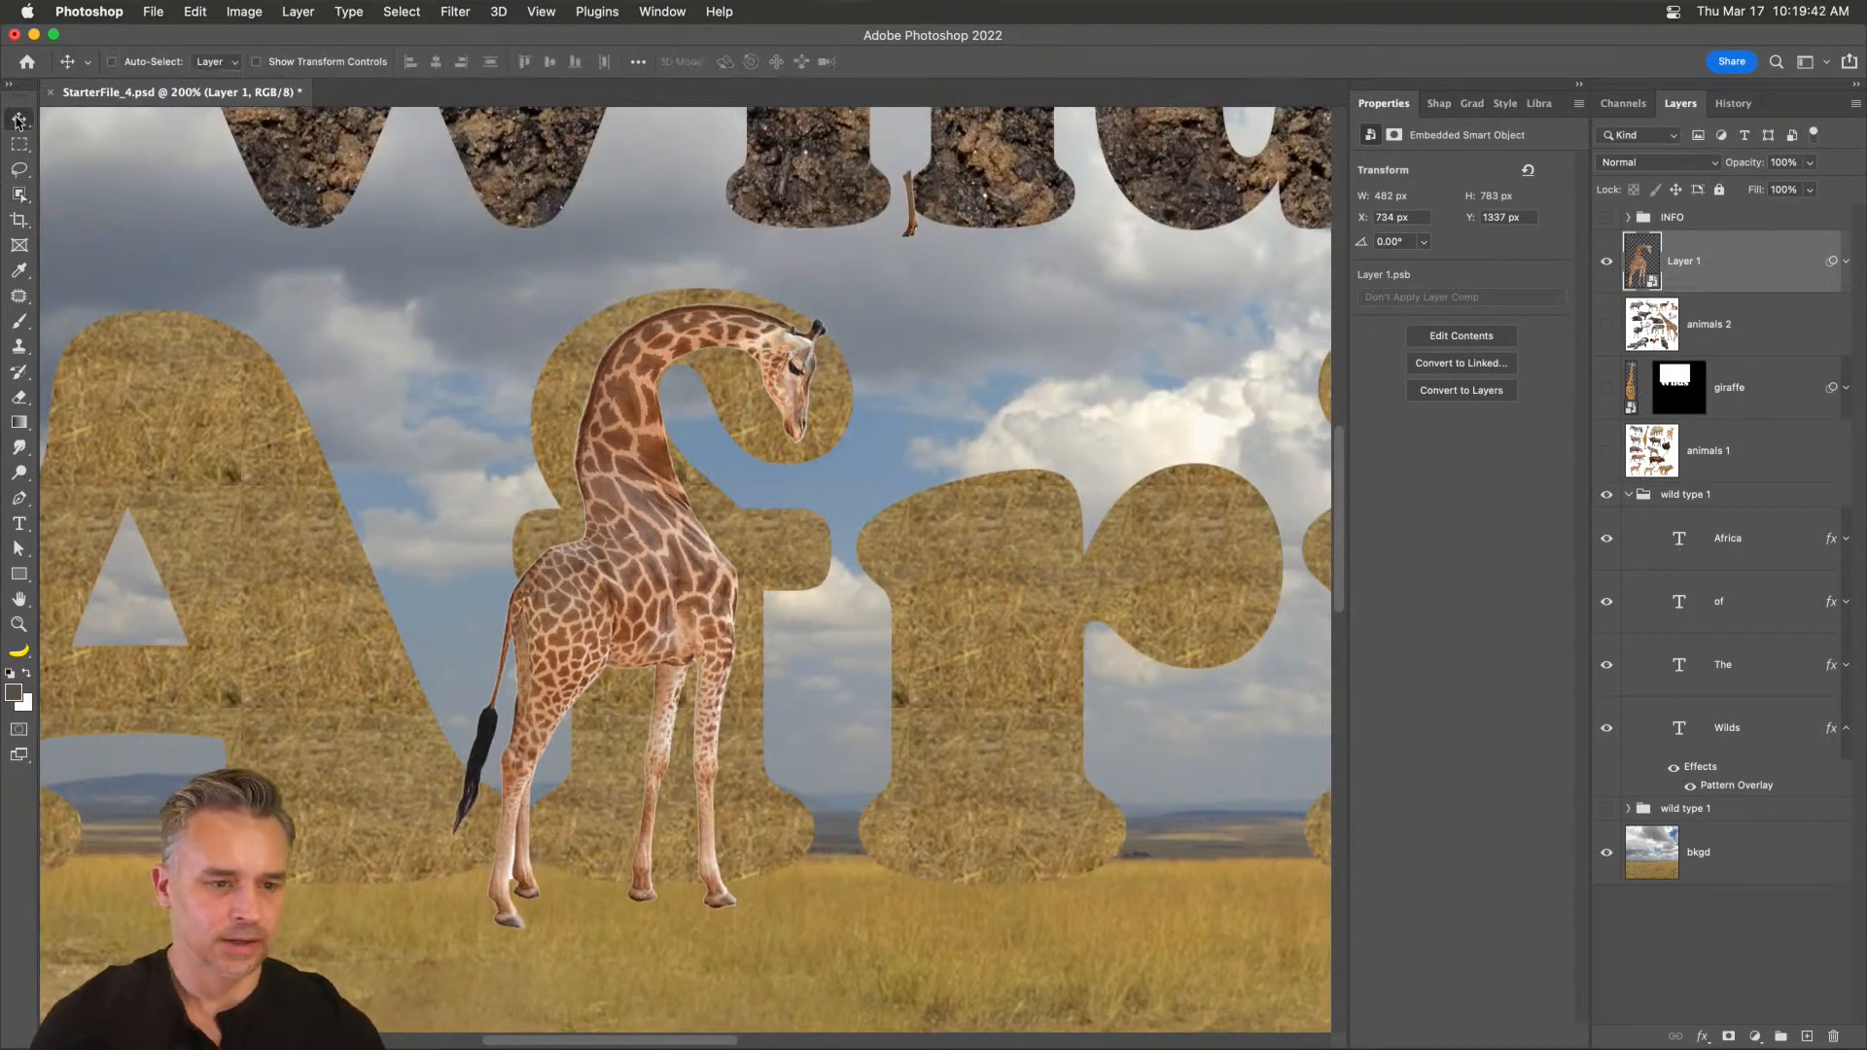
scroll(395, 678, "up", 2)
scroll(395, 679, "right", 2)
left_click_drag(528, 669, 519, 681)
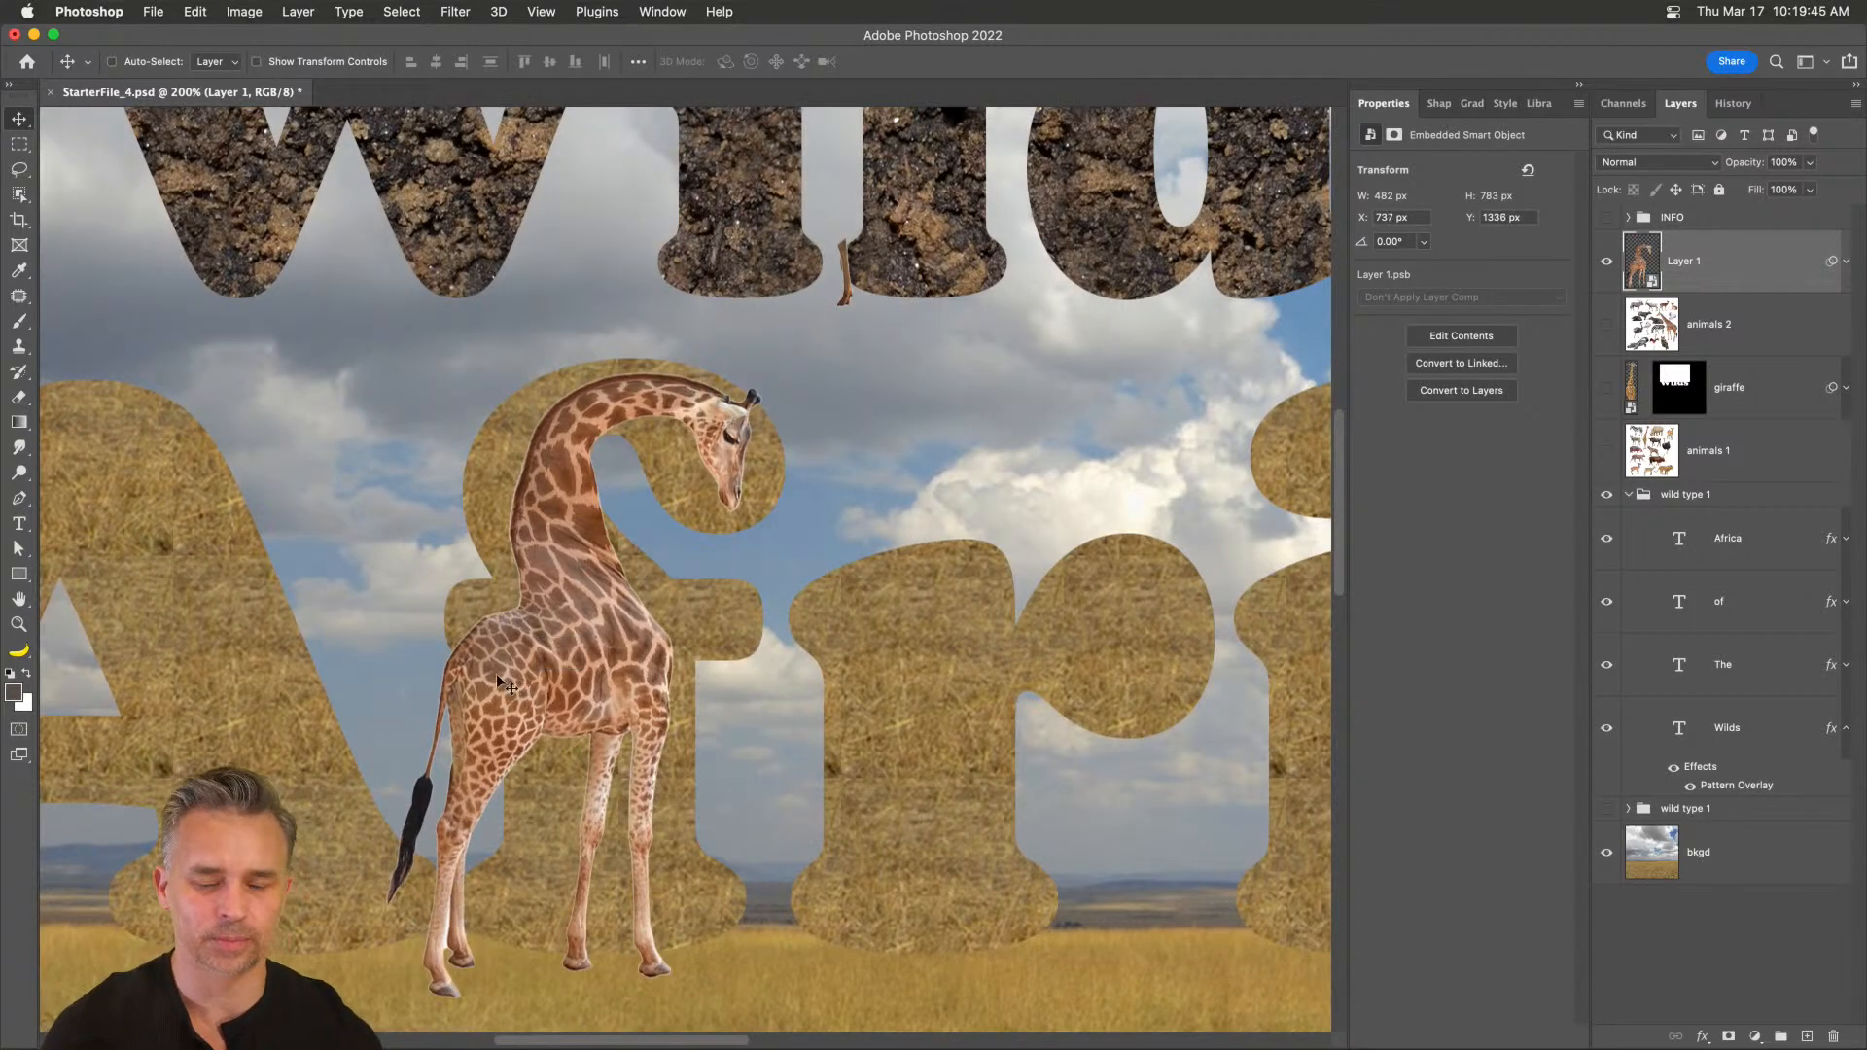
- Open the warped giraffe's Smart Object contents, delete the stray leg fragment above the head, then save and close them
double_click(1636, 272)
left_click(18, 168)
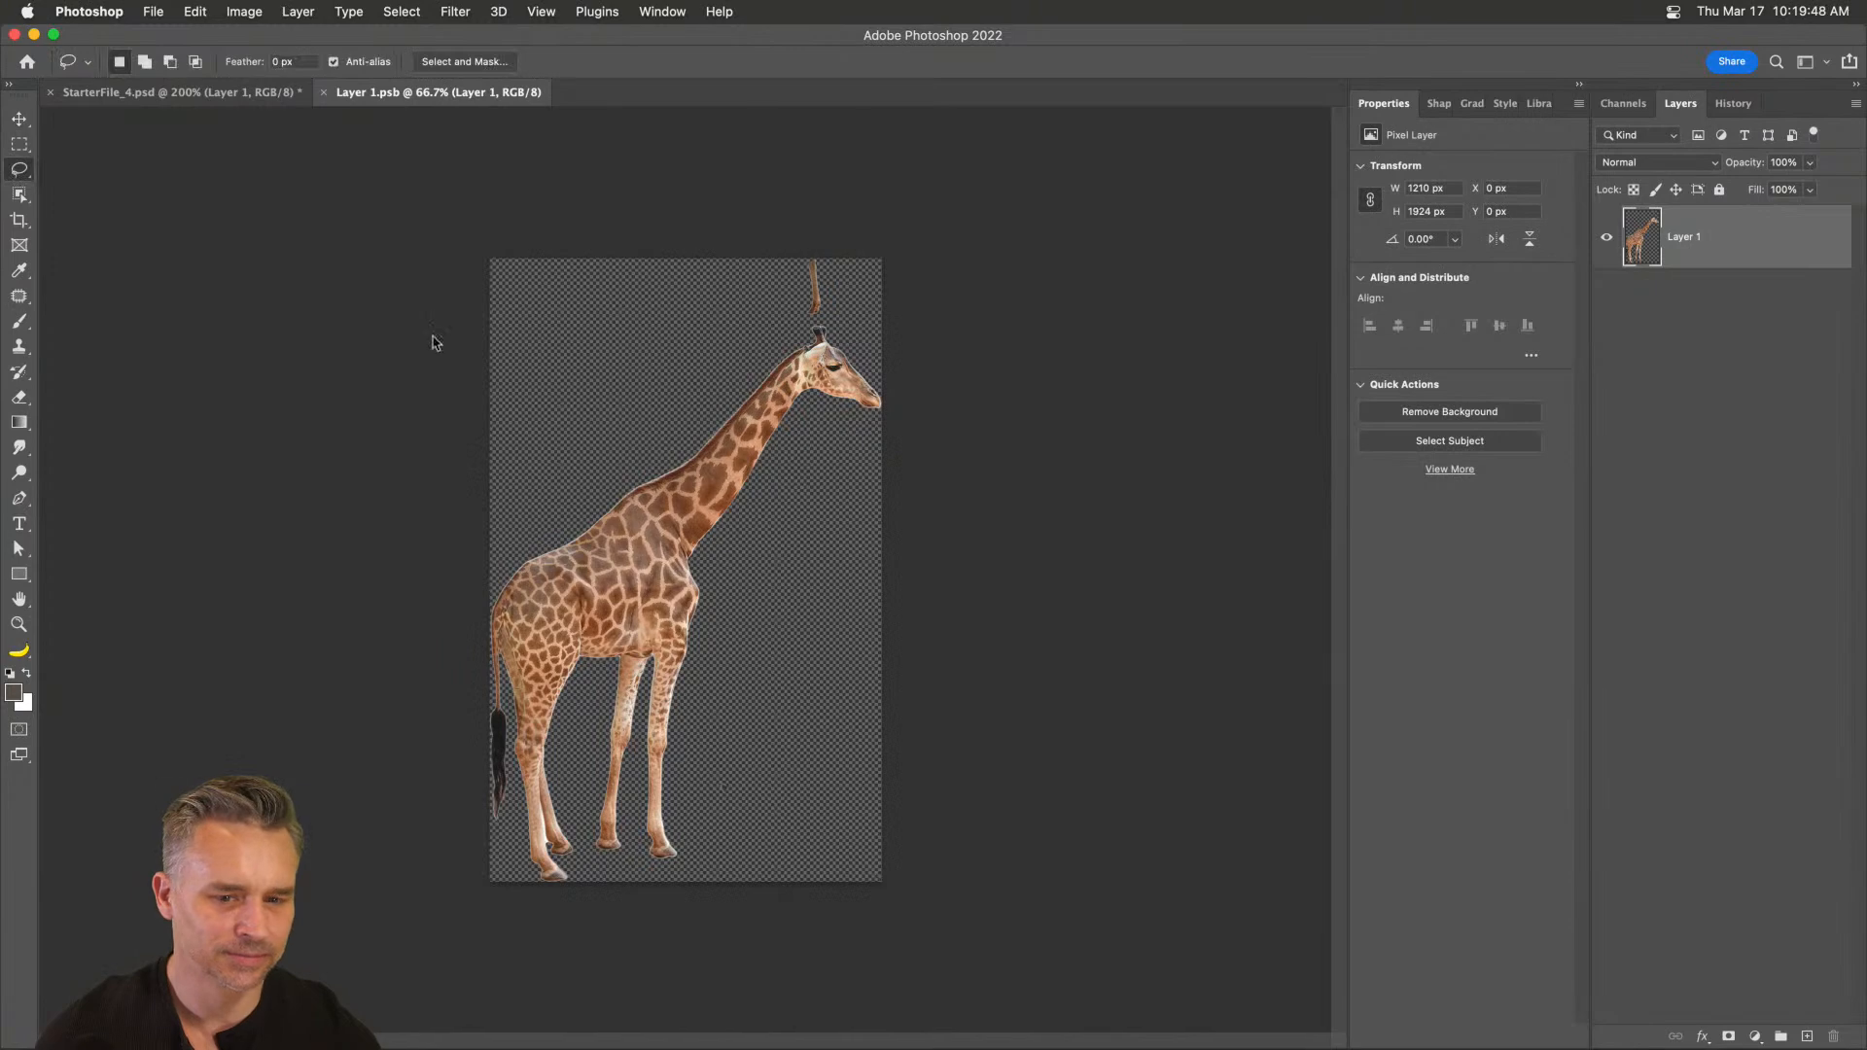
mouse_move(795, 320)
left_mouse_down()
mouse_move(846, 277)
mouse_move(733, 207)
left_mouse_up()
key("Delete")
key("super+d")
key("super+s")
key("super+w")
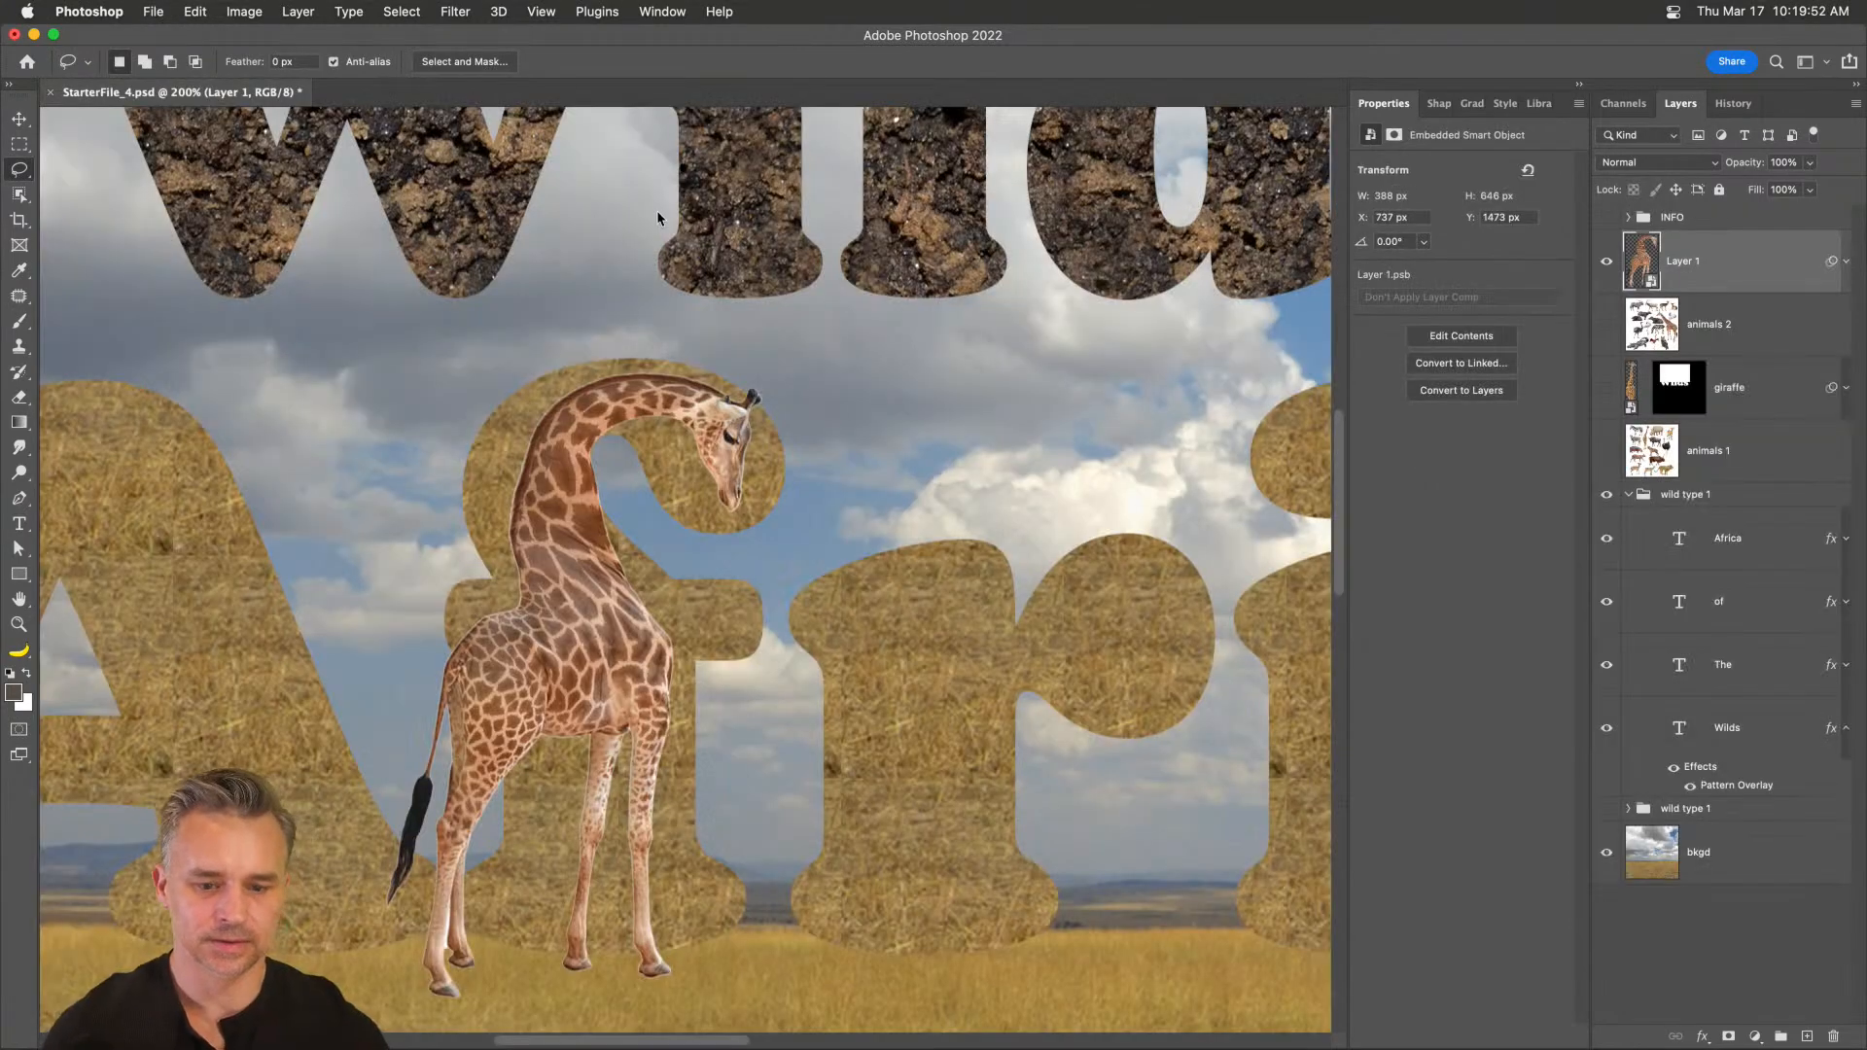
- Show the masked giraffe layer in the "l" of "Wilds" again alongside the warped giraffe
key("super+minus")
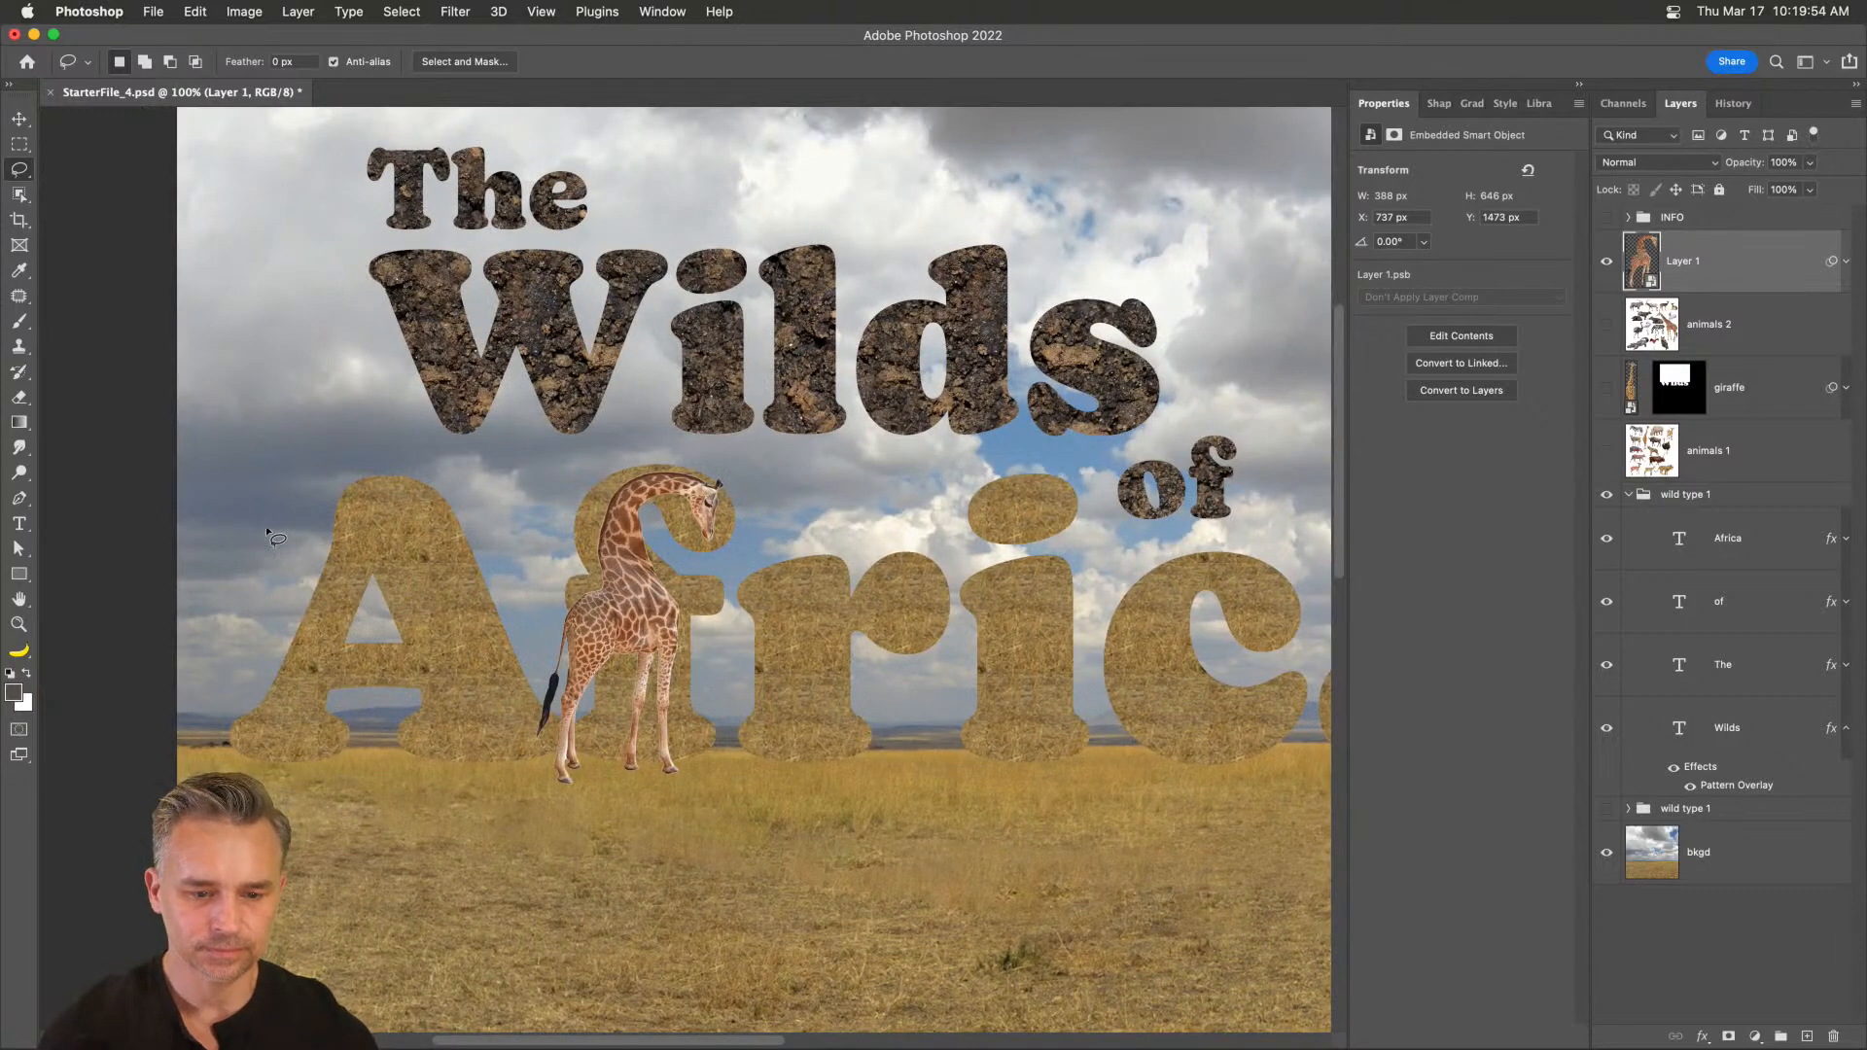
scroll(1224, 491, "left", 2)
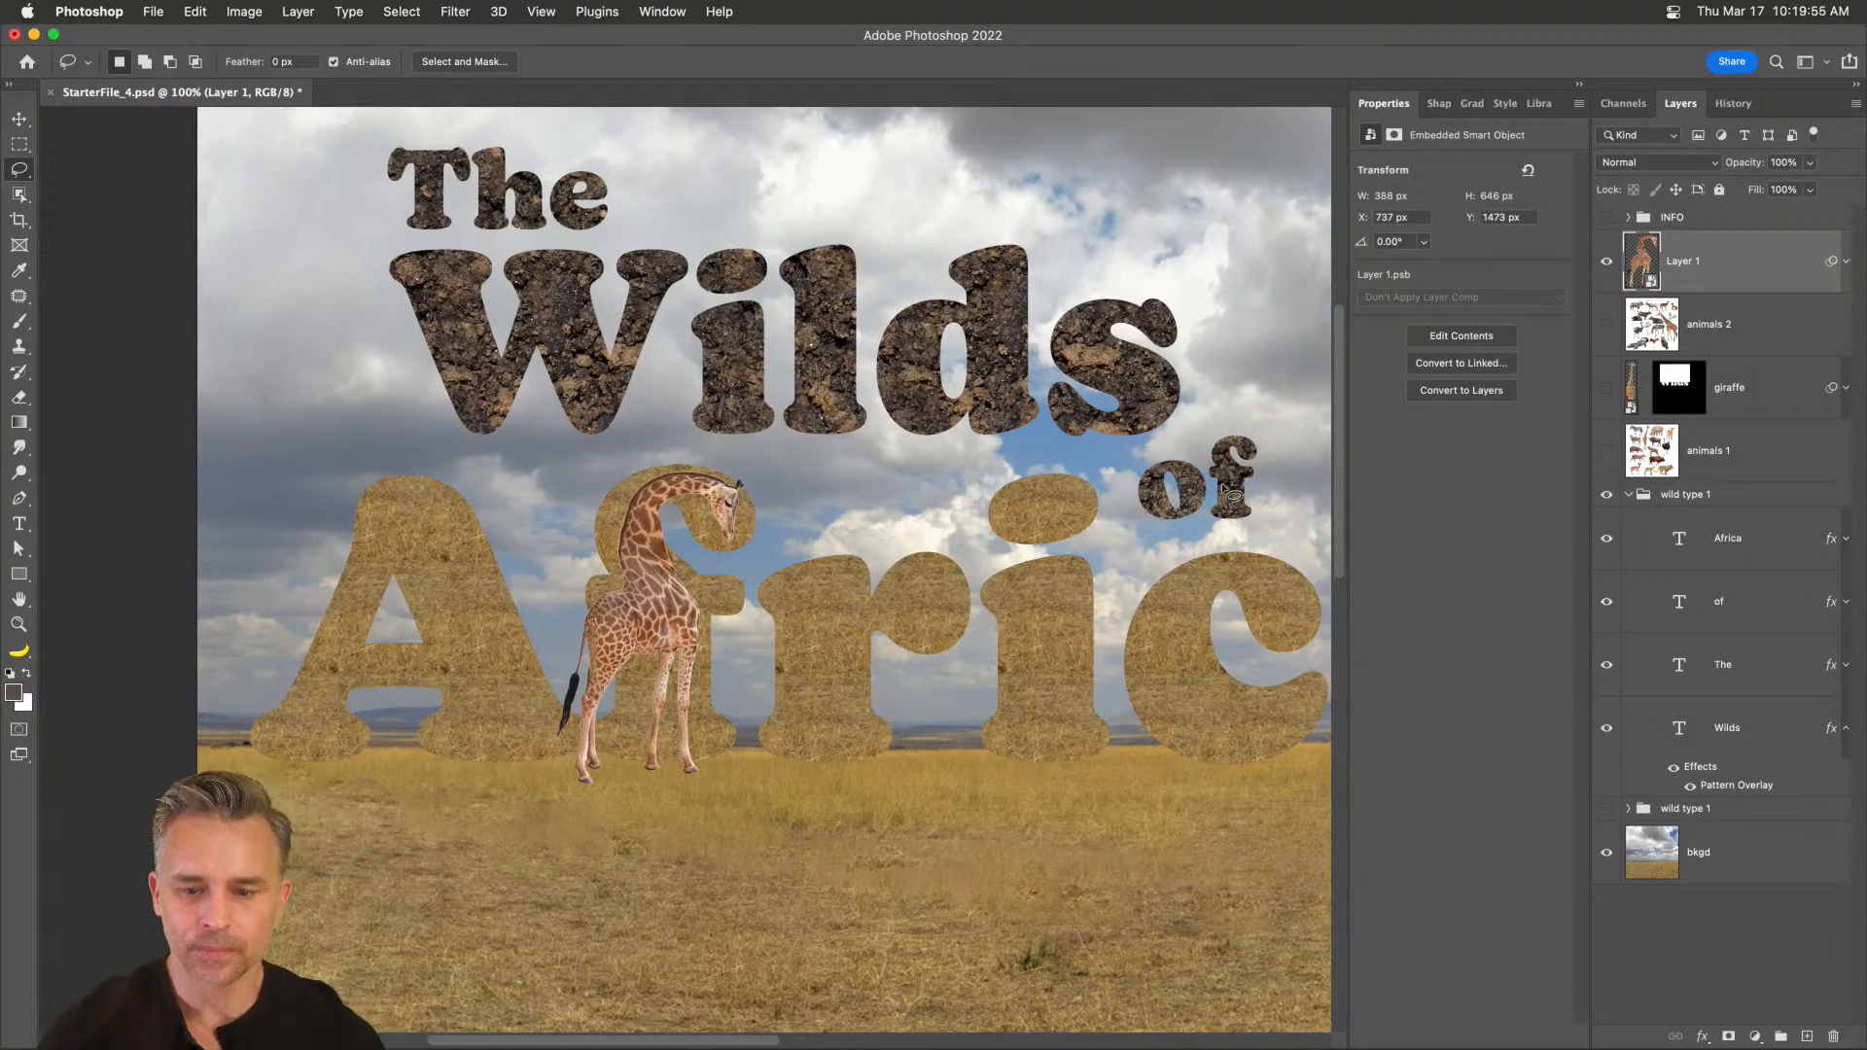
left_click(1606, 388)
left_click_drag(589, 394, 577, 543)
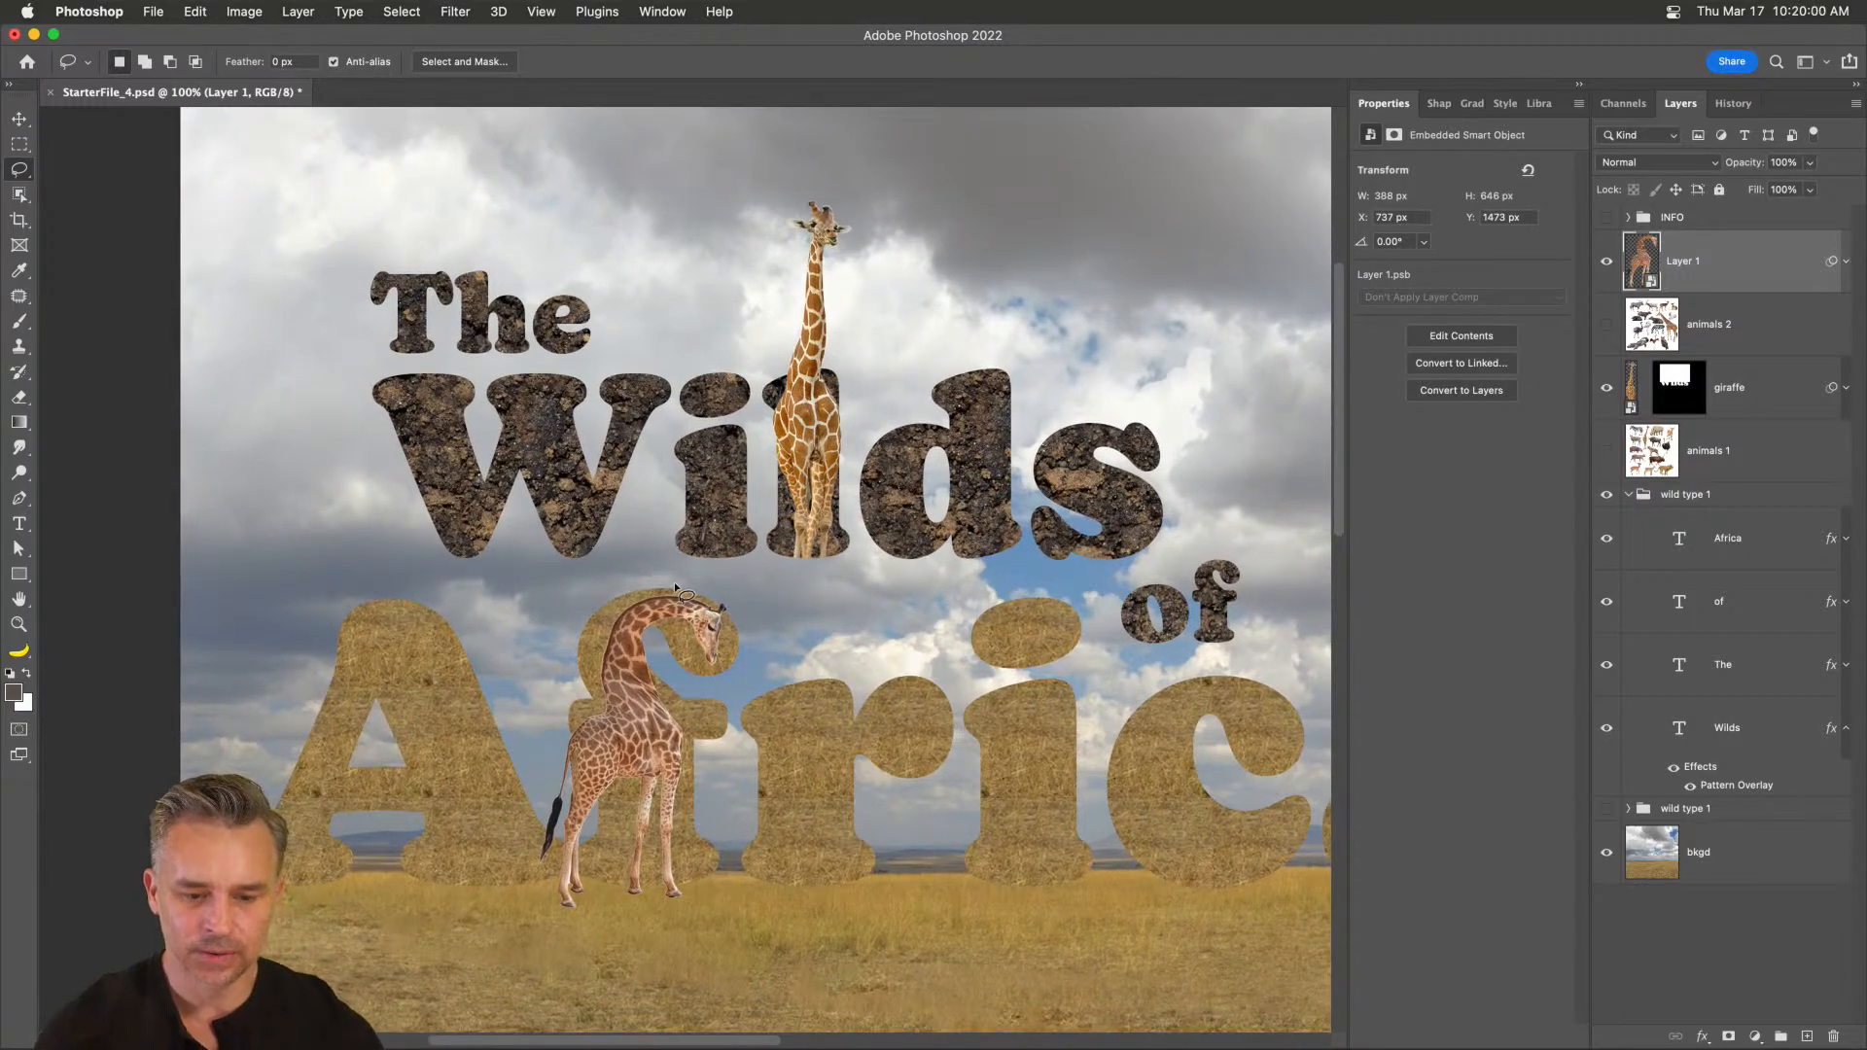
scroll(675, 588, "up", 2)
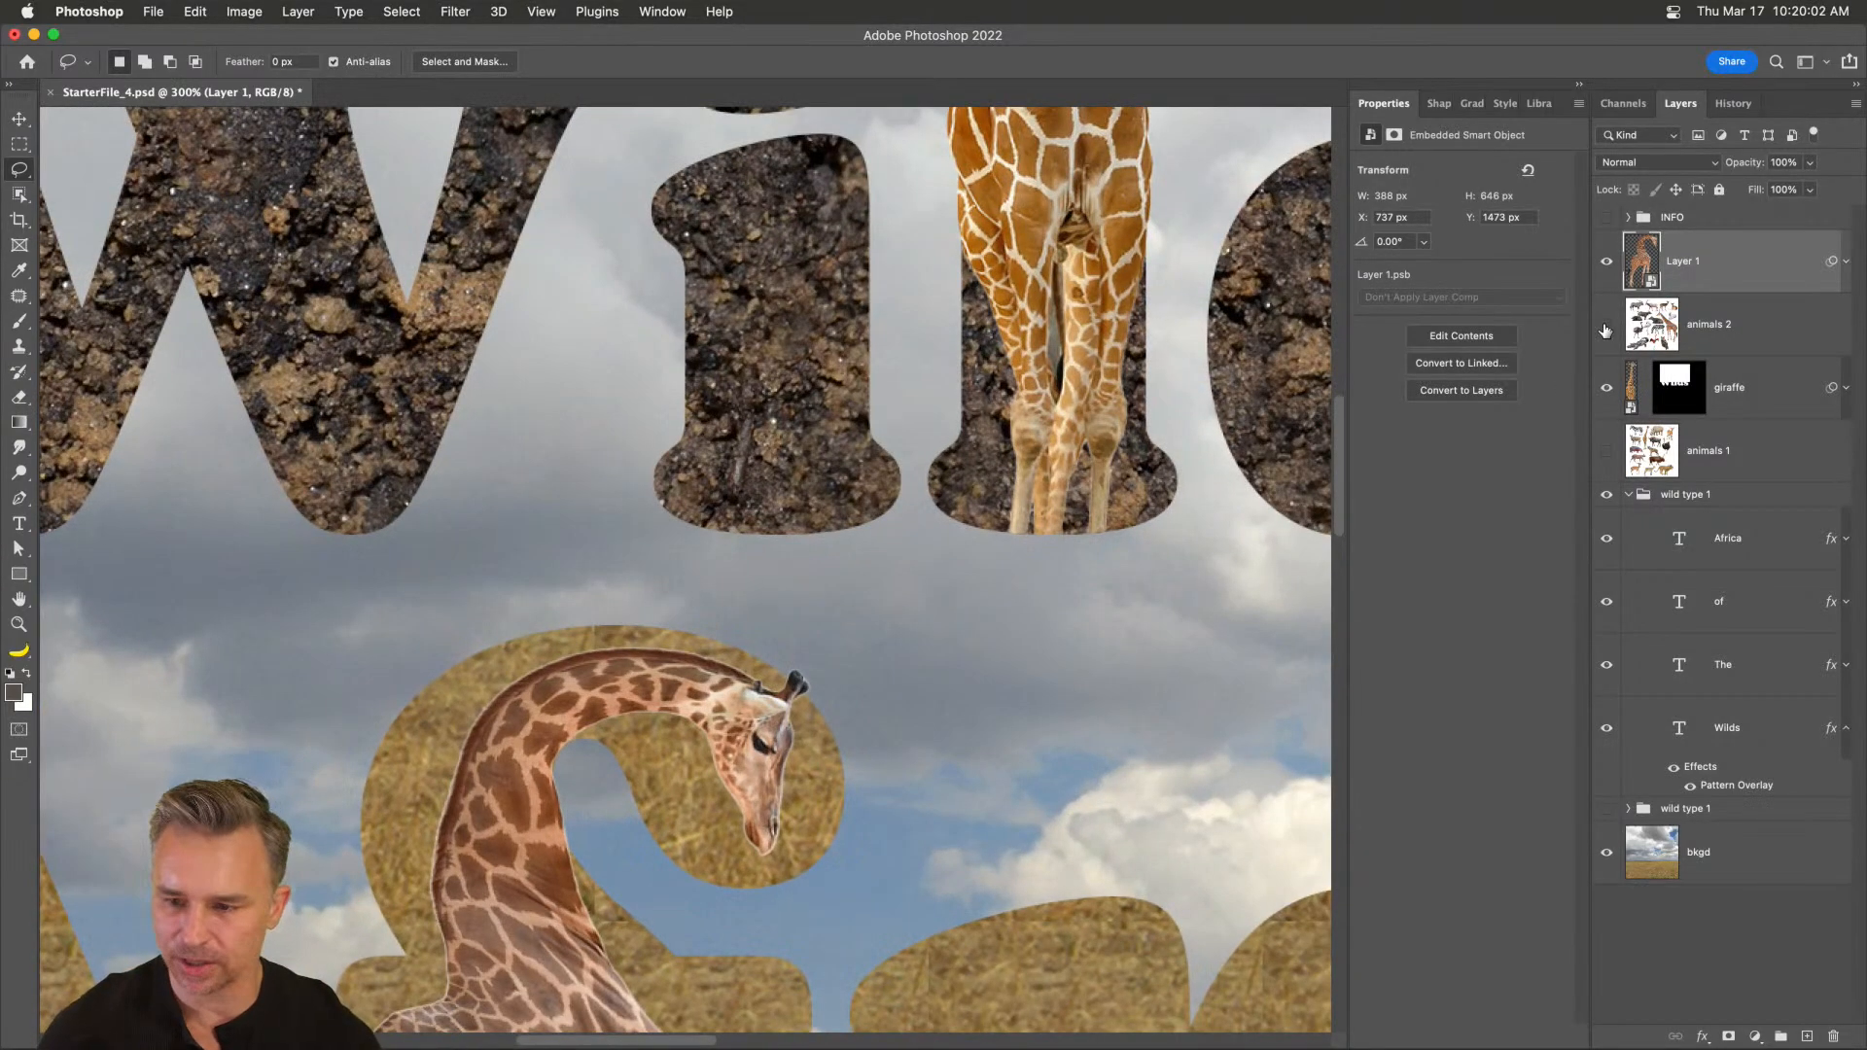
left_click(1638, 387)
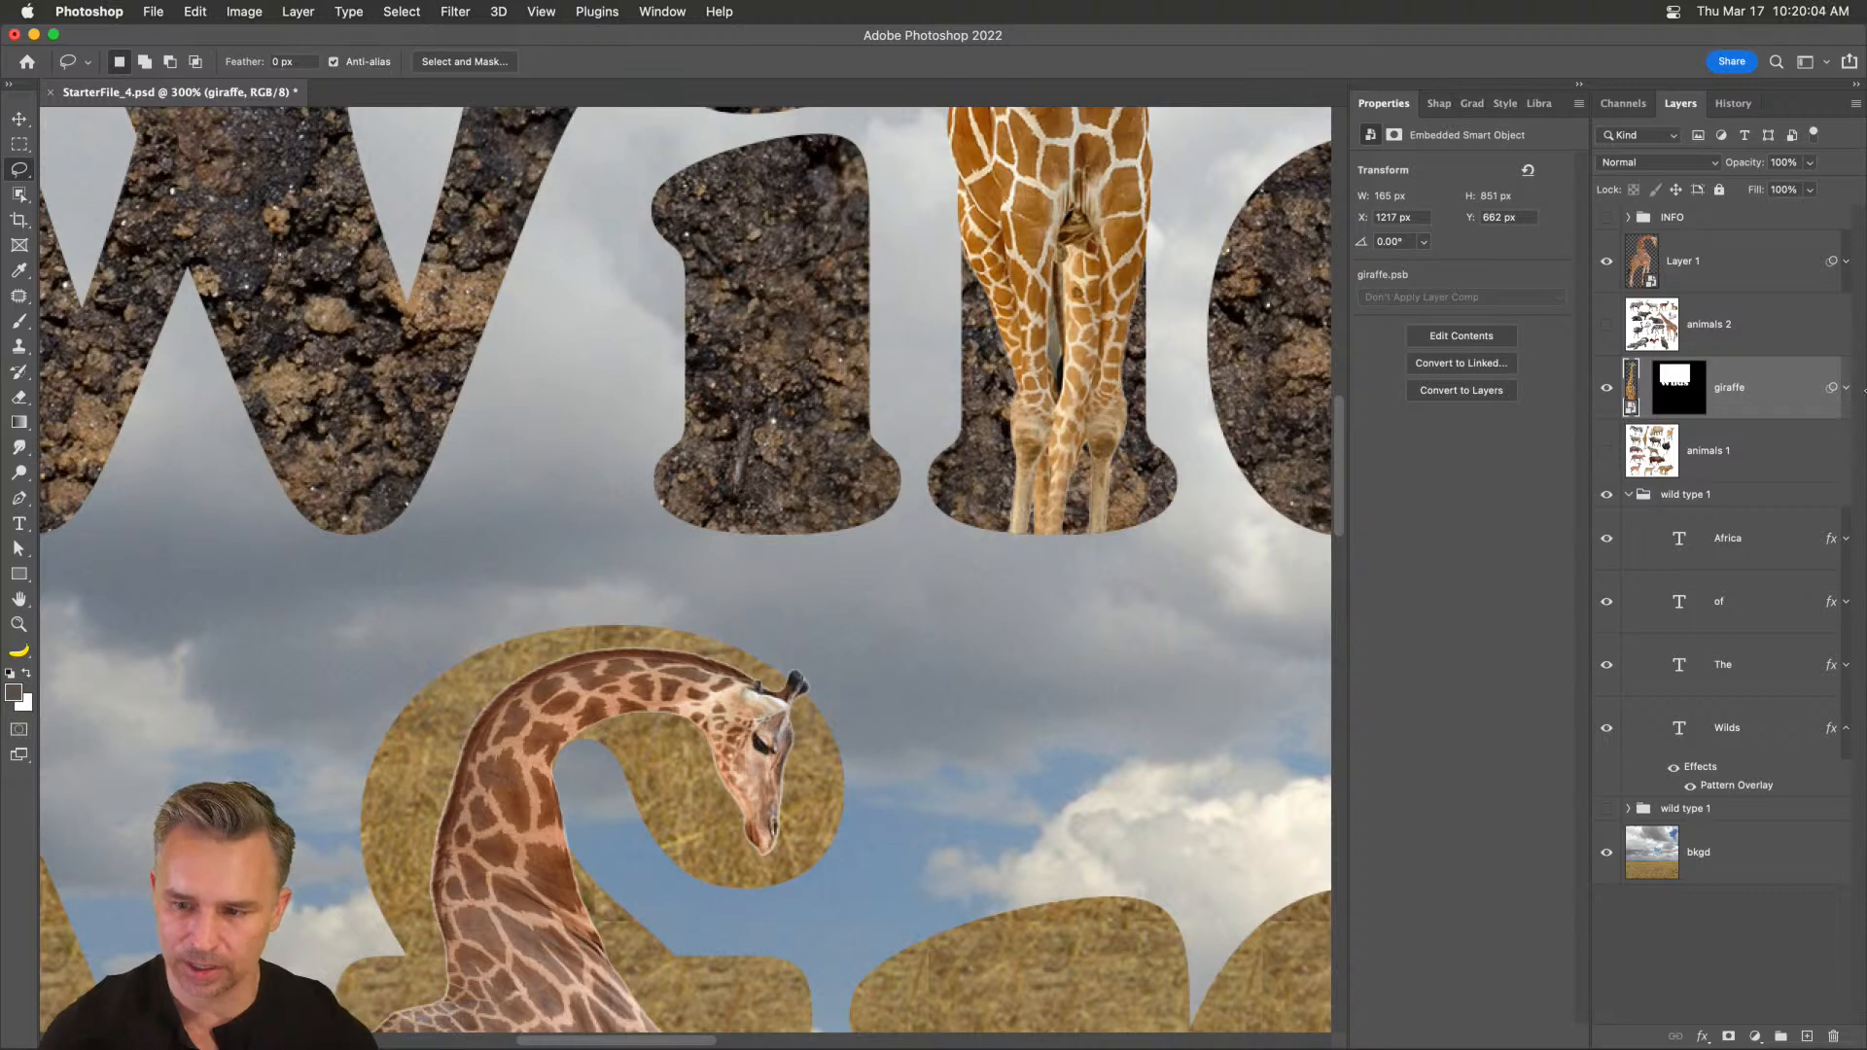
left_click(1846, 387)
double_click(1697, 489)
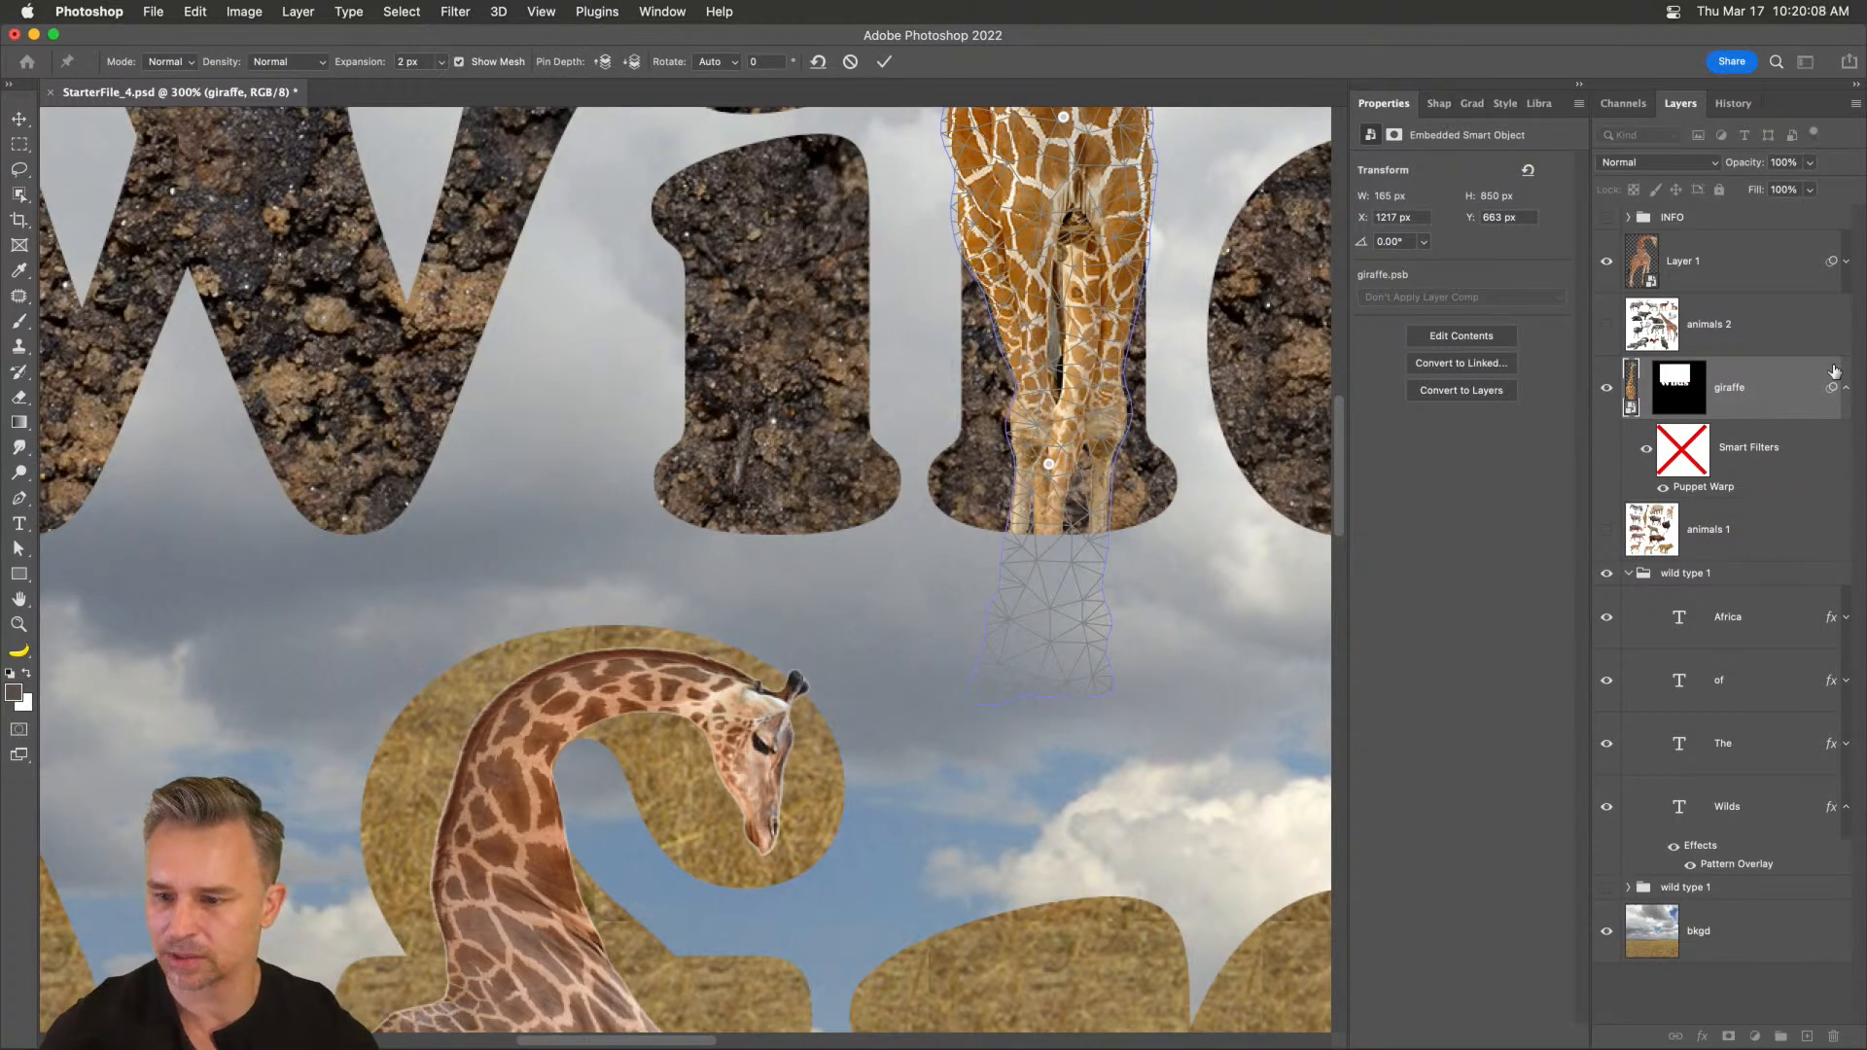
key("Return")
left_click(1850, 391)
- Reopen the Puppet Warp on the giraffe over the "f", adjust its neck and body pins to follow the letter more closely, and apply it
left_click(1843, 280)
double_click(1688, 370)
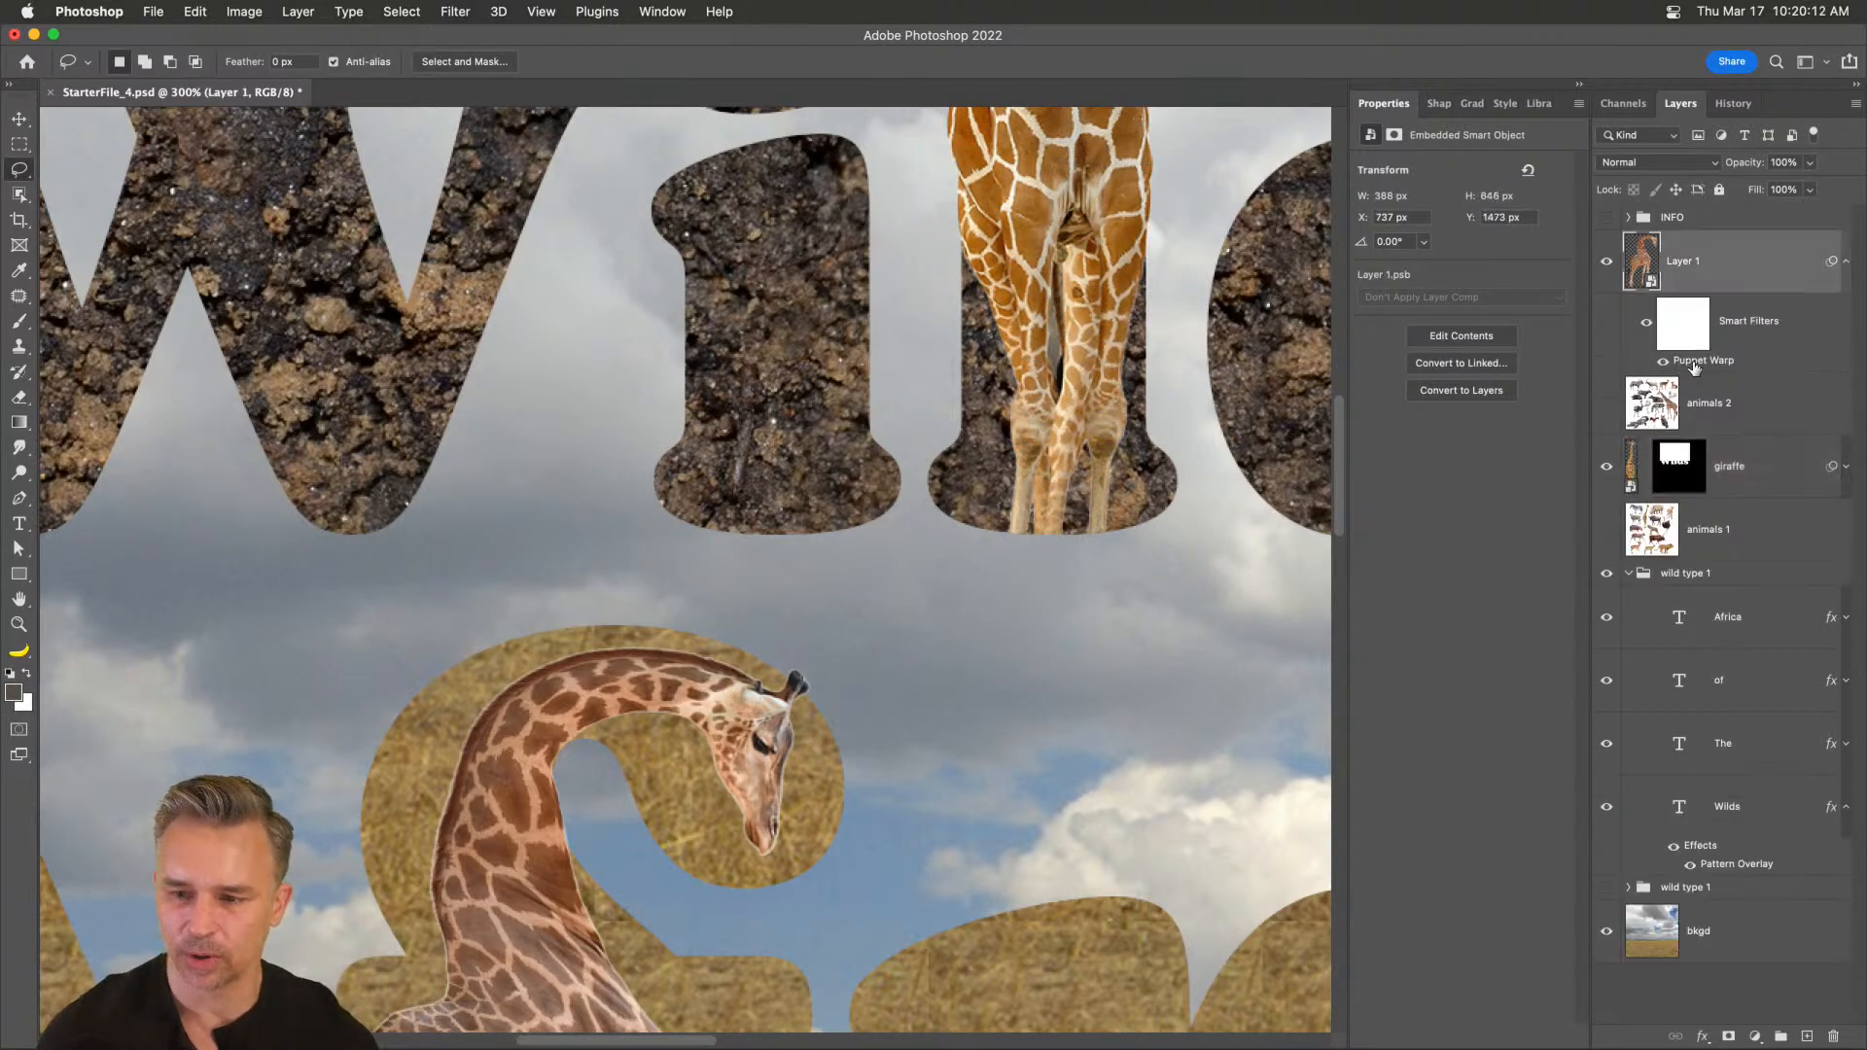
scroll(554, 428, "down", 5)
mouse_move(488, 513)
left_mouse_down()
mouse_move(454, 500)
mouse_move(473, 500)
left_mouse_up()
left_click_drag(574, 432, 578, 421)
left_click_drag(711, 543, 736, 557)
left_click(564, 661)
left_click_drag(571, 658, 584, 662)
left_click_drag(472, 499, 479, 489)
key("Return")
key("l")
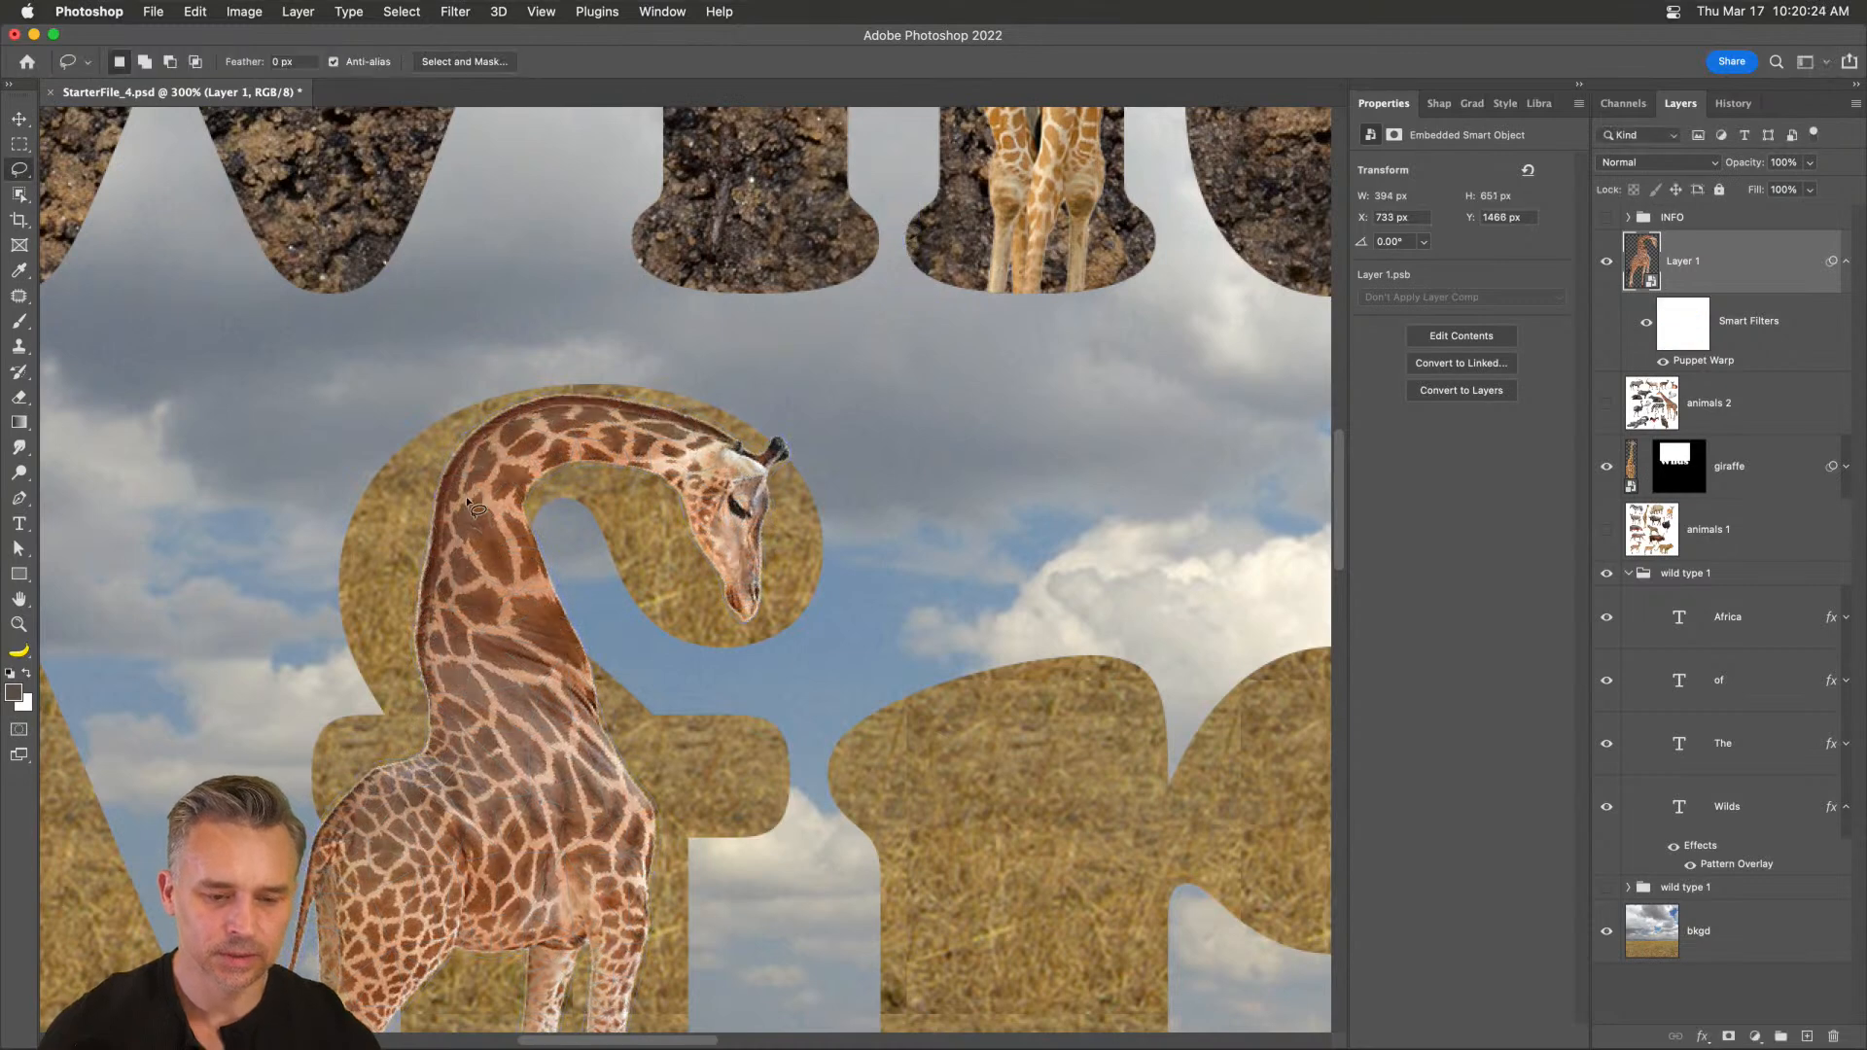
left_click(1846, 263)
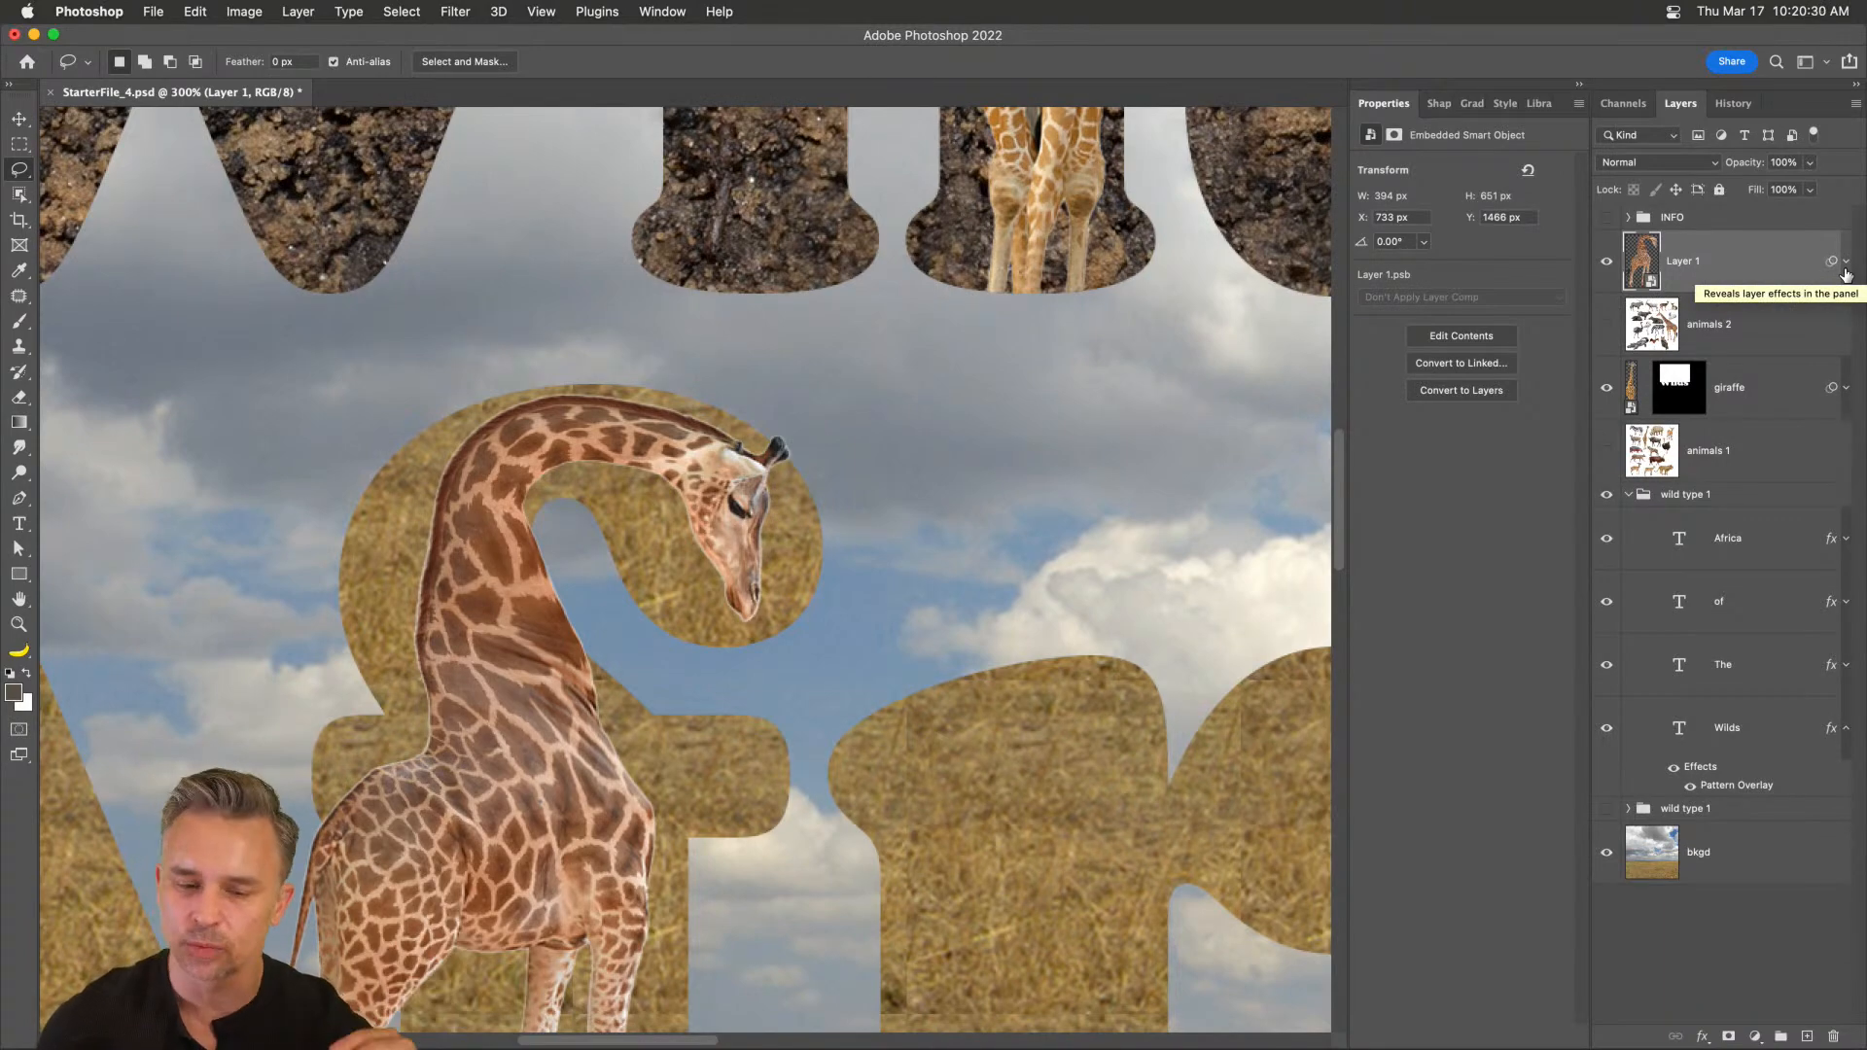
- Load the "Africa" lettering as a selection and use it as a layer mask on the warped giraffe
left_click_drag(533, 668, 543, 372)
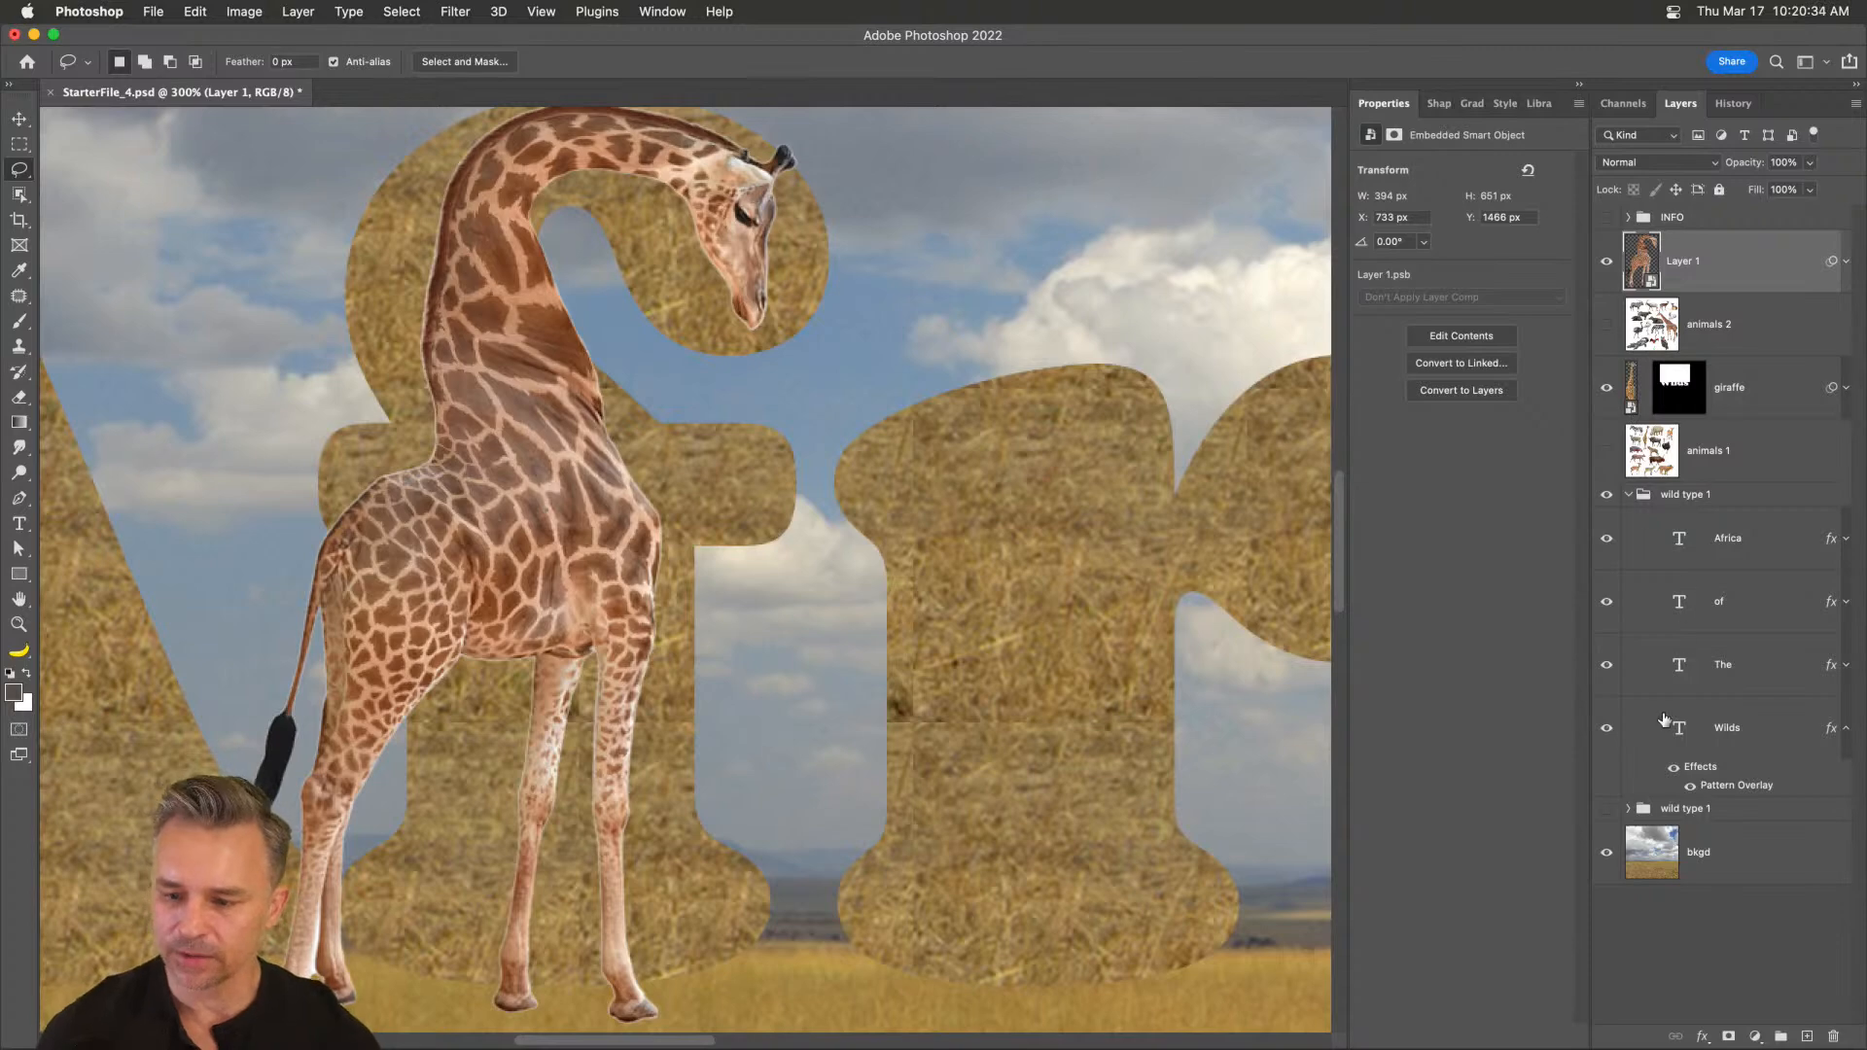
left_click(1694, 728)
left_click(1723, 541)
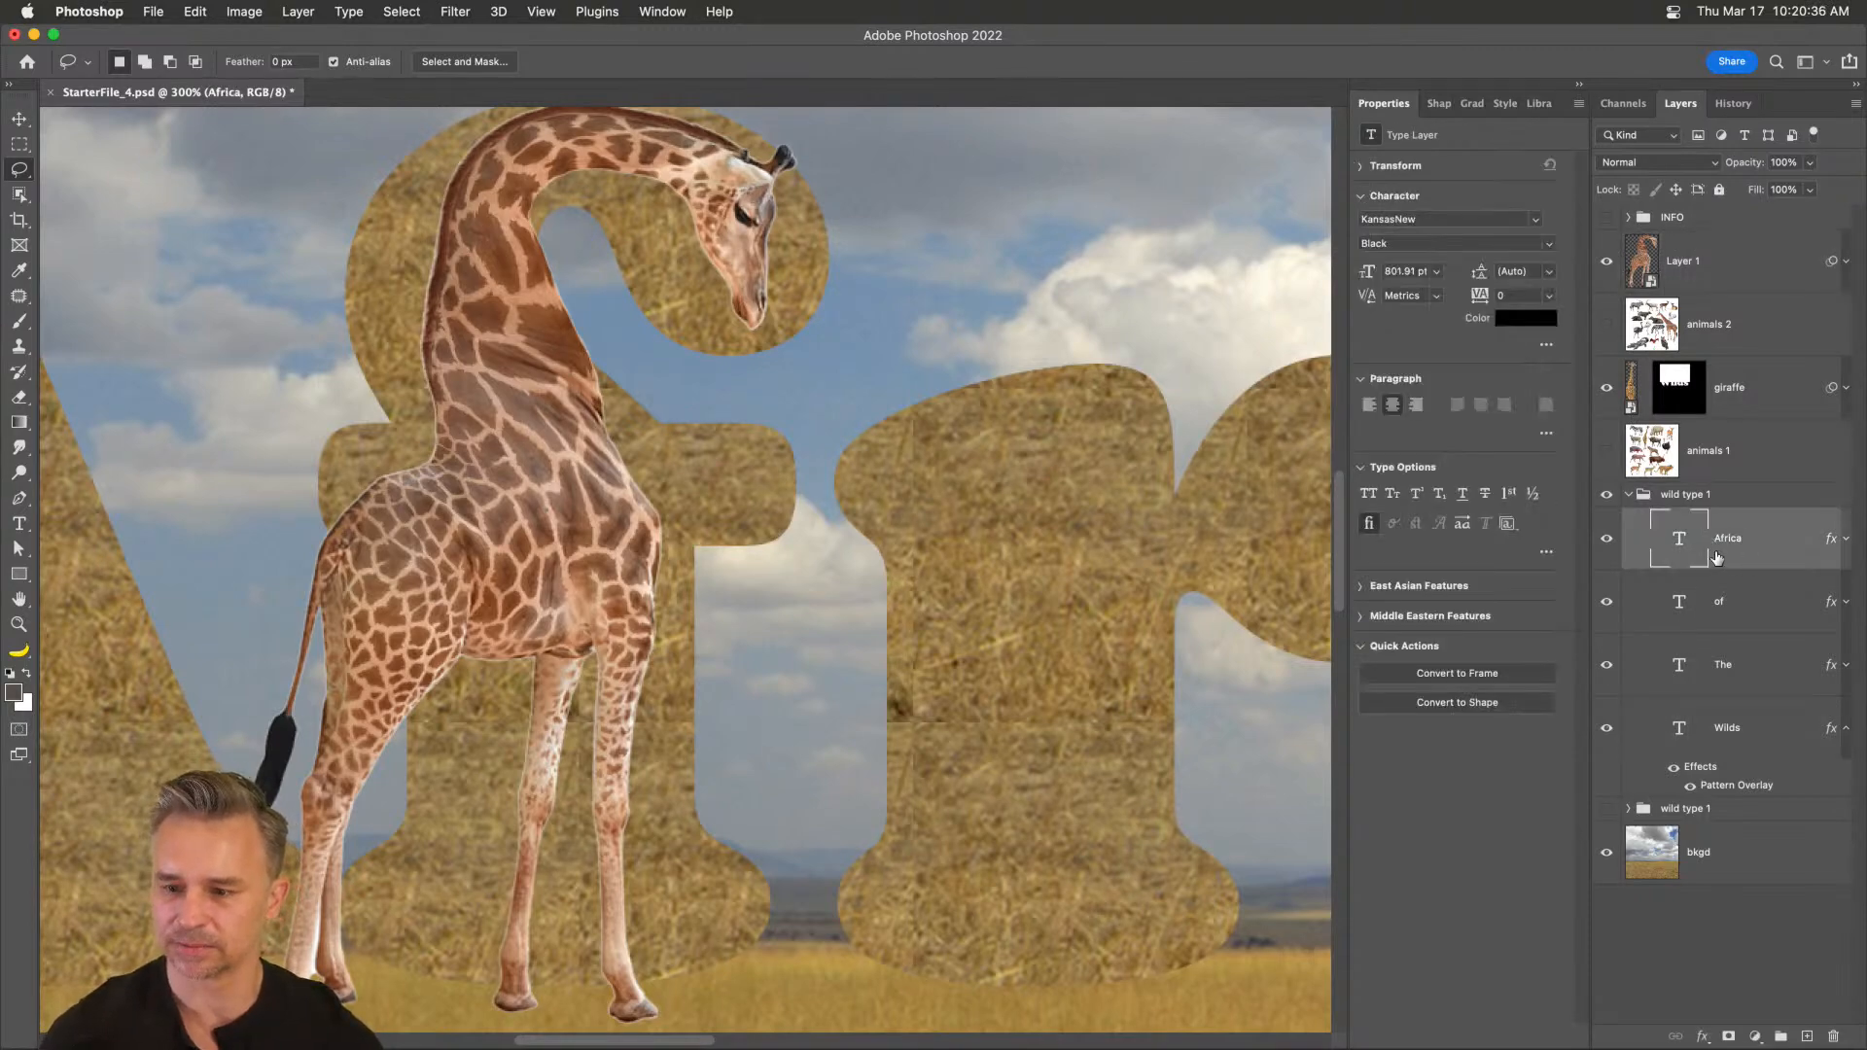
key("super+0")
left_click(1675, 546, "super")
left_click(1701, 270)
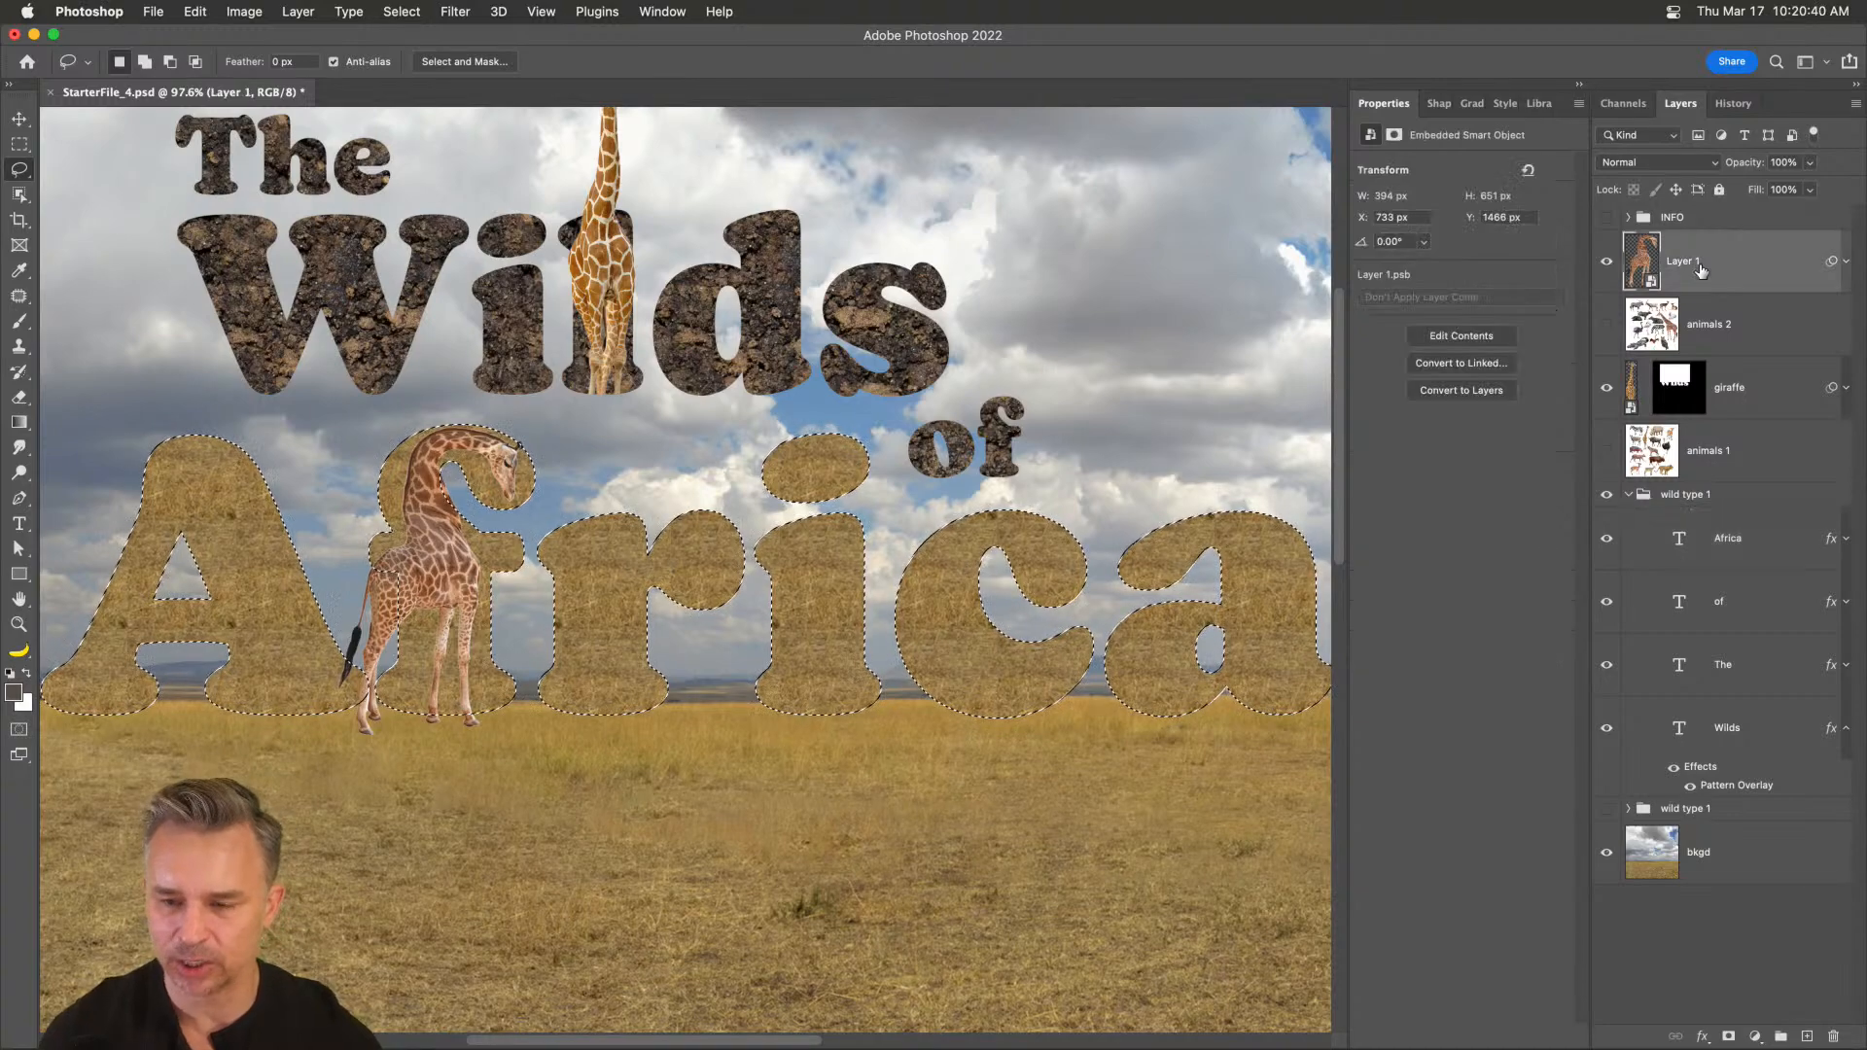
left_click(1729, 1037)
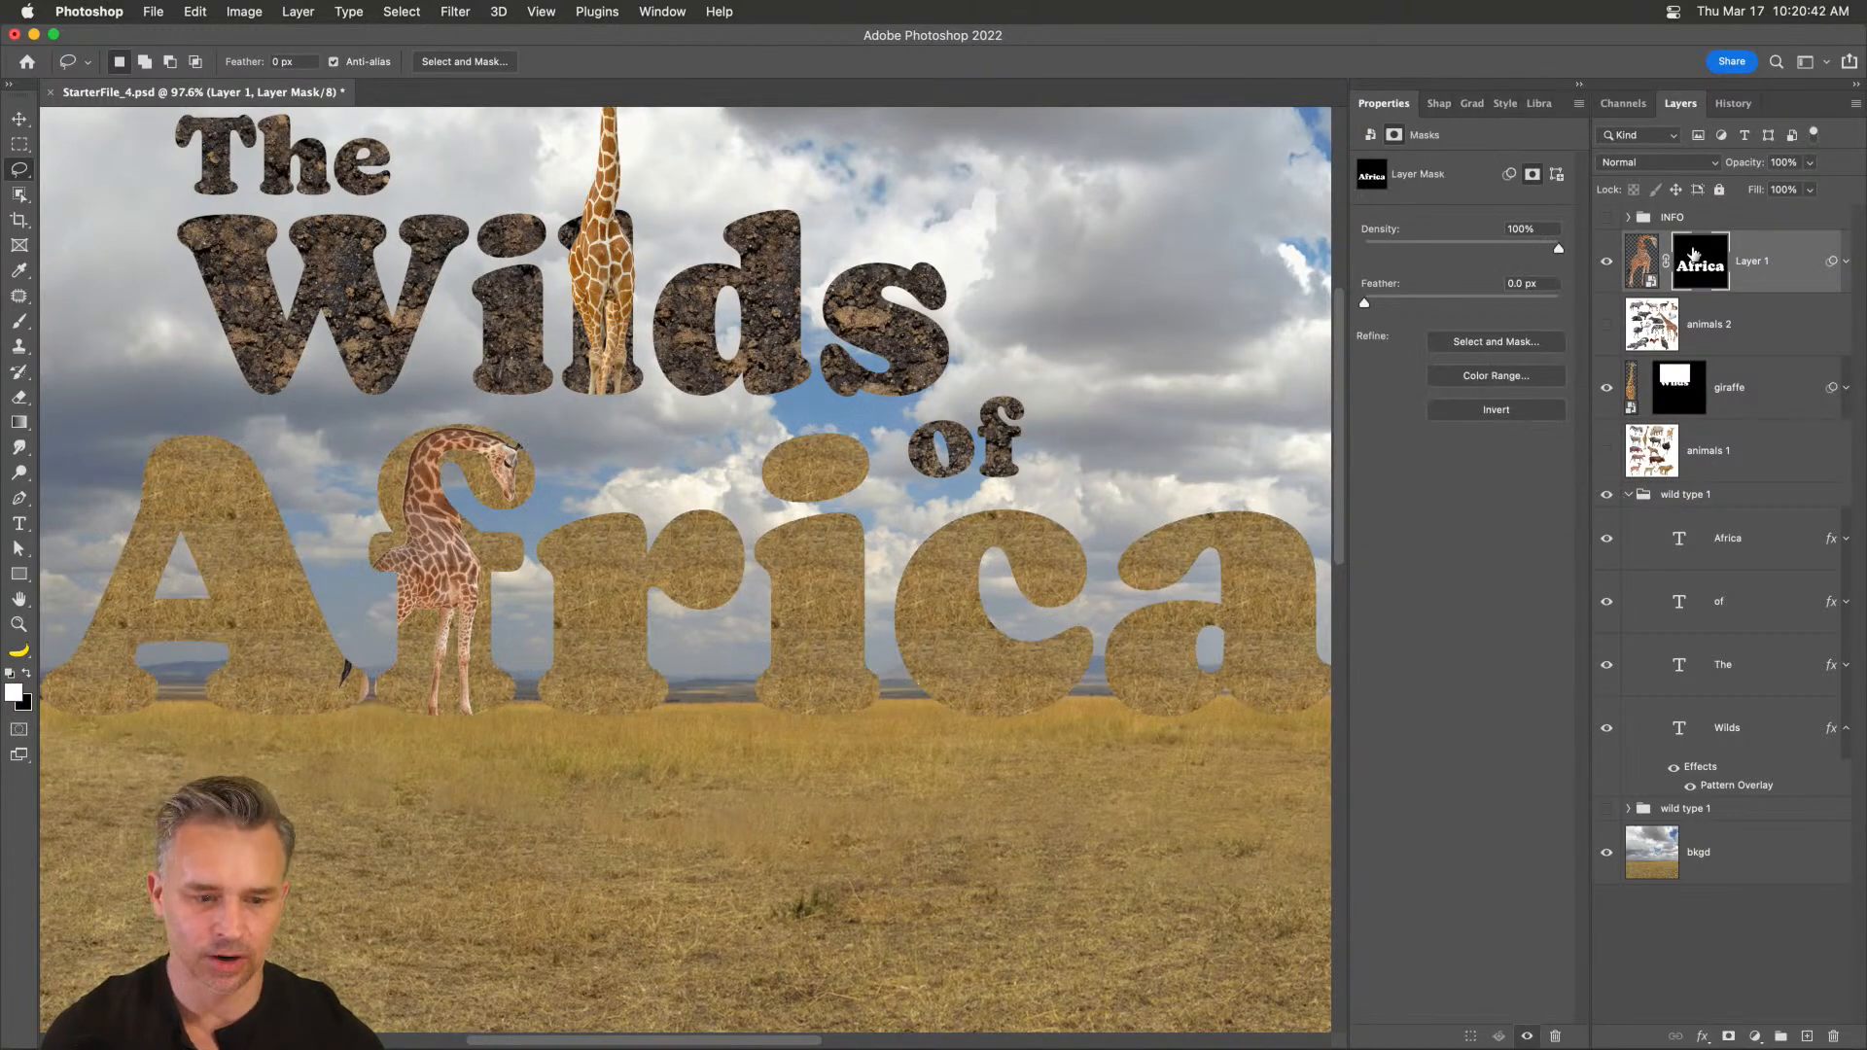
- Show the warped giraffe's mask on its own and select a full-width rectangle from above "Africa" down to the crossbar of the "f"
key("super+equal")
key("super+equal")
key("super+equal")
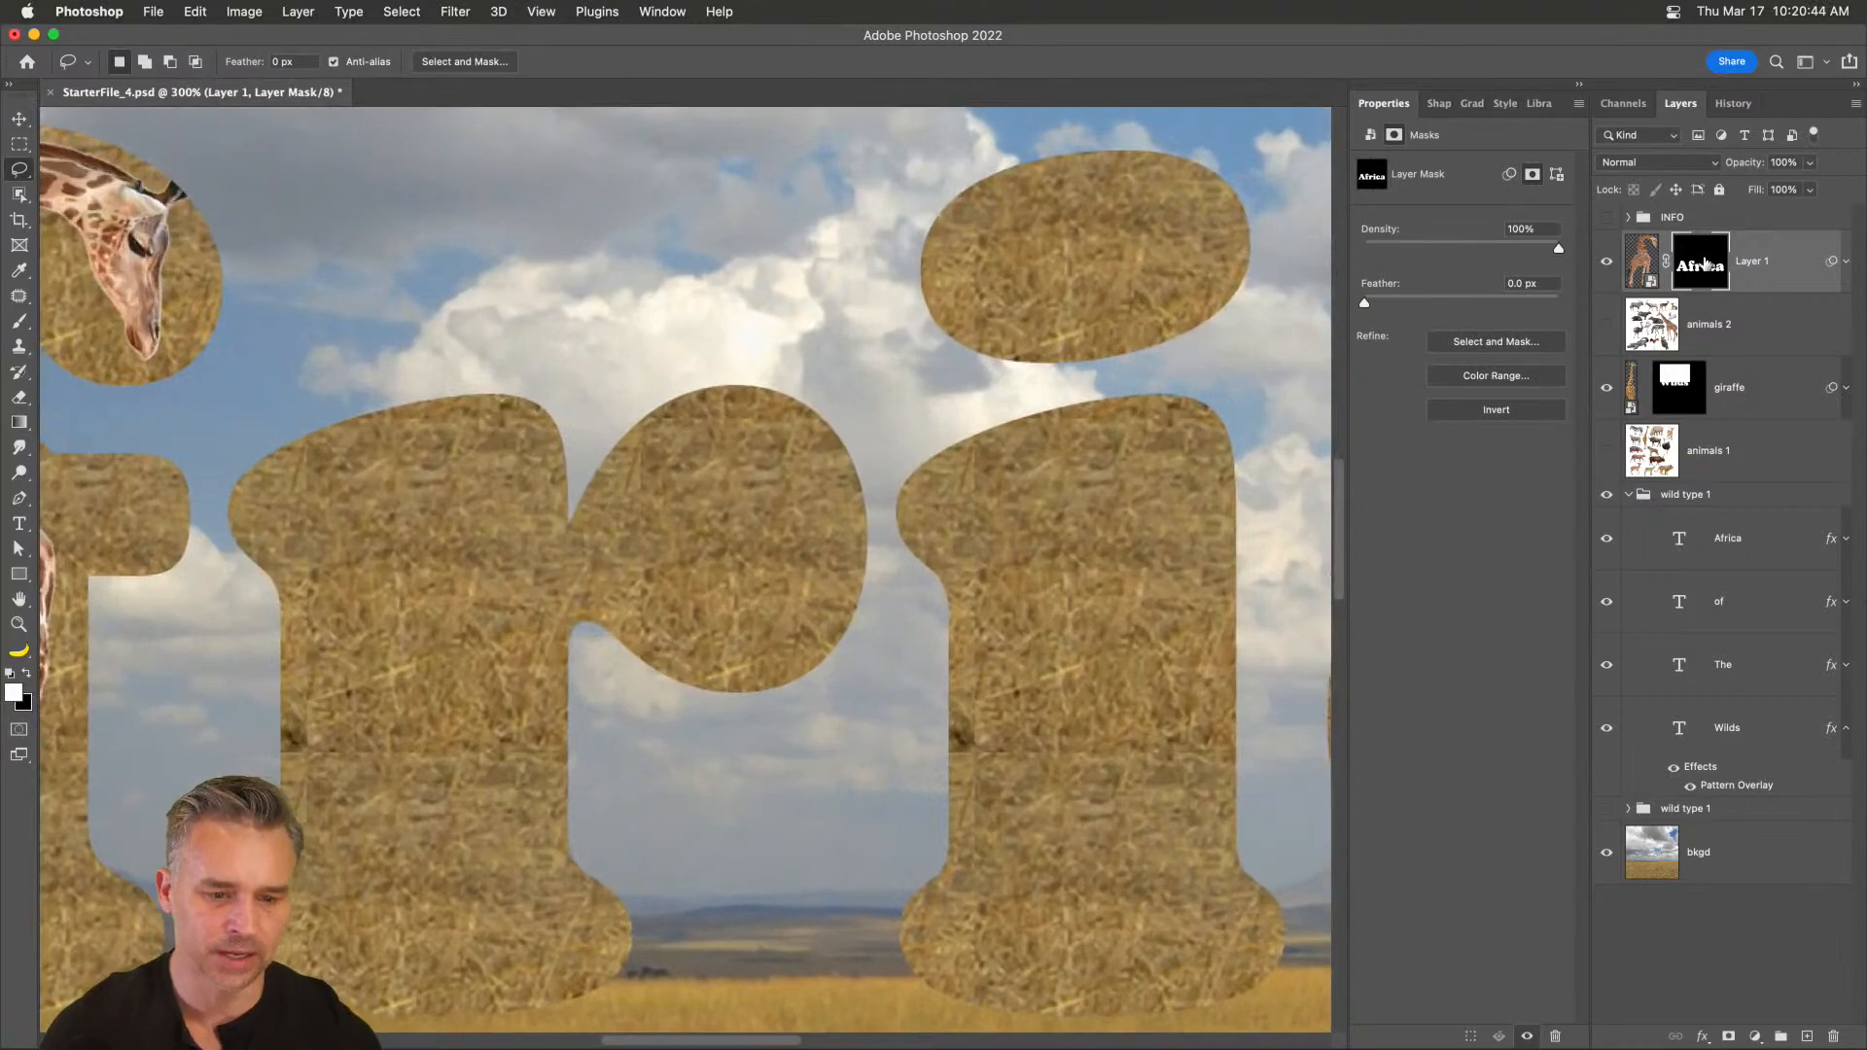
left_click_drag(273, 545, 1003, 584)
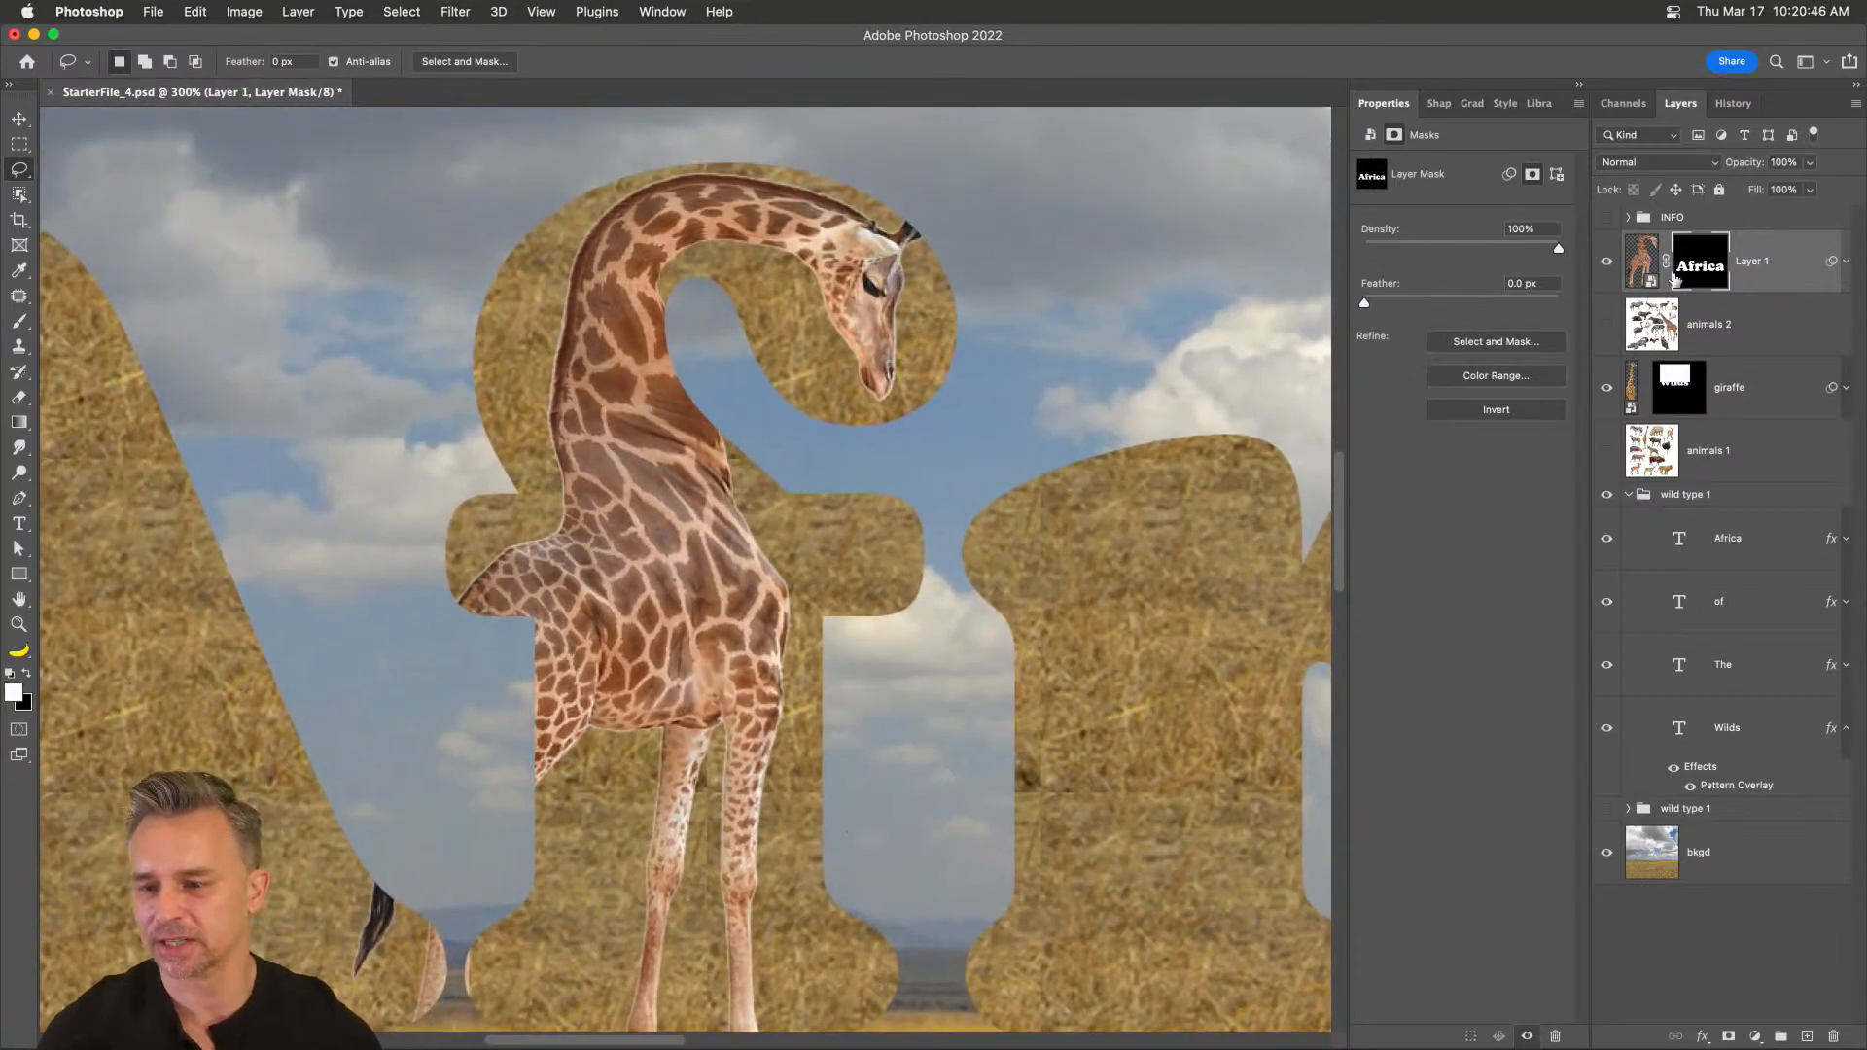
left_click(18, 146)
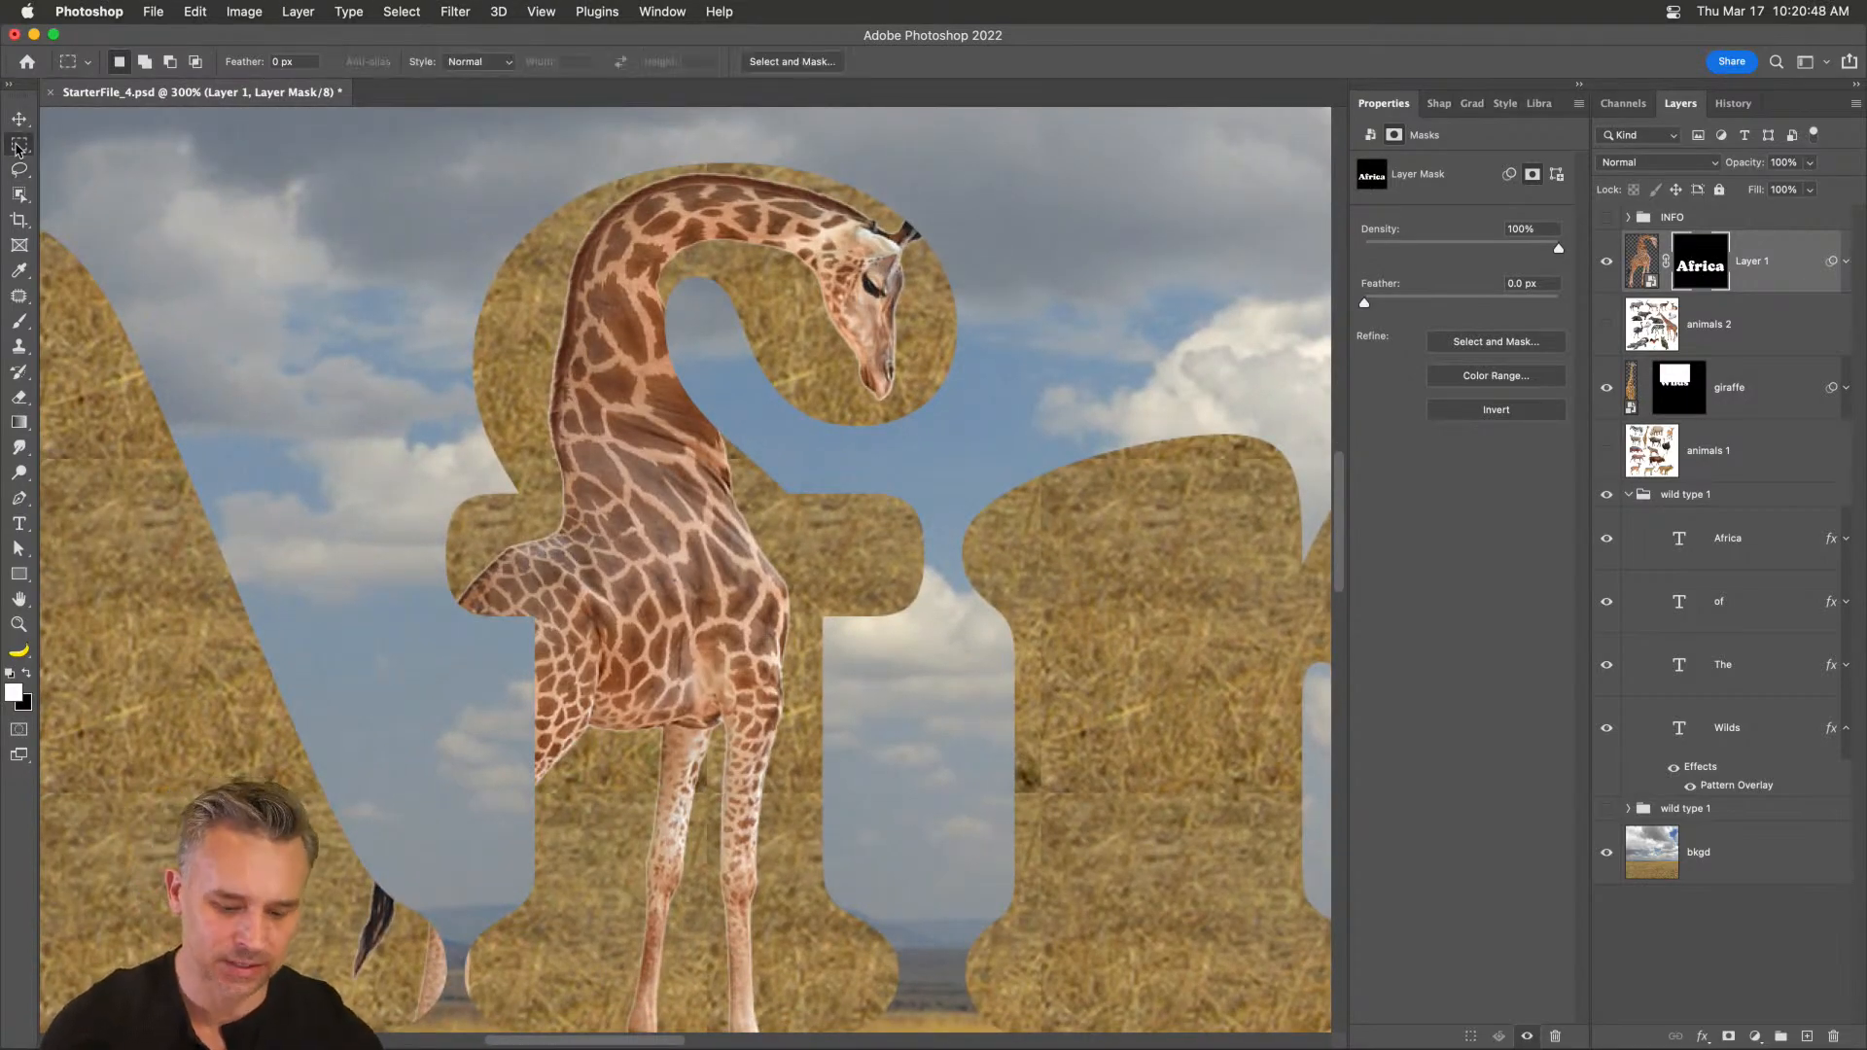
key("super+minus")
key("super+minus")
key("super+minus")
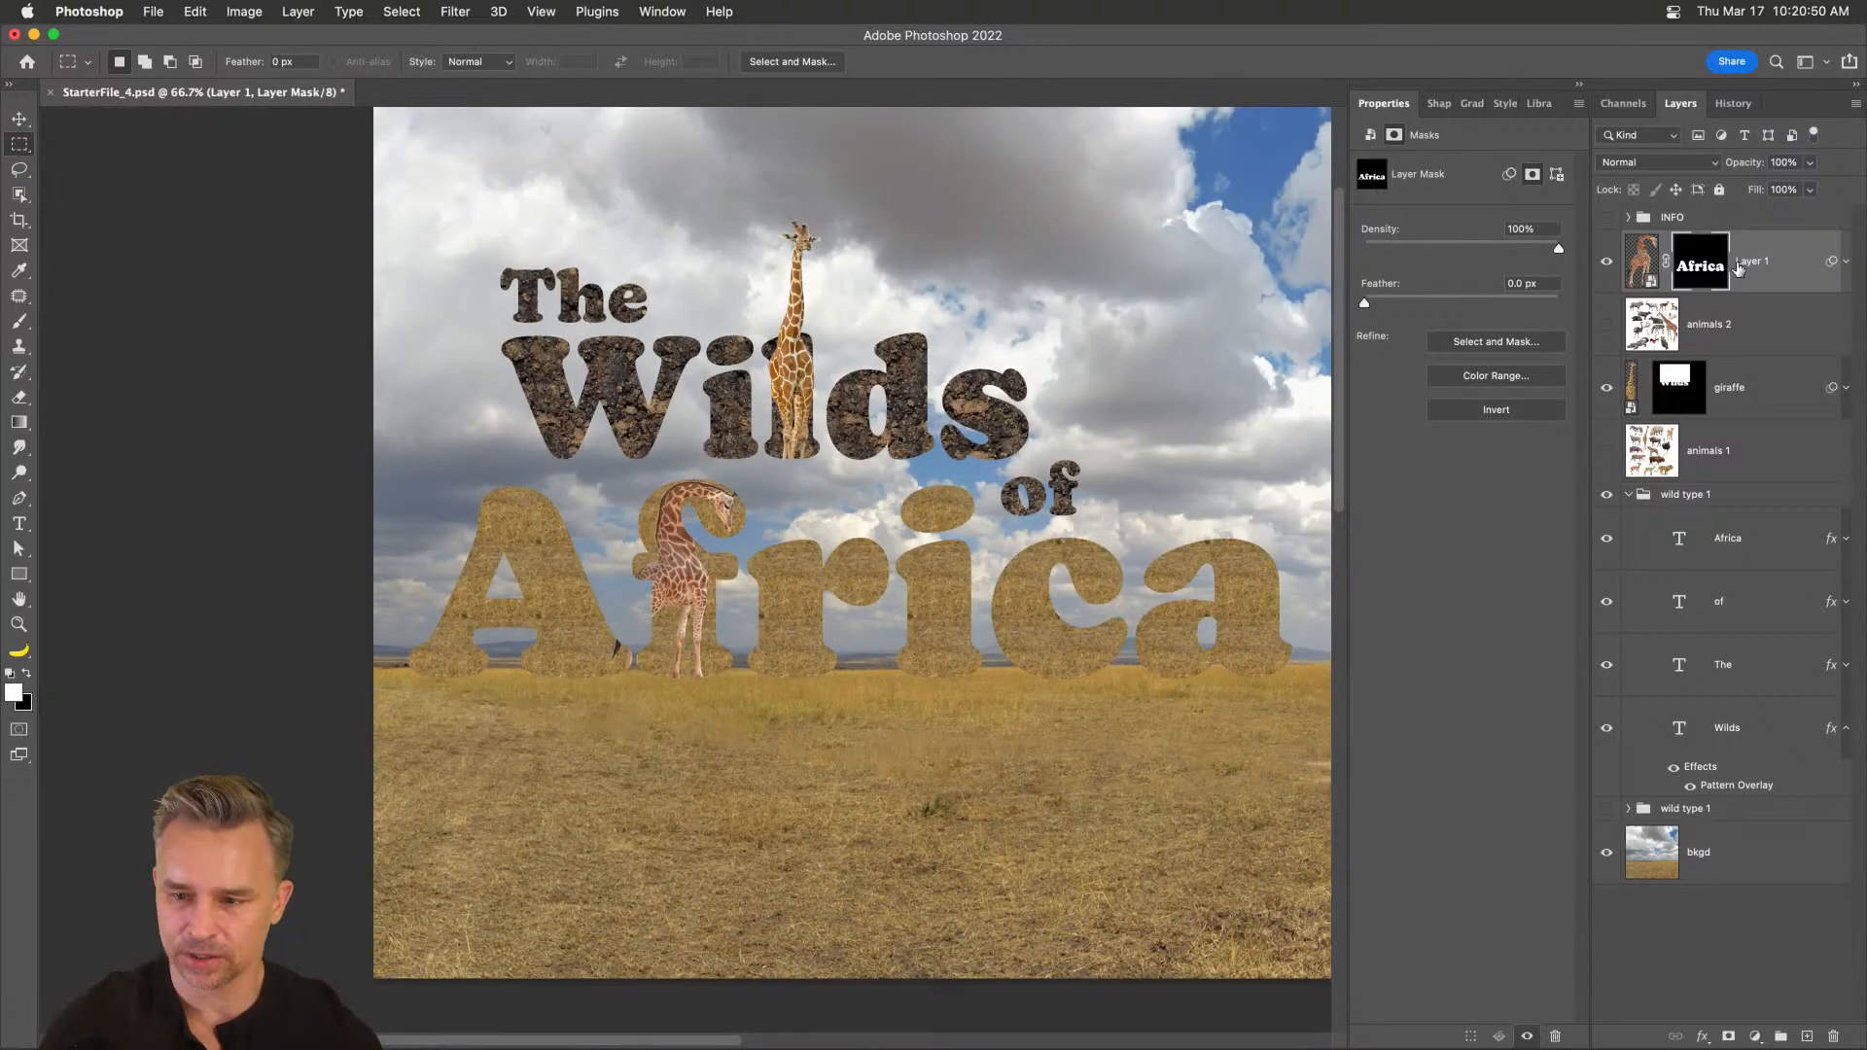
left_click(1705, 267, "alt")
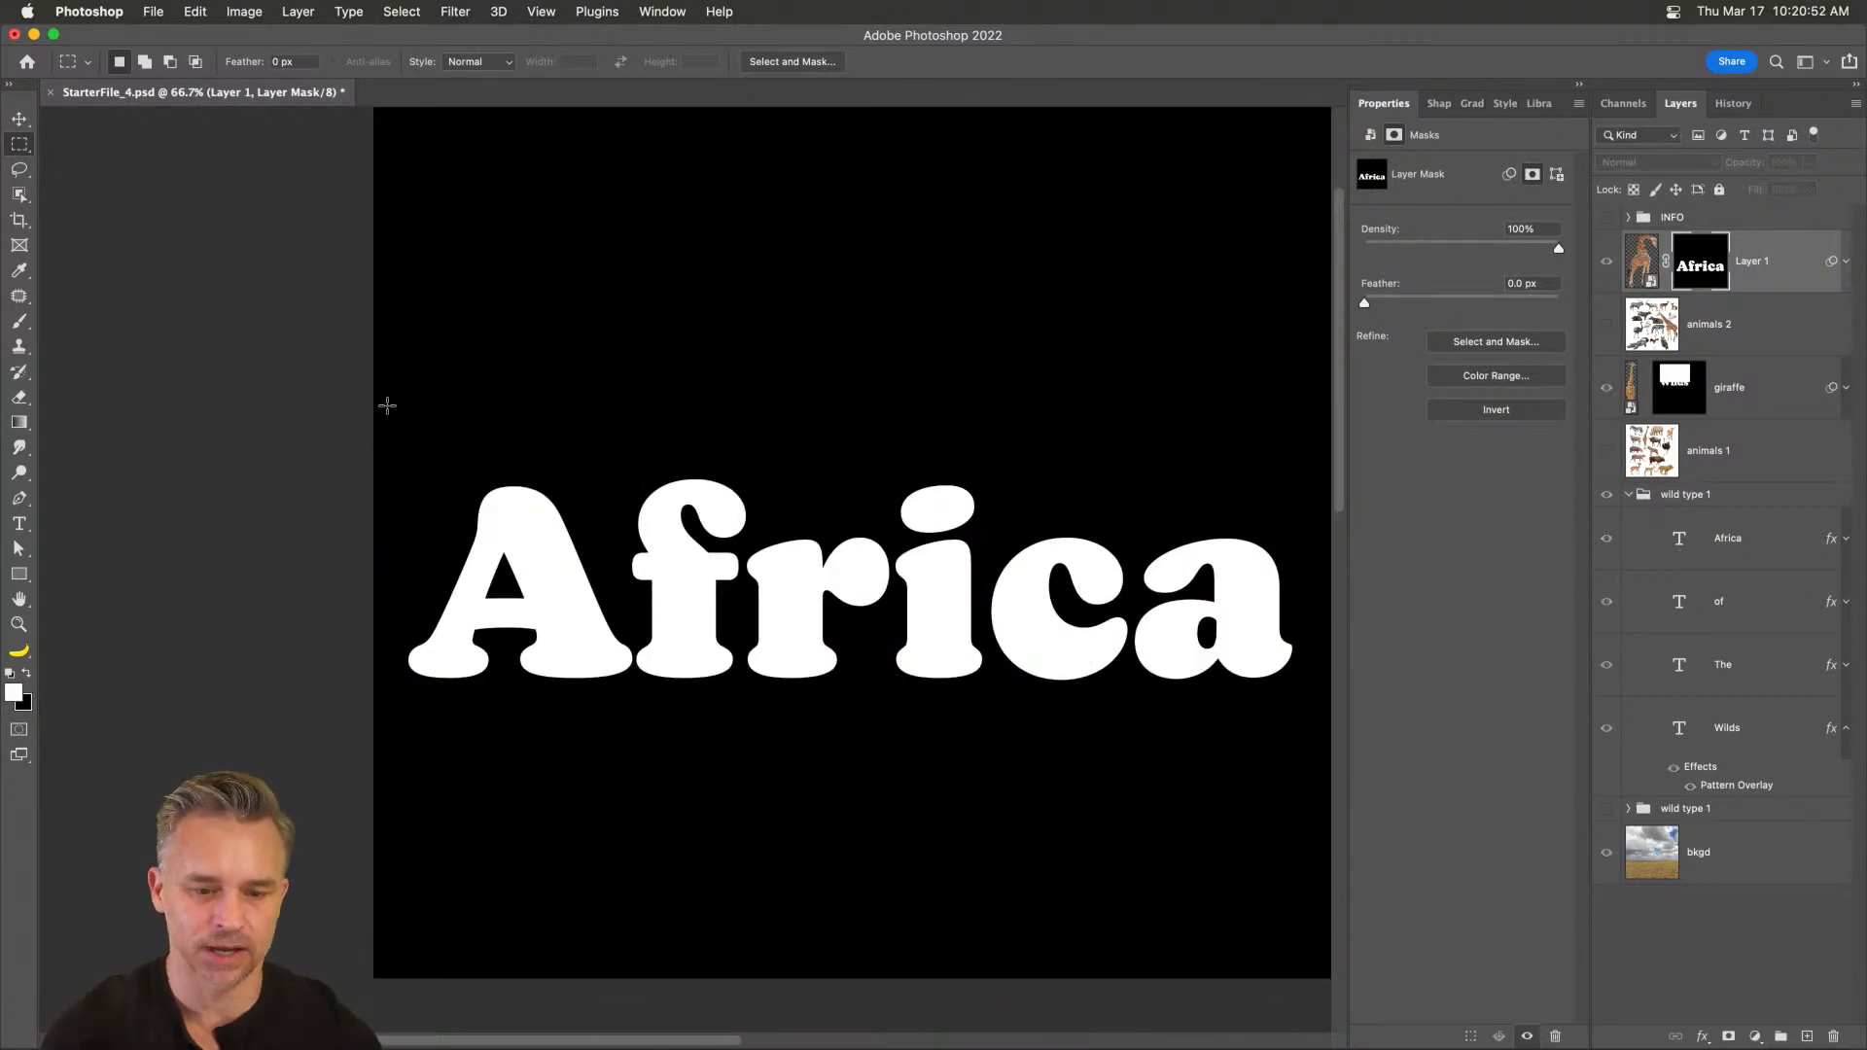
left_click_drag(328, 285, 1164, 570)
left_click_drag(387, 453, 1072, 463)
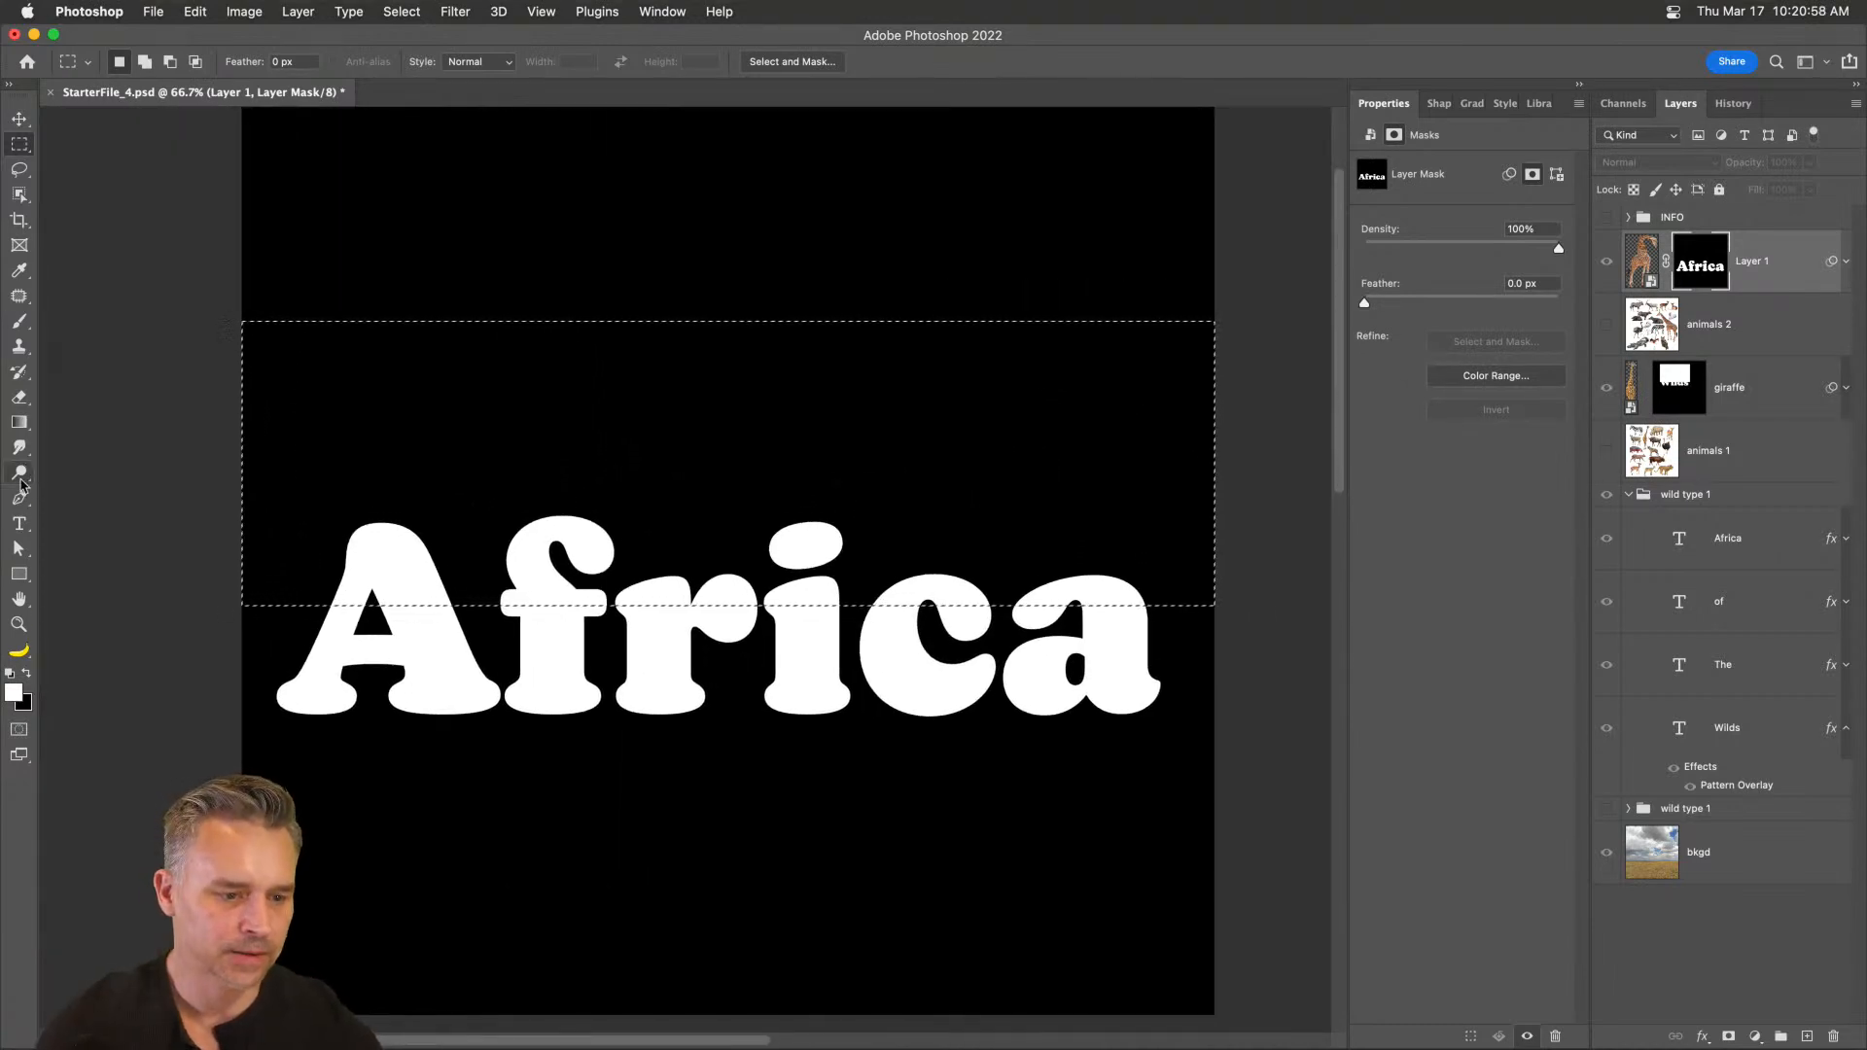
- Fill the selected mask area with the white foreground color in Normal mode at 100% opacity, deselect, and return to the giraffe image
left_click(192, 13)
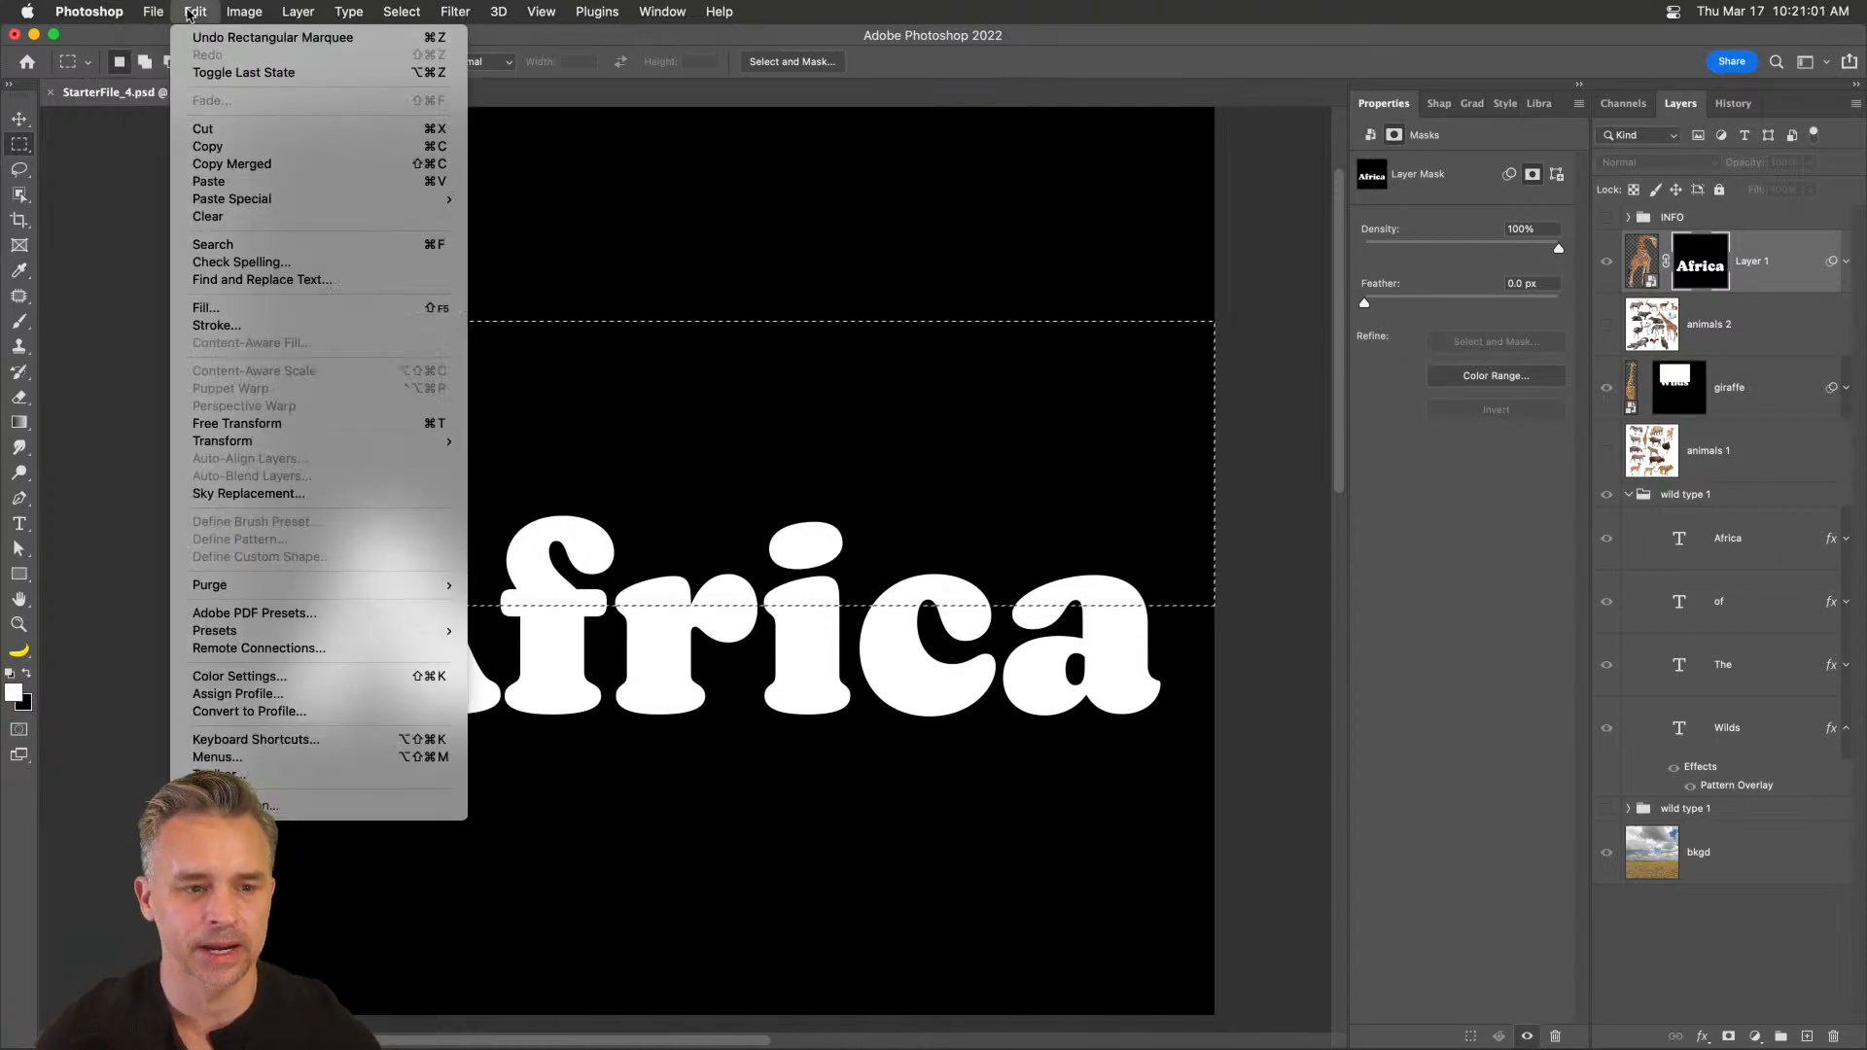
left_click(243, 308)
left_click_drag(1407, 456, 1237, 455)
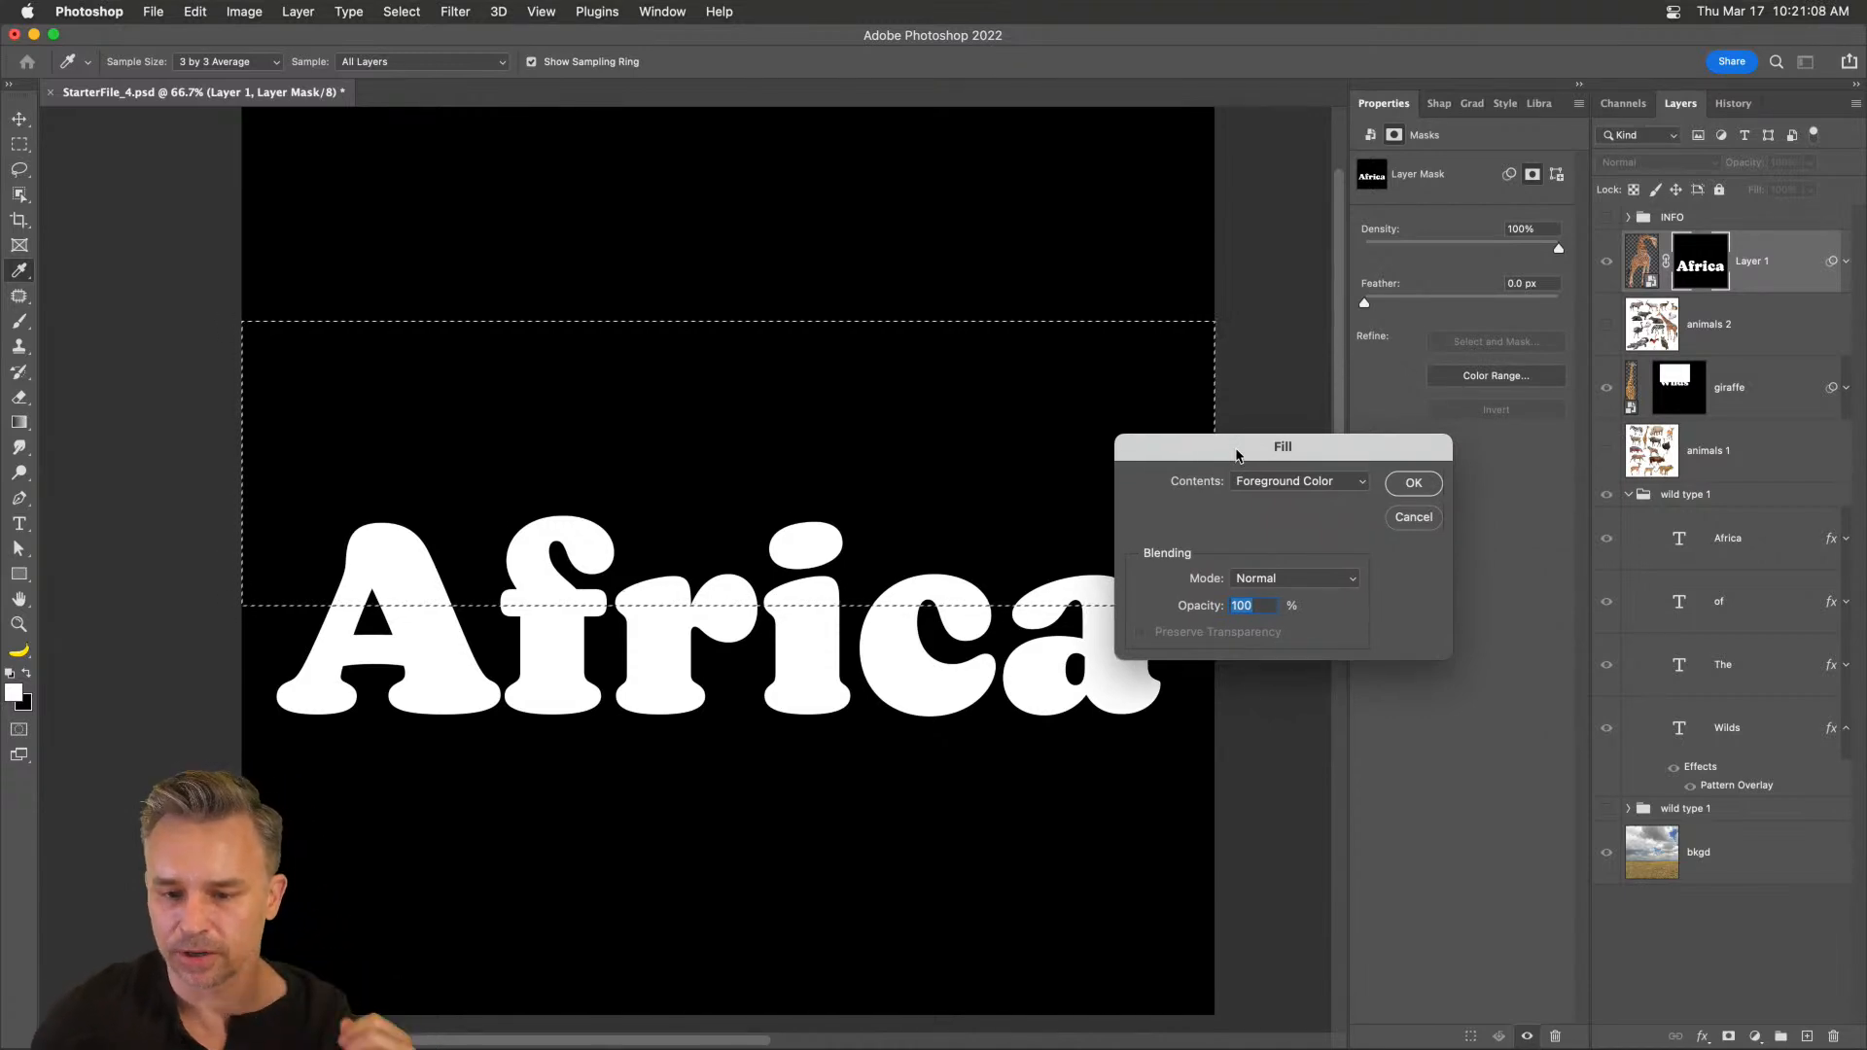
left_click_drag(1238, 456, 1173, 450)
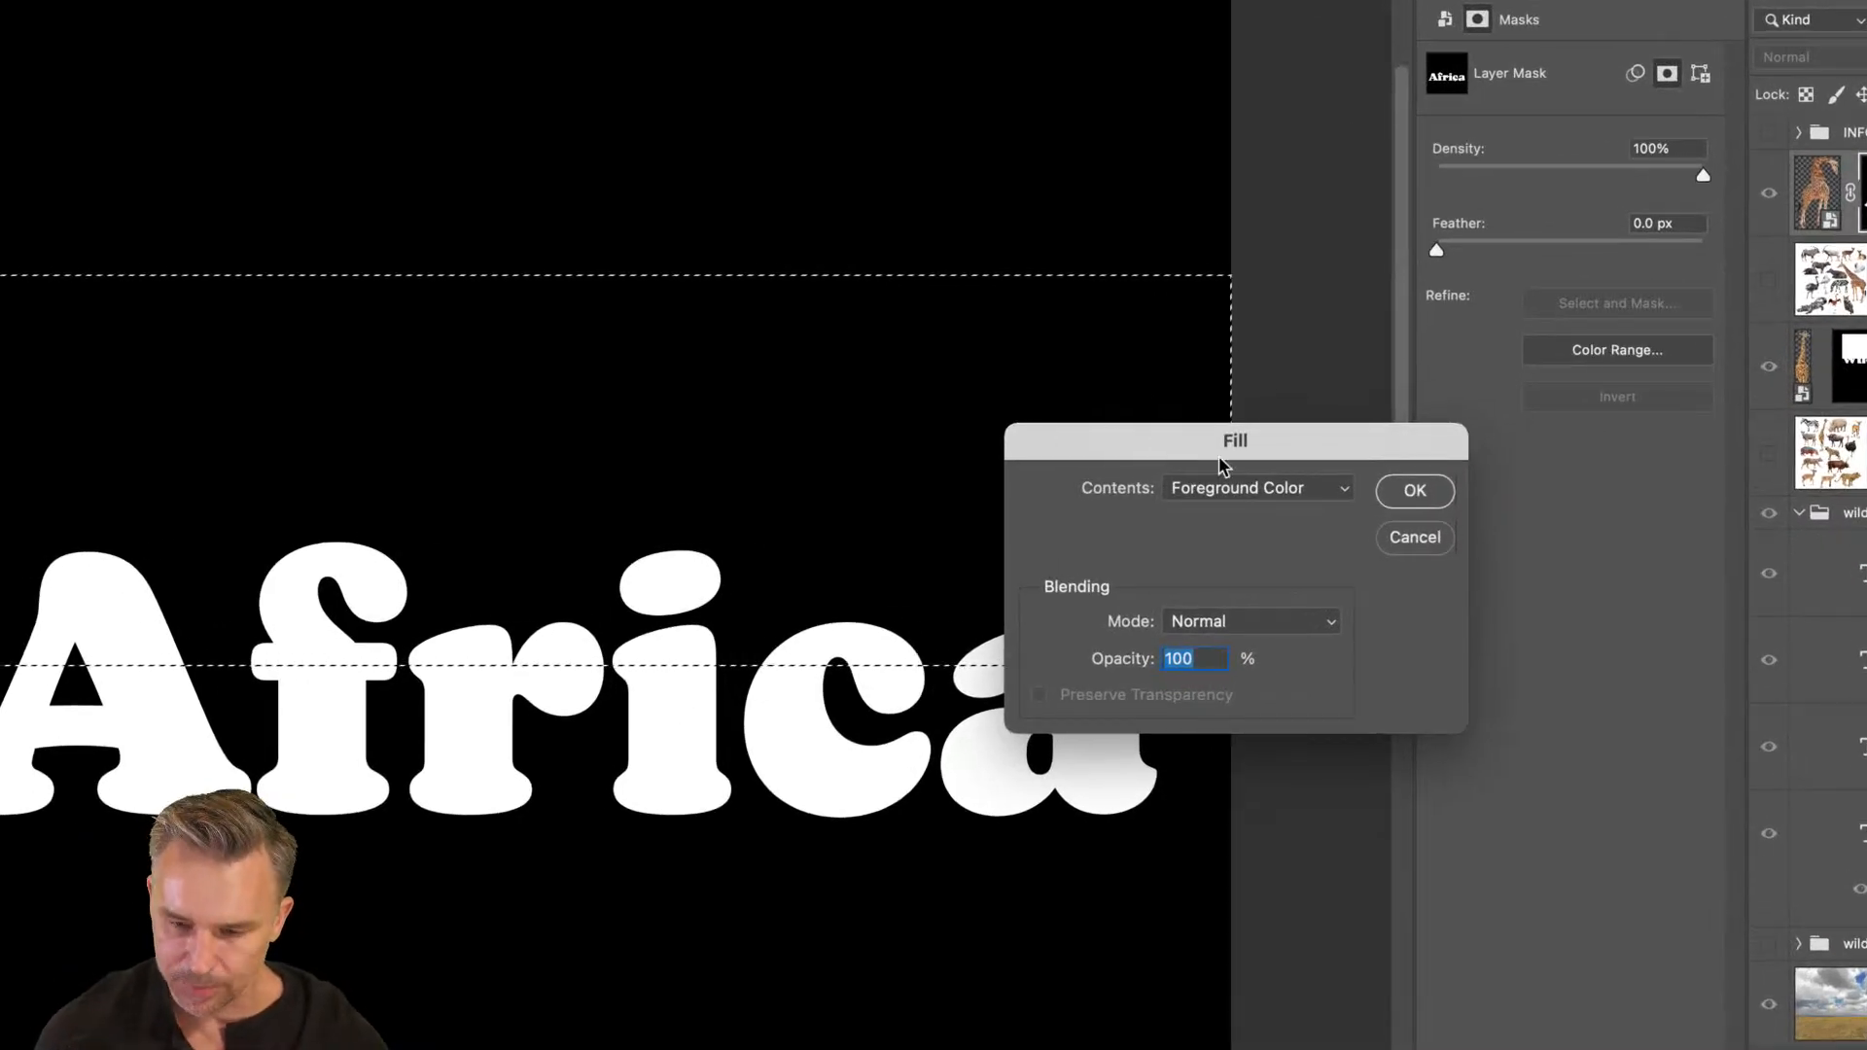
left_click(1397, 487)
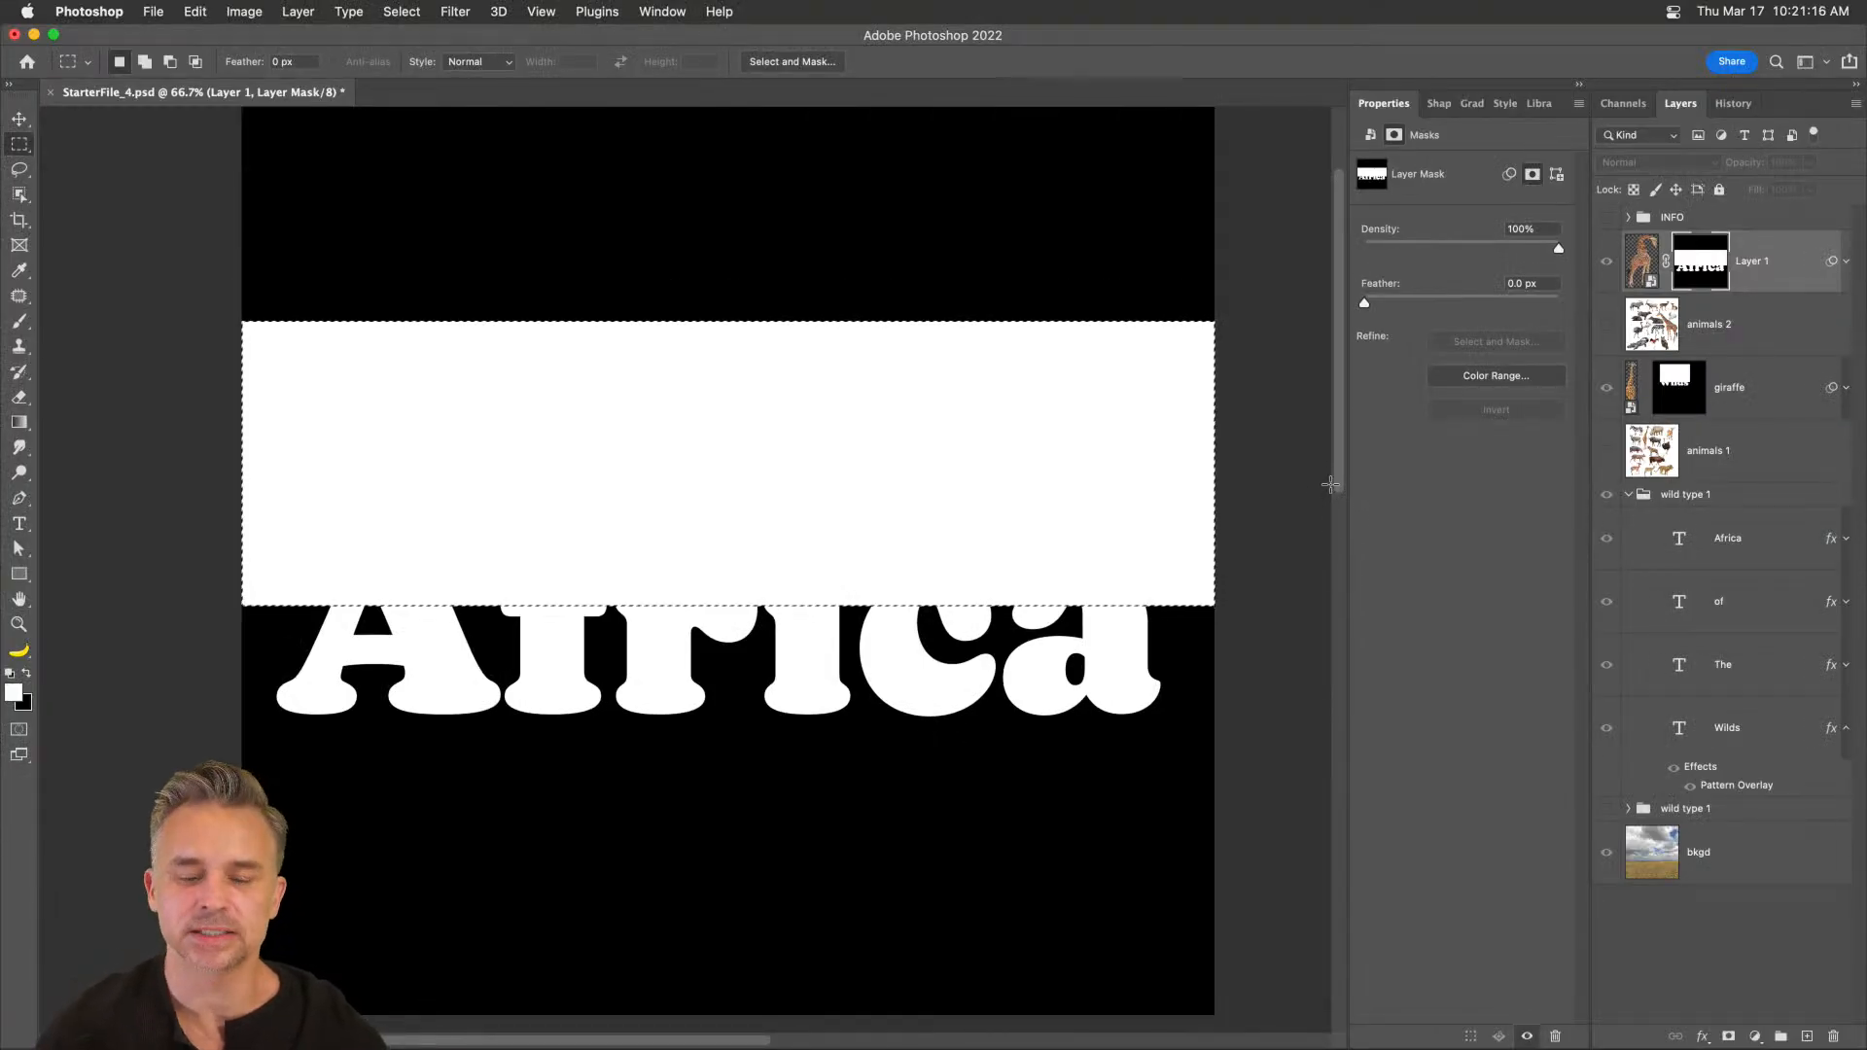
key("l")
key("super+d")
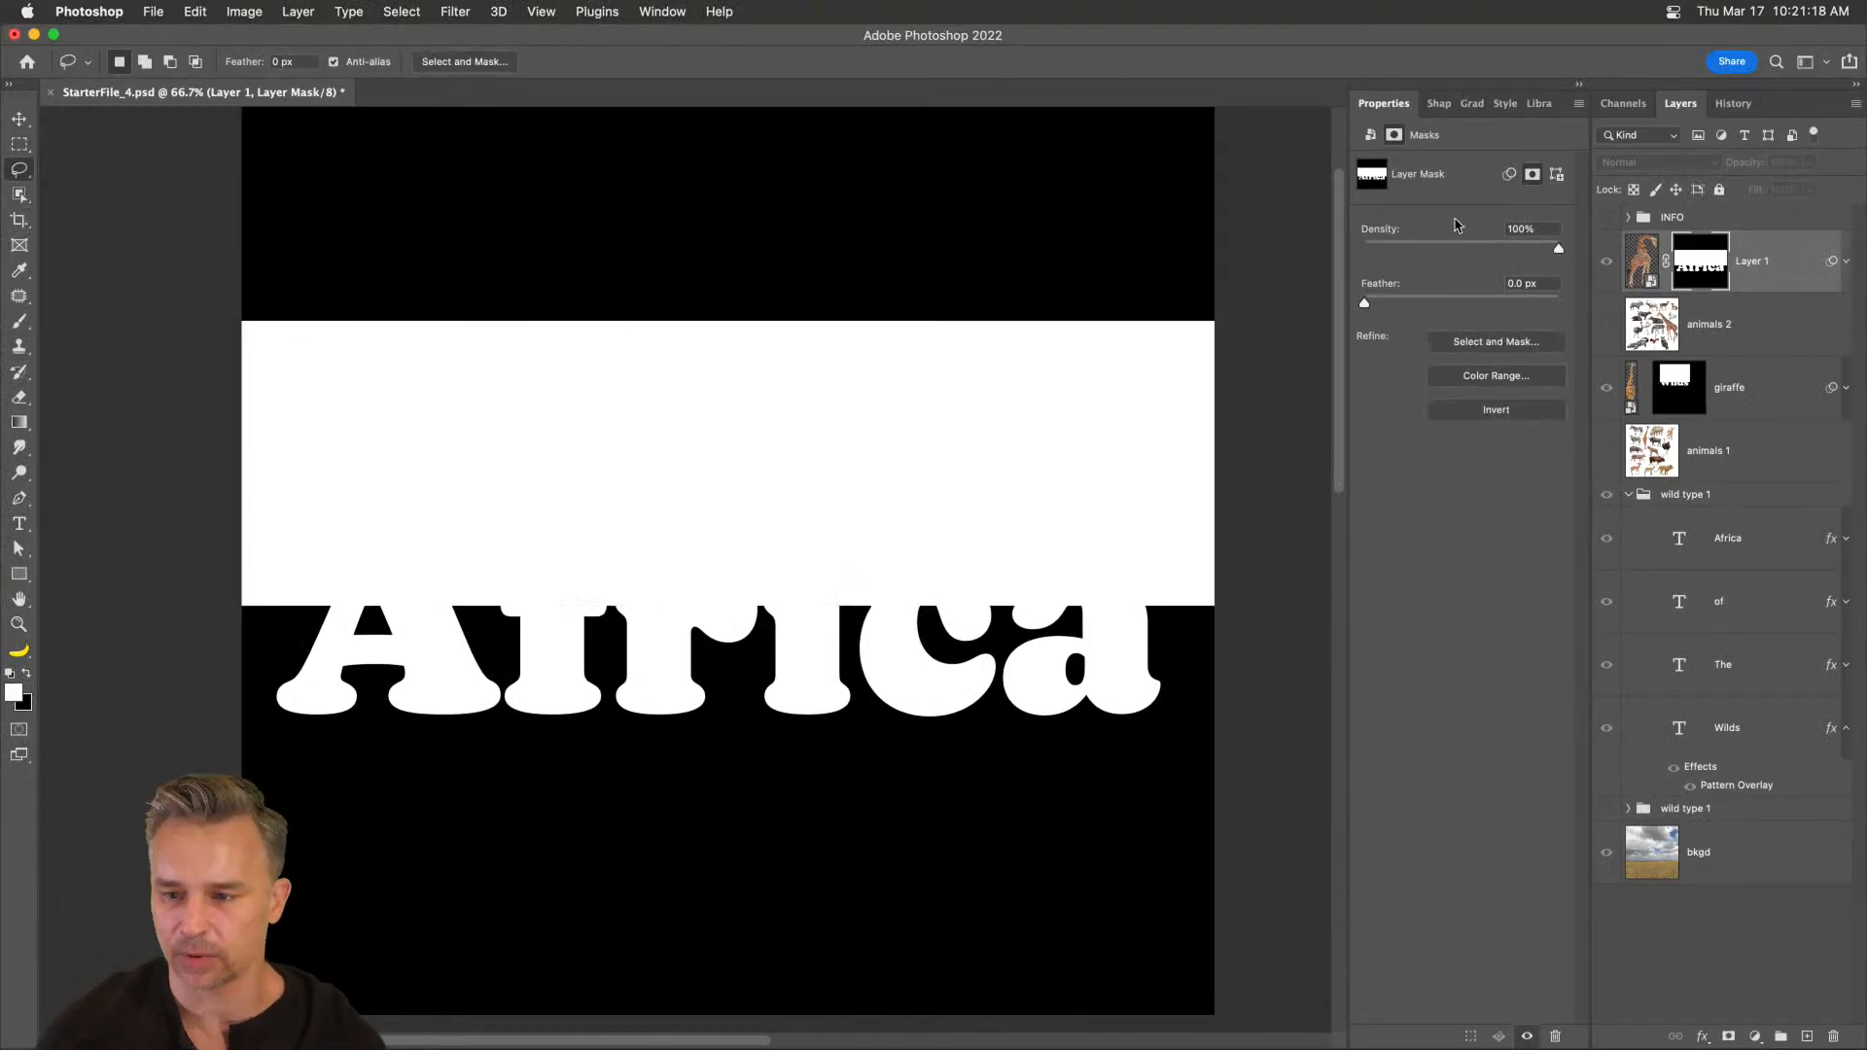
left_click(1638, 265)
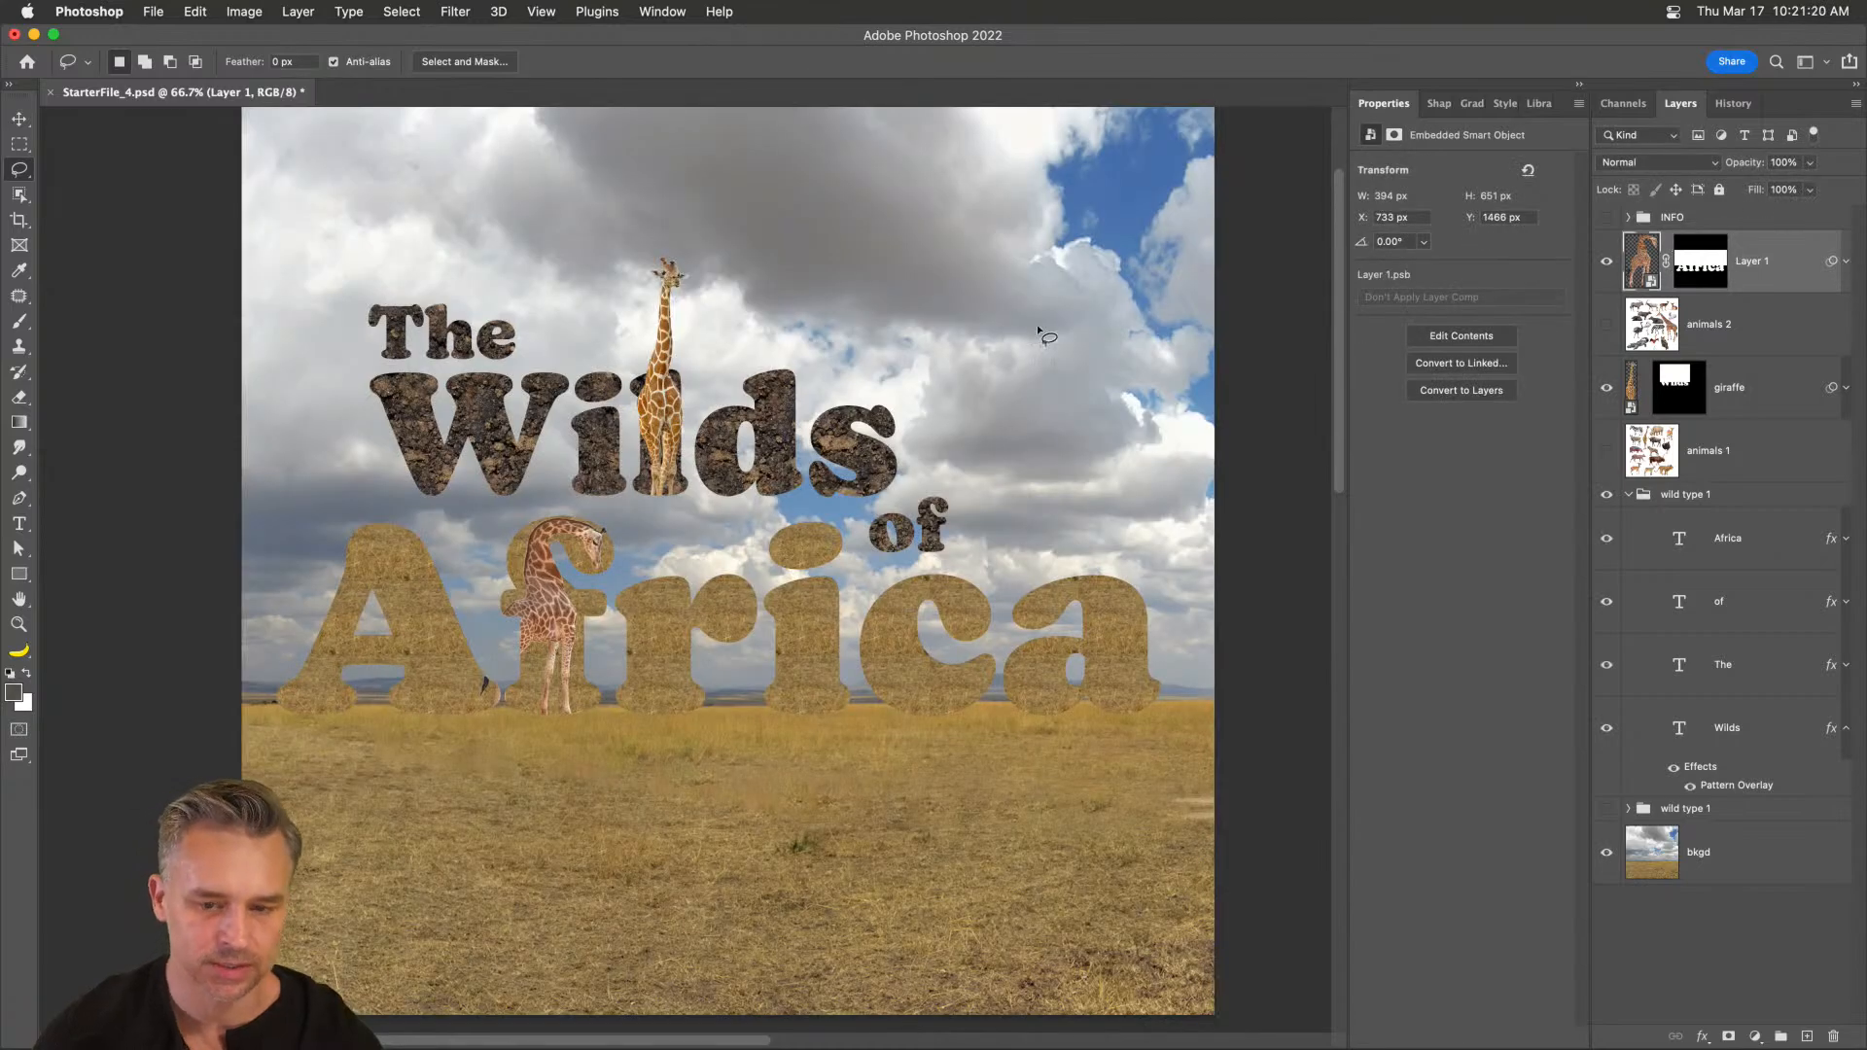
- Reveal the "Africa" text layer's effects and add an empty layer mask to that layer
left_click(1719, 728)
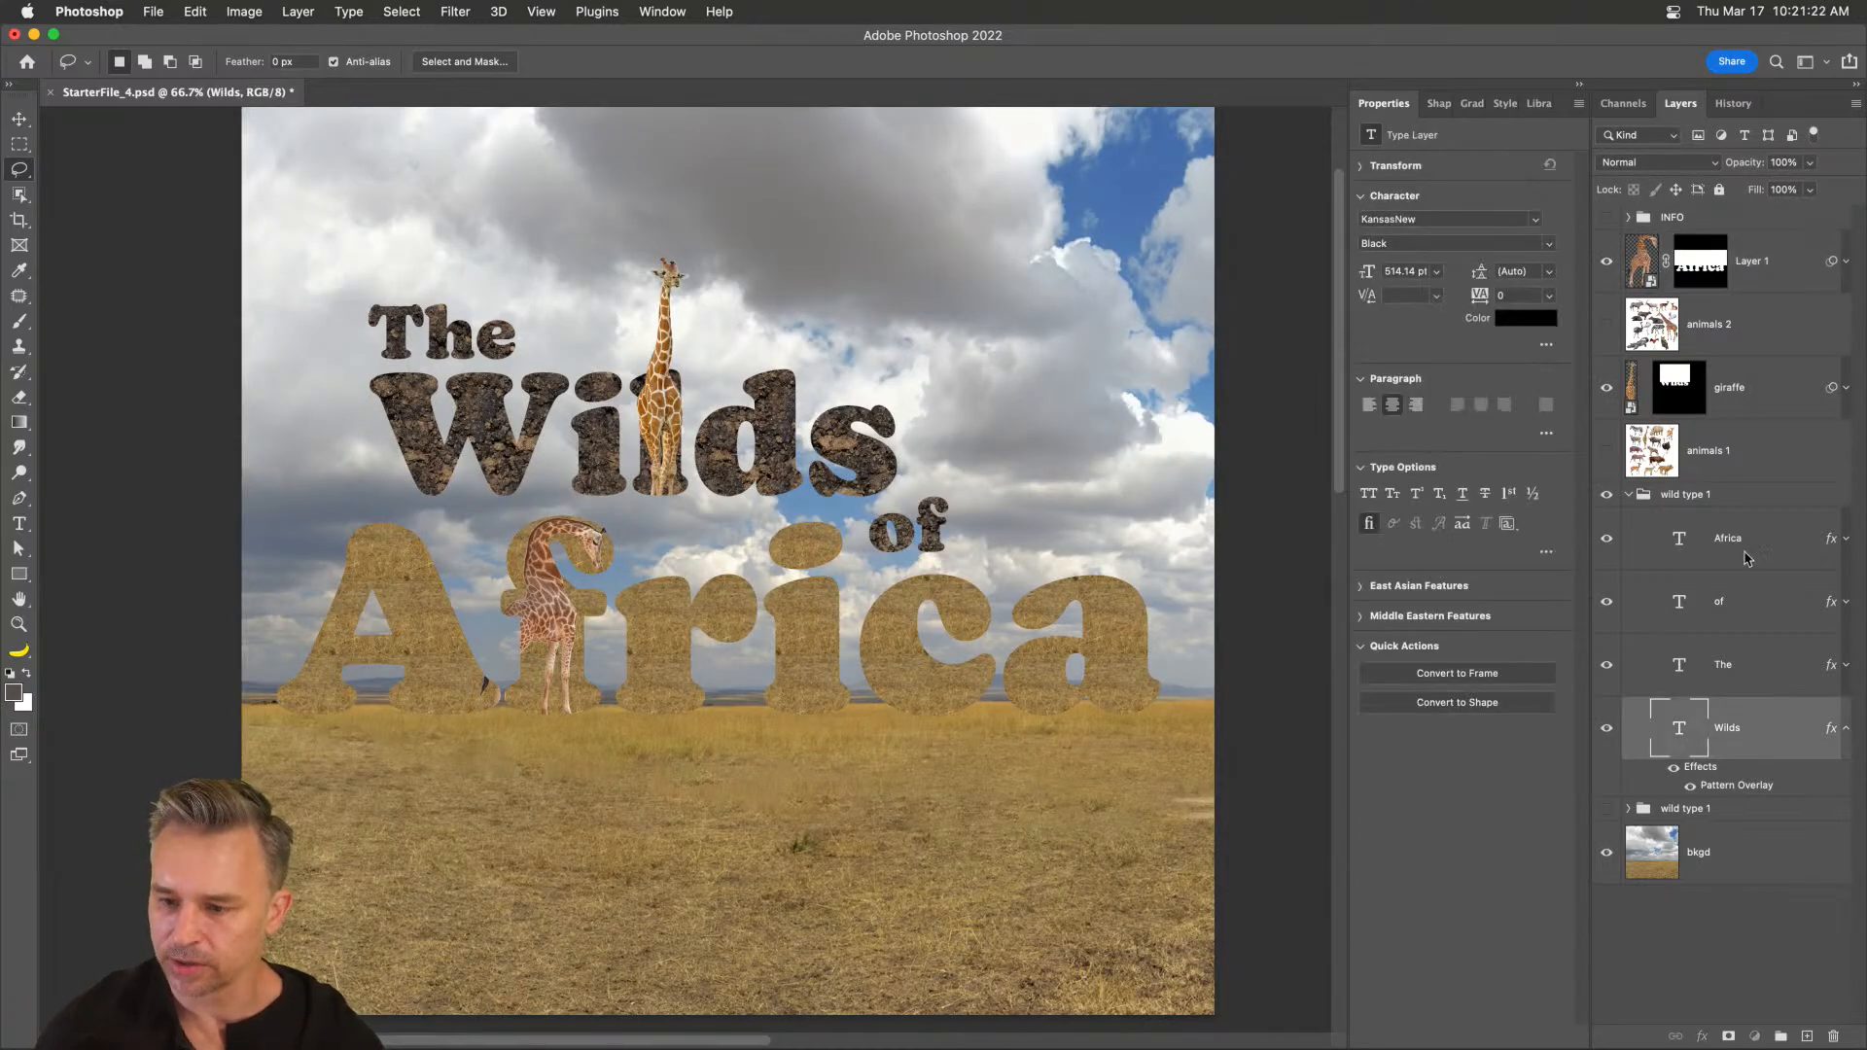
left_click(1841, 548)
left_click(1847, 544)
key("super+equal")
key("super+equal")
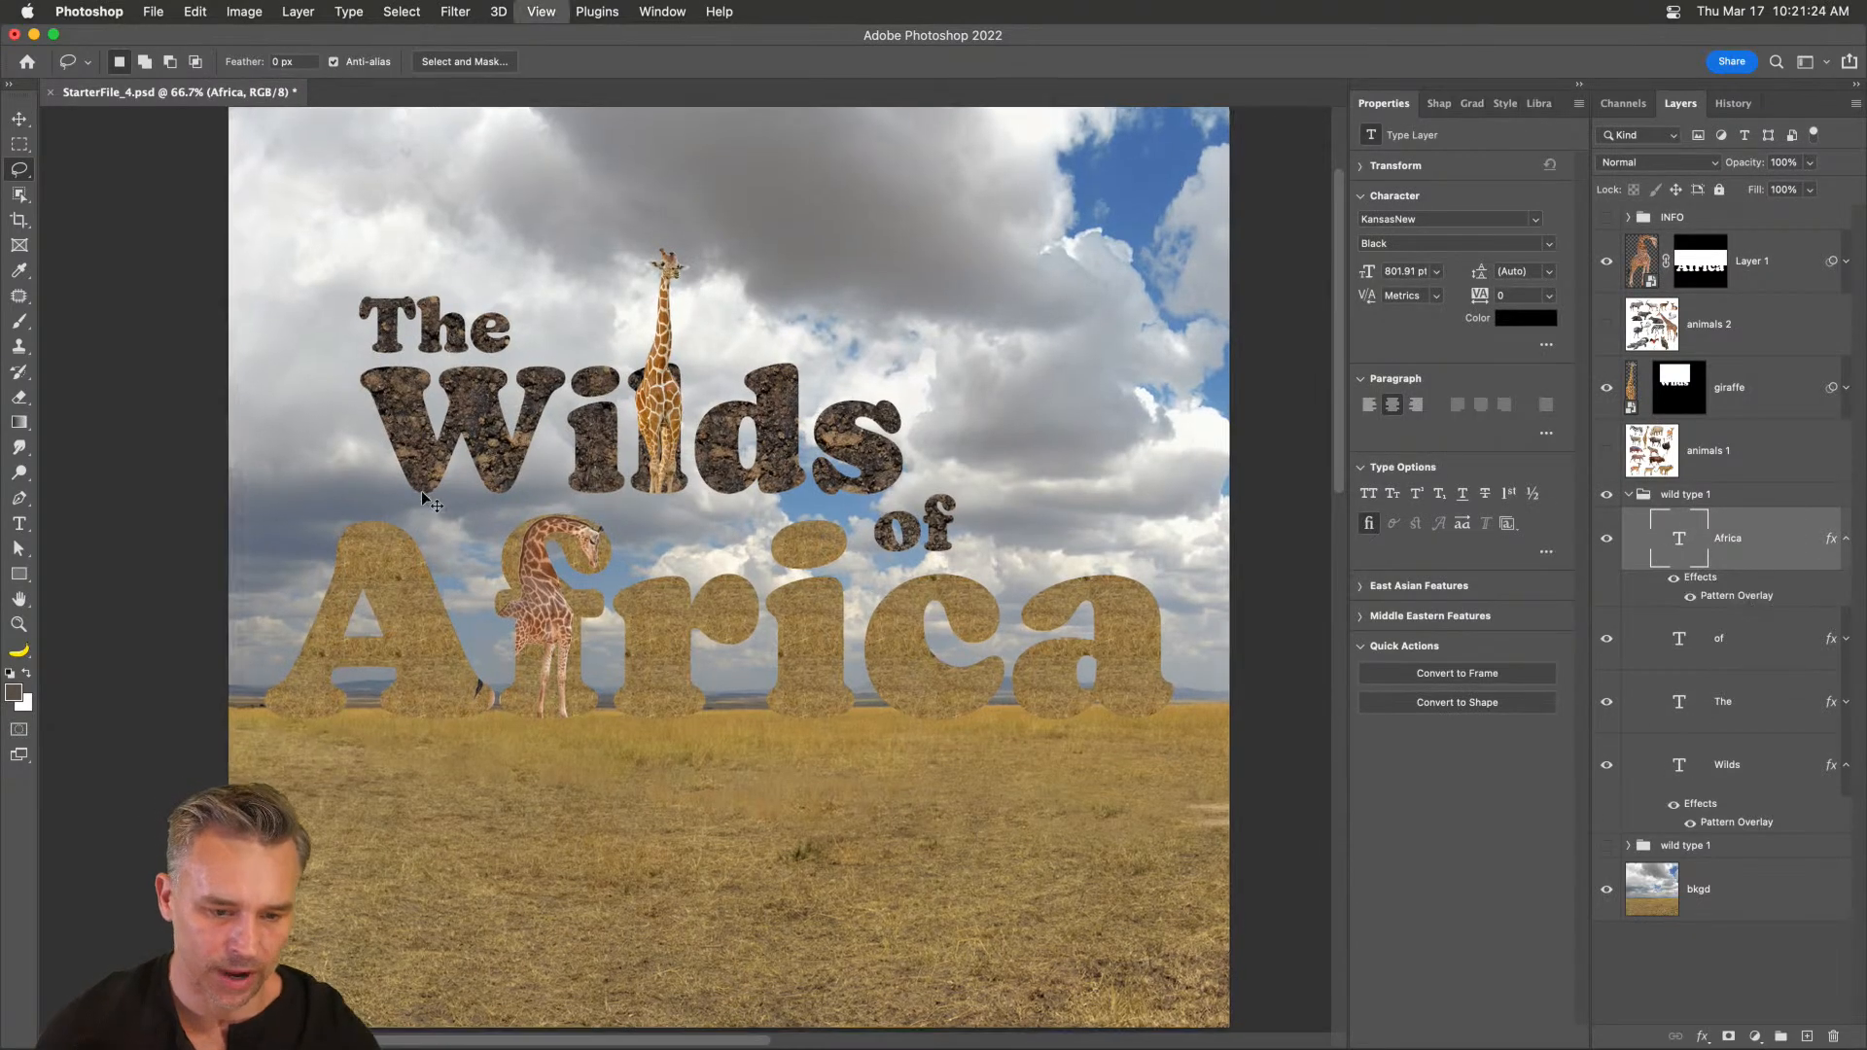
left_click_drag(615, 513, 992, 583)
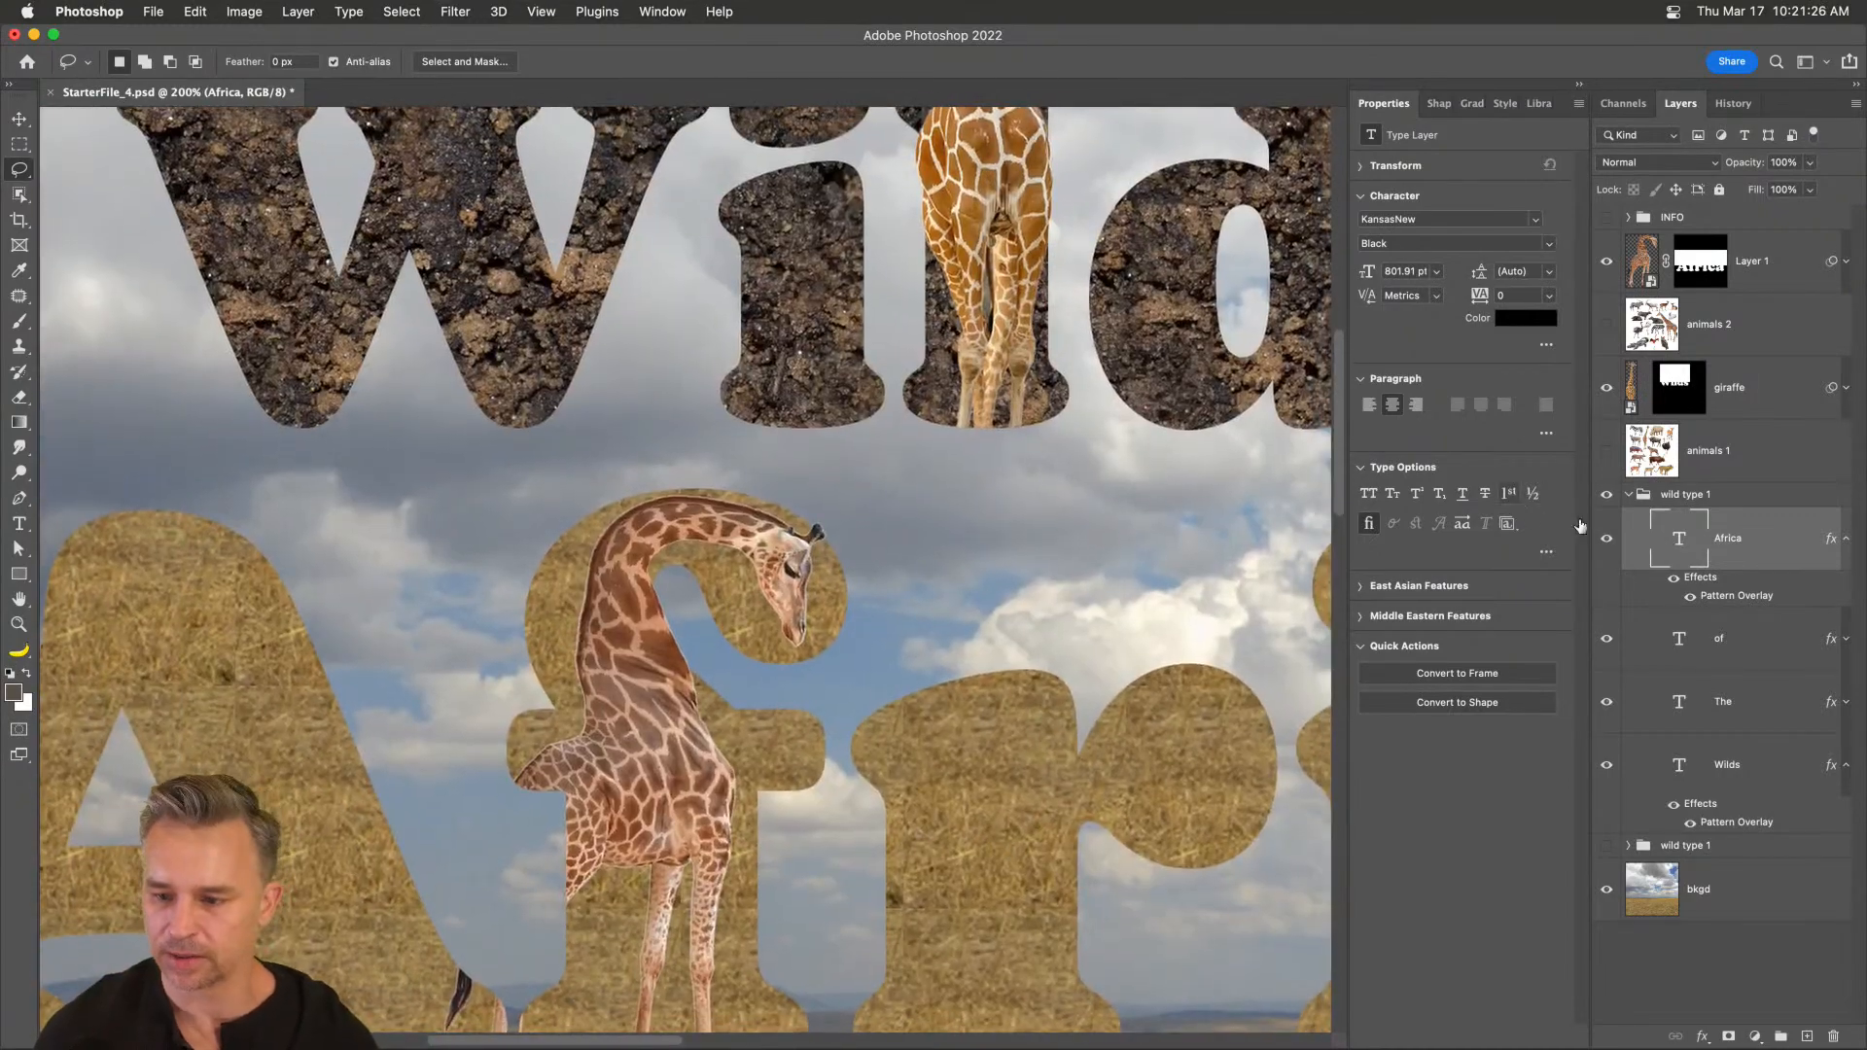
left_click(1728, 1037)
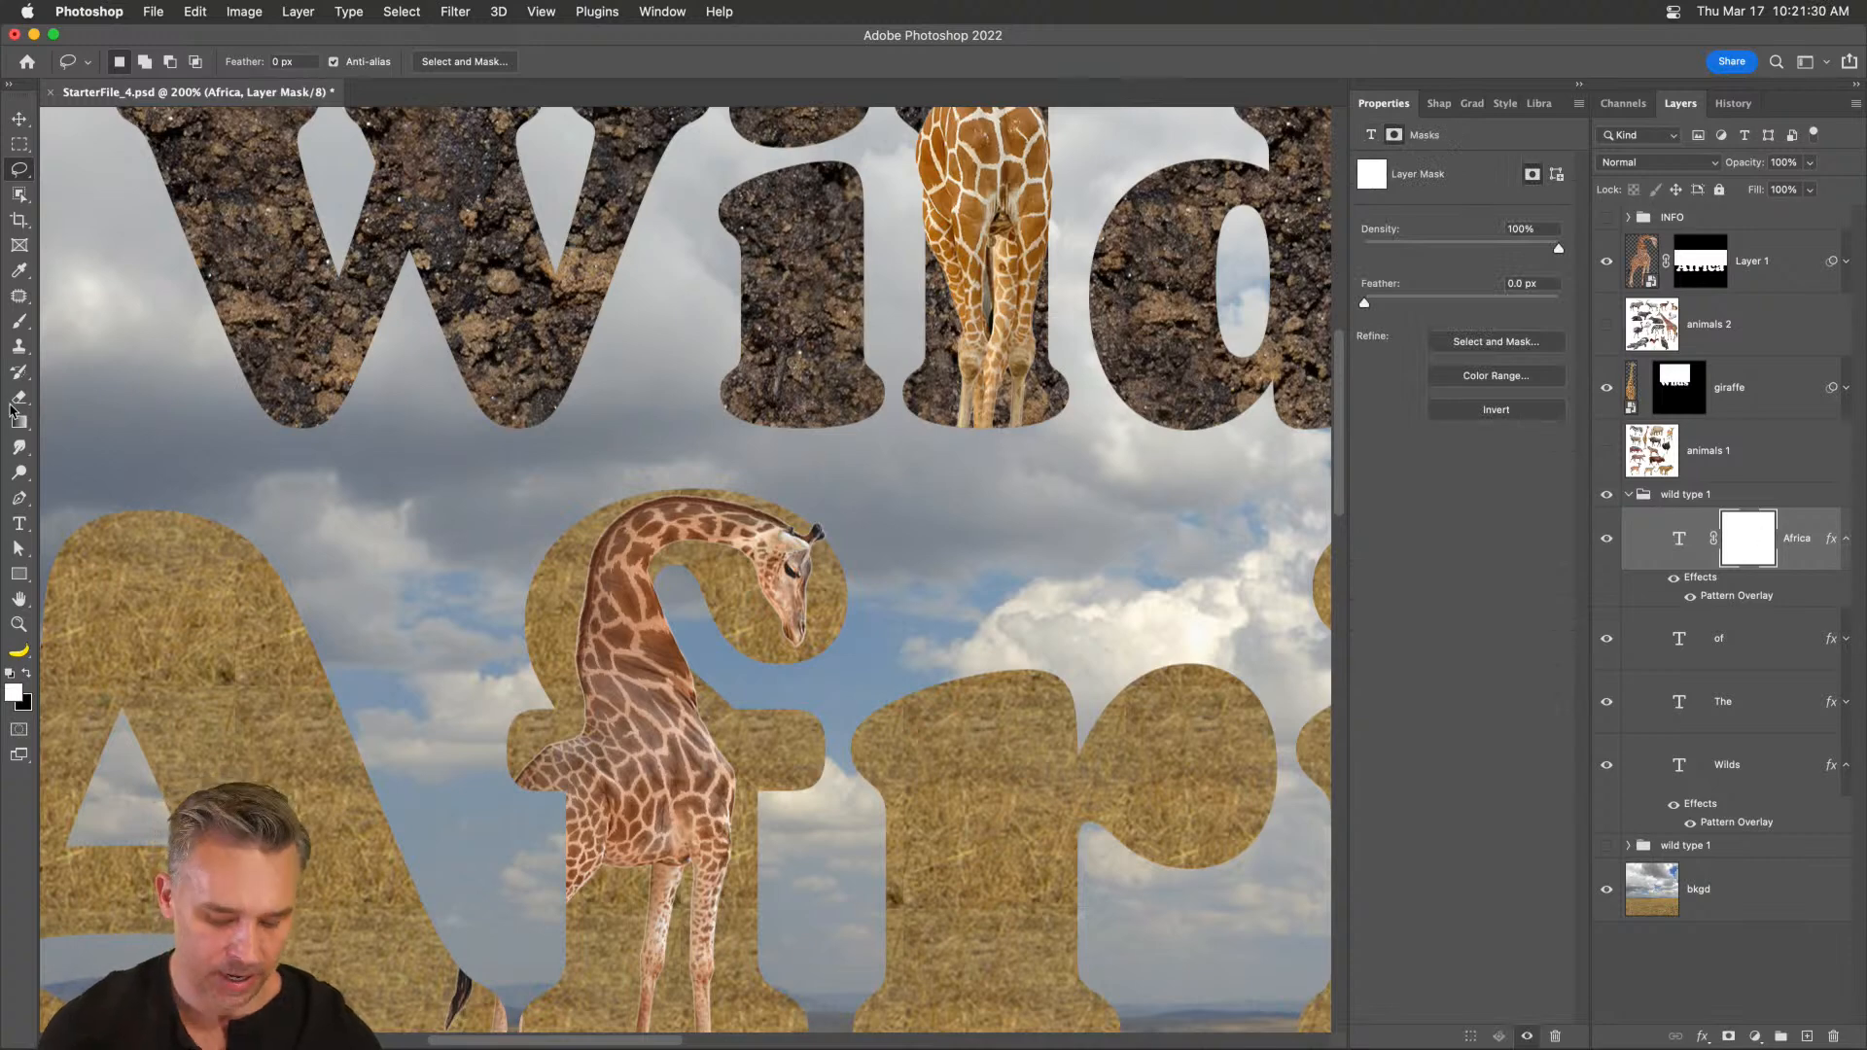
- Paint black with a hard 60 px brush on the "Africa" mask to hide the upper "f" around the giraffe's head and neck
key("b")
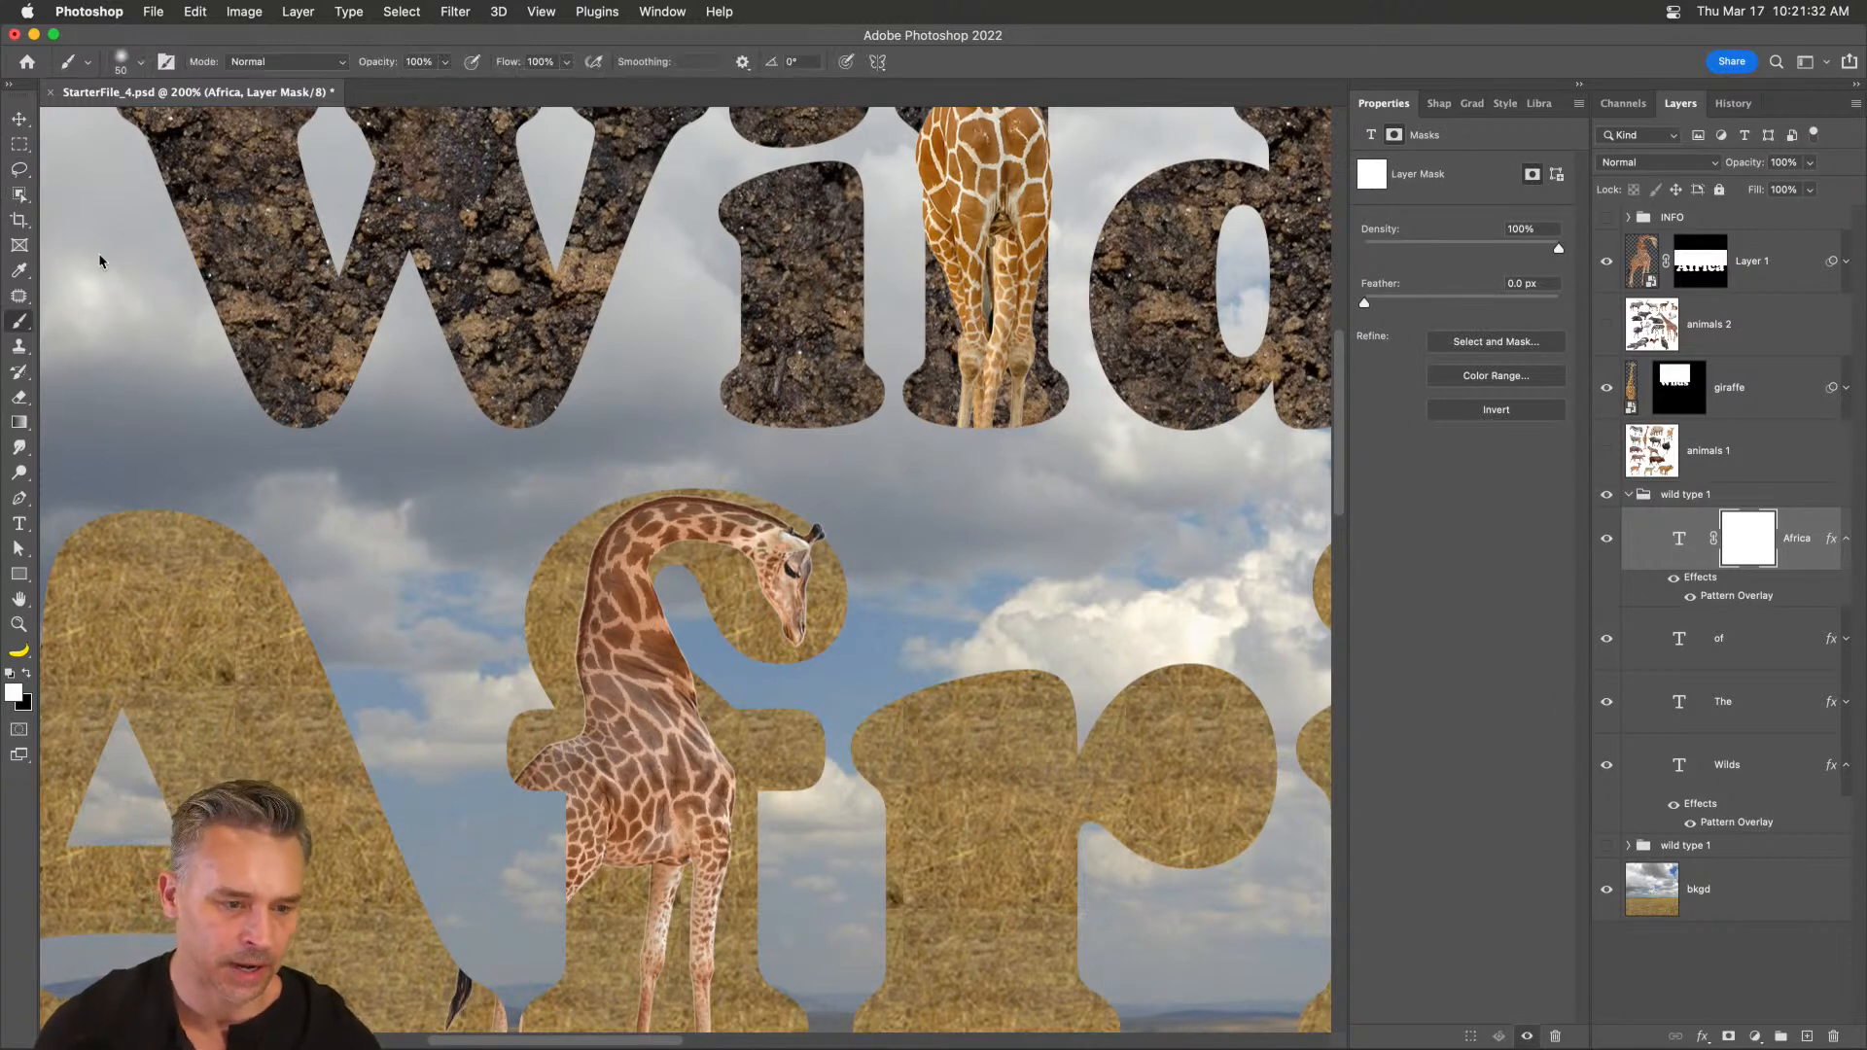
double_click(500, 314)
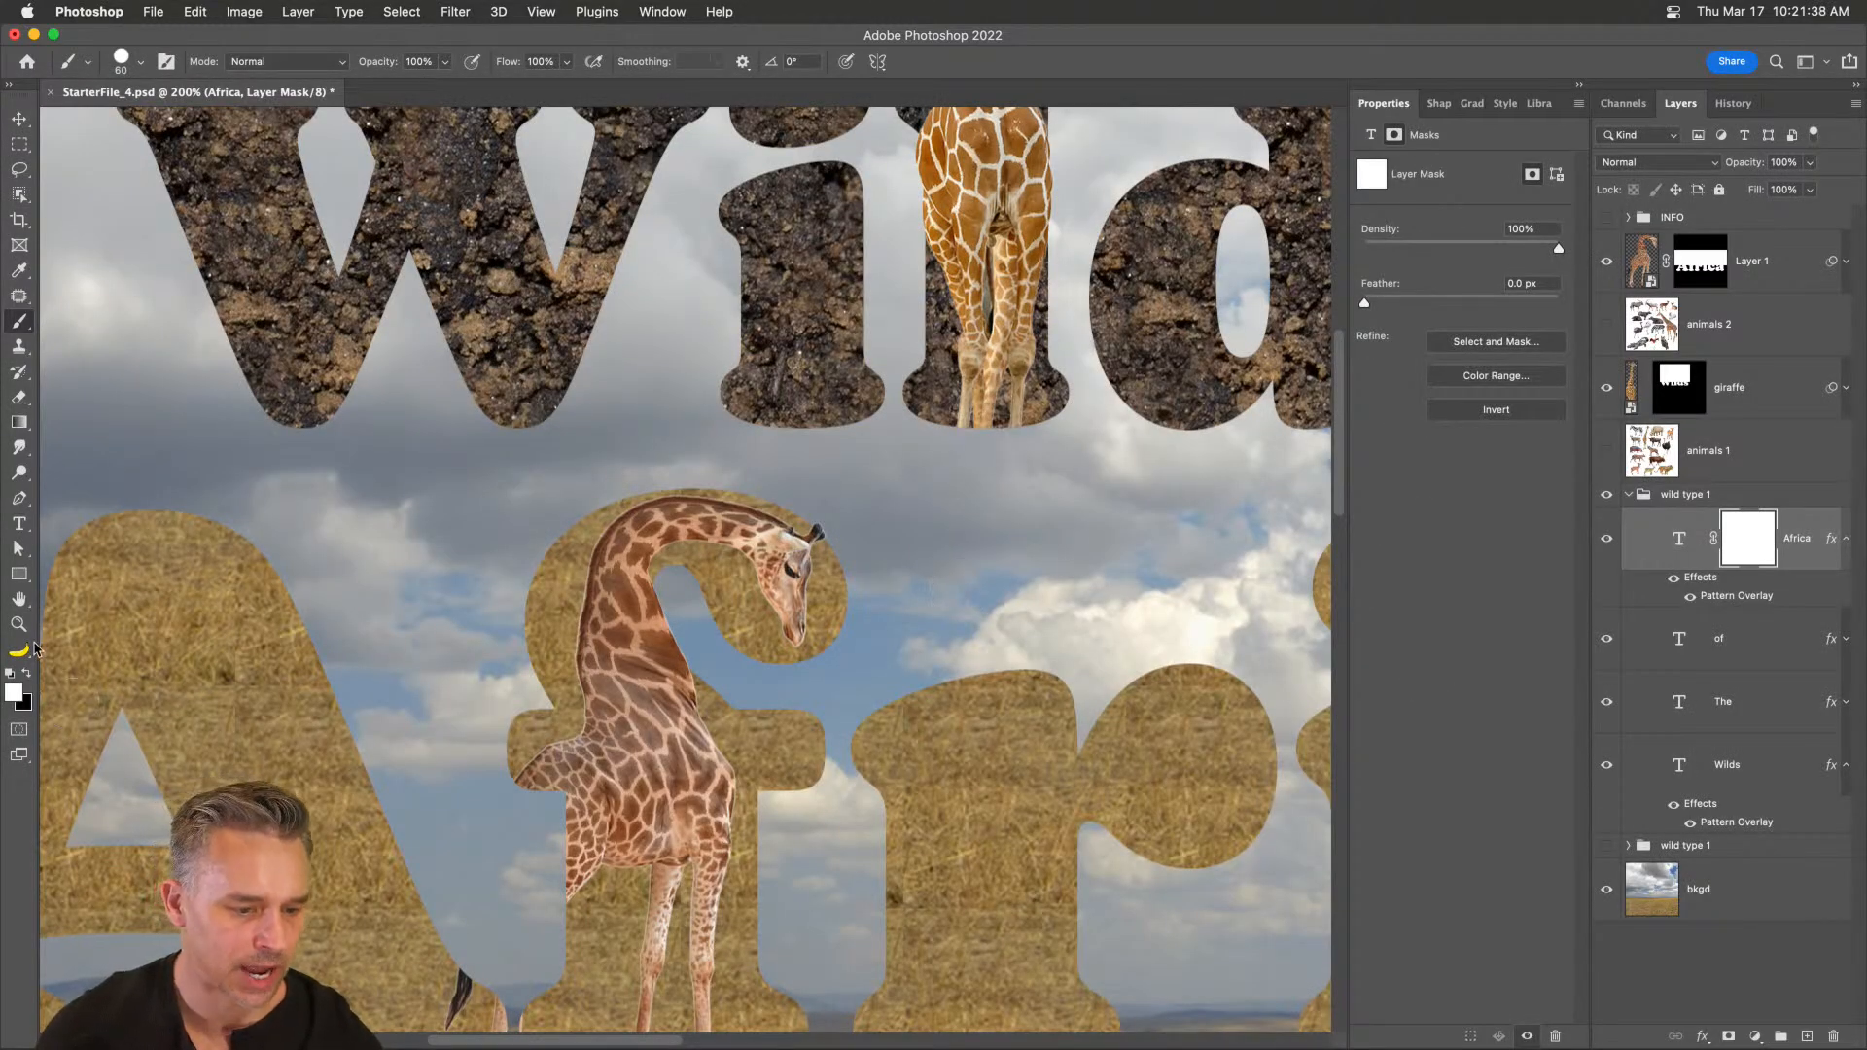
left_click(28, 674)
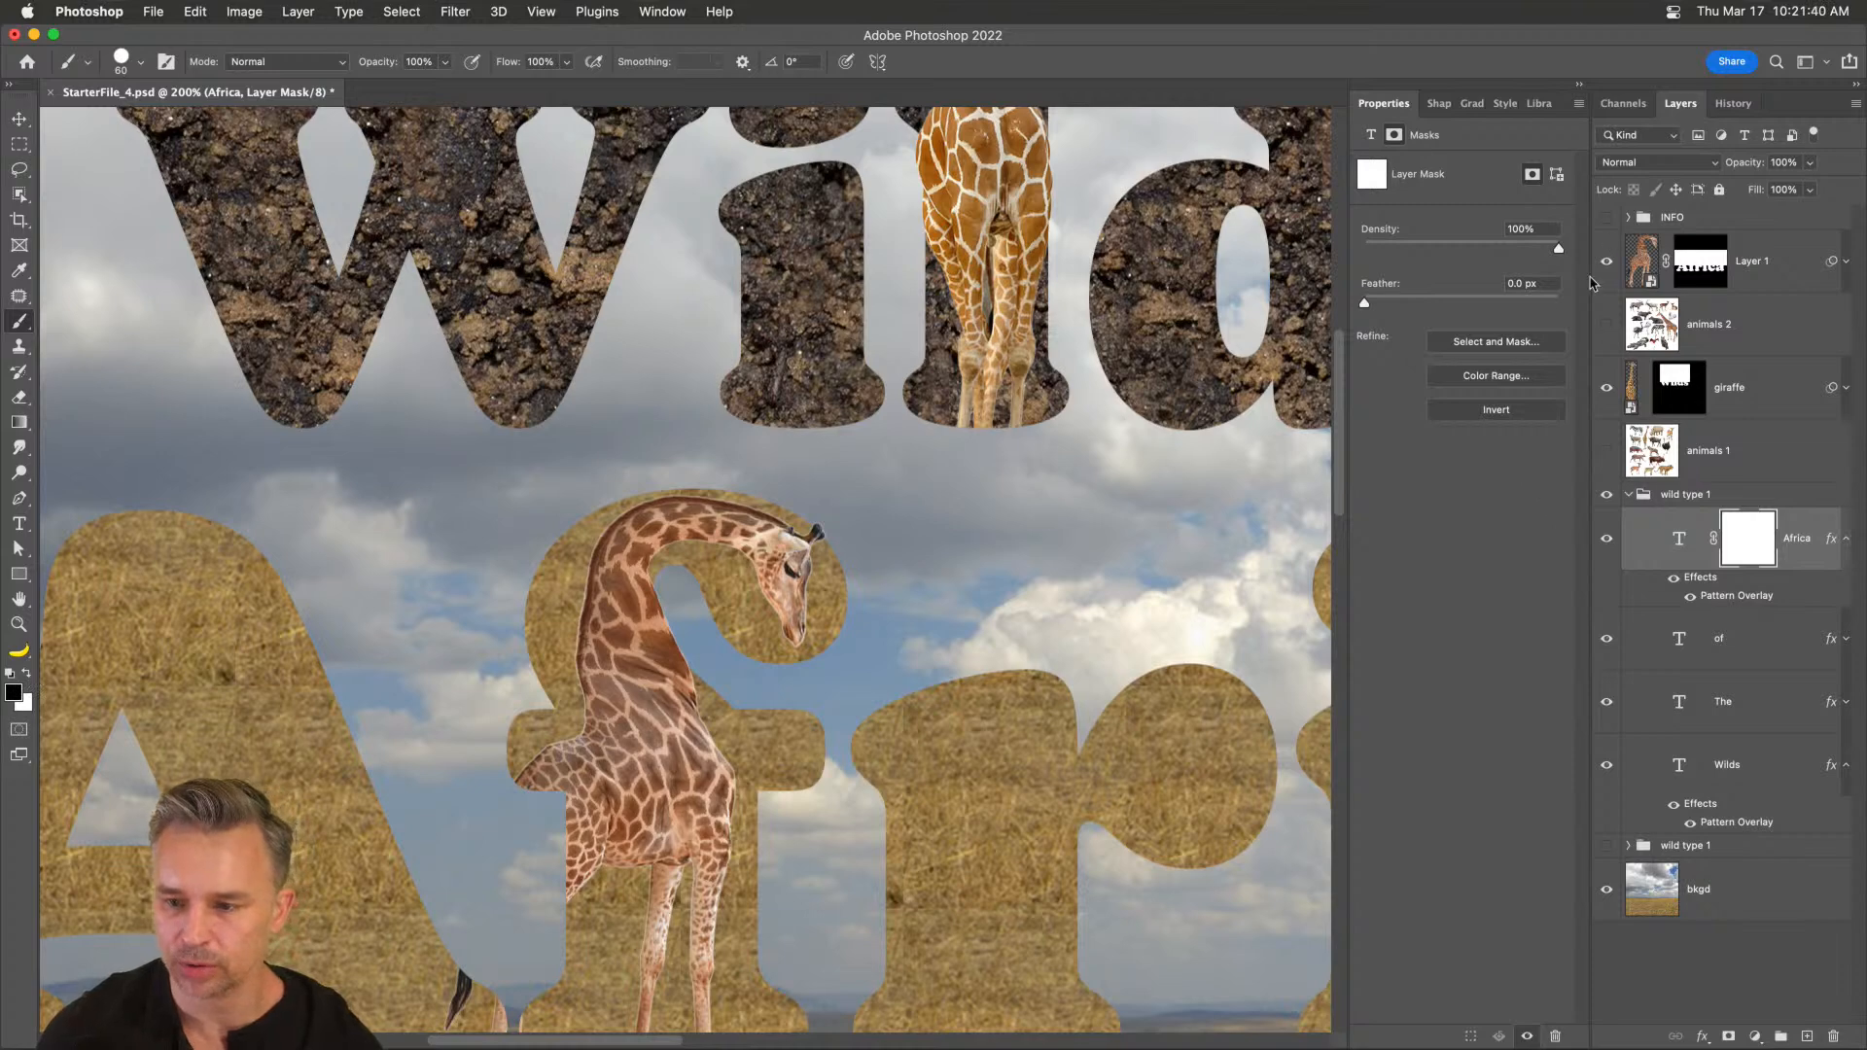
mouse_move(834, 576)
left_mouse_down()
mouse_move(815, 623)
mouse_move(776, 638)
mouse_move(701, 574)
mouse_move(667, 584)
left_mouse_up()
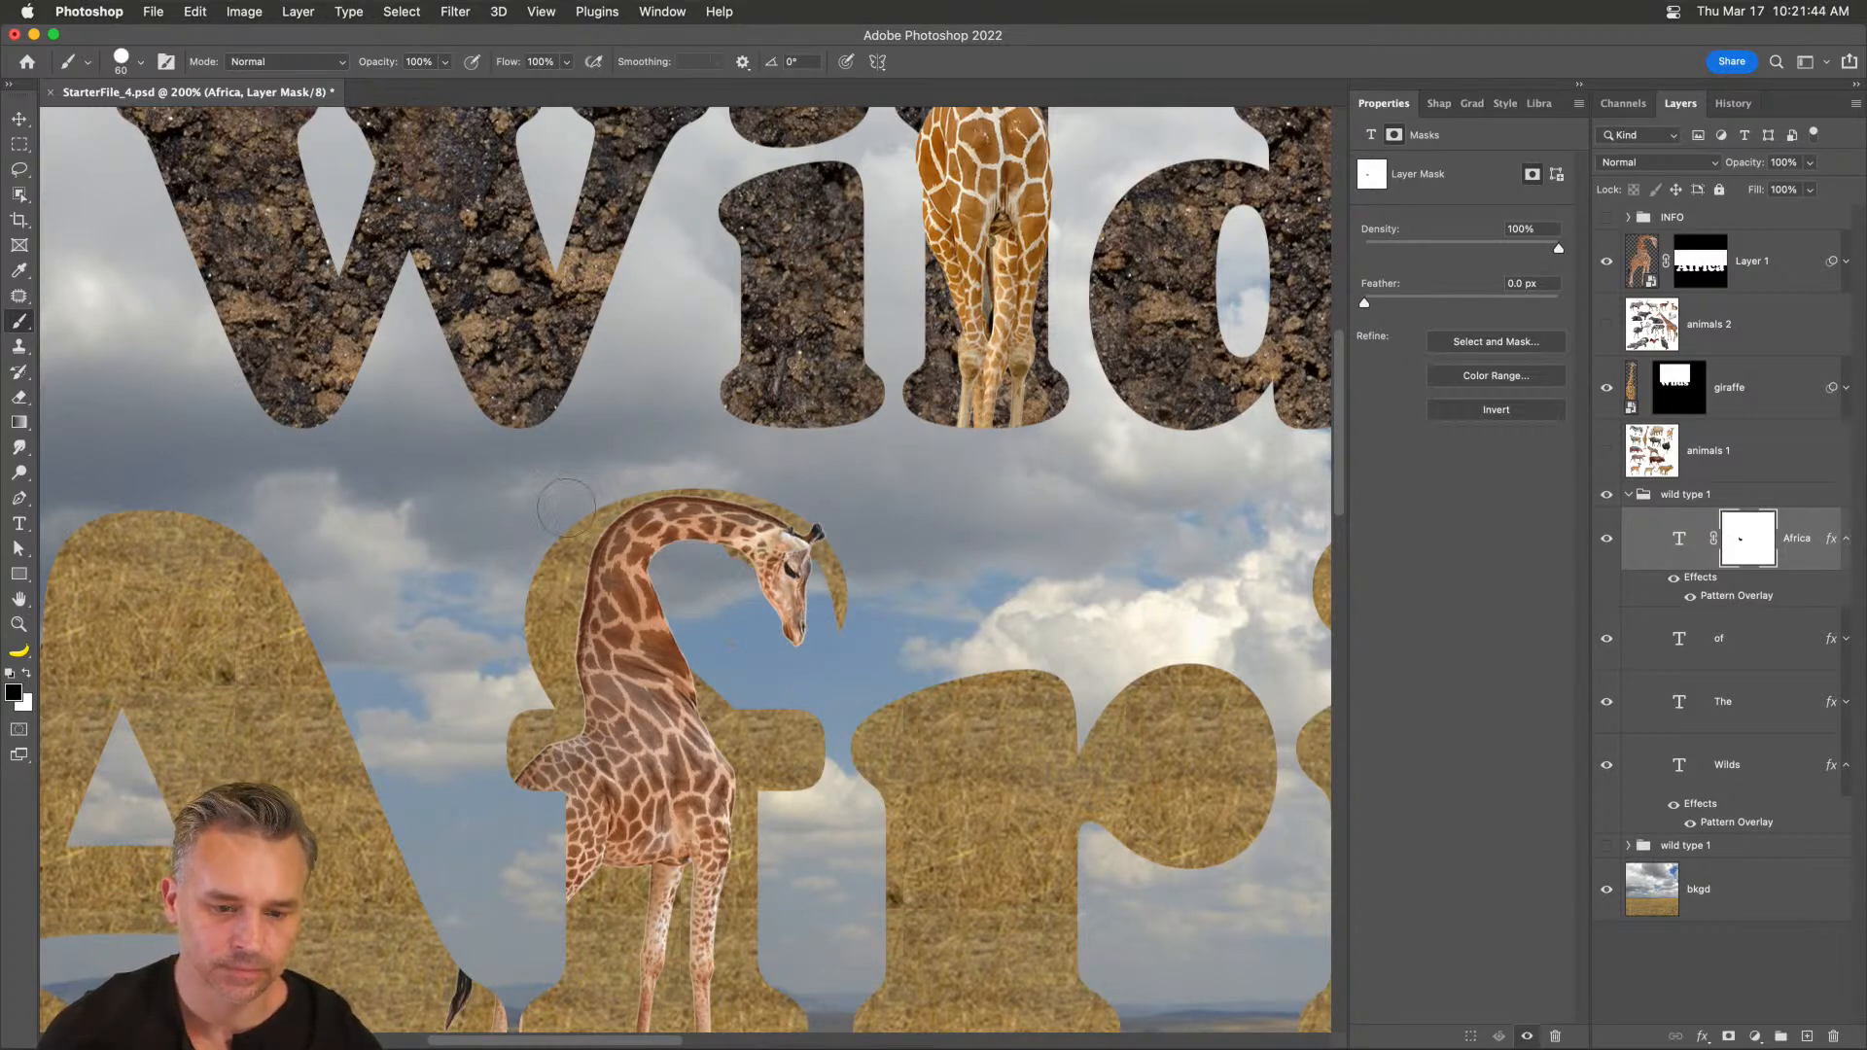
mouse_move(511, 693)
left_mouse_down()
mouse_move(544, 552)
mouse_move(649, 494)
mouse_move(768, 518)
mouse_move(844, 588)
mouse_move(856, 637)
left_mouse_up()
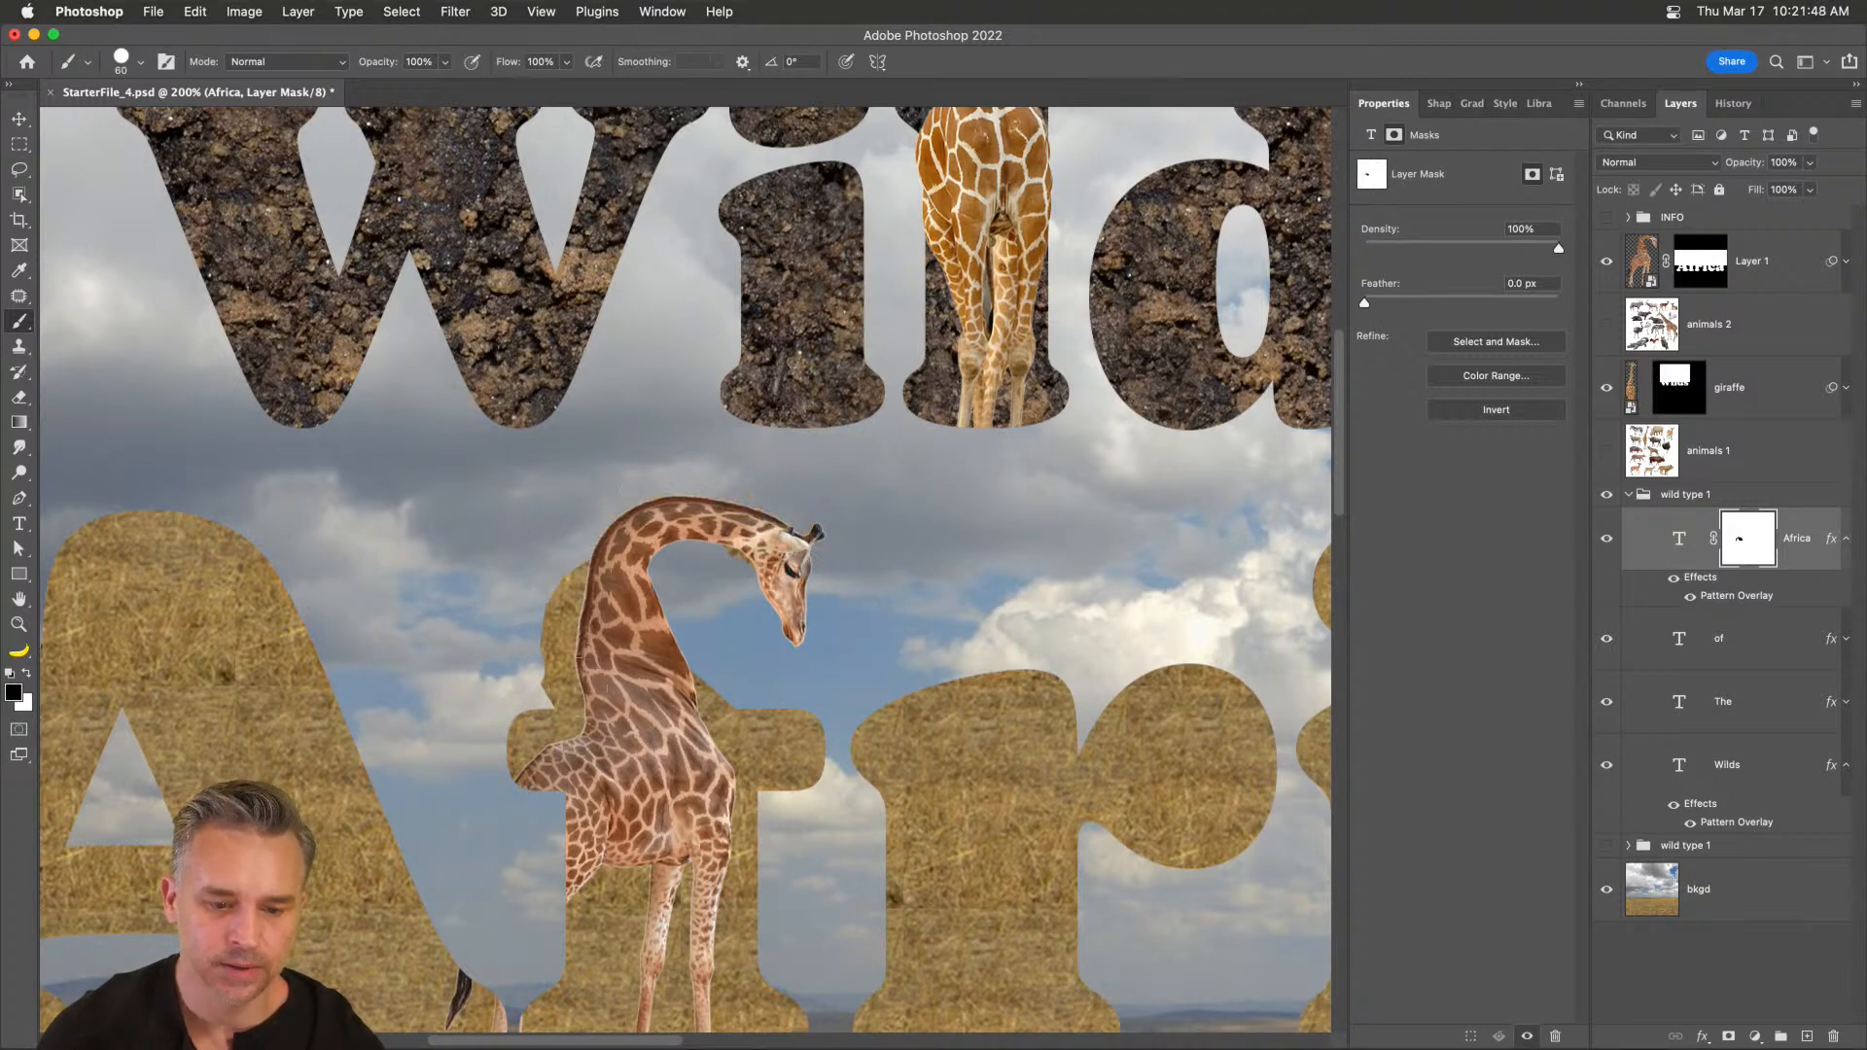
mouse_move(533, 671)
left_mouse_down()
mouse_move(587, 680)
mouse_move(531, 624)
mouse_move(559, 554)
mouse_move(570, 634)
mouse_move(575, 574)
left_mouse_up()
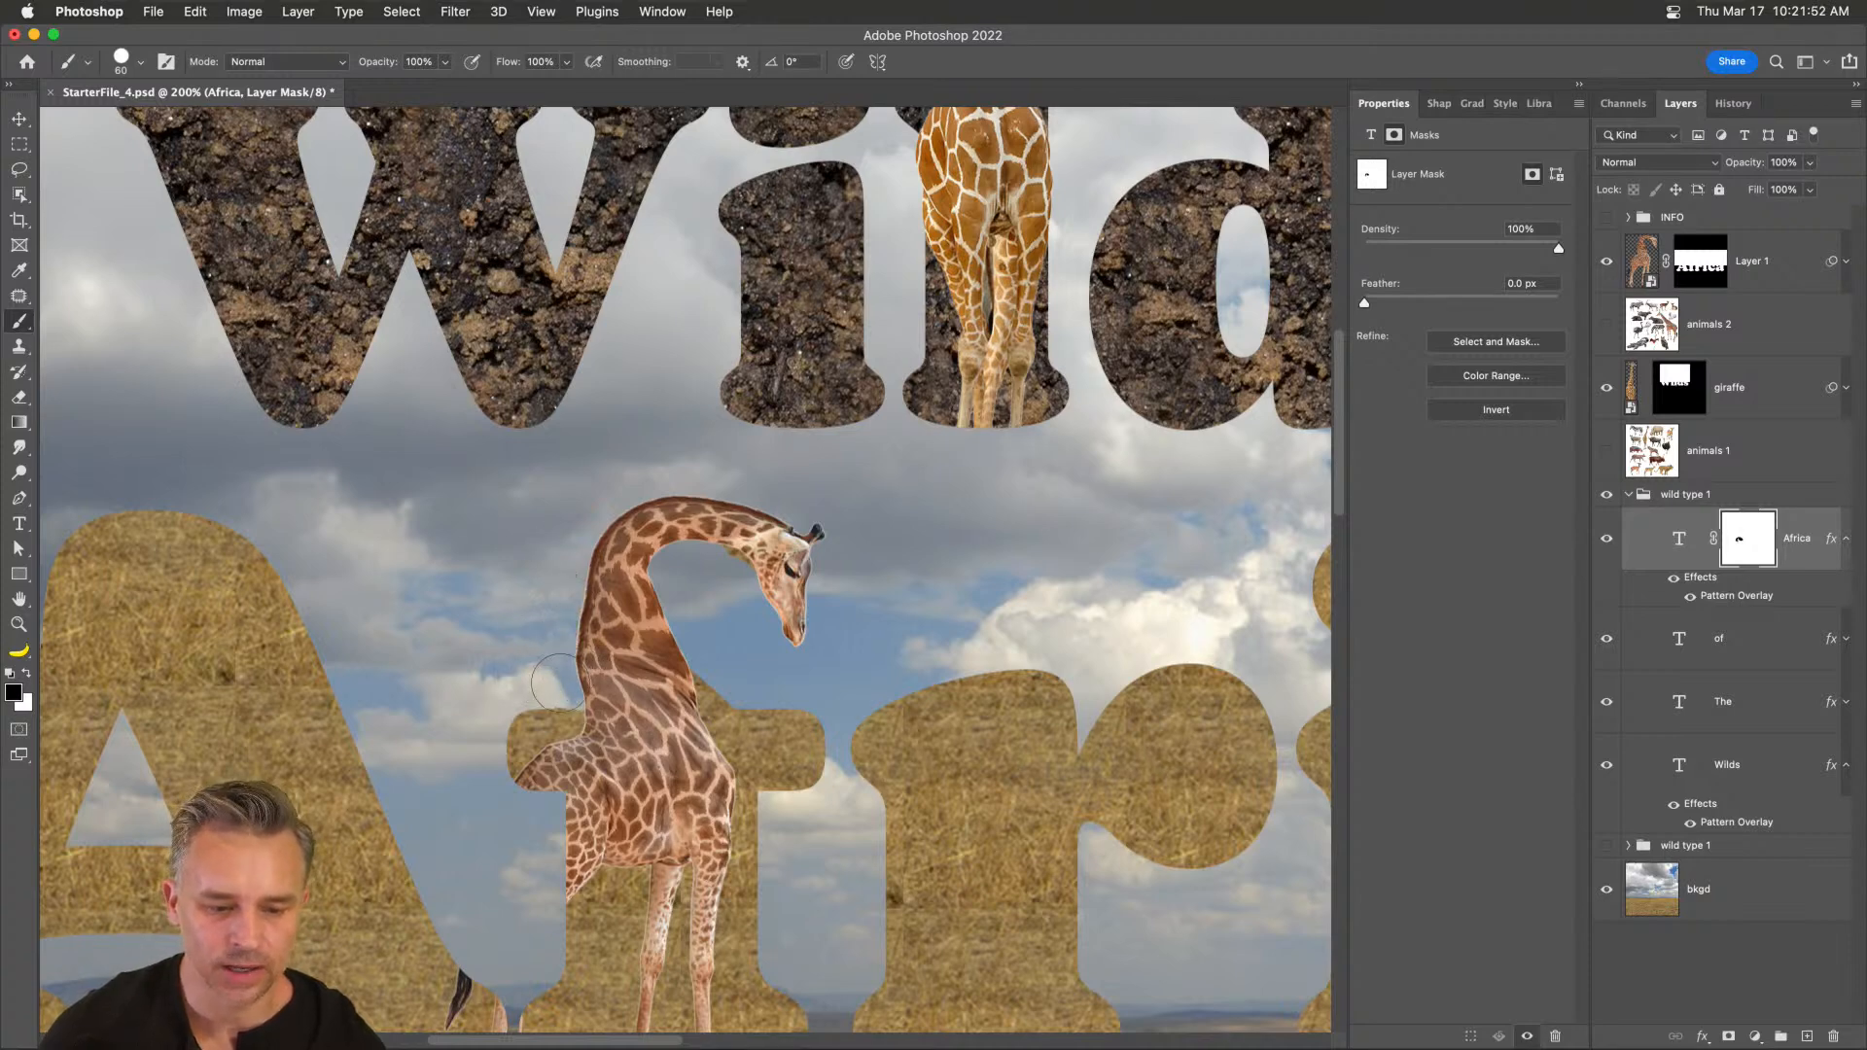
left_click_drag(699, 676, 696, 682)
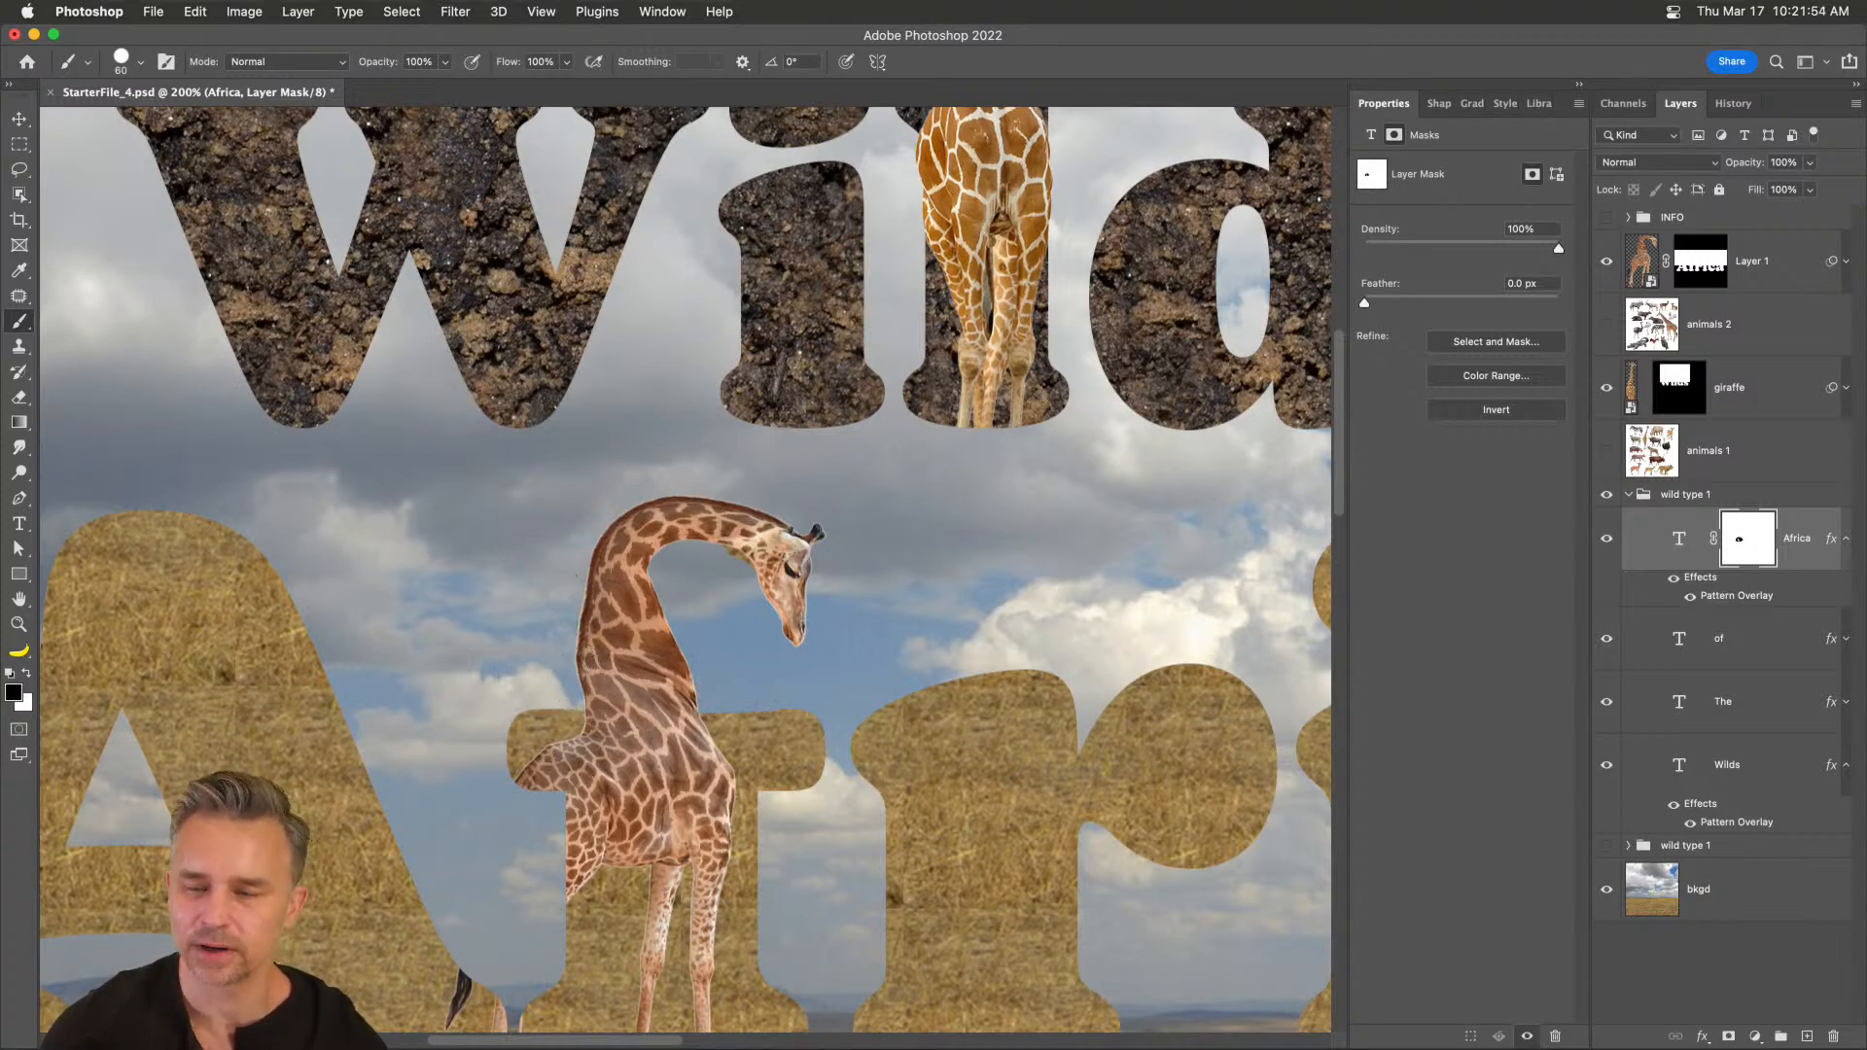
- Show the "animals 2" layer over the composition and bring its owl into view
key("super+0")
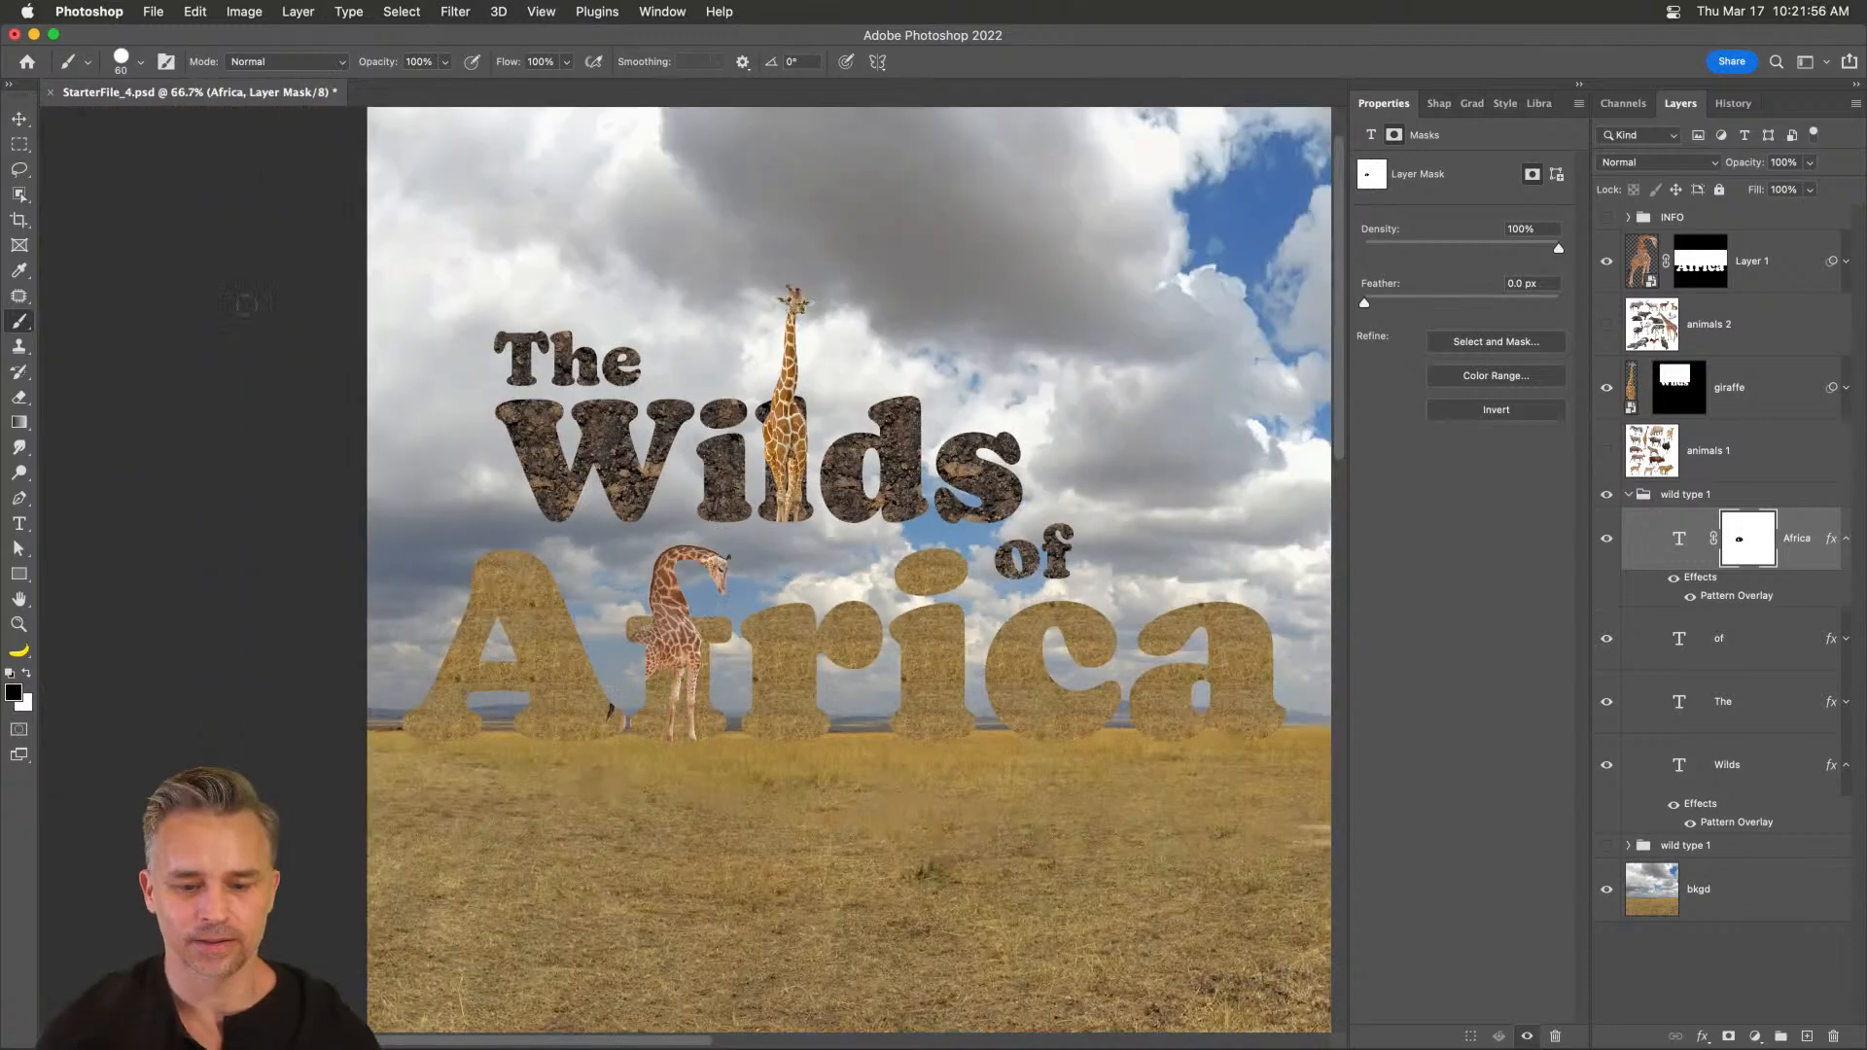
left_click_drag(690, 472, 637, 585)
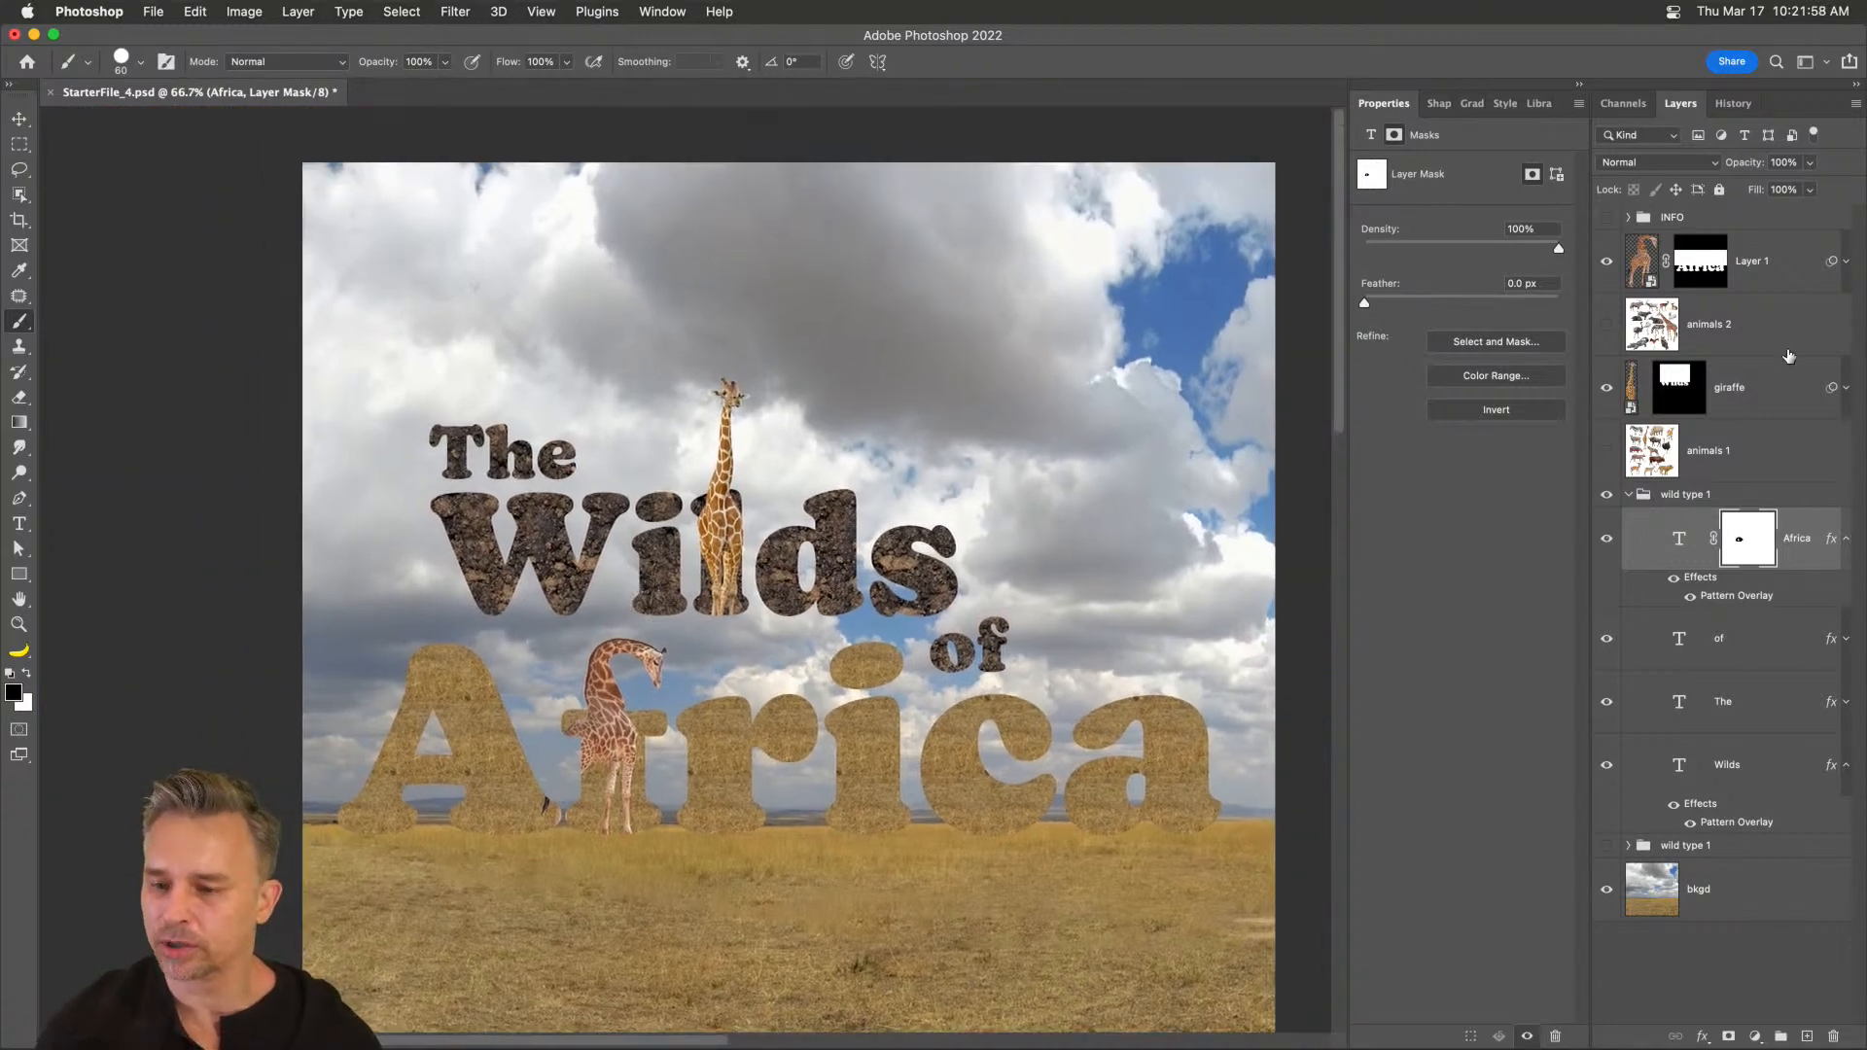
left_click(1748, 272)
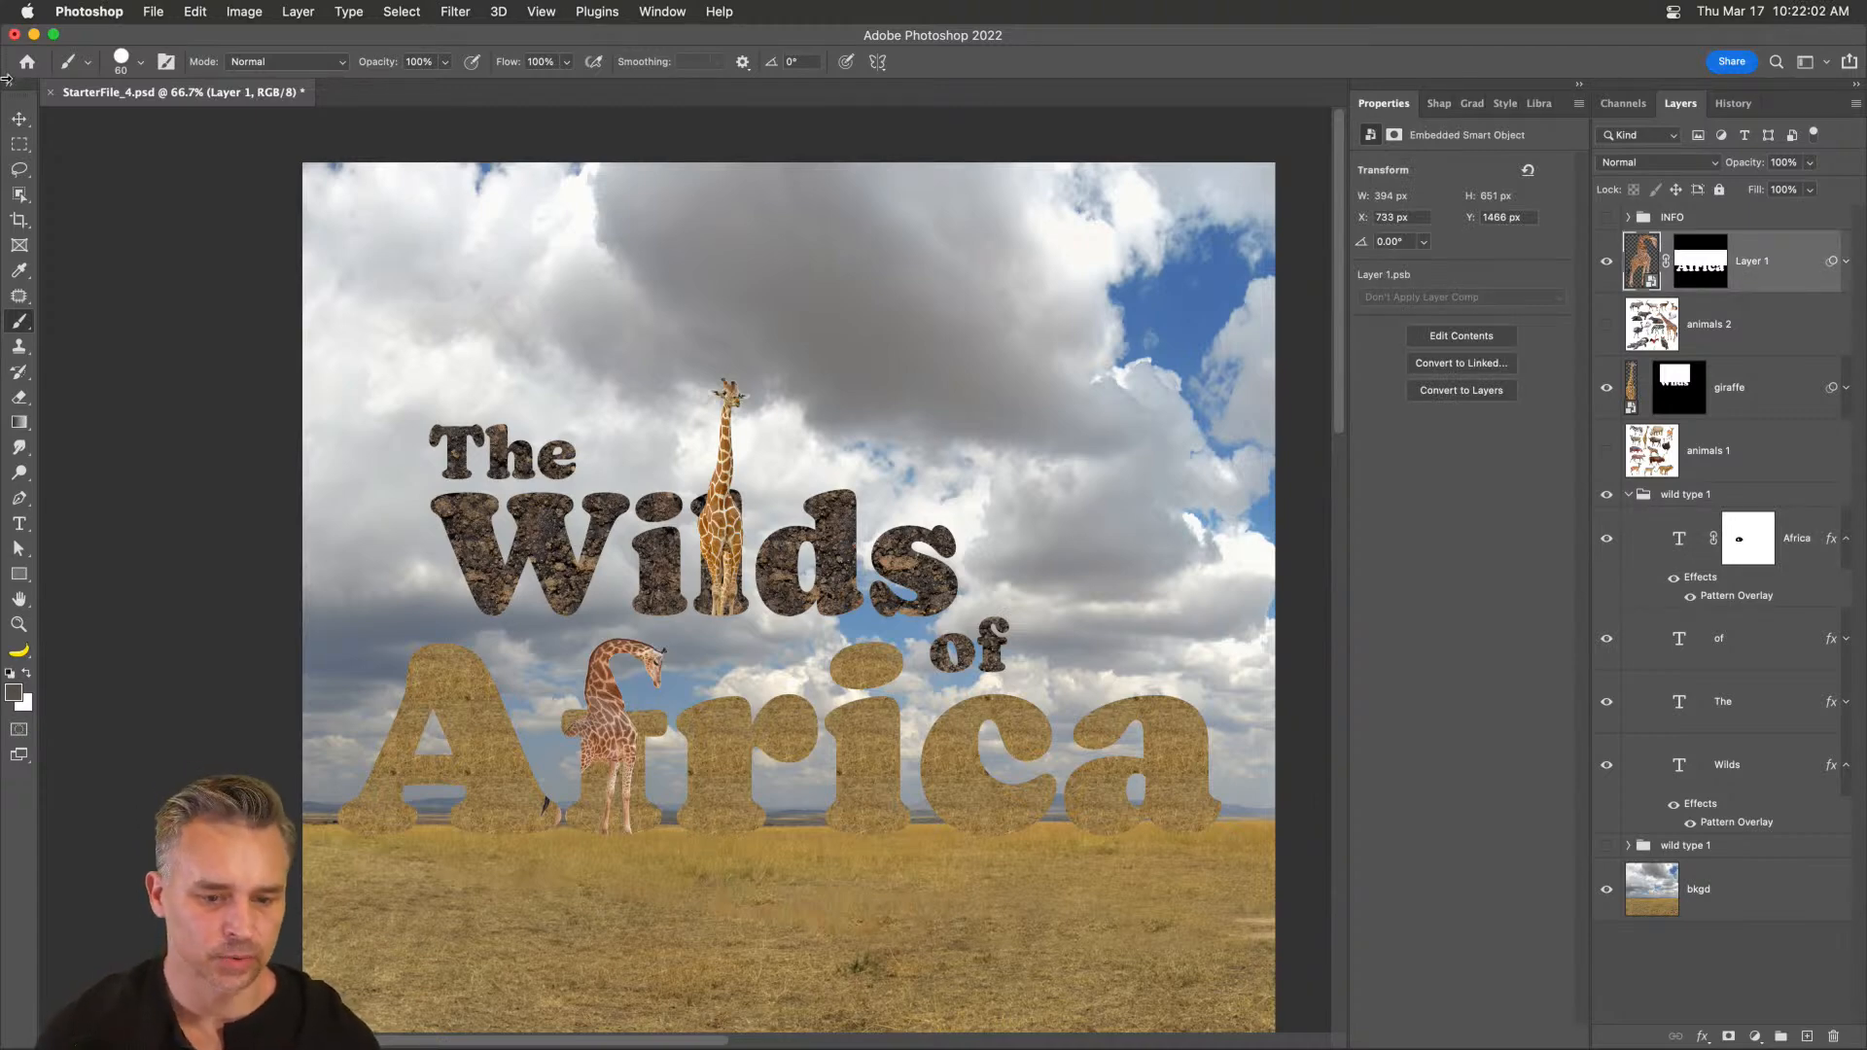
left_click(19, 117)
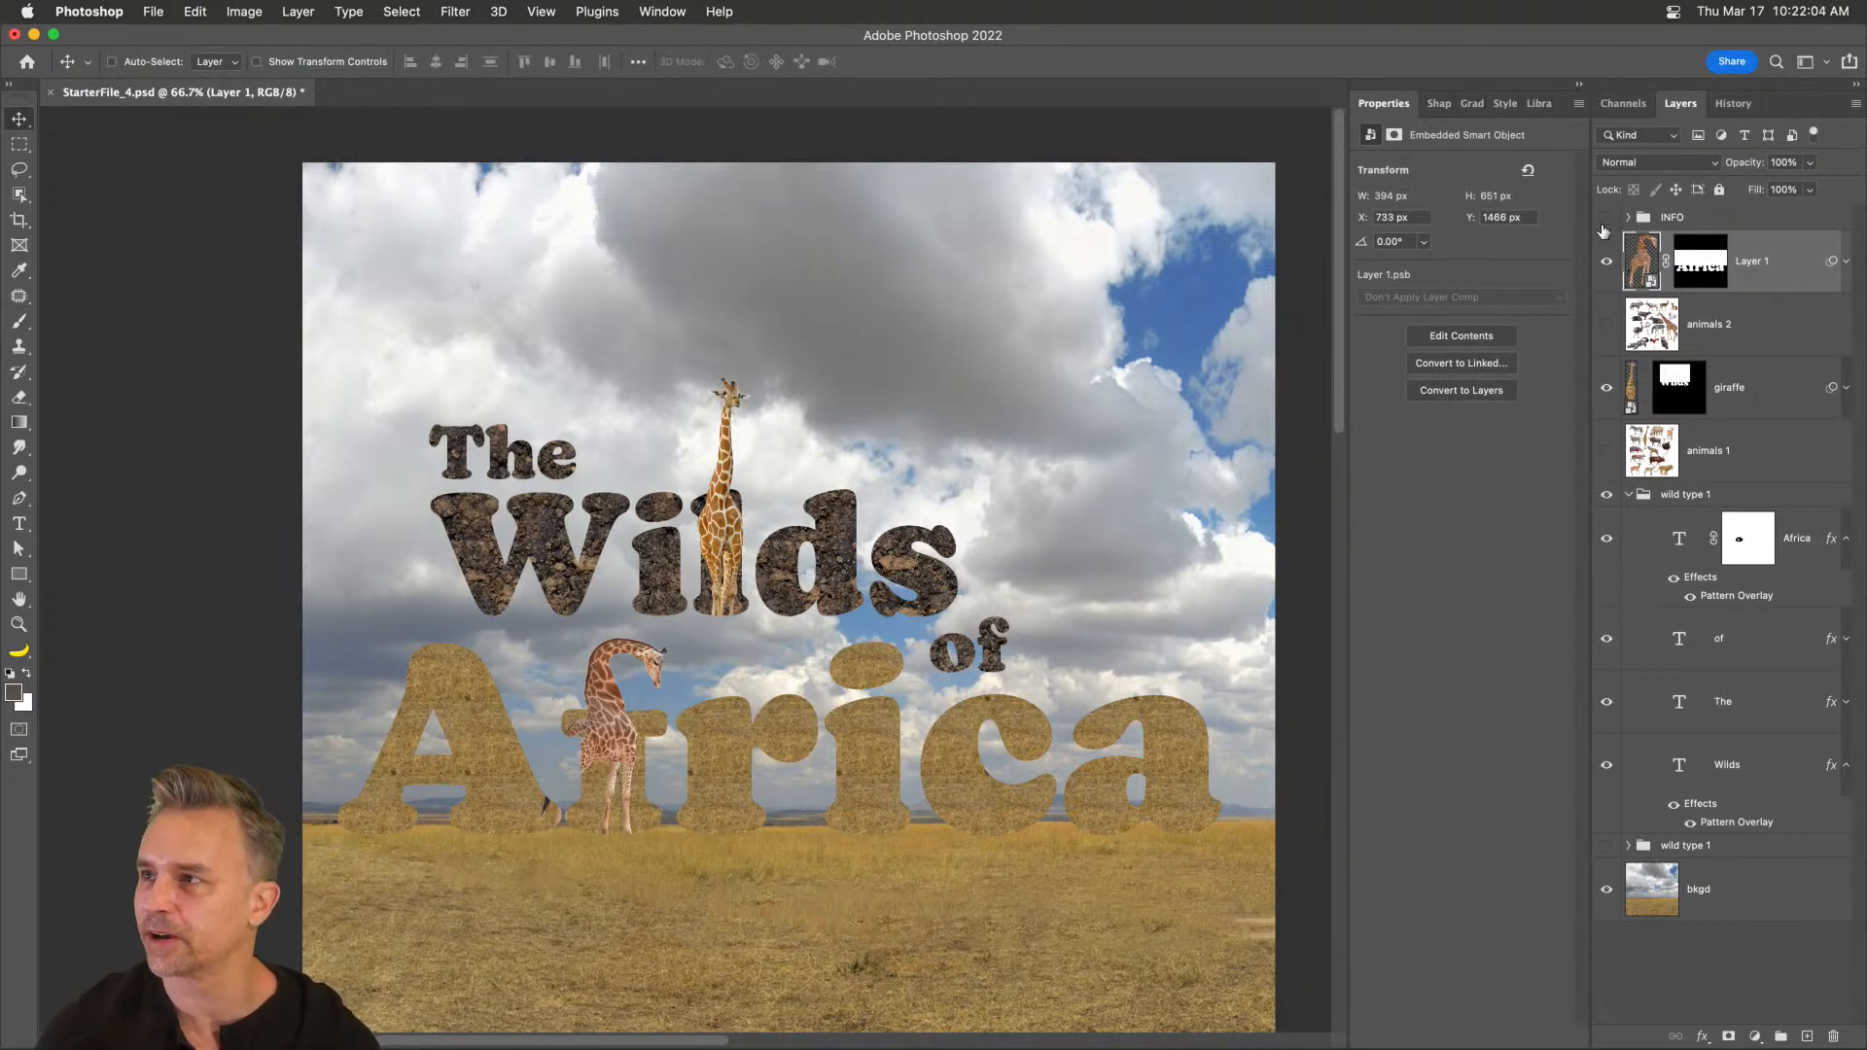
left_click(1607, 326)
left_click(1608, 326)
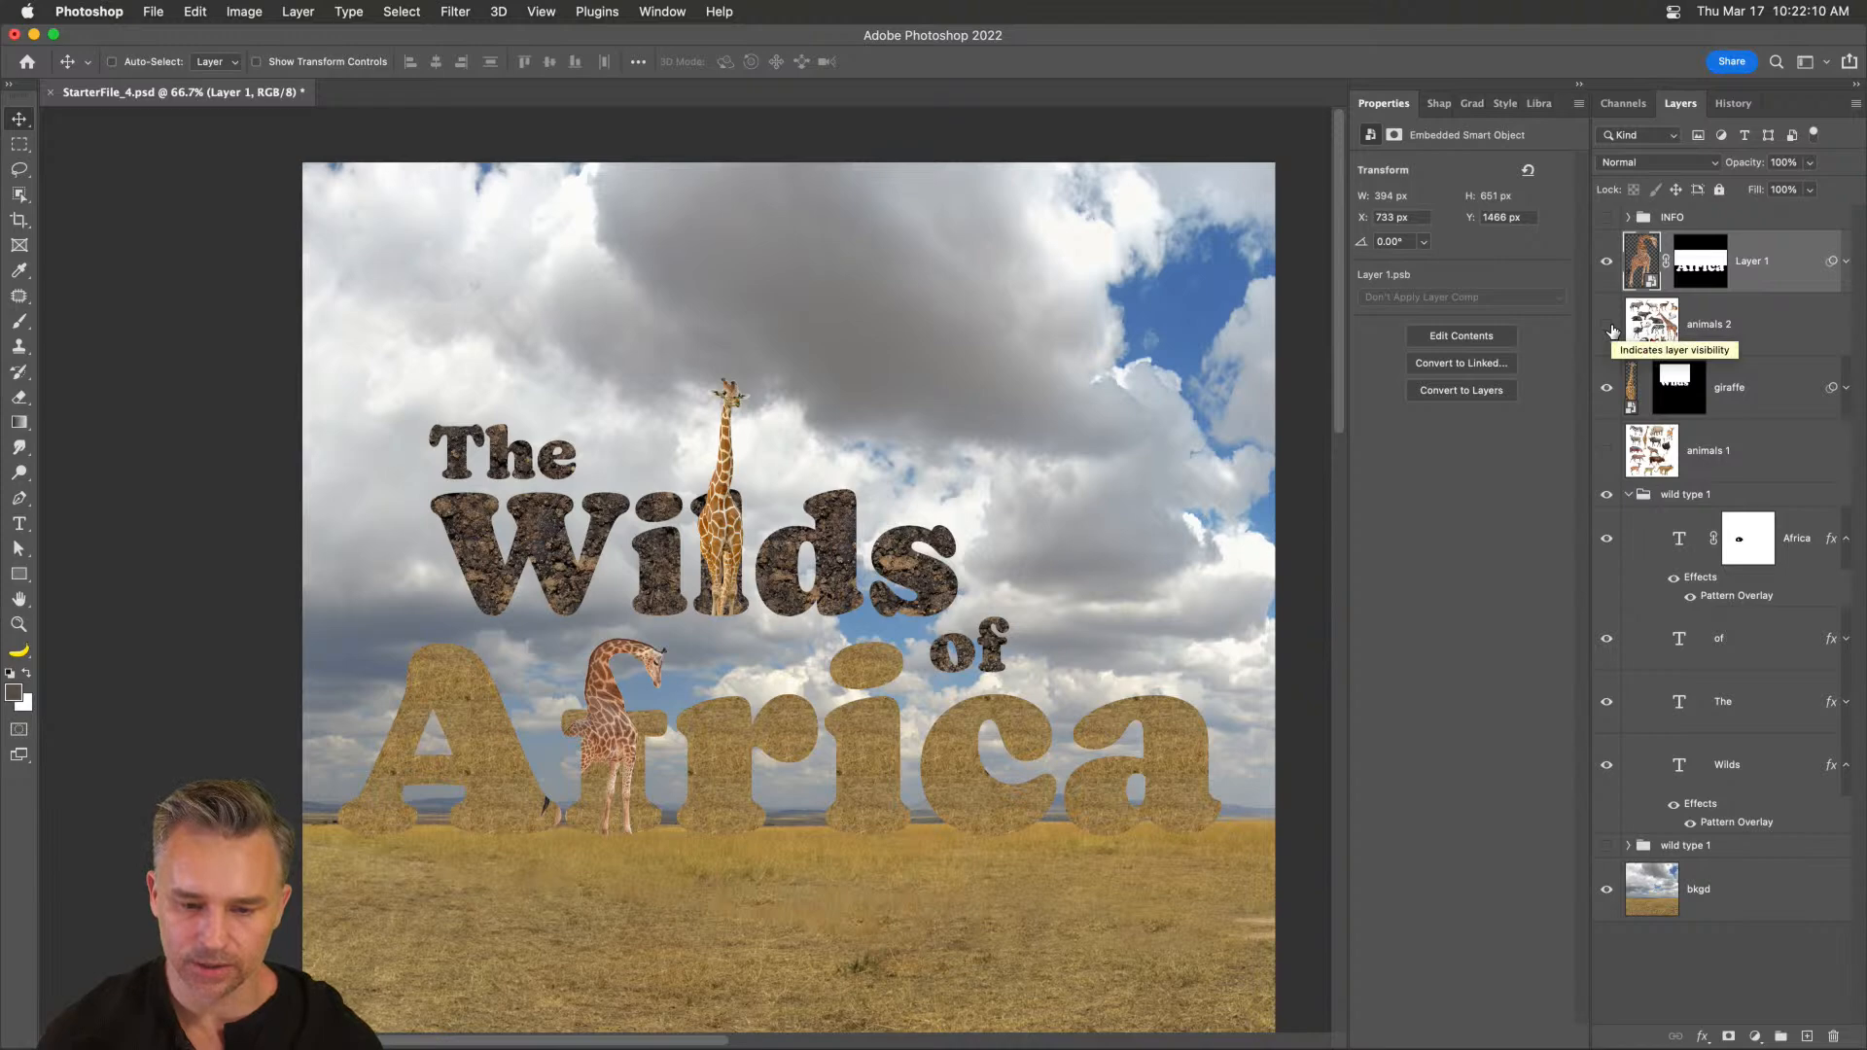
left_click(1608, 327)
left_click_drag(704, 623, 676, 392)
scroll(717, 425, "up", 5)
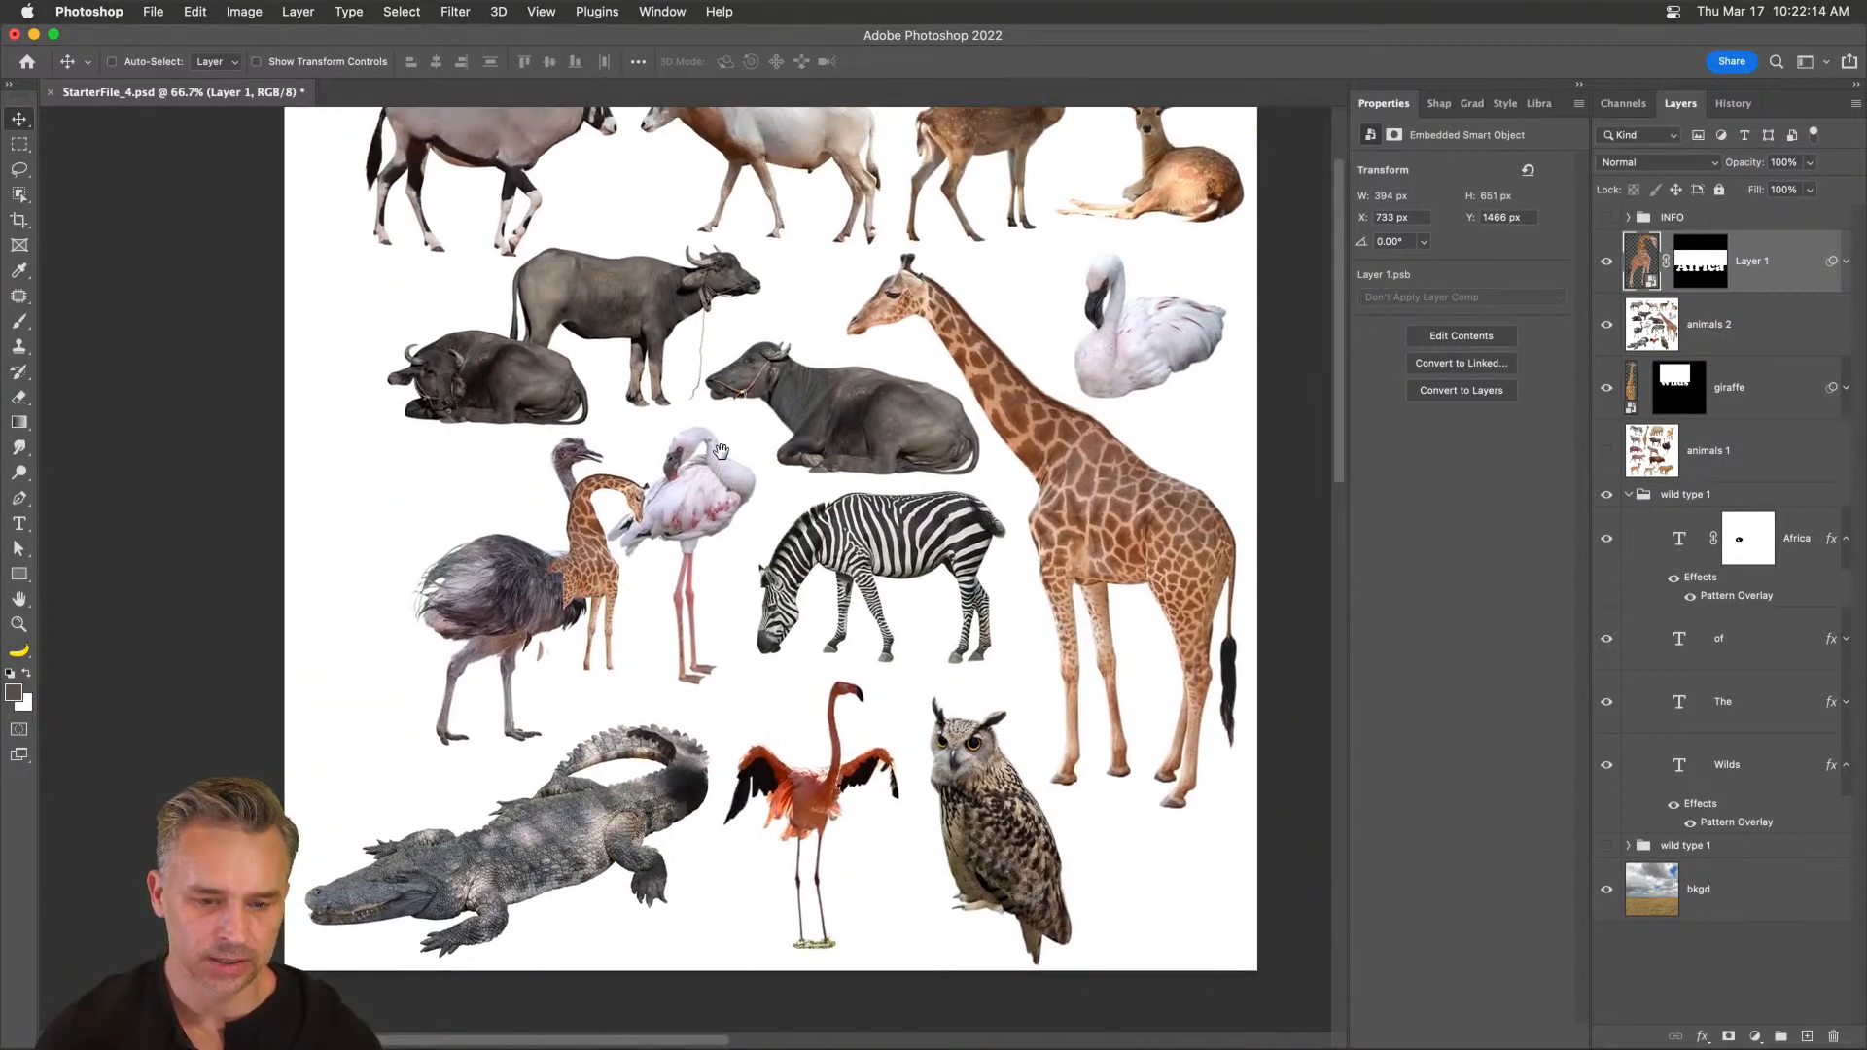
left_click_drag(727, 520, 727, 332)
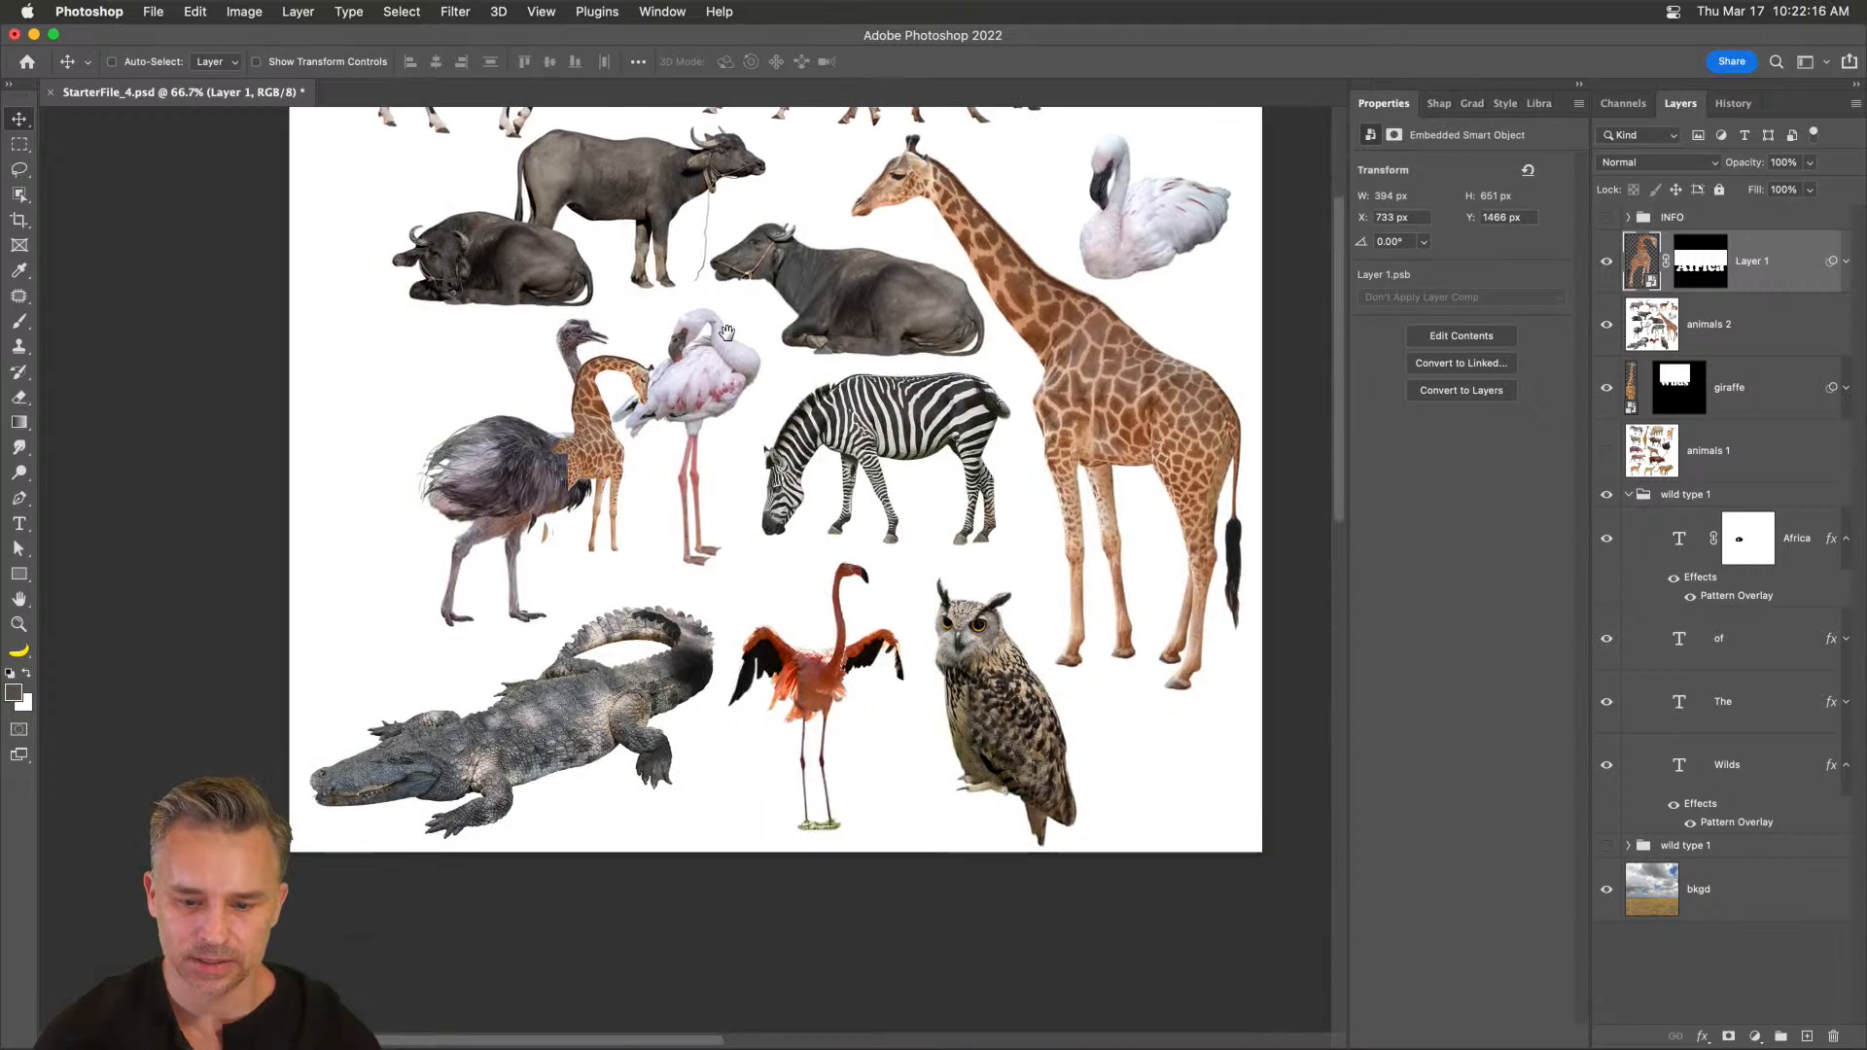
- Try to select the owl with the Lasso and Object Selection tools while the warped giraffe layer is active
left_click(18, 170)
mouse_move(926, 702)
left_mouse_down()
mouse_move(914, 587)
mouse_move(944, 564)
mouse_move(1026, 598)
mouse_move(1093, 754)
left_mouse_up()
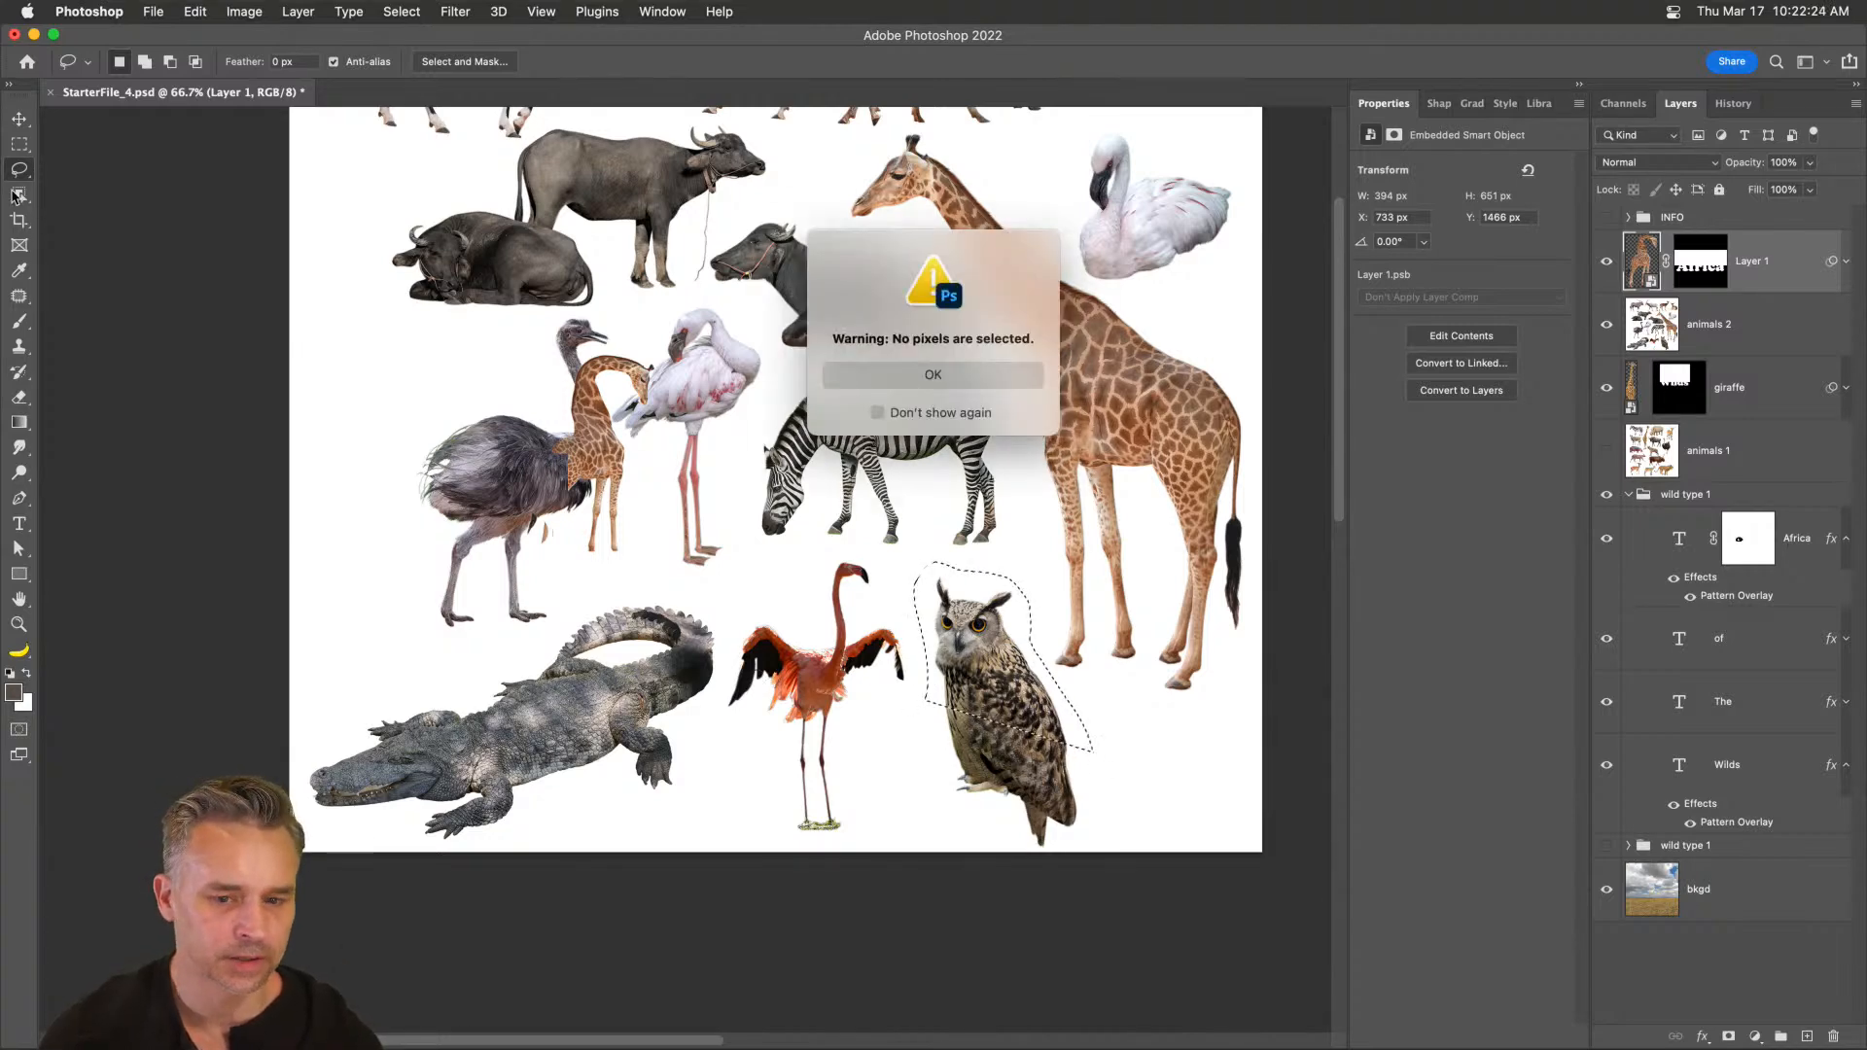
key("Return")
left_click(19, 194)
mouse_move(922, 611)
left_mouse_down()
mouse_move(921, 564)
mouse_move(1017, 584)
mouse_move(1097, 821)
mouse_move(985, 868)
mouse_move(921, 612)
left_mouse_up()
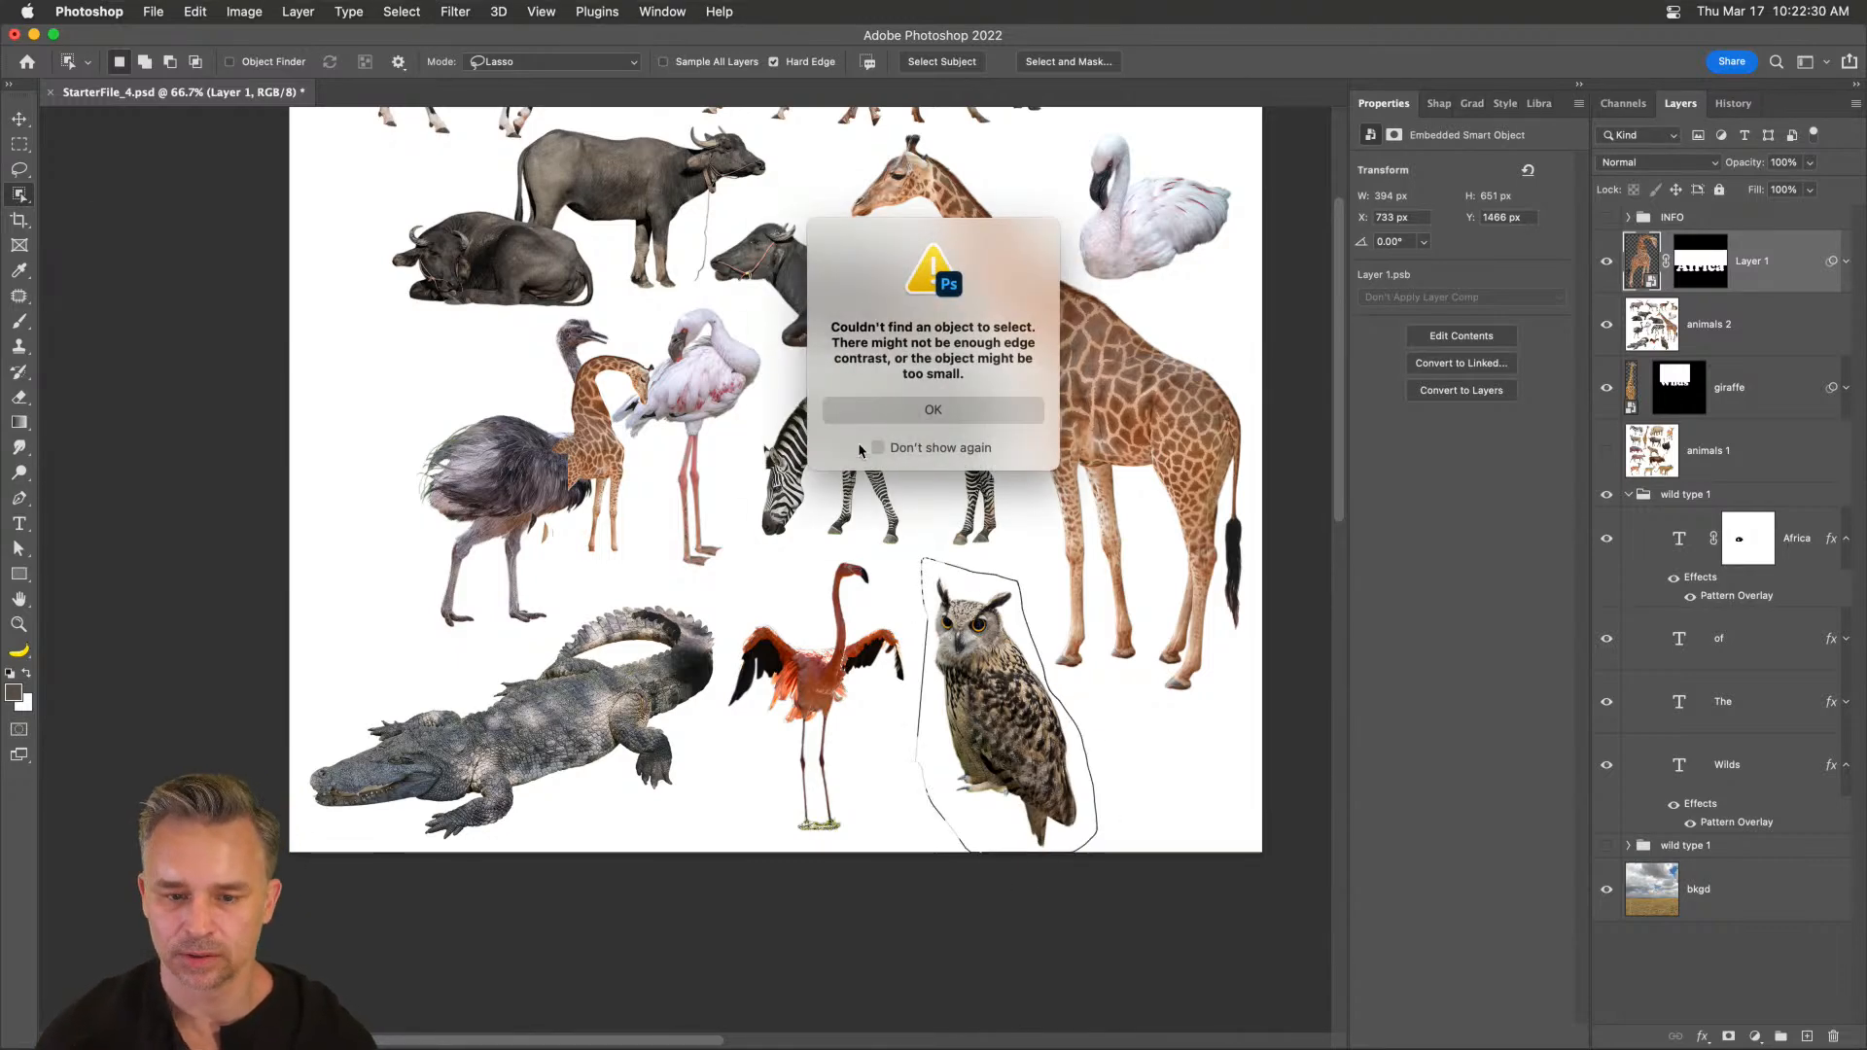
key("Return")
- Select the owl on the "animals 2" layer with Object Selection, copy it to its own layer, and hide "animals 2"
left_click(1702, 335)
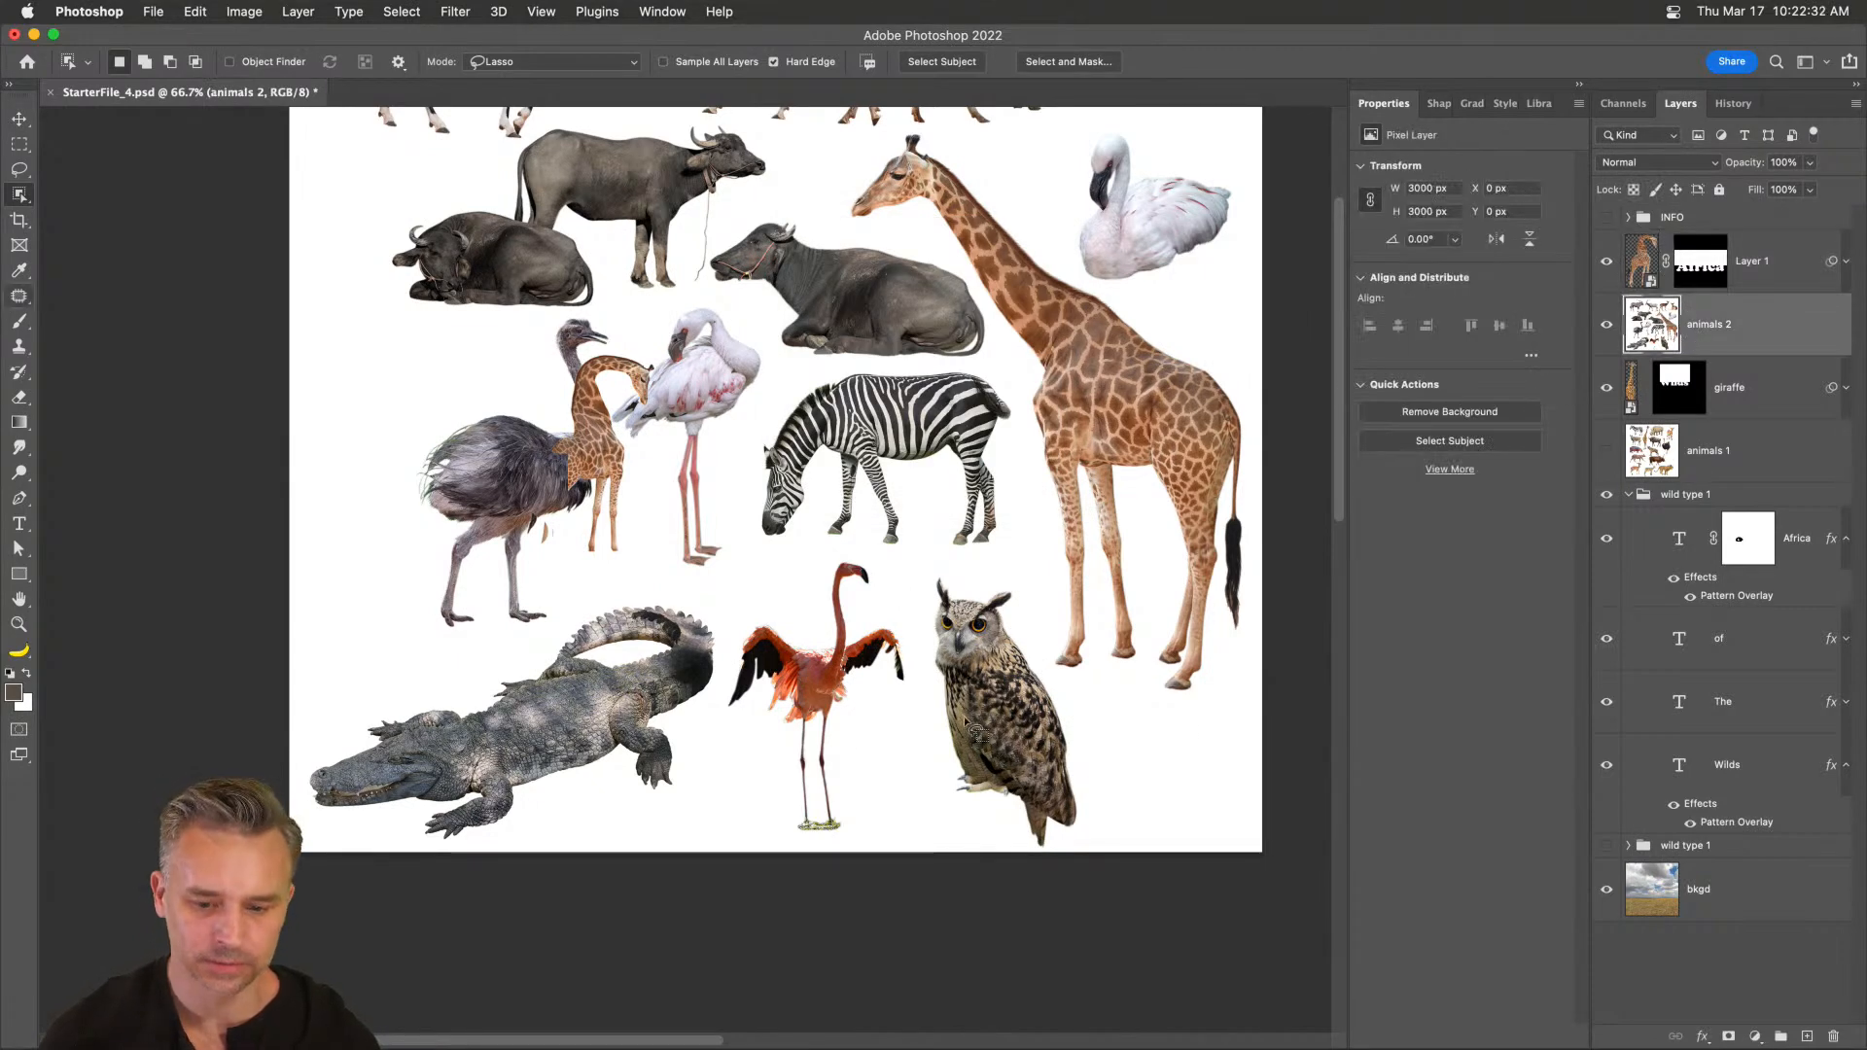
mouse_move(929, 729)
left_mouse_down()
mouse_move(918, 585)
mouse_move(1002, 577)
mouse_move(1085, 747)
mouse_move(1094, 816)
mouse_move(1048, 858)
mouse_move(1011, 859)
mouse_move(919, 778)
left_mouse_up()
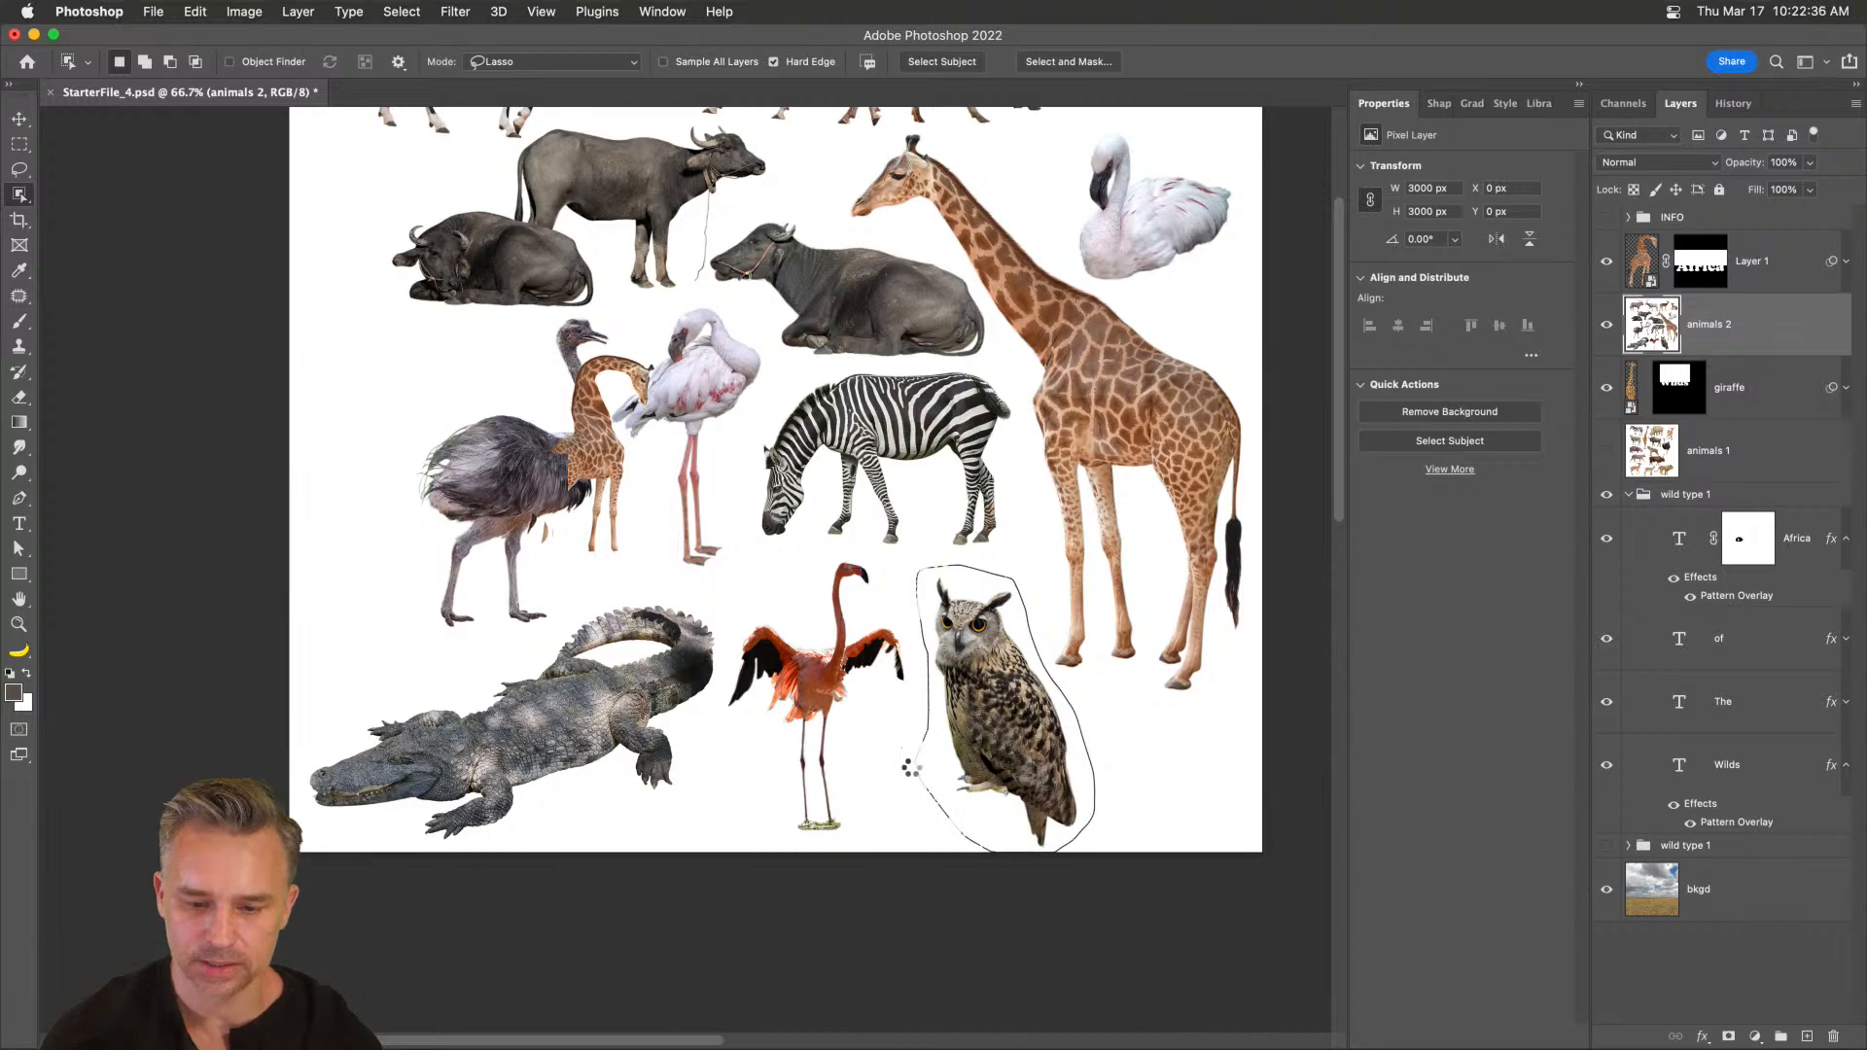
key("super+c")
key("super+v")
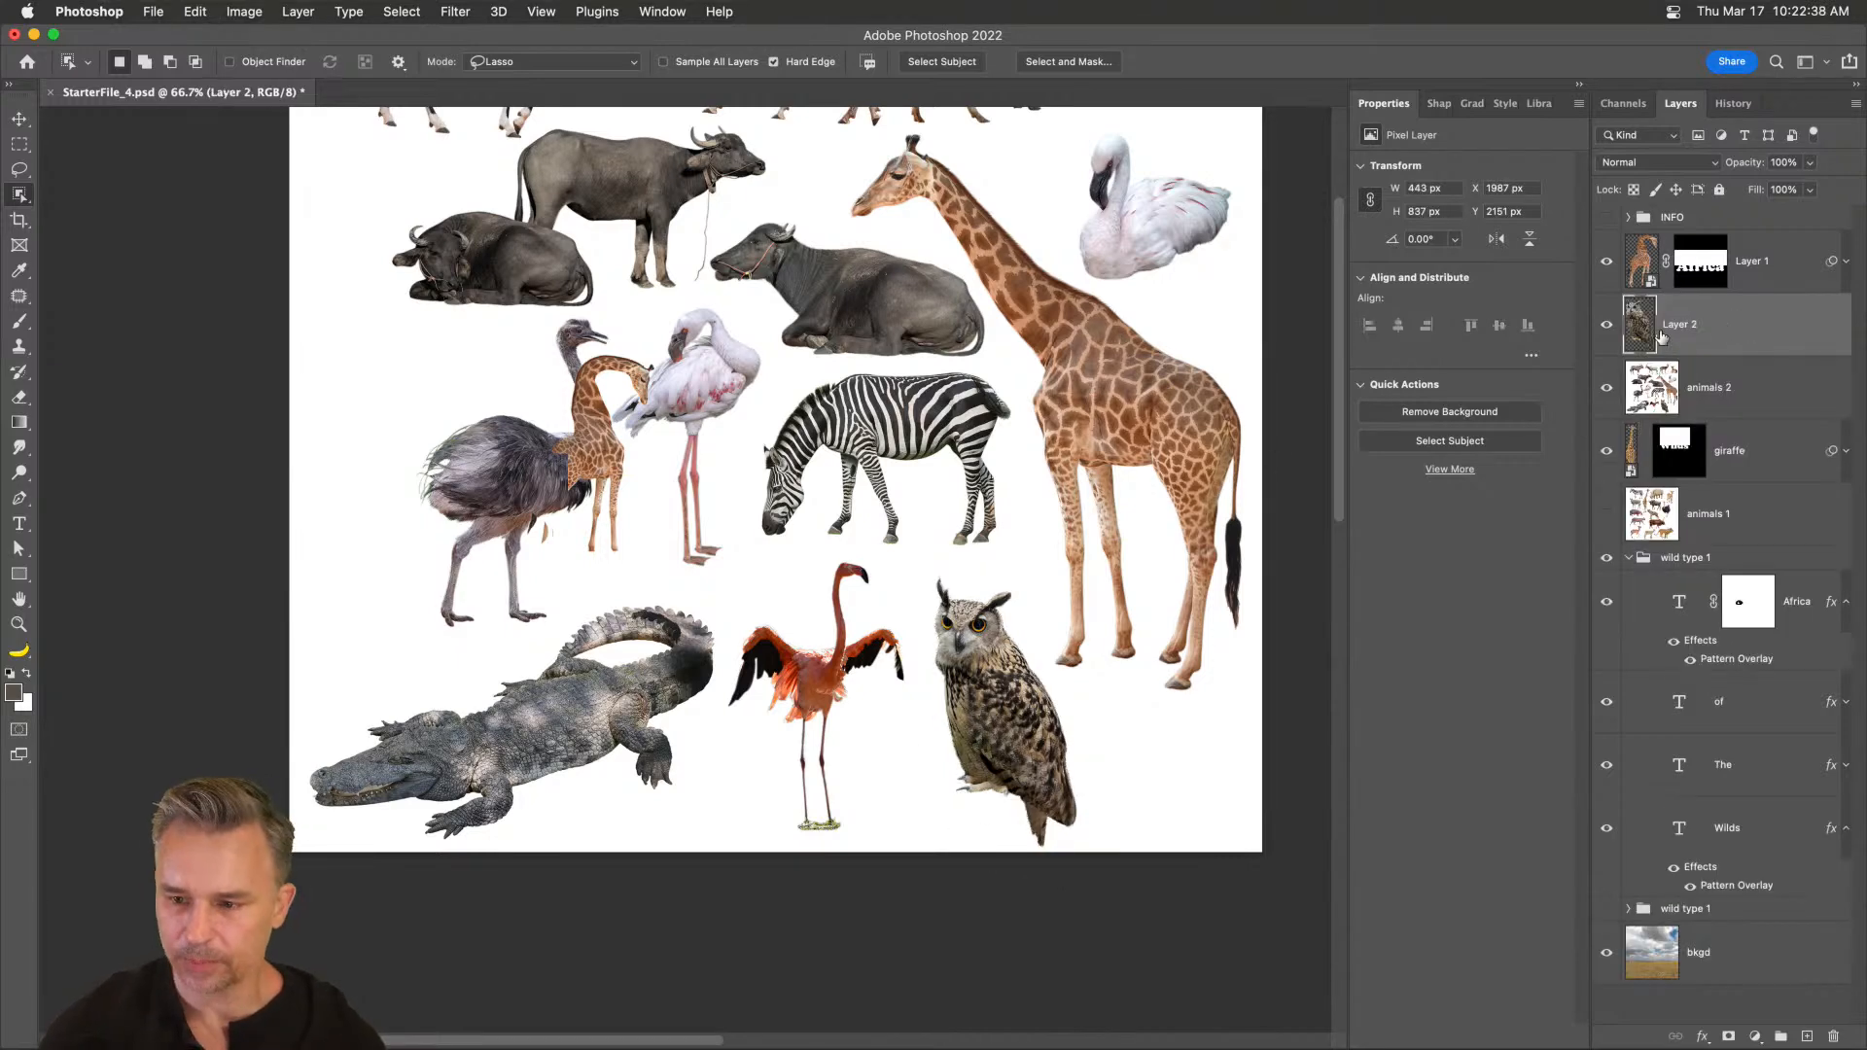
left_click(1605, 389)
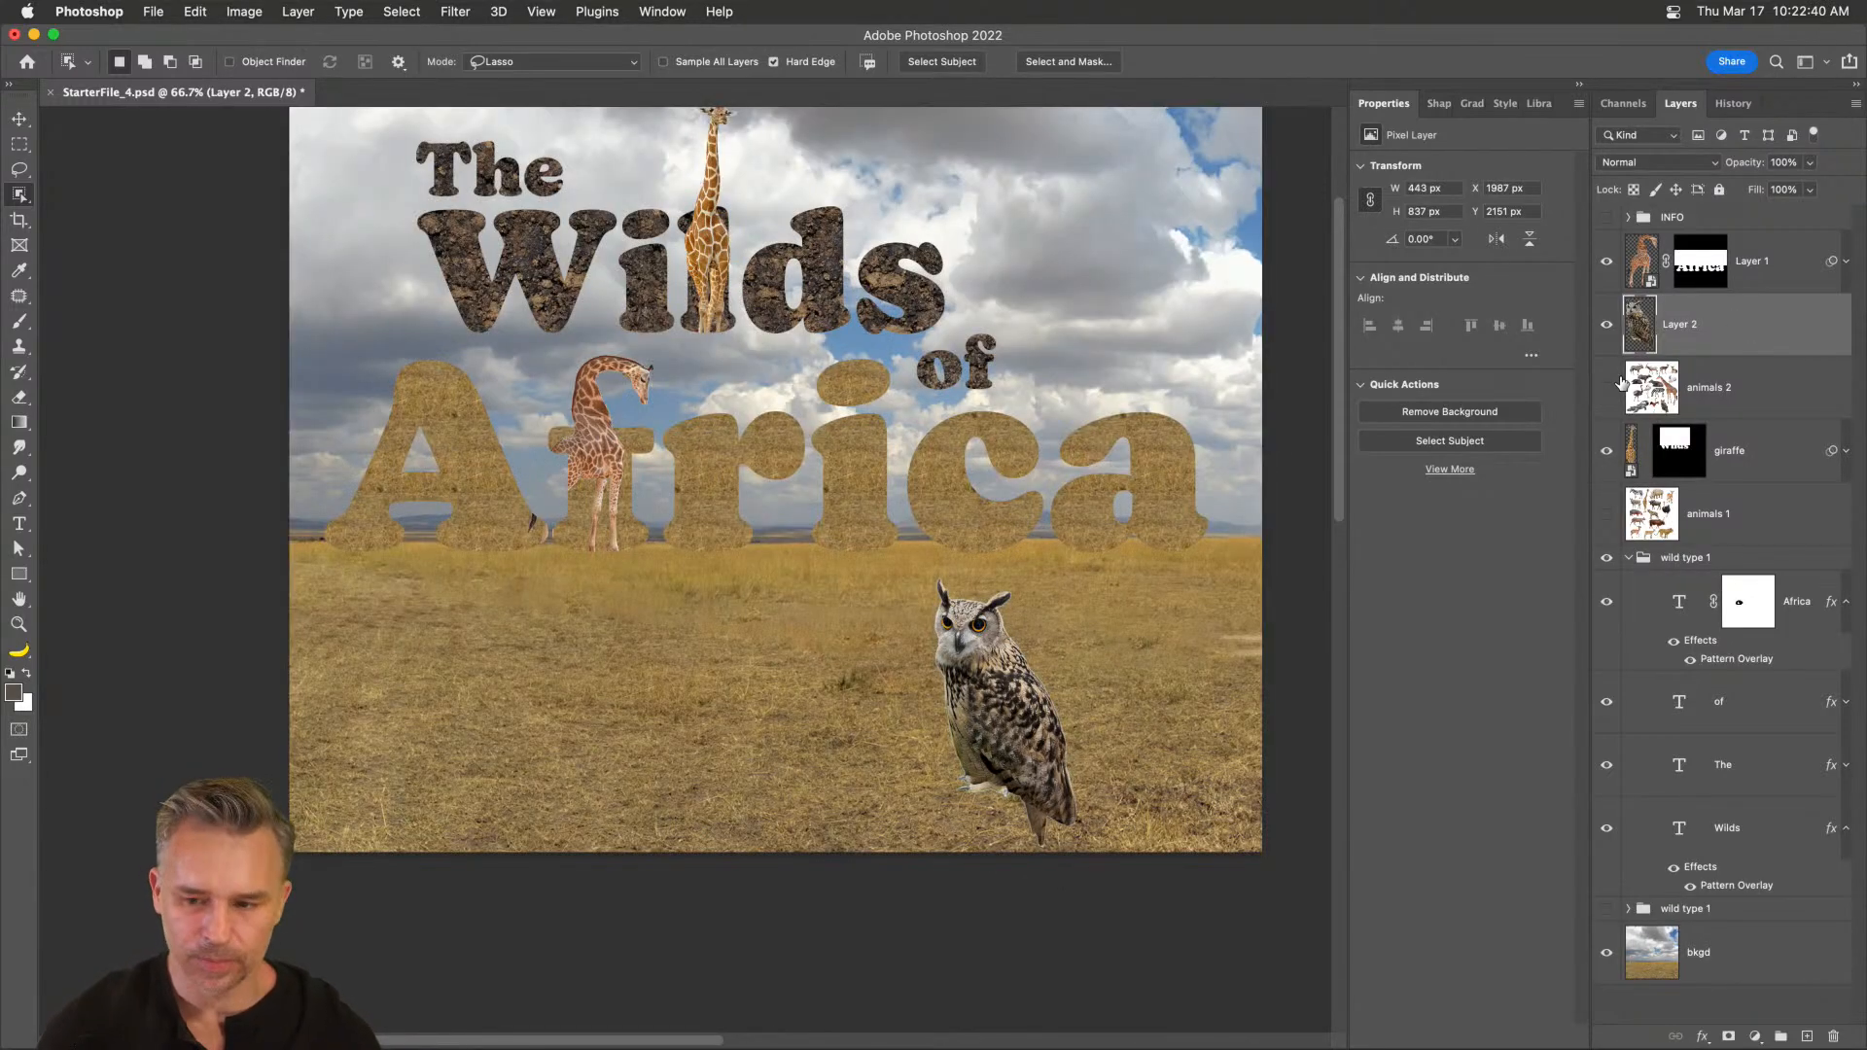
- Convert the owl layer to a smart object and scale it down proportionally to about 152 × 288 px
right_click(1739, 331)
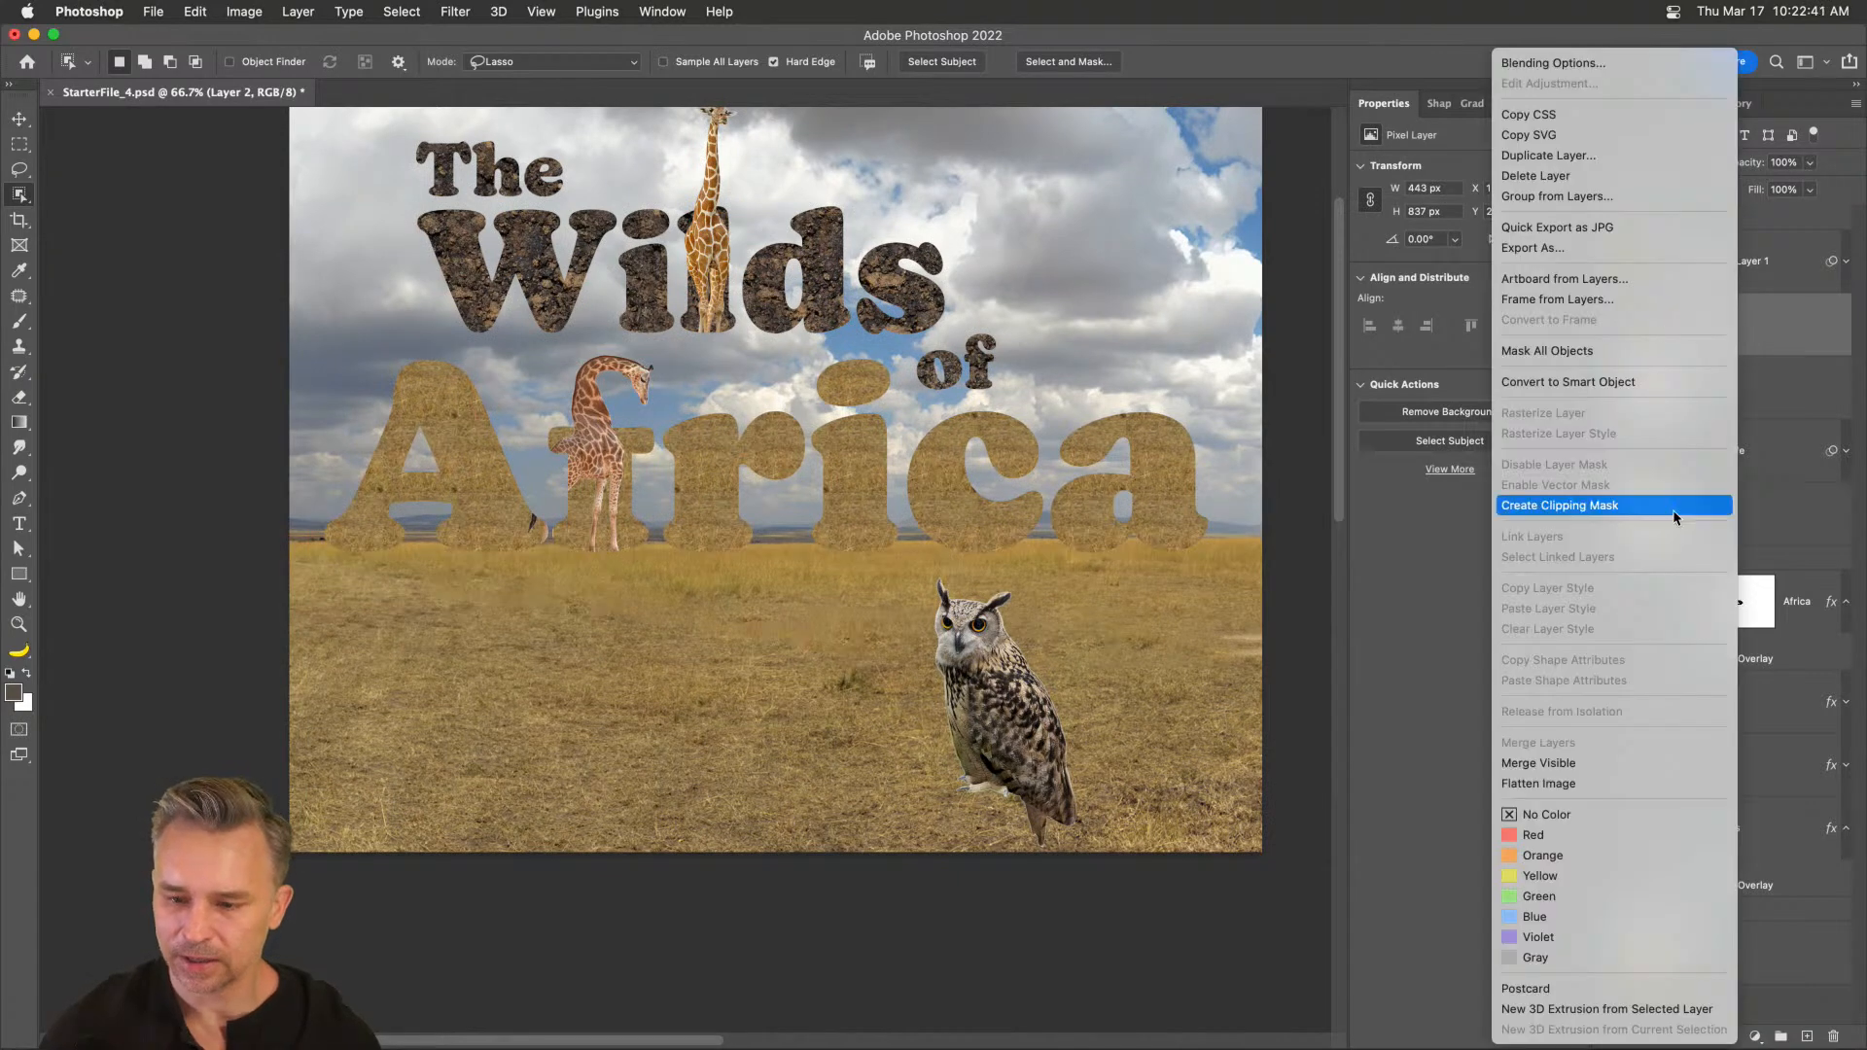
left_click(1646, 389)
key("super+t")
left_click_drag(1077, 848, 985, 673)
key("Return")
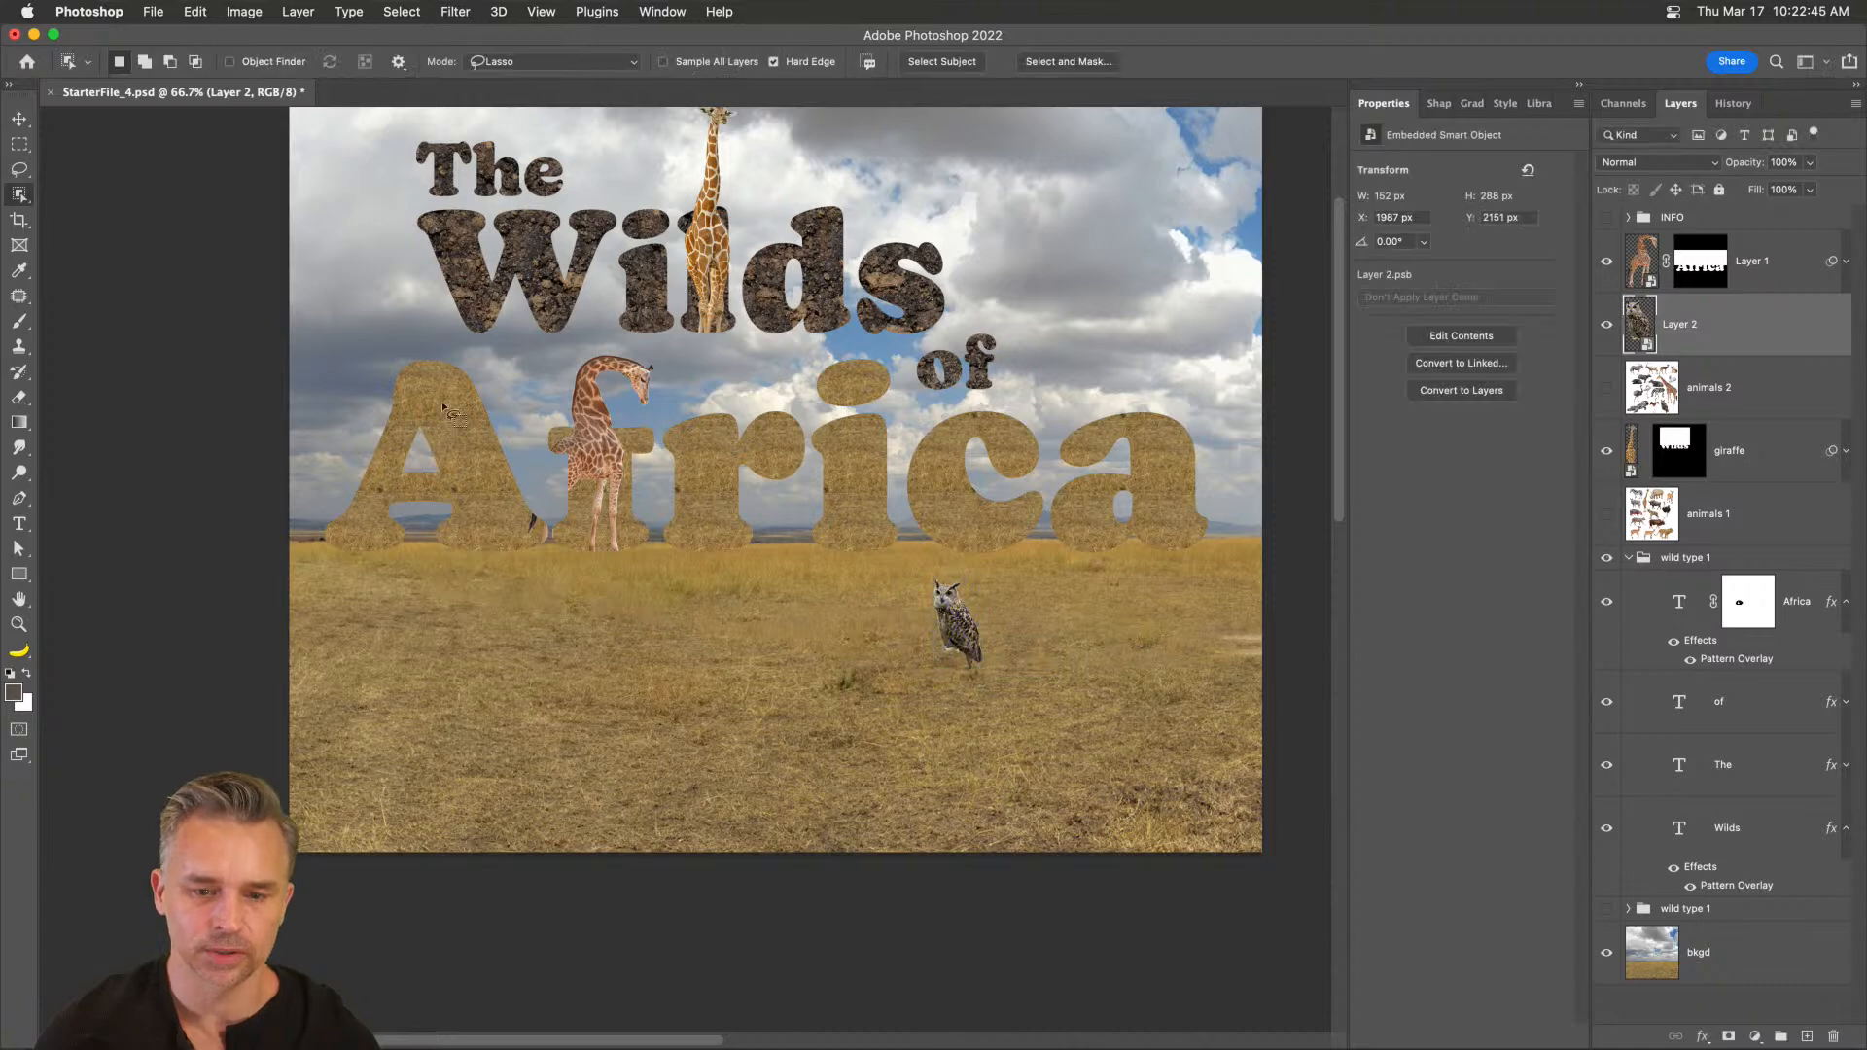
- Move the owl so it perches on top of the "d" in "Wilds"
left_click(12, 119)
left_click_drag(883, 518, 765, 91)
key("super+z")
left_click_drag(989, 688, 866, 235)
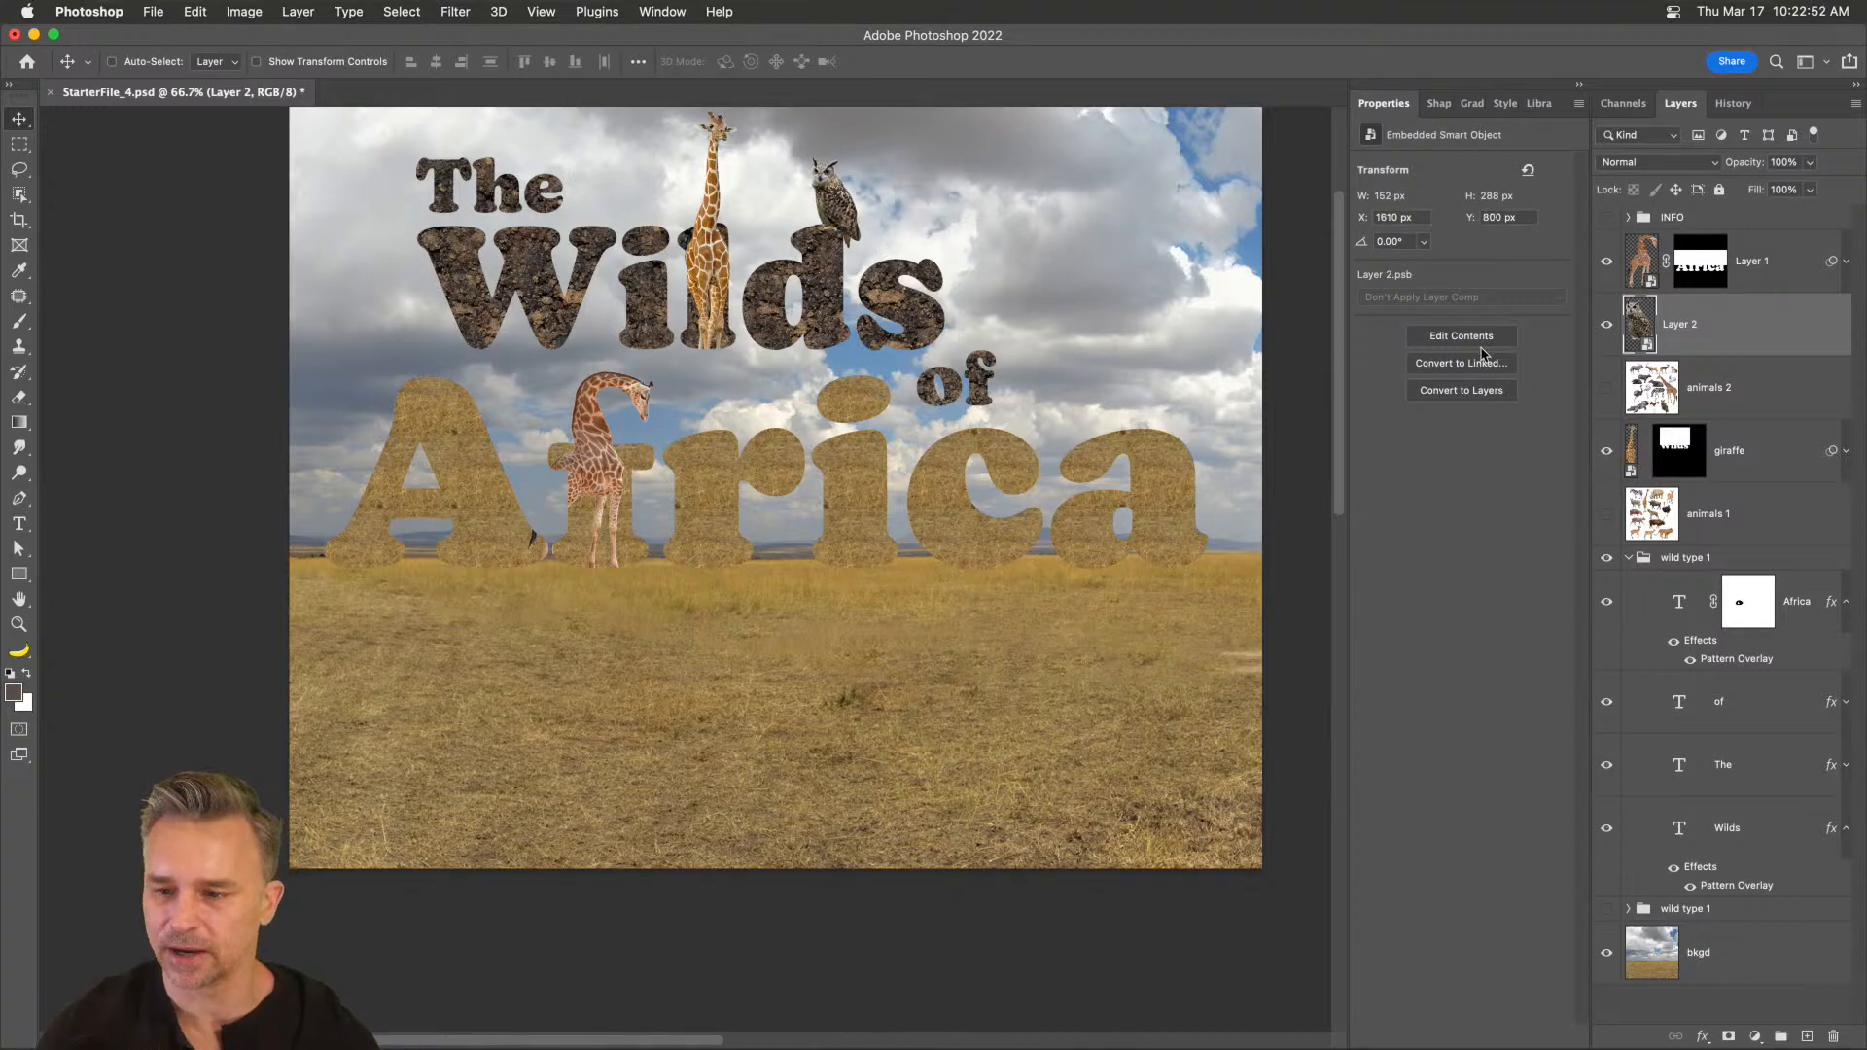
- Show the "animals 2" layer again and make it the active layer
left_click(1605, 386)
left_click(1715, 389)
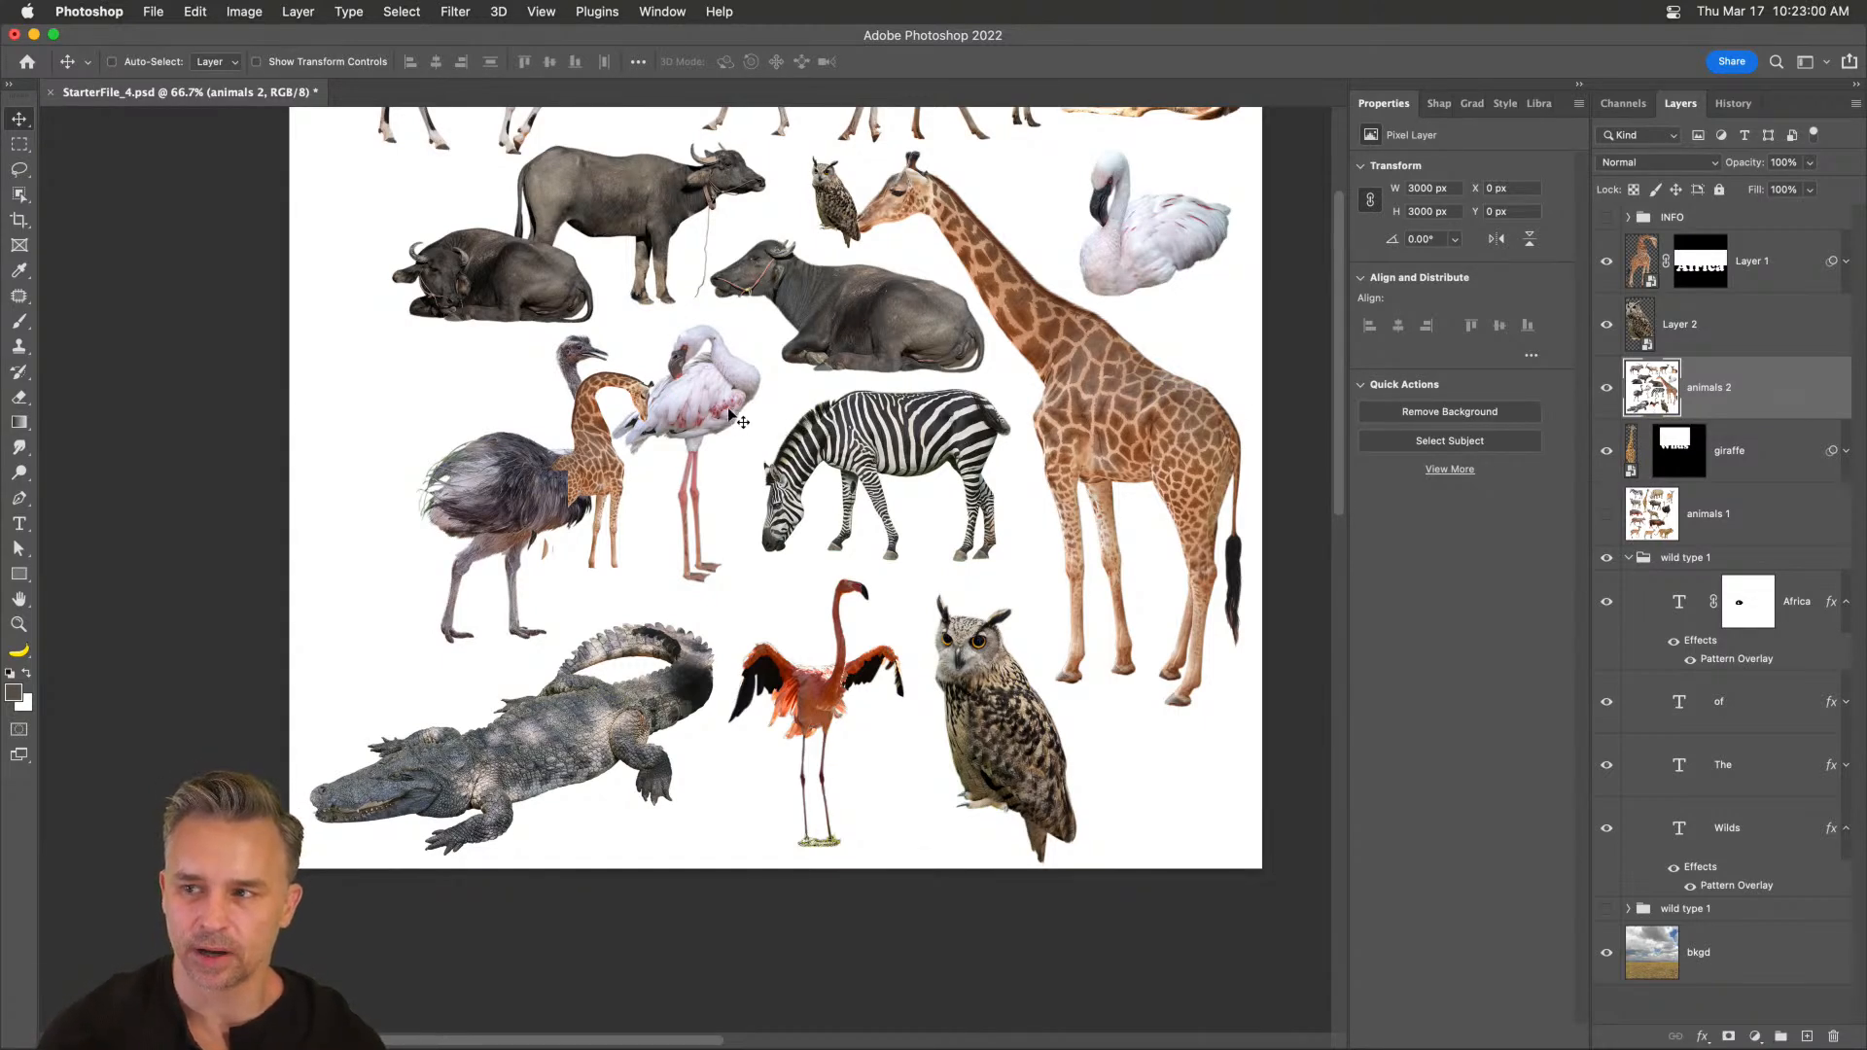
scroll(623, 389, "up", 3)
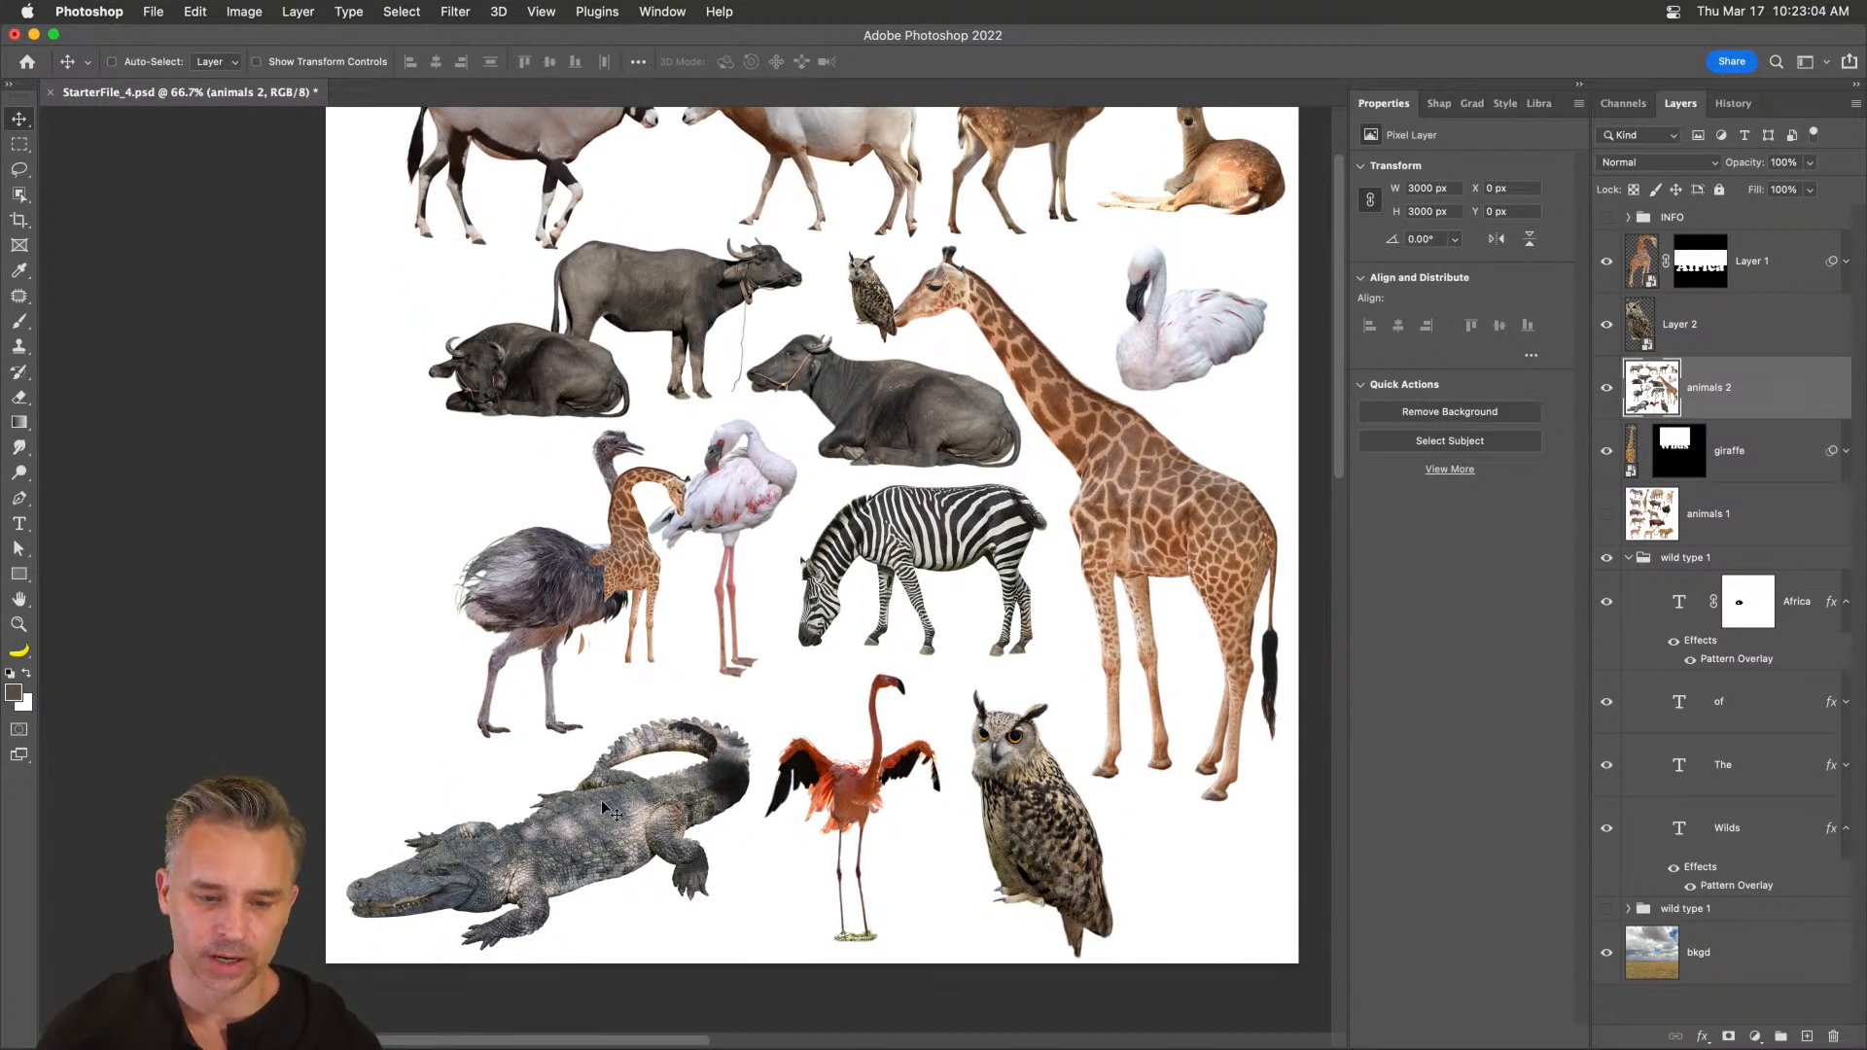
scroll(570, 506, "up", 3)
scroll(570, 506, "right", 1)
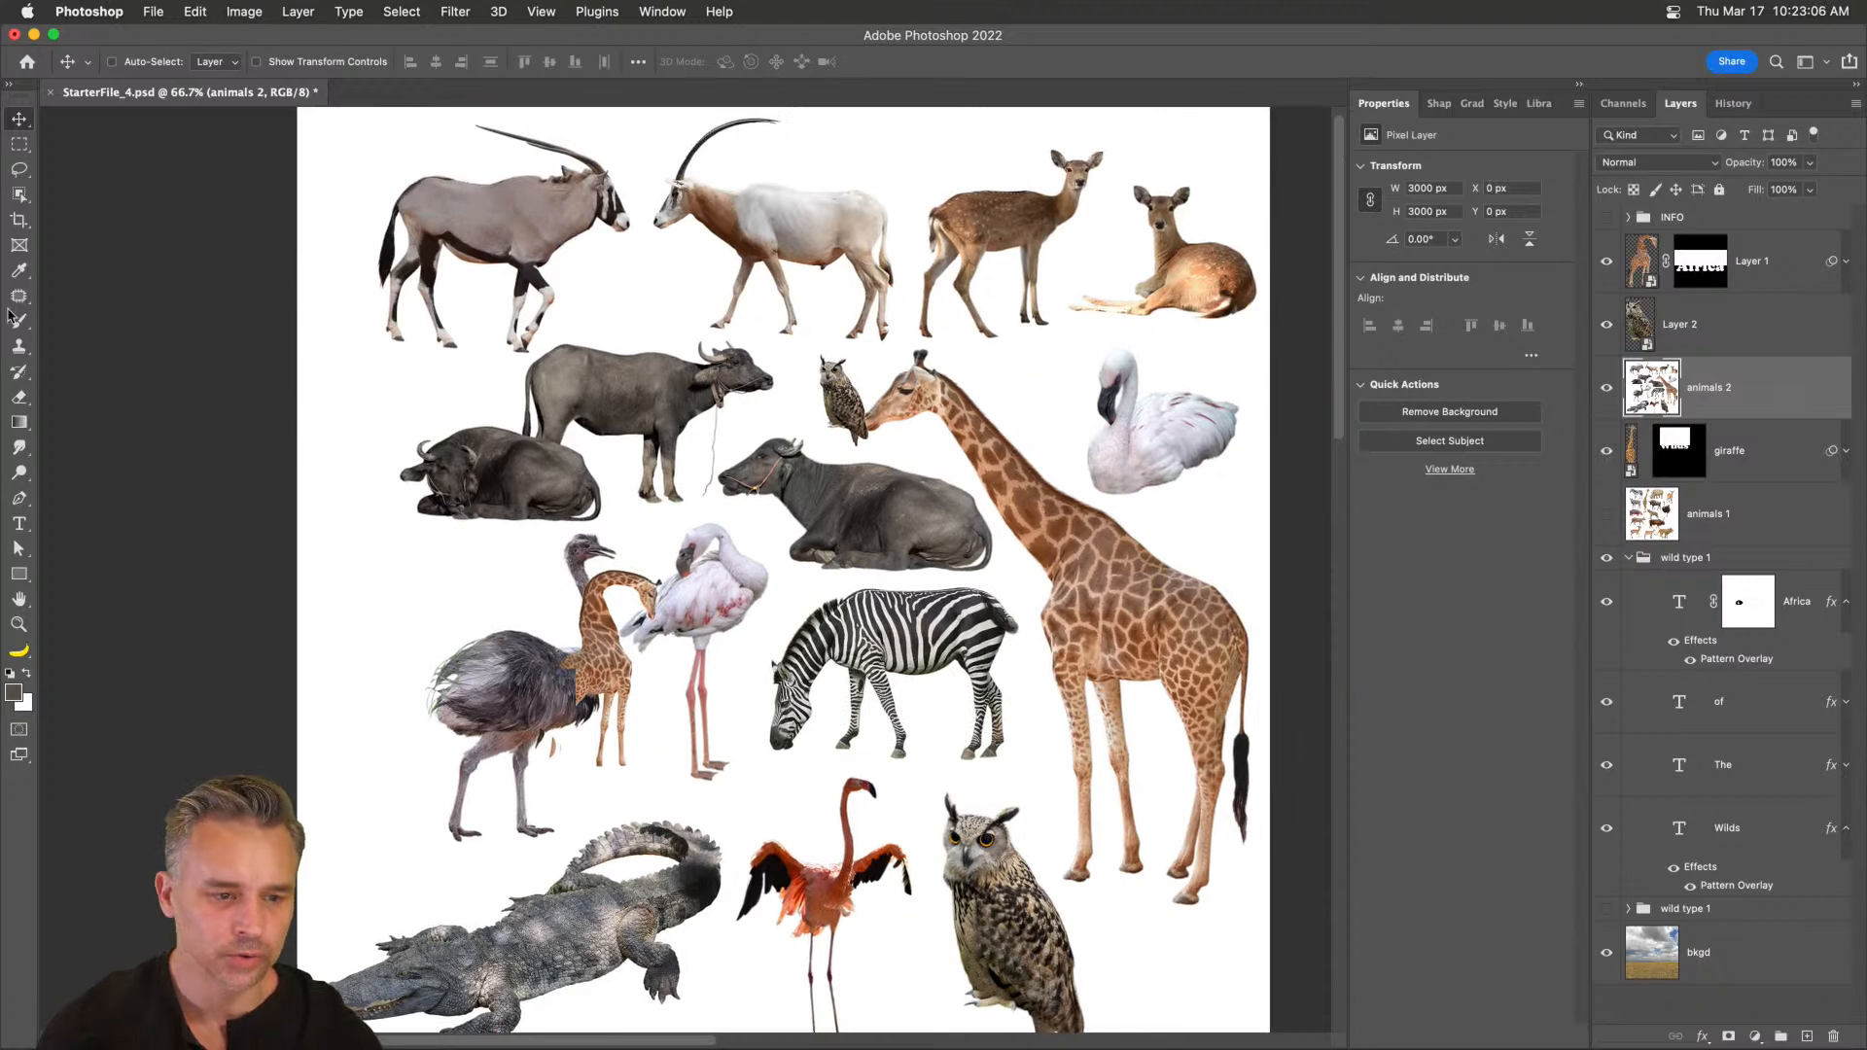
- Select the lying buffalo with the curled tail below the standing one, using Object Selection in Lasso mode
left_click(17, 626)
left_click(406, 478)
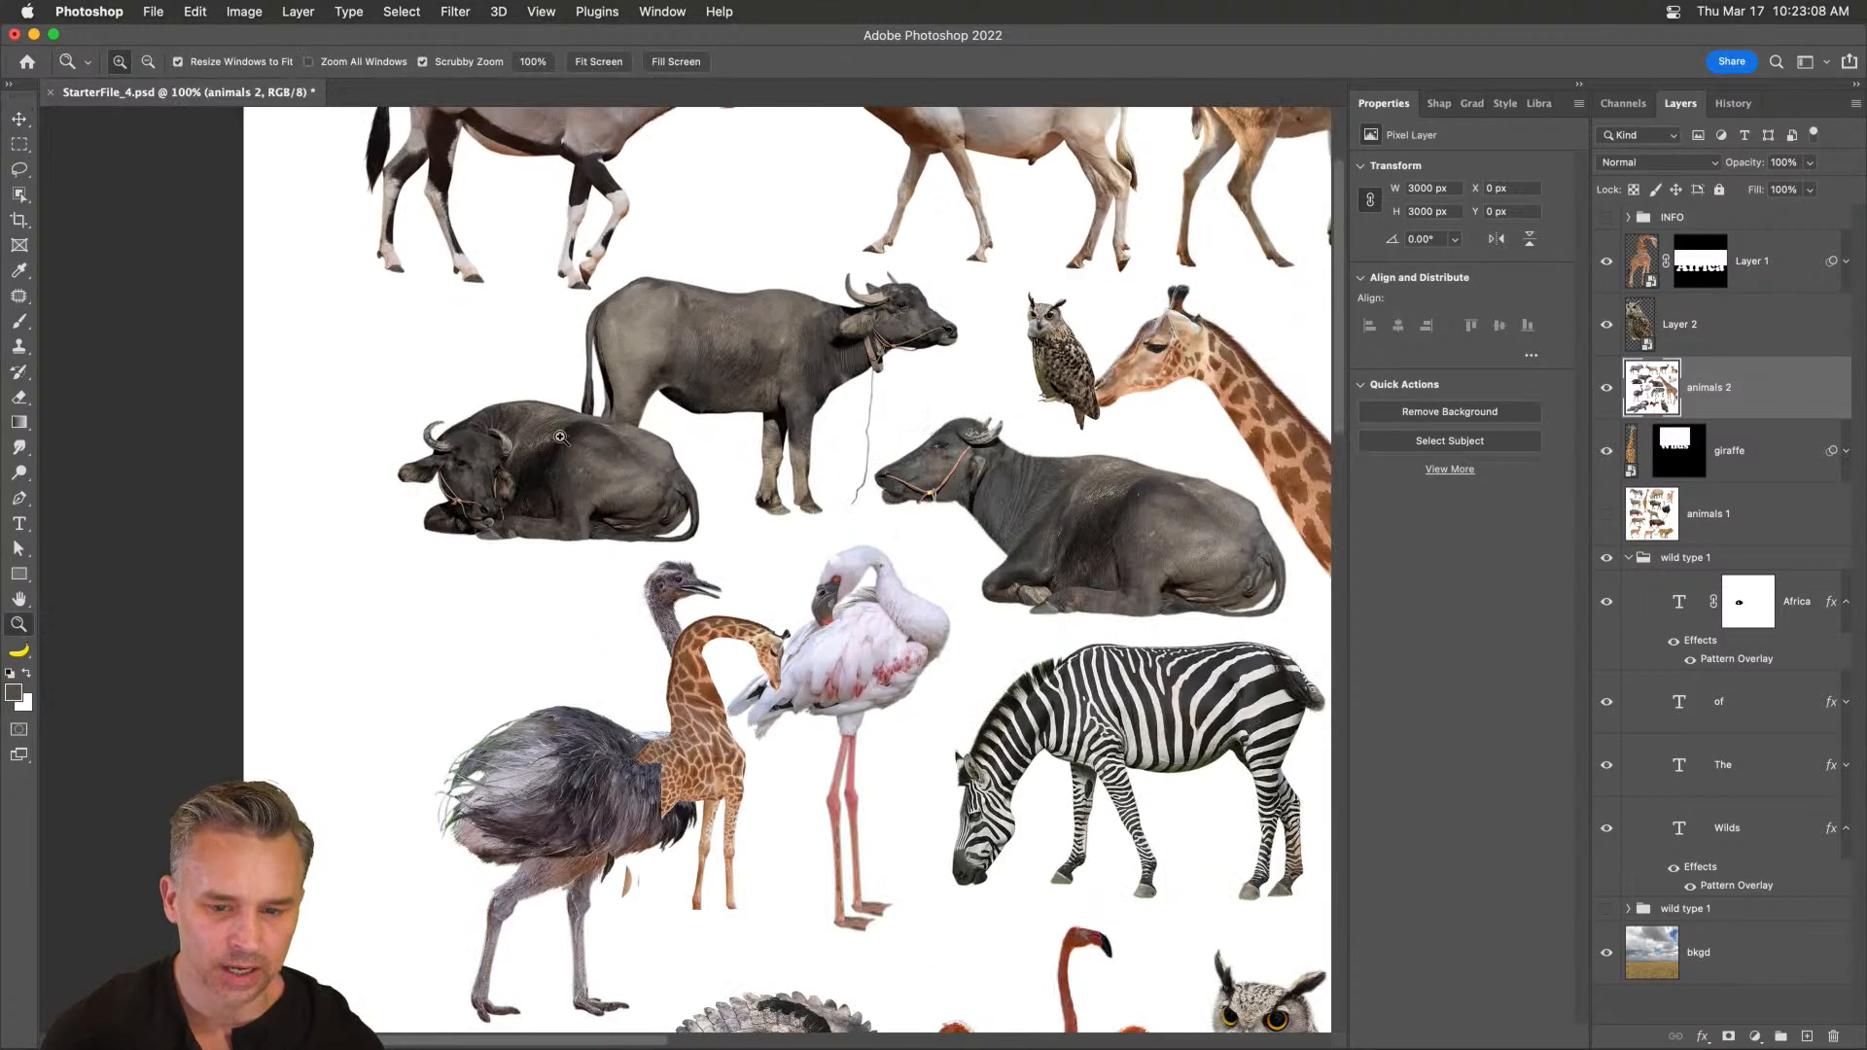
left_click(487, 417)
left_click(19, 171)
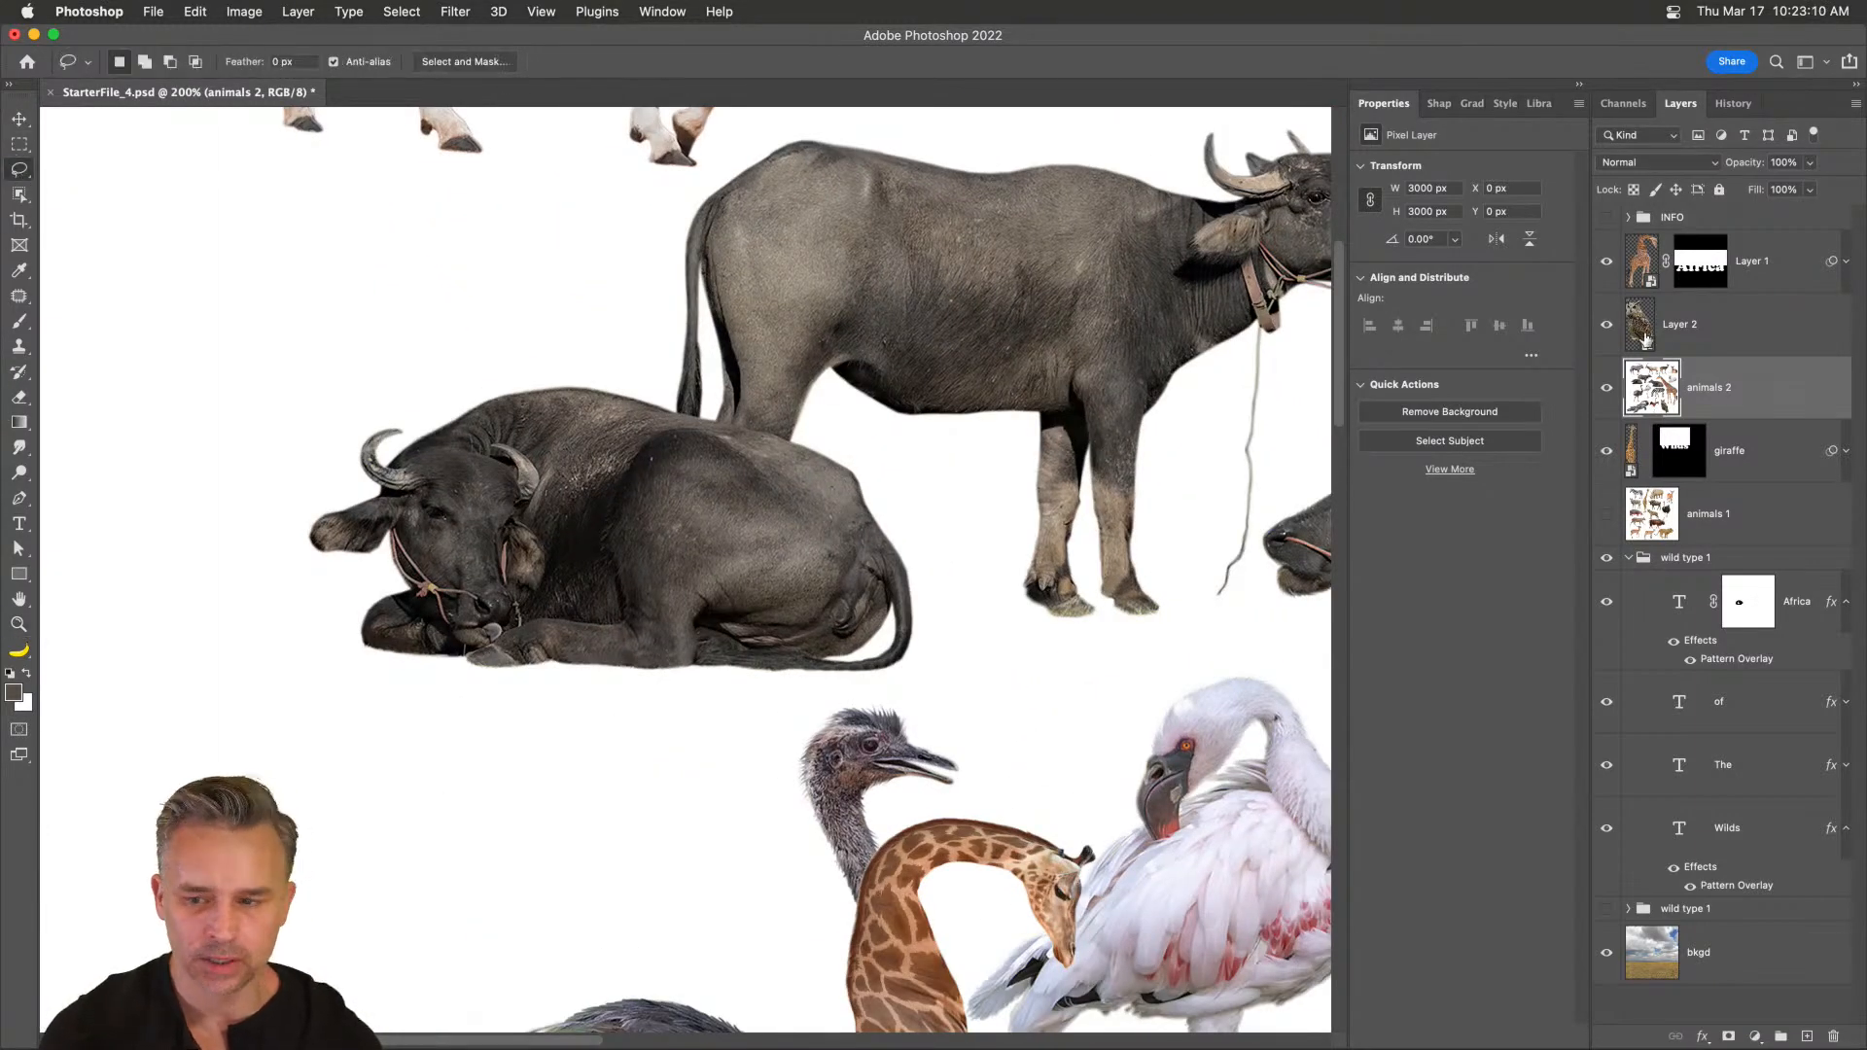
left_click(19, 195)
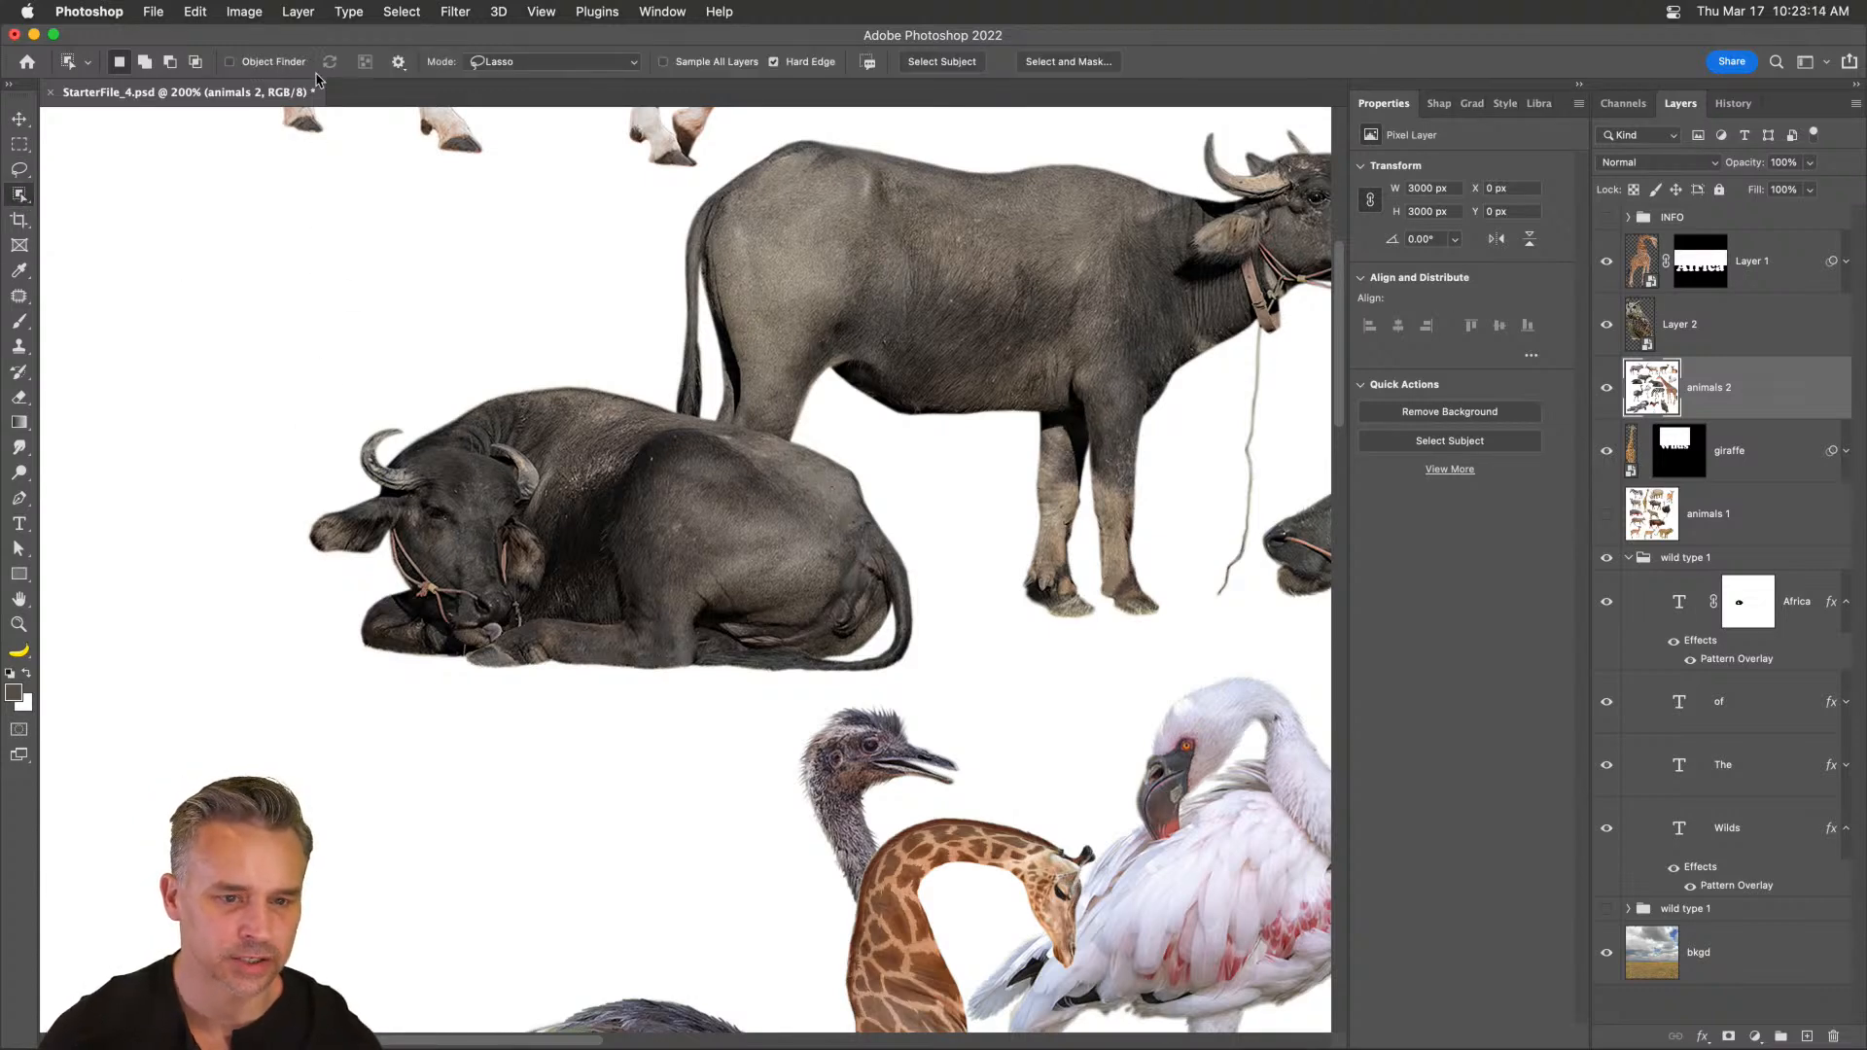
mouse_move(293, 419)
left_mouse_down()
mouse_move(403, 353)
mouse_move(696, 353)
left_mouse_up()
mouse_move(889, 450)
left_mouse_down()
mouse_move(980, 565)
mouse_move(941, 661)
mouse_move(645, 761)
mouse_move(447, 742)
mouse_move(269, 606)
mouse_move(247, 533)
left_mouse_up()
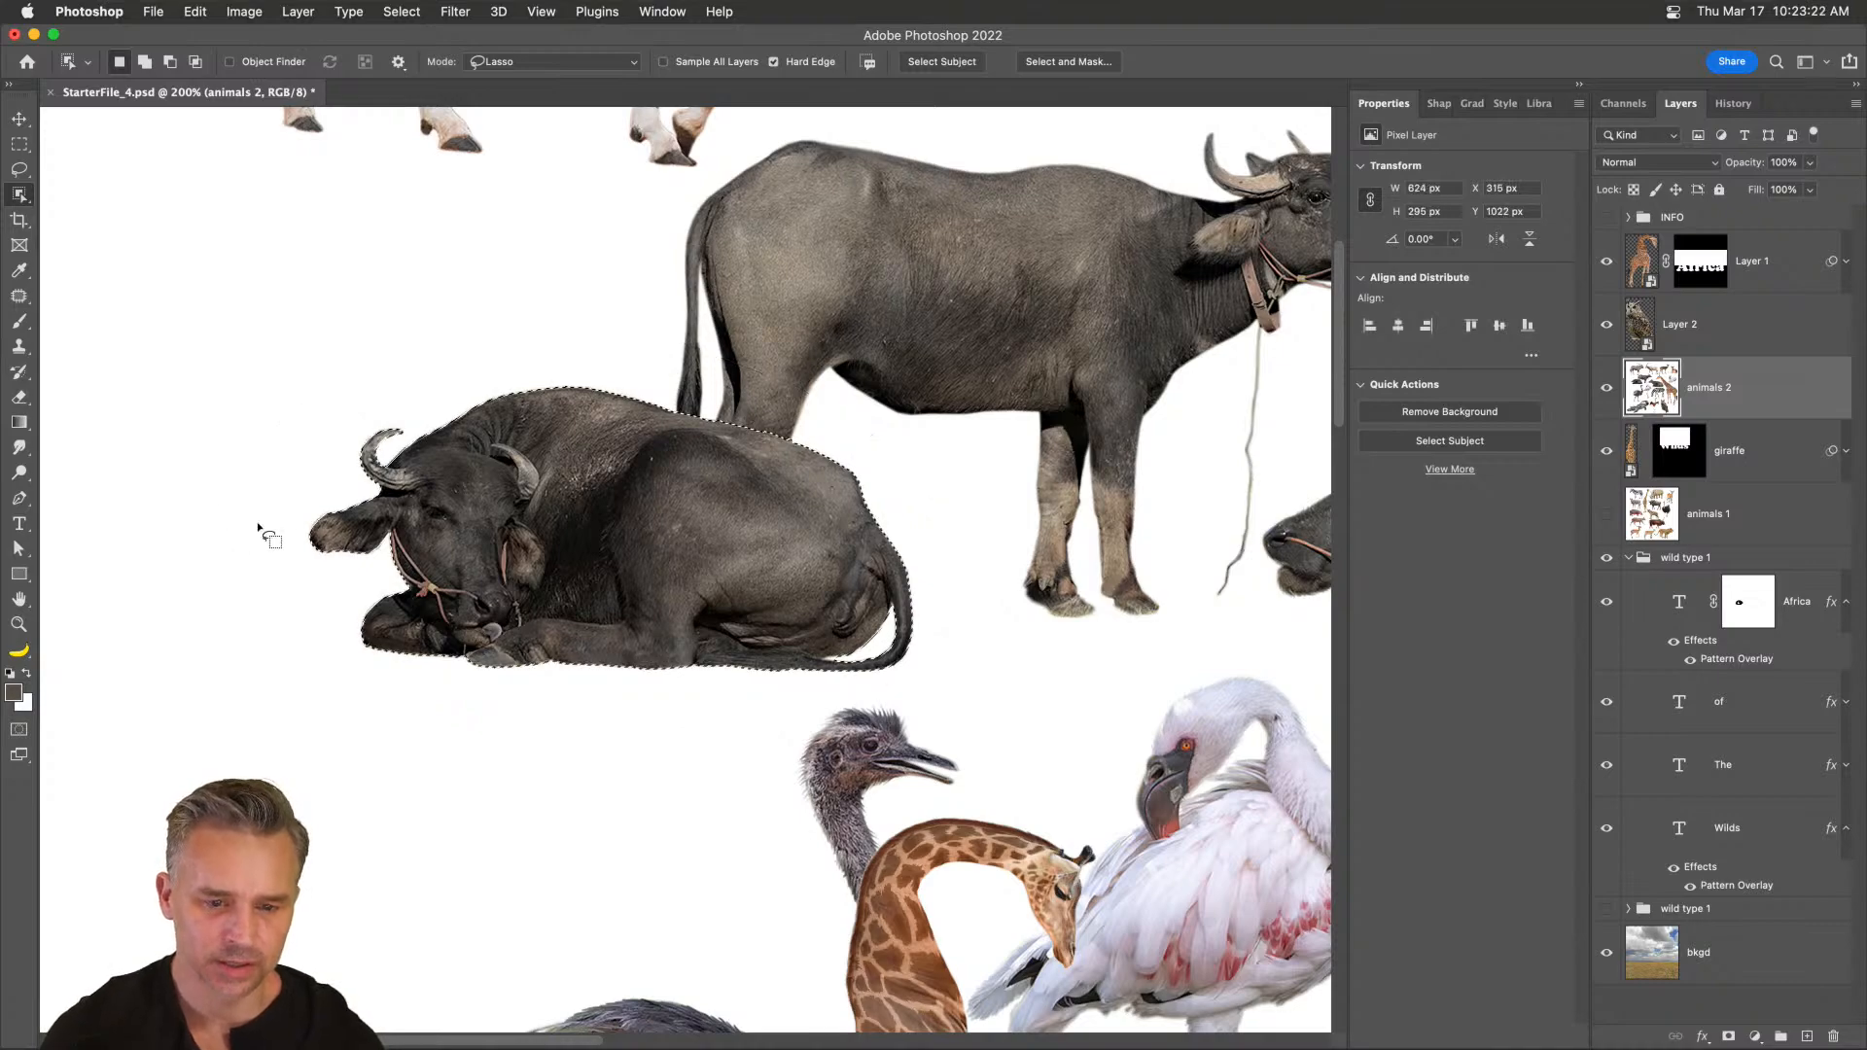
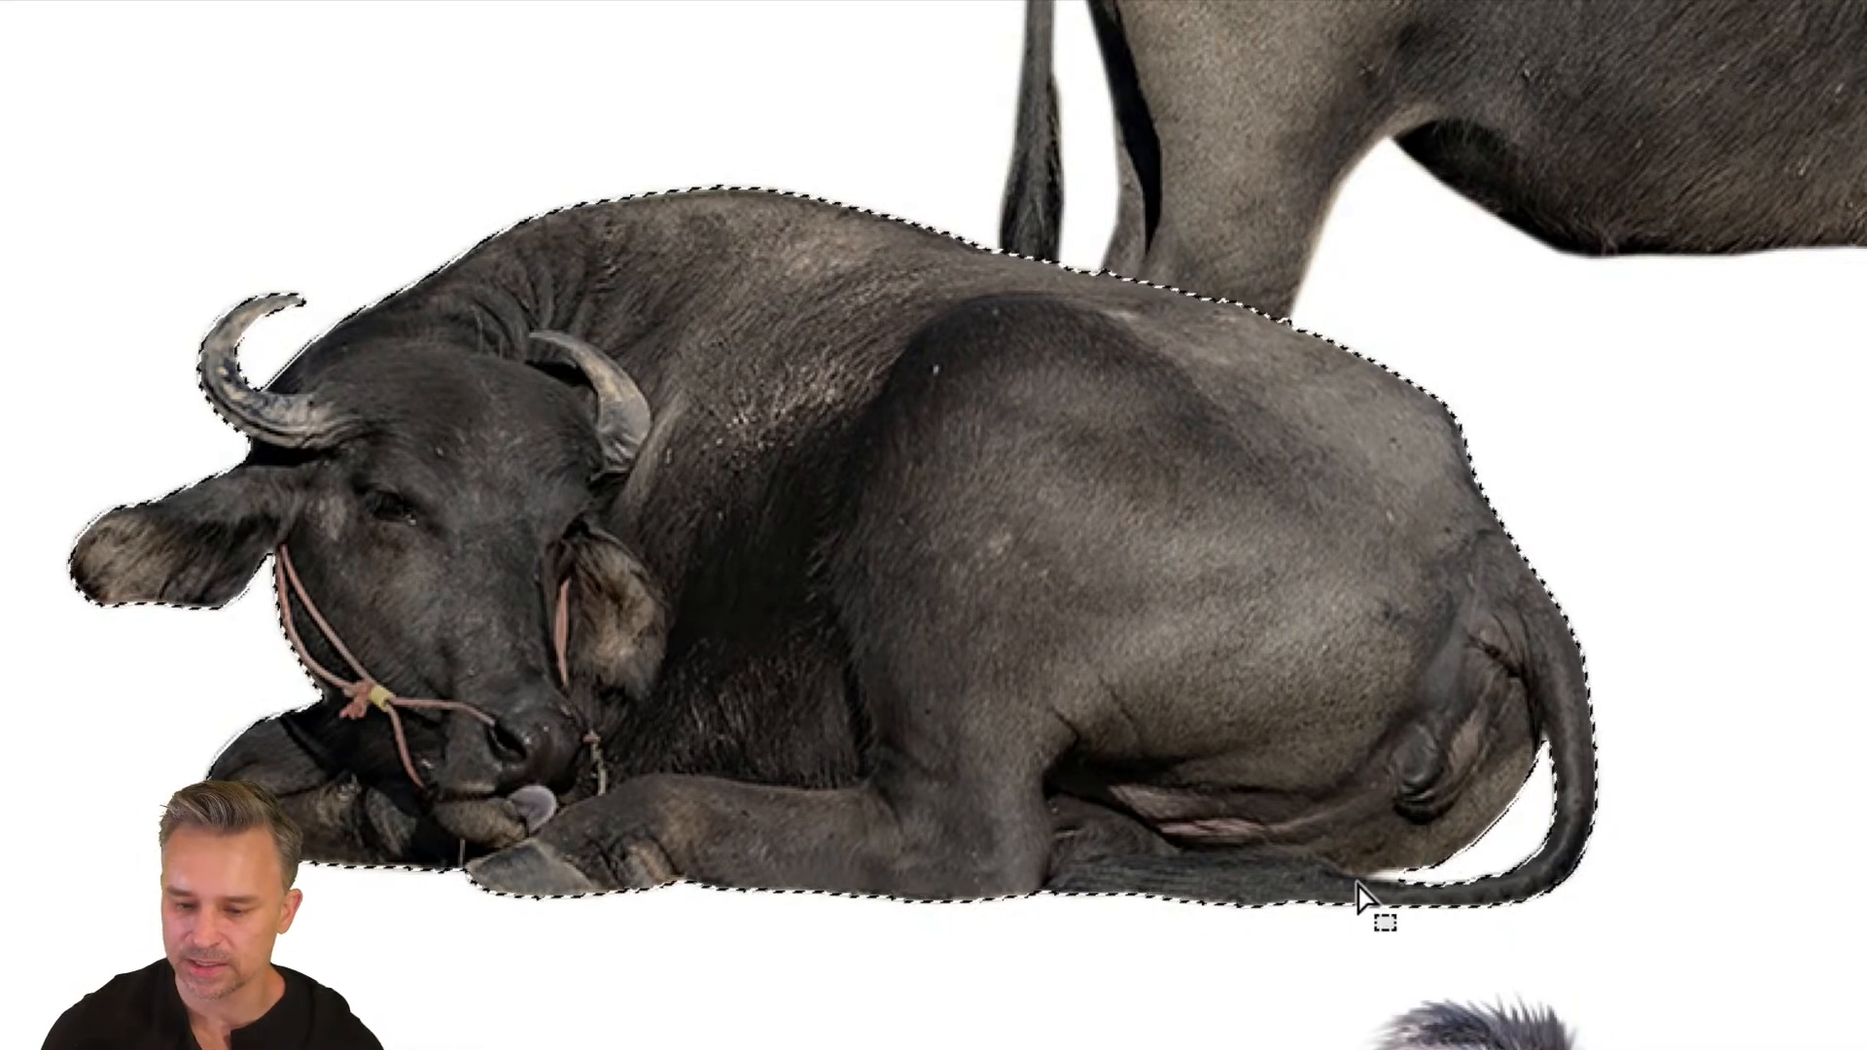
- Copy the selected buffalo to its own layer and hide the "animals 2" layer
key("super+j")
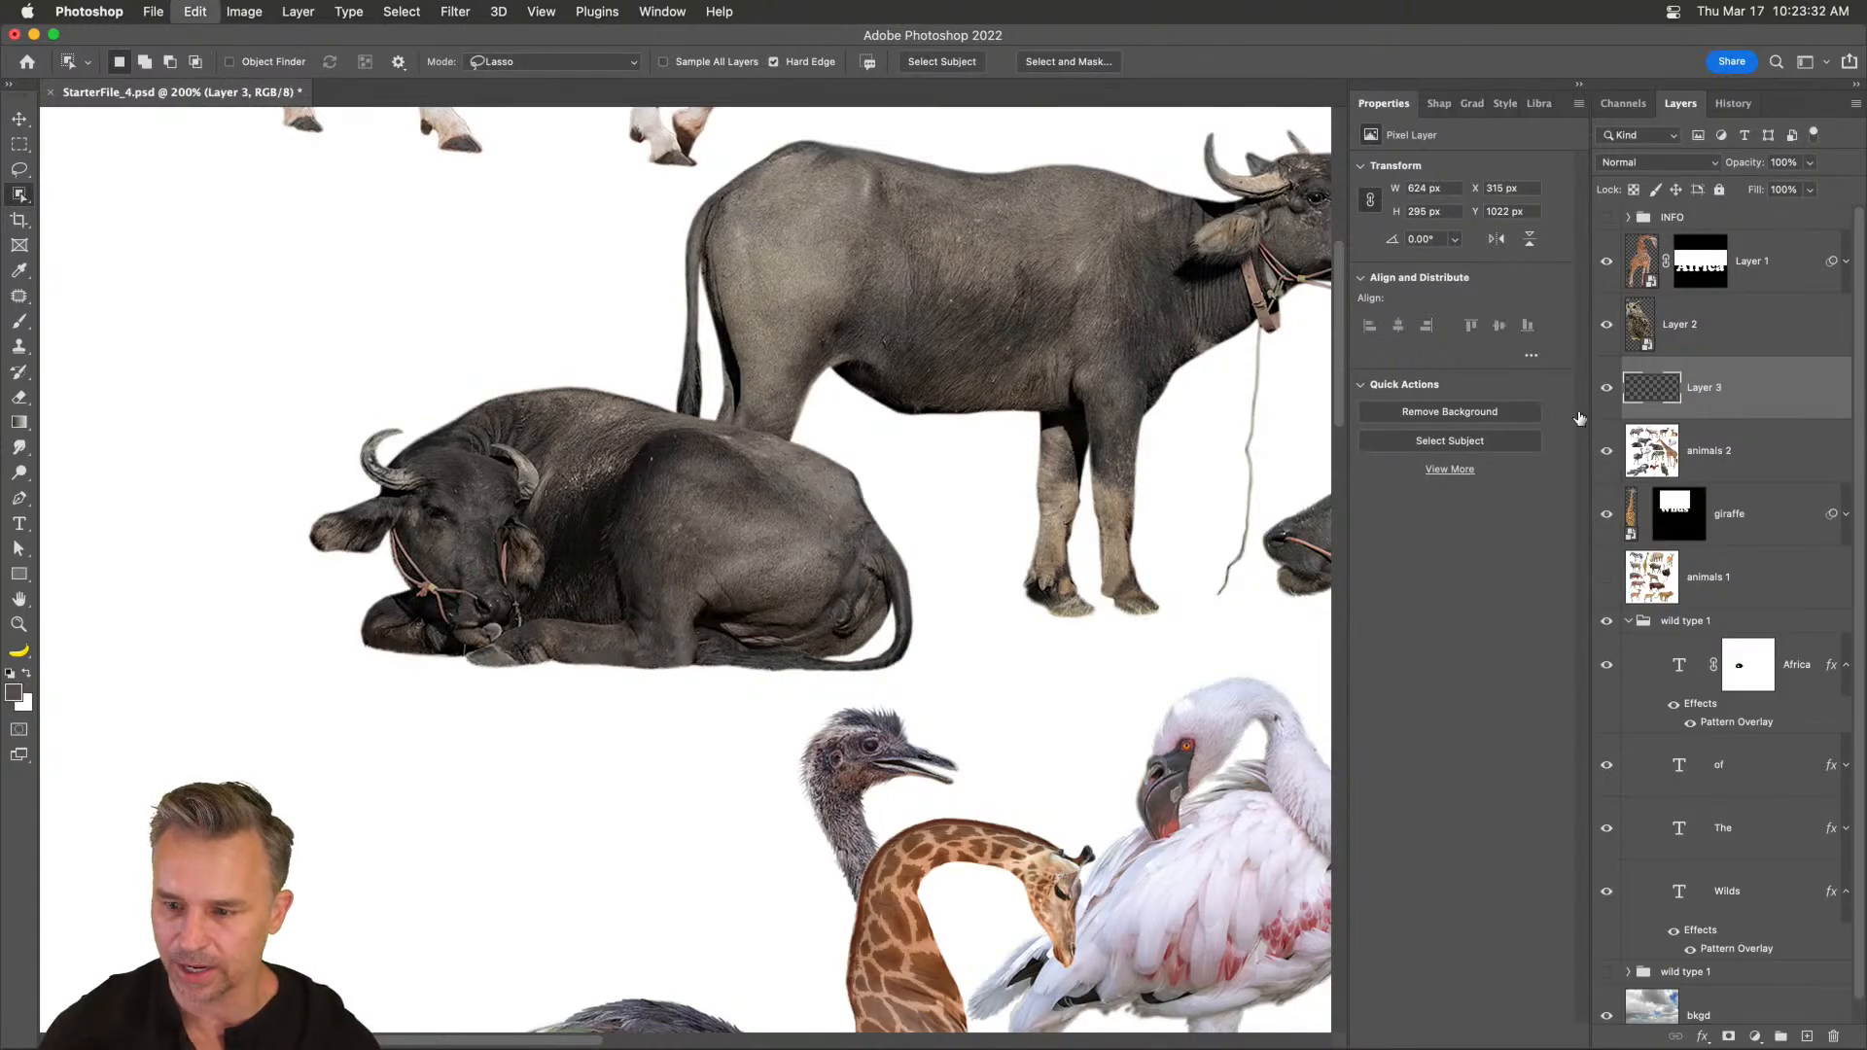
left_click(1607, 450)
key("super+minus")
key("super+minus")
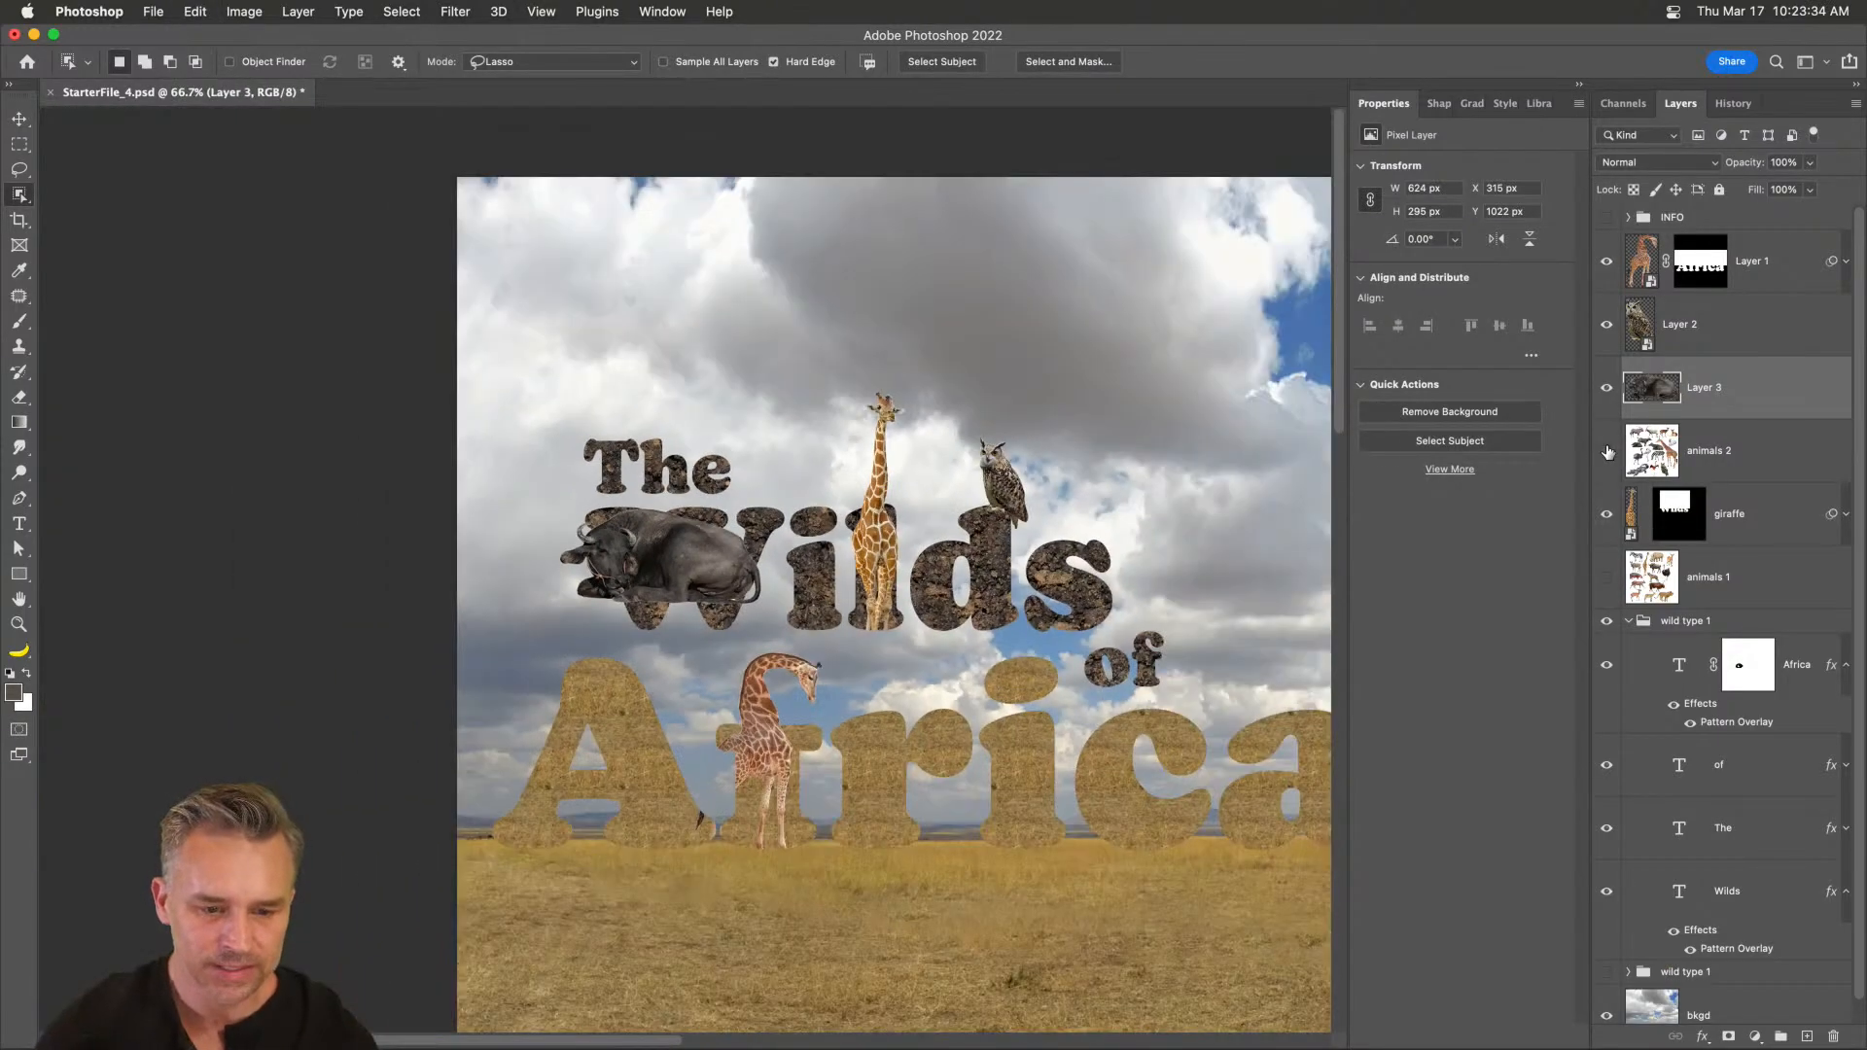
left_click_drag(706, 474, 515, 492)
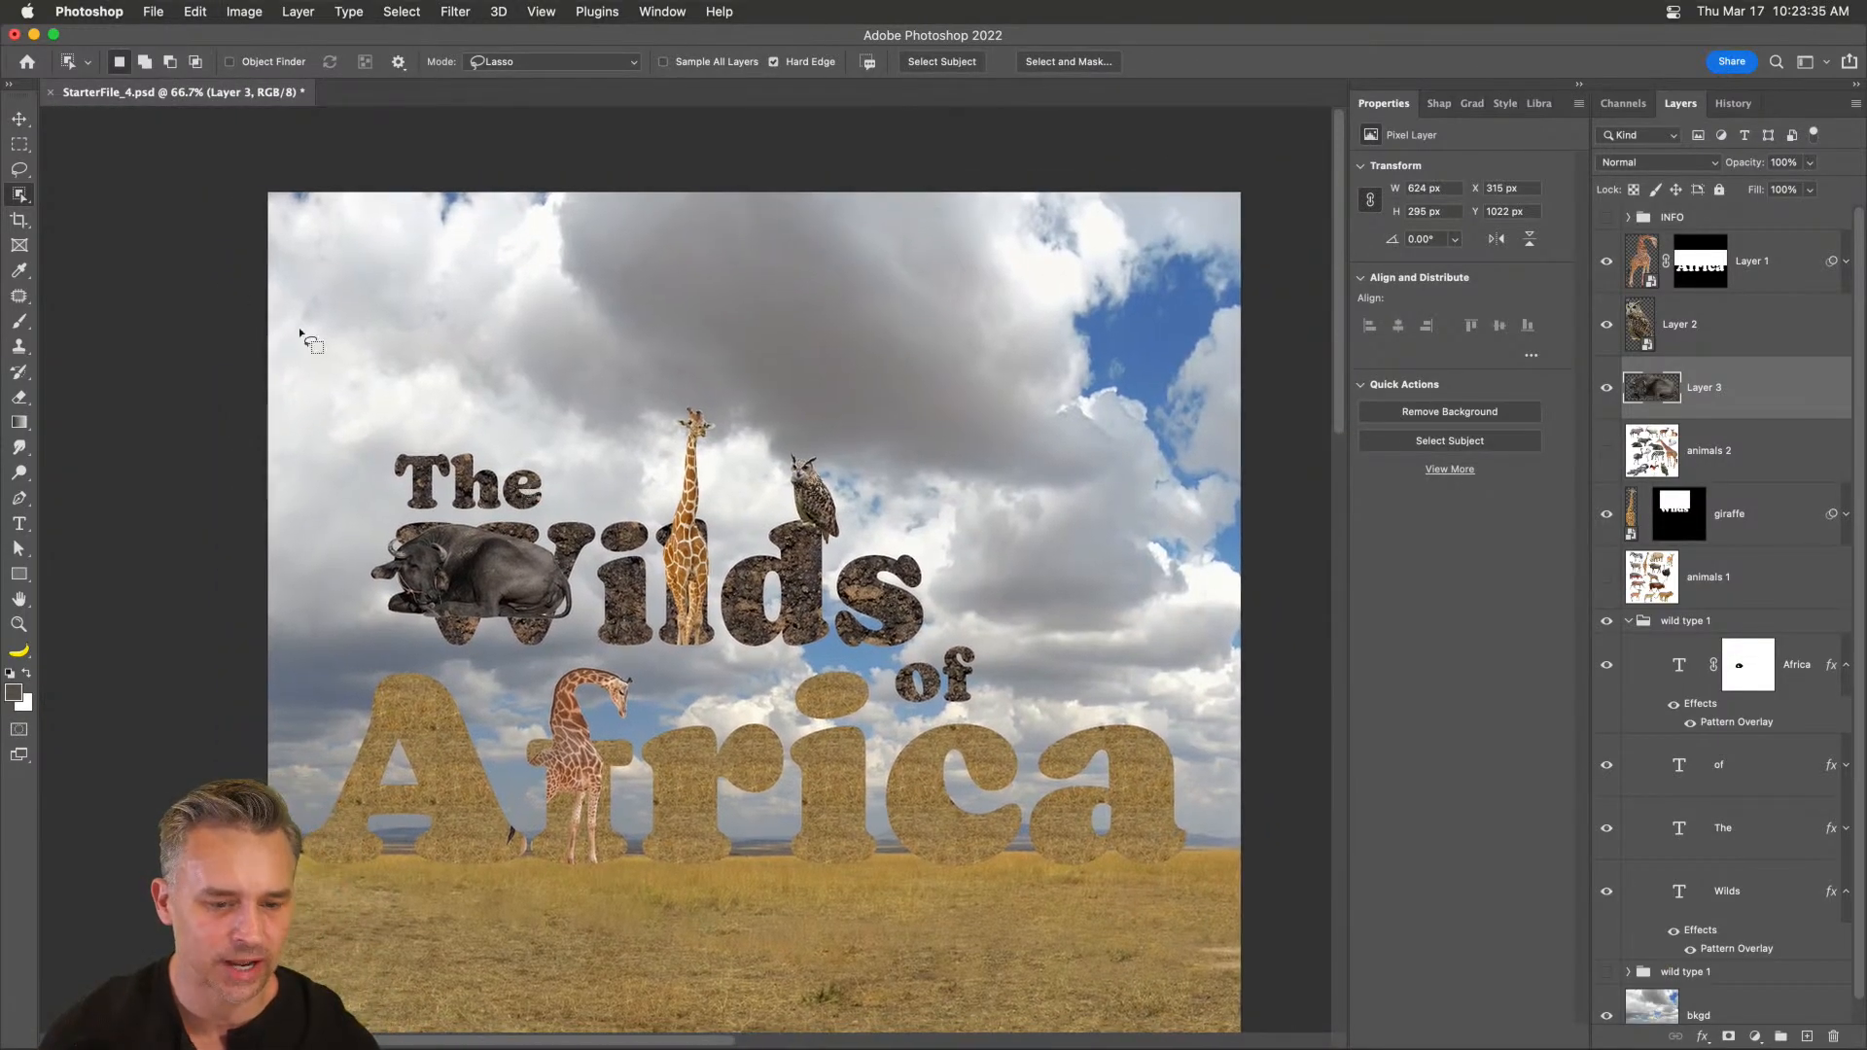
- Move the buffalo to the base of the "i" and "c" in "Africa" and convert its layer to a smart object
left_click(19, 118)
left_click_drag(903, 817, 903, 852)
key("super+t")
key("Escape")
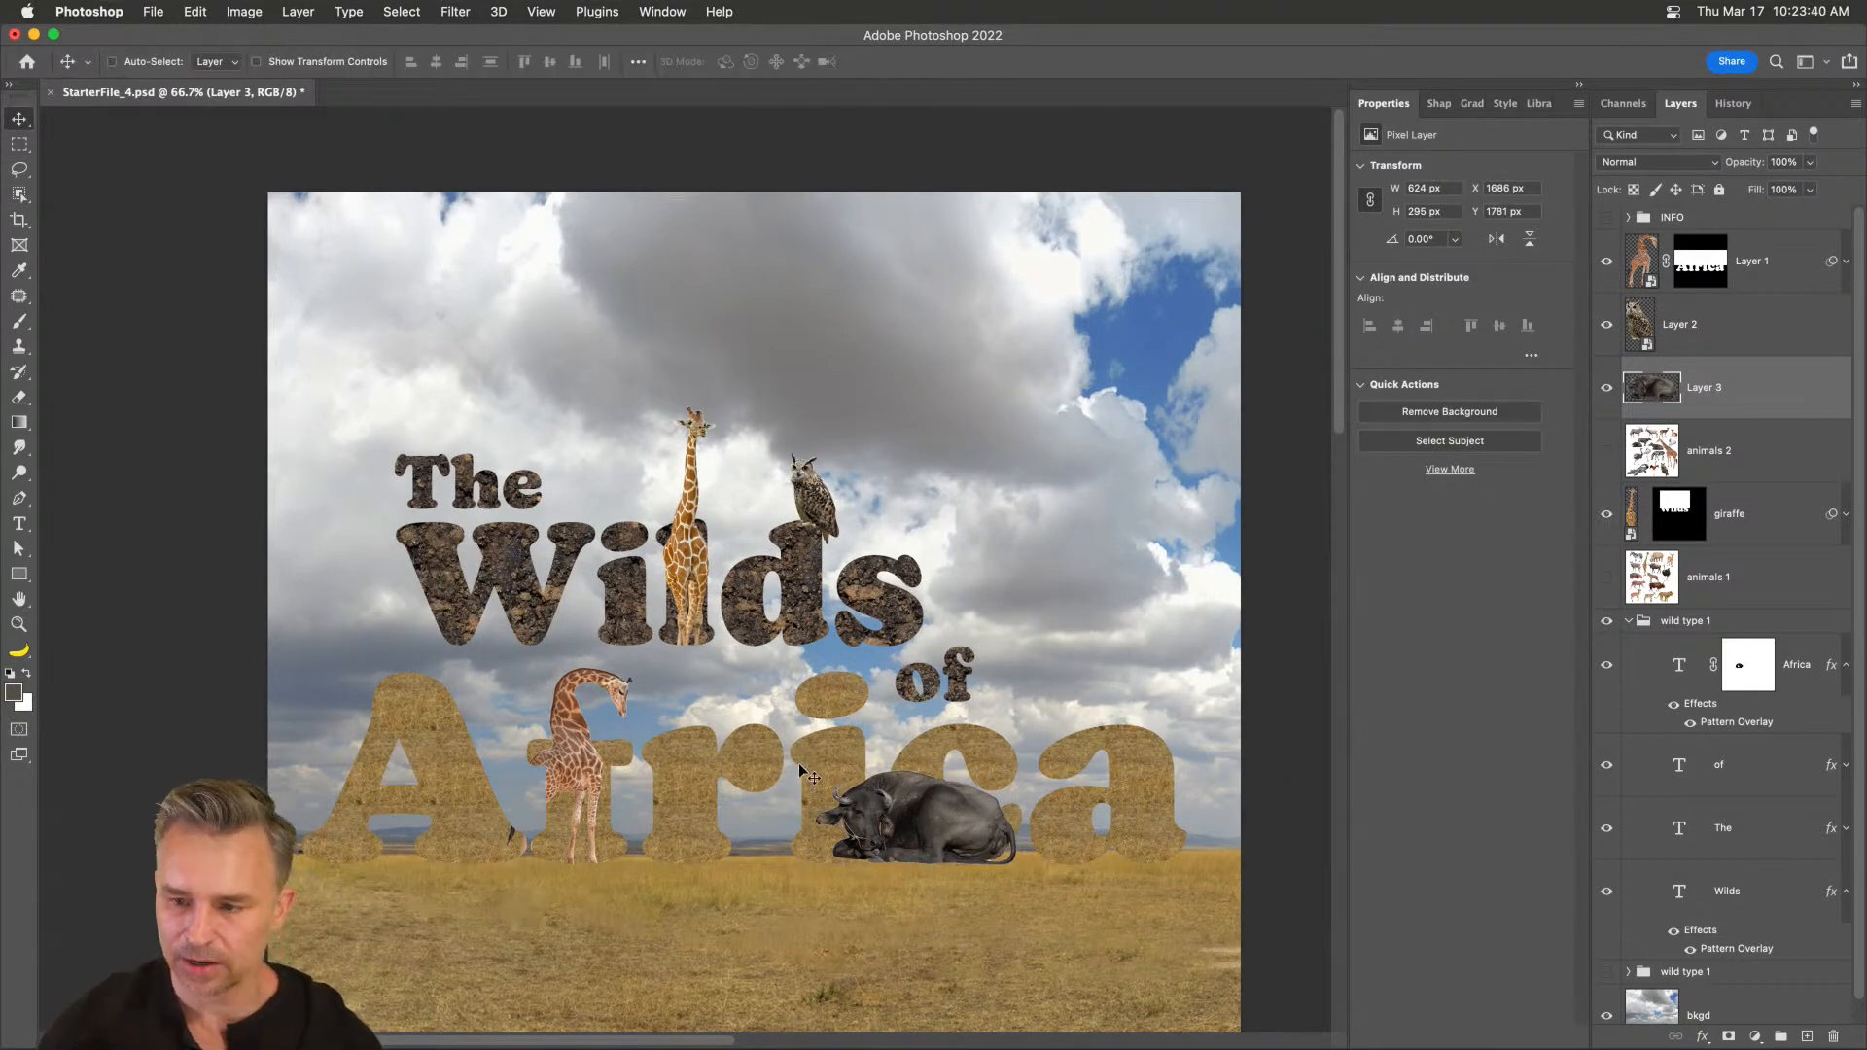
key("ctrl+super+s")
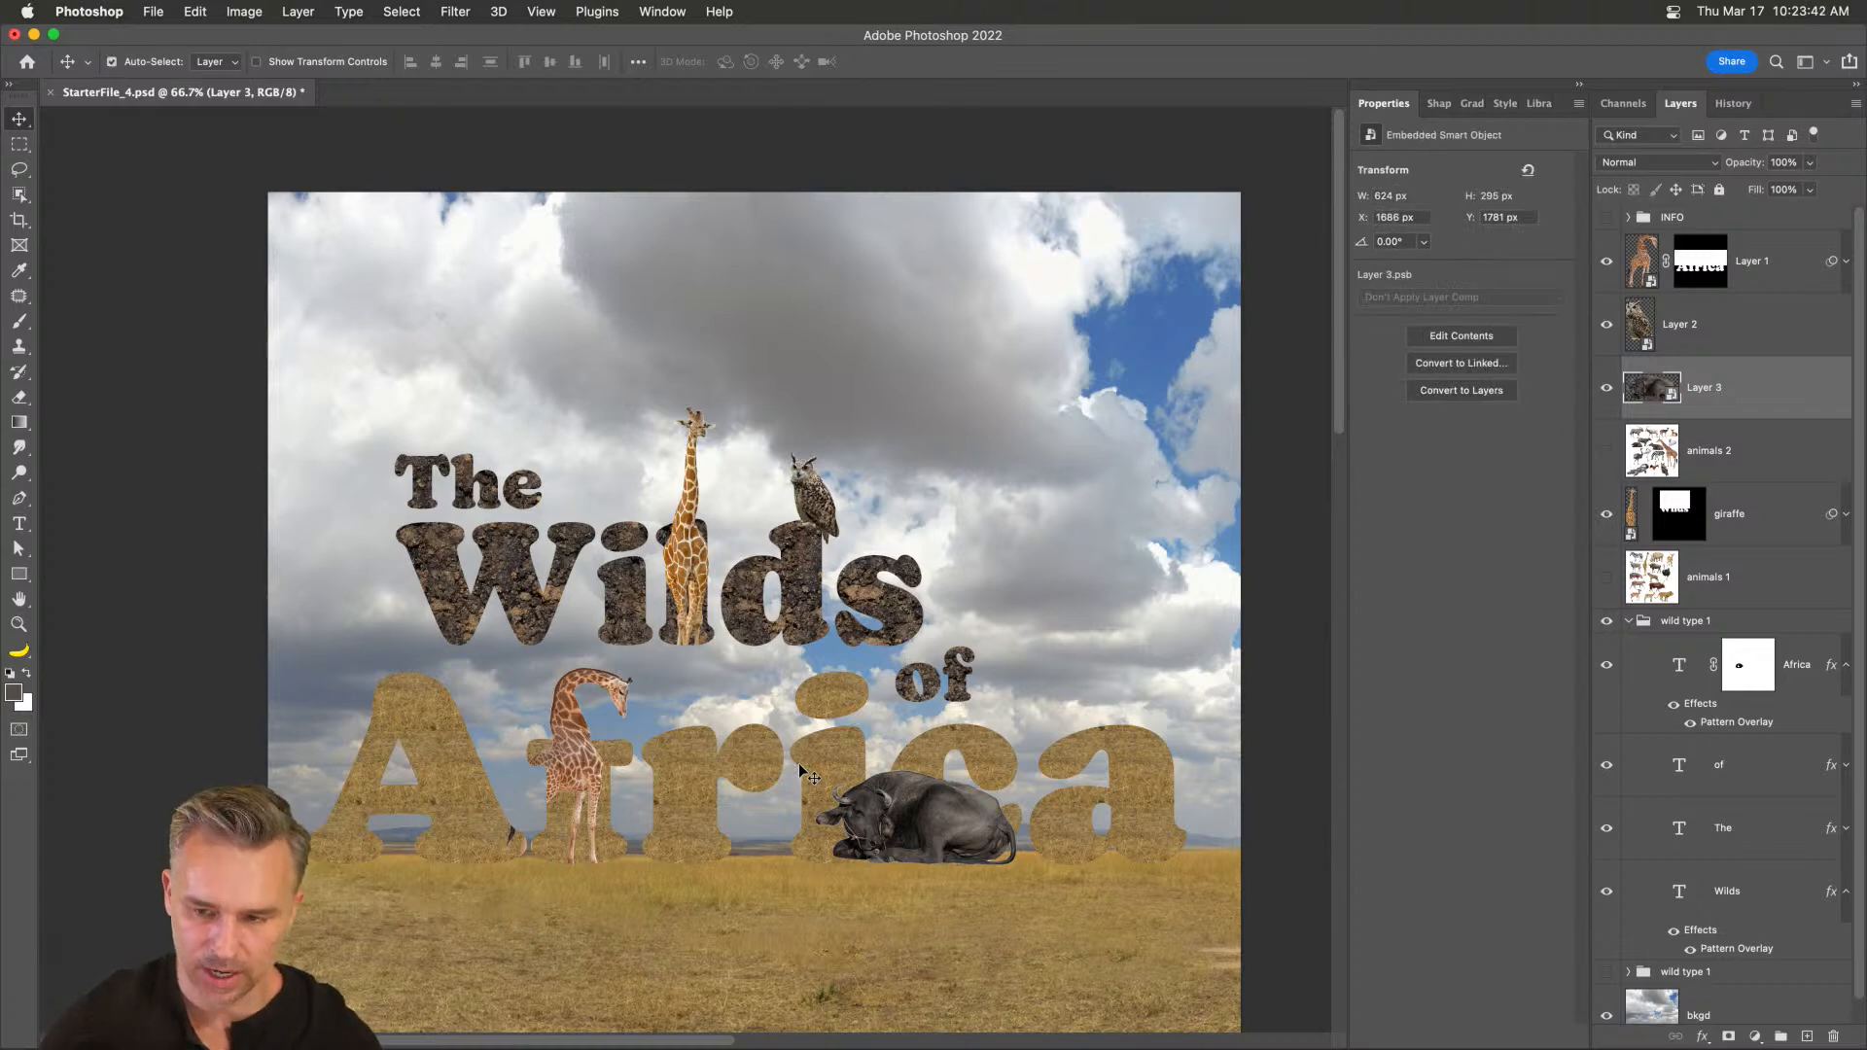
- Move the buffalo in front of the final "a" of "Africa", to about X 2247 px, Y 1792 px
key("super+plus")
left_click_drag(793, 760, 660, 552)
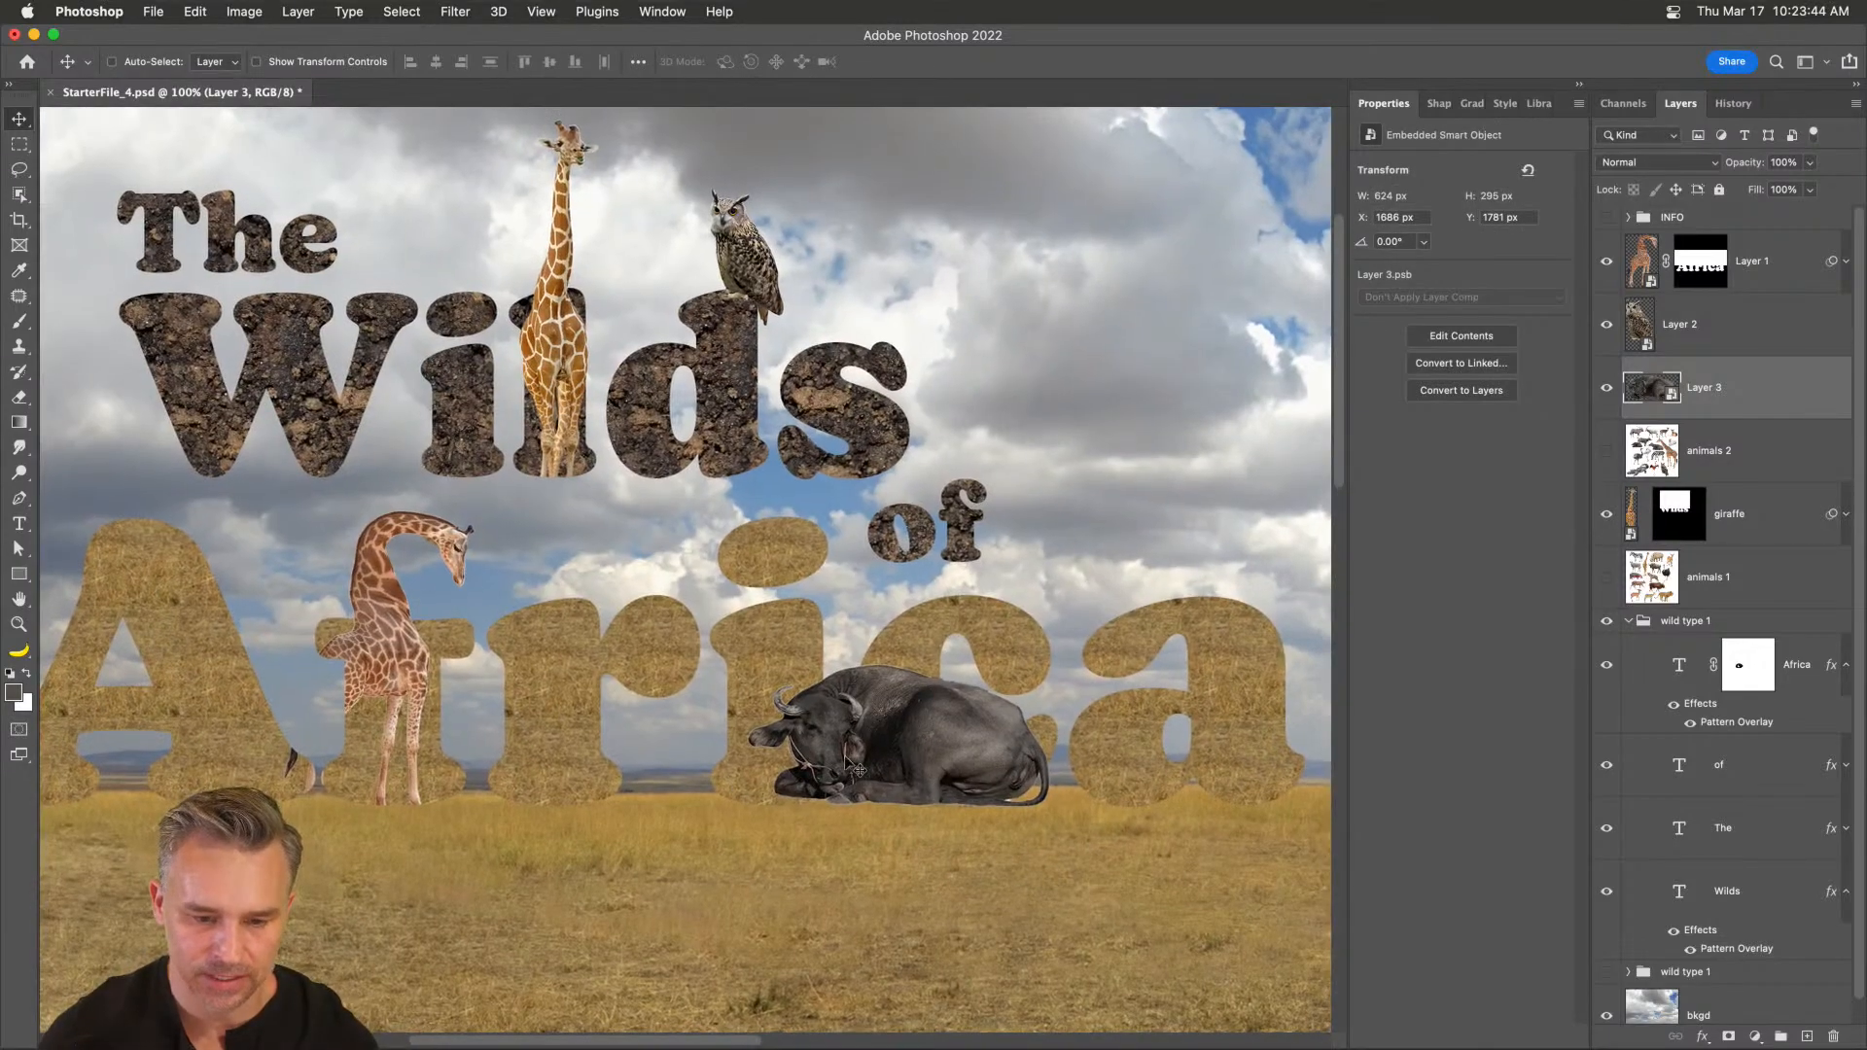
left_click_drag(948, 722, 326, 543)
key("super+plus")
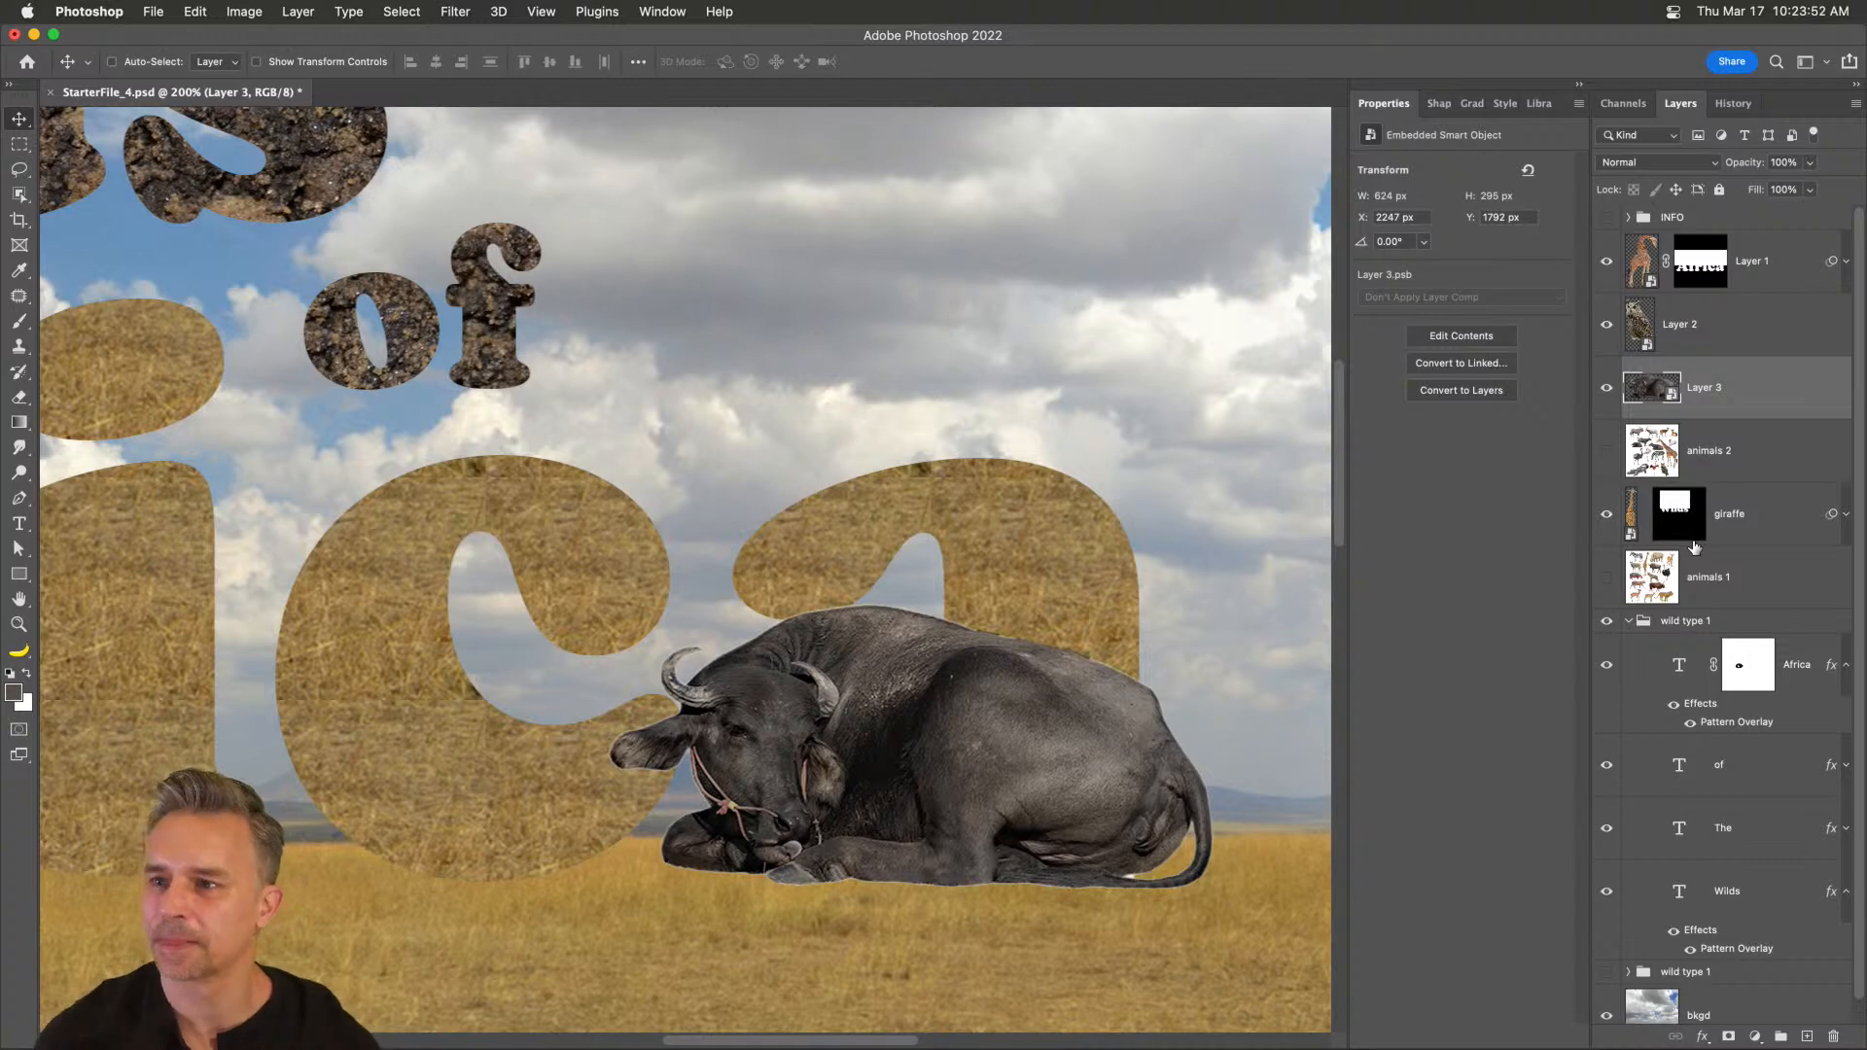
- Collapse the "Wilds" layer's effects list and make the "Africa" text layer active by its text thumbnail instead of its mask
scroll(1713, 638, "down", 1)
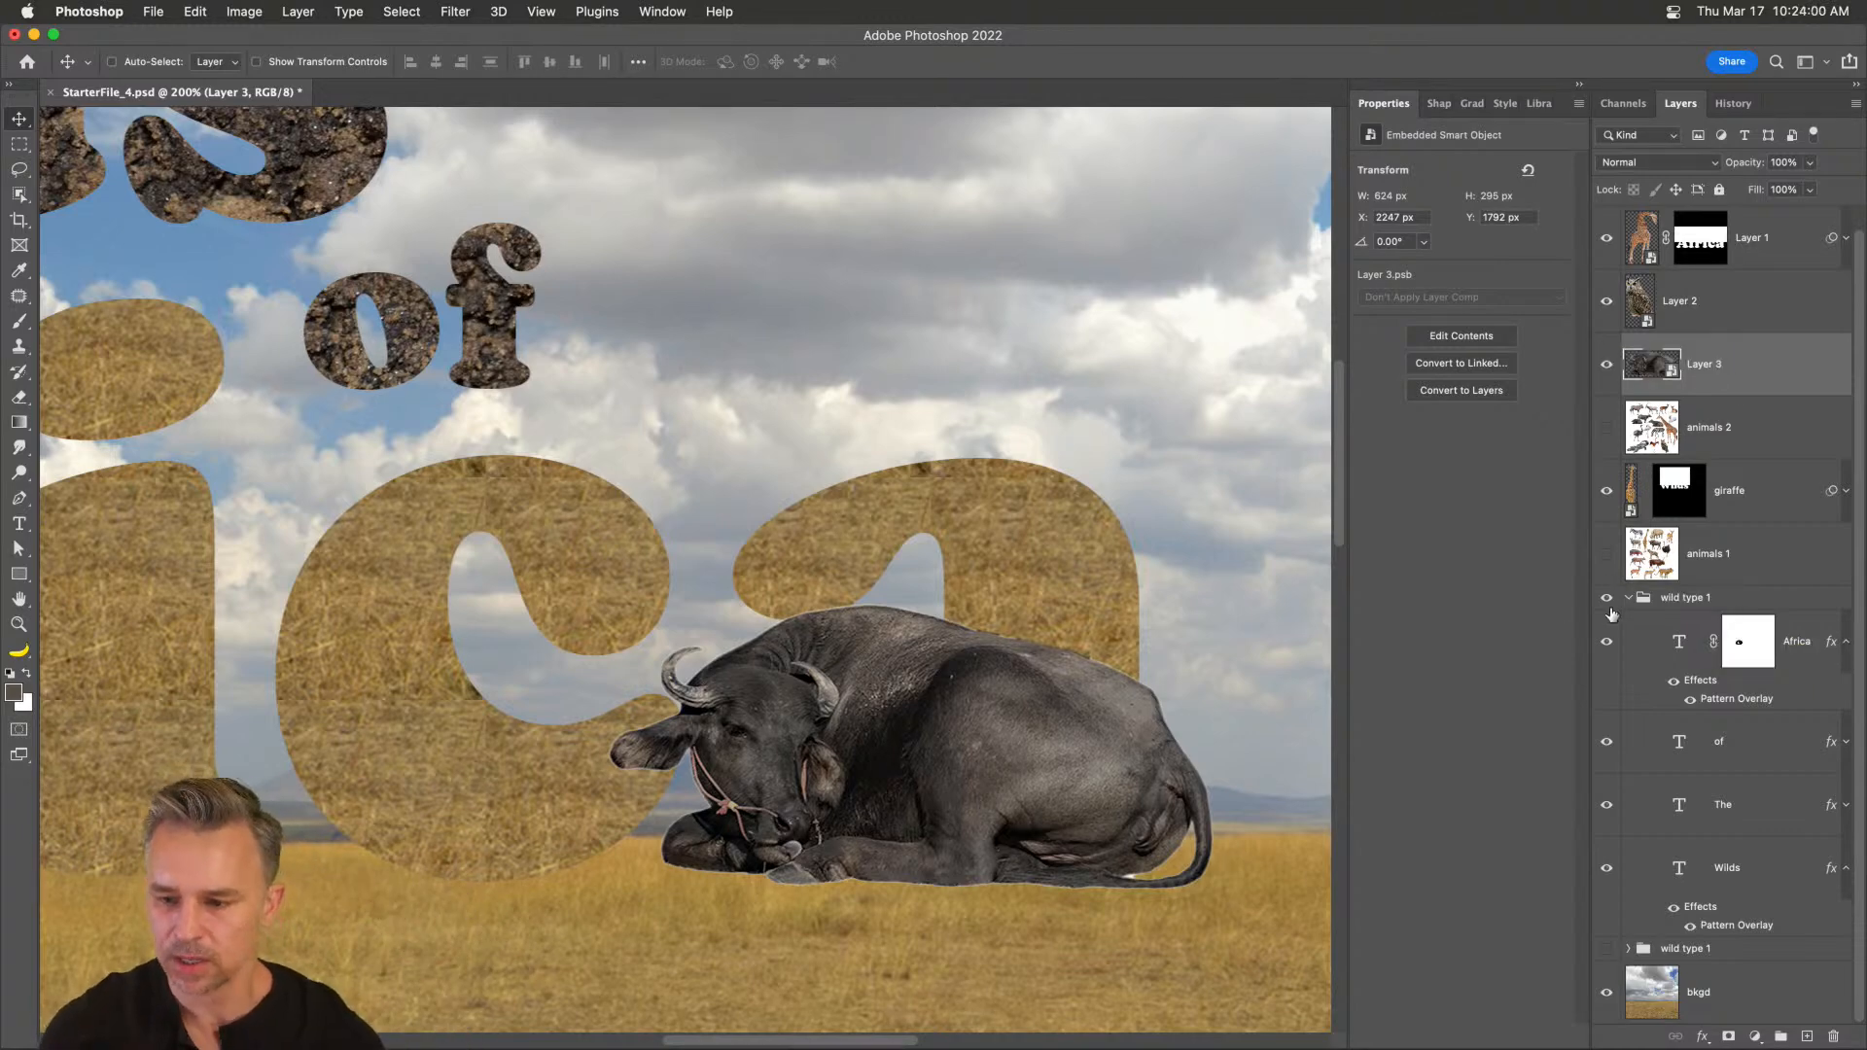
left_click(1845, 871)
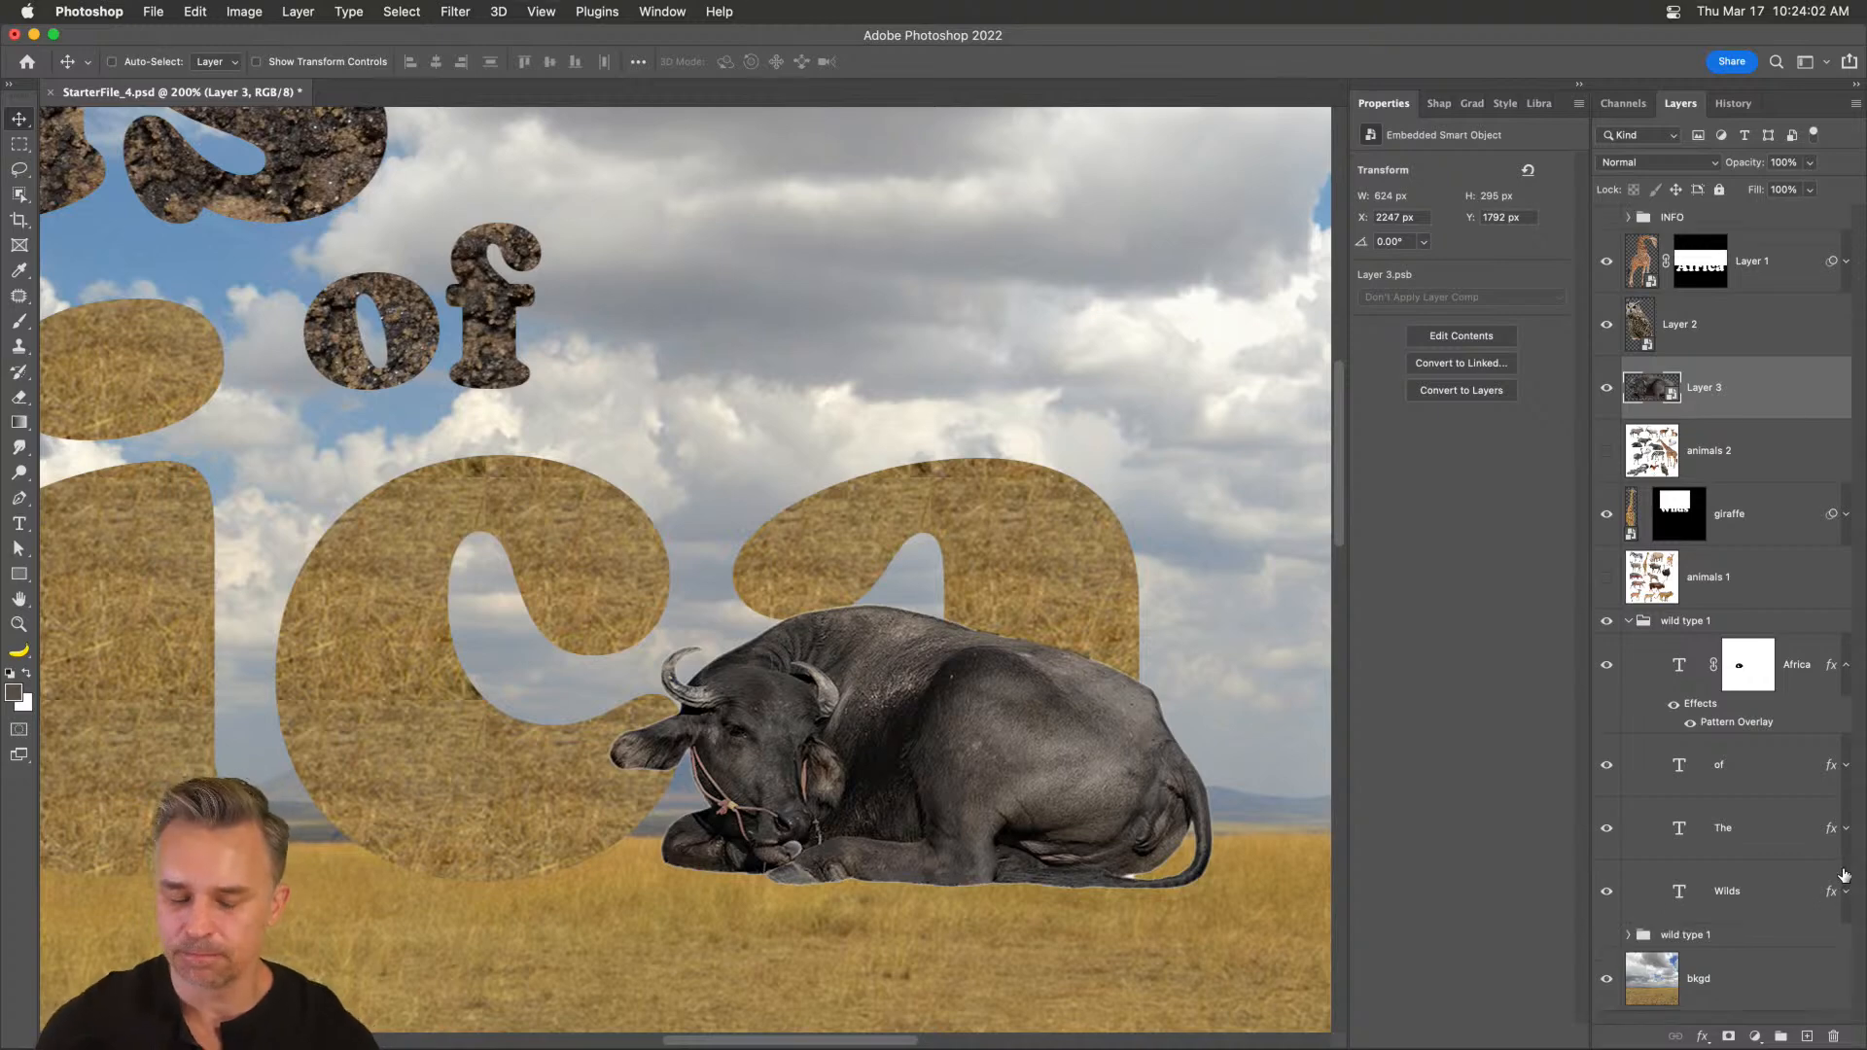
left_click(1738, 765)
left_click(1751, 831)
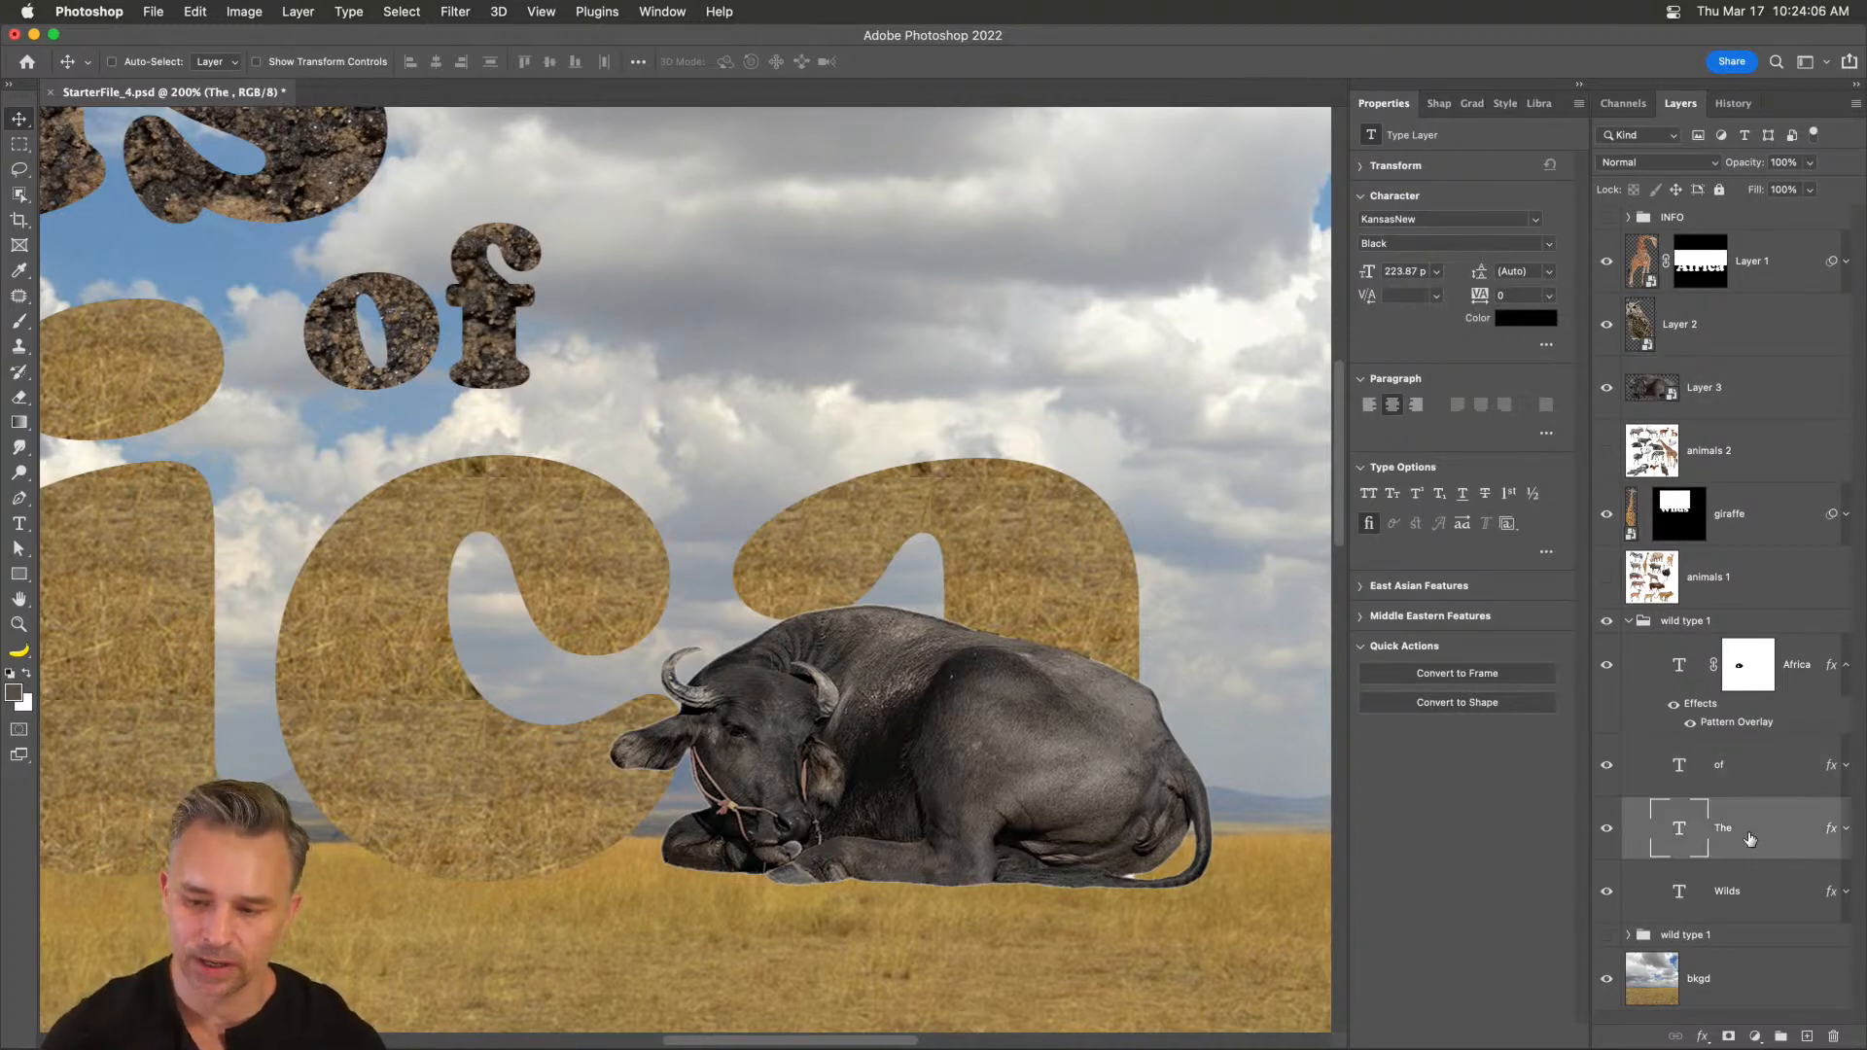
left_click(1677, 669)
left_click(1678, 669)
key("super+0")
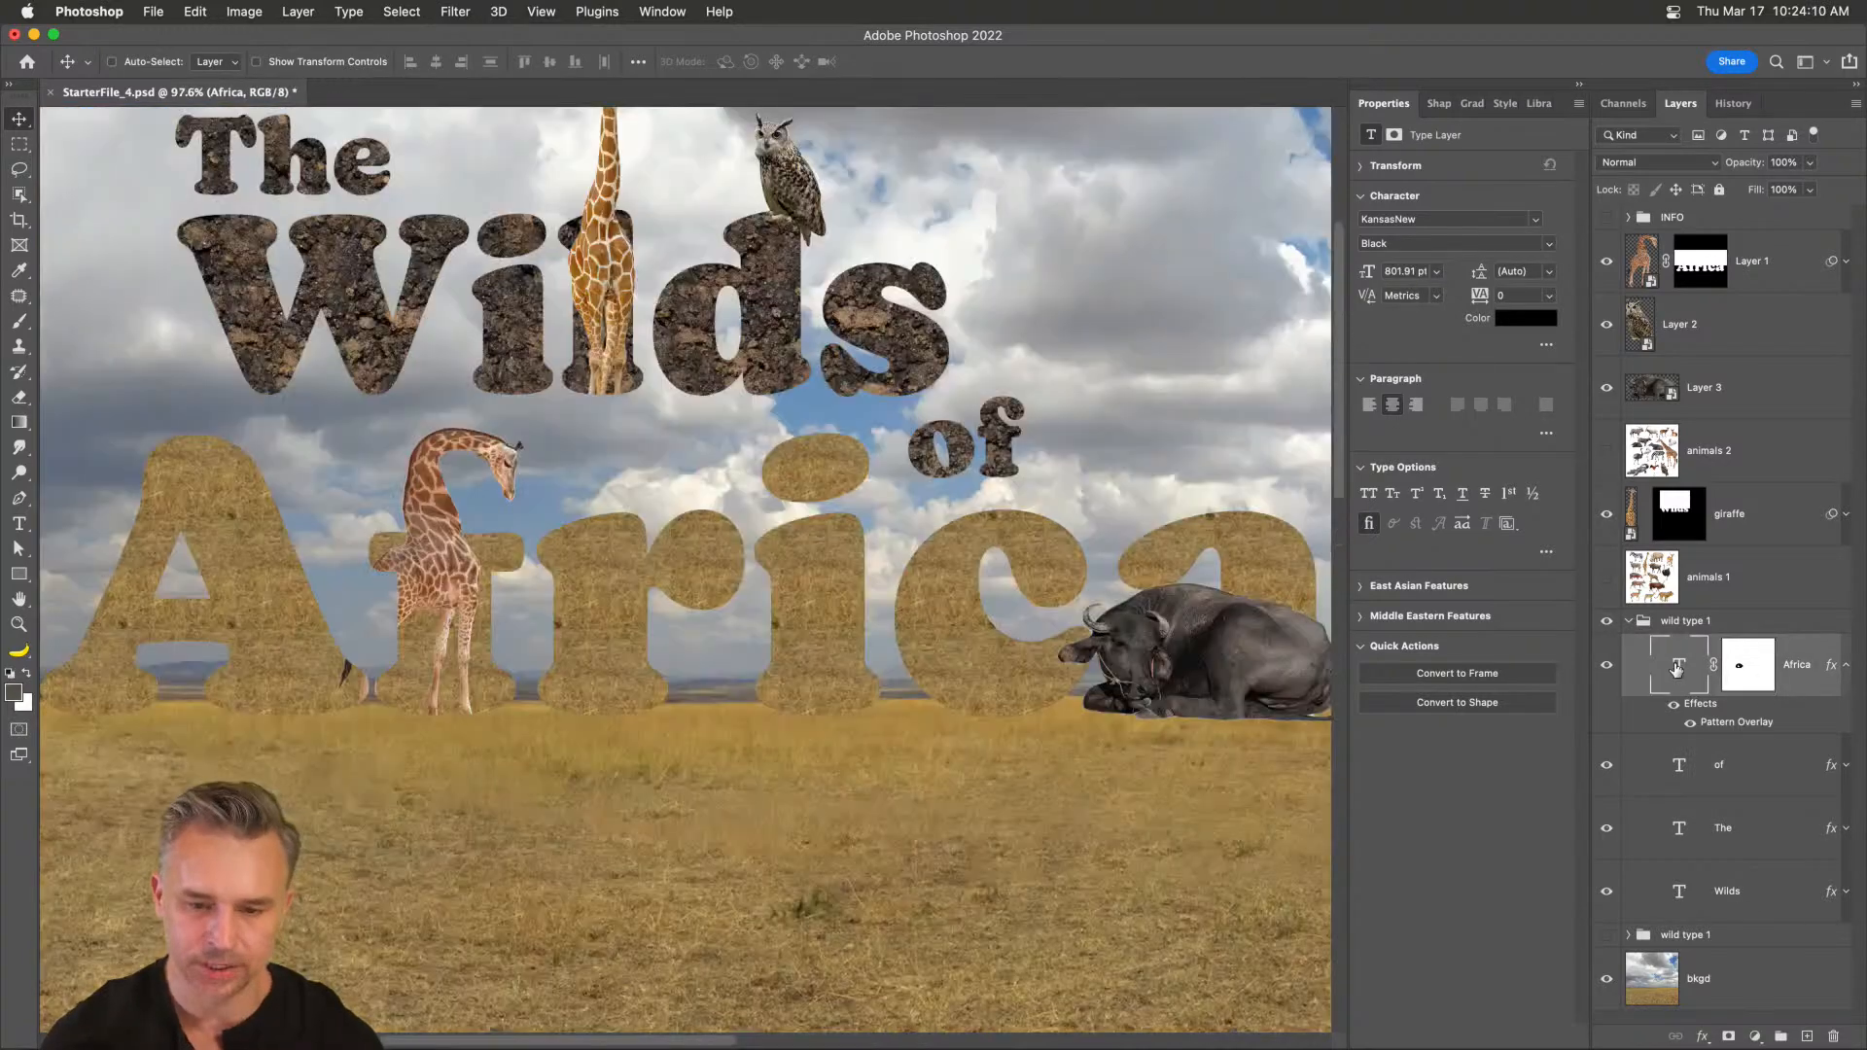
- Load the "Africa" text outline as a selection and add it as a layer mask to the buffalo's "Layer 3"
left_click(1679, 671, "super")
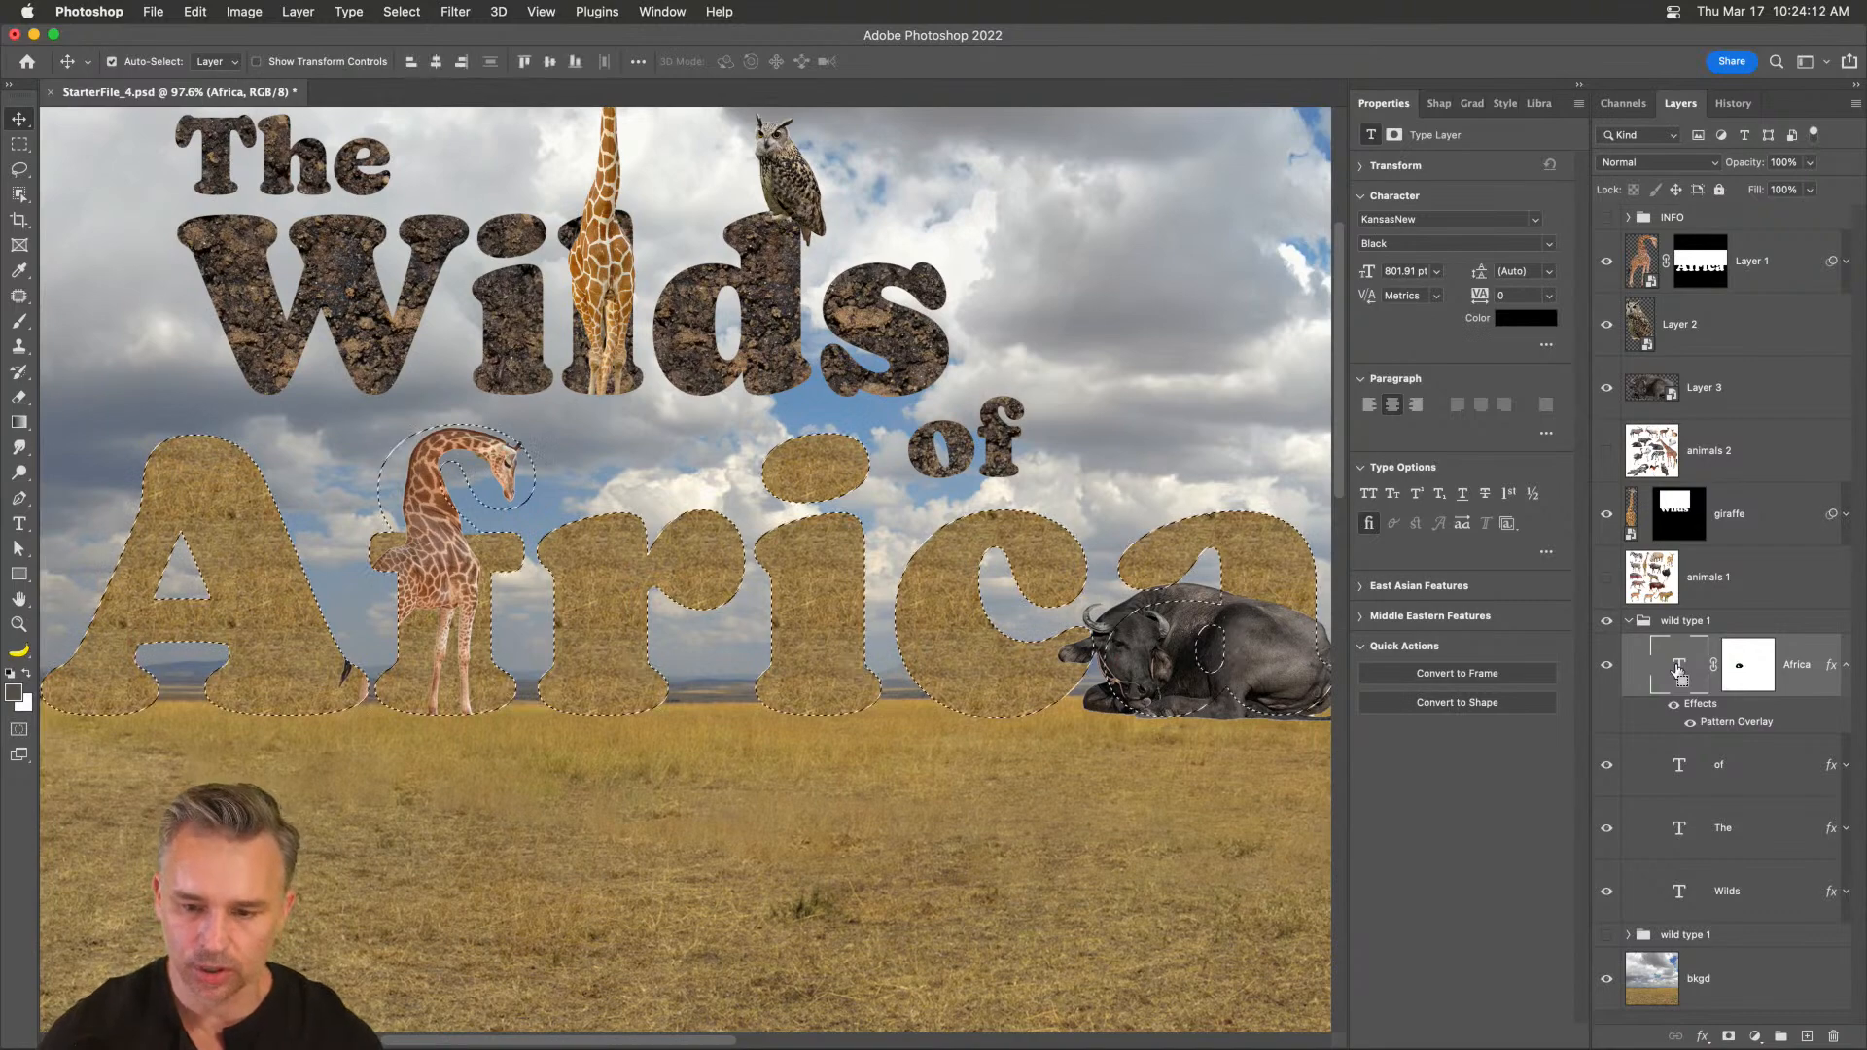
key("super+plus")
key("super+plus")
left_click_drag(994, 658, 70, 605)
key("super+plus")
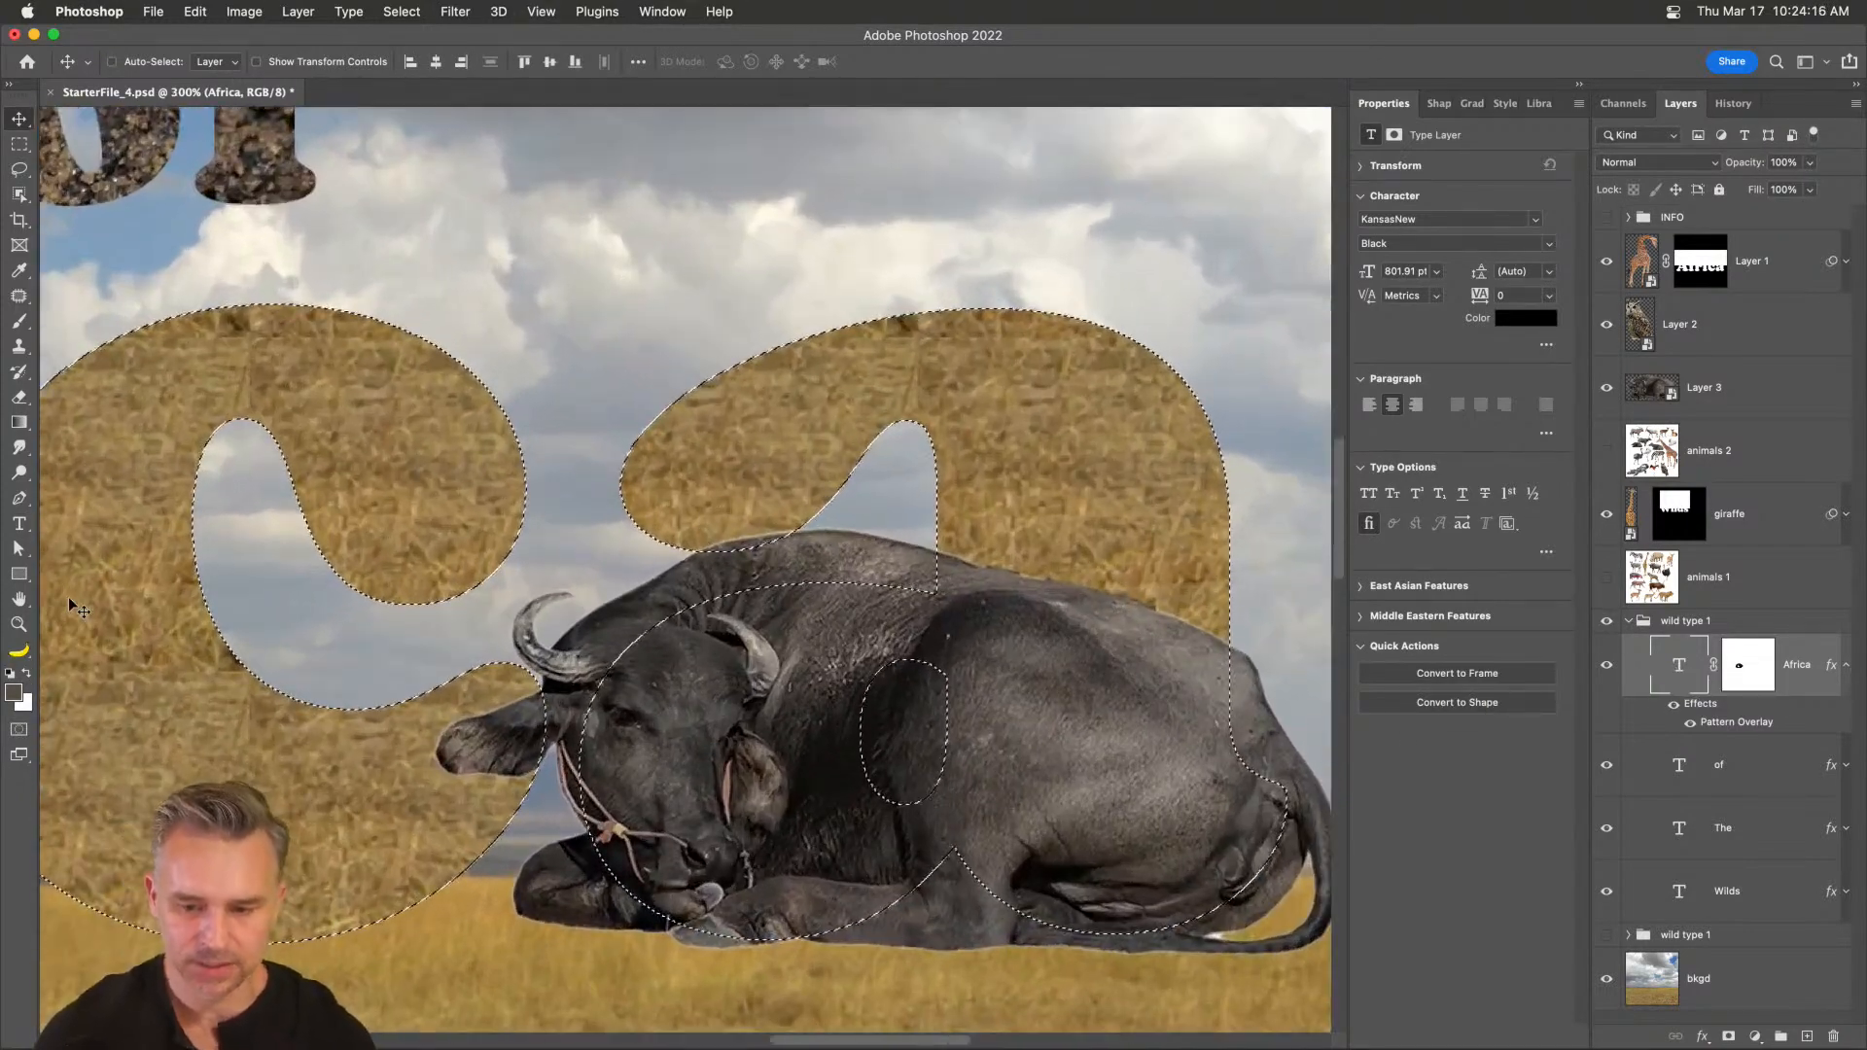
mouse_move(663, 724)
left_mouse_down()
mouse_move(617, 698)
mouse_move(672, 748)
left_mouse_up()
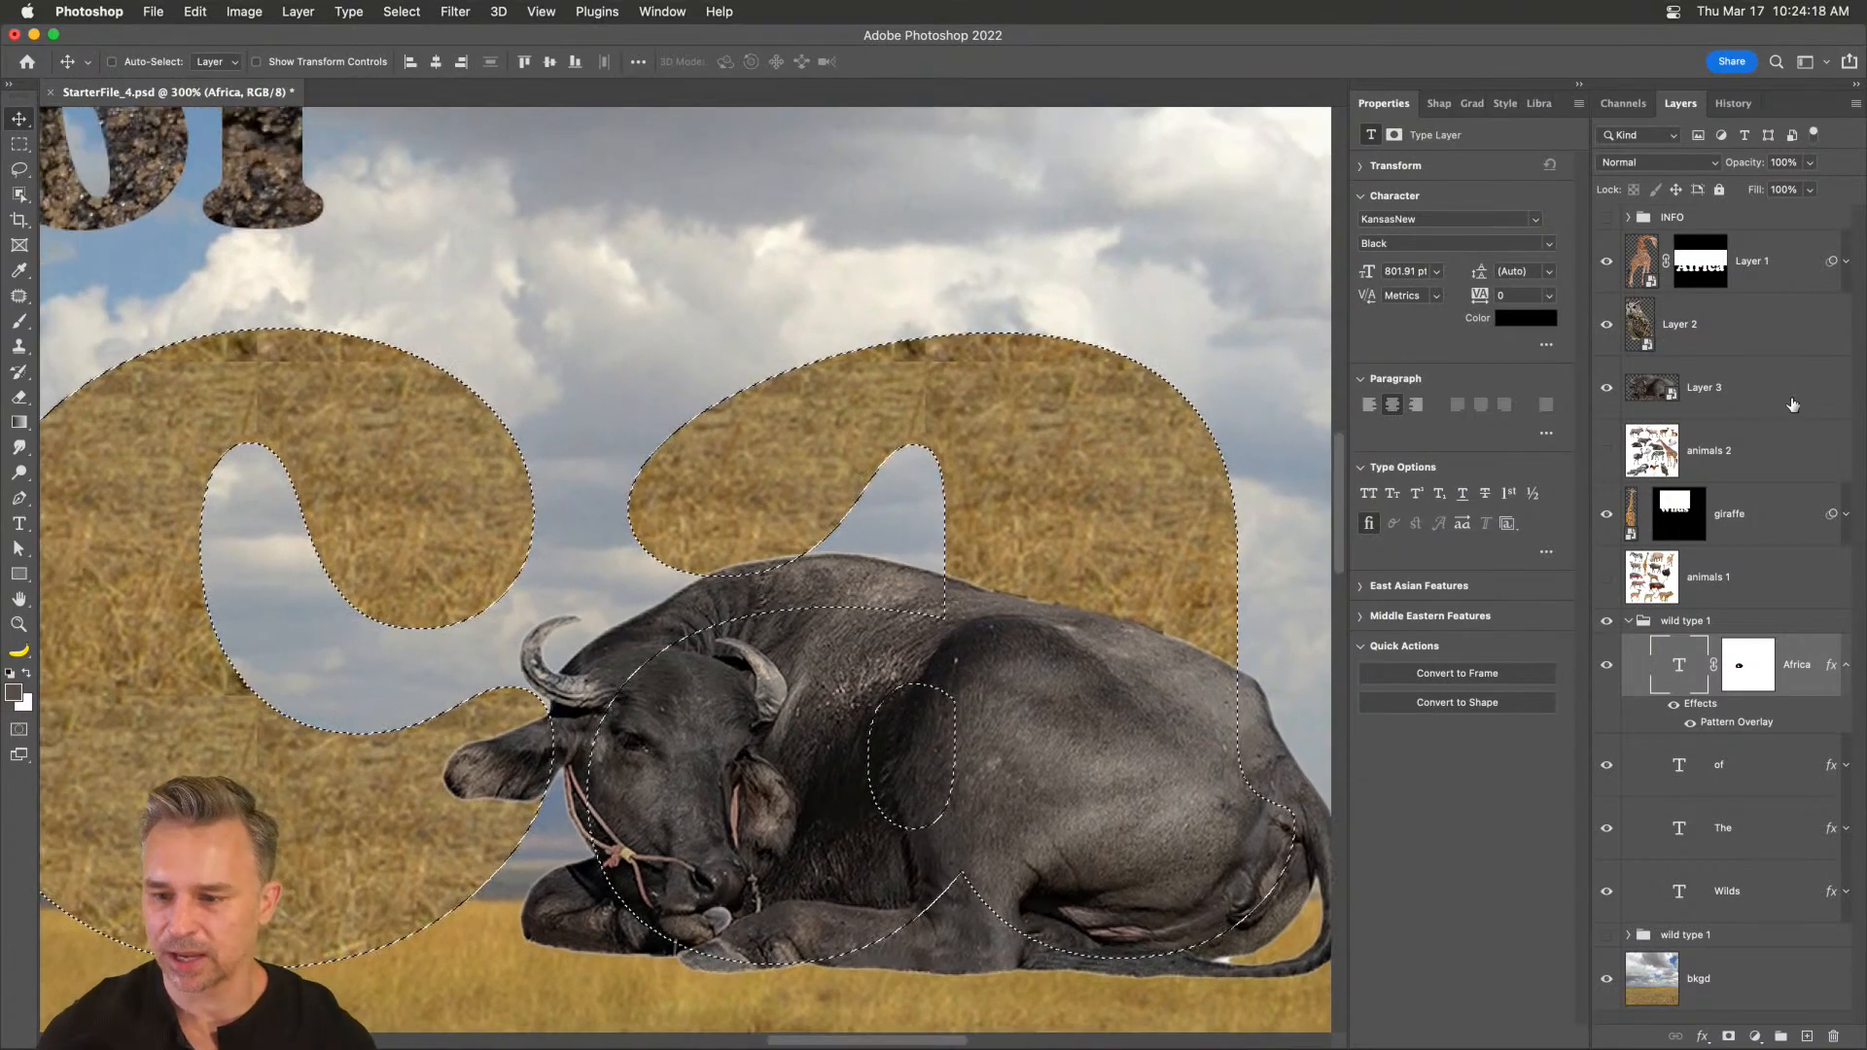
left_click(1806, 386)
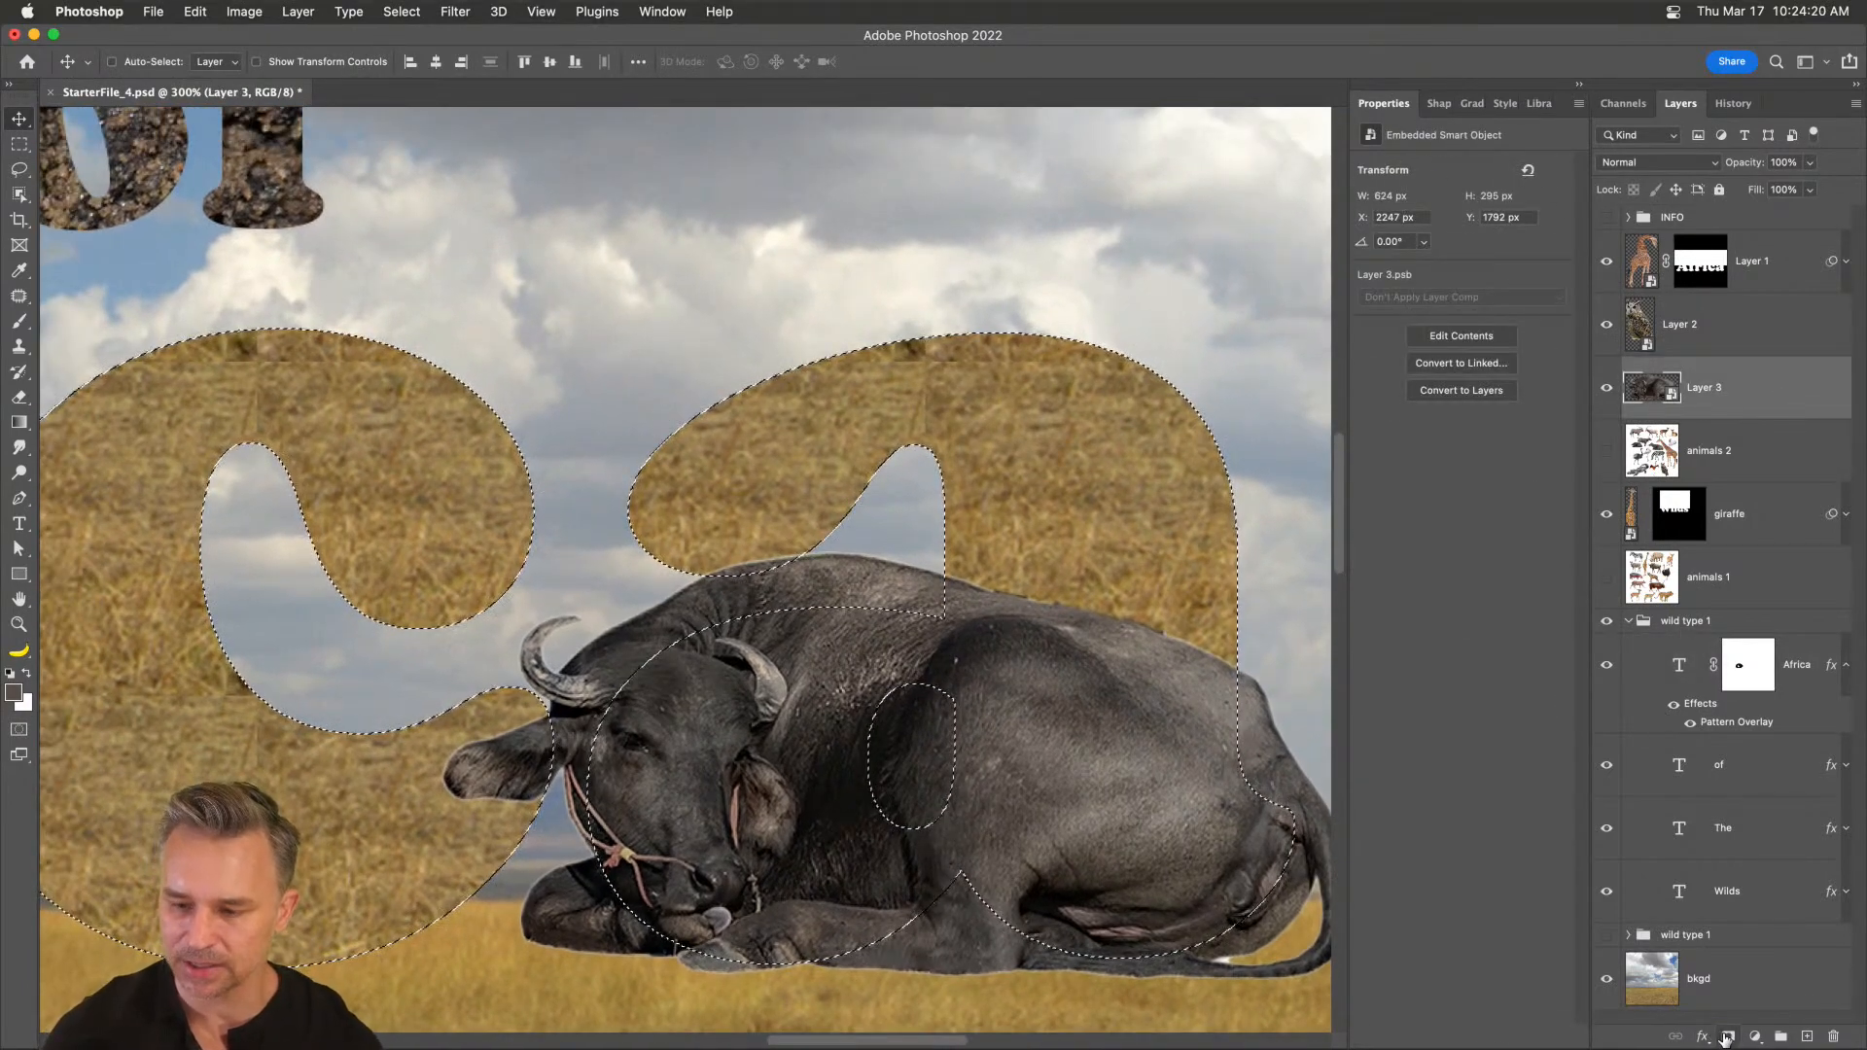
left_click(1727, 1037)
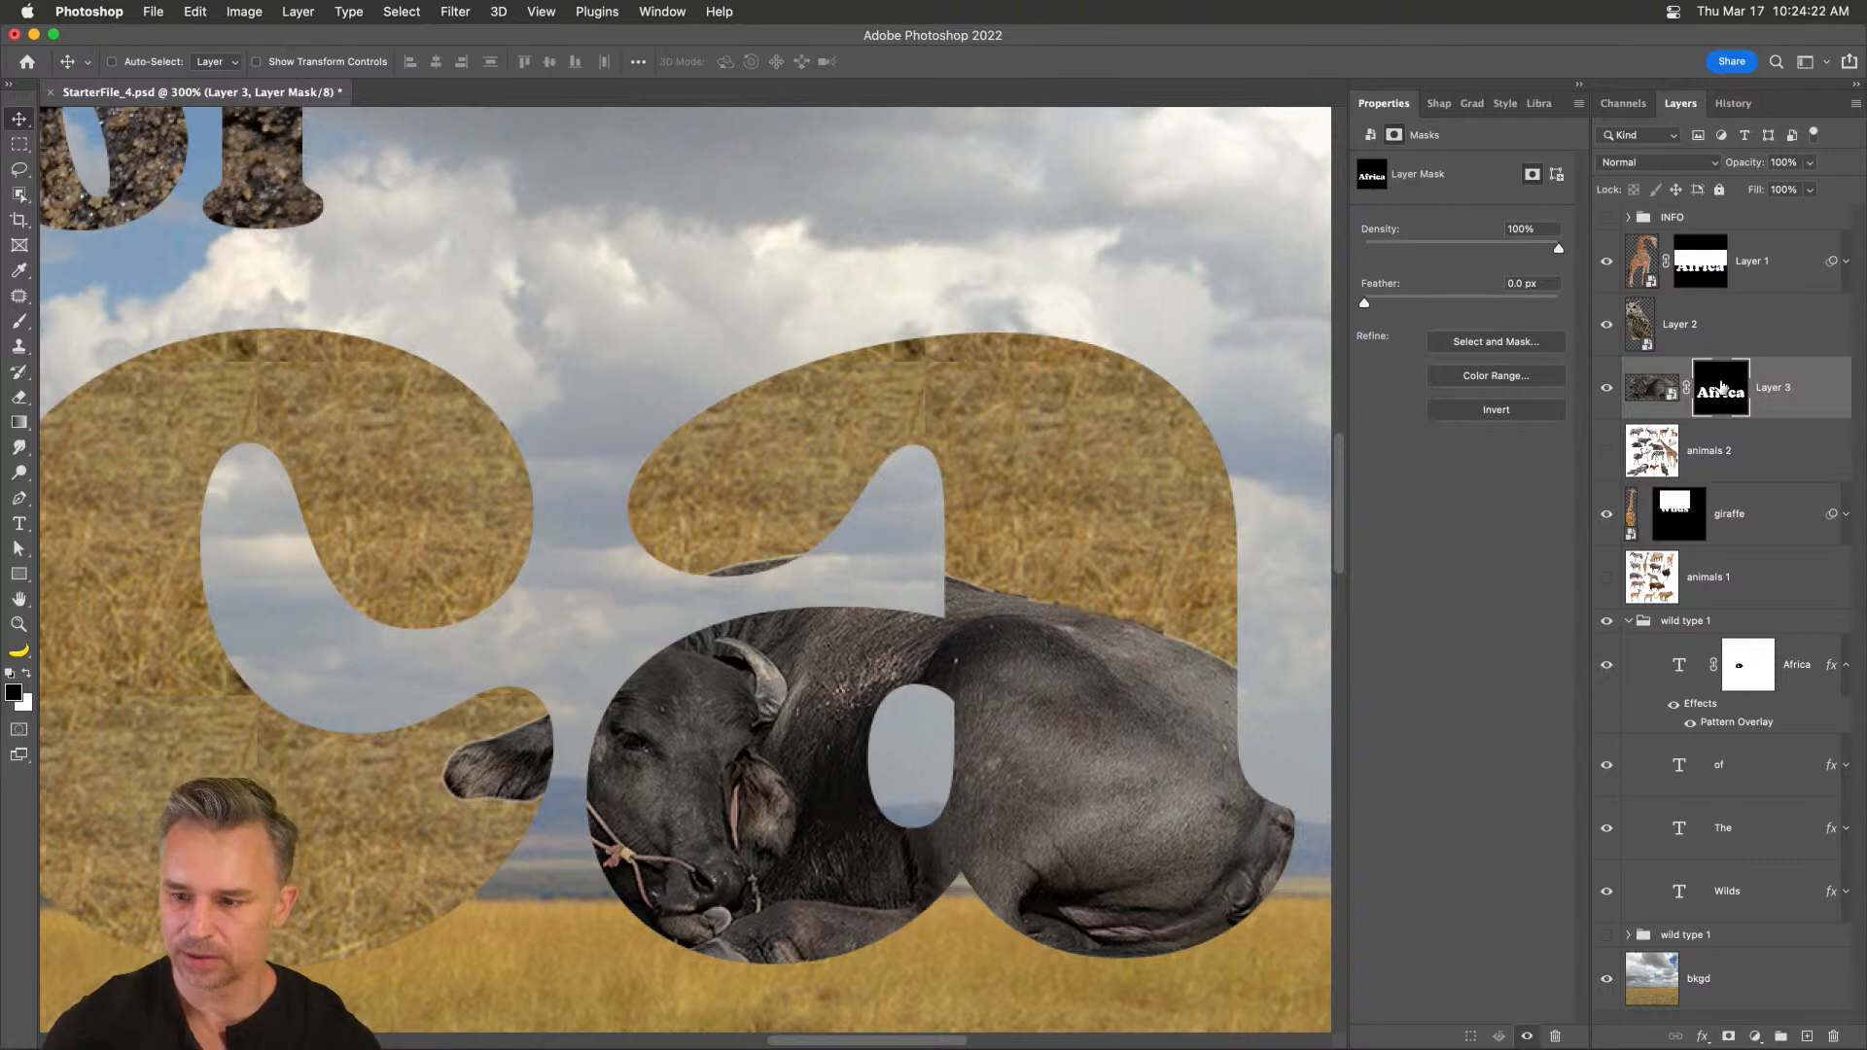
- Paint white on the buffalo's mask with a 100 px brush to reveal its head, front legs and upper back outside the letter
key("b")
key("bracketright")
mouse_move(655, 682)
left_mouse_down()
mouse_move(793, 663)
mouse_move(749, 686)
mouse_move(598, 676)
mouse_move(520, 763)
mouse_move(384, 764)
mouse_move(606, 832)
mouse_move(681, 882)
mouse_move(543, 905)
mouse_move(737, 903)
mouse_move(724, 854)
mouse_move(757, 635)
mouse_move(827, 603)
left_mouse_up()
key("x")
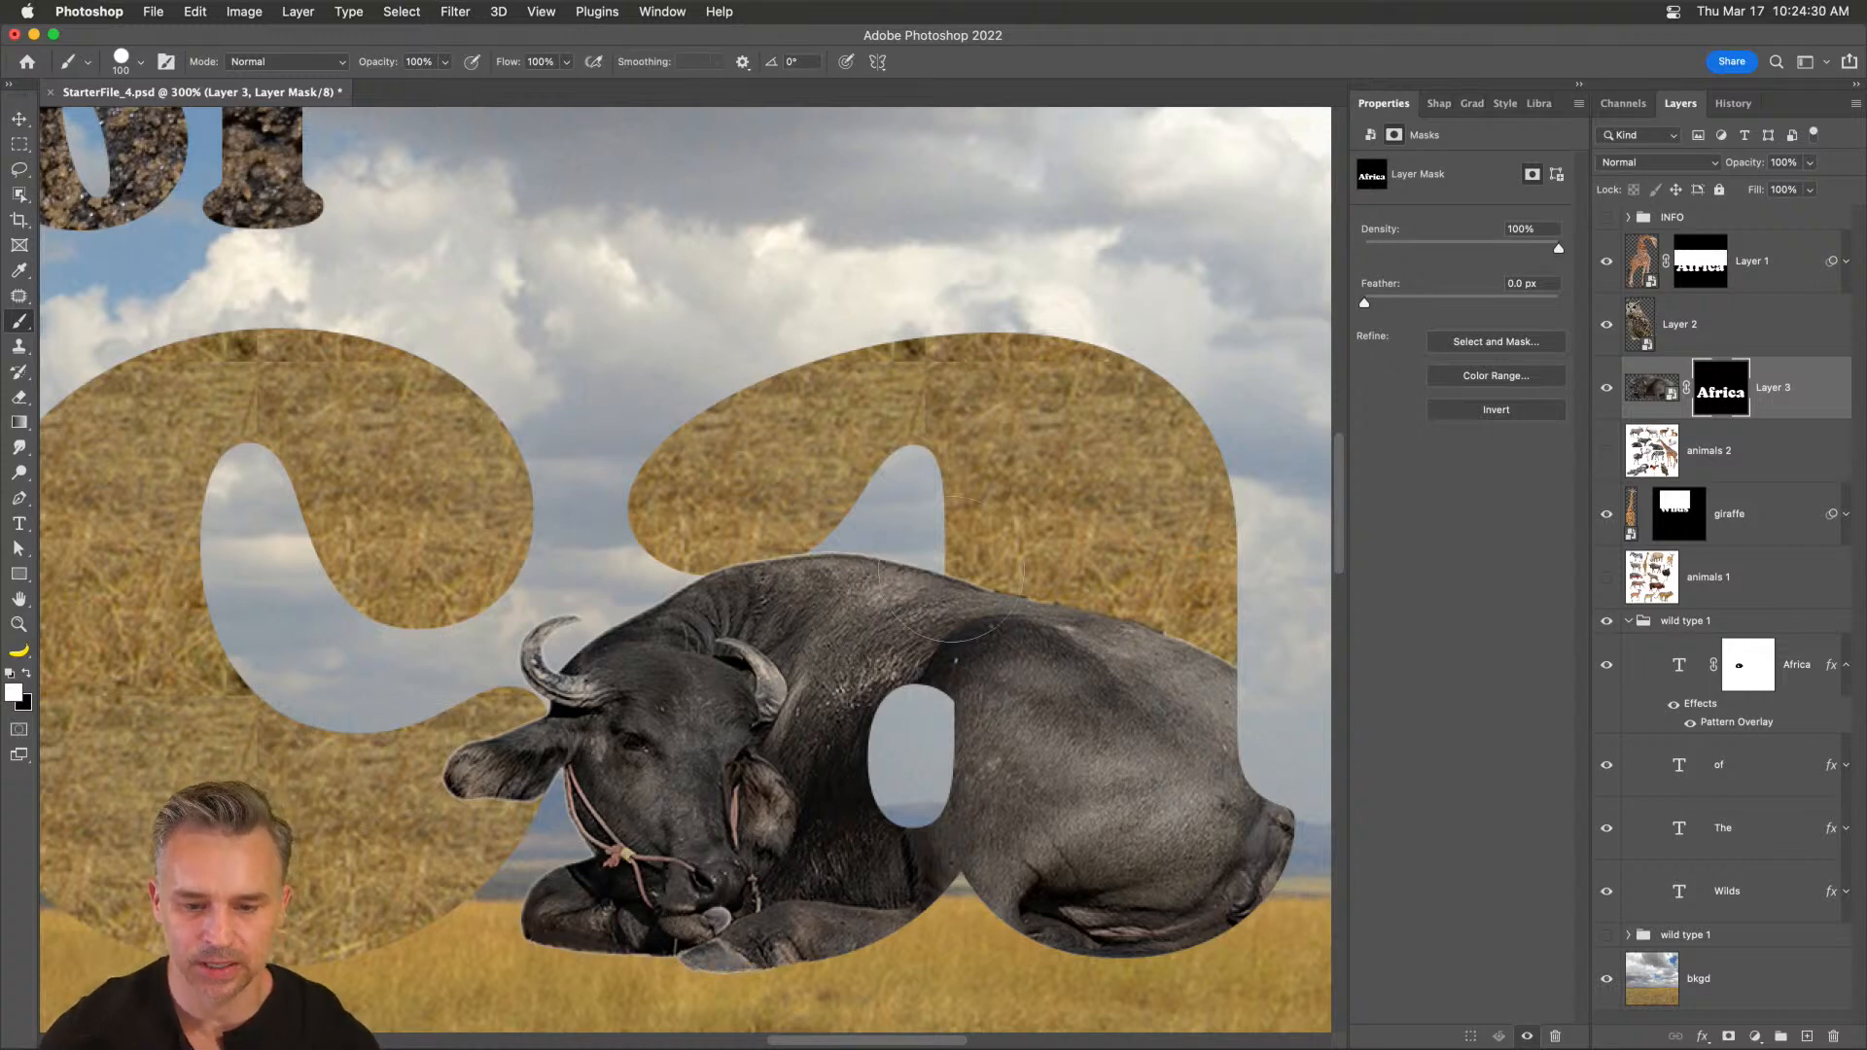
key("super+minus")
key("super+minus")
left_click_drag(547, 434, 926, 531)
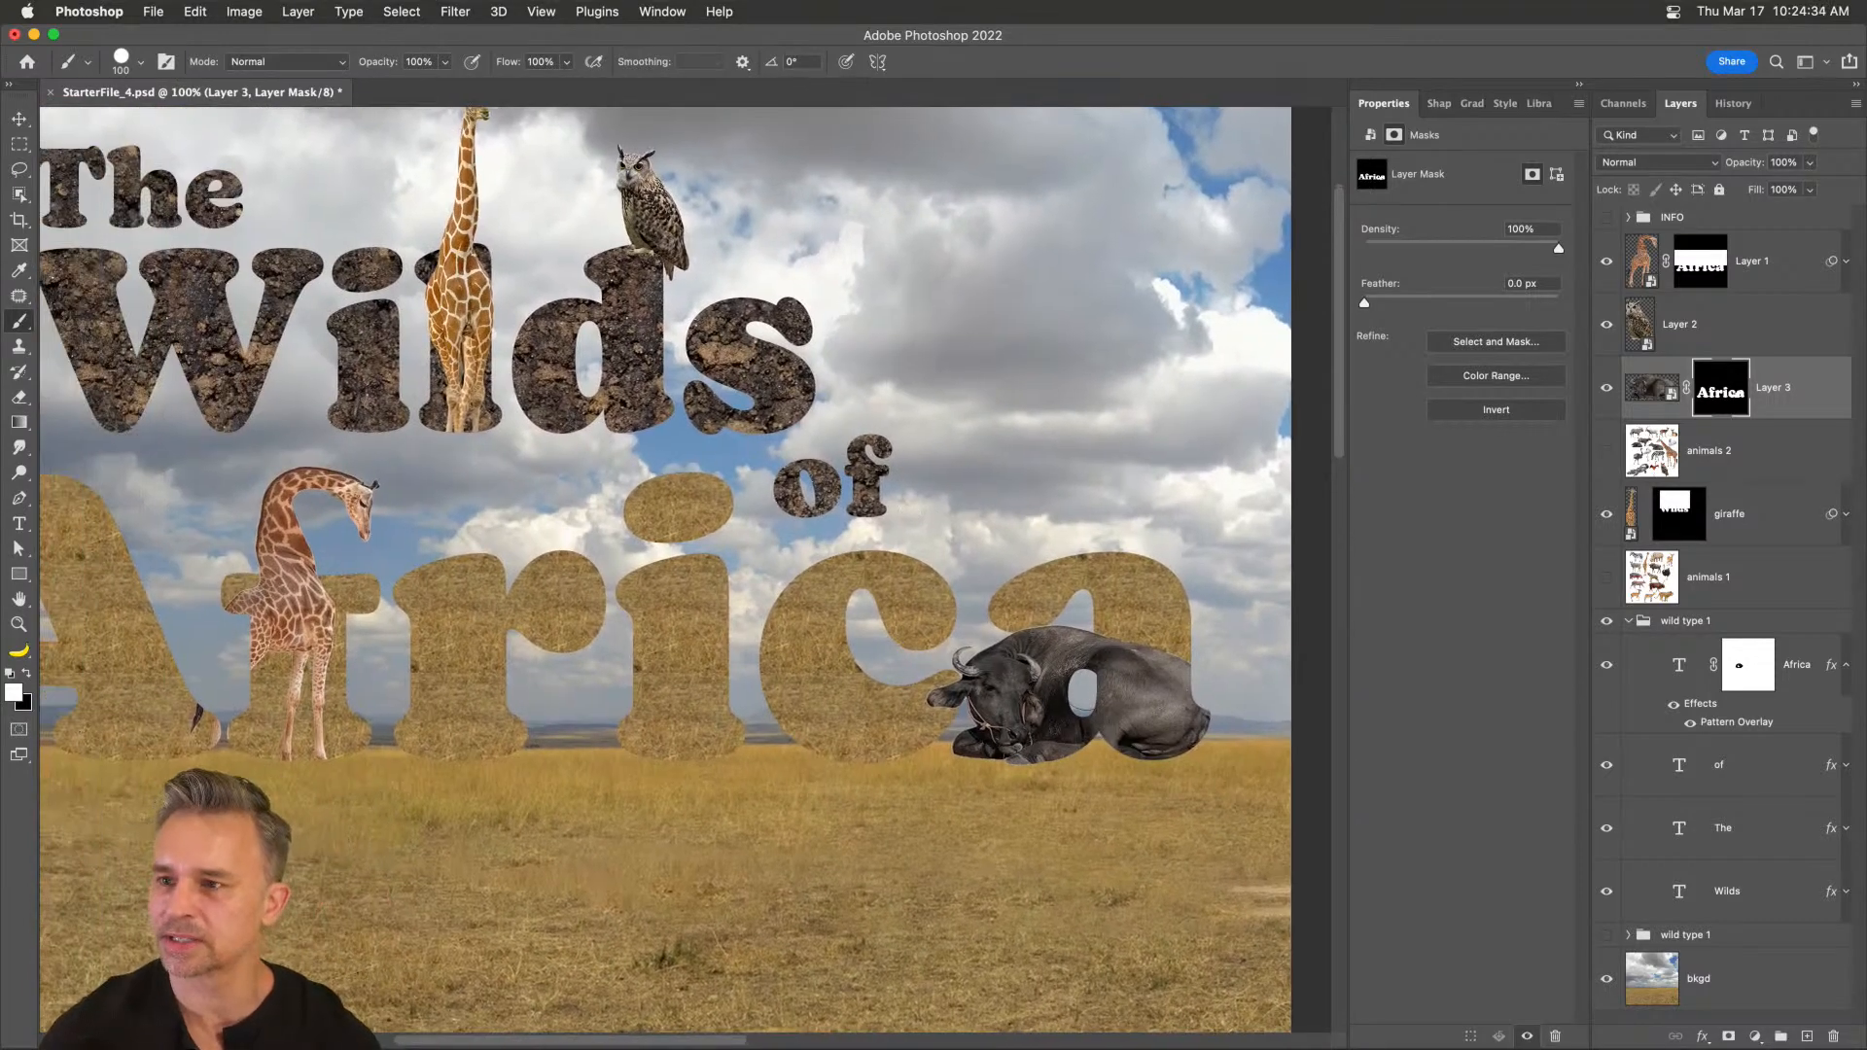
left_click_drag(580, 608, 765, 725)
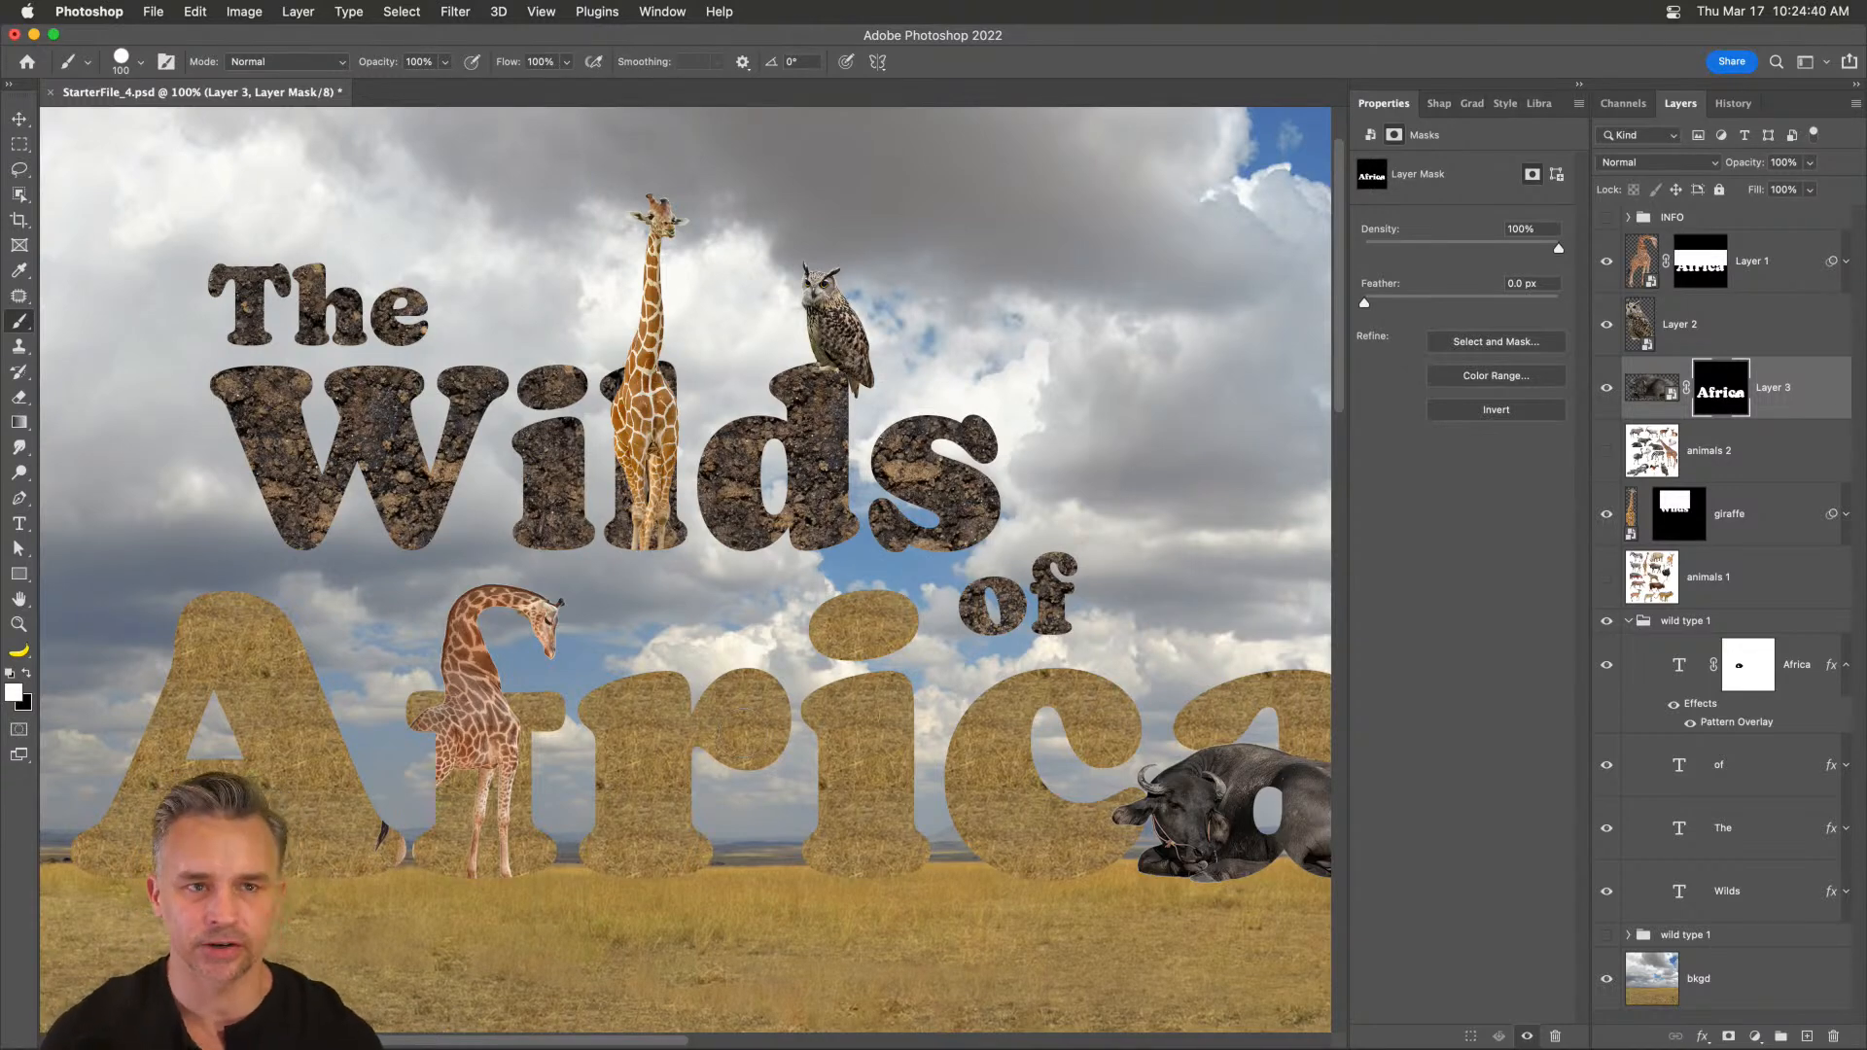
- Move the "animals 1" layer directly above "animals 2" and show only "animals 2" of the two animal sheets
left_click(19, 143)
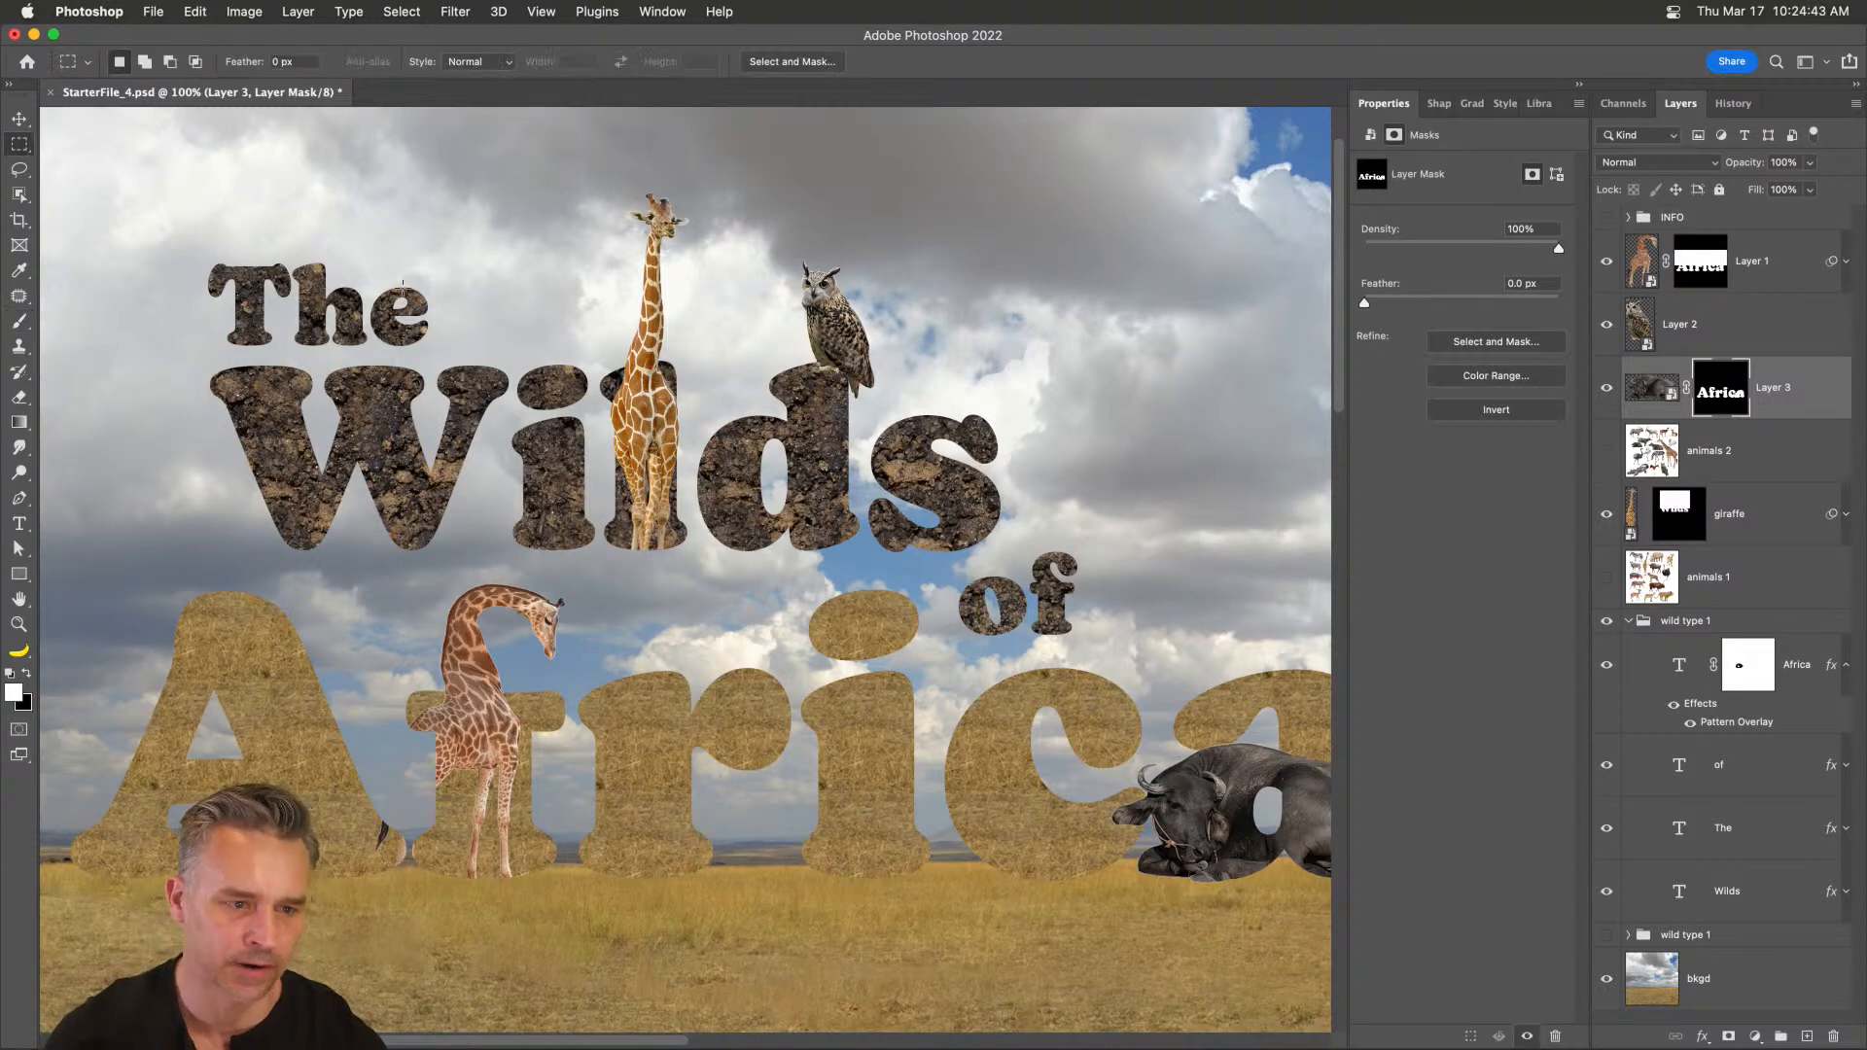
left_click(1802, 391)
left_click_drag(1038, 610, 1157, 509)
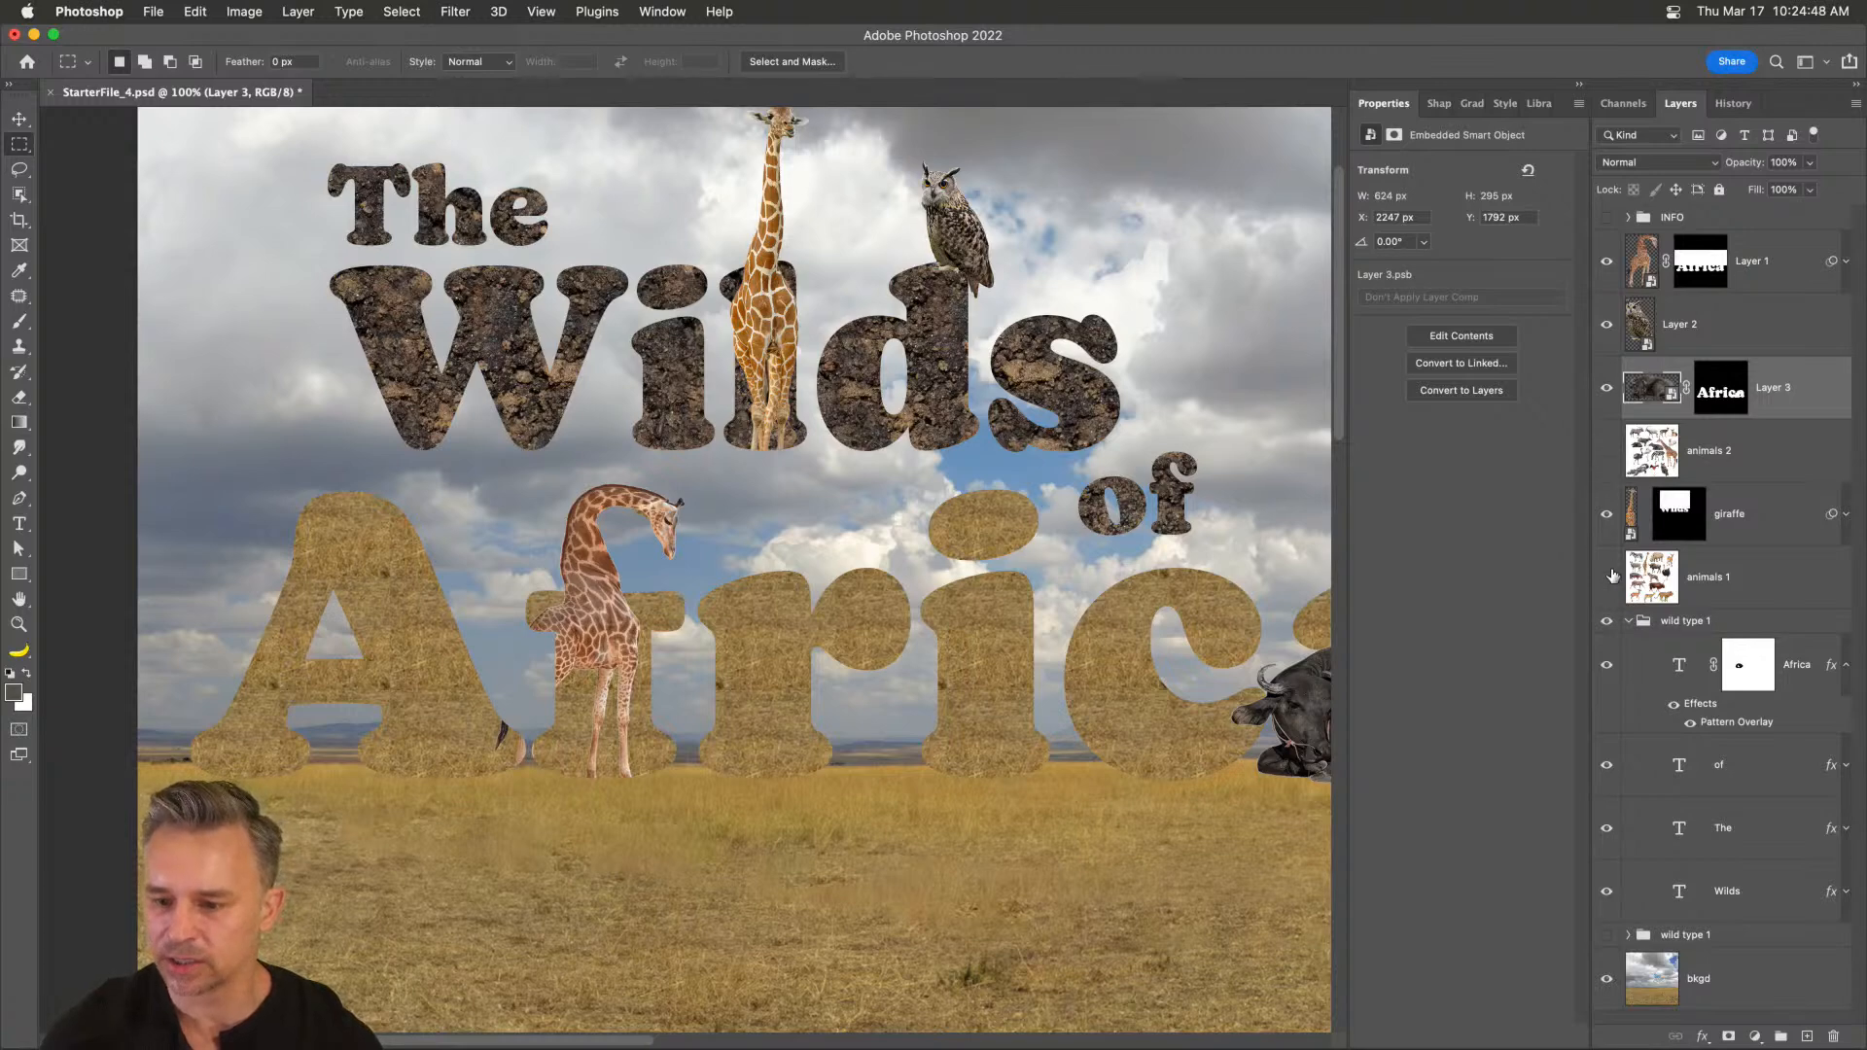
left_click_drag(1683, 577, 1643, 423)
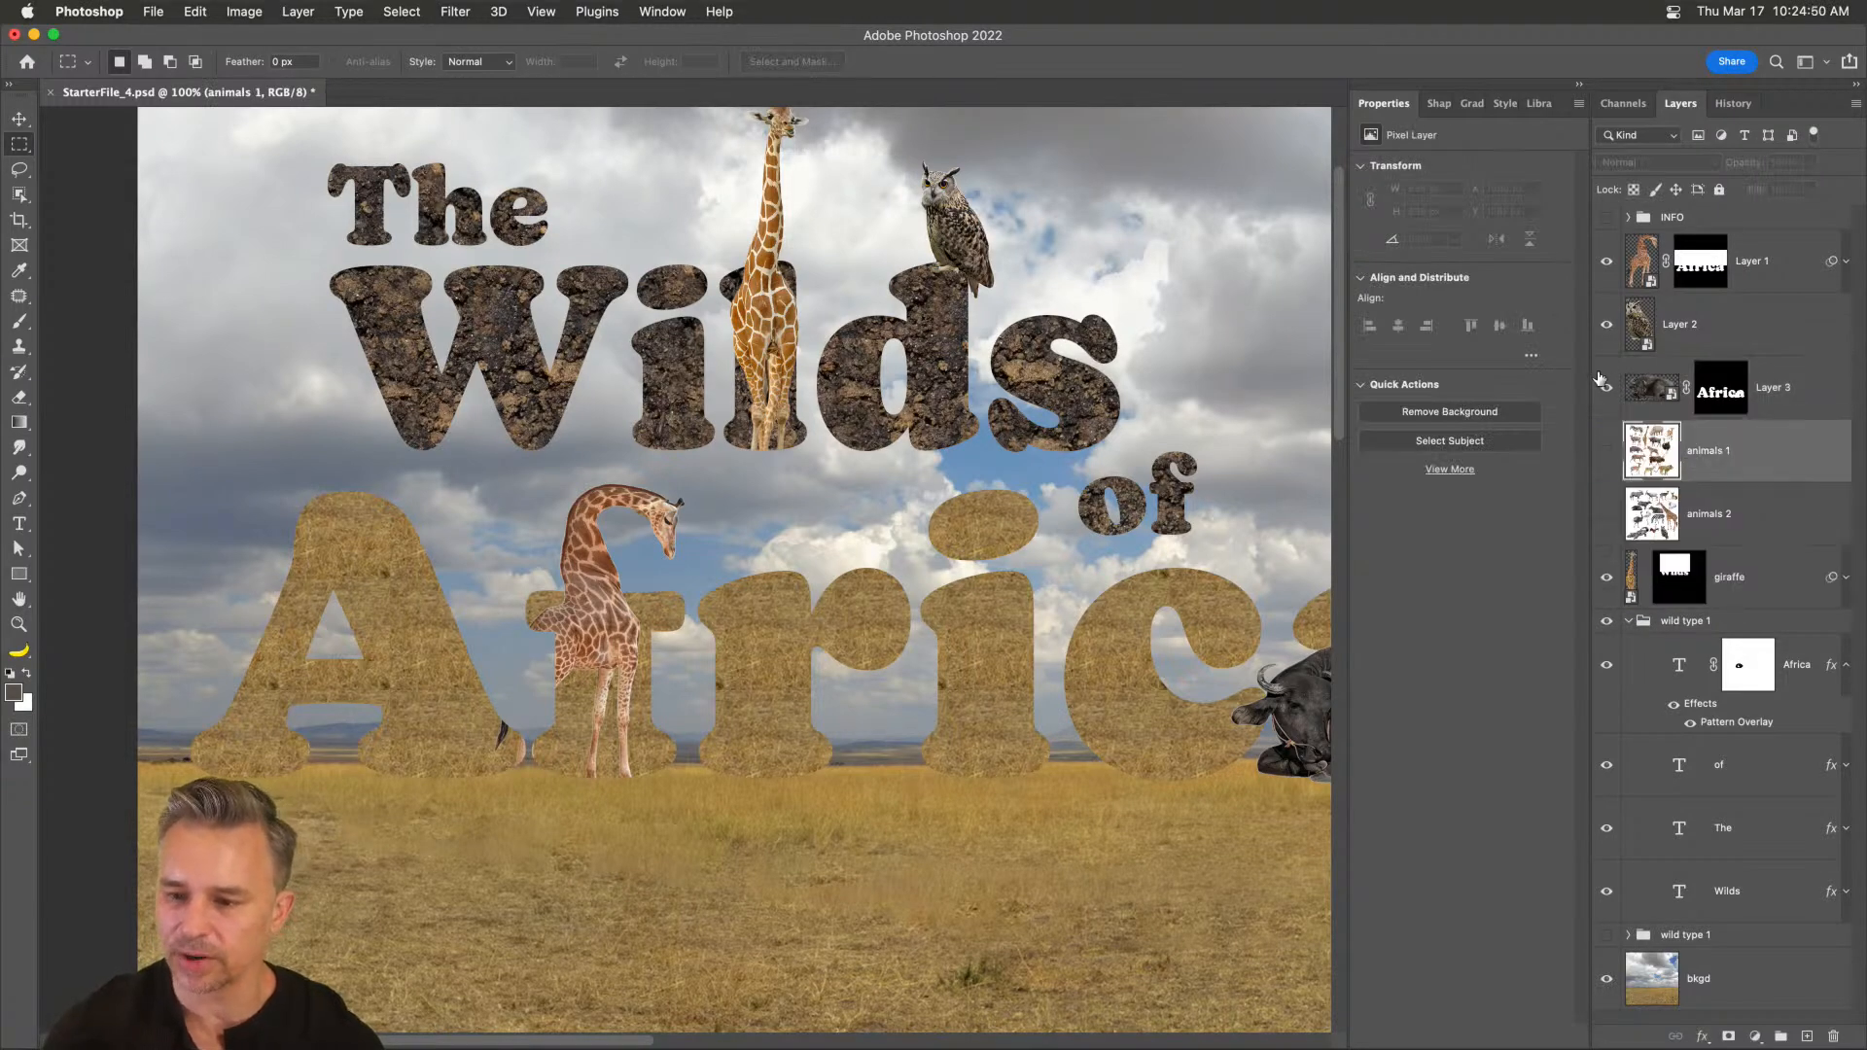
left_click(1605, 513)
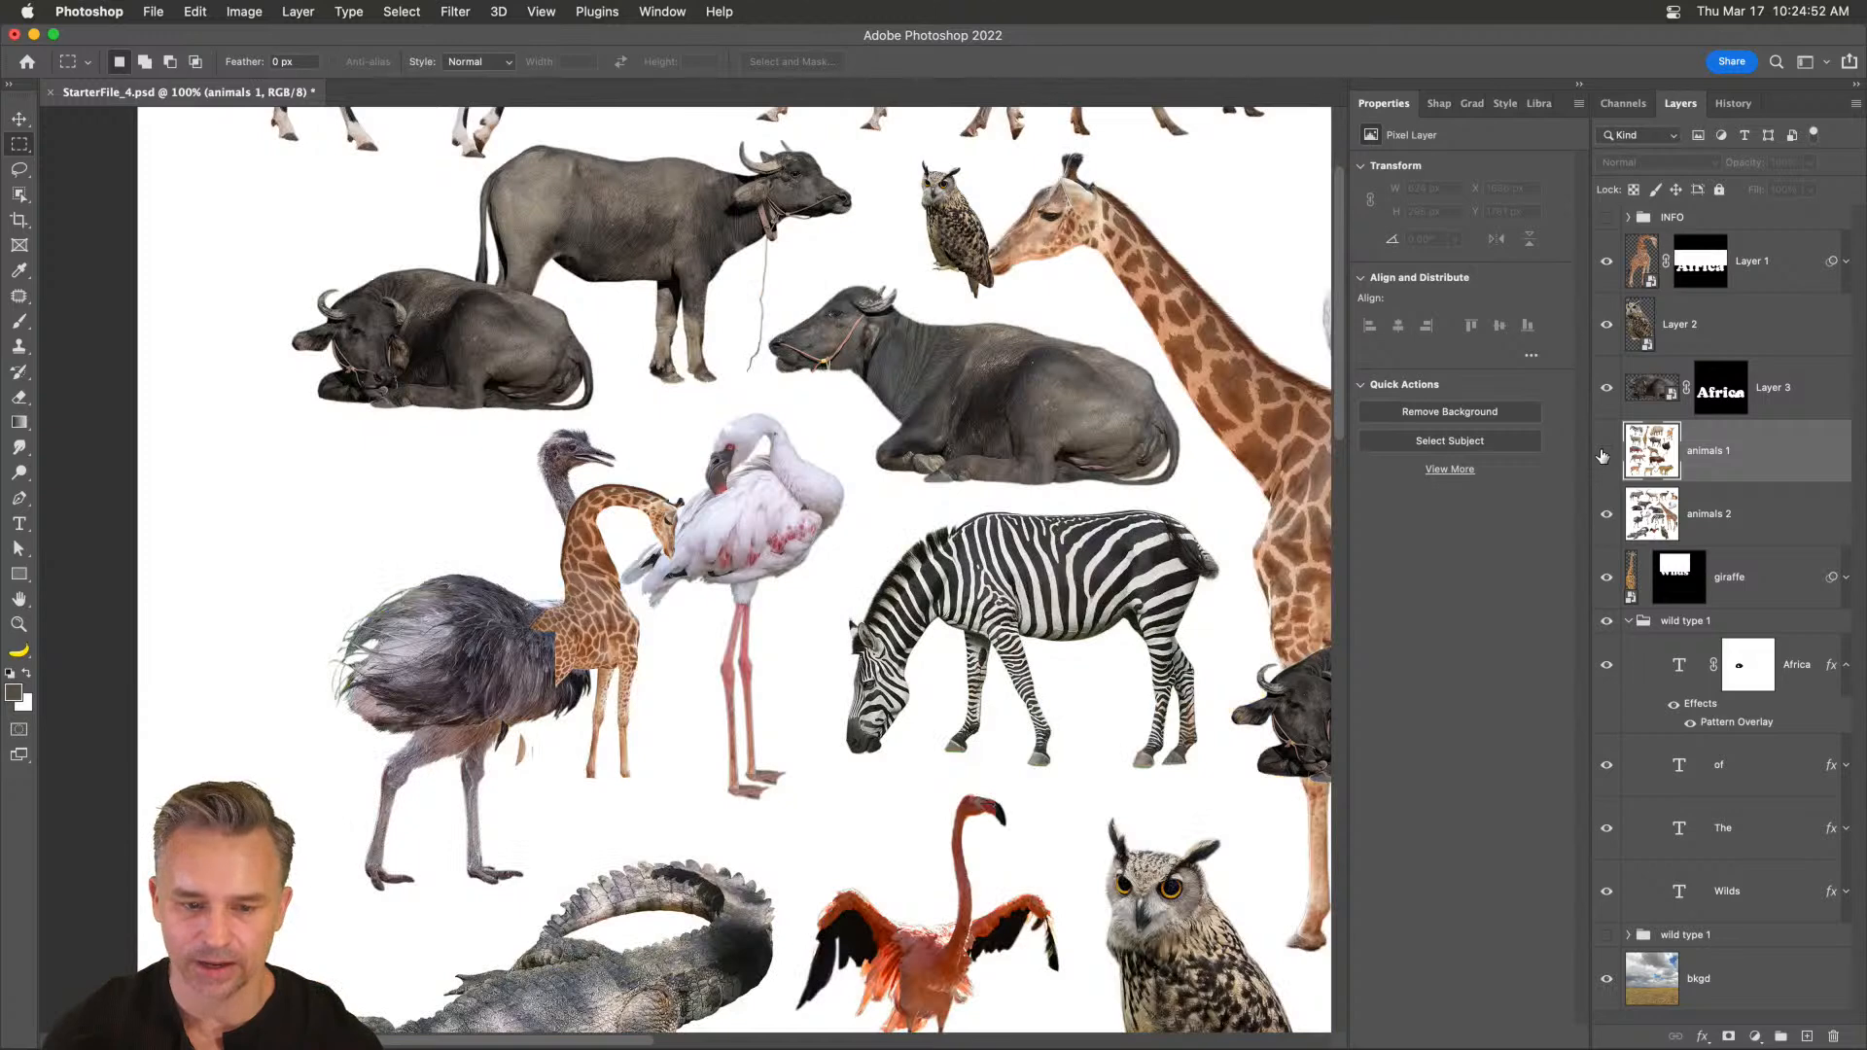
left_click(1605, 453)
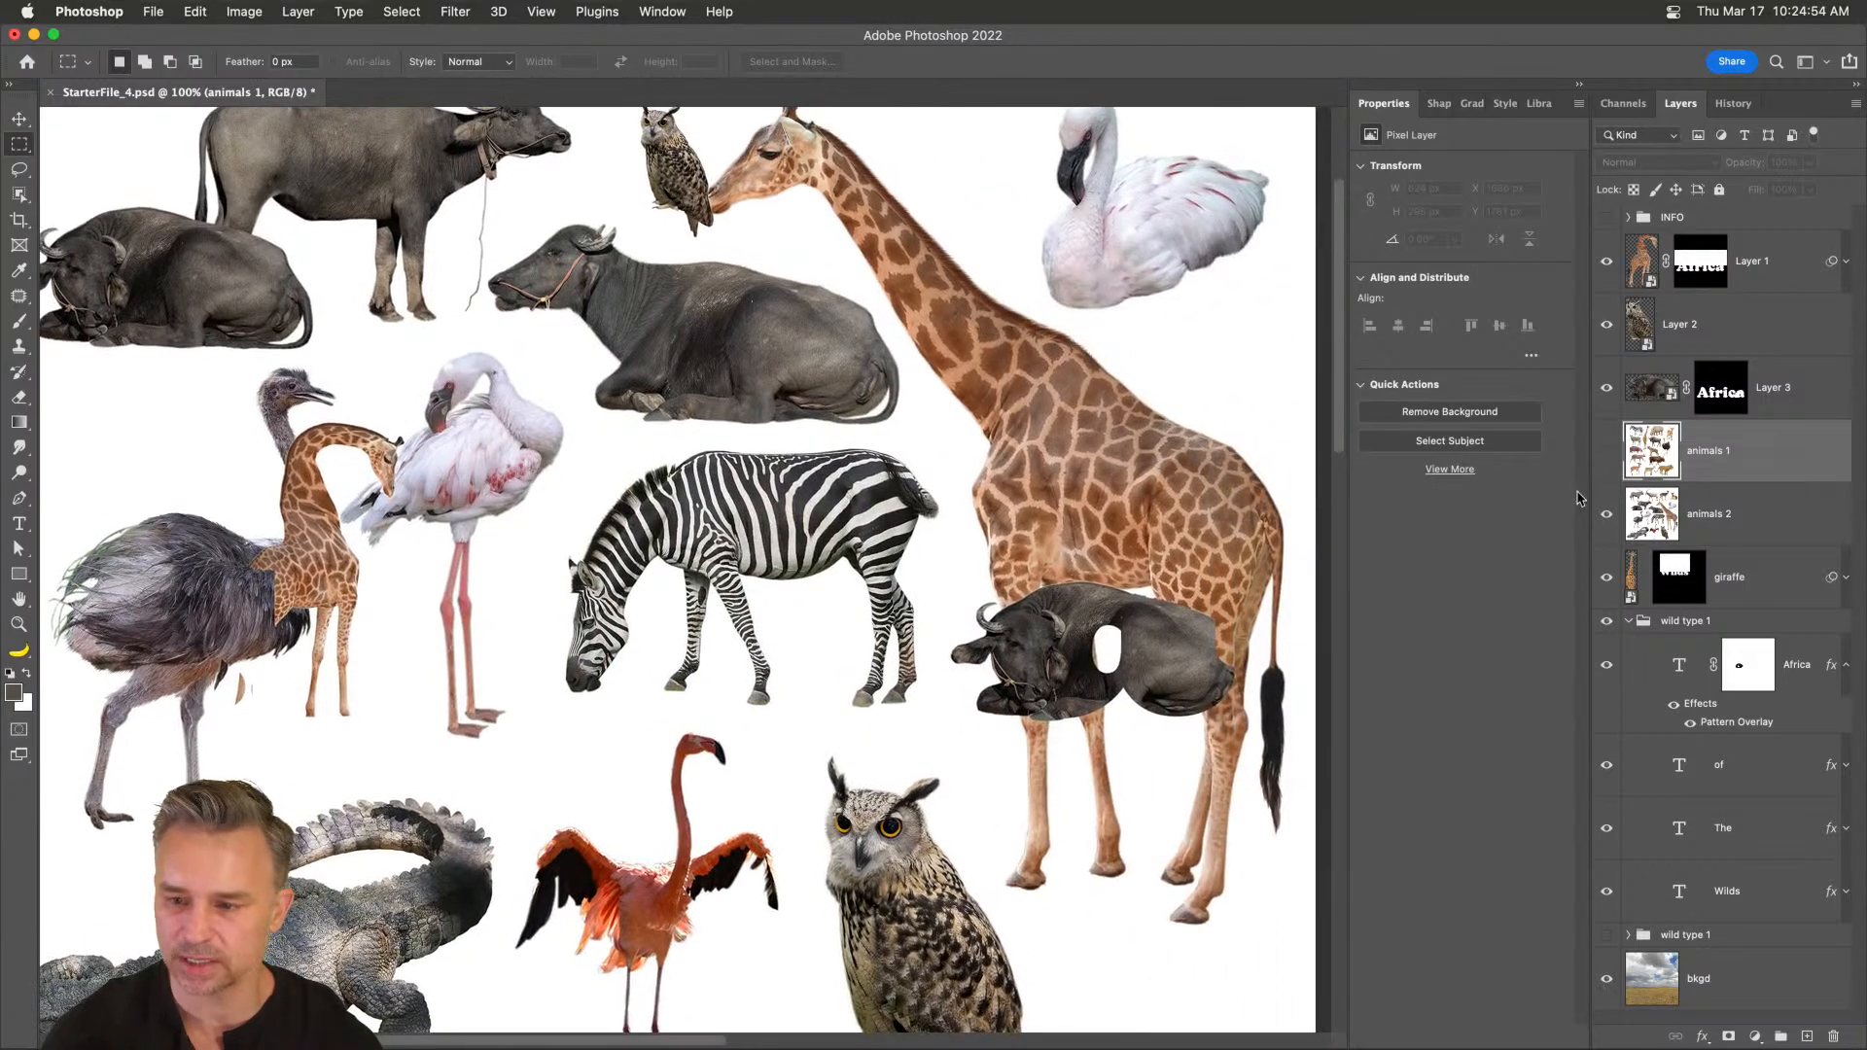
- Select the zebra on the "animals 2" layer using the Object Selection tool in Lasso mode
left_click(1676, 515)
key("l")
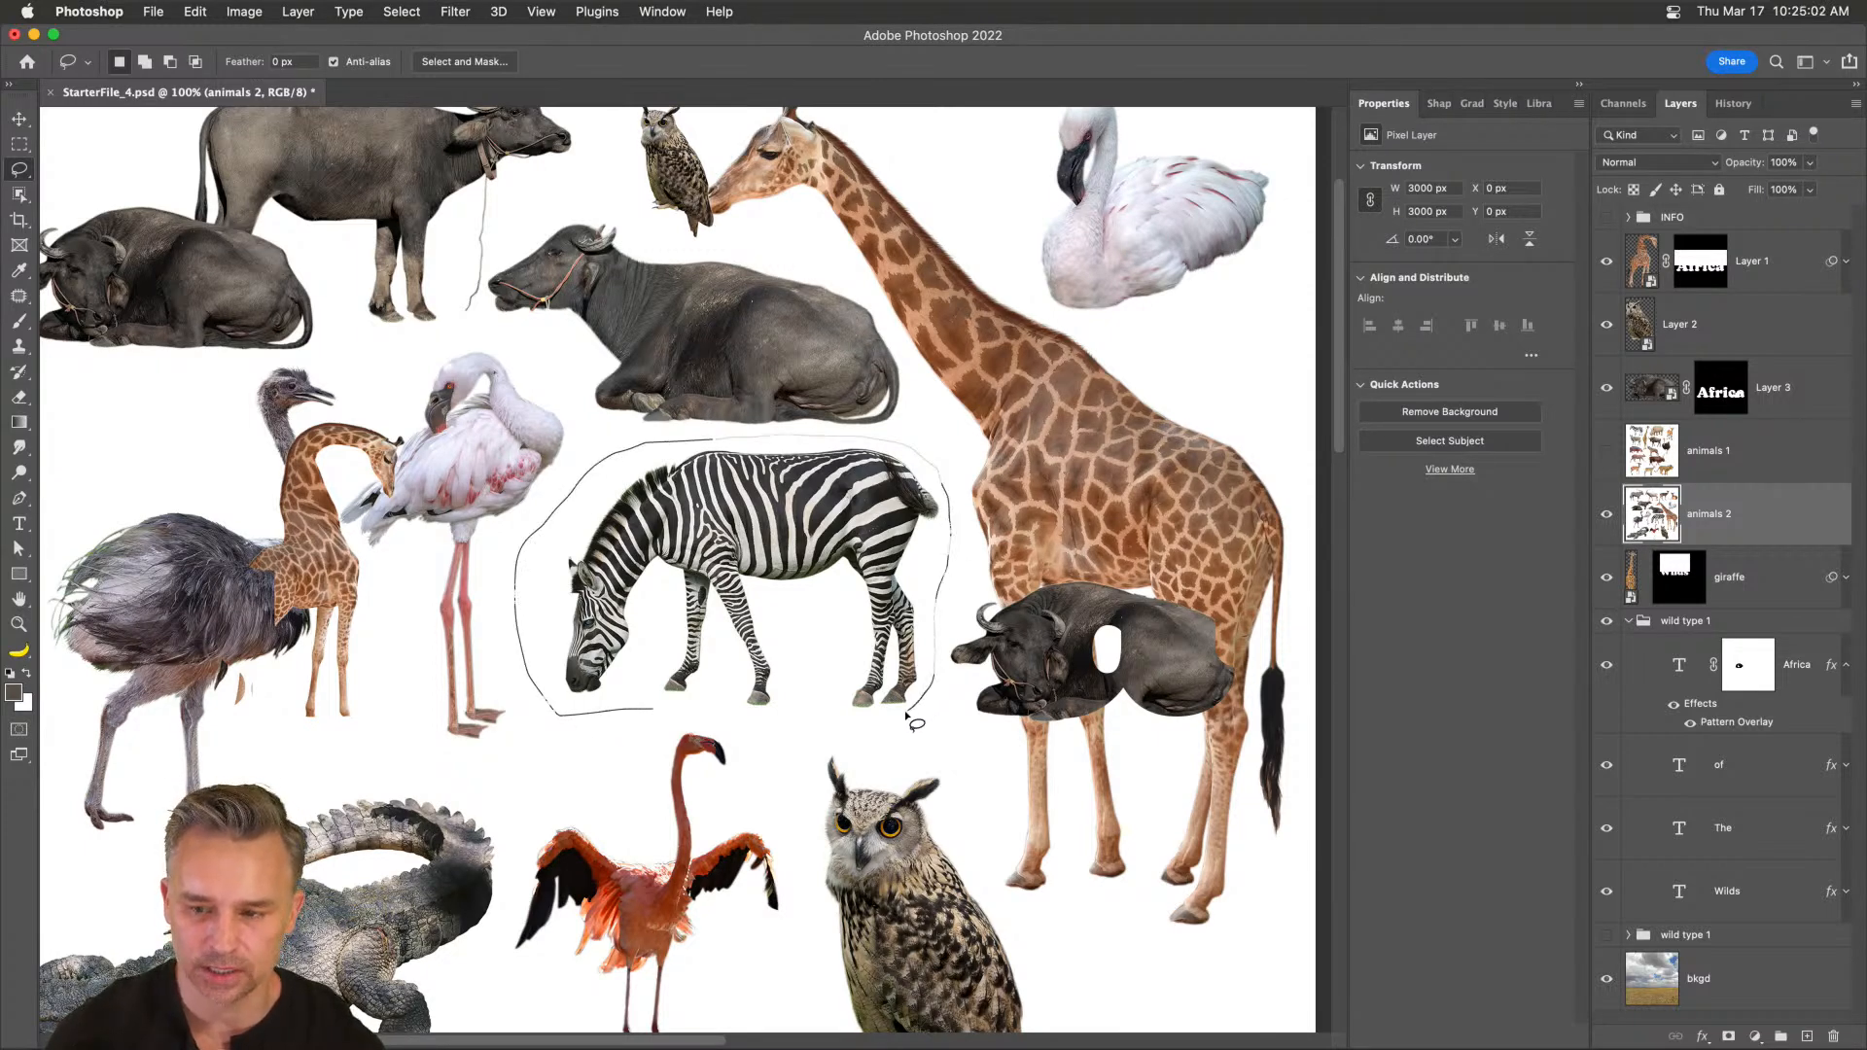
left_click_drag(649, 720, 647, 725)
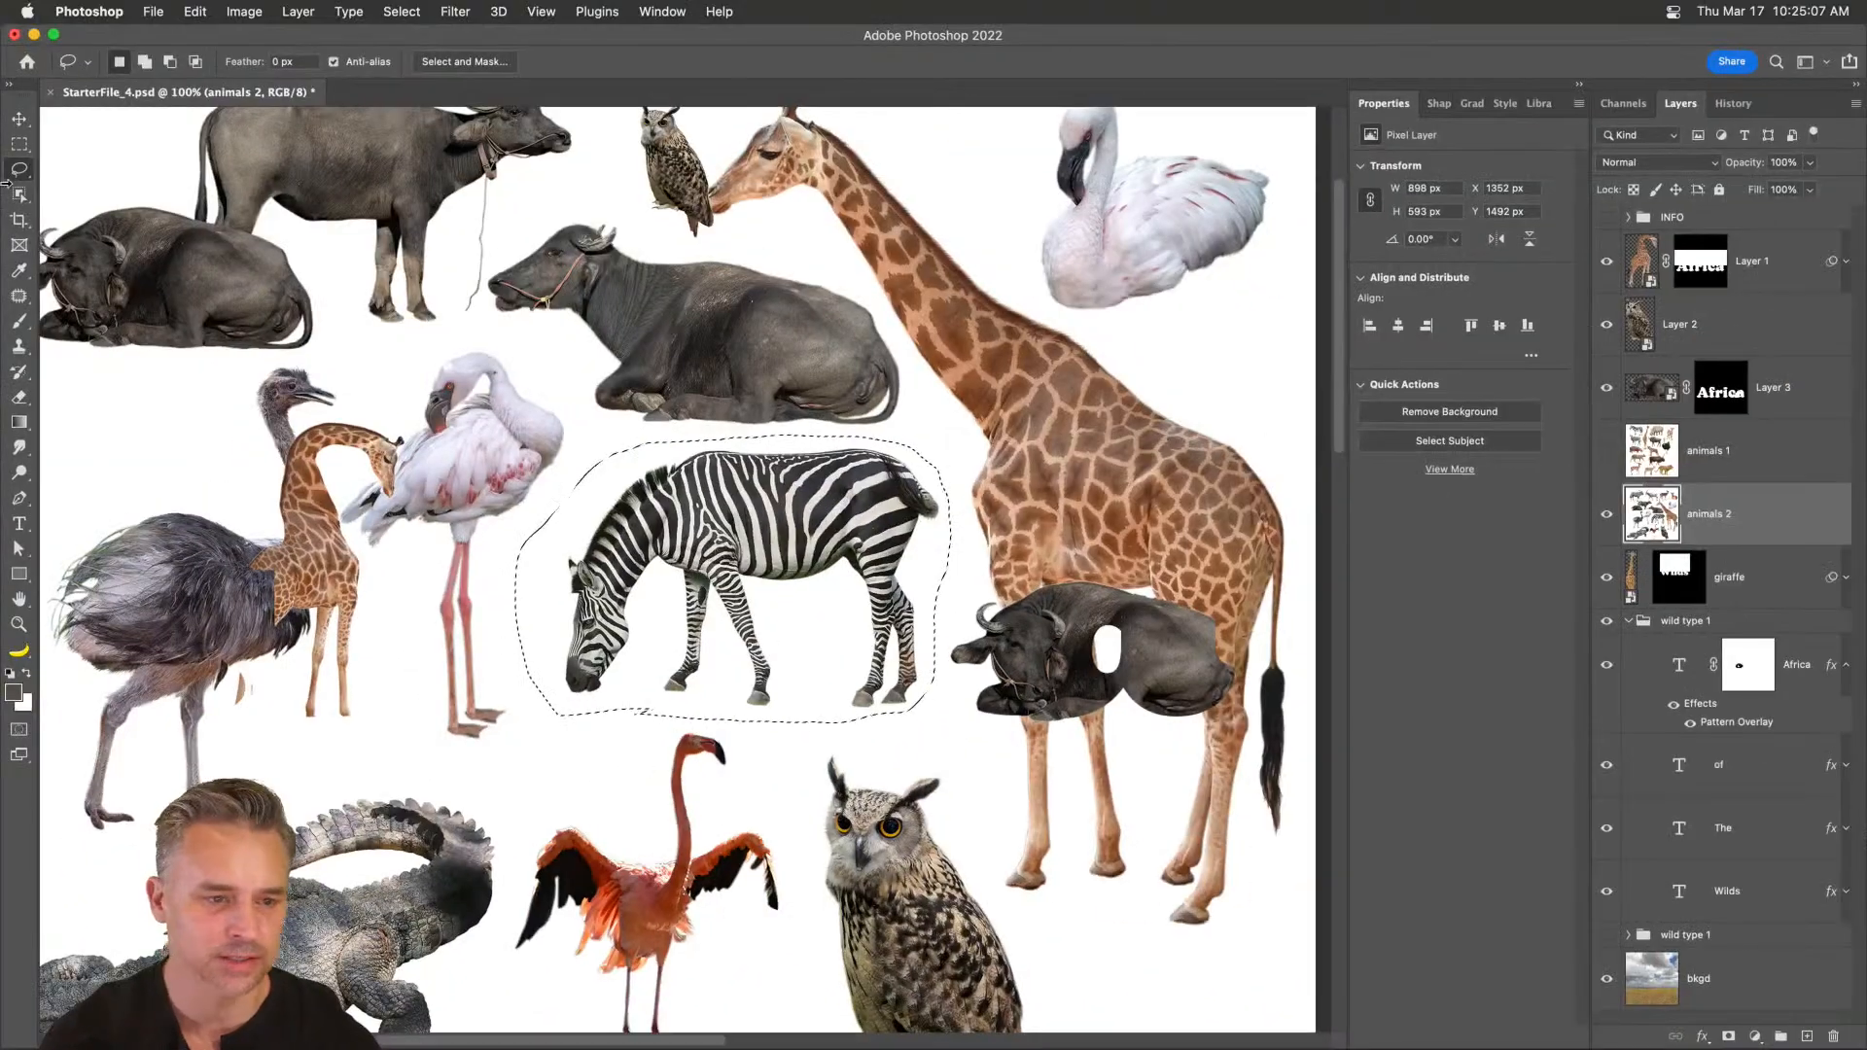
left_click(20, 194)
left_click_drag(576, 479, 680, 443)
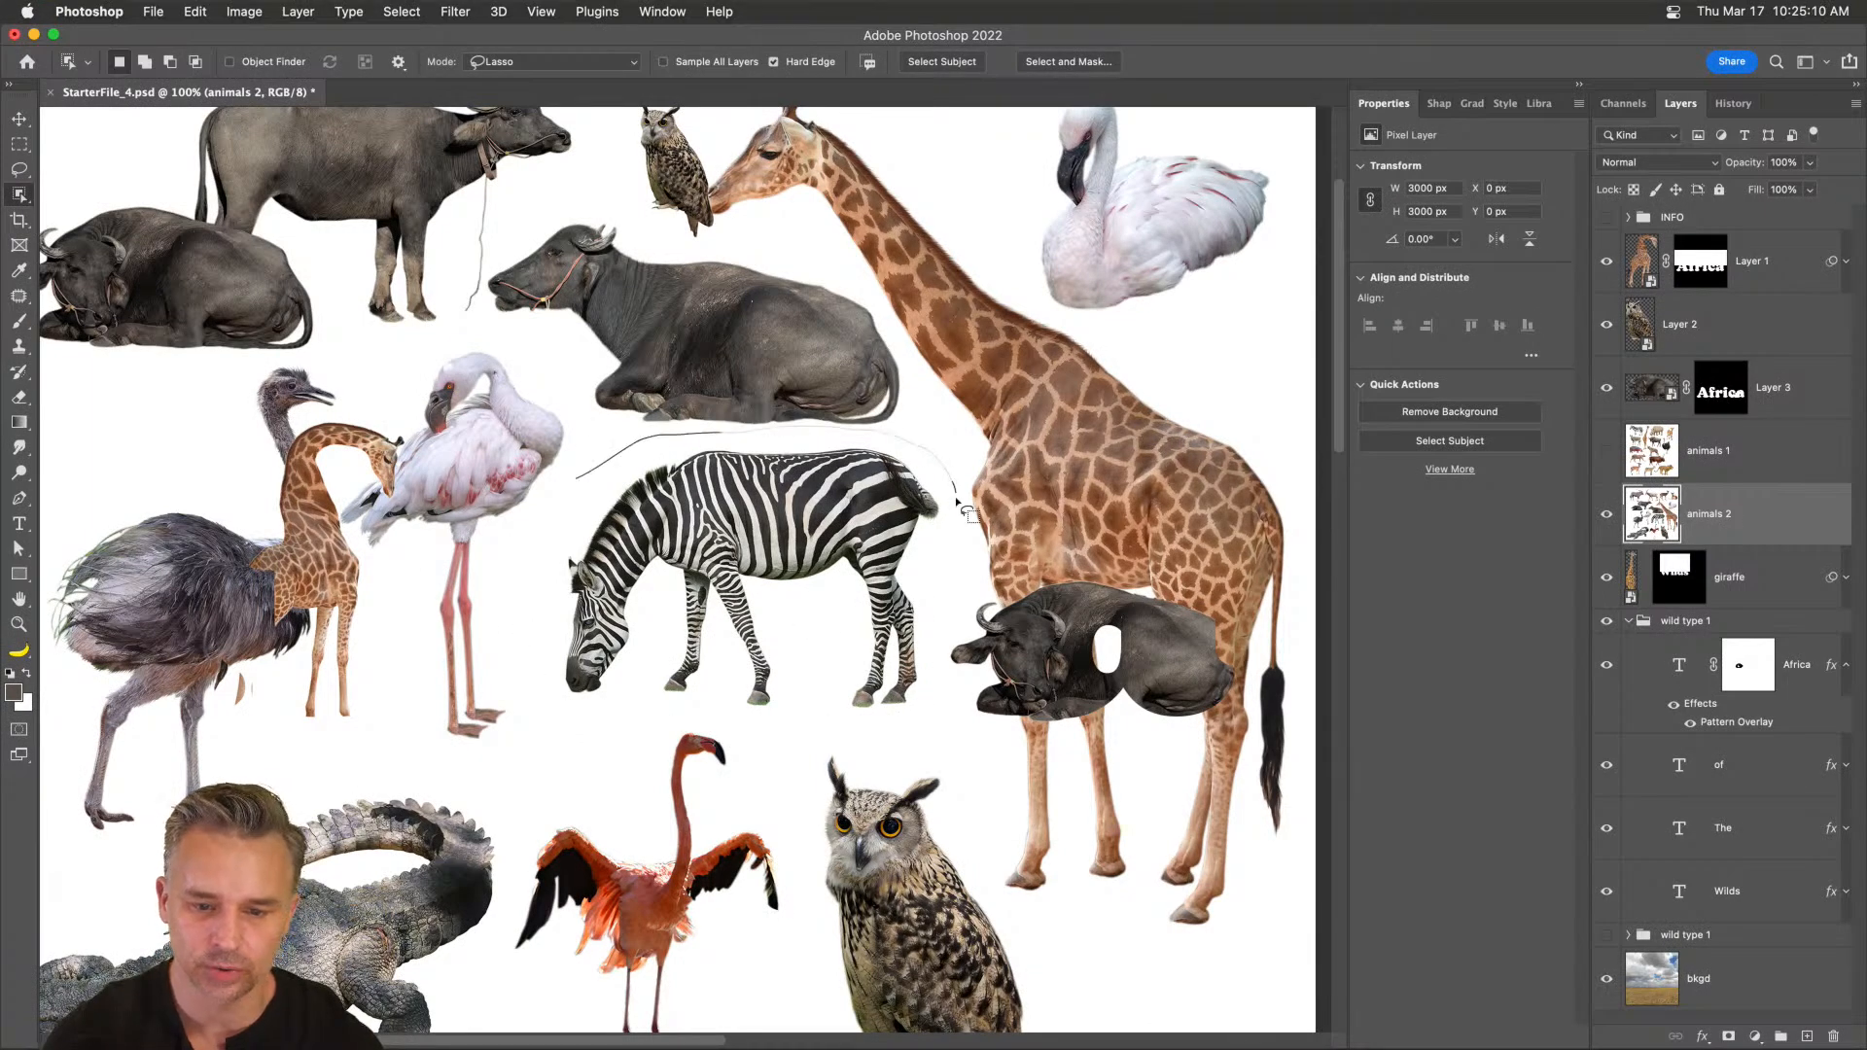
mouse_move(738, 722)
left_mouse_down()
mouse_move(574, 731)
mouse_move(533, 484)
mouse_move(576, 477)
left_mouse_up()
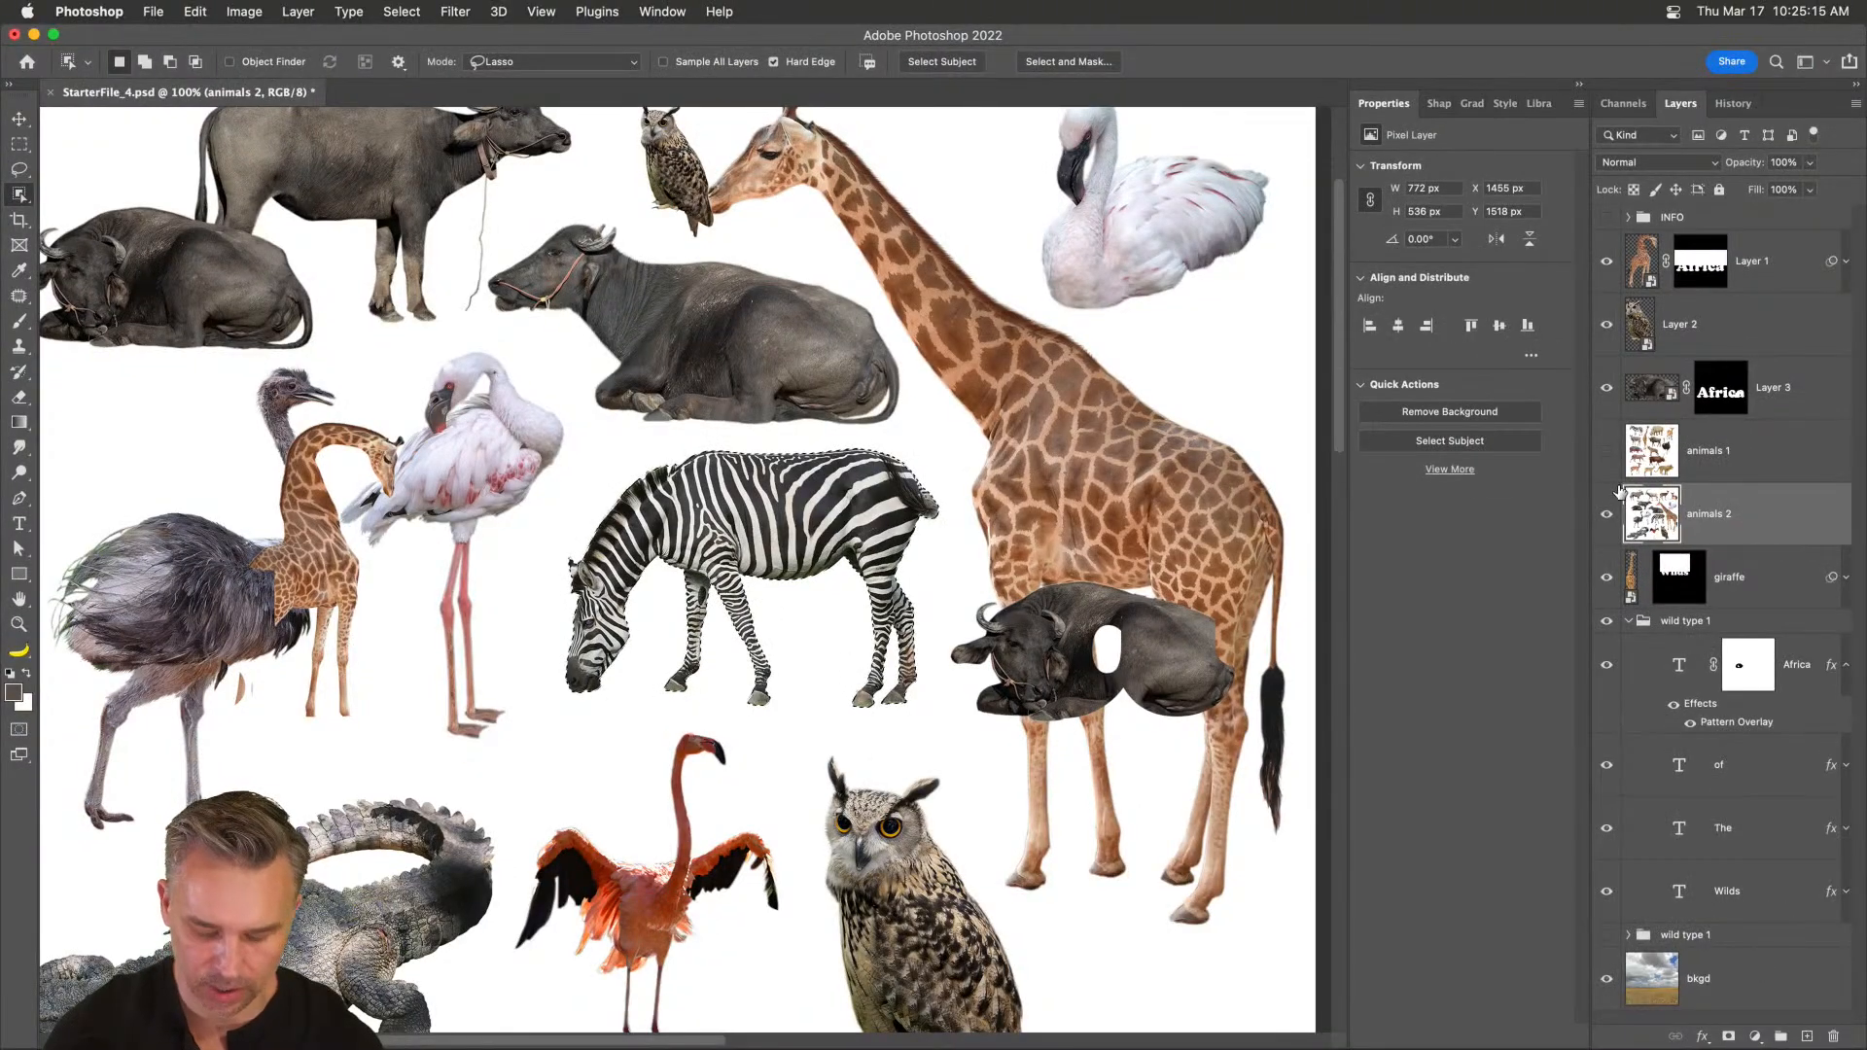
- Copy the selected zebra to its own layer, hide "animals 2" and convert the zebra layer to a smart object
key("ctrl+j")
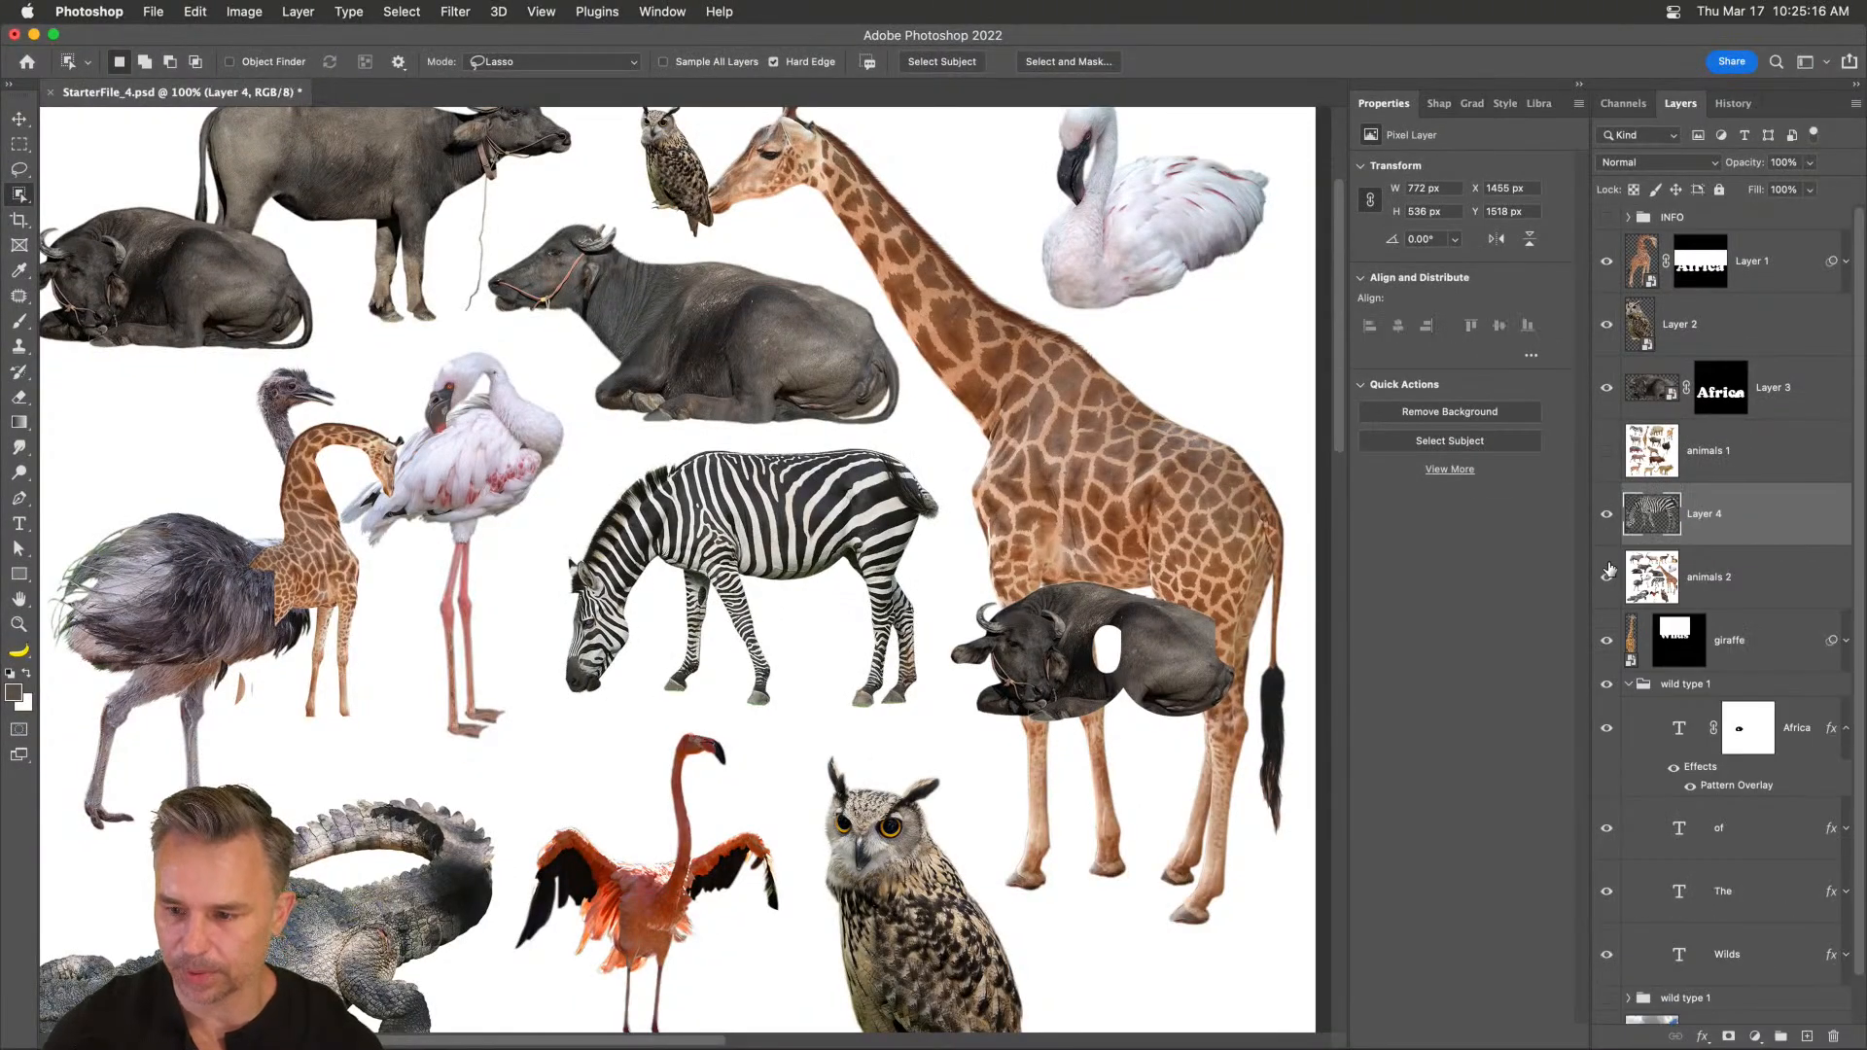
left_click(1607, 581)
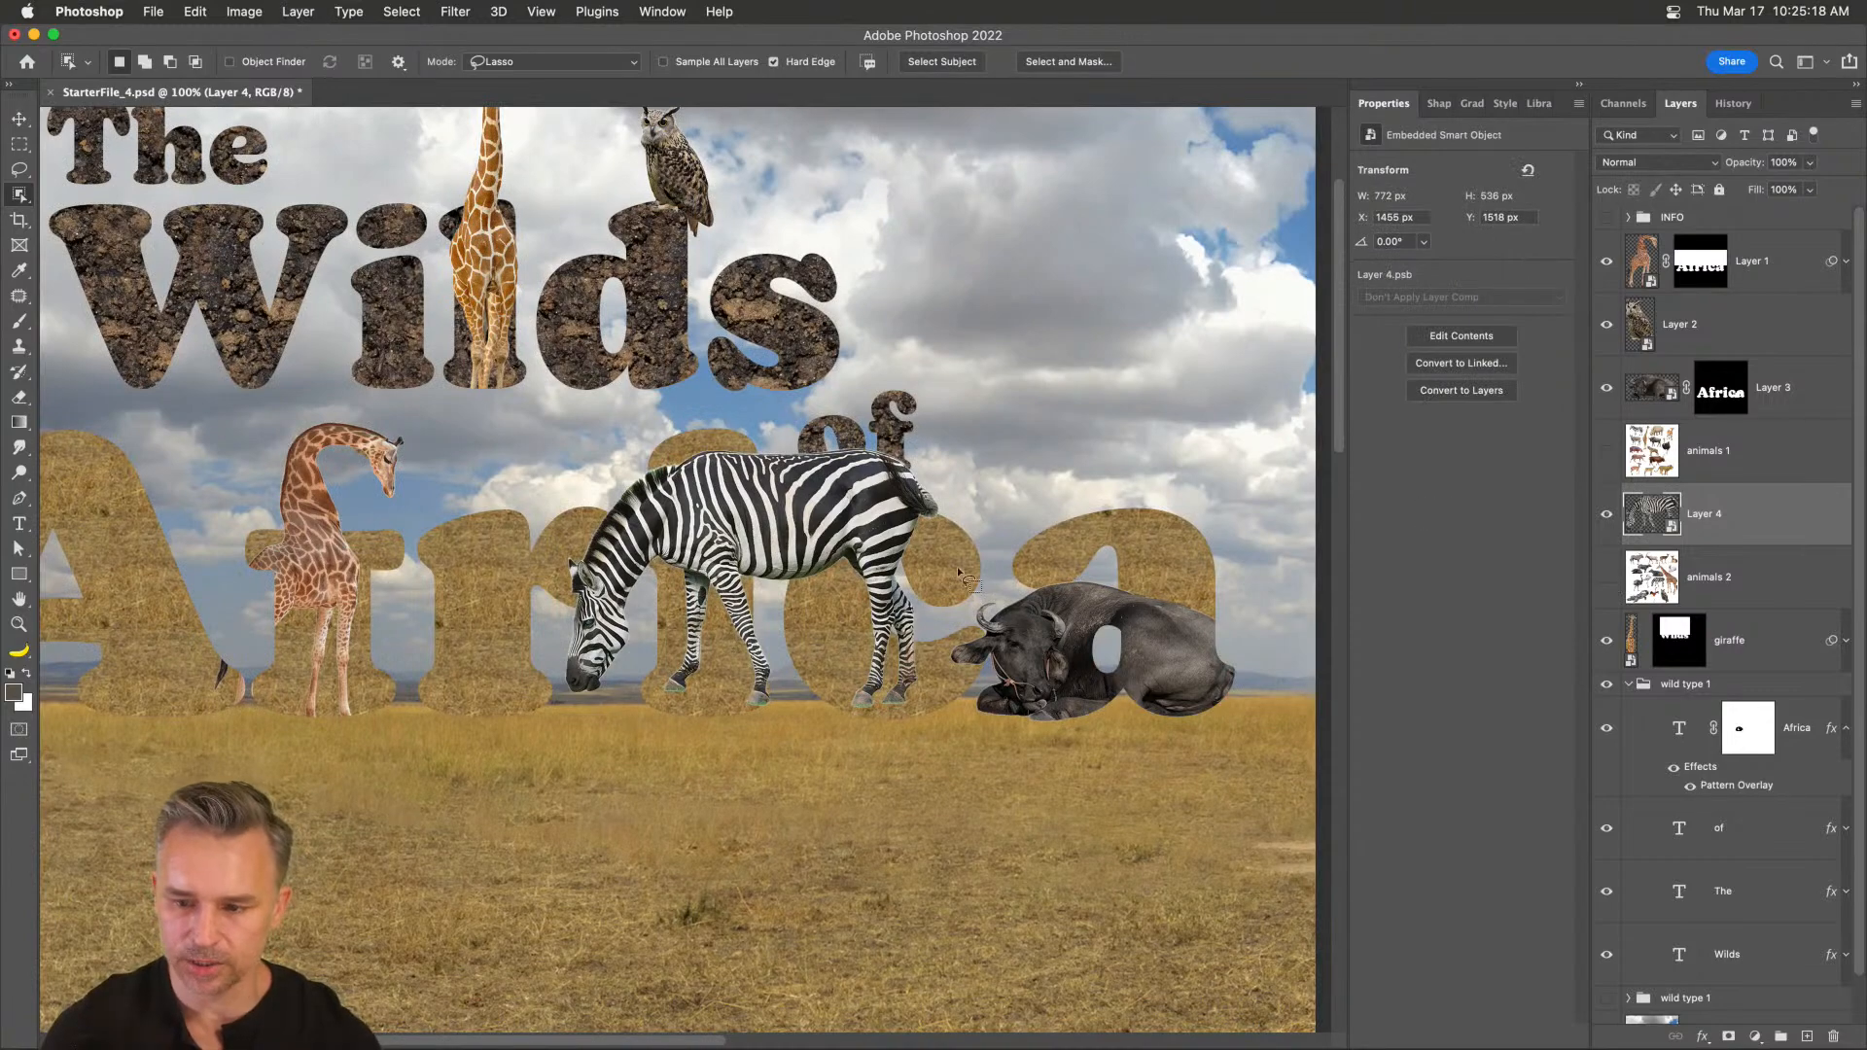
- Scale the zebra to about 83.76%, flip it horizontally and place it over the "r" of "Africa", at about X 1012 px, Y 1618 px
key("ctrl+t")
left_click_drag(553, 444, 637, 542)
left_click_drag(802, 647, 556, 648)
left_click_drag(384, 544, 306, 484)
right_click(391, 521)
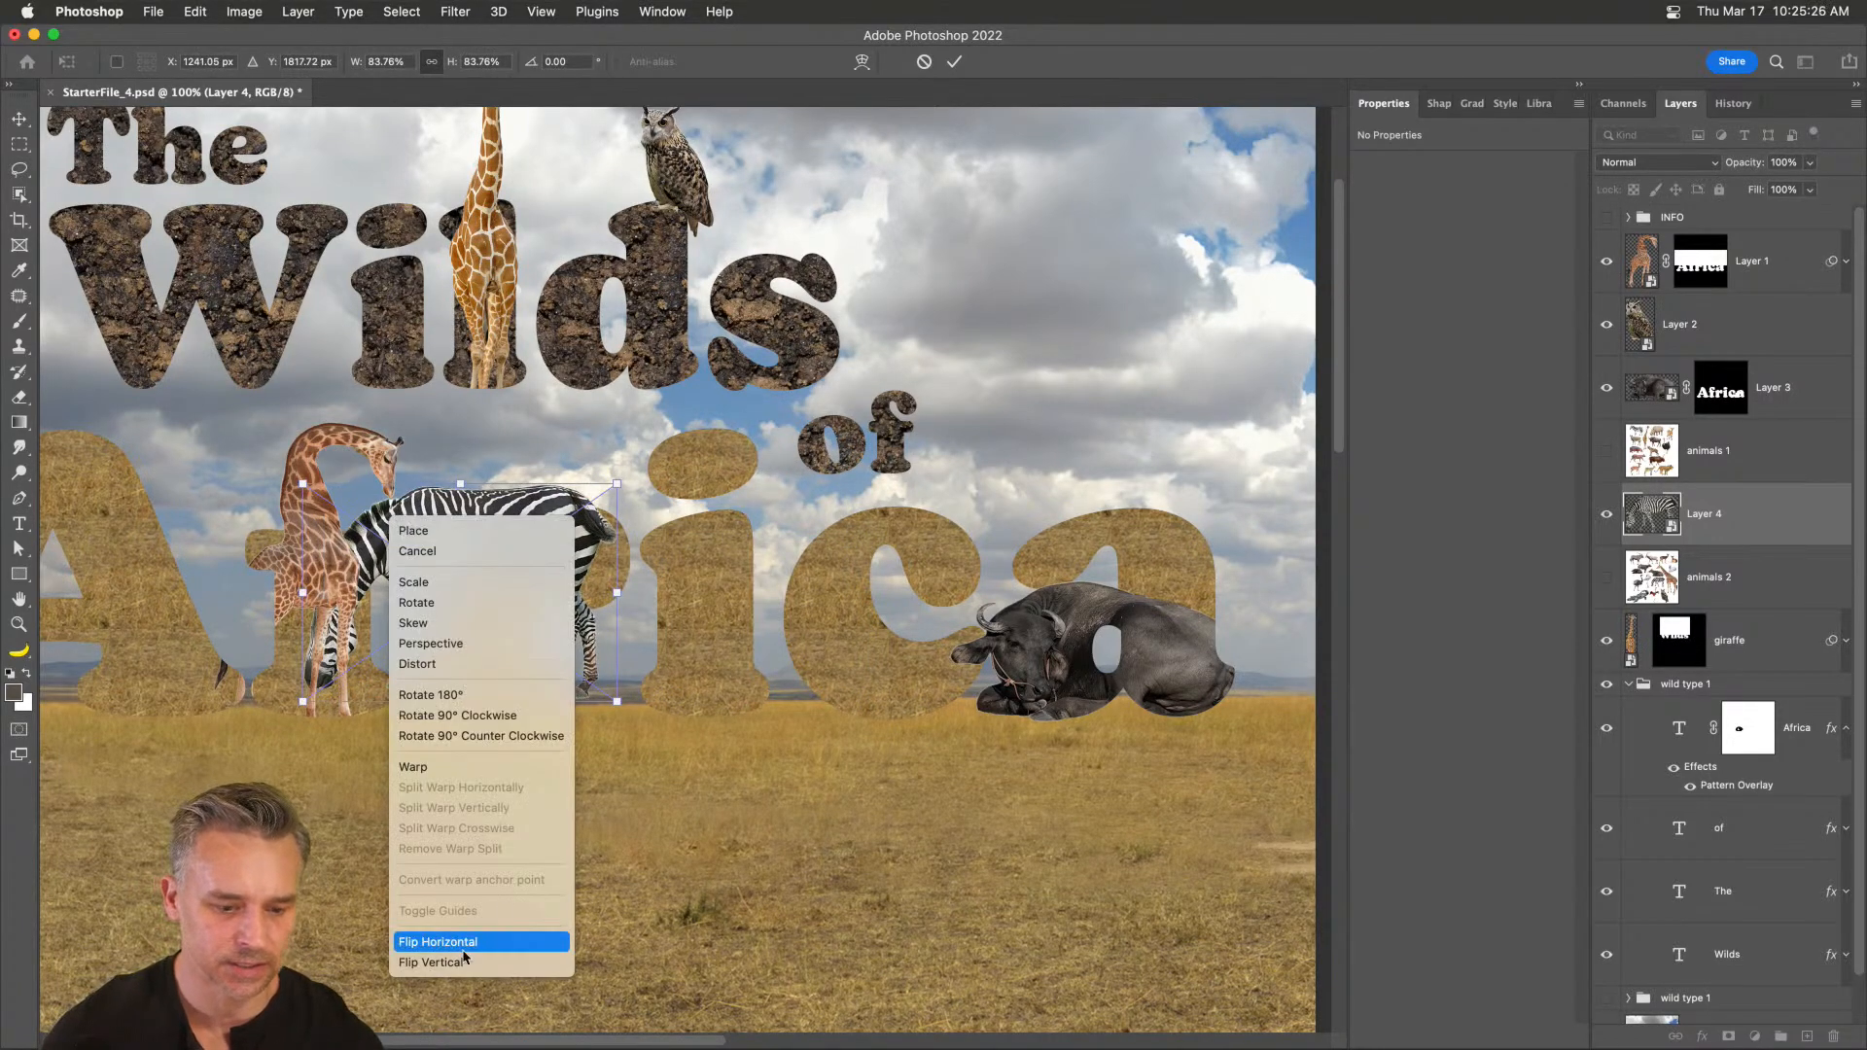
left_click(457, 944)
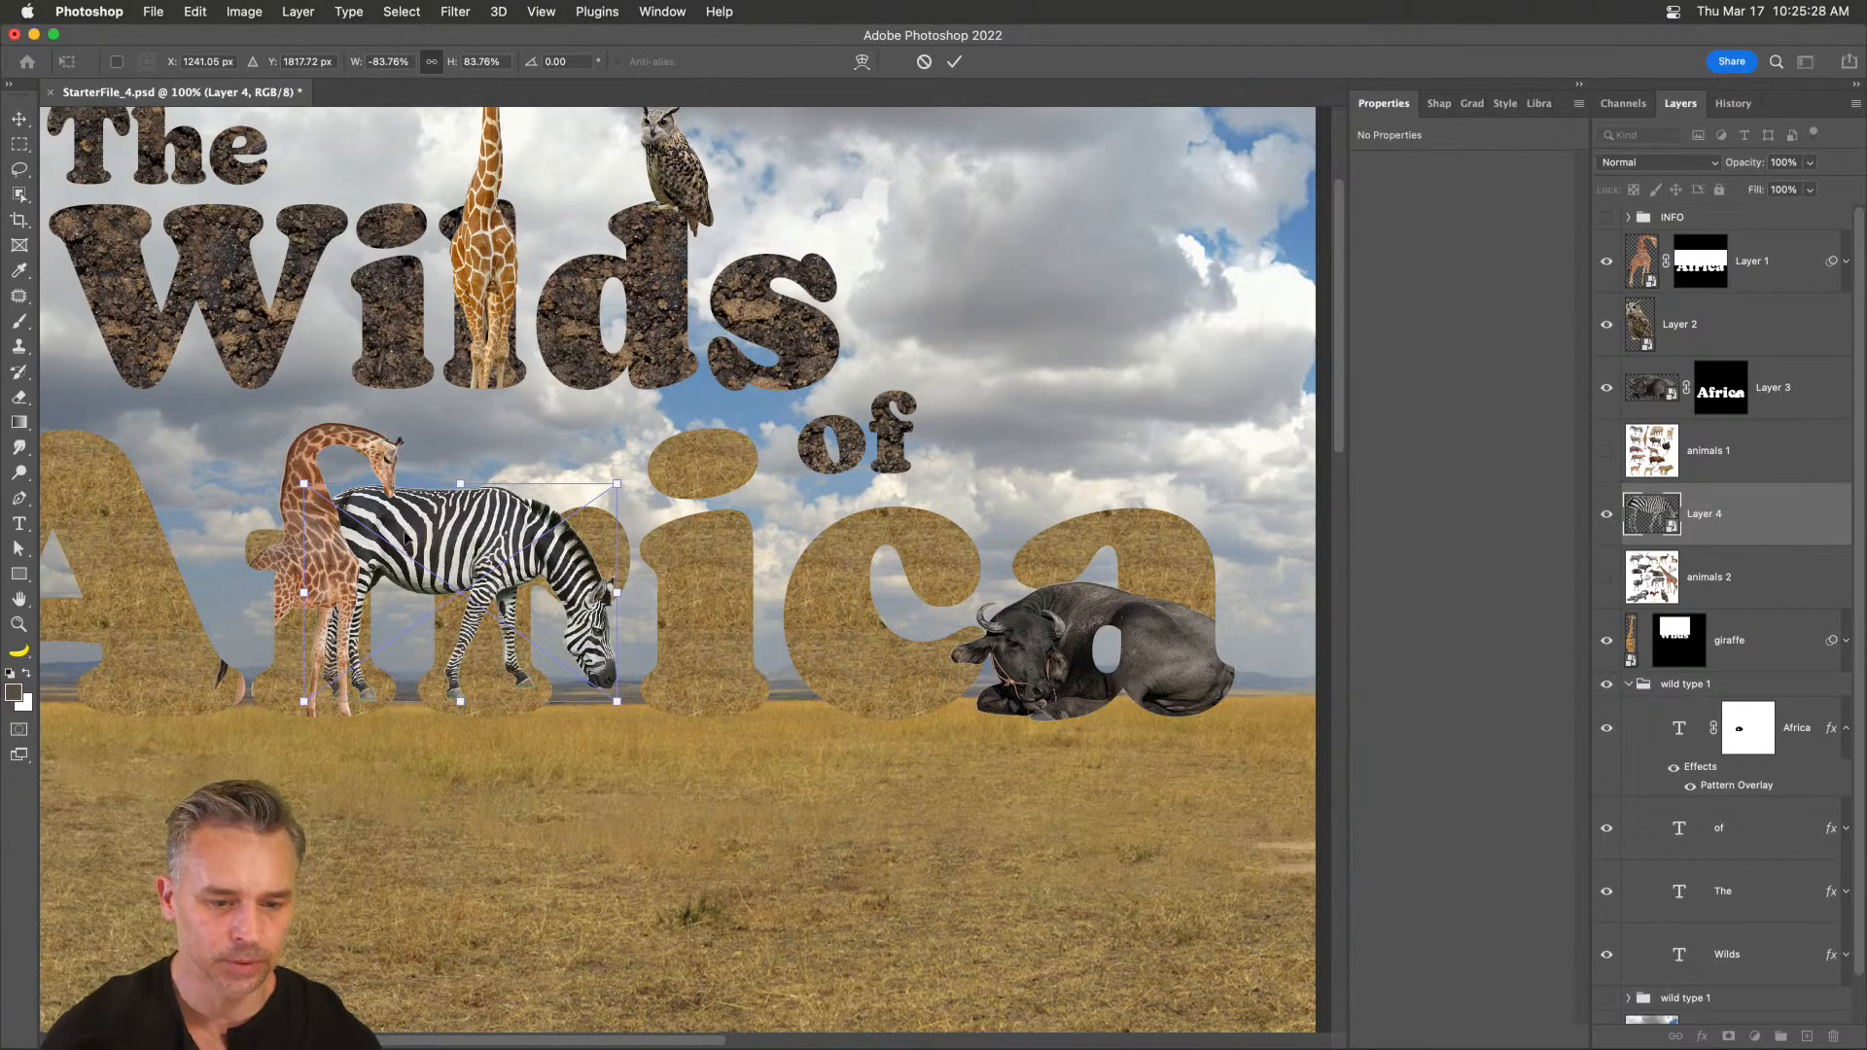
left_click_drag(431, 542, 475, 552)
key("Return")
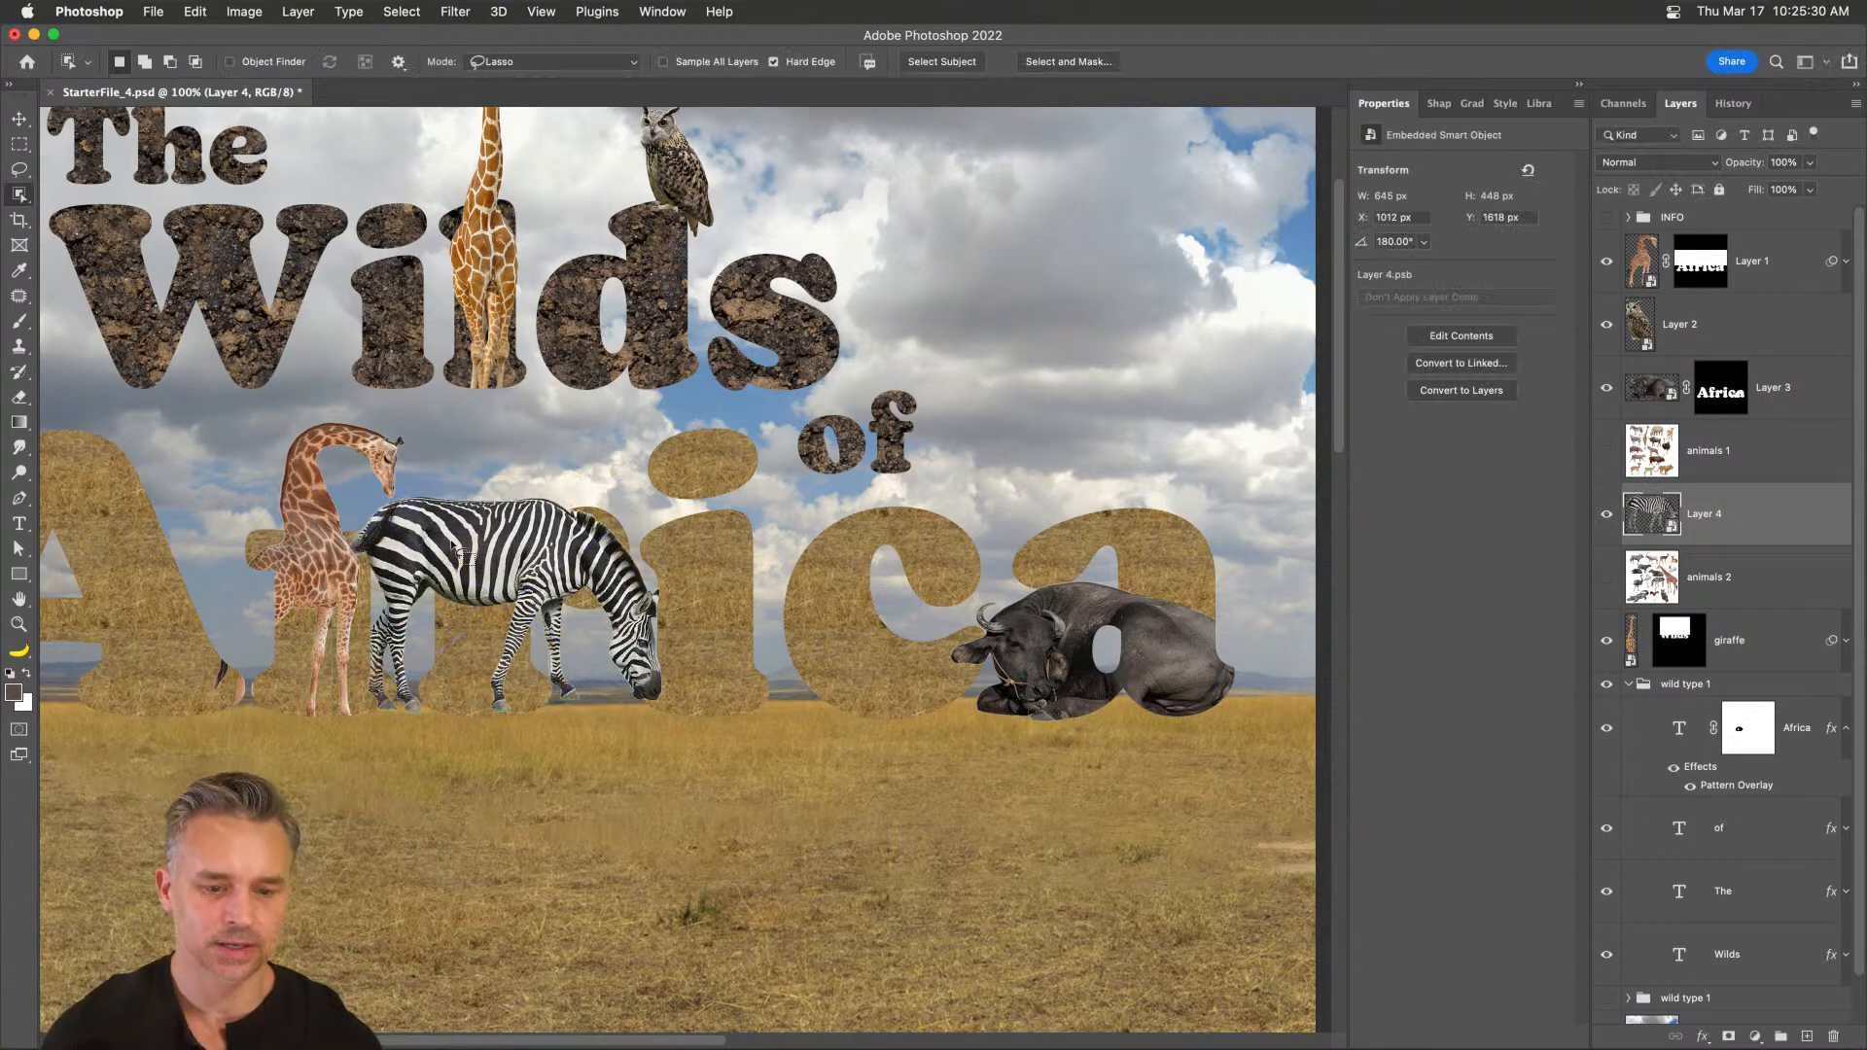
- Load the "Africa" text outline as a selection and add it as a layer mask to the zebra's "Layer 4"
key("super+equal")
left_click_drag(375, 502, 637, 527)
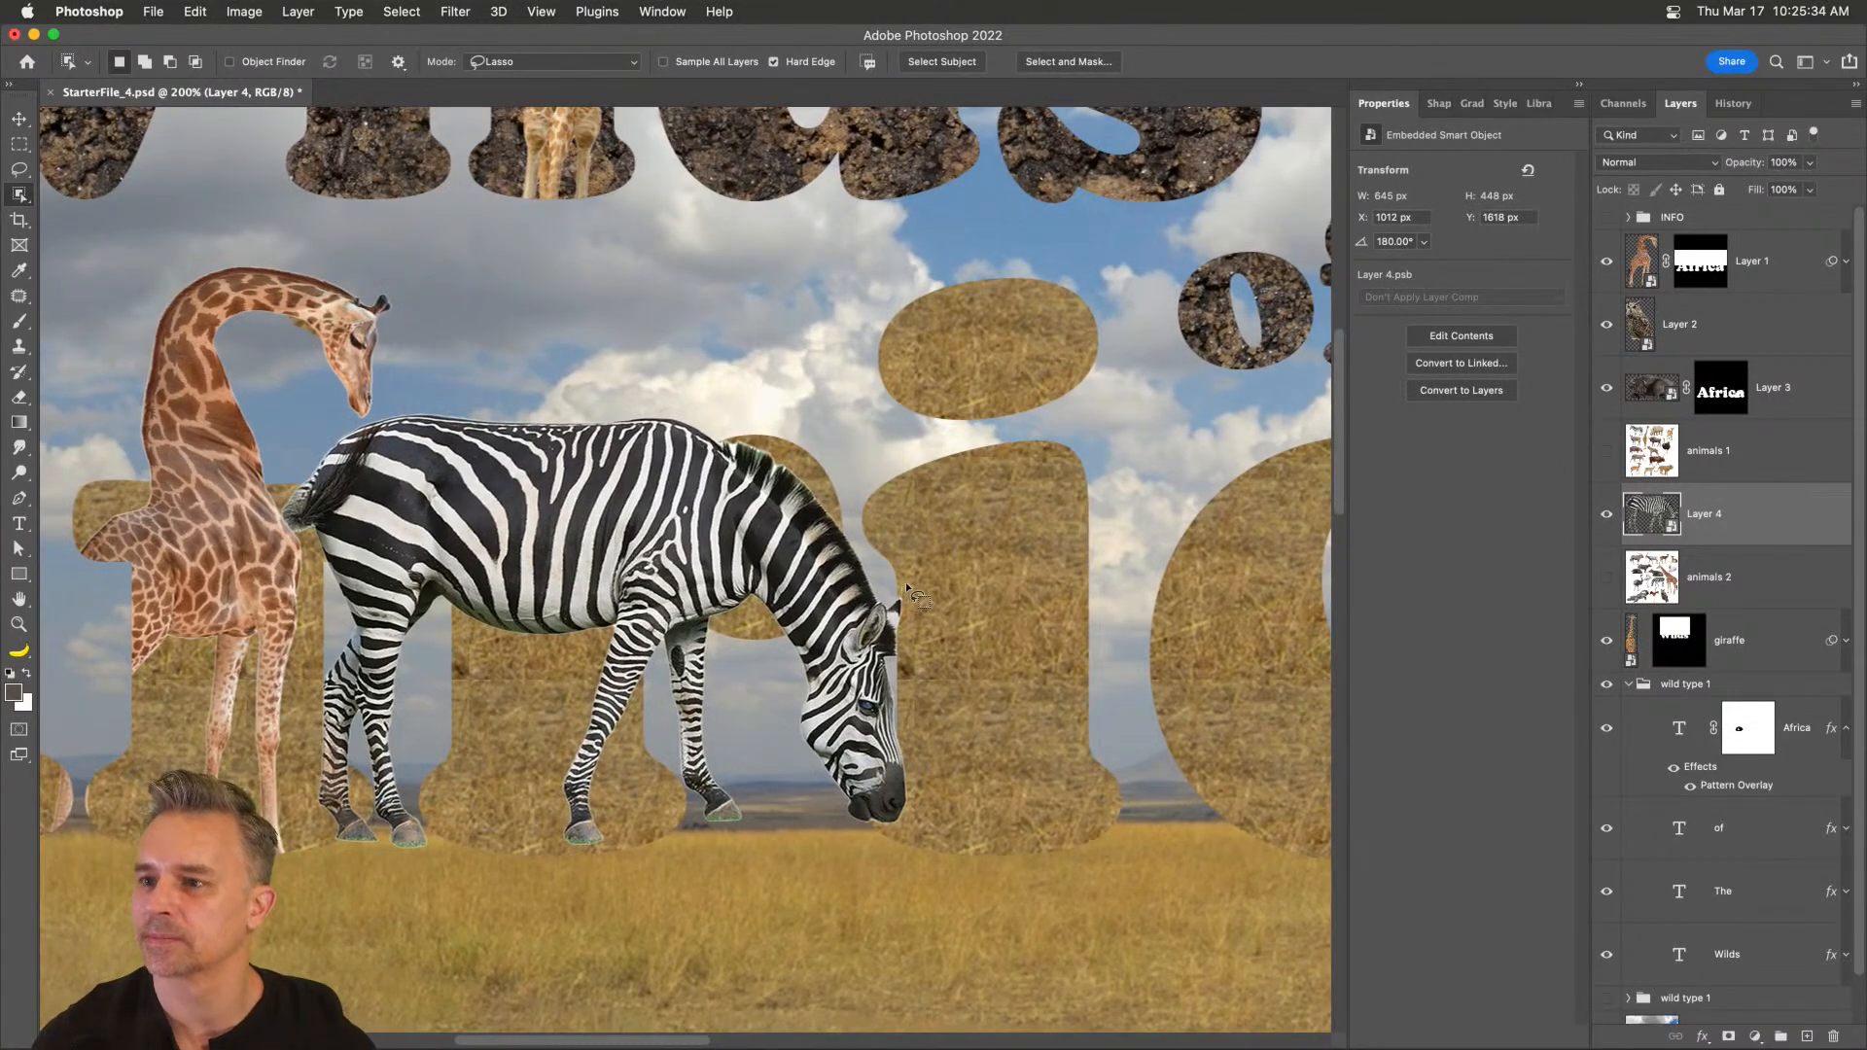
scroll(1677, 652, "down", 2)
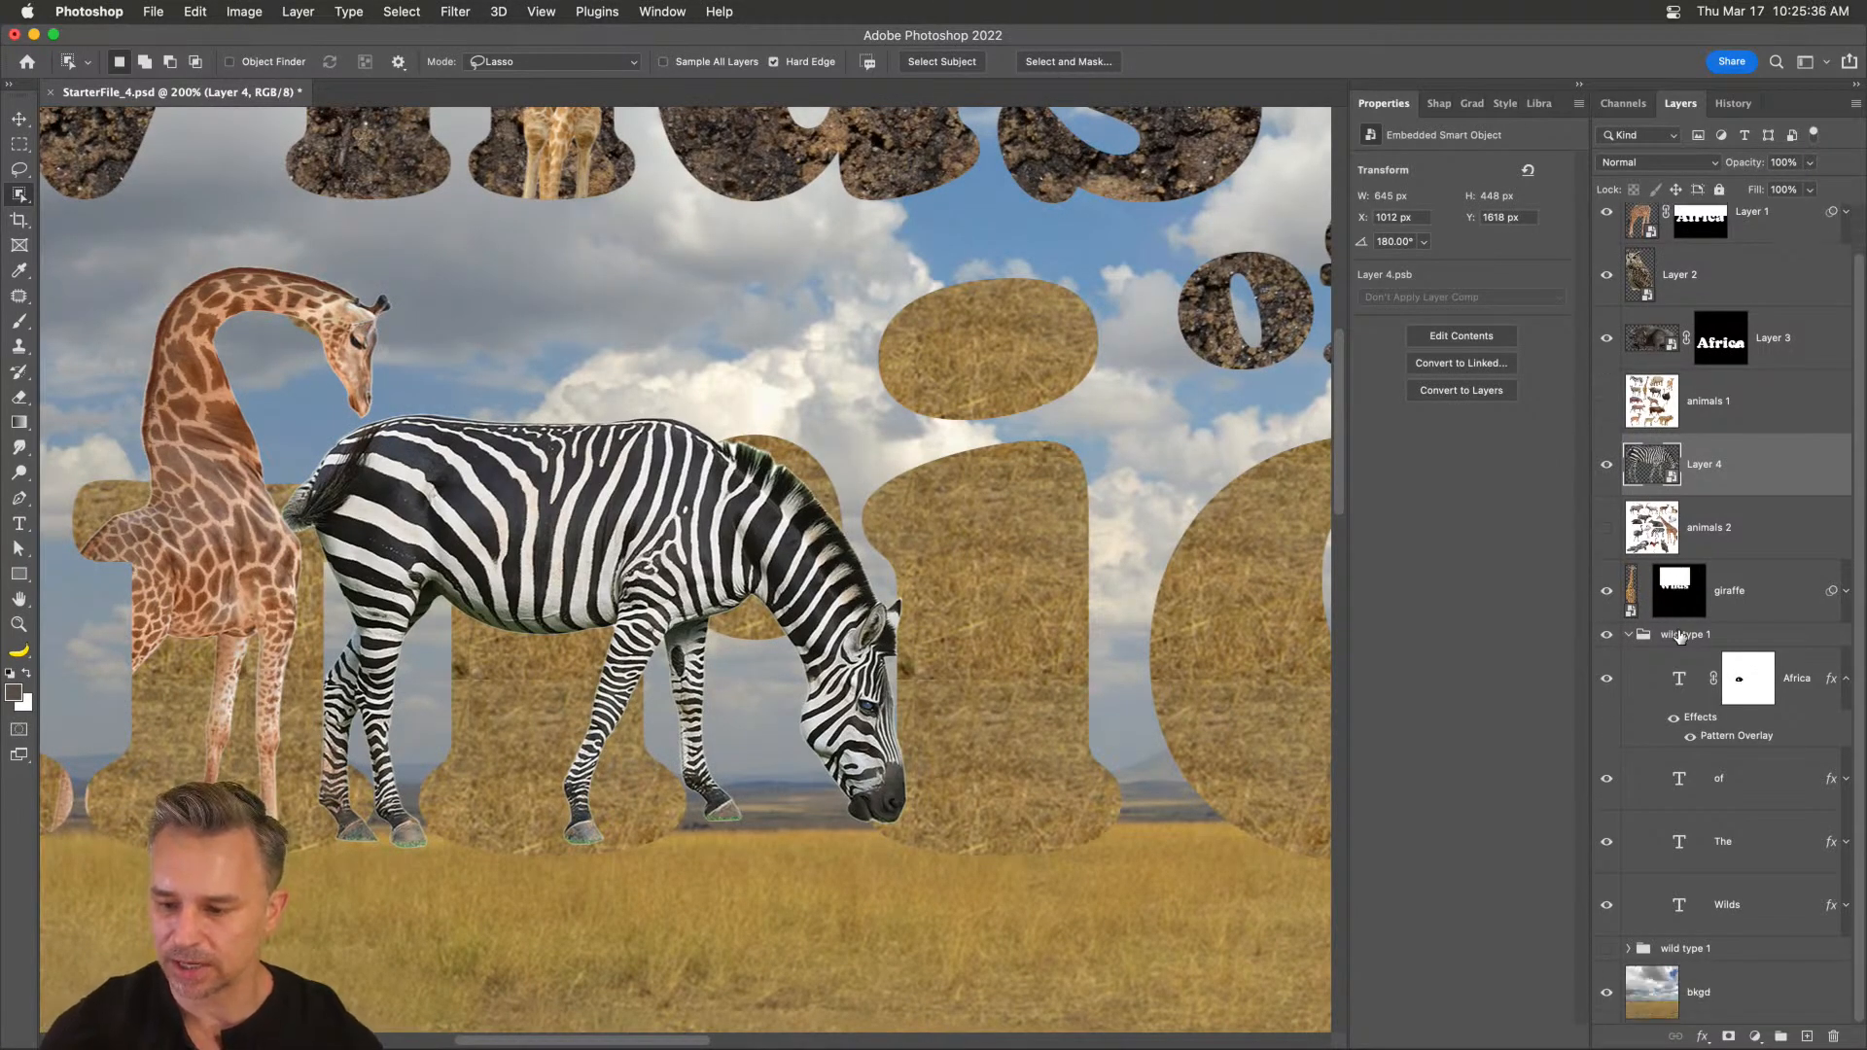
left_click(1682, 681, "super")
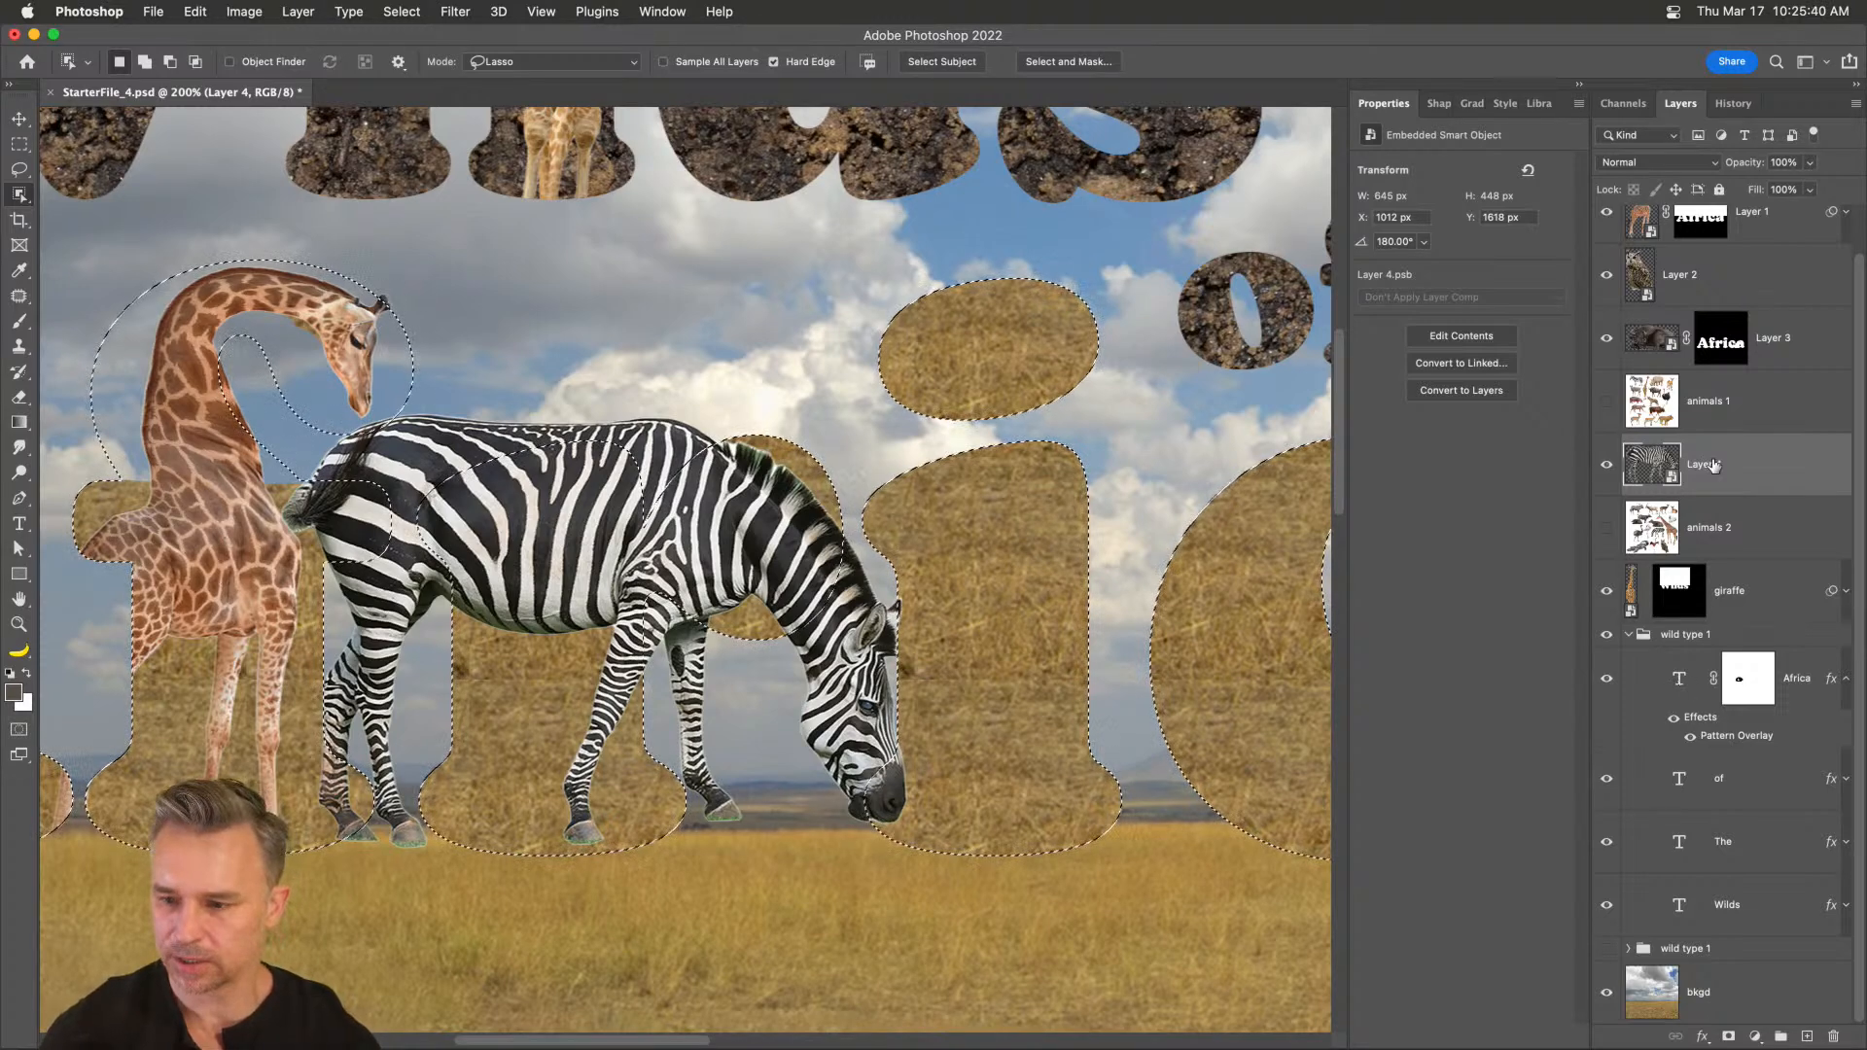
left_click(1728, 1035)
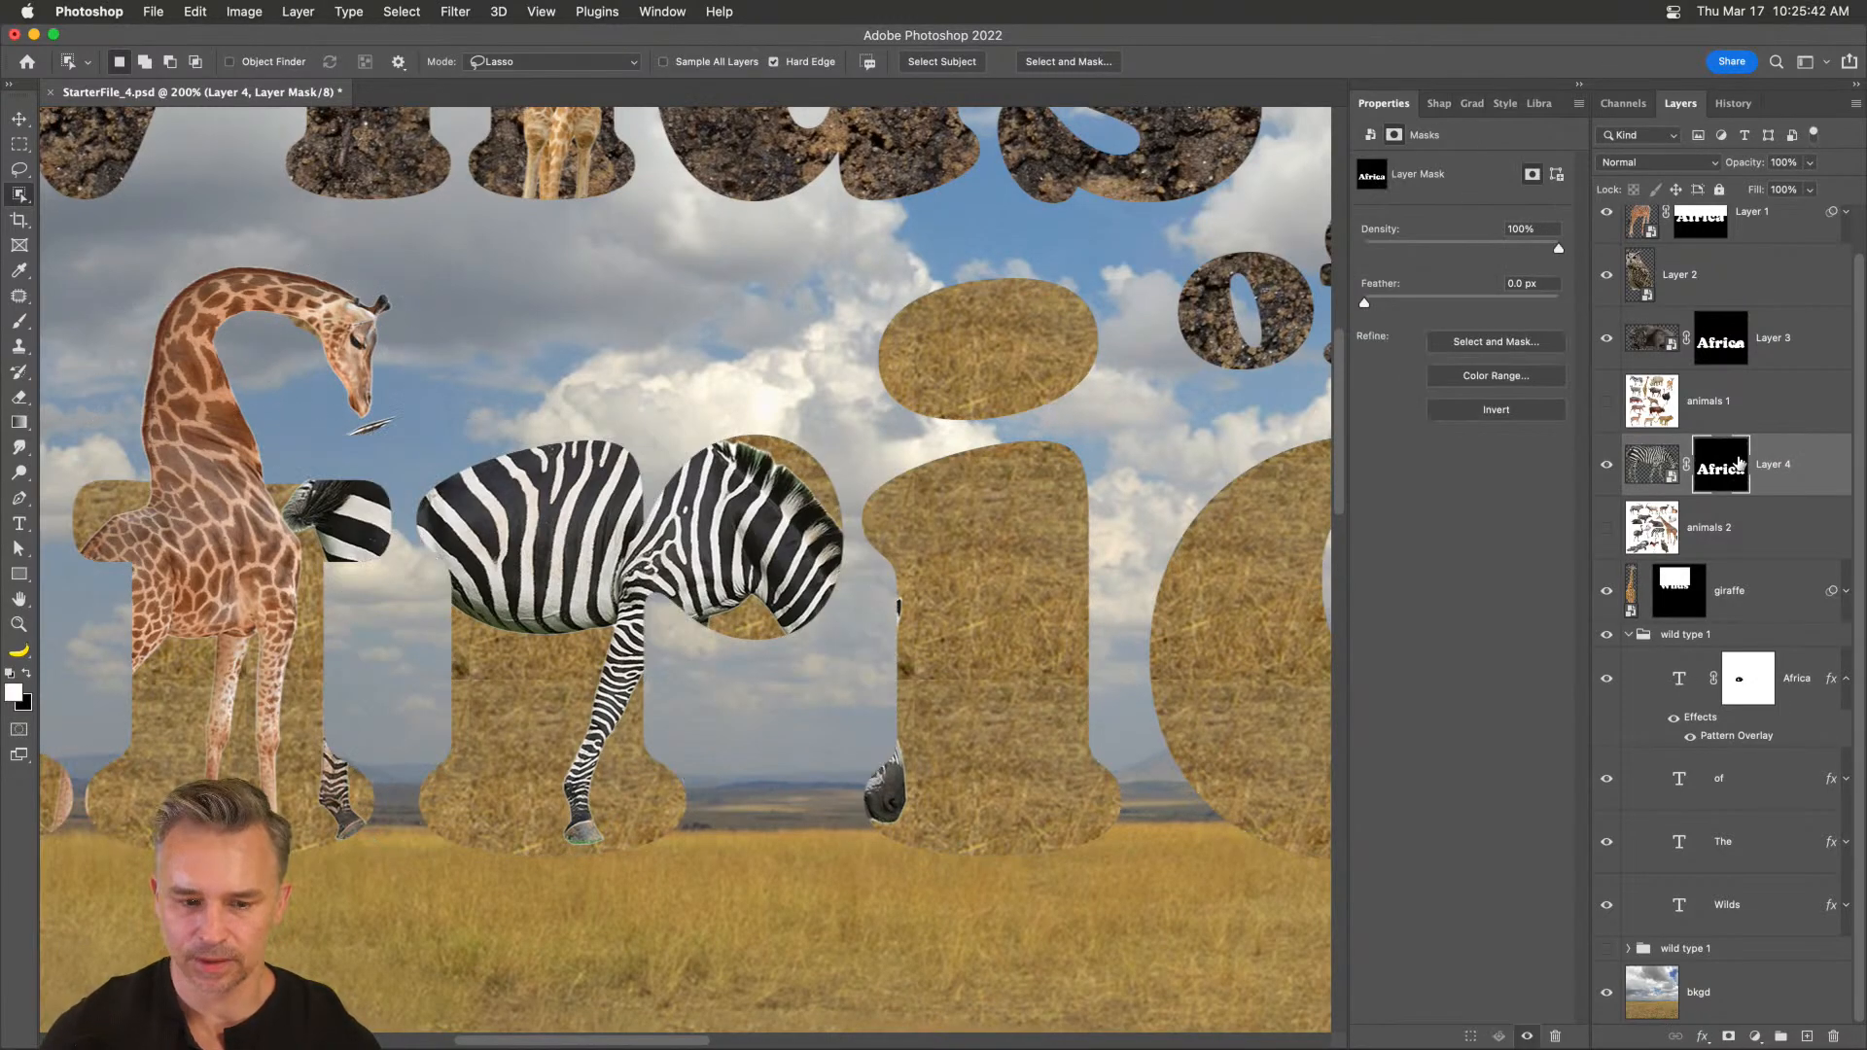
- Paint white on the zebra's mask, enlarging the brush to 150 px, to reveal its head, neck and back around the "r"
key("b")
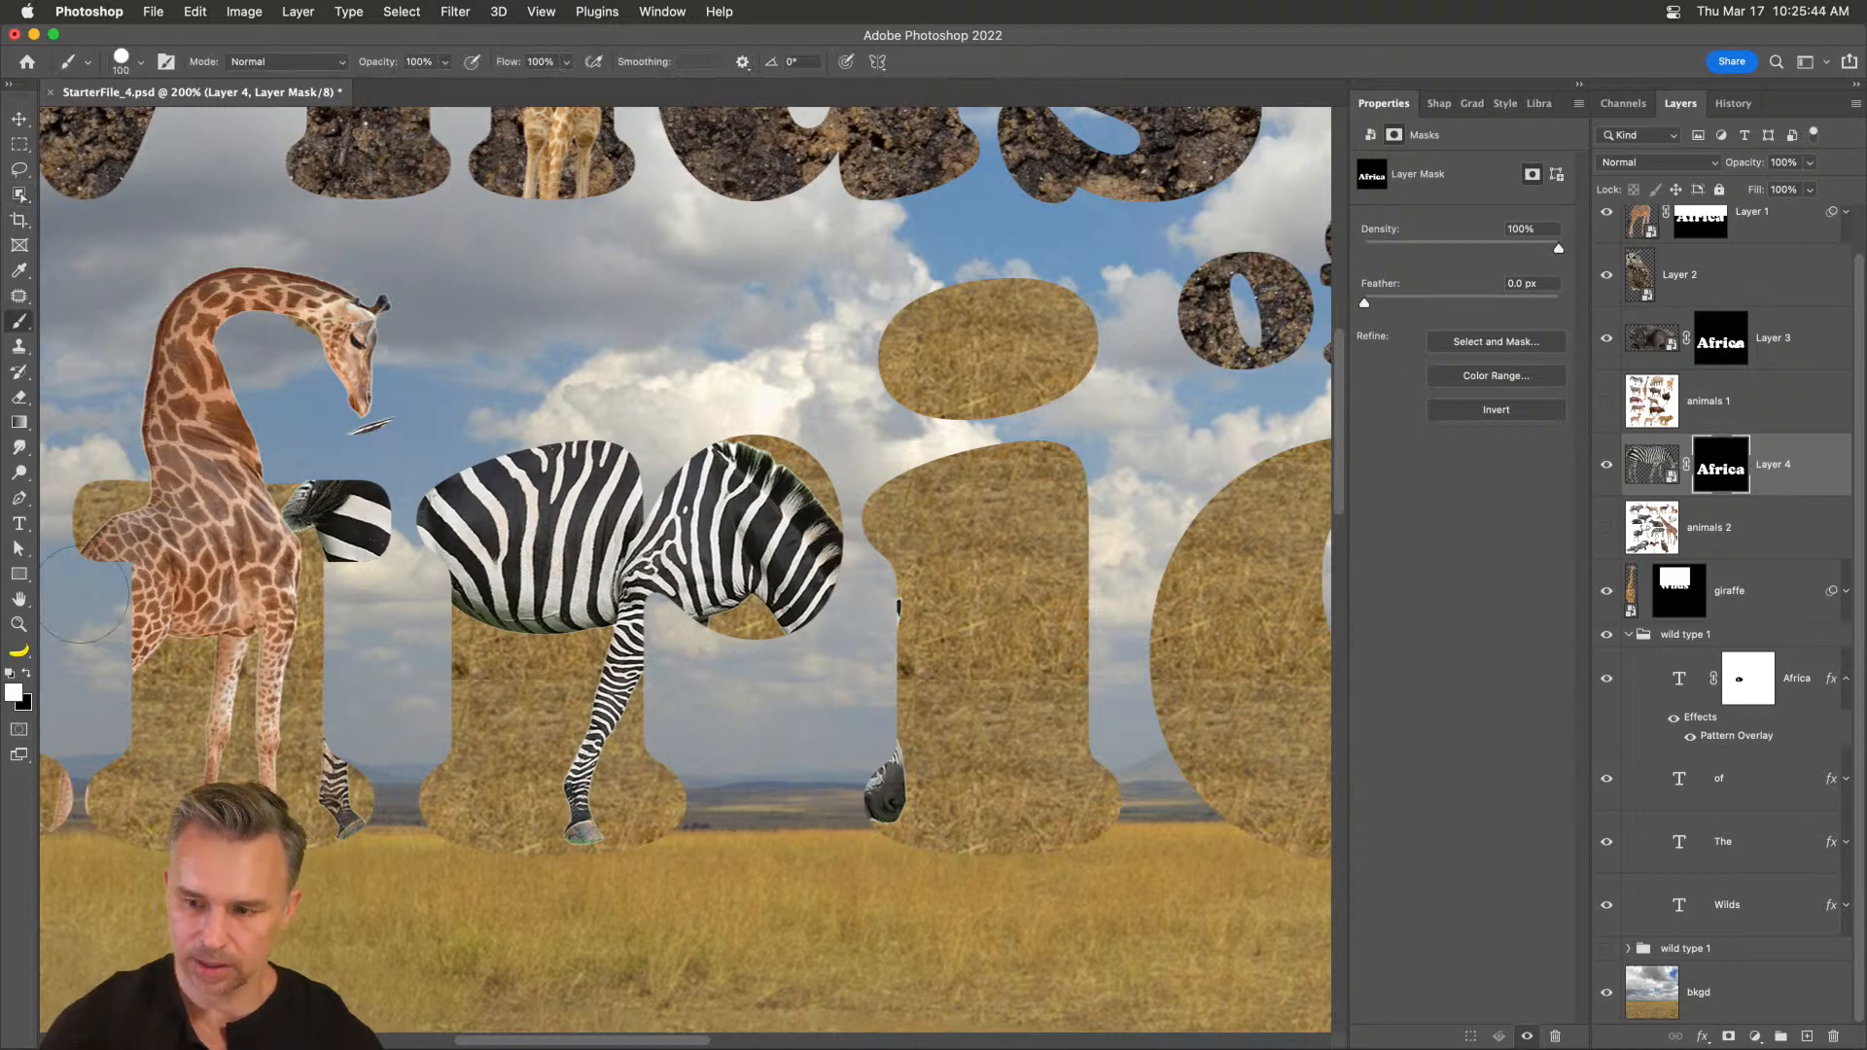
mouse_move(660, 439)
left_mouse_down()
mouse_move(826, 671)
mouse_move(856, 730)
mouse_move(841, 797)
left_mouse_up()
key("bracketright")
mouse_move(693, 463)
left_mouse_down()
mouse_move(584, 420)
mouse_move(467, 476)
left_mouse_up()
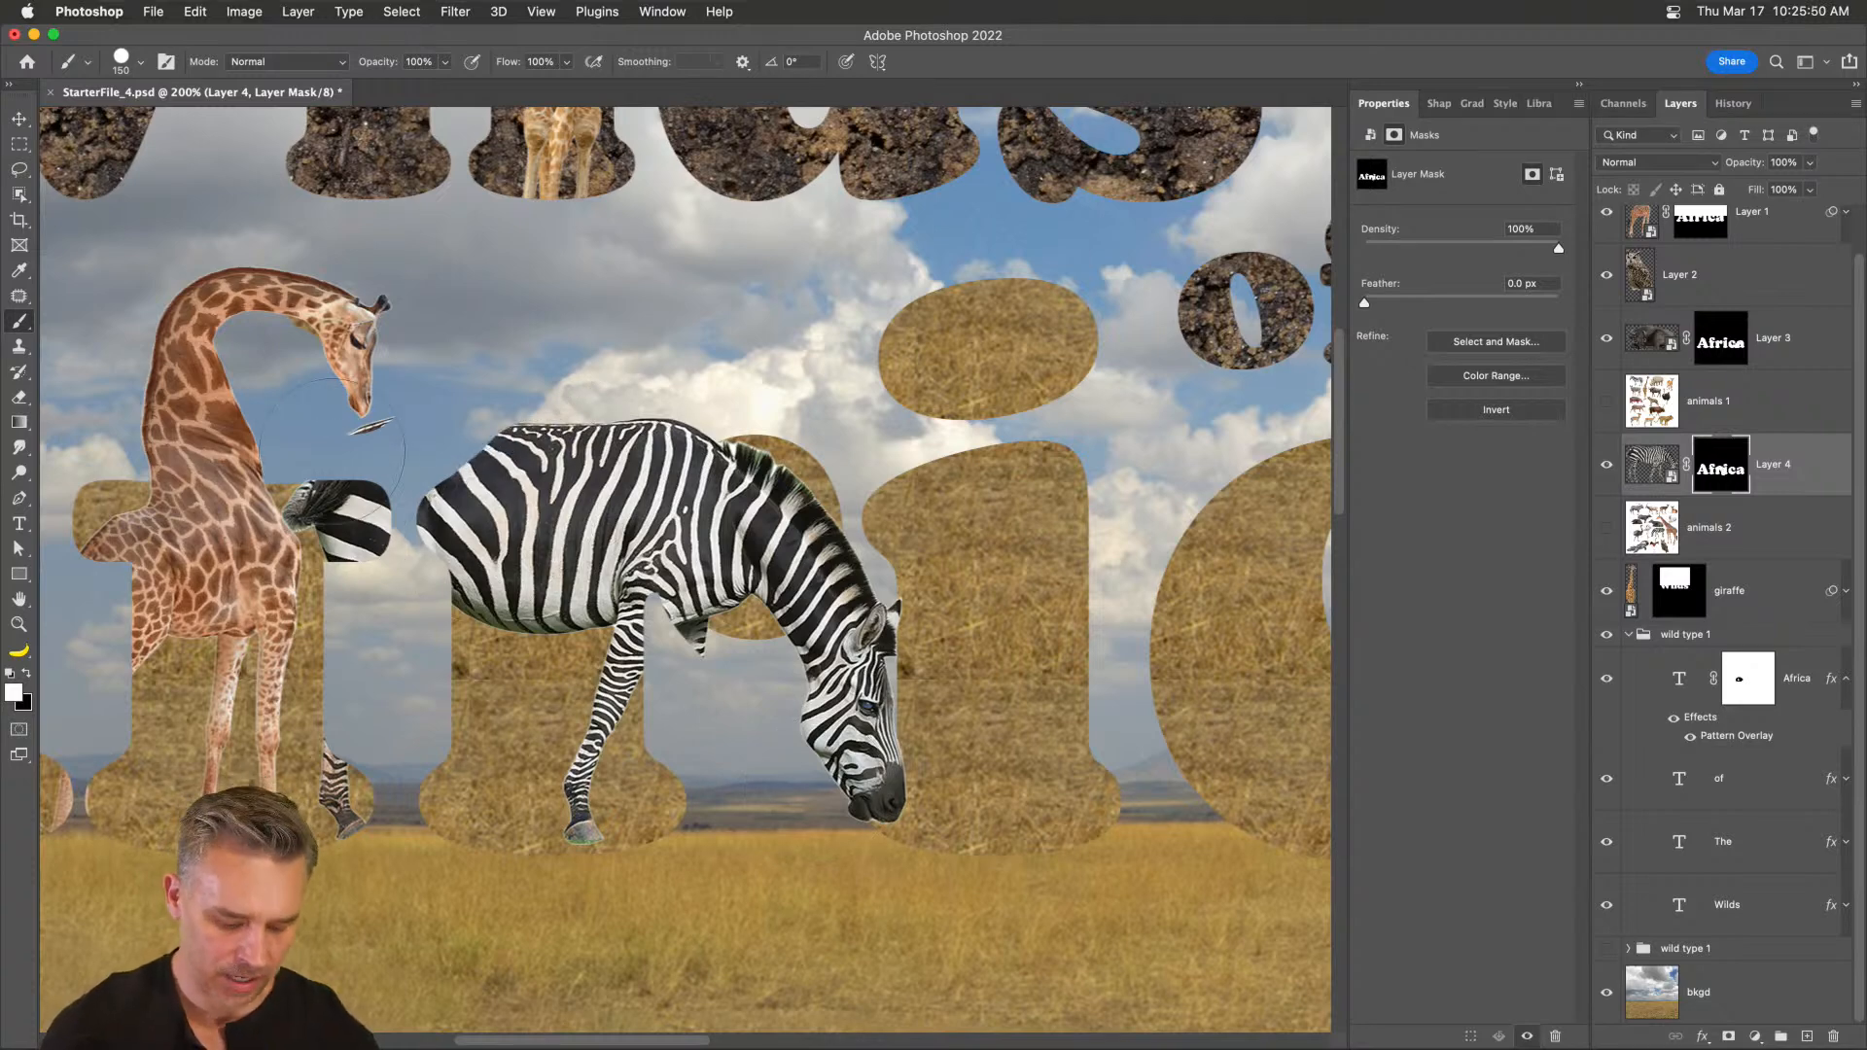
- Paint black on the zebra's mask to hide its tail and hind-leg remnants over the "f"
key("x")
left_click_drag(332, 447, 336, 778)
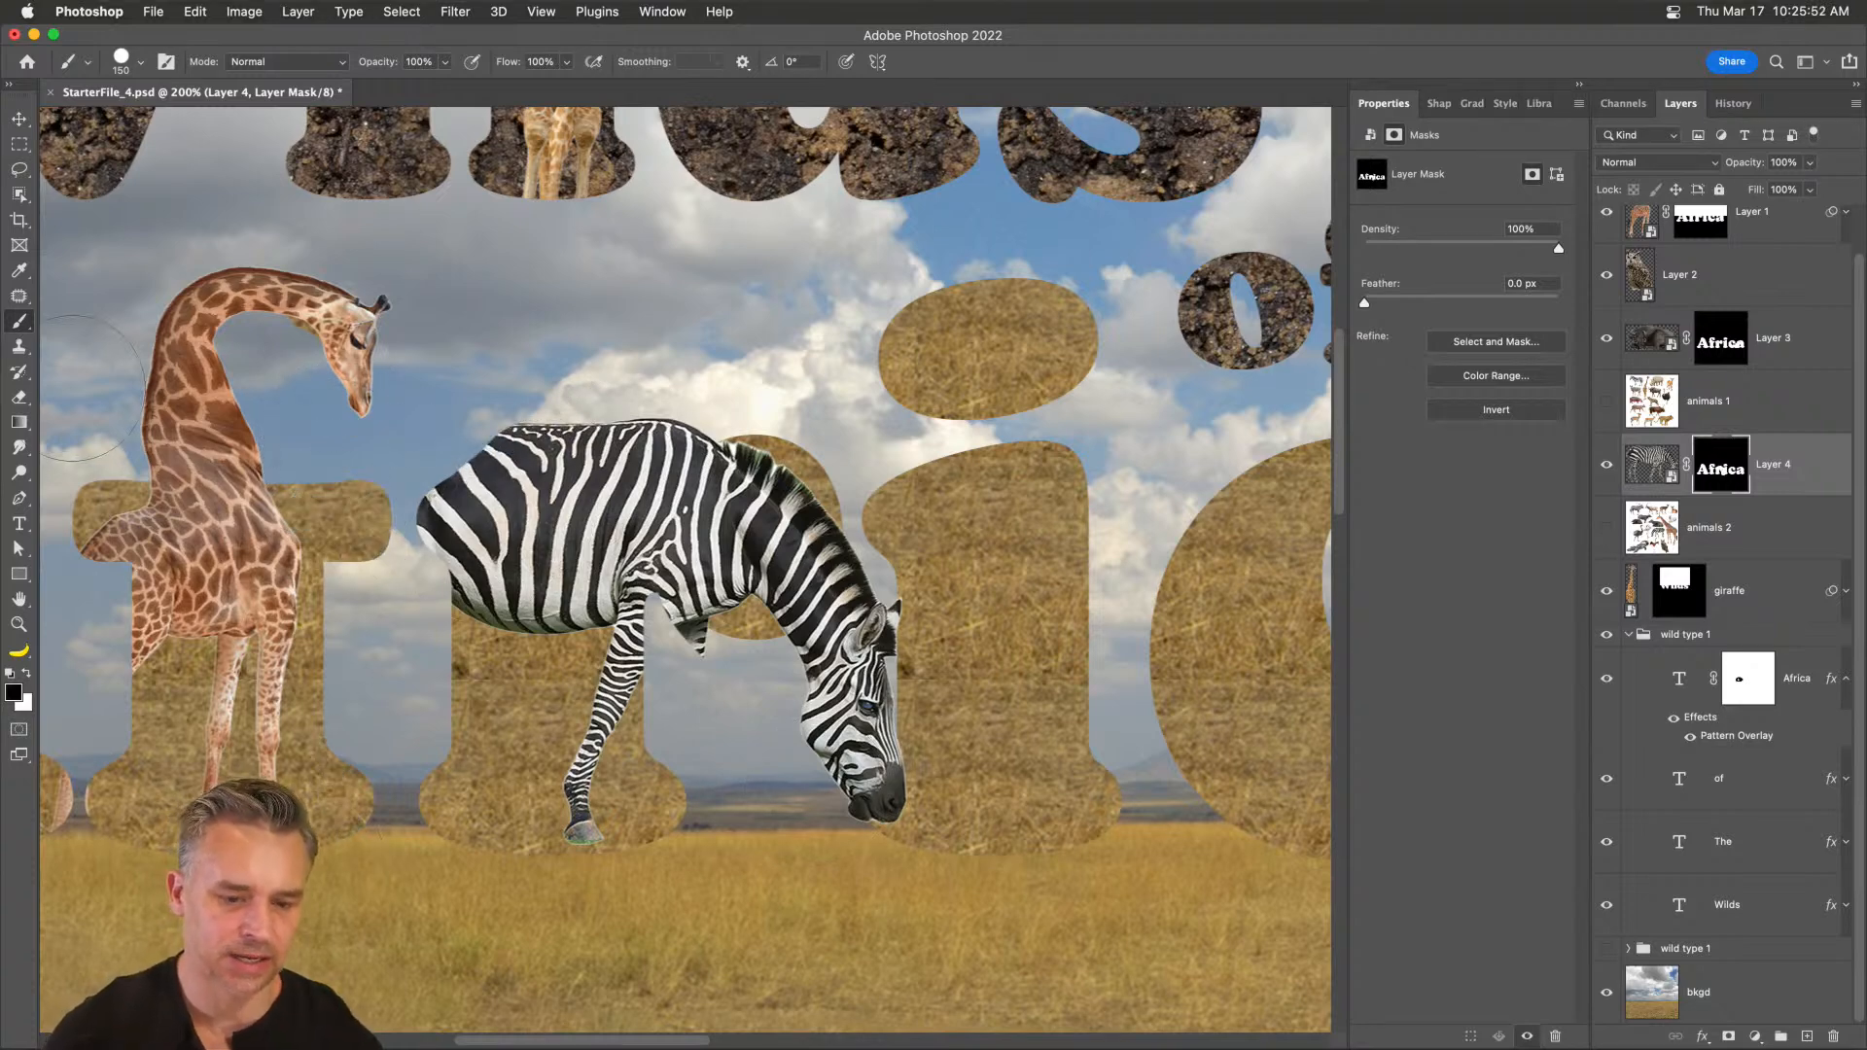
key("super+0")
left_click_drag(1209, 310, 1217, 393)
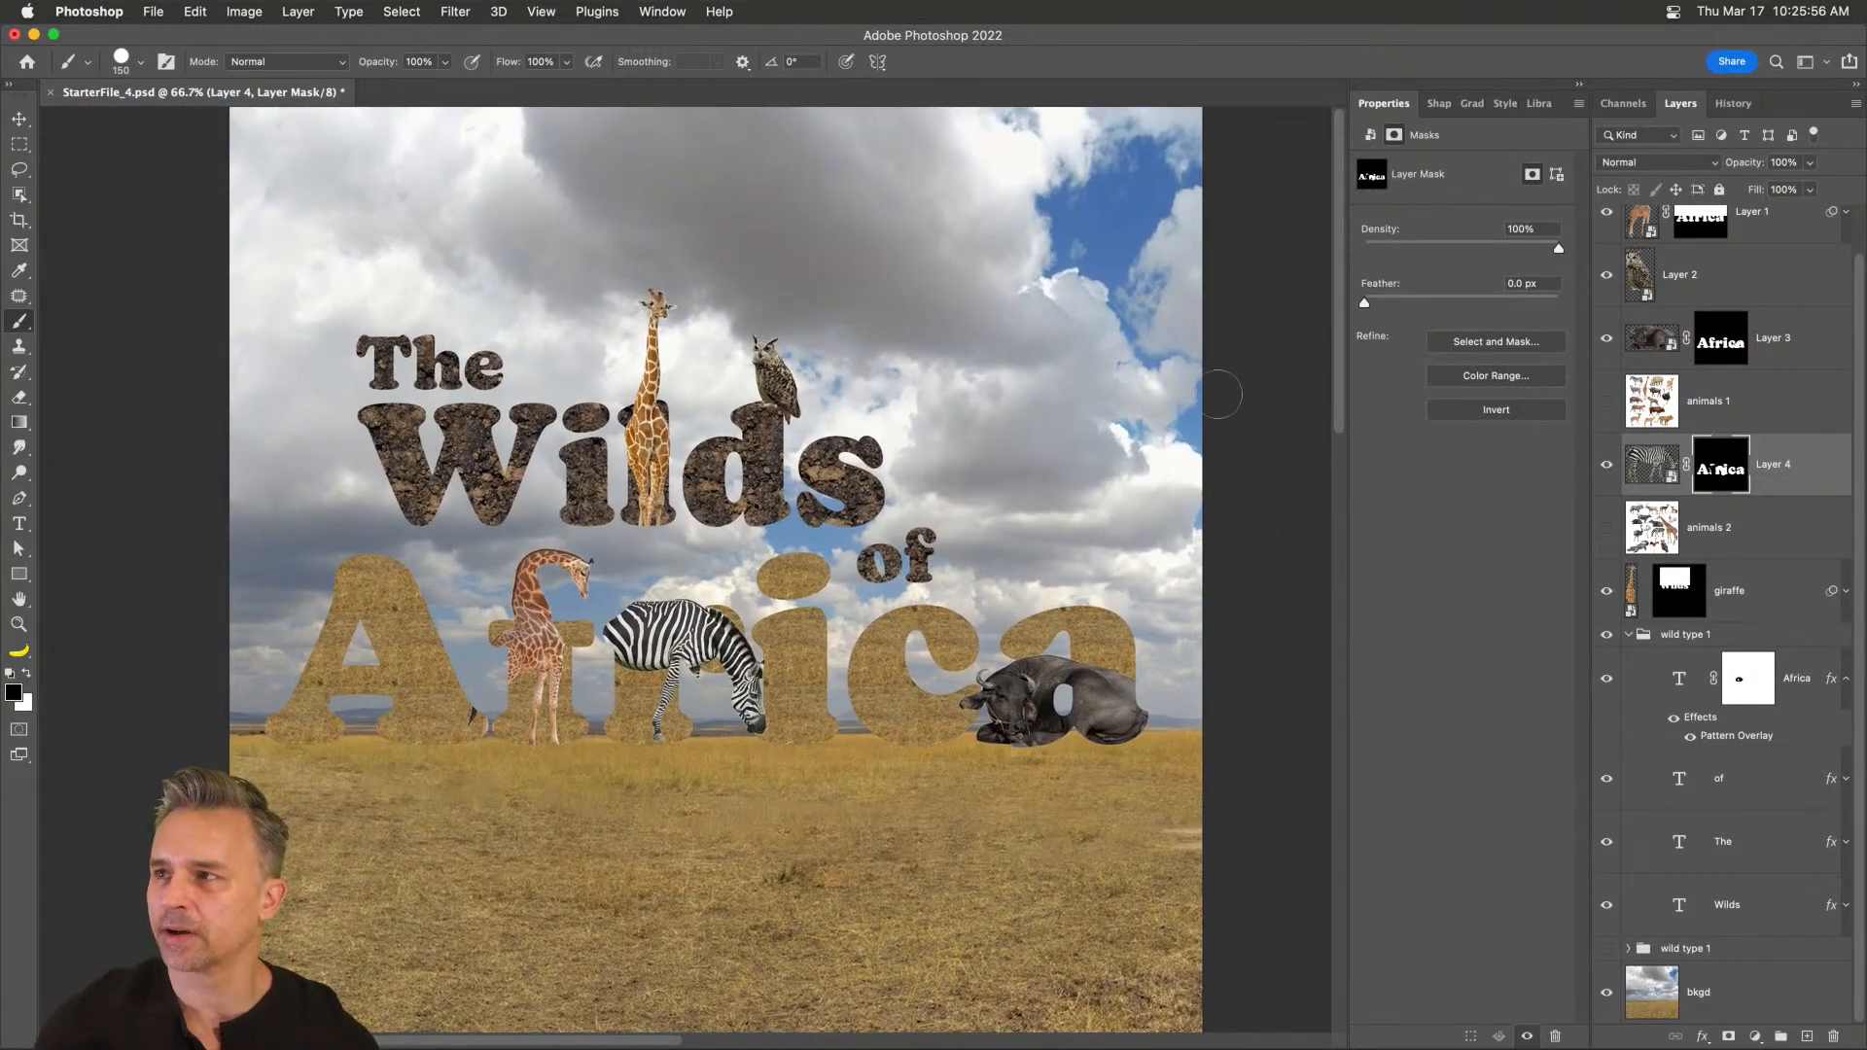